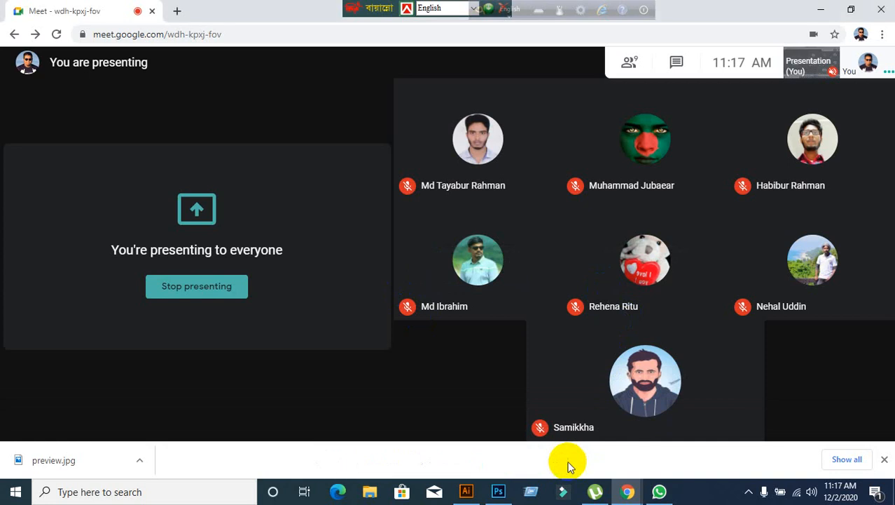
# Step: Move the floating English keyboard-layout toolbar clear of the other language toolbar and exit it
pyautogui.moveTo(490, 11); pyautogui.dragTo(596, 19)
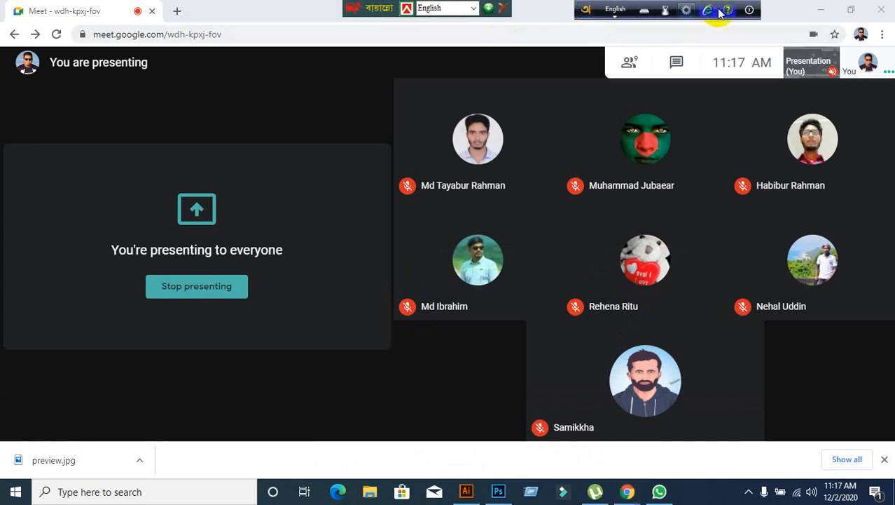
pyautogui.click(749, 10)
pyautogui.click(768, 44)
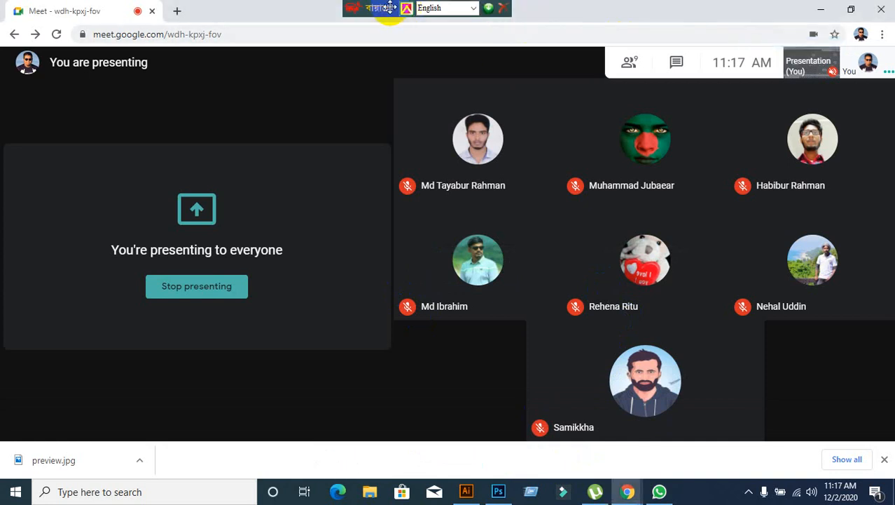
# Step: Reposition the remaining বায়ান্নো language toolbar clear of the window controls and minimize the meeting window
pyautogui.click(466, 491)
pyautogui.click(466, 492)
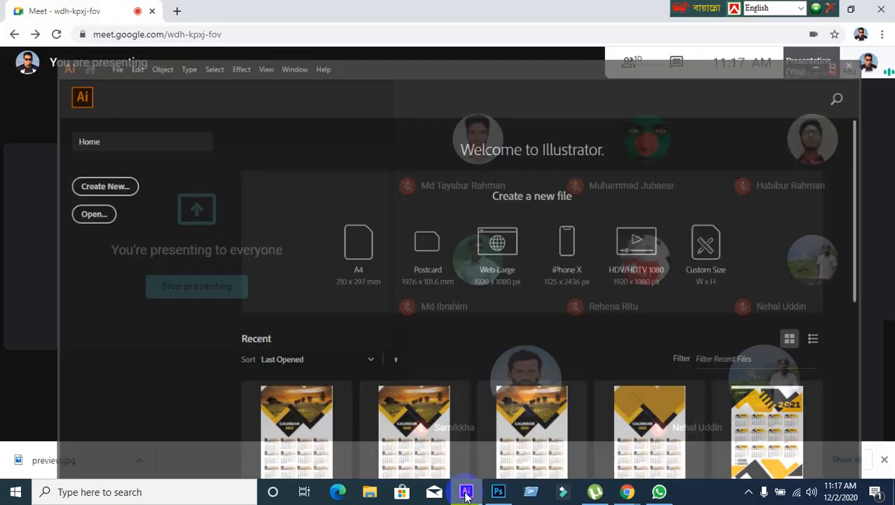
pyautogui.moveTo(675, 10); pyautogui.dragTo(506, 10)
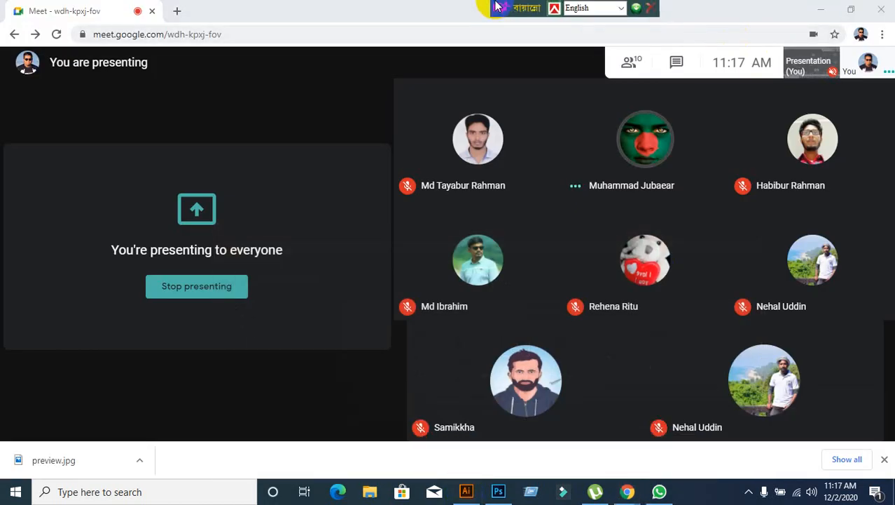
pyautogui.click(813, 9)
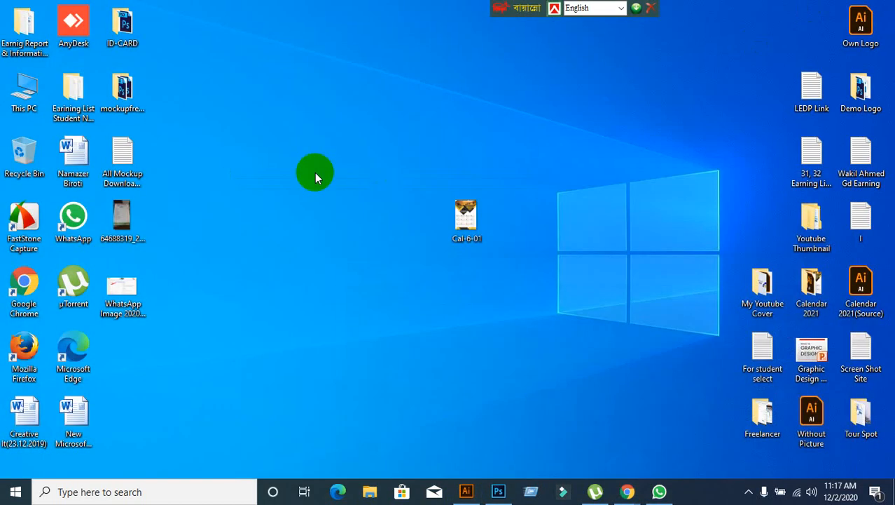
pyautogui.doubleClick(39, 280)
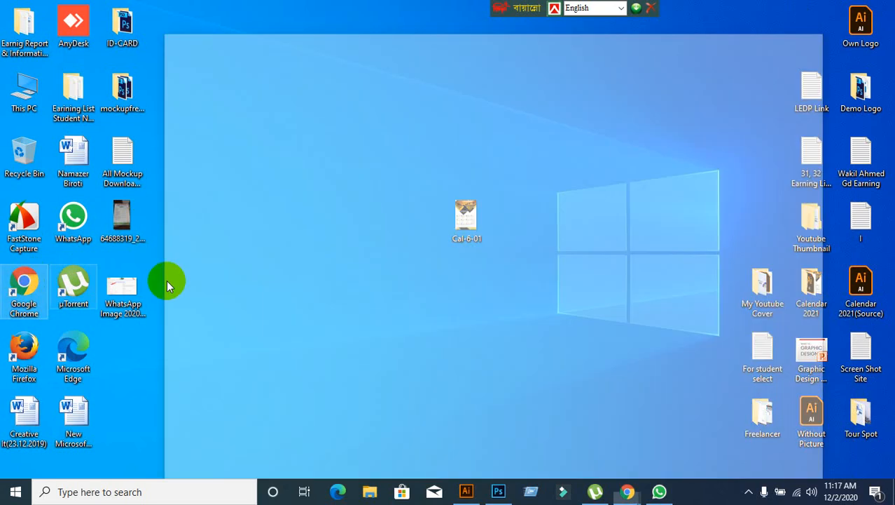
pyautogui.click(788, 40)
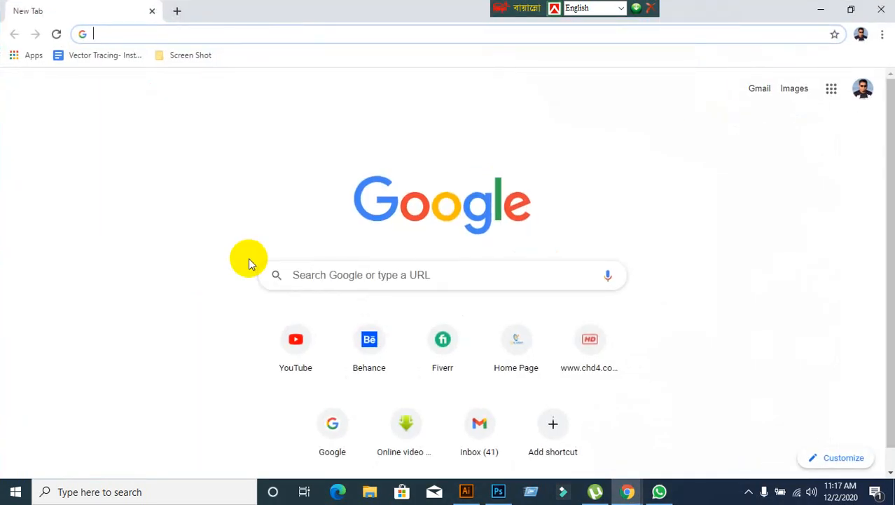
pyautogui.write('www.gr')
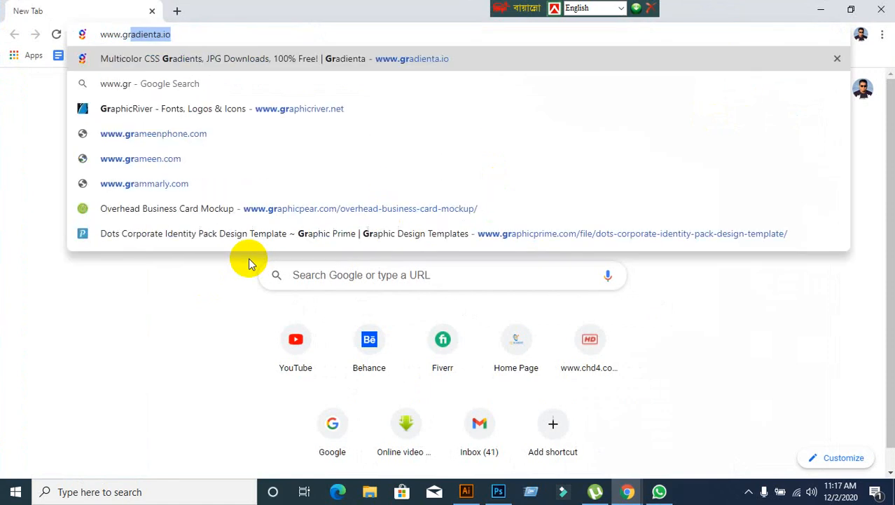
pyautogui.write('ap')
pyautogui.press('Return')
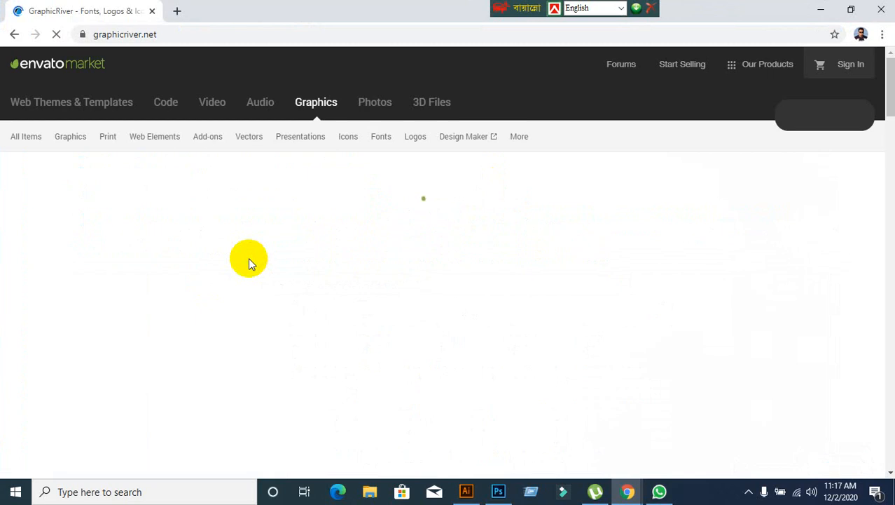
# Step: Search GraphicRiver for the suggested term "letterhead" in the Print category
pyautogui.scroll(-1, 536, 308)
pyautogui.scroll(-2, 534, 313)
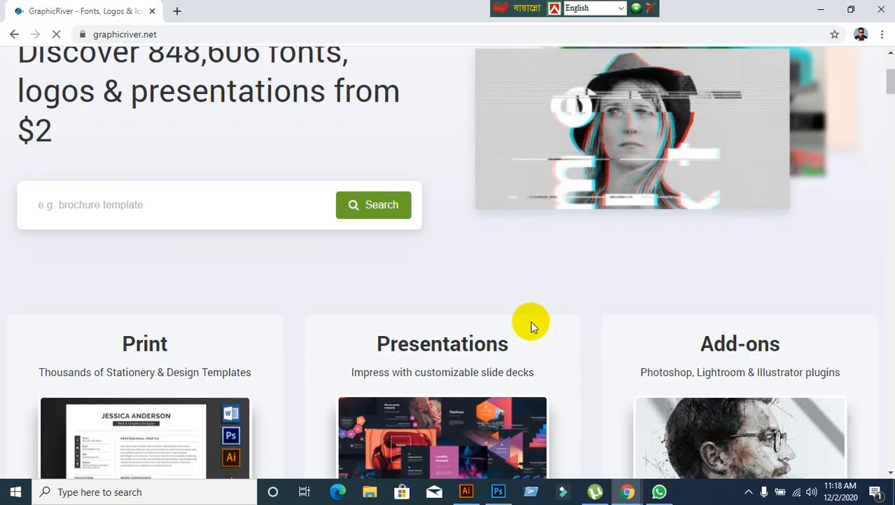
pyautogui.scroll(2, 529, 319)
pyautogui.moveTo(112, 113)
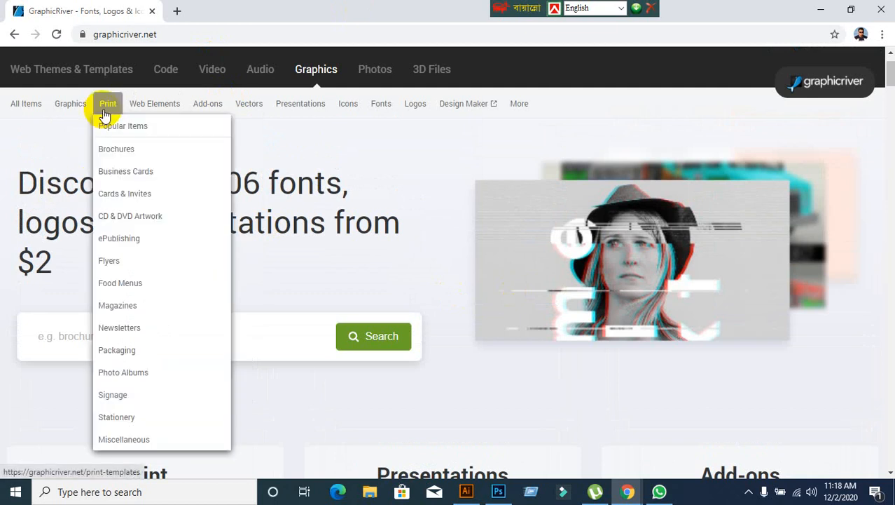
pyautogui.click(212, 336)
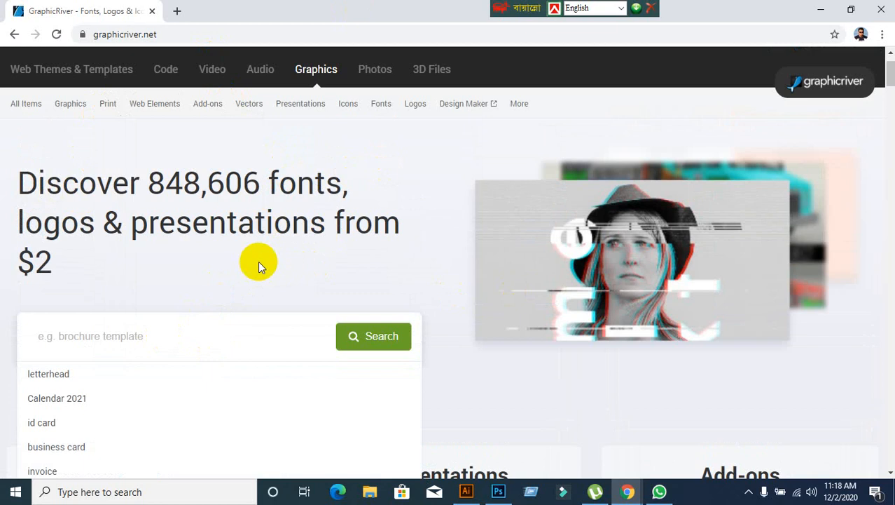
pyautogui.write('lett')
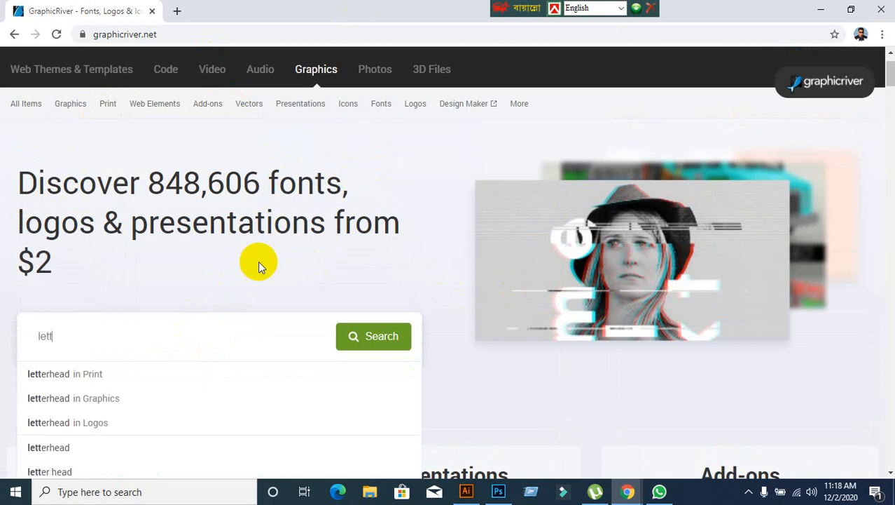
pyautogui.click(83, 371)
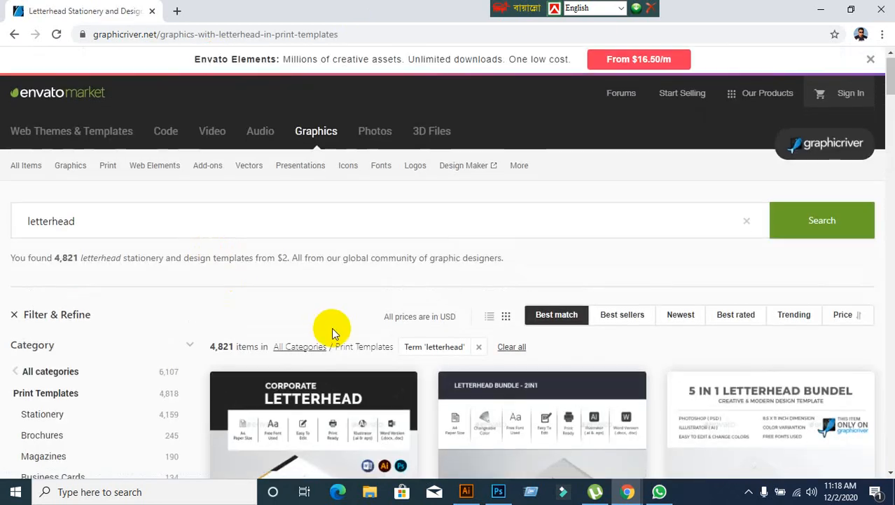
# Step: Look over the first letterhead templates and sort the results by Trending
pyautogui.scroll(-8, 332, 331)
pyautogui.scroll(3, 542, 326)
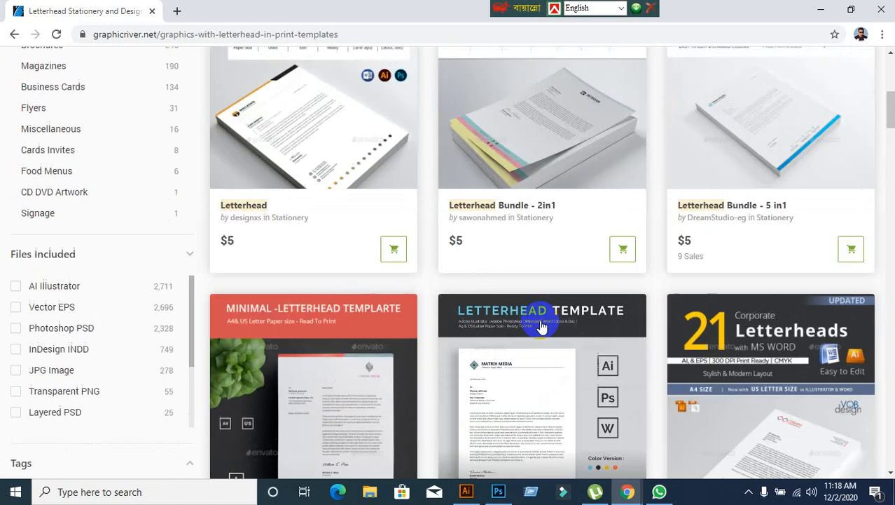
pyautogui.scroll(3, 785, 210)
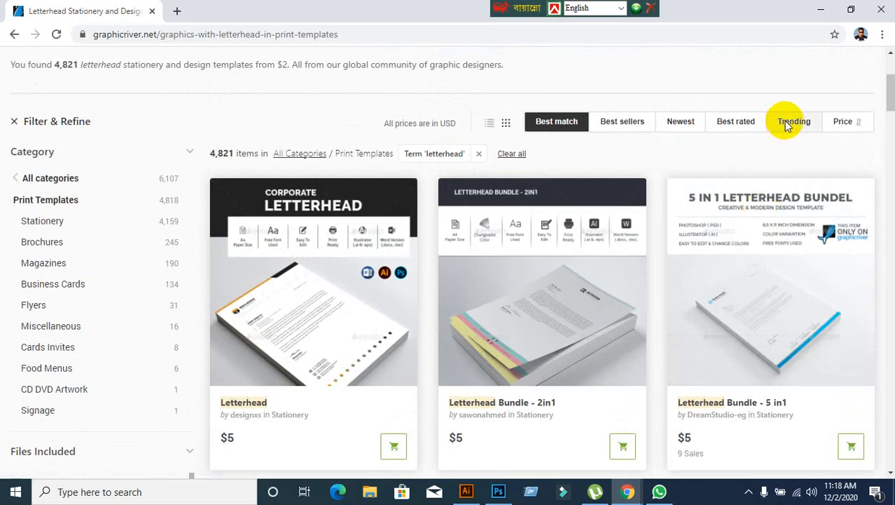
pyautogui.click(788, 122)
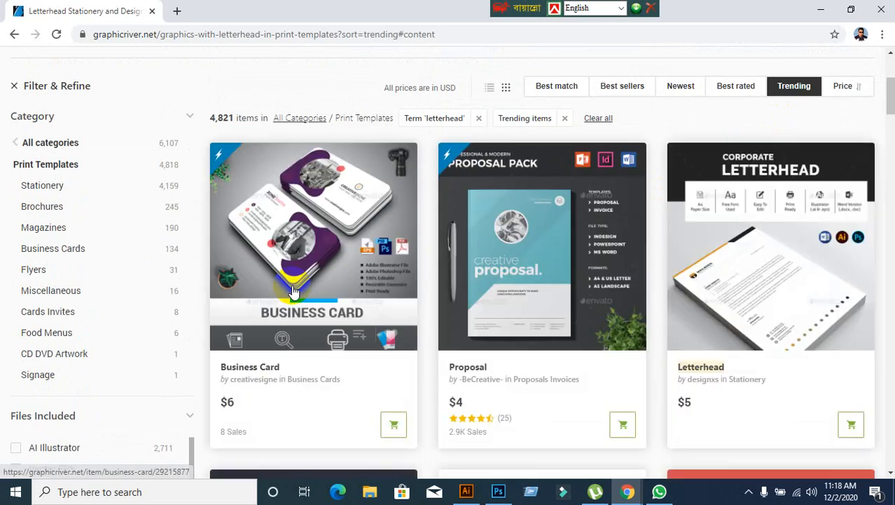
# Step: Examine the trending letterhead templates through the end of the first results page, including the related searches
pyautogui.scroll(-8, 296, 284)
pyautogui.scroll(-12, 299, 287)
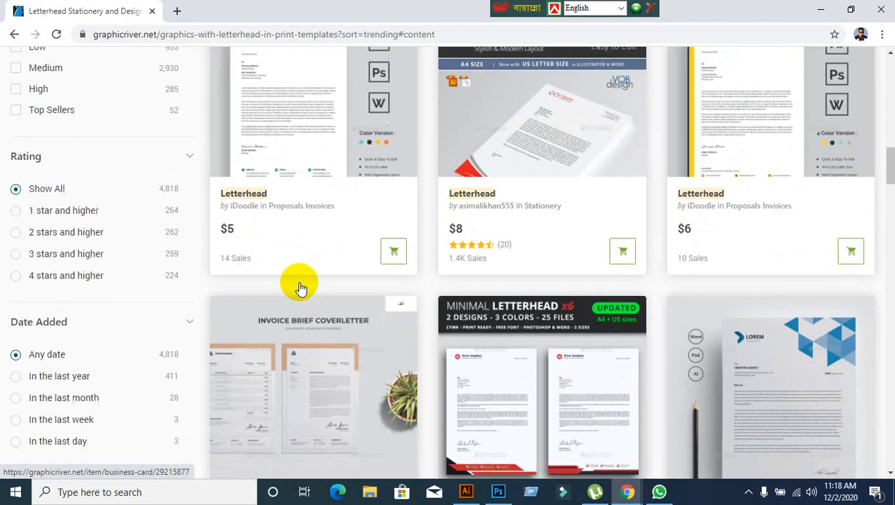
pyautogui.scroll(-10, 303, 285)
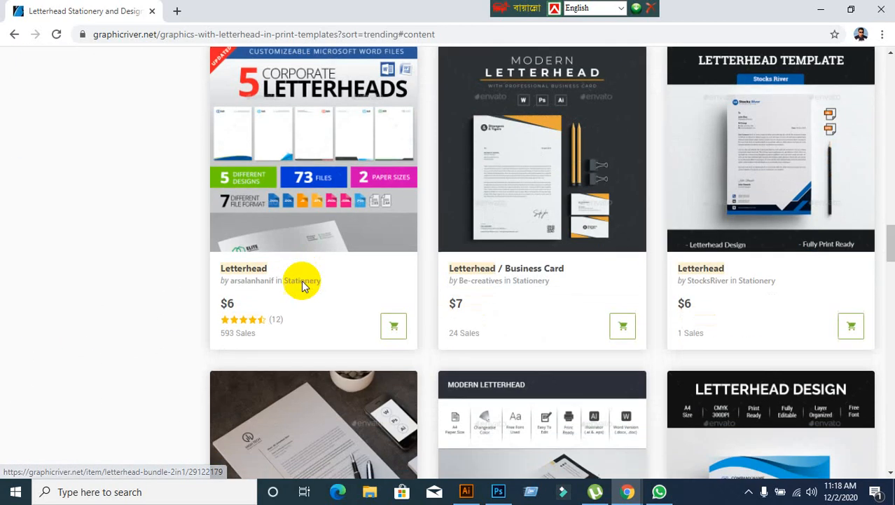
pyautogui.scroll(-5, 303, 285)
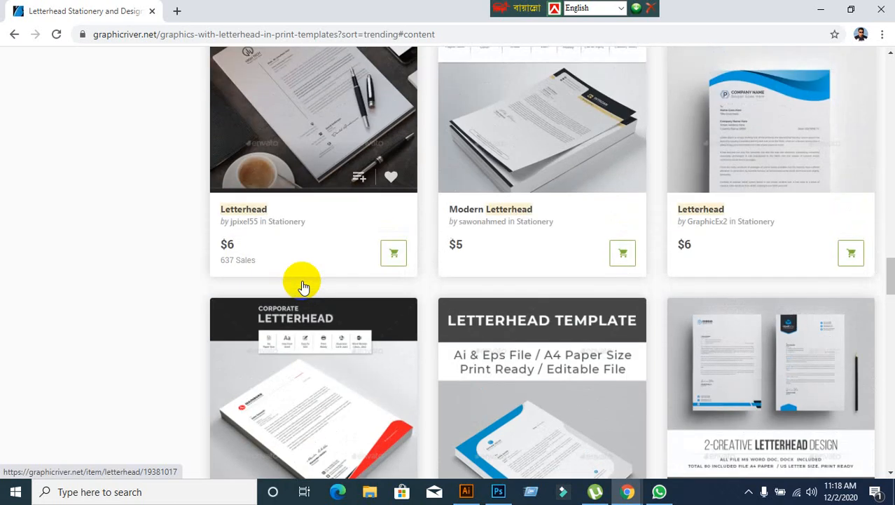
pyautogui.scroll(-5, 303, 285)
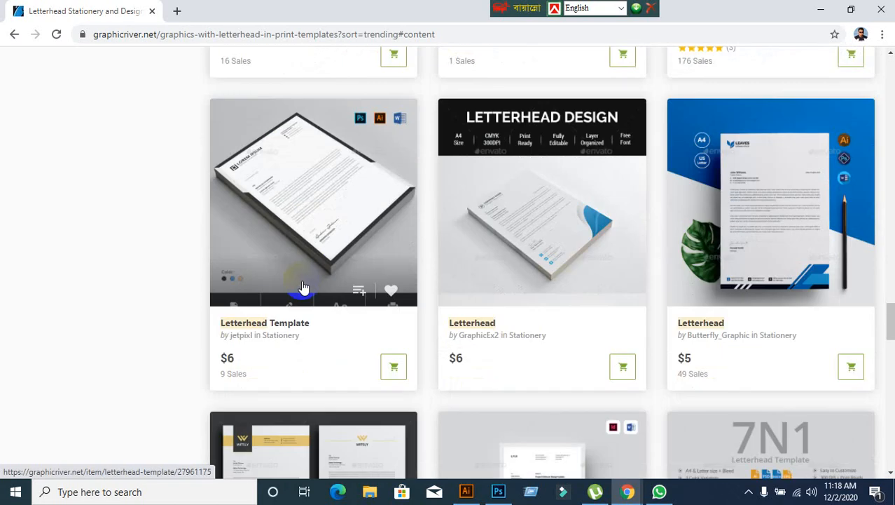
pyautogui.scroll(-3, 298, 286)
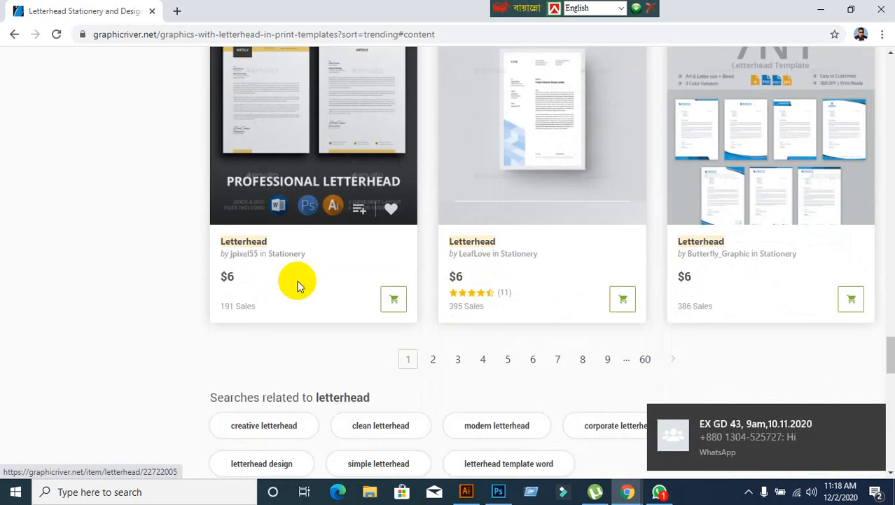
pyautogui.scroll(-3, 298, 286)
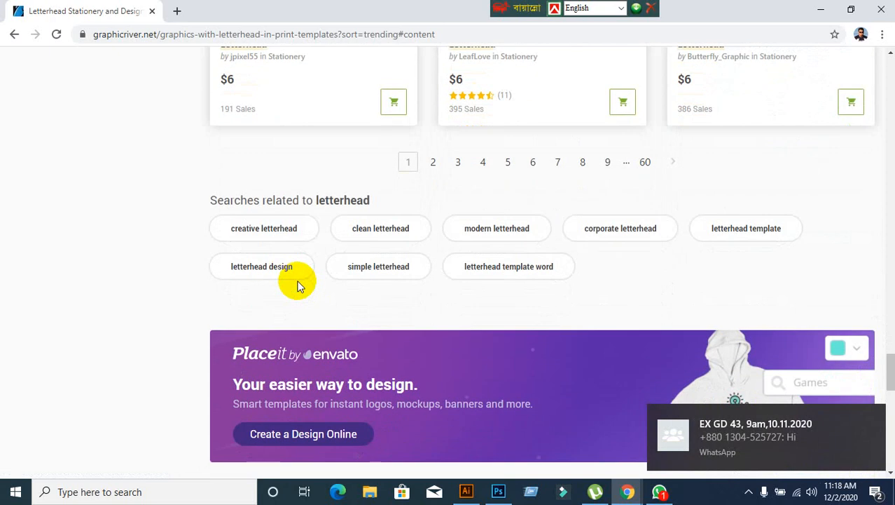
pyautogui.scroll(2, 470, 271)
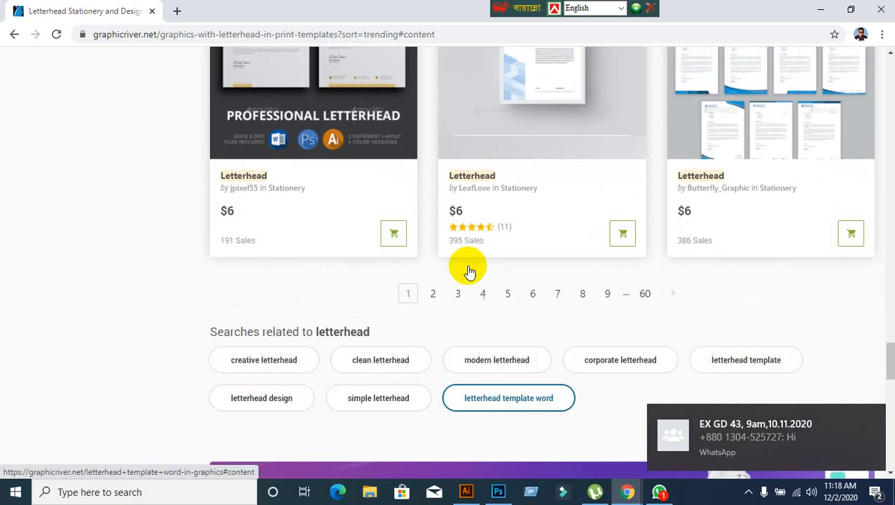
# Step: Close the GraphicRiver browser window, stop sharing the screen, and bring the meeting window back into view
pyautogui.click(820, 8)
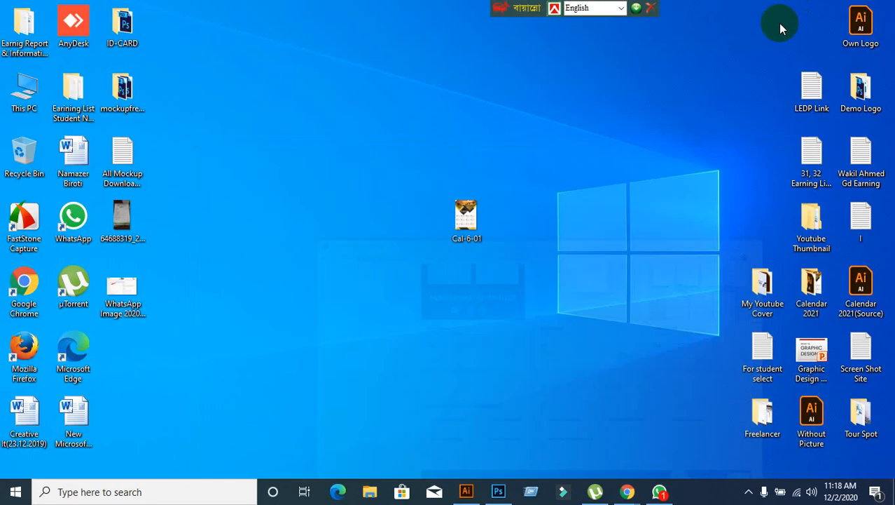
pyautogui.moveTo(626, 496)
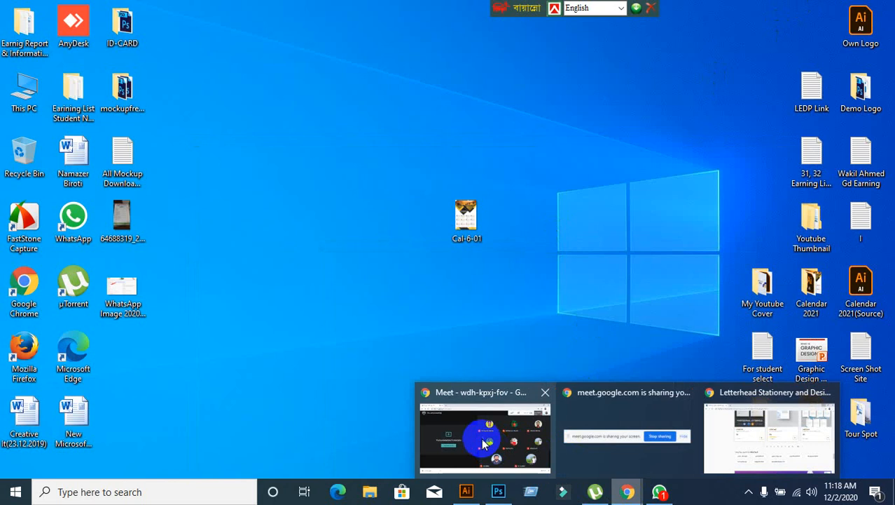
pyautogui.click(448, 421)
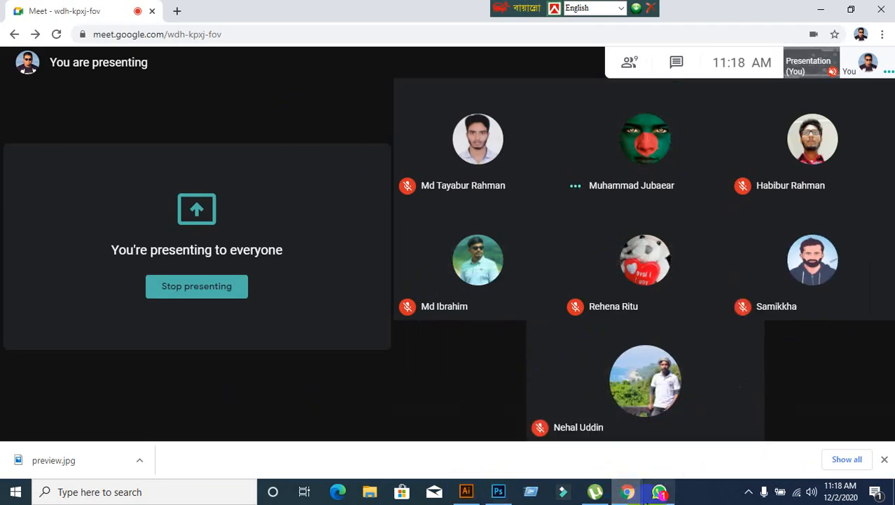
pyautogui.moveTo(628, 495)
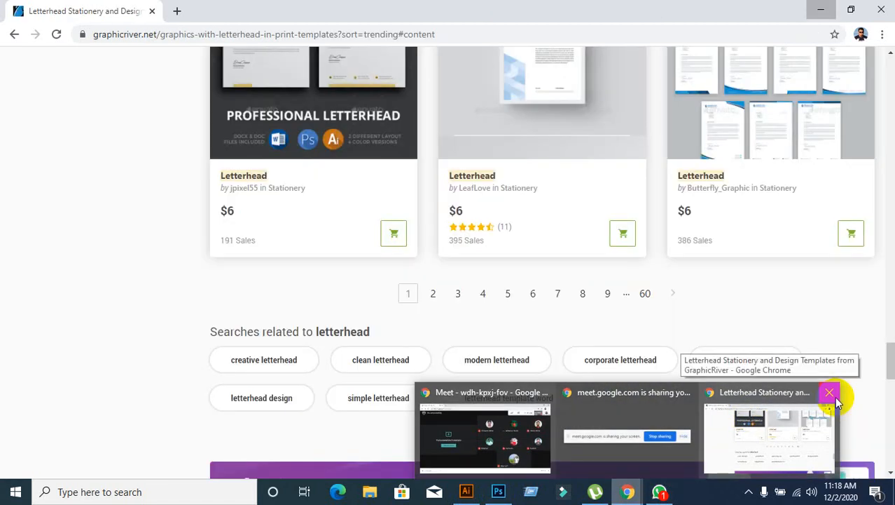
pyautogui.click(833, 394)
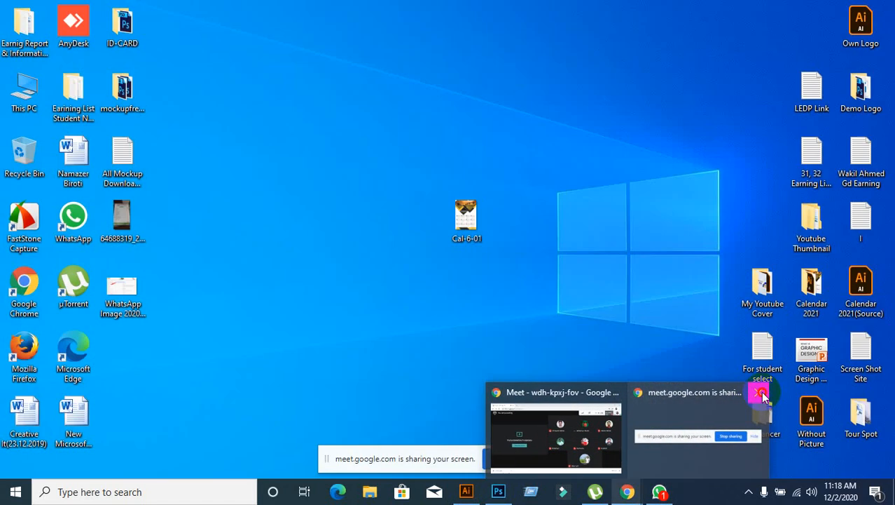
pyautogui.click(760, 391)
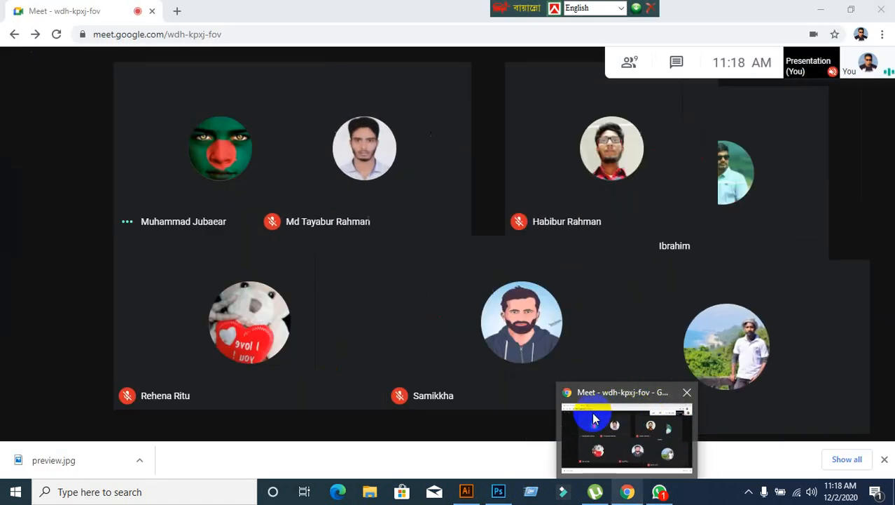
pyautogui.click(594, 419)
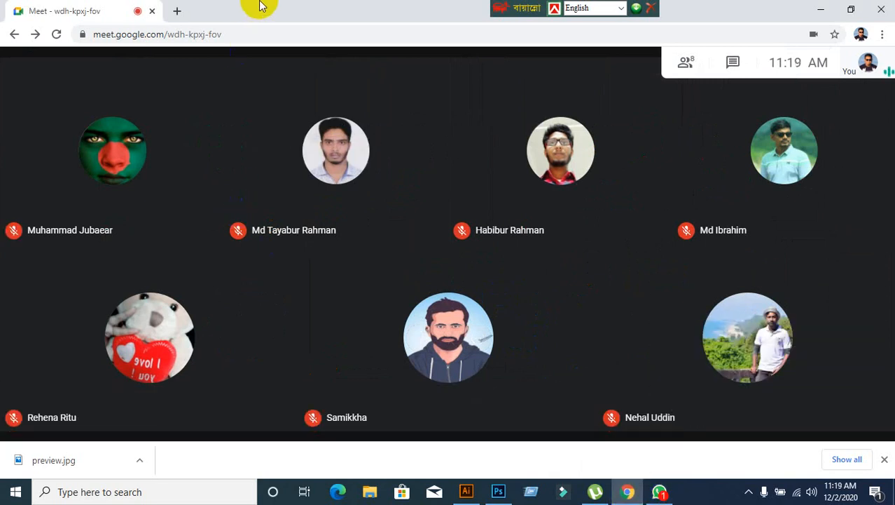
# Step: Open a new browser tab alongside the meeting and return to the meeting tab
pyautogui.click(180, 11)
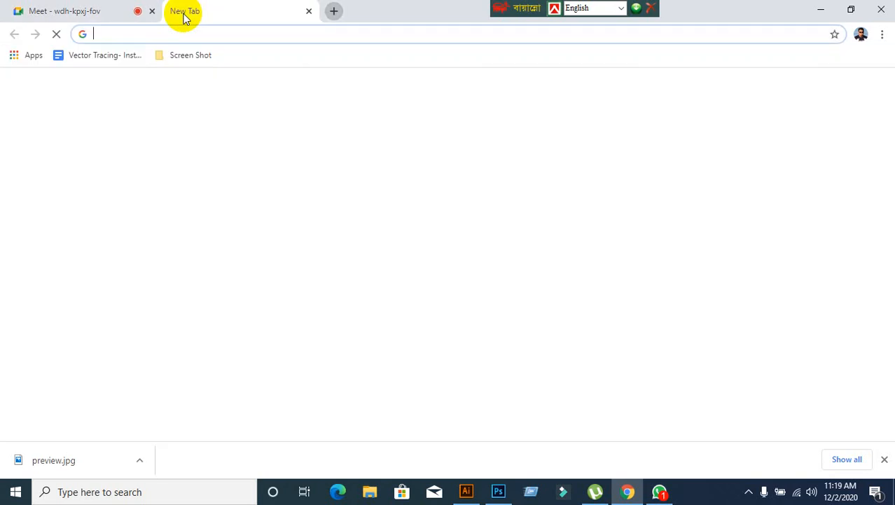
pyautogui.click(60, 11)
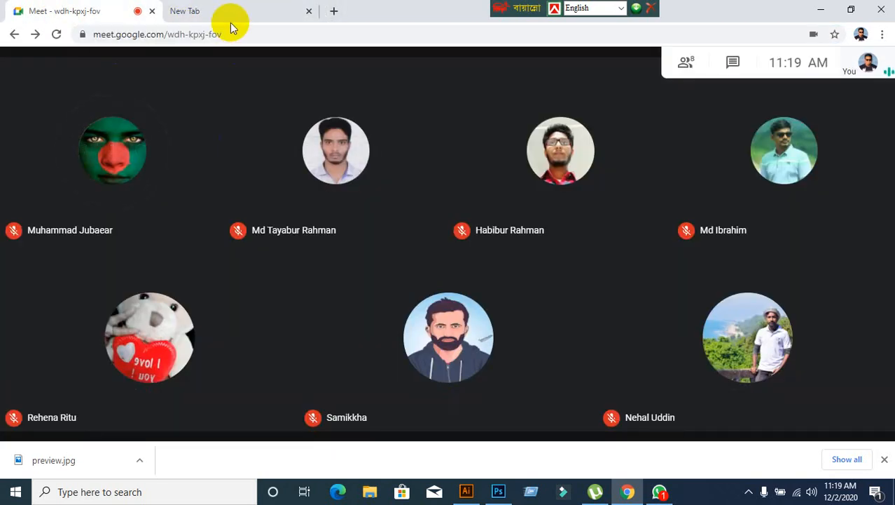
pyautogui.click(230, 23)
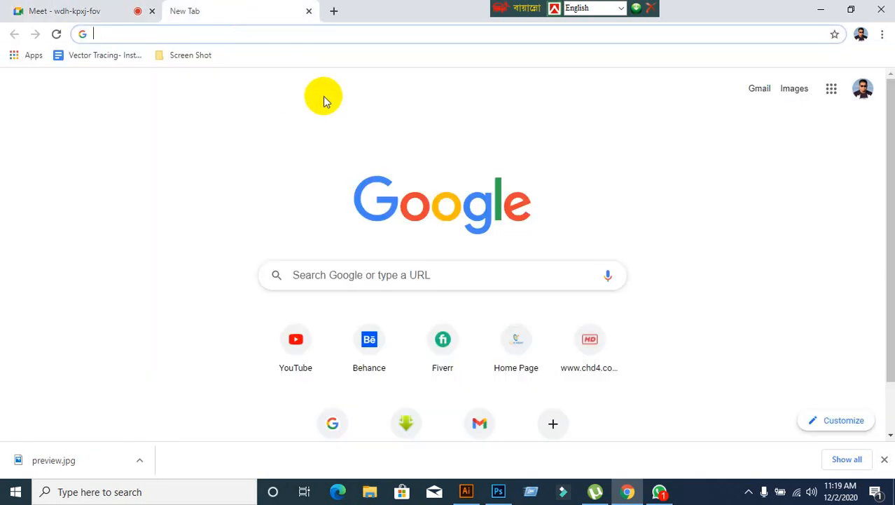
pyautogui.click(38, 11)
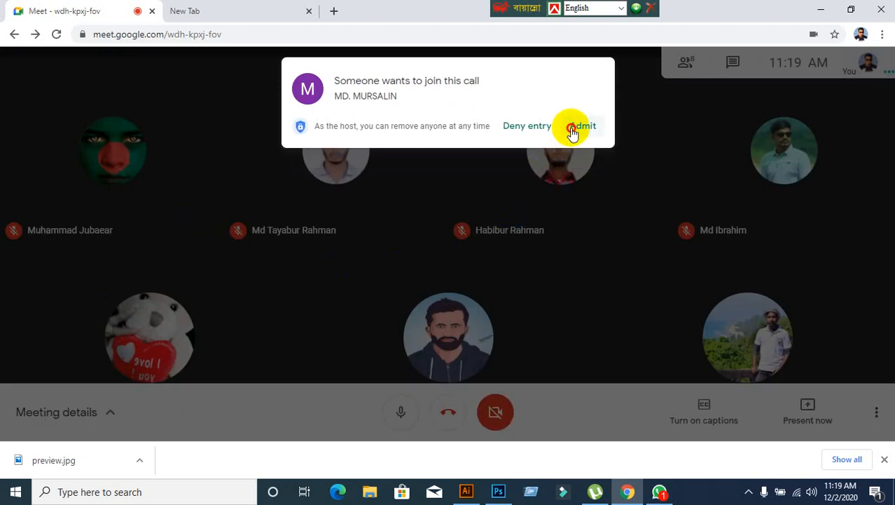
# Step: Admit the waiting participant to the meeting
pyautogui.click(579, 129)
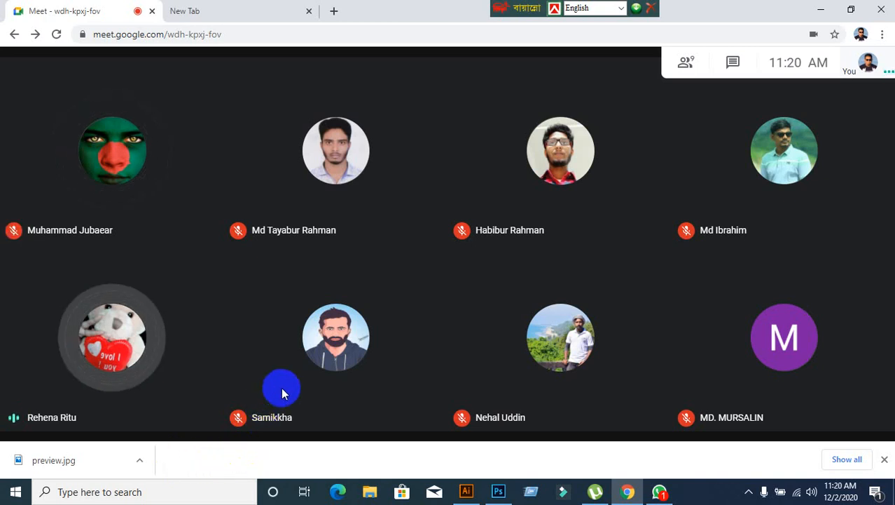
pyautogui.moveTo(281, 390)
pyautogui.click(260, 14)
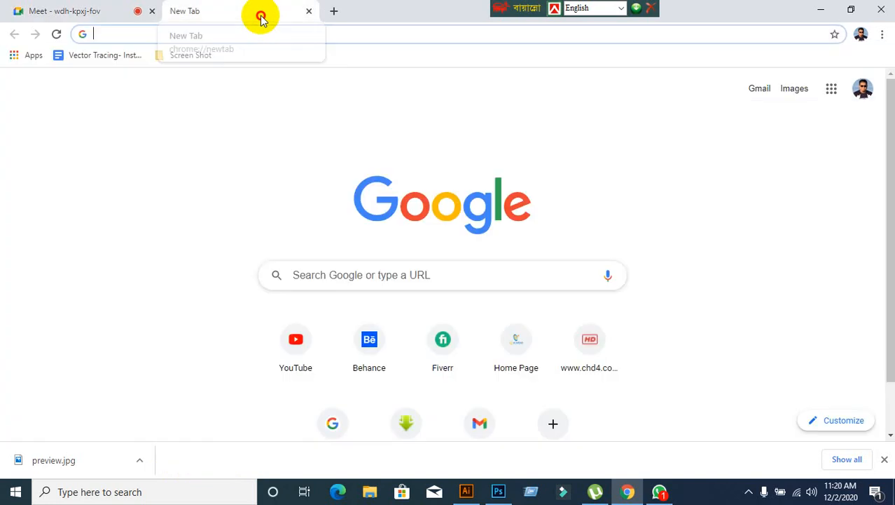
pyautogui.write('www.')
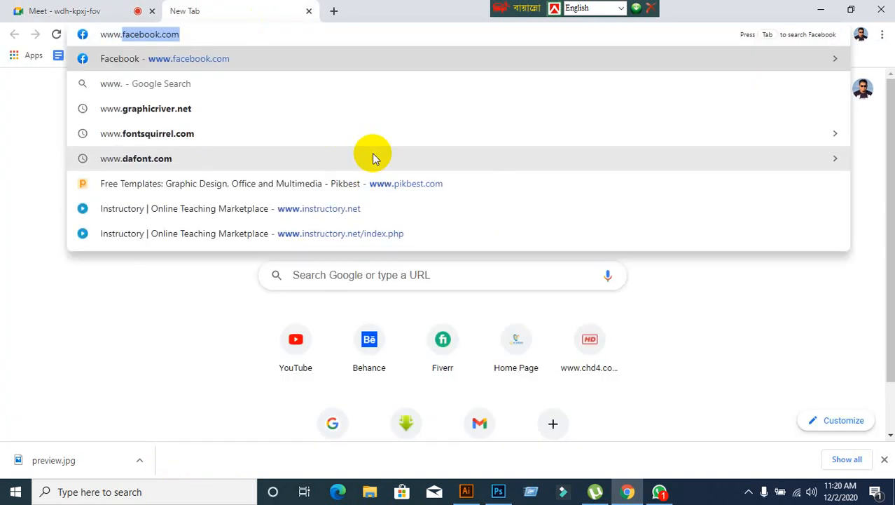
pyautogui.click(21, 10)
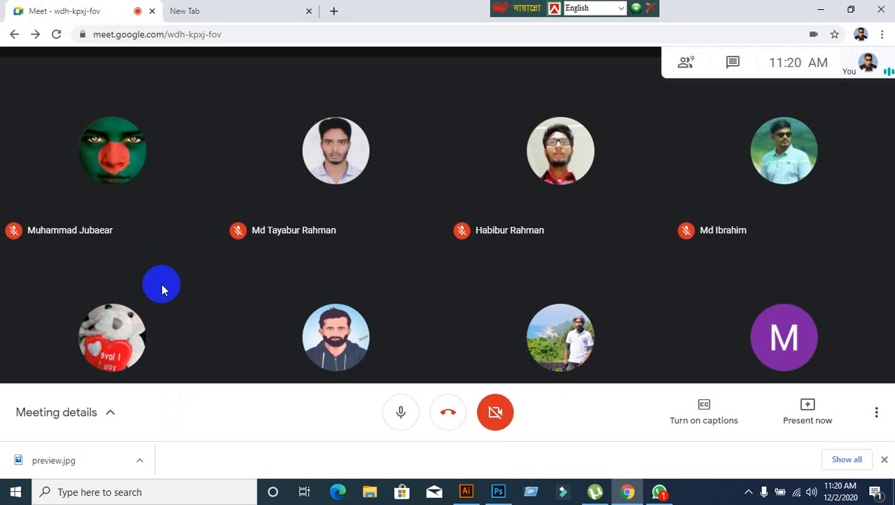
pyautogui.click(160, 399)
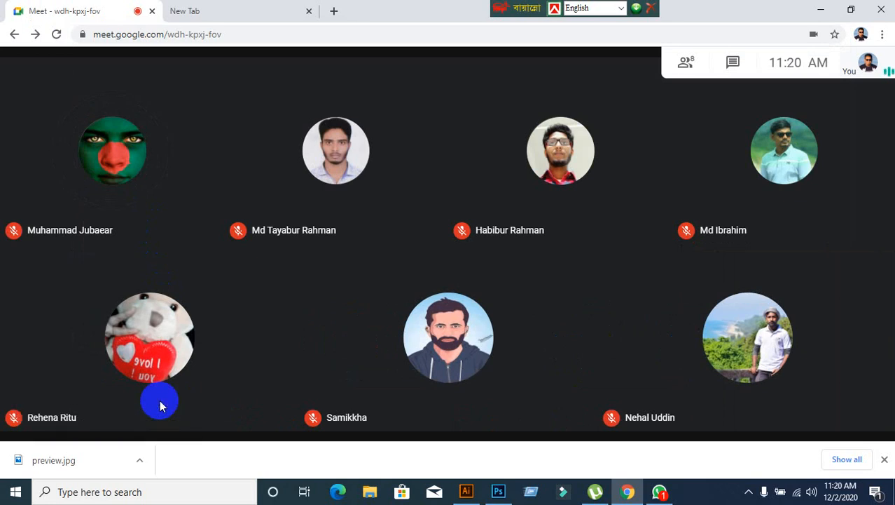
pyautogui.moveTo(349, 336)
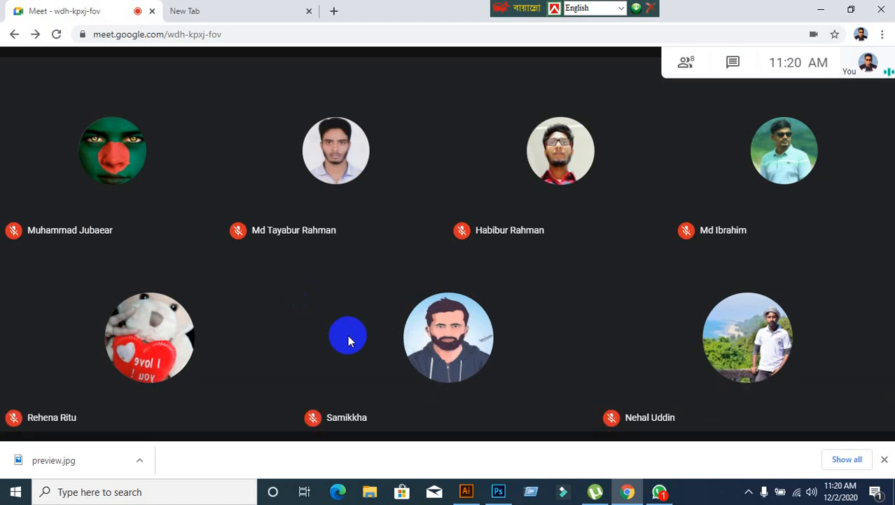
pyautogui.click(274, 9)
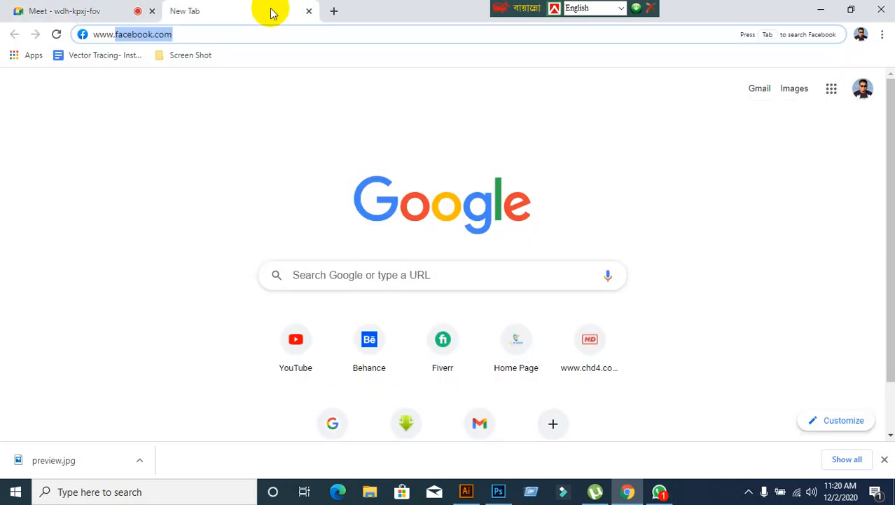
pyautogui.click(28, 9)
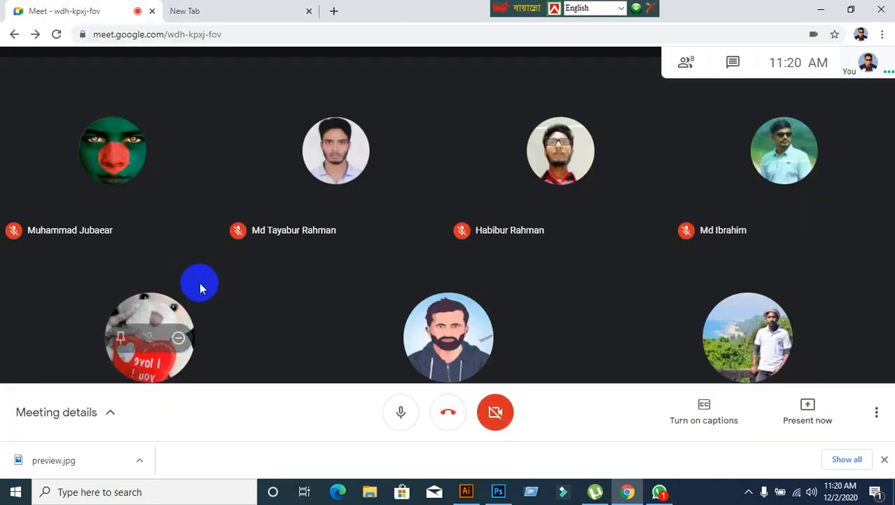
pyautogui.click(208, 8)
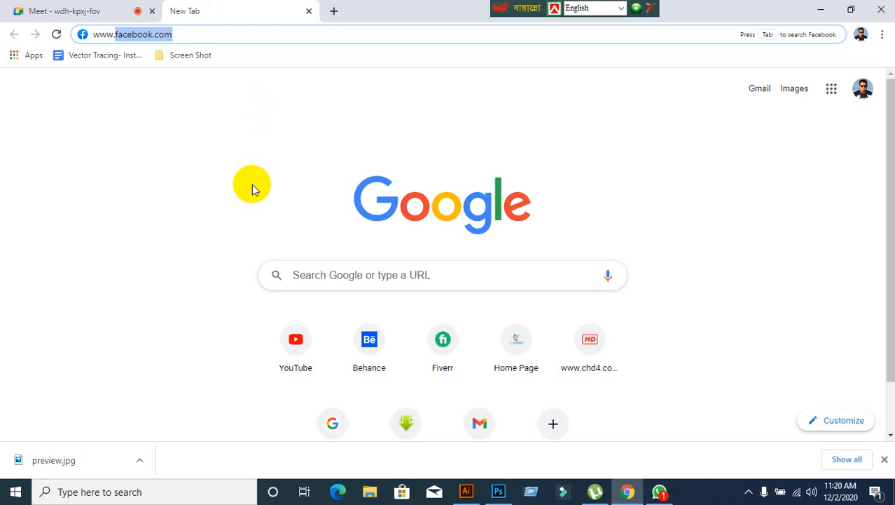
pyautogui.press('BackSpace')
pyautogui.press('BackSpace')
pyautogui.press('BackSpace')
pyautogui.press('BackSpace')
pyautogui.press('BackSpace')
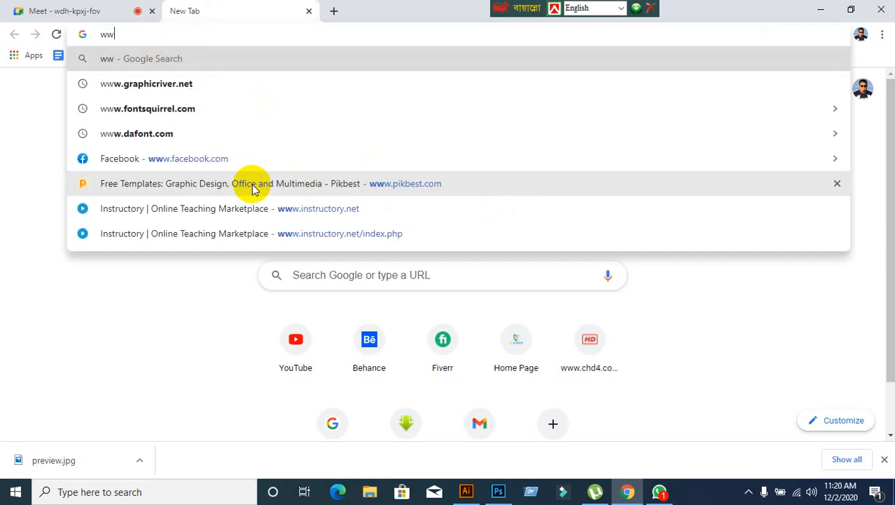
pyautogui.write('www.gra')
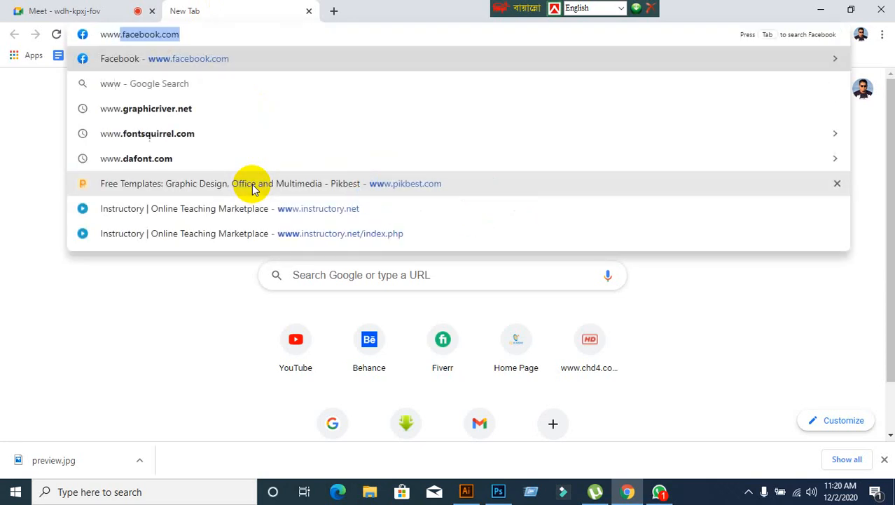
pyautogui.write('phicriver.net')
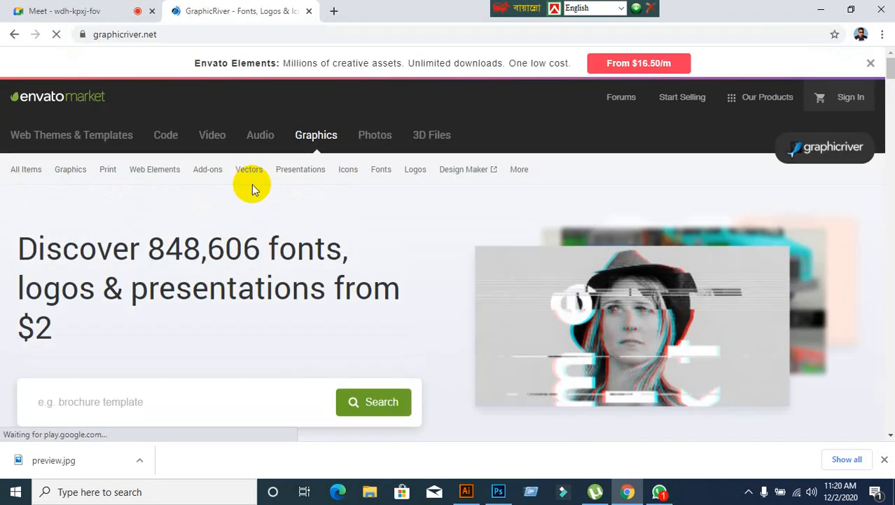
# Step: Search GraphicRiver for letterhead using the suggested search term
pyautogui.scroll(-2, 249, 254)
pyautogui.click(170, 278)
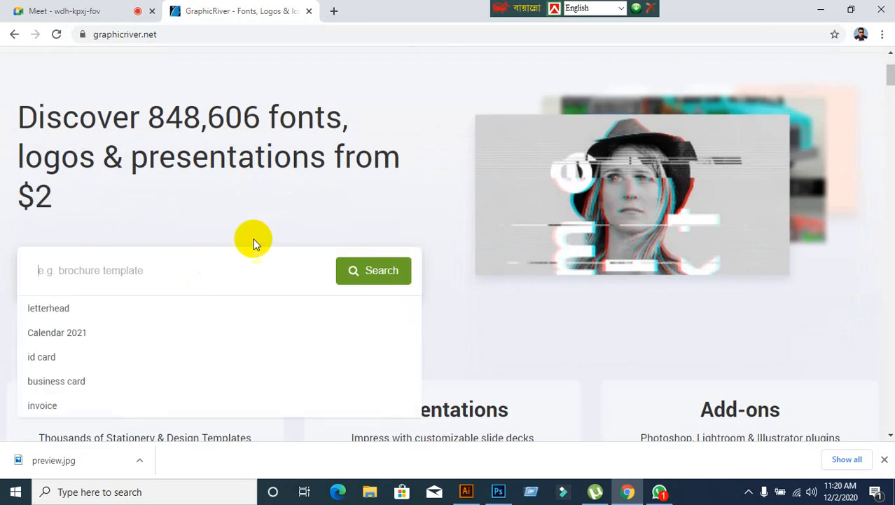
pyautogui.click(97, 318)
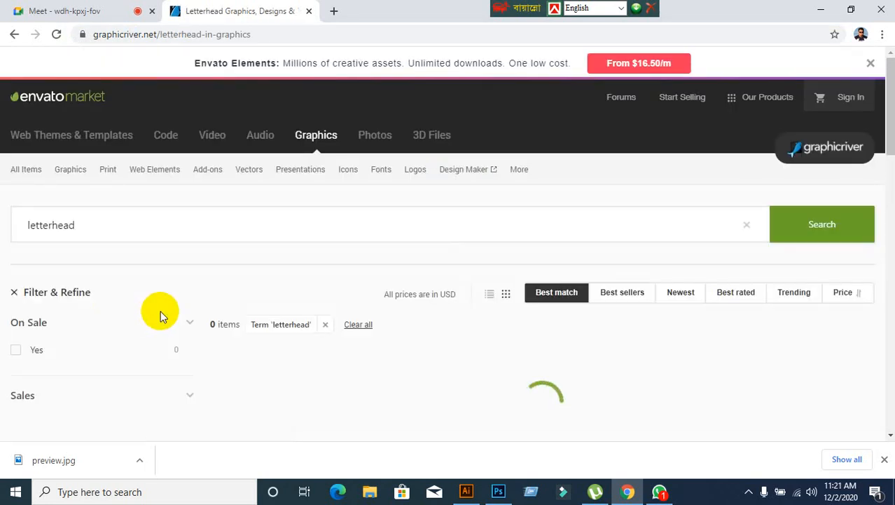
# Step: Sort the letterhead results by Trending and look through the templates down to the end of the first page
pyautogui.scroll(-2, 247, 344)
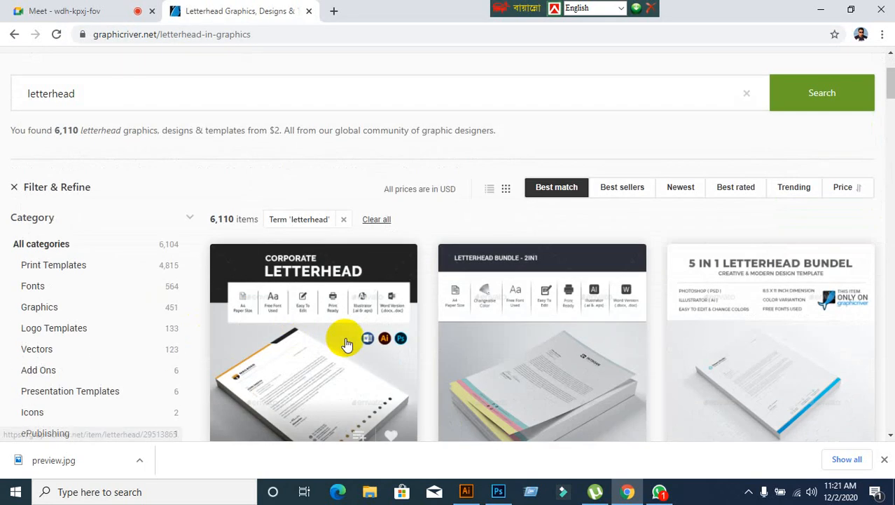
pyautogui.scroll(-2, 346, 344)
pyautogui.scroll(2, 736, 186)
pyautogui.click(794, 187)
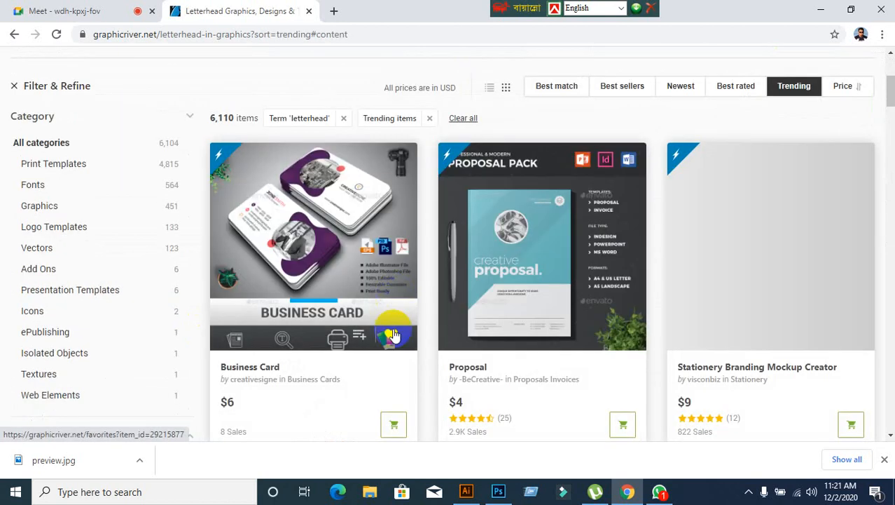
pyautogui.scroll(-7, 396, 300)
pyautogui.scroll(-15, 396, 334)
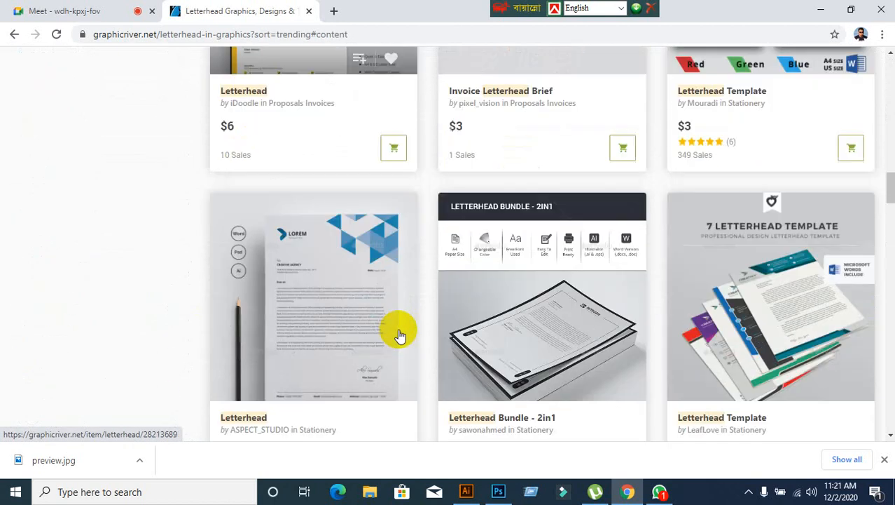
pyautogui.scroll(-9, 460, 314)
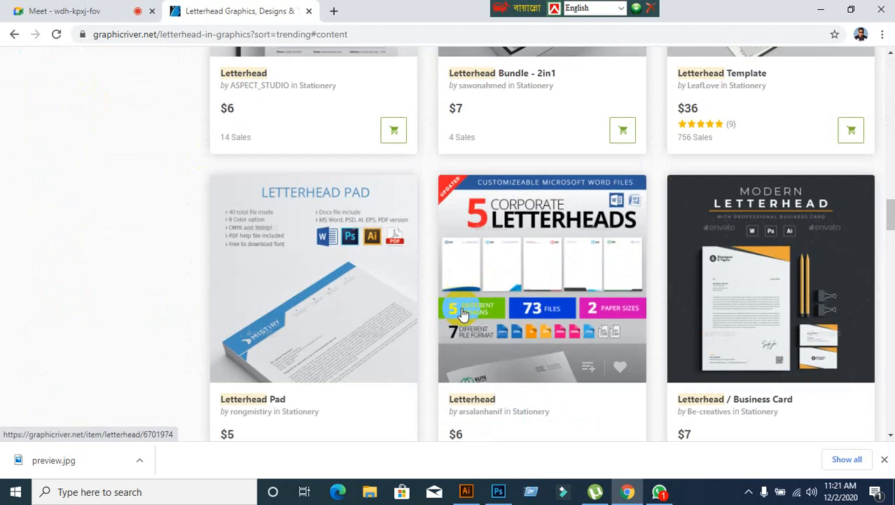
pyautogui.scroll(-15, 443, 315)
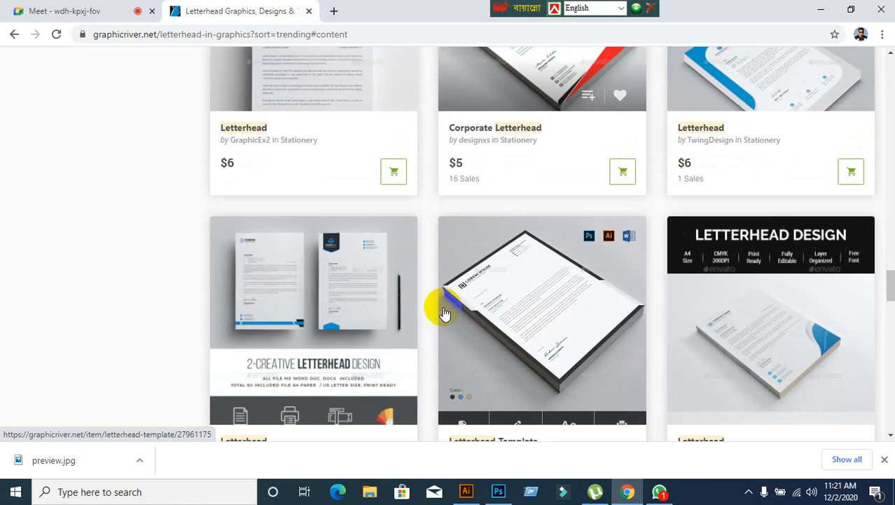
pyautogui.scroll(3, 443, 310)
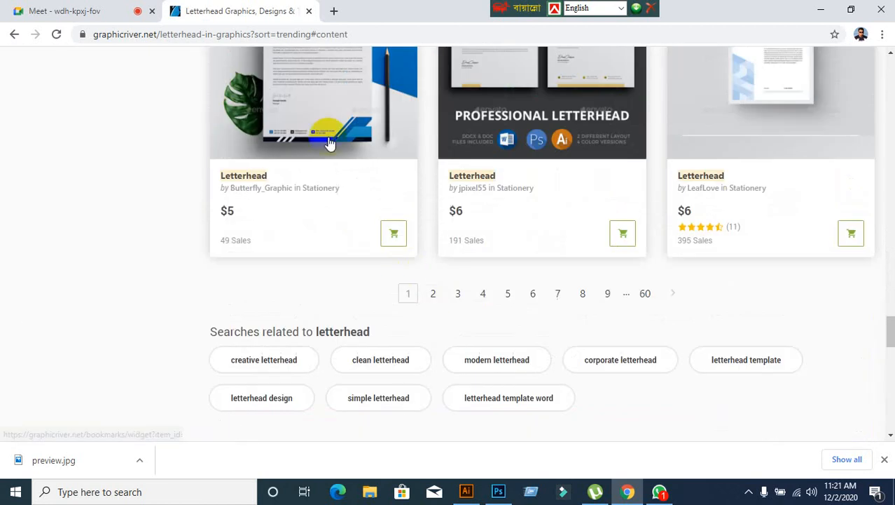
# Step: Return to the meeting and present the entire screen to the participants
pyautogui.click(87, 17)
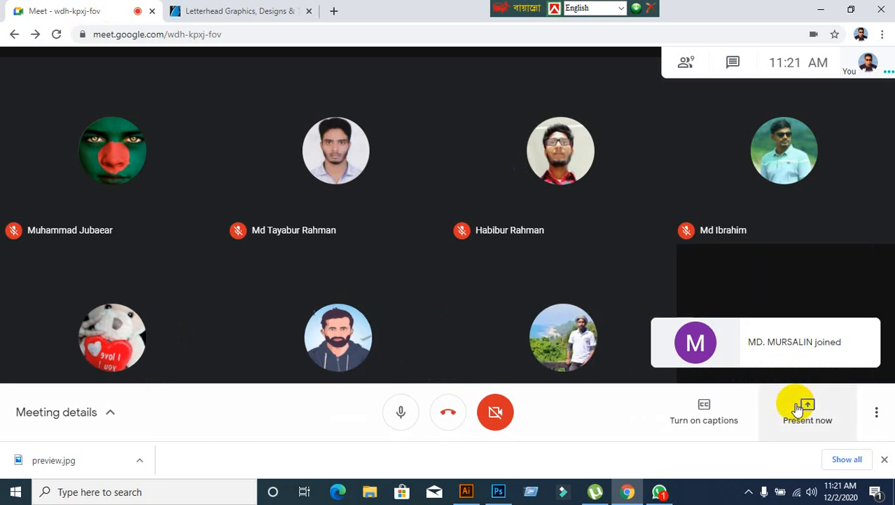
pyautogui.click(803, 408)
pyautogui.click(795, 309)
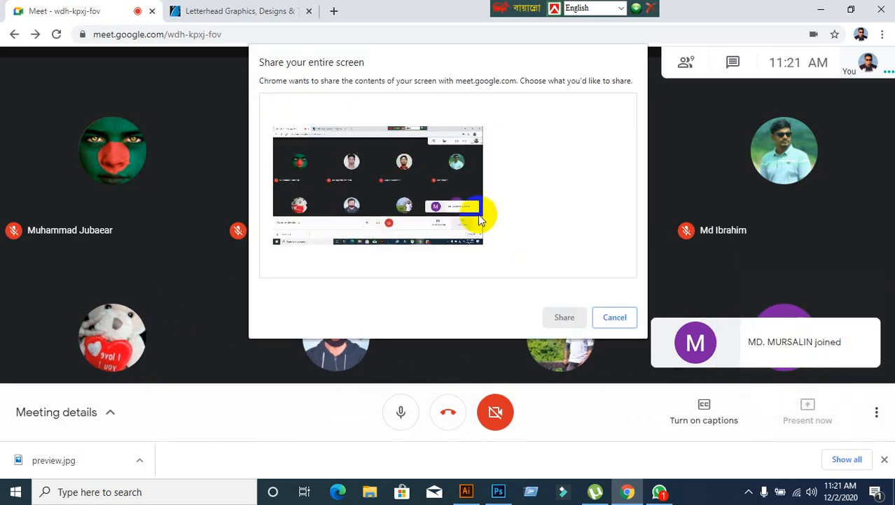
pyautogui.click(477, 211)
pyautogui.click(569, 324)
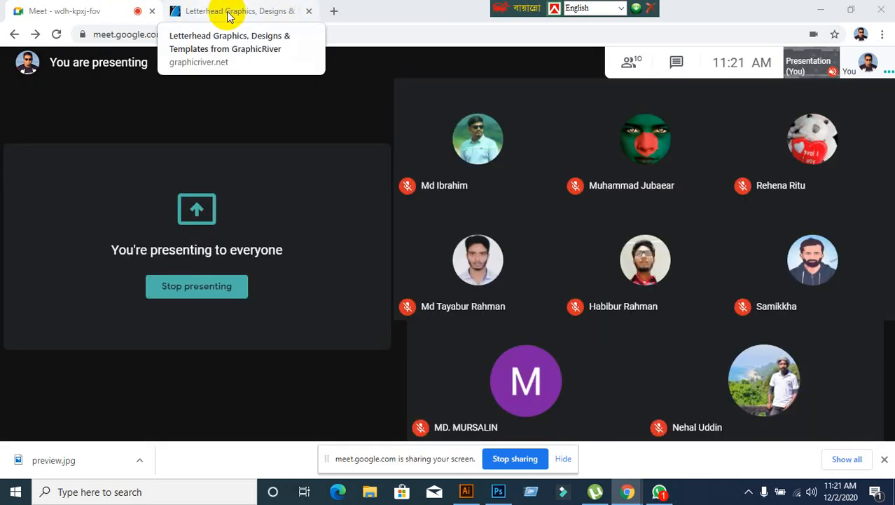
# Step: Switch to the letterhead results tab and go back to the GraphicRiver home page
pyautogui.click(229, 12)
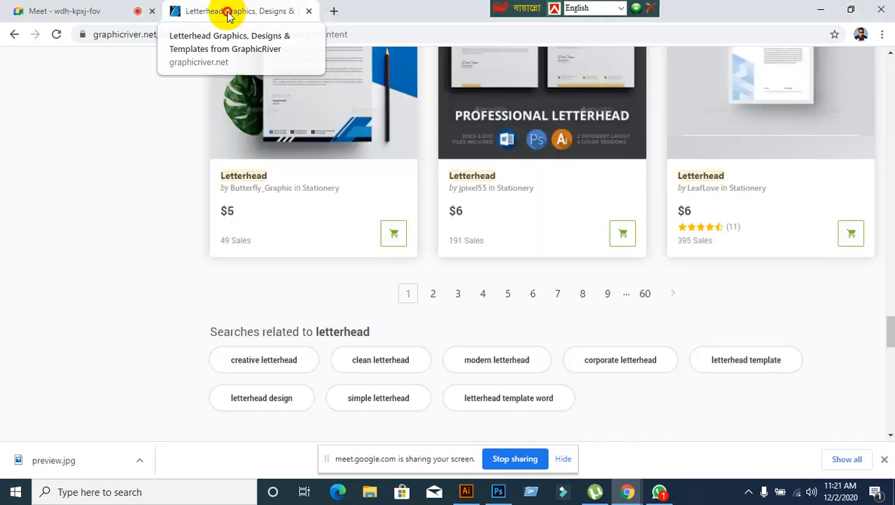
pyautogui.scroll(6, 166, 202)
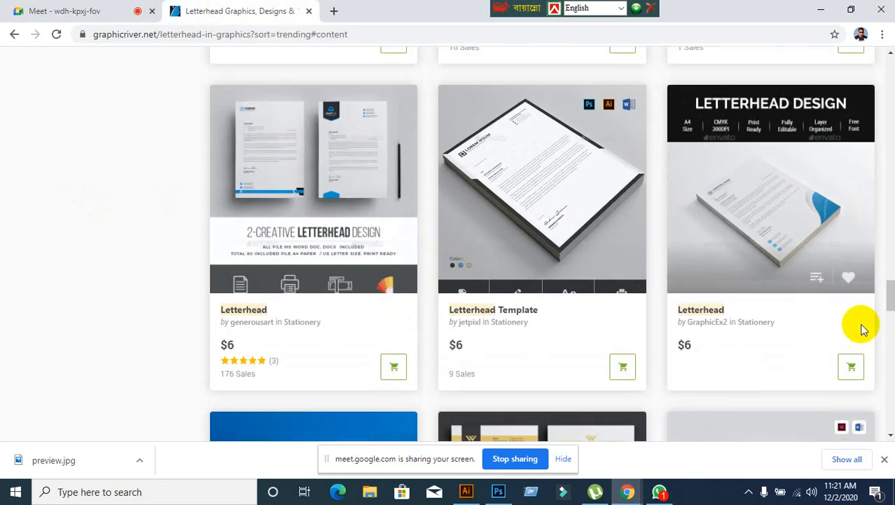
pyautogui.moveTo(893, 290); pyautogui.dragTo(885, 70)
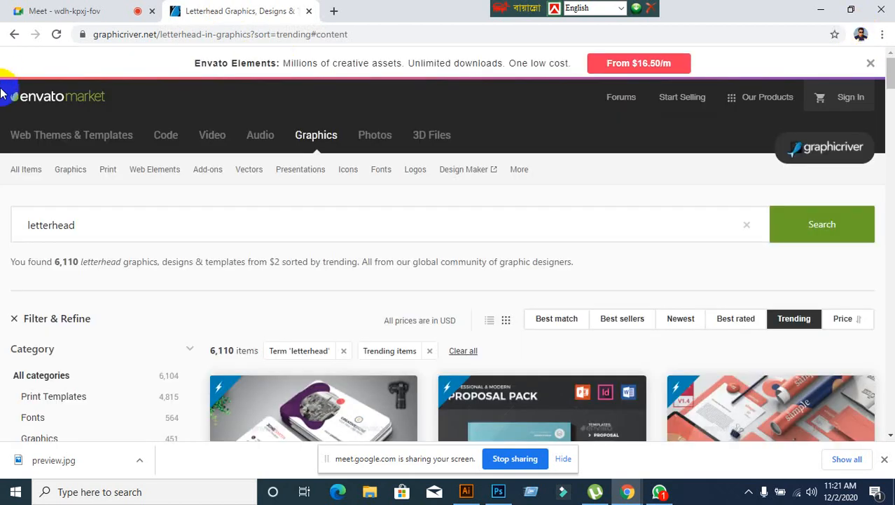
pyautogui.click(36, 96)
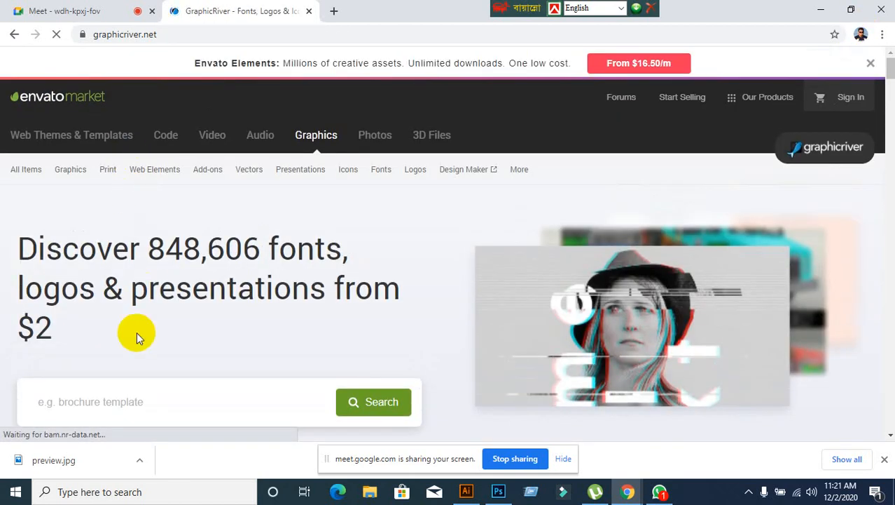
# Step: Search for letterhead in the Print category and look over the first templates
pyautogui.scroll(-2, 132, 351)
pyautogui.click(99, 269)
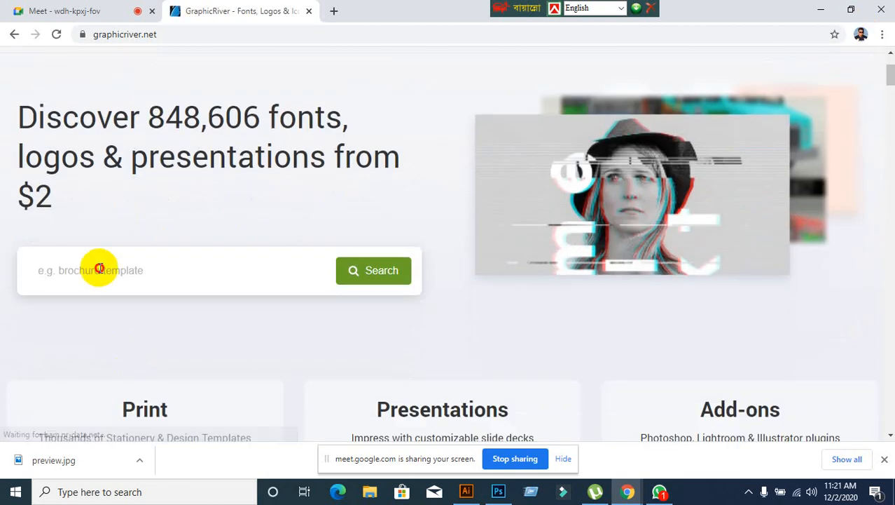
pyautogui.write('lett')
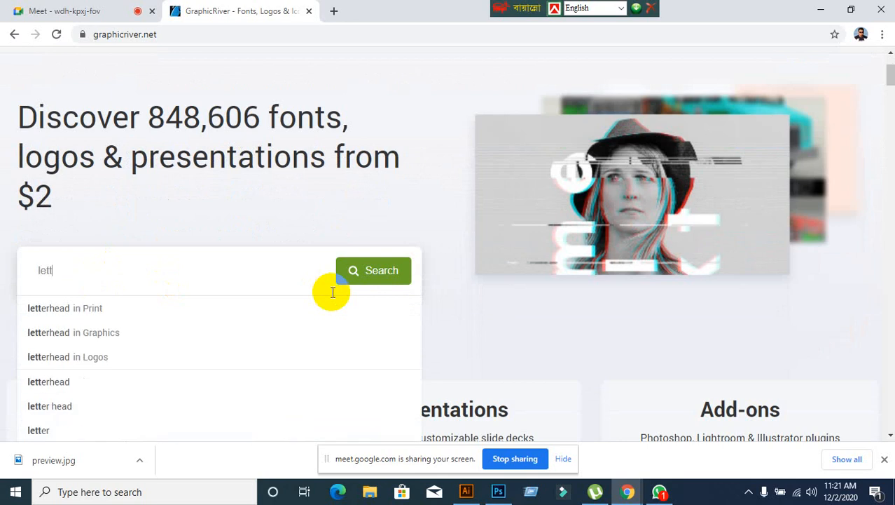
pyautogui.write('erh')
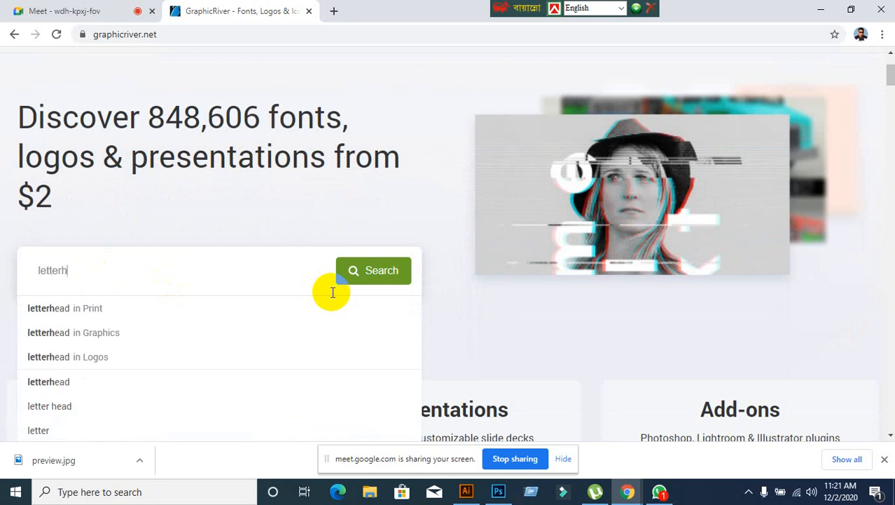
pyautogui.write('ead in p')
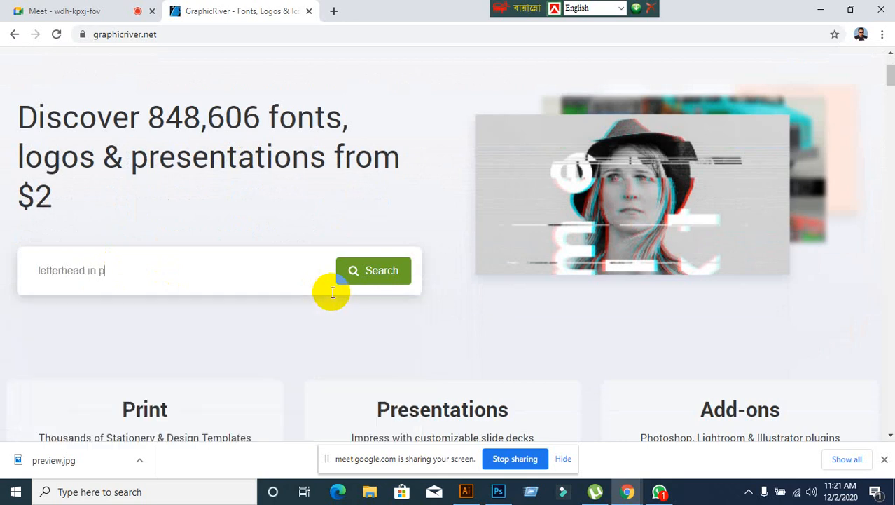
pyautogui.press('BackSpace')
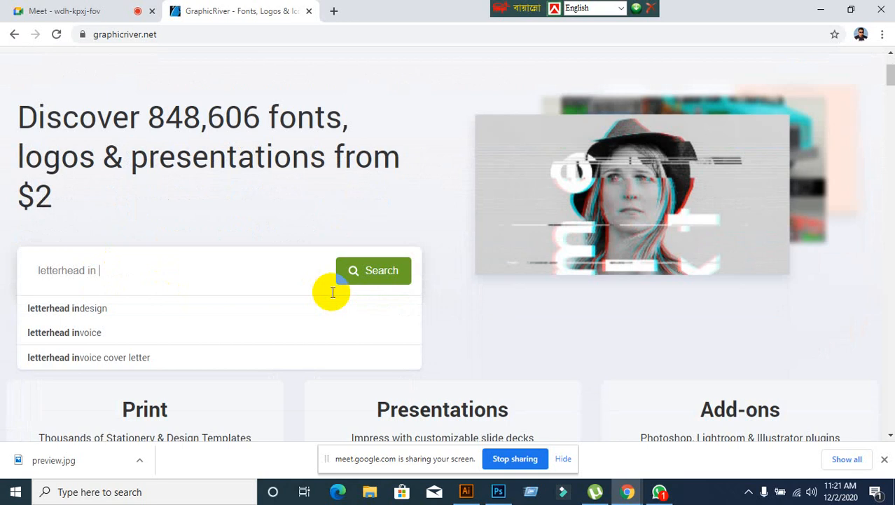
pyautogui.press('BackSpace')
pyautogui.press('BackSpace')
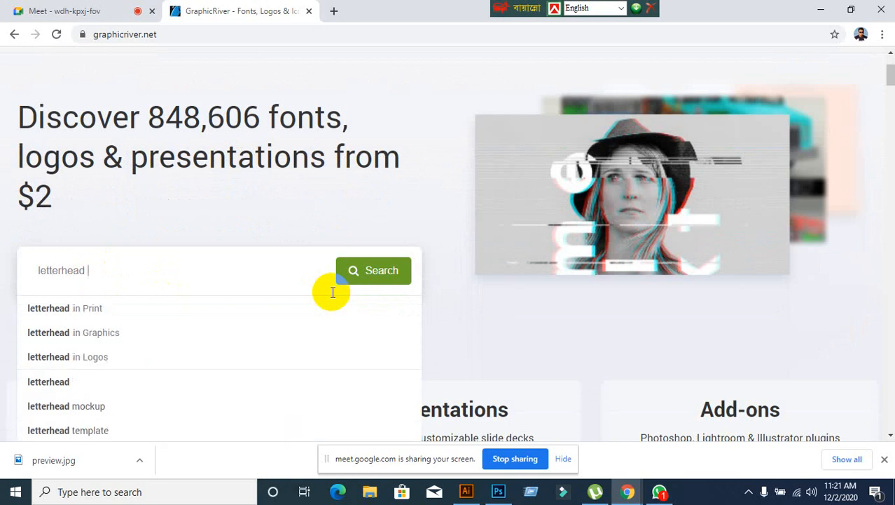
pyautogui.click(106, 307)
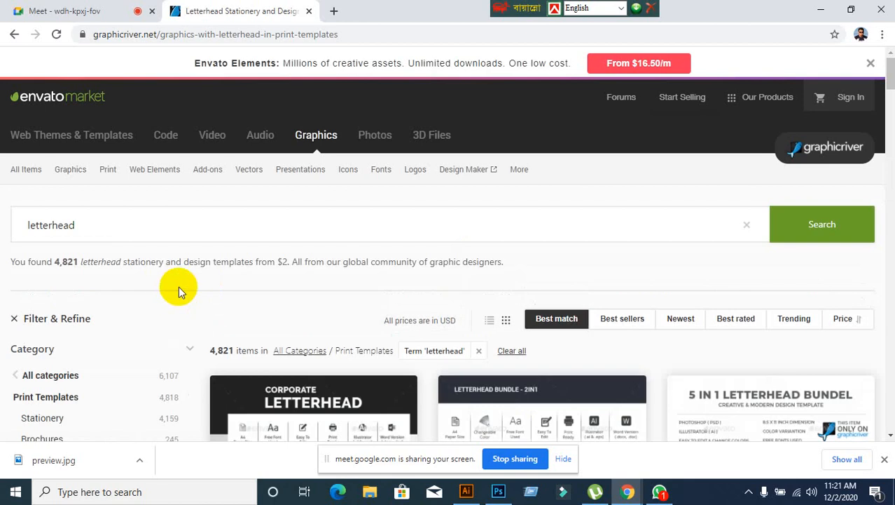
pyautogui.scroll(-3, 264, 285)
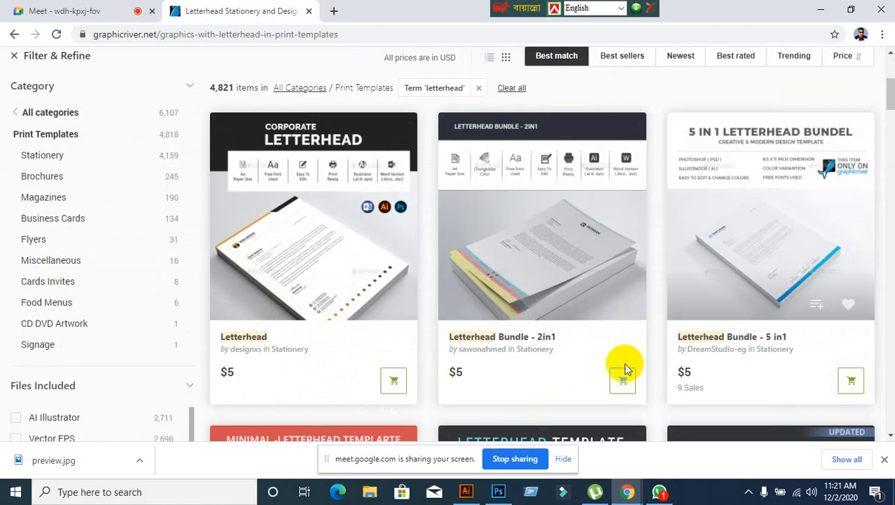
pyautogui.scroll(2, 663, 219)
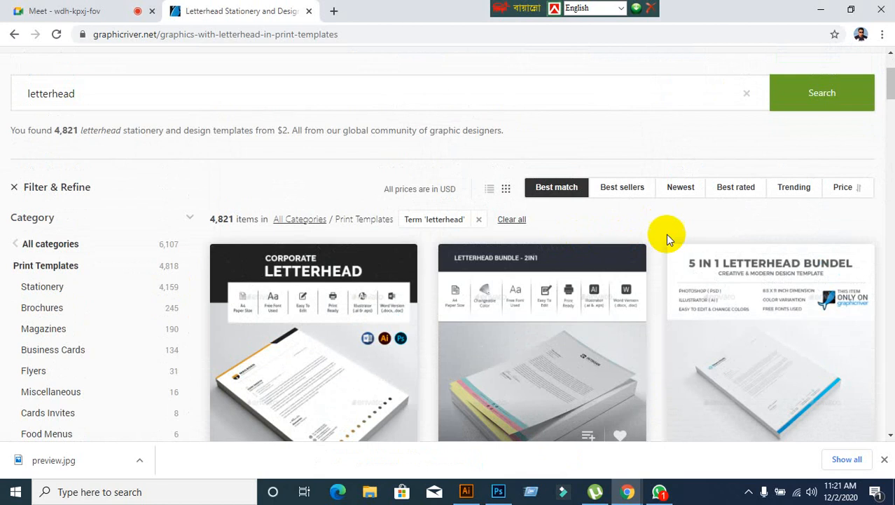
pyautogui.scroll(-2, 426, 310)
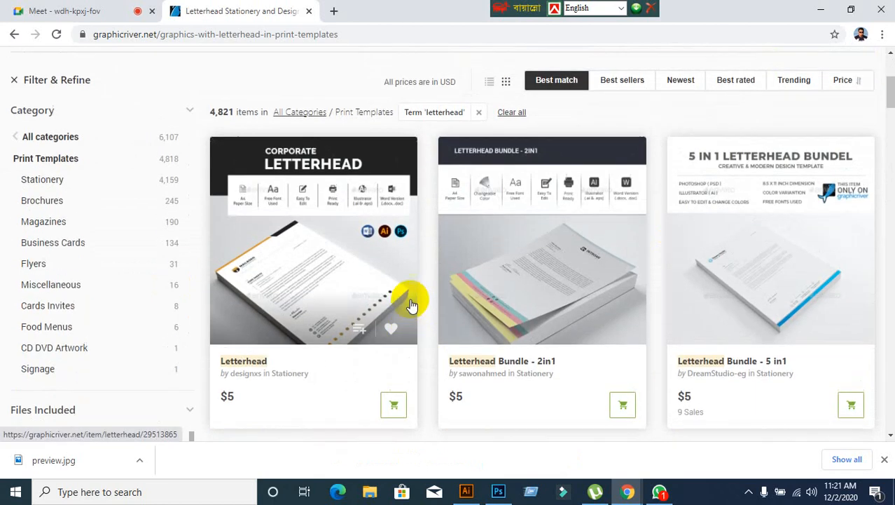
pyautogui.scroll(3, 821, 333)
pyautogui.scroll(-2, 793, 320)
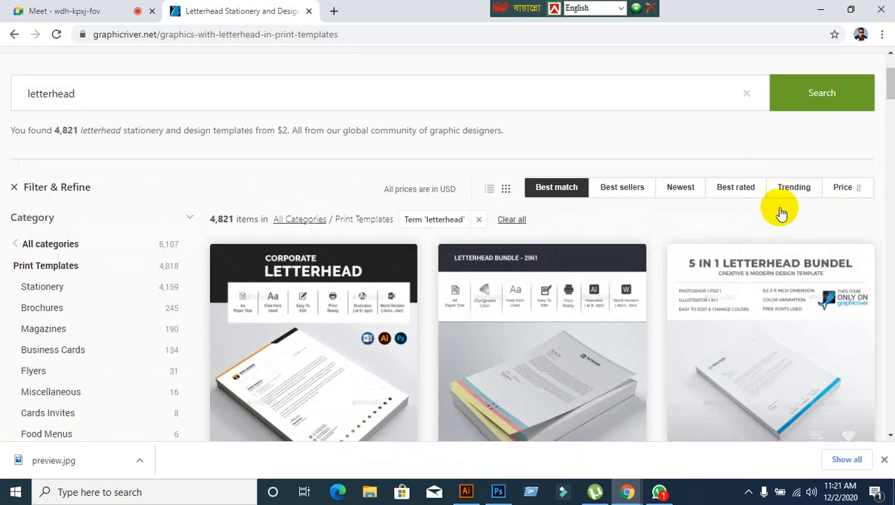
# Step: Switch to the Google Meet call, admit the waiting participant and return to the letterhead results
pyautogui.click(41, 10)
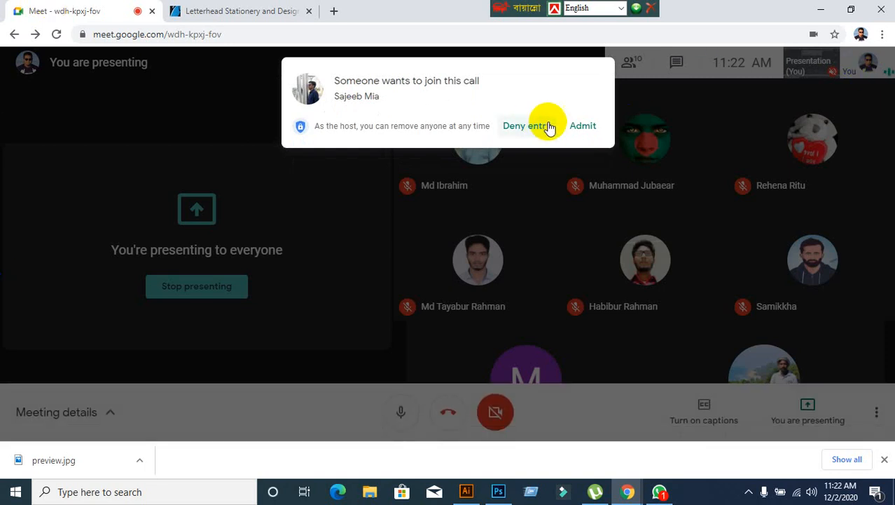
pyautogui.click(581, 126)
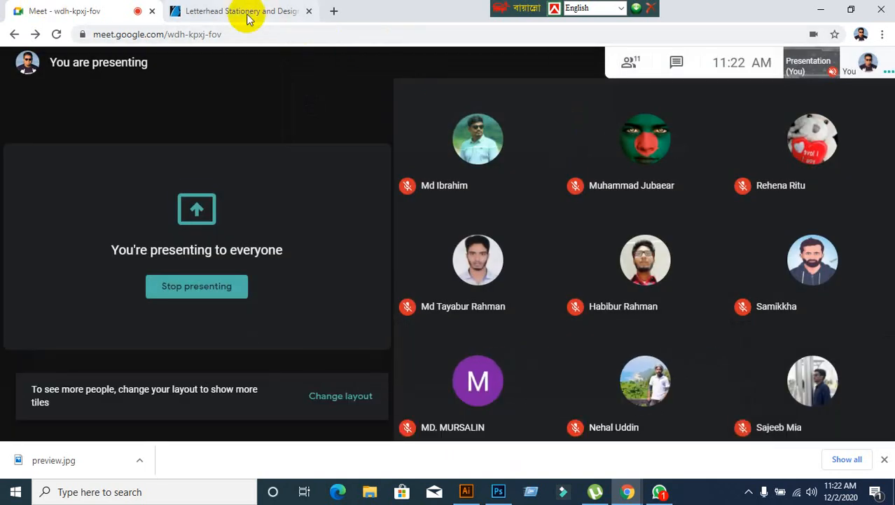
pyautogui.click(248, 12)
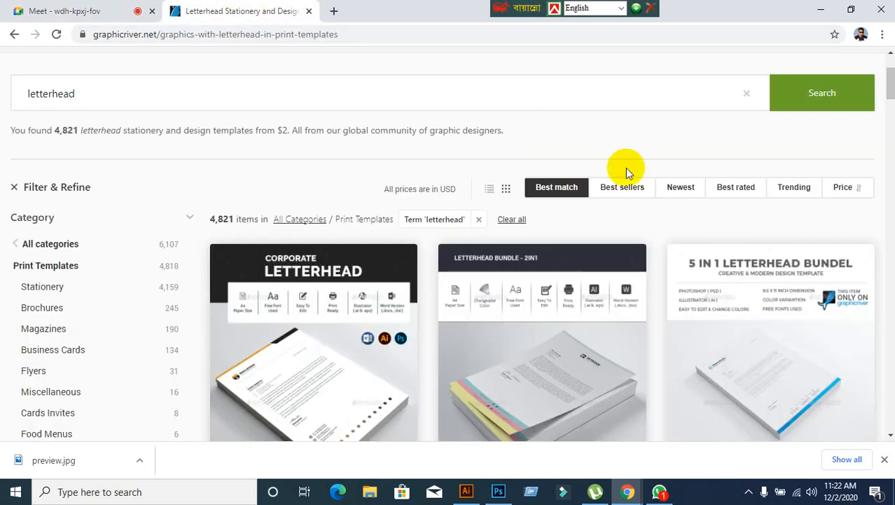
# Step: Sort the letterhead print templates by Trending and look through the designs down to the page links
pyautogui.click(795, 188)
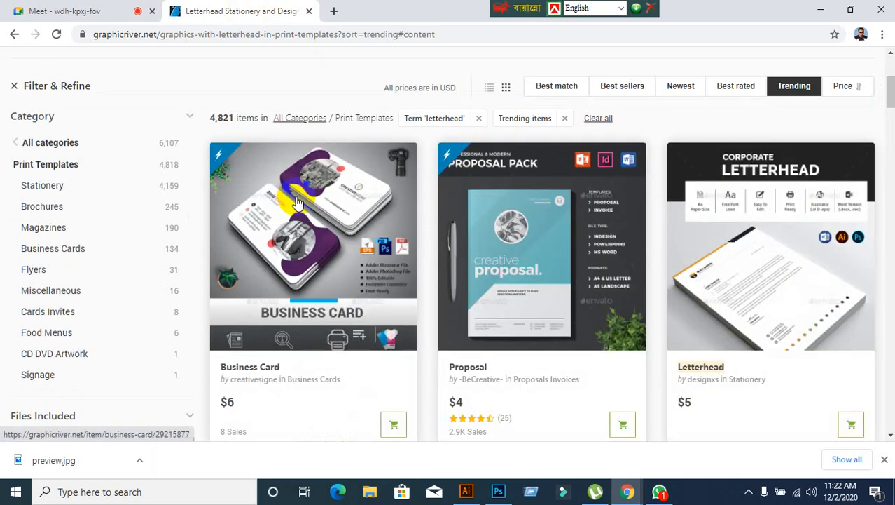
pyautogui.scroll(-12, 301, 211)
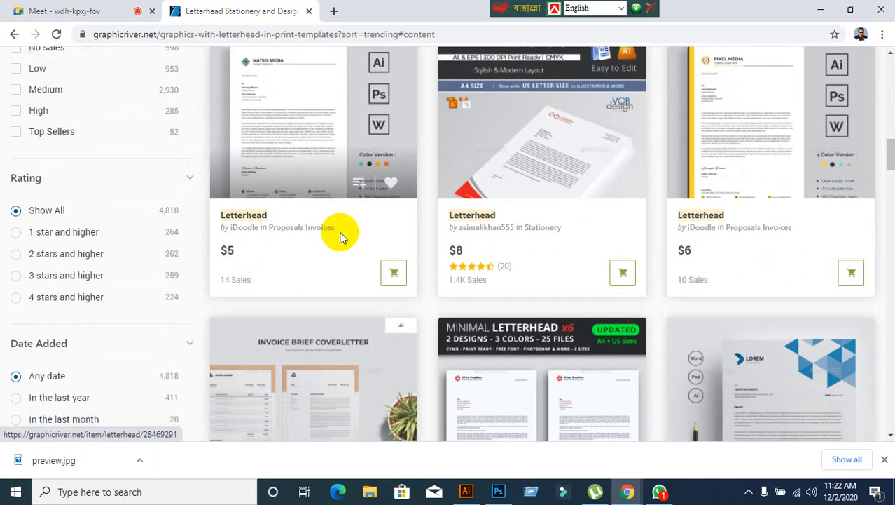
pyautogui.scroll(-10, 340, 236)
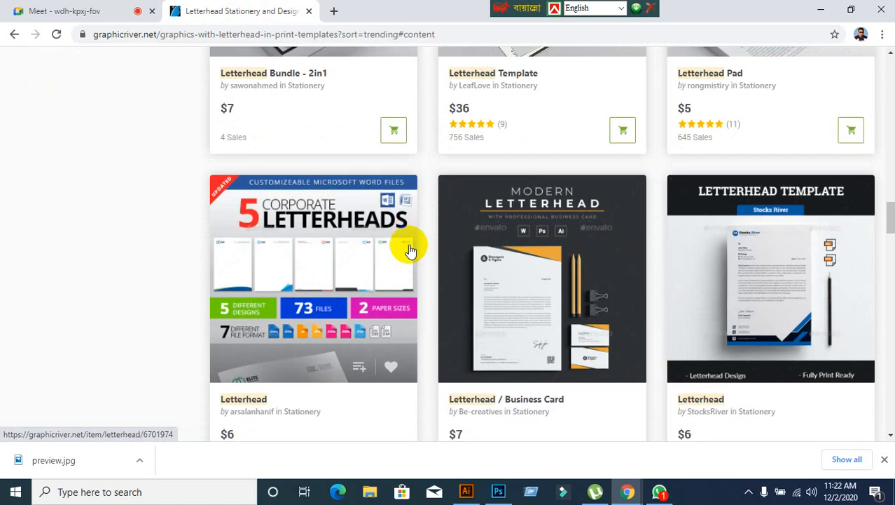
pyautogui.scroll(-15, 410, 250)
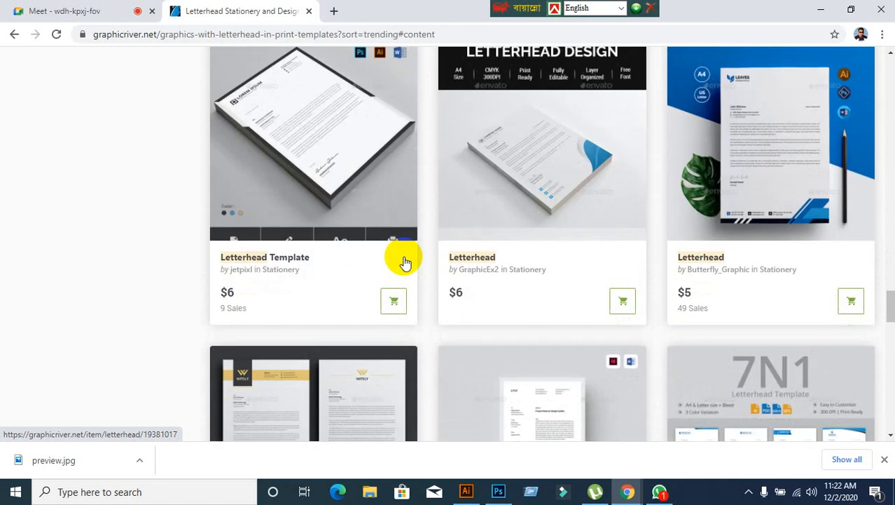
pyautogui.scroll(5, 405, 262)
pyautogui.scroll(-2, 405, 262)
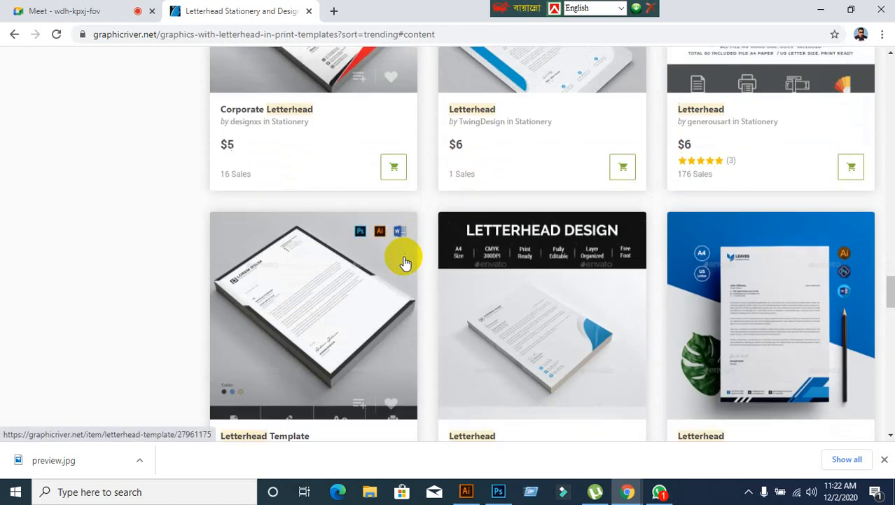
pyautogui.scroll(-5, 405, 262)
pyautogui.scroll(-3, 405, 262)
pyautogui.scroll(3, 405, 262)
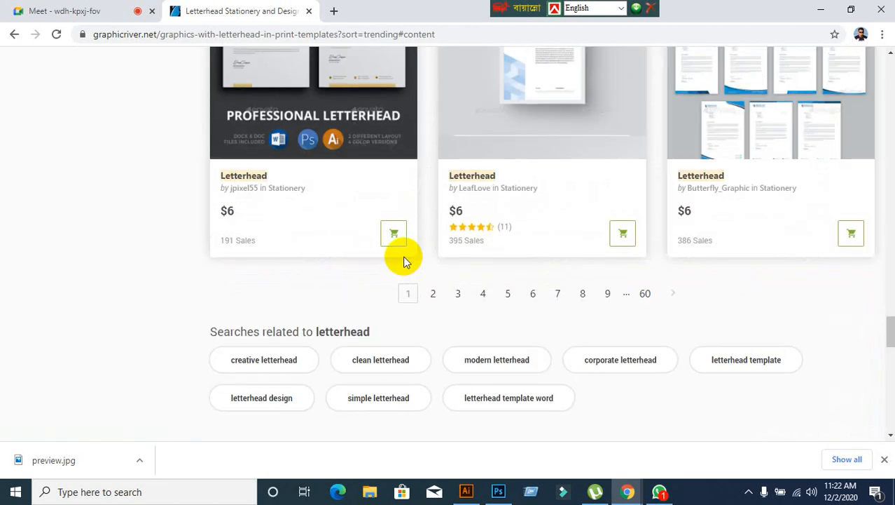
# Step: Open page 2 of the trending letterhead results and look through its templates to the end
pyautogui.click(433, 293)
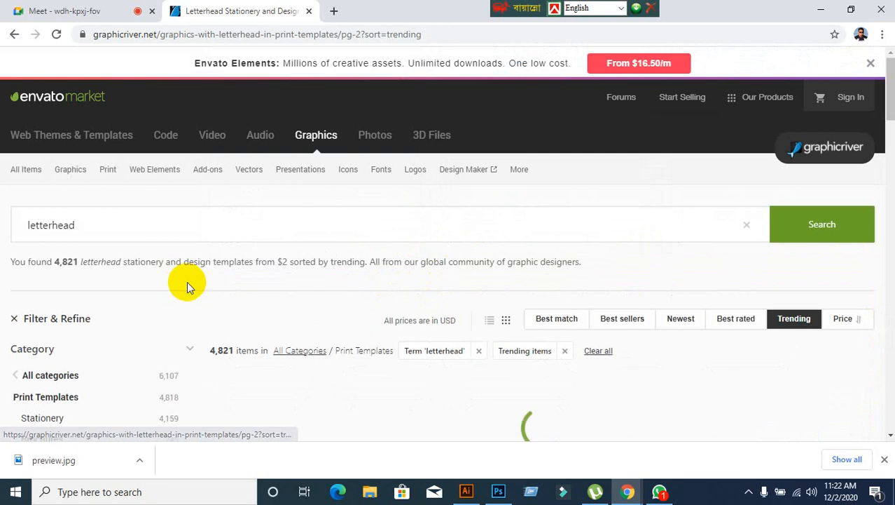
pyautogui.scroll(-3, 310, 316)
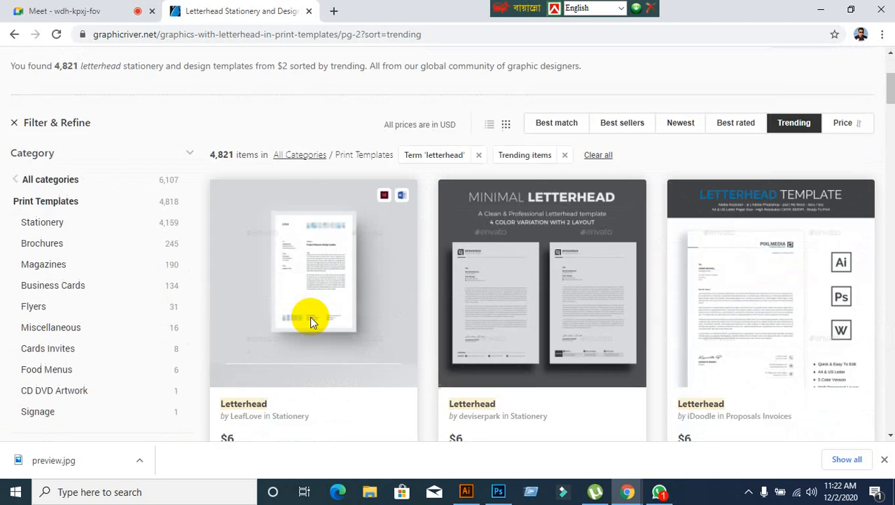
pyautogui.scroll(-12, 309, 316)
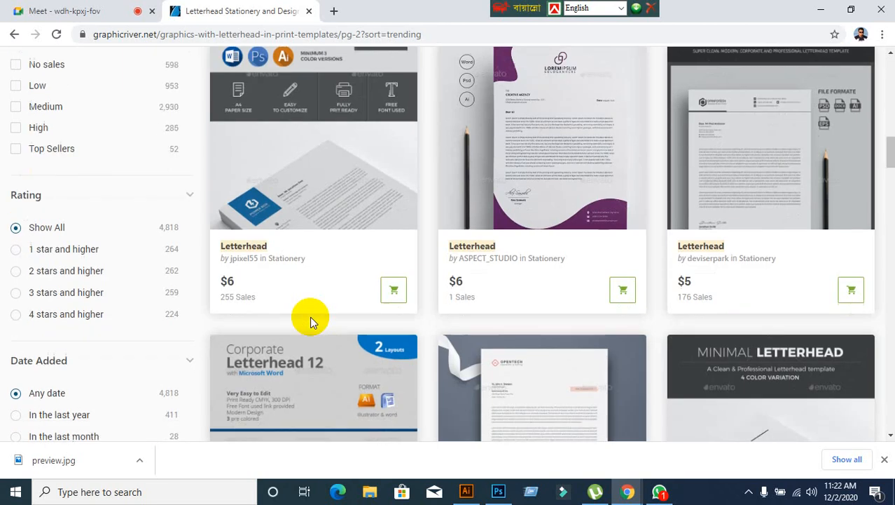
pyautogui.scroll(-4, 309, 316)
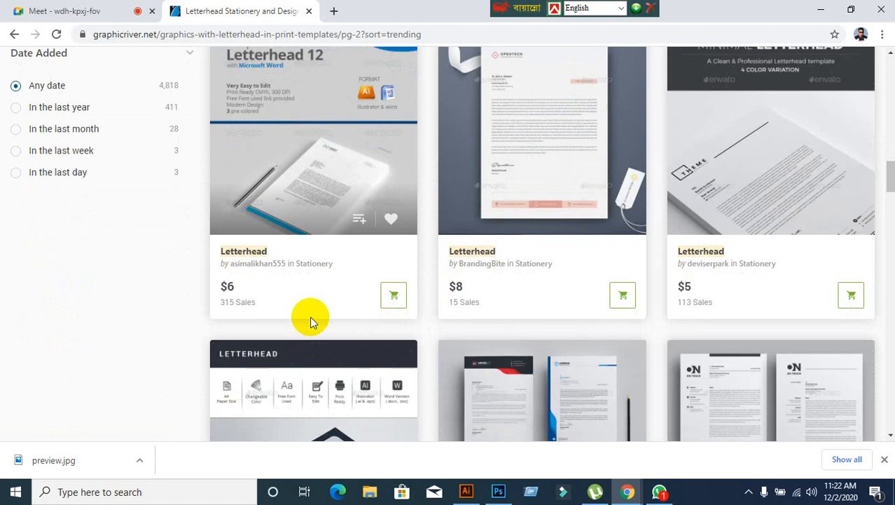
pyautogui.scroll(-14, 310, 316)
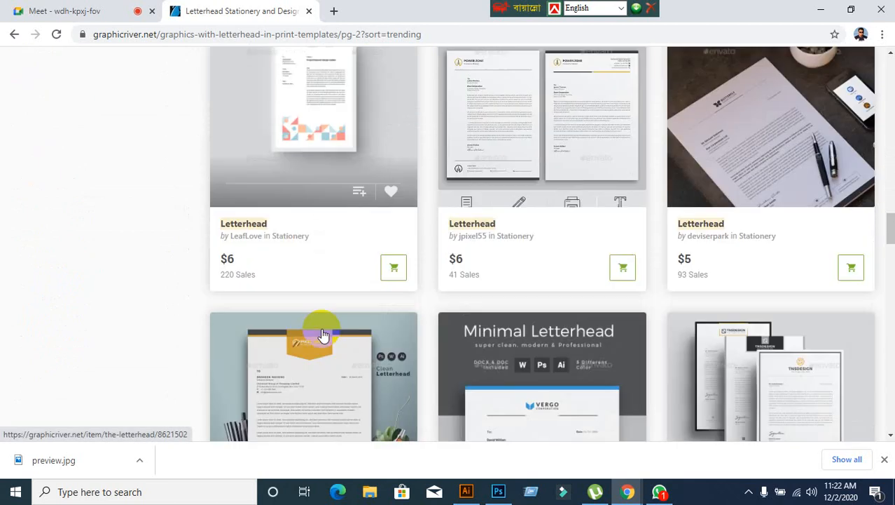
pyautogui.scroll(-17, 323, 335)
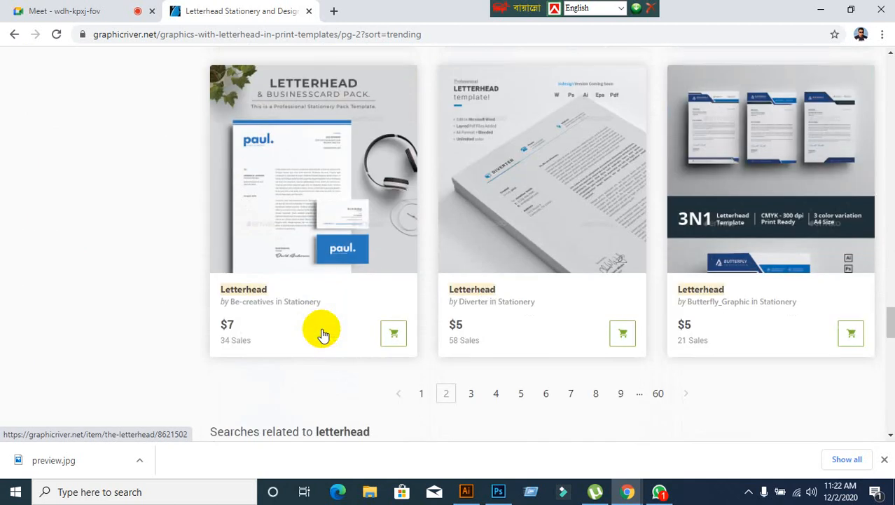
# Step: Open the 3N1 letterhead template by Butterfly_Graphic and examine its main preview and item details, including the print dimensions
pyautogui.click(775, 126)
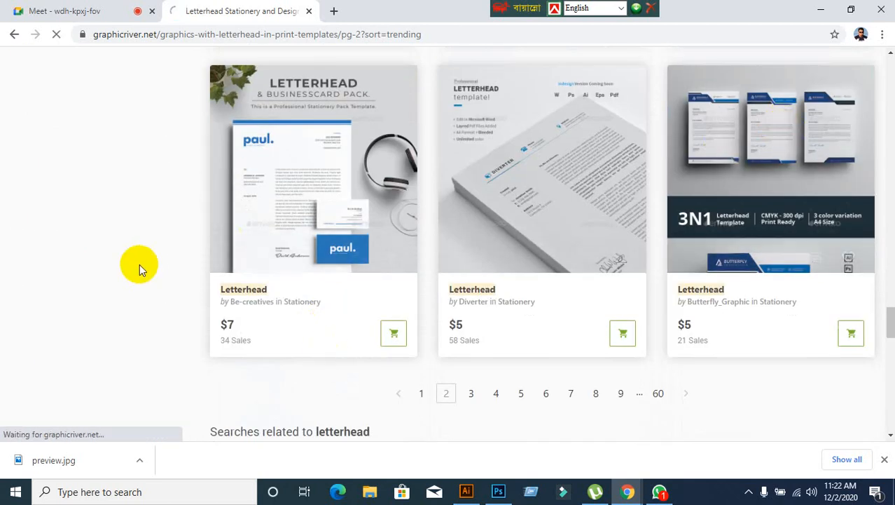
pyautogui.scroll(-5, 93, 285)
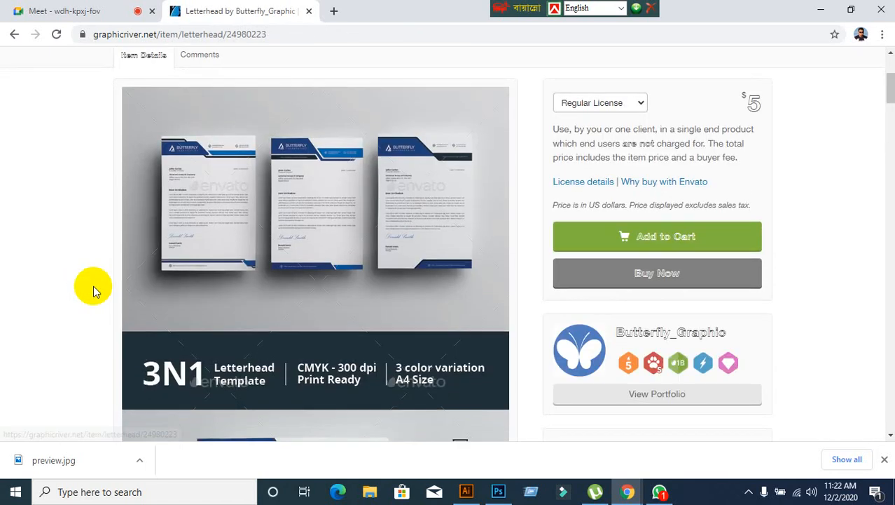
pyautogui.scroll(3, 94, 282)
pyautogui.scroll(-11, 112, 272)
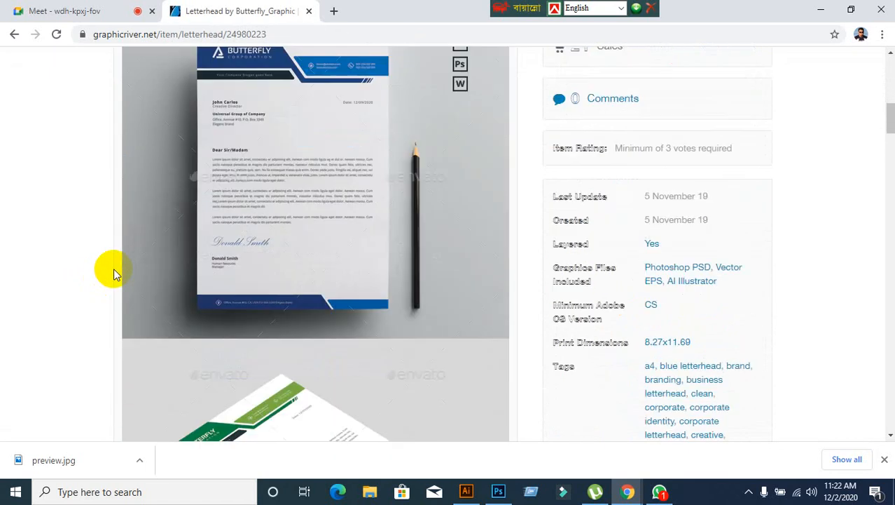
pyautogui.scroll(5, 114, 269)
pyautogui.scroll(-2, 619, 390)
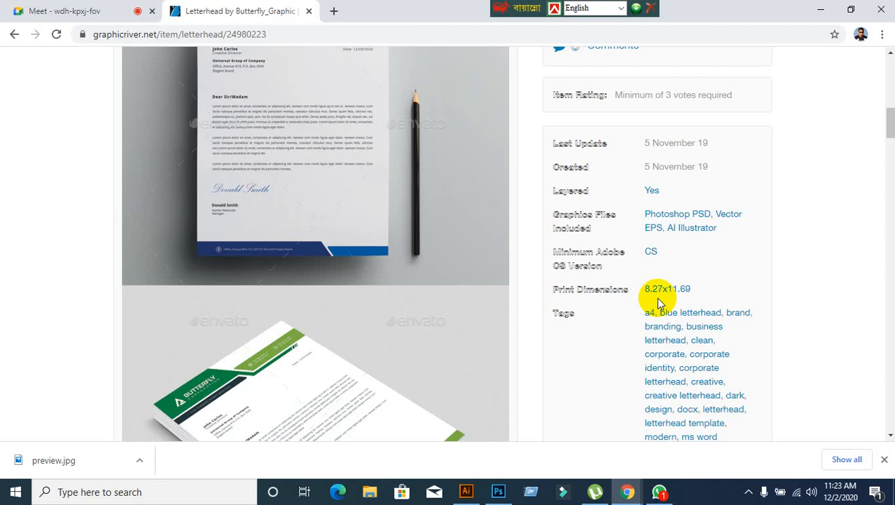
# Step: Look through the green and red colour variations further down the 3N1 letterhead page, and return to its first preview
pyautogui.scroll(-12, 494, 290)
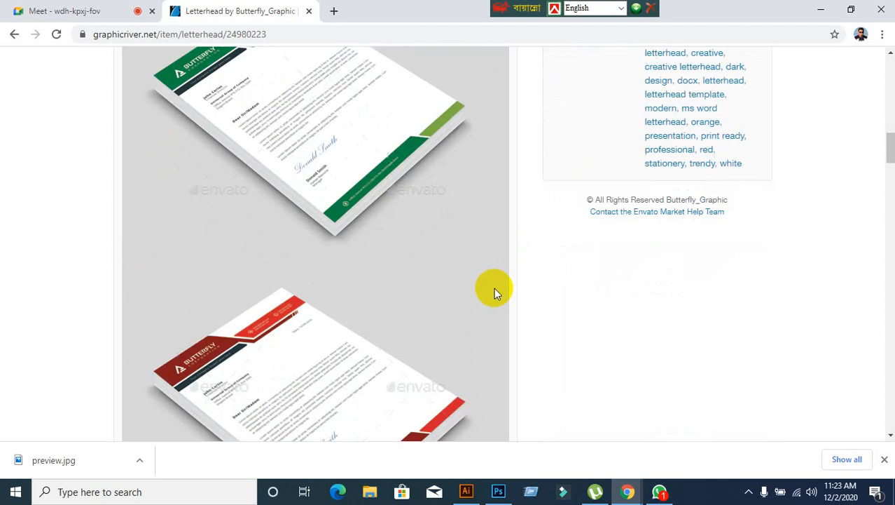
pyautogui.scroll(-15, 489, 308)
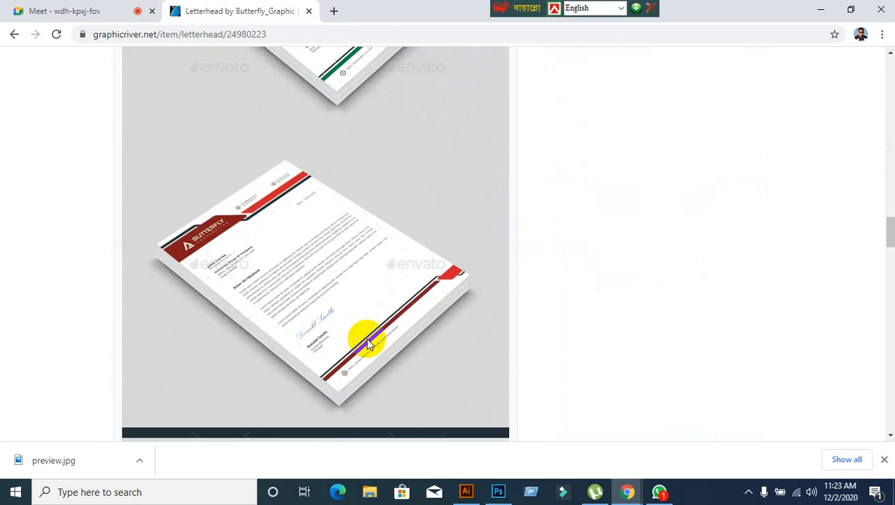
pyautogui.scroll(-8, 670, 341)
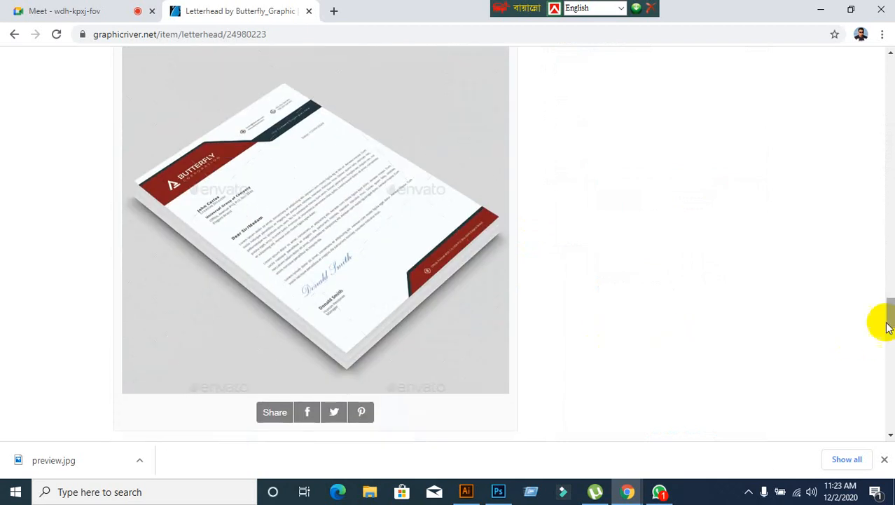
pyautogui.moveTo(889, 320); pyautogui.dragTo(819, 97)
# Step: Show the Illustrator home screen briefly, return to the 3N1 letterhead page and examine its blue preview and file specifications
pyautogui.click(466, 491)
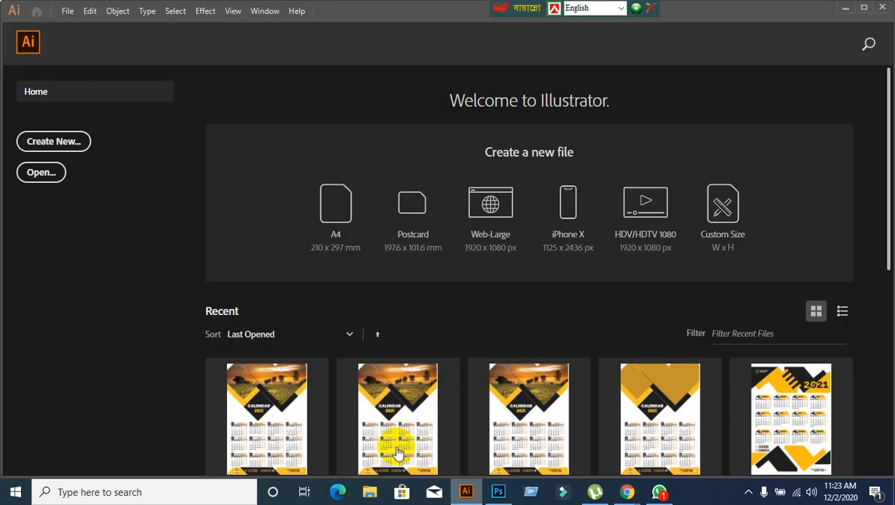
pyautogui.click(846, 8)
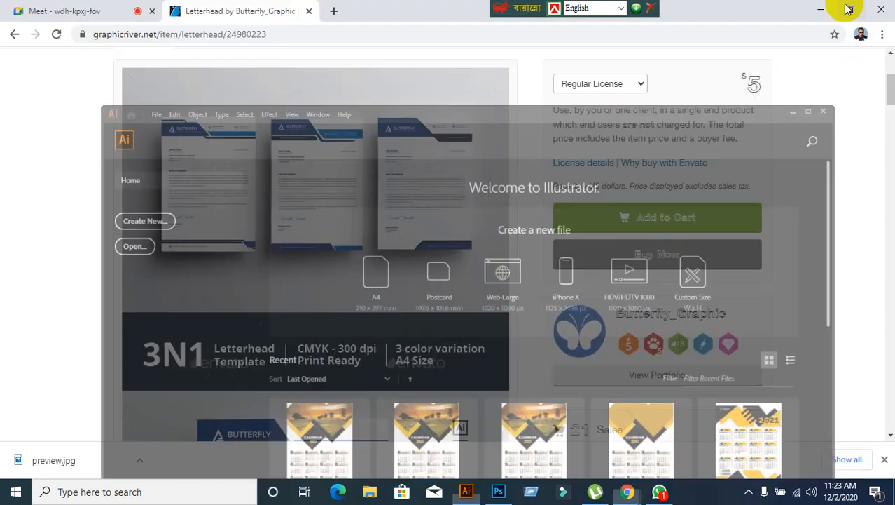
pyautogui.scroll(3, 605, 302)
pyautogui.scroll(-4, 605, 302)
pyautogui.scroll(-4, 606, 319)
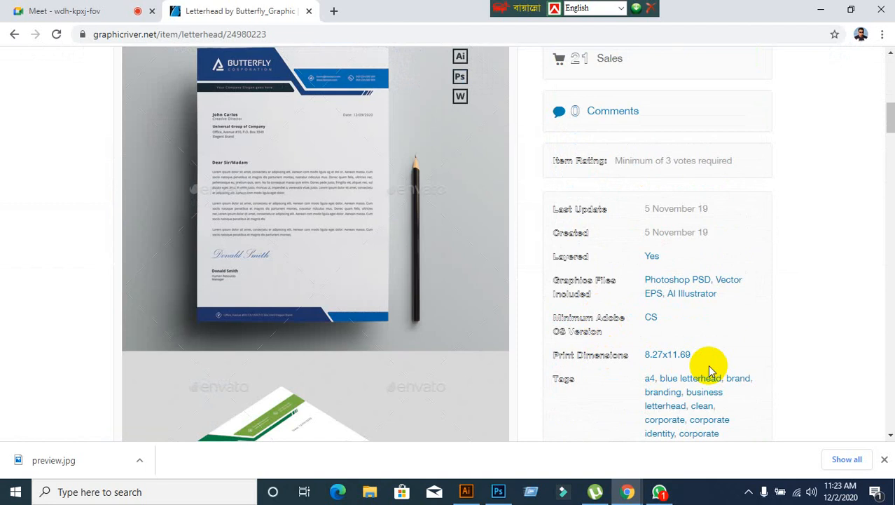
pyautogui.scroll(-2, 236, 284)
pyautogui.scroll(5, 235, 284)
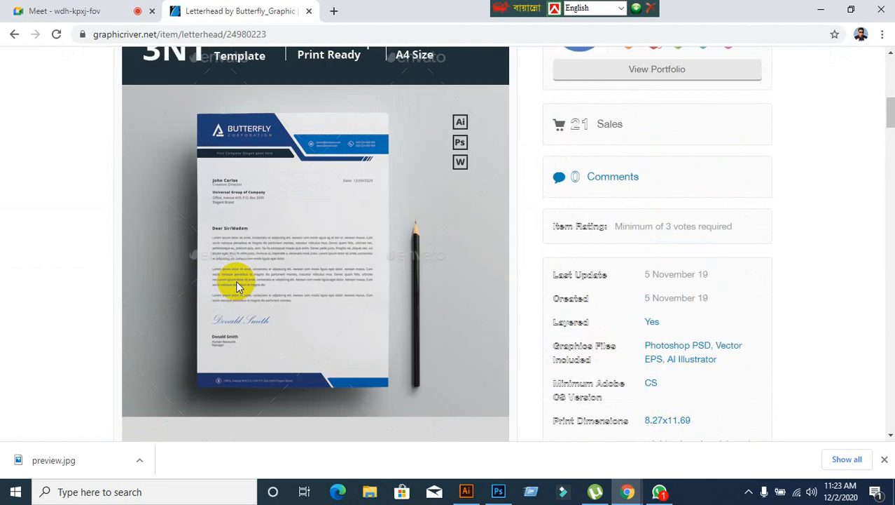
pyautogui.scroll(-2, 235, 286)
pyautogui.scroll(7, 244, 285)
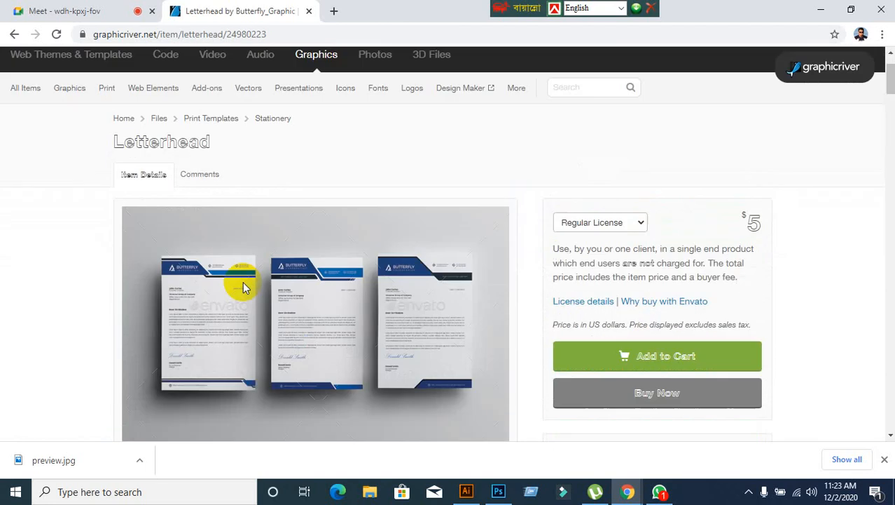
pyautogui.scroll(-5, 244, 286)
pyautogui.scroll(-2, 244, 286)
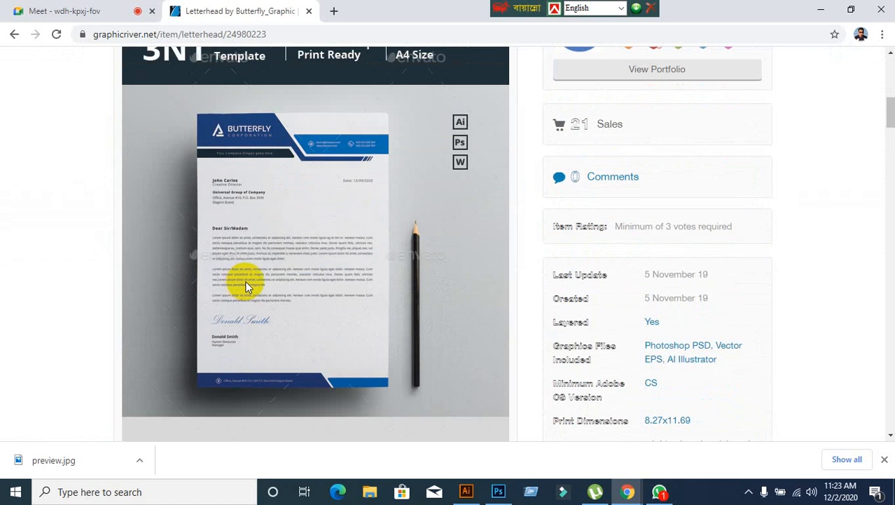
# Step: Return to the Google Meet call and admit the next person waiting to join
pyautogui.click(103, 17)
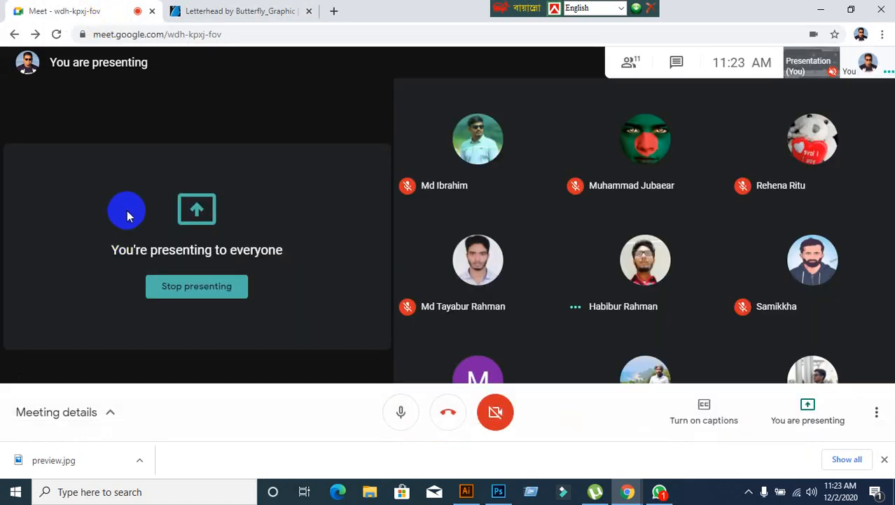
pyautogui.click(241, 10)
pyautogui.click(50, 10)
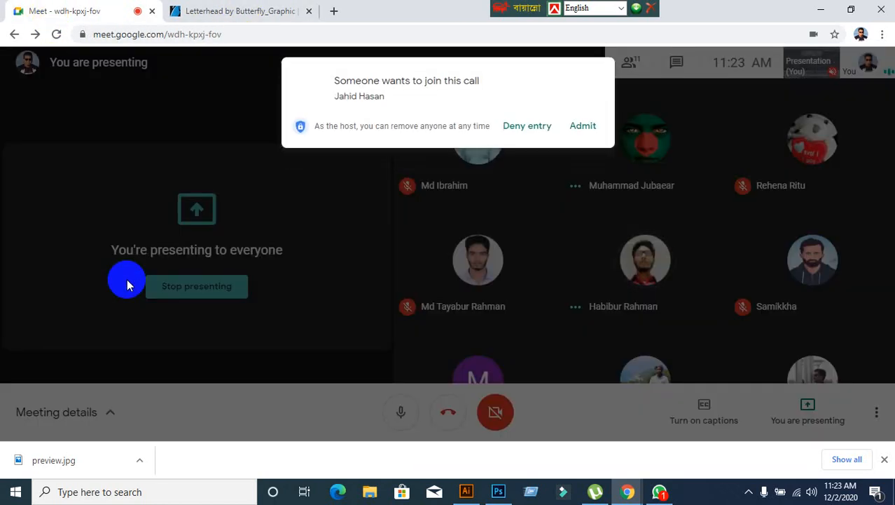
pyautogui.click(584, 135)
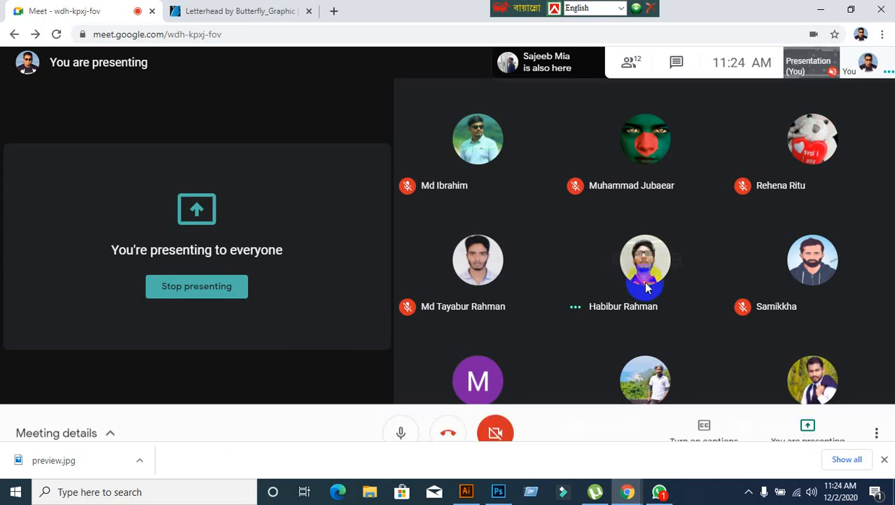
pyautogui.moveTo(650, 309)
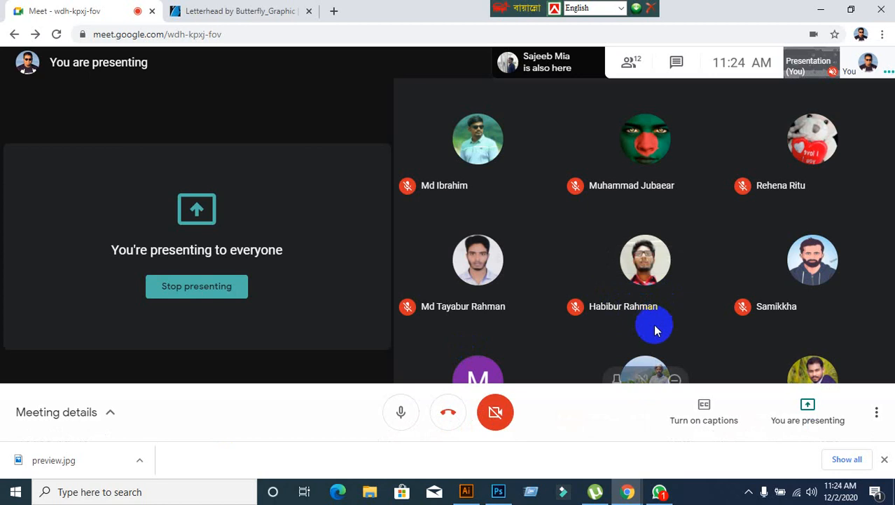
# Step: Check the Google Meet call for participants, returning to the blue preview on the 3N1 letterhead page
pyautogui.click(236, 11)
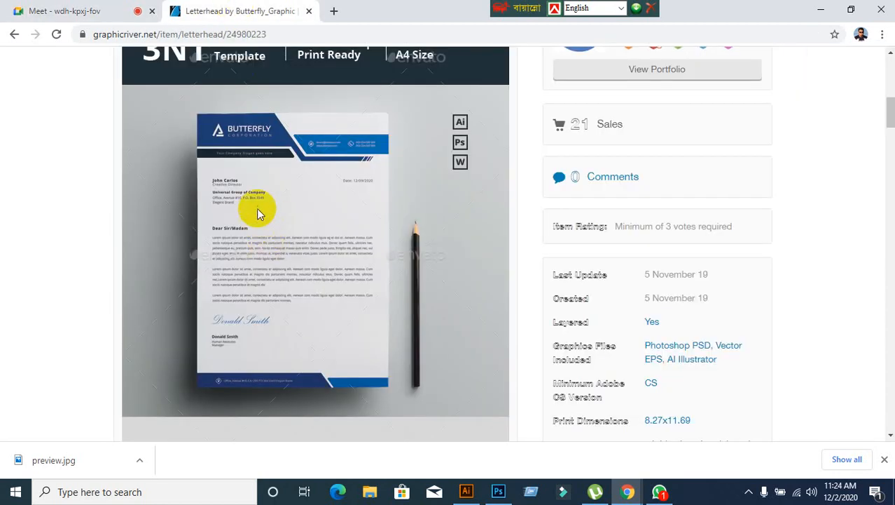
pyautogui.click(62, 9)
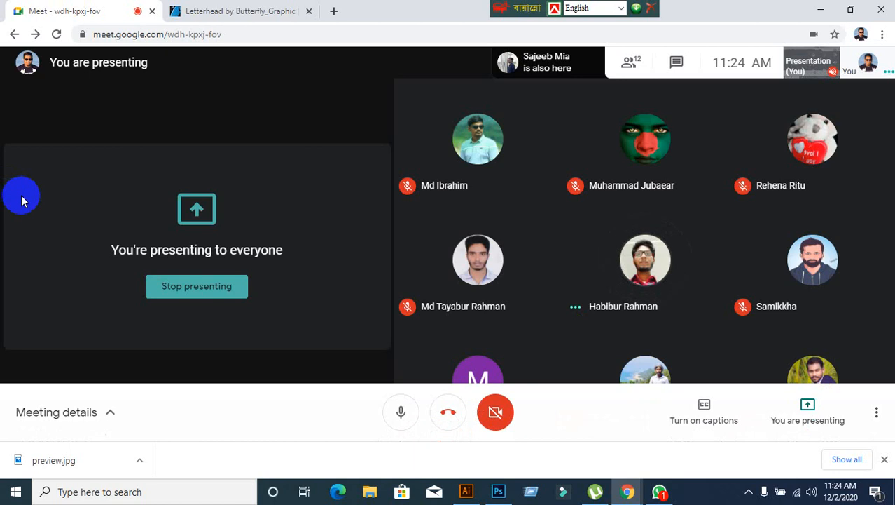
pyautogui.click(231, 13)
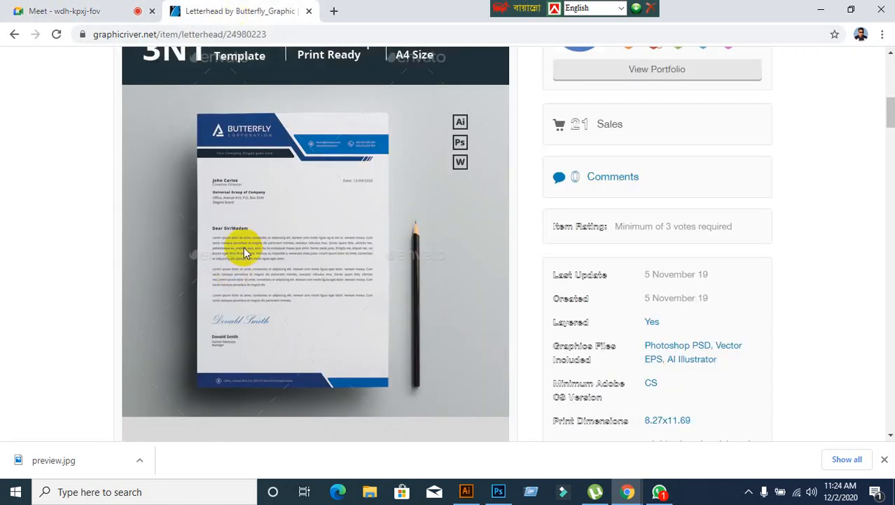
pyautogui.rightClick(251, 183)
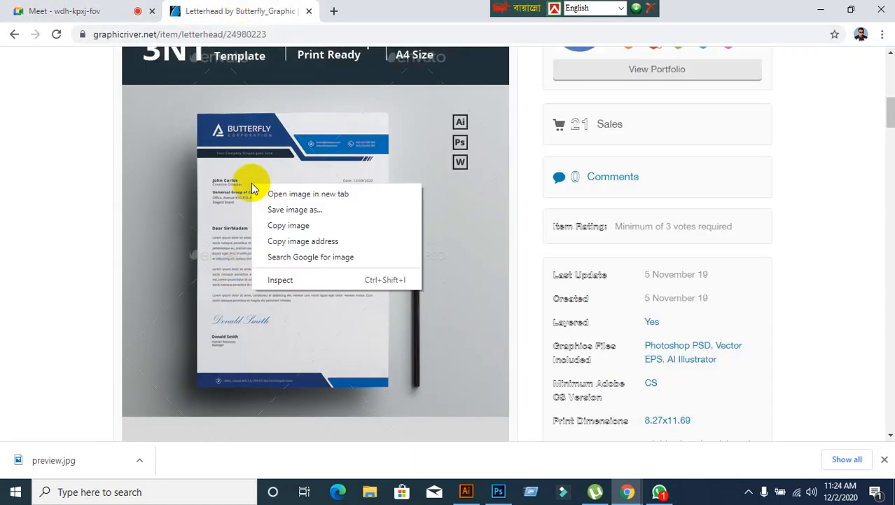
pyautogui.click(306, 210)
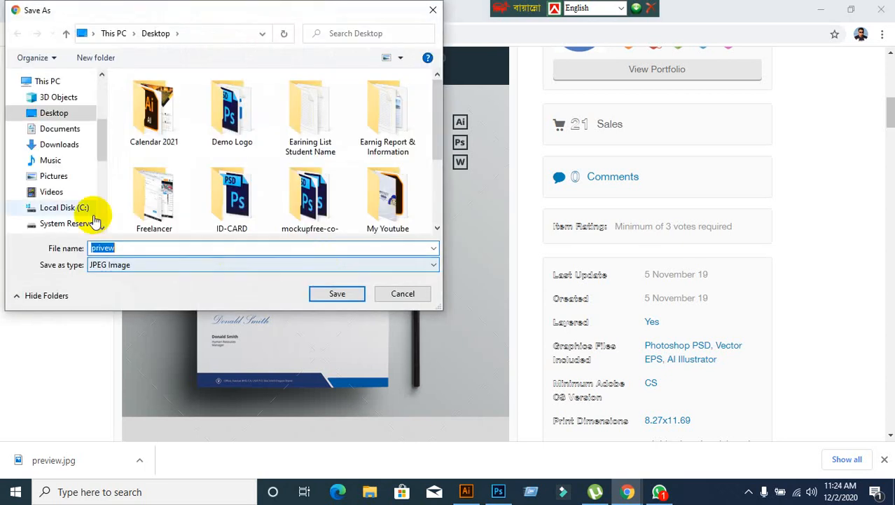
pyautogui.click(407, 294)
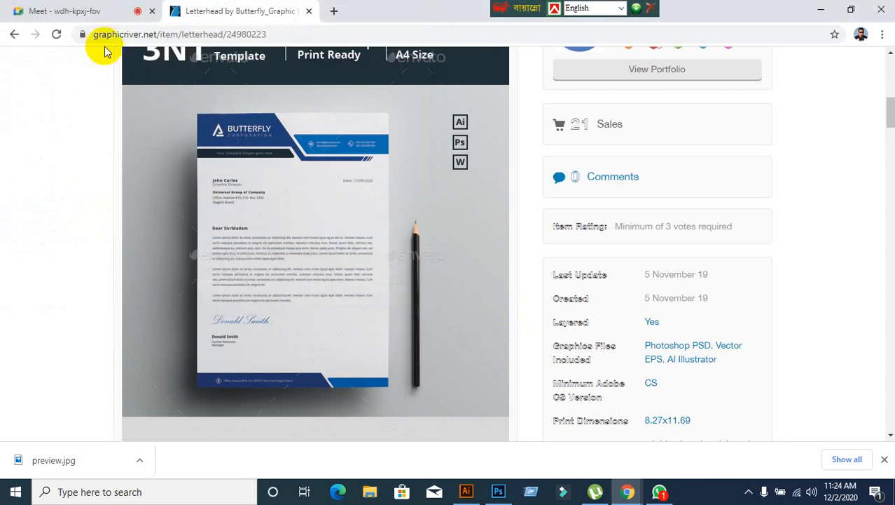
# Step: Check the Google Meet call again, and look over the blue letterhead preview on the 3N1 page
pyautogui.click(70, 14)
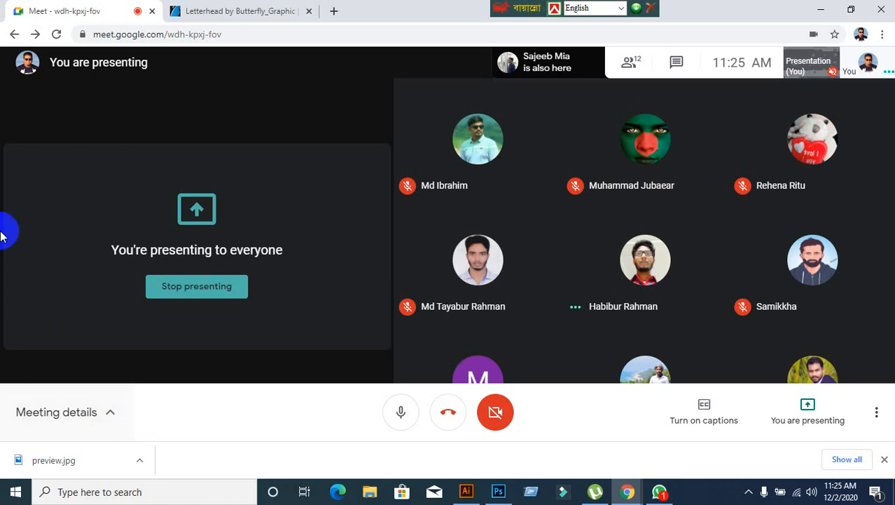
pyautogui.click(238, 13)
pyautogui.scroll(4, 345, 337)
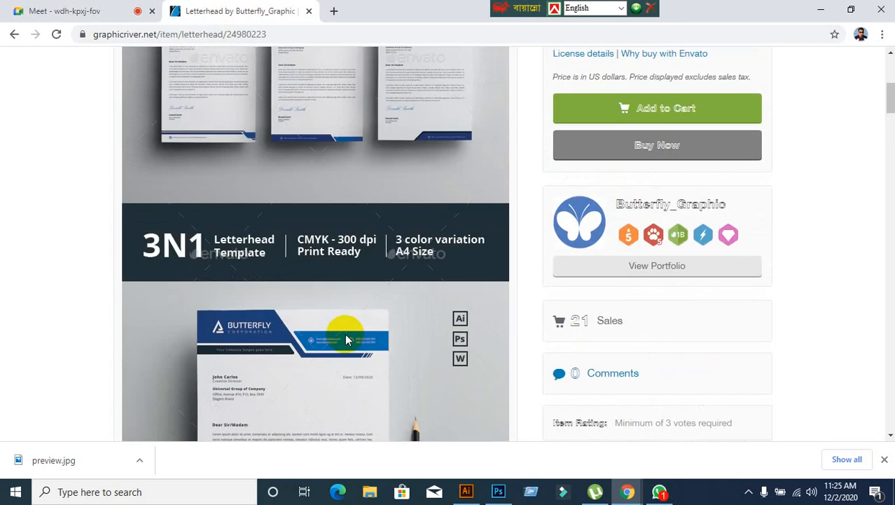
pyautogui.scroll(-7, 316, 340)
pyautogui.scroll(4, 248, 325)
pyautogui.scroll(-3, 193, 352)
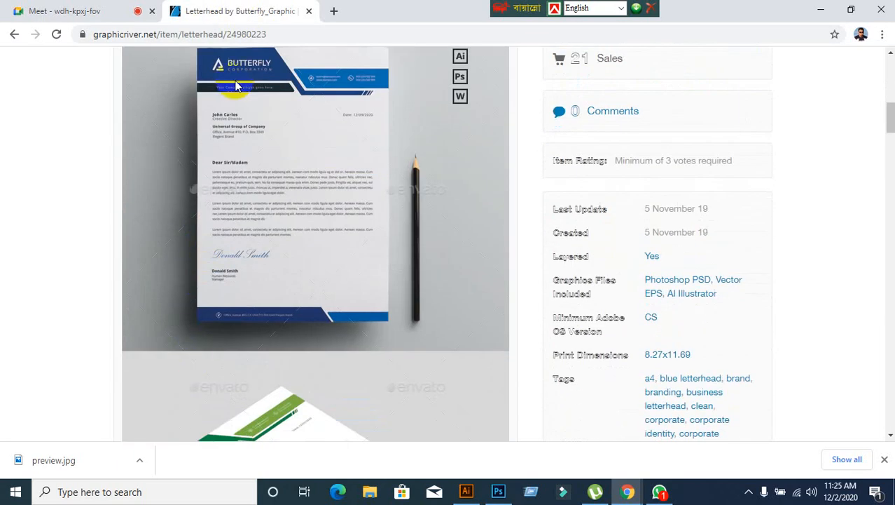
# Step: Save the letterhead preview image to the Desktop as a JPEG named privew1
pyautogui.rightClick(262, 122)
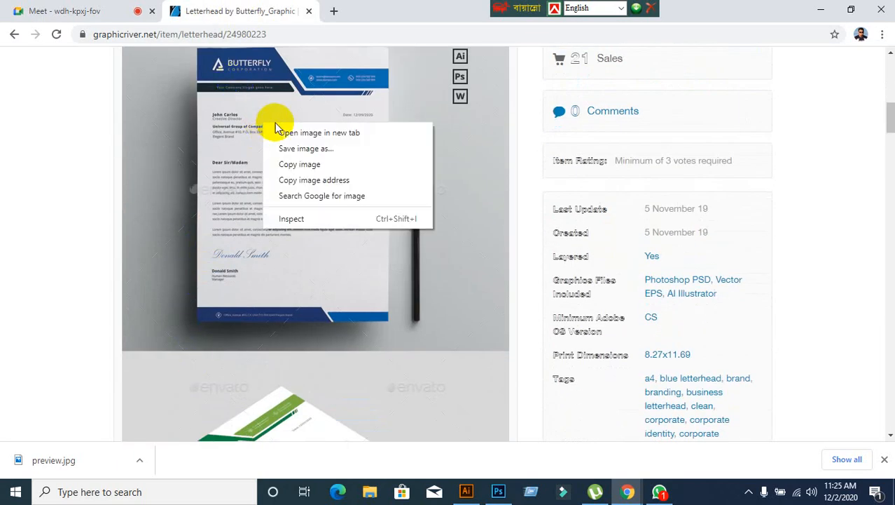
pyautogui.click(295, 150)
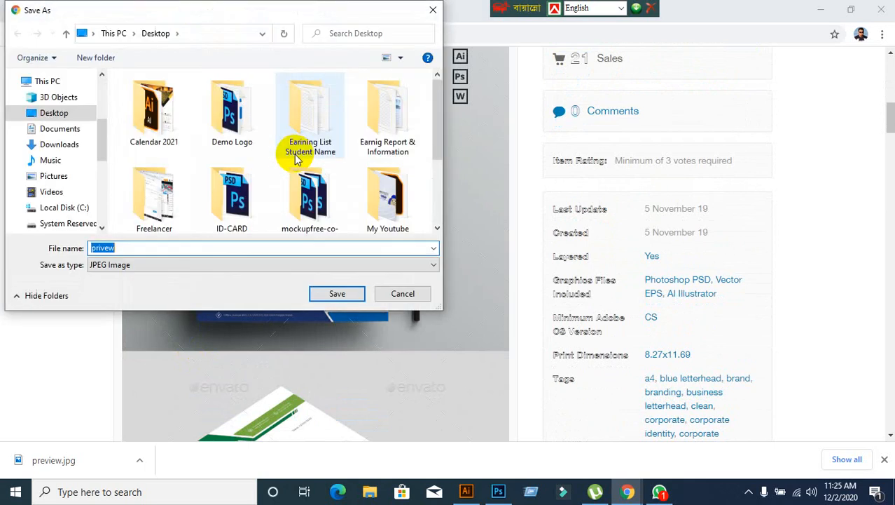
pyautogui.click(121, 247)
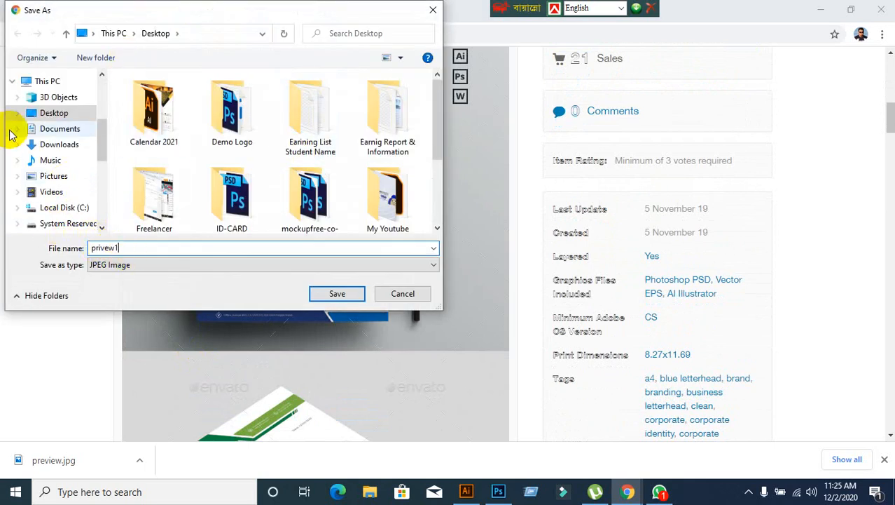
pyautogui.click(40, 119)
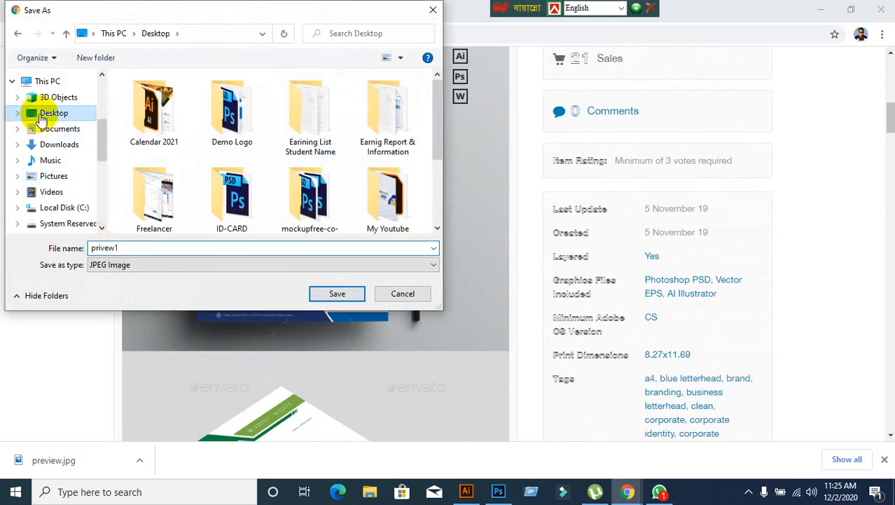
pyautogui.click(329, 293)
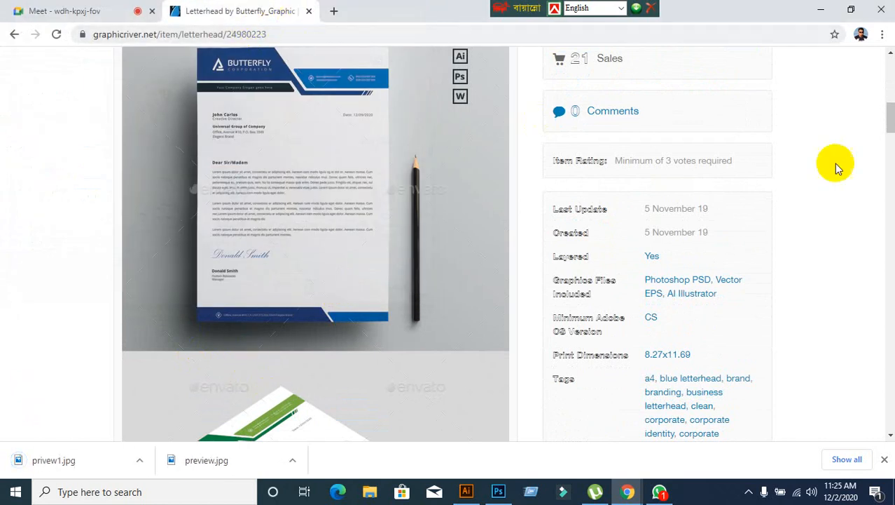
# Step: Open the privew1 image from the desktop in Photoshop and close preview.jpg without saving its changes
pyautogui.click(816, 11)
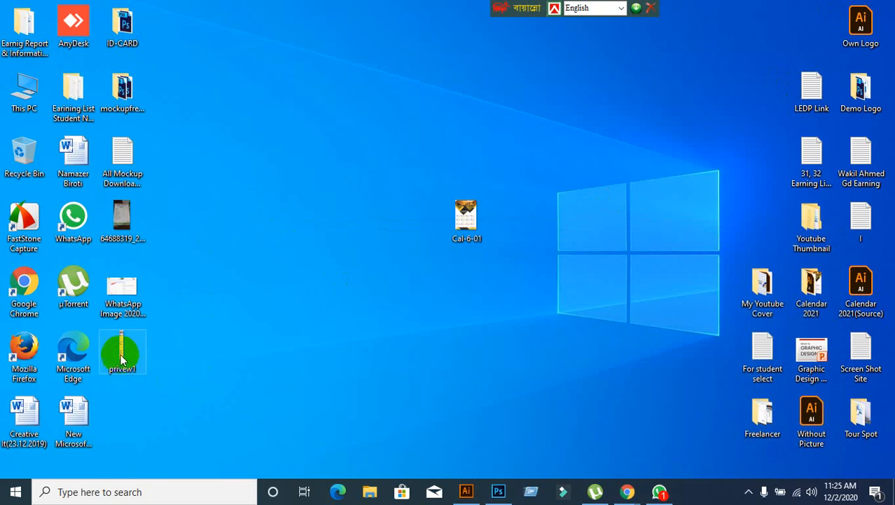
pyautogui.moveTo(115, 353); pyautogui.dragTo(188, 84)
pyautogui.click(170, 48)
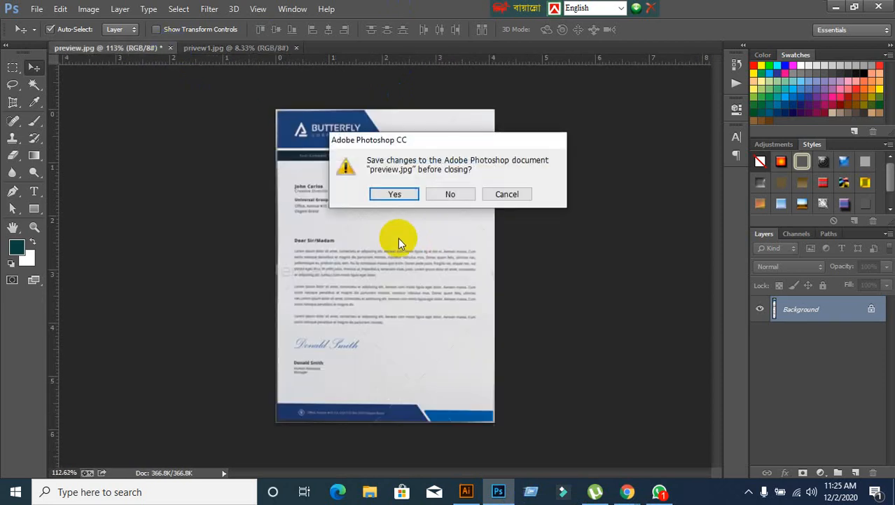
pyautogui.click(450, 194)
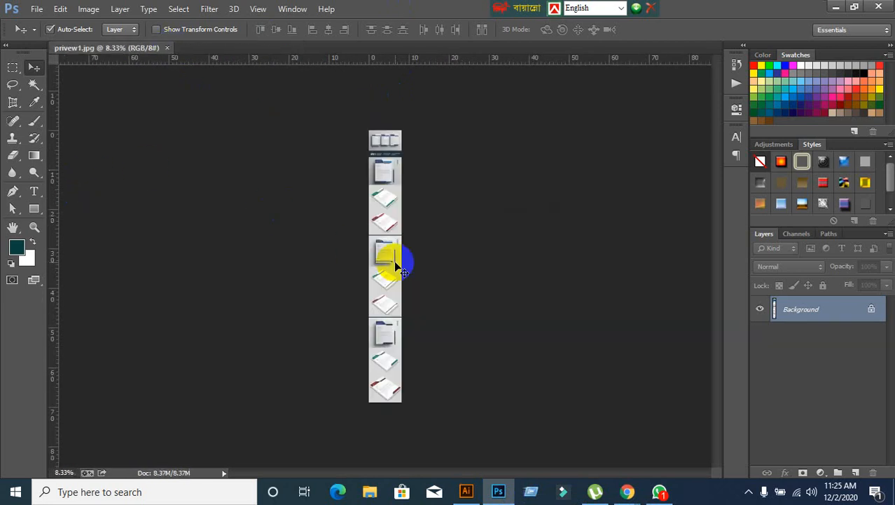
# Step: Crop privew1.jpg to the four corners of the second blue letterhead with the Perspective Crop Tool
pyautogui.scroll(5, 396, 250)
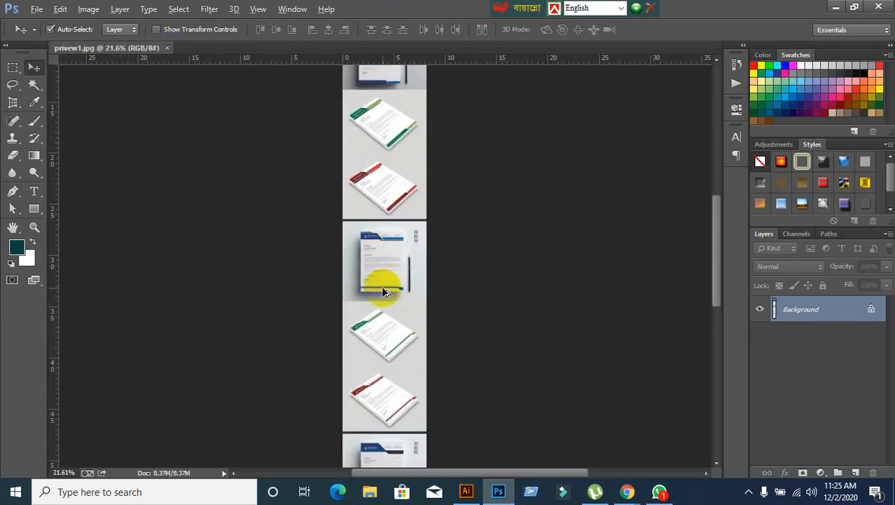
pyautogui.scroll(8, 406, 287)
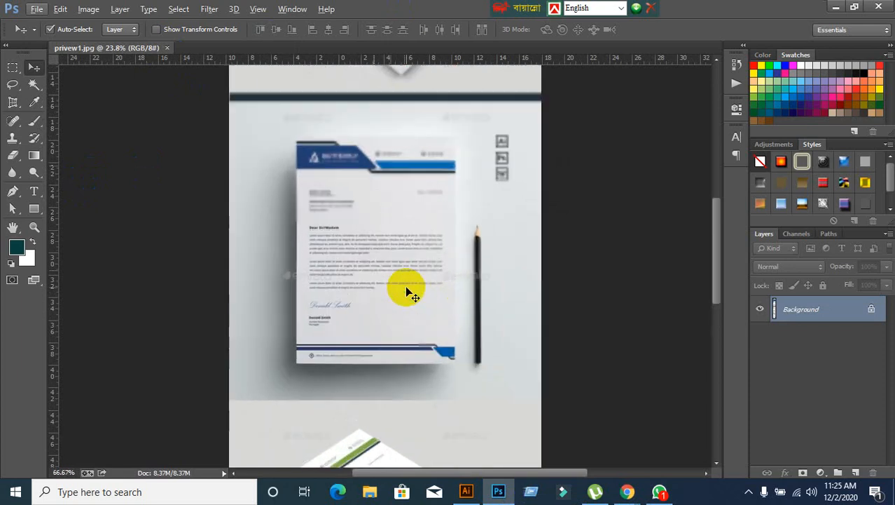
pyautogui.scroll(-3, 407, 288)
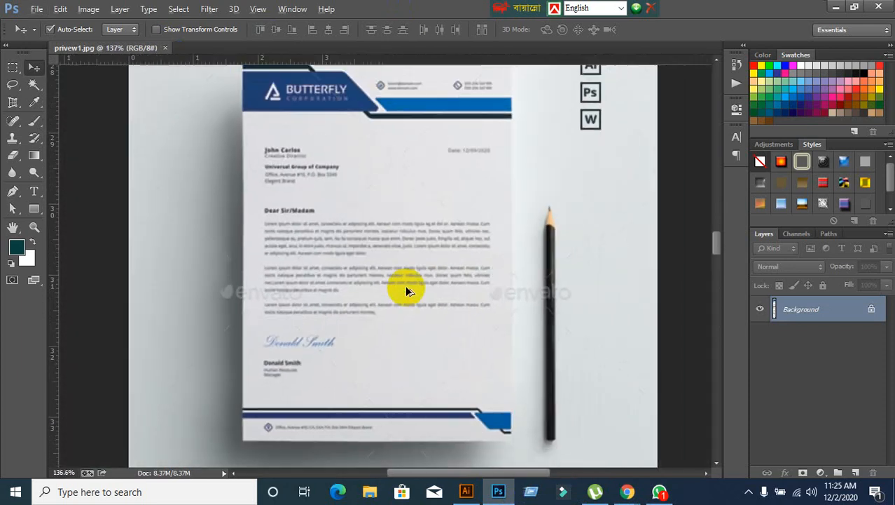
pyautogui.scroll(-1, 405, 284)
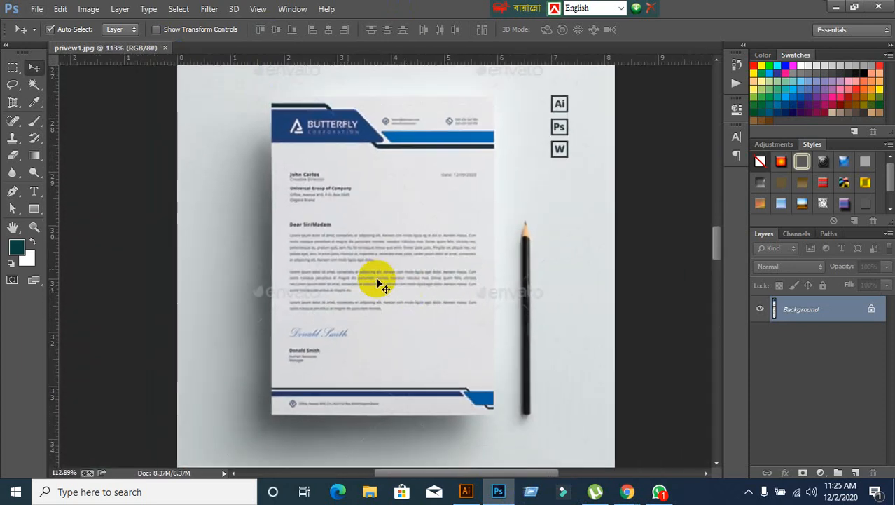
pyautogui.click(11, 105)
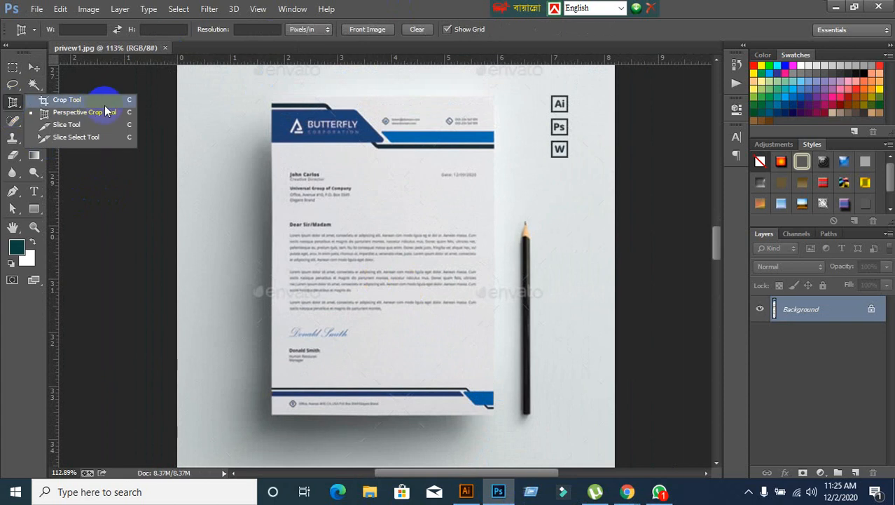
pyautogui.click(88, 113)
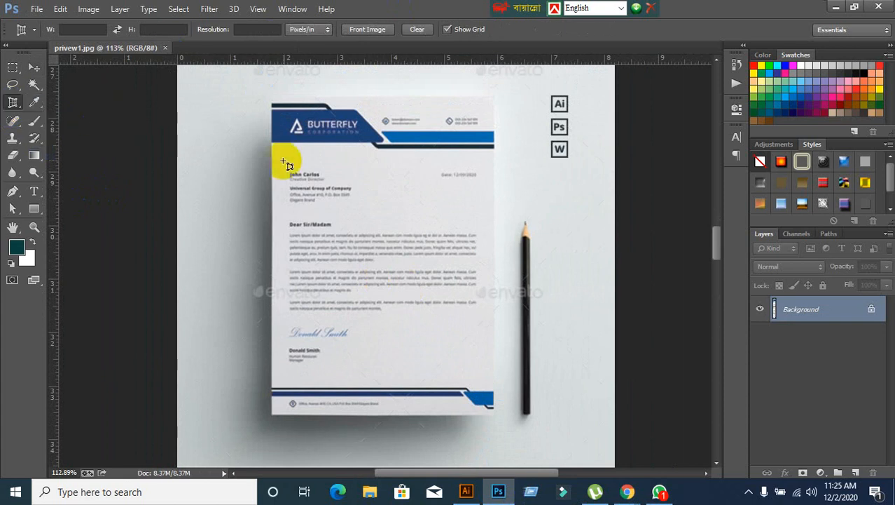
pyautogui.click(272, 98)
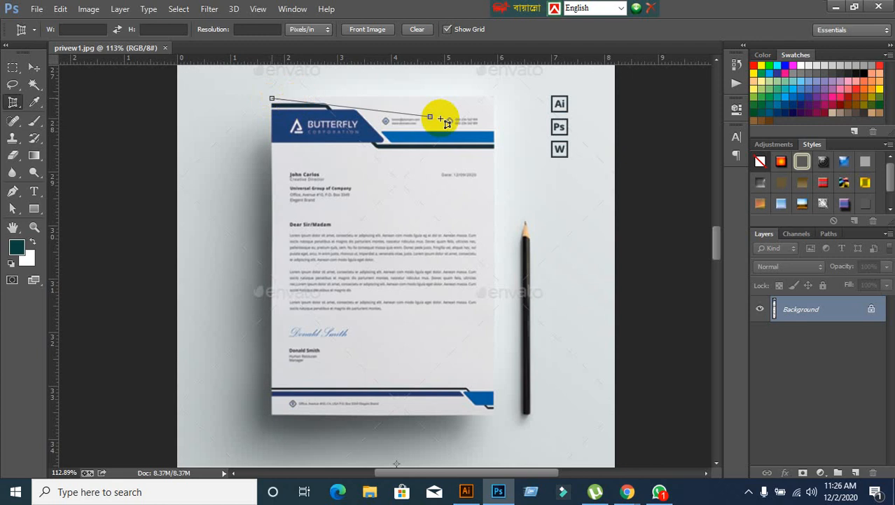
pyautogui.click(495, 96)
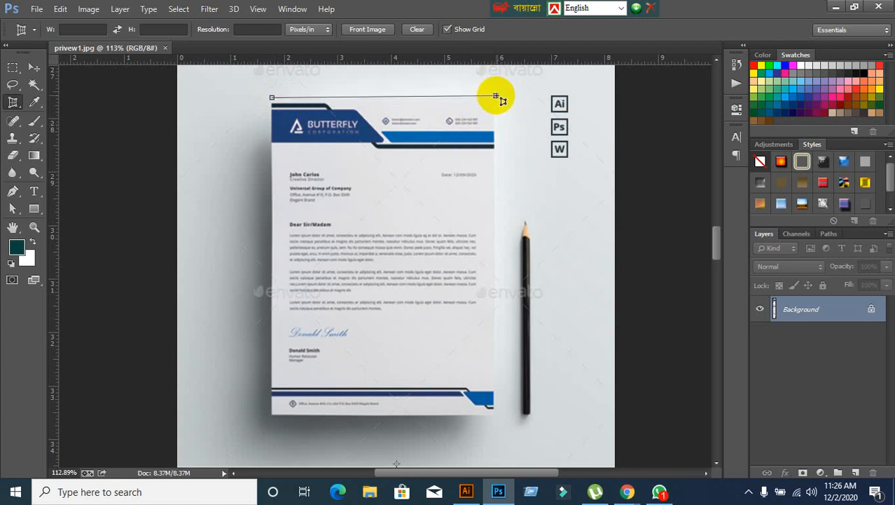
pyautogui.click(494, 412)
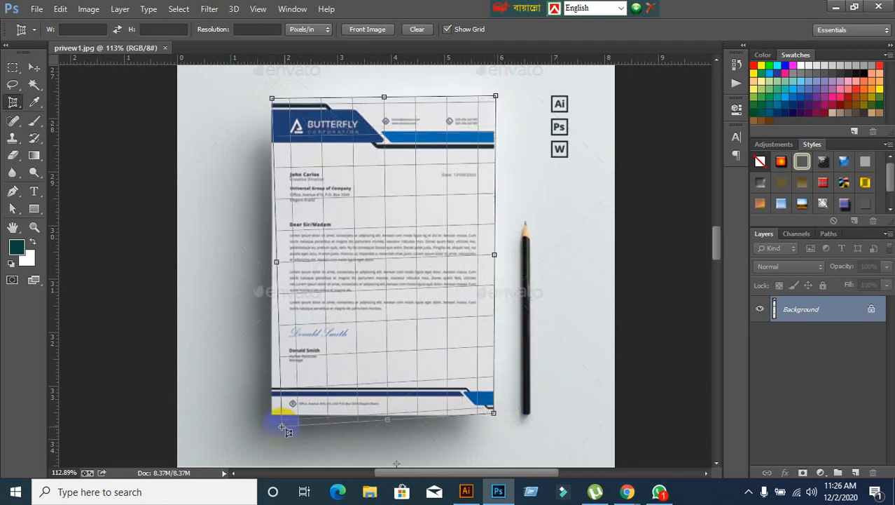
pyautogui.click(272, 414)
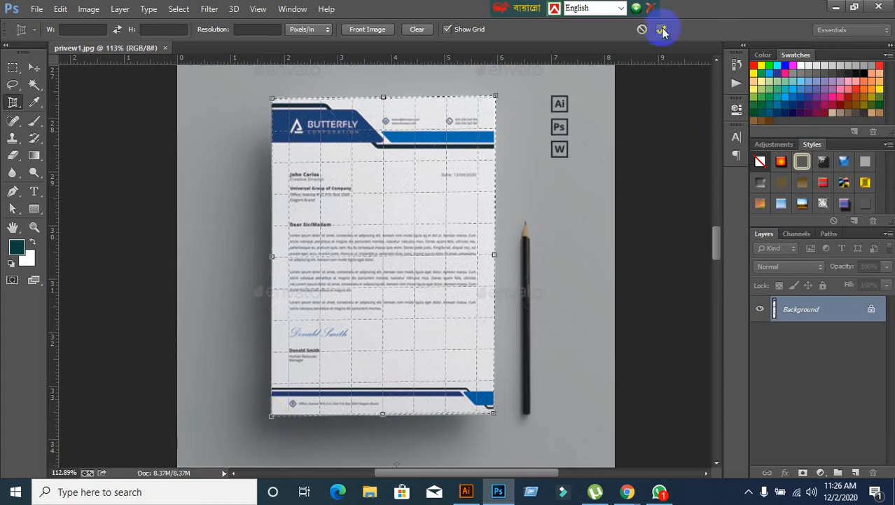
pyautogui.click(659, 28)
pyautogui.click(34, 66)
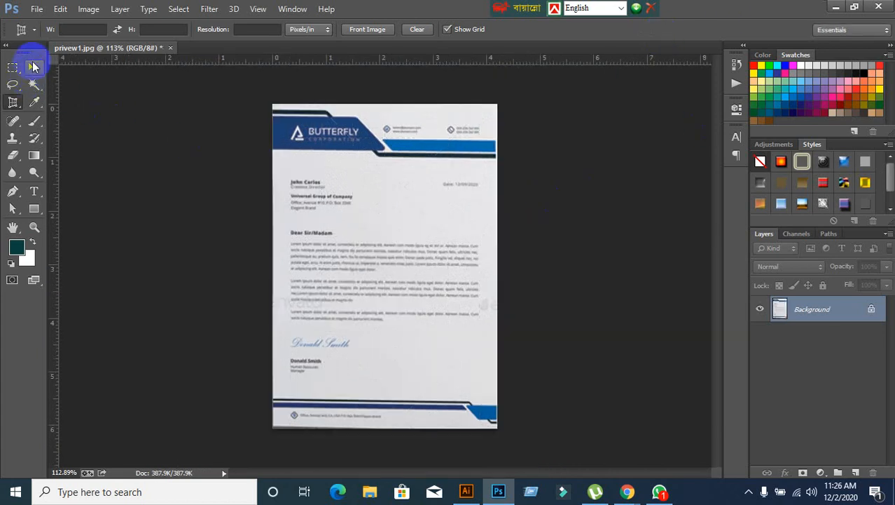
# Step: Open the Save for Web export for the cropped letterhead image
pyautogui.click(34, 10)
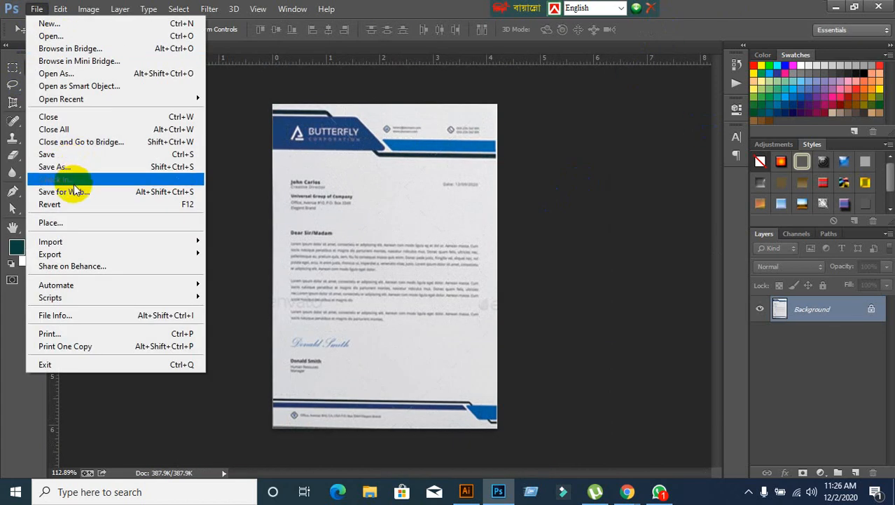
pyautogui.click(73, 192)
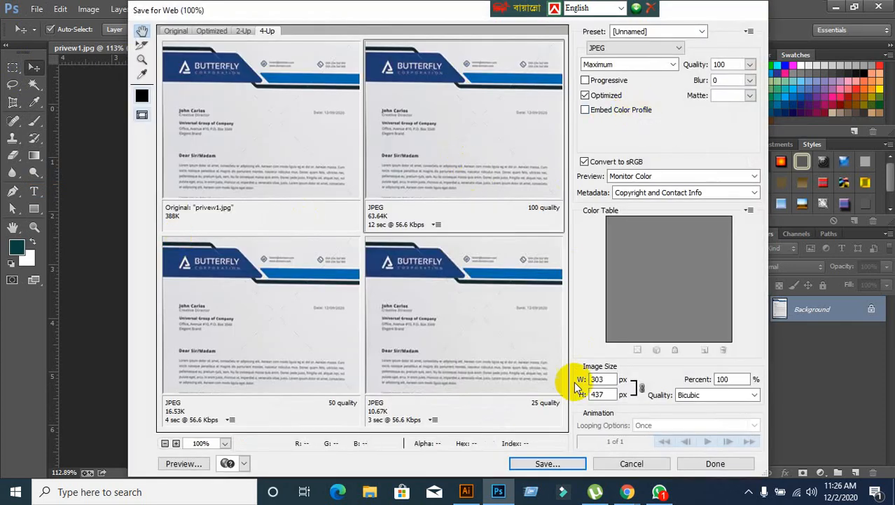
pyautogui.click(543, 464)
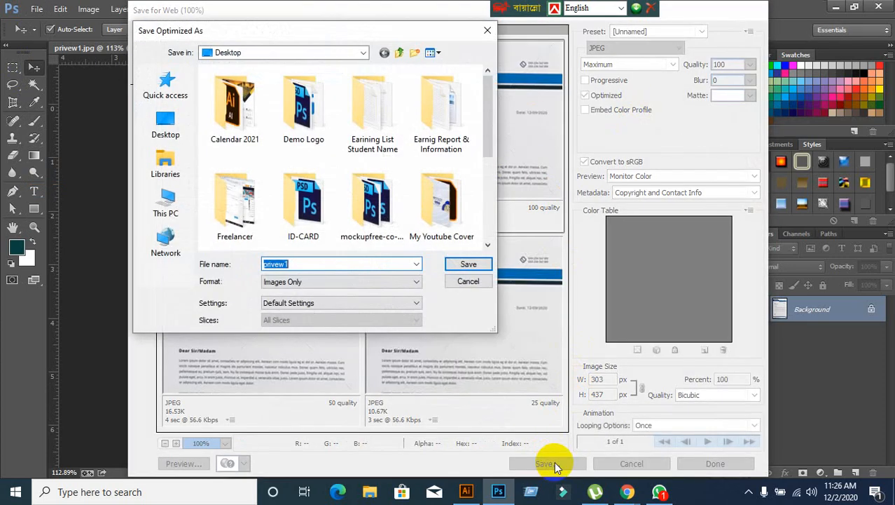
pyautogui.click(165, 121)
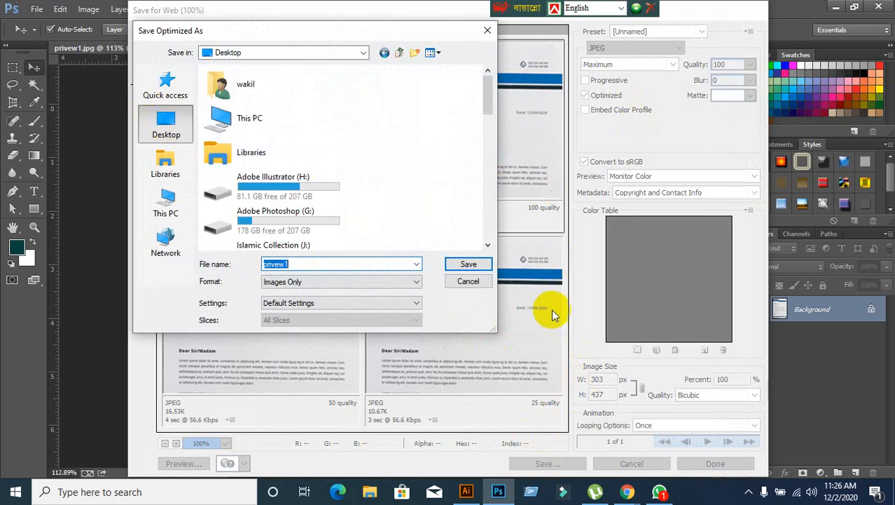
pyautogui.click(487, 282)
# Step: Save the optimized letterhead image to the Desktop under the file name privew2
pyautogui.click(551, 464)
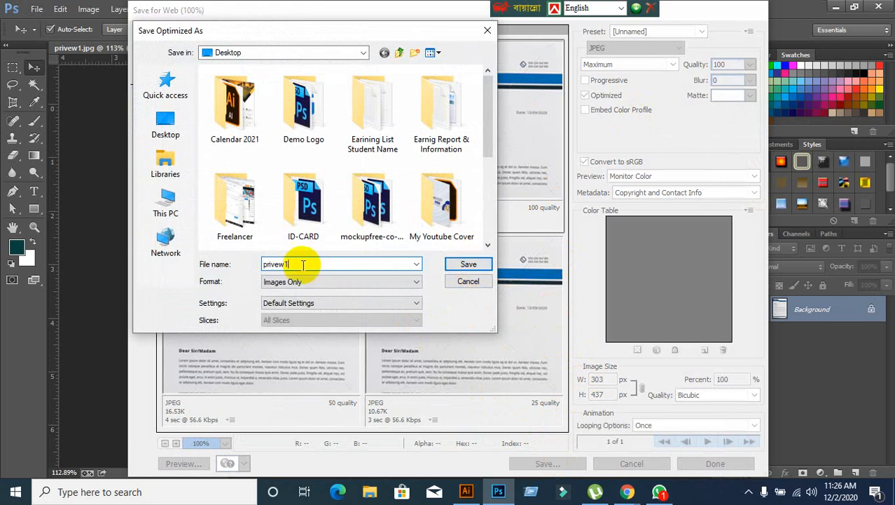
pyautogui.press('BackSpace')
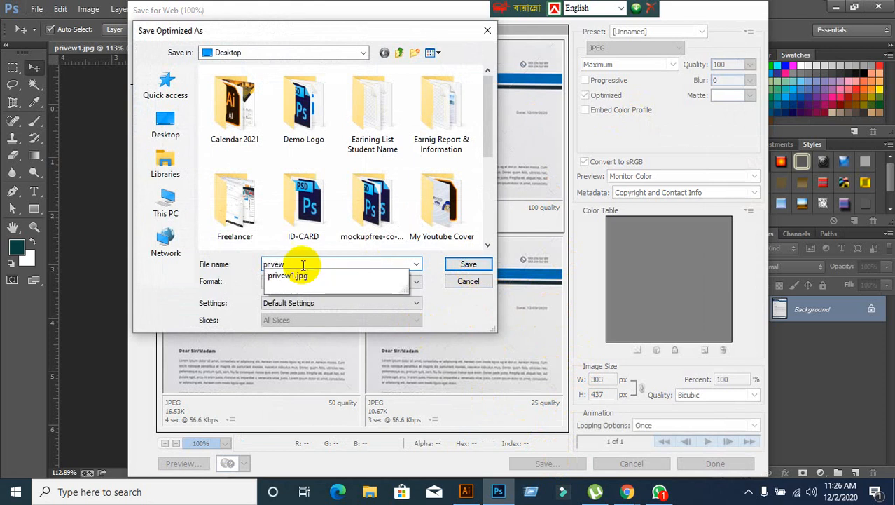
pyautogui.write('2')
pyautogui.click(157, 121)
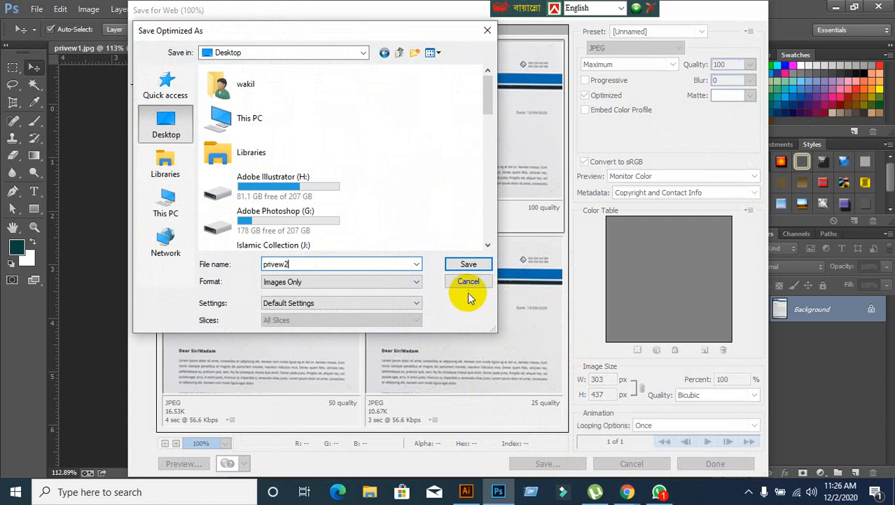
pyautogui.click(468, 263)
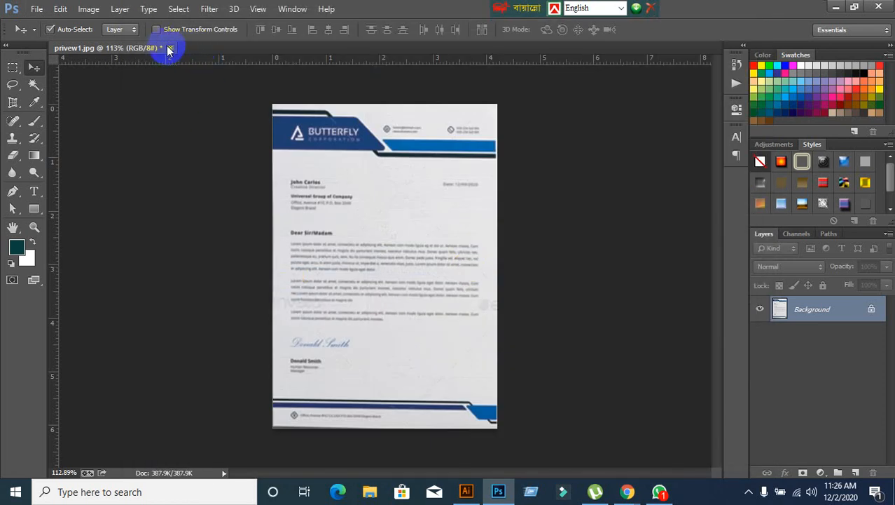
# Step: Close privew1.jpg without saving its changes and minimize Photoshop to show the desktop
pyautogui.click(169, 49)
pyautogui.click(459, 193)
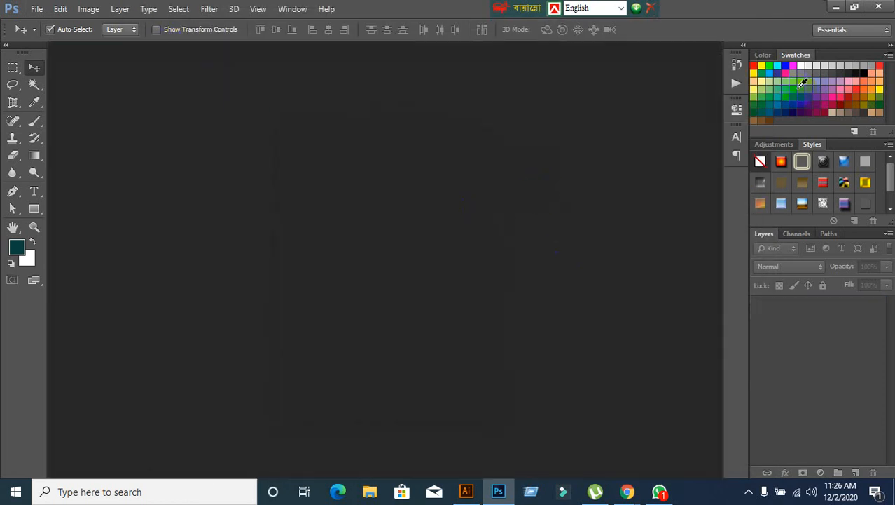
pyautogui.click(836, 7)
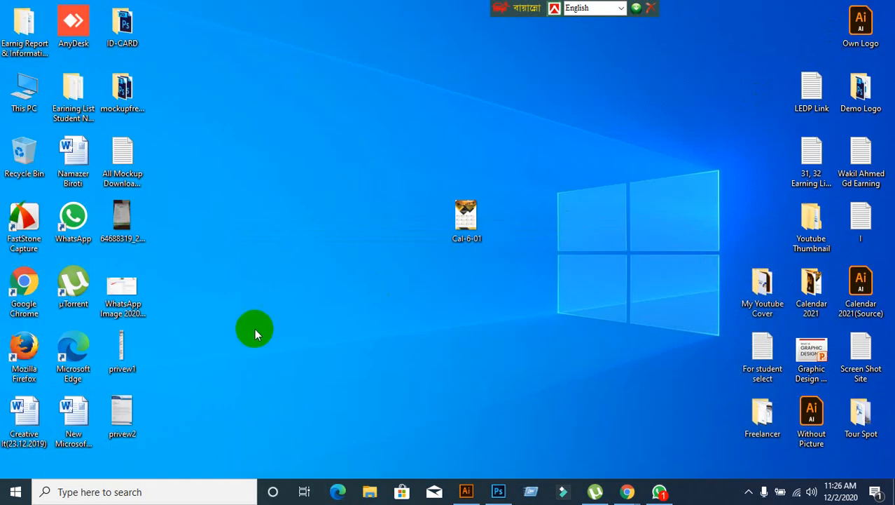
# Step: Move the privew2 file to an empty area of the desktop, view it in the image viewer and close it
pyautogui.moveTo(123, 411); pyautogui.dragTo(321, 347)
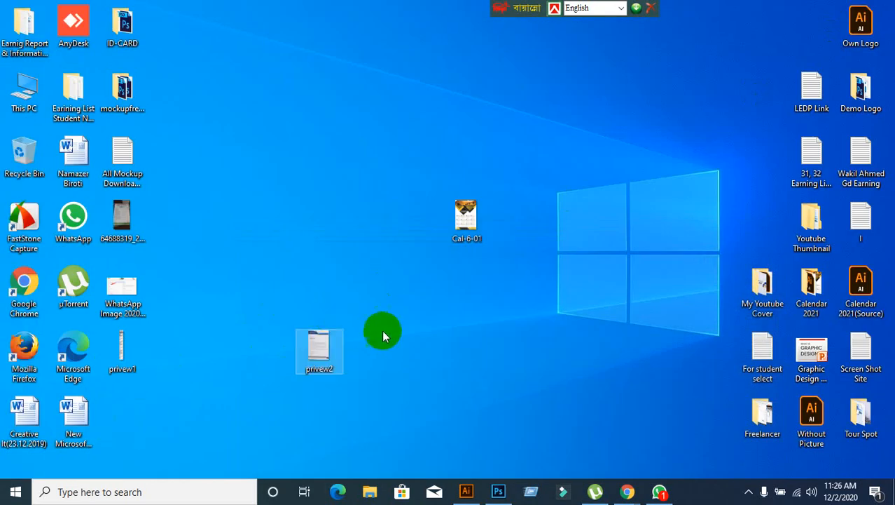
pyautogui.doubleClick(330, 358)
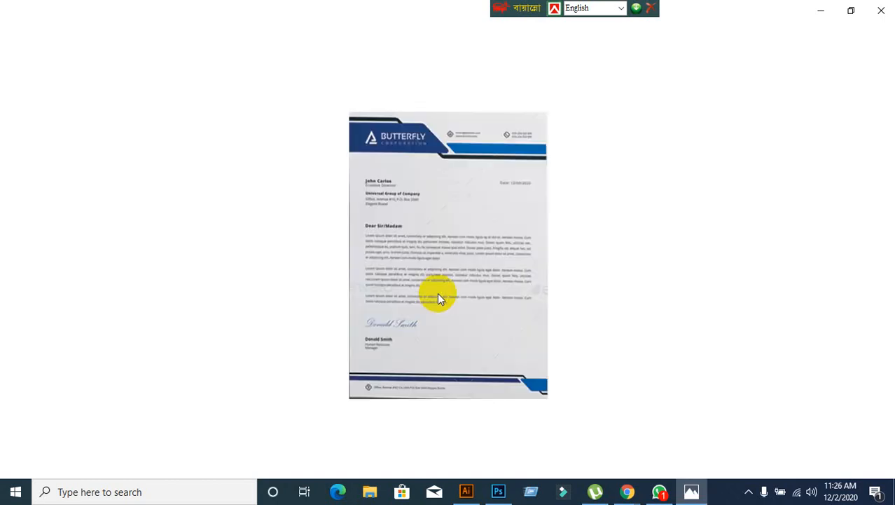
pyautogui.click(881, 11)
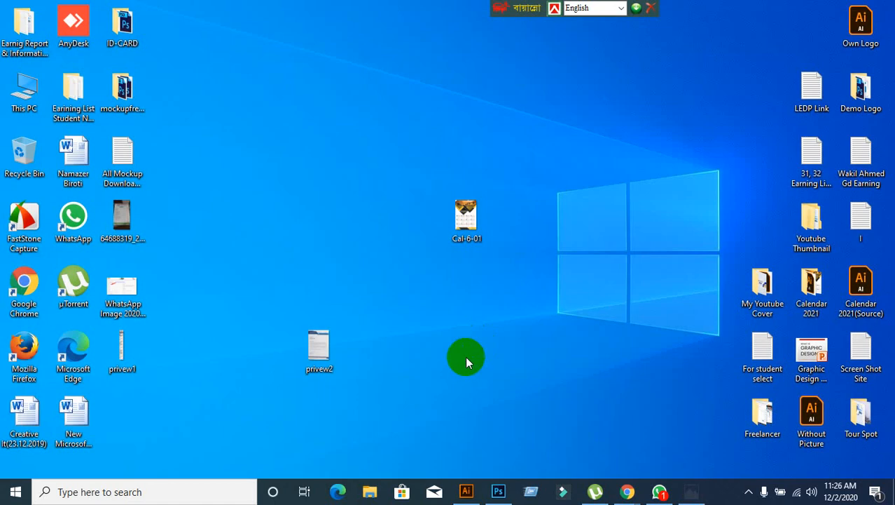
# Step: Switch to Illustrator and configure a new document with the Print profile, A4 size and inches as units
pyautogui.click(466, 493)
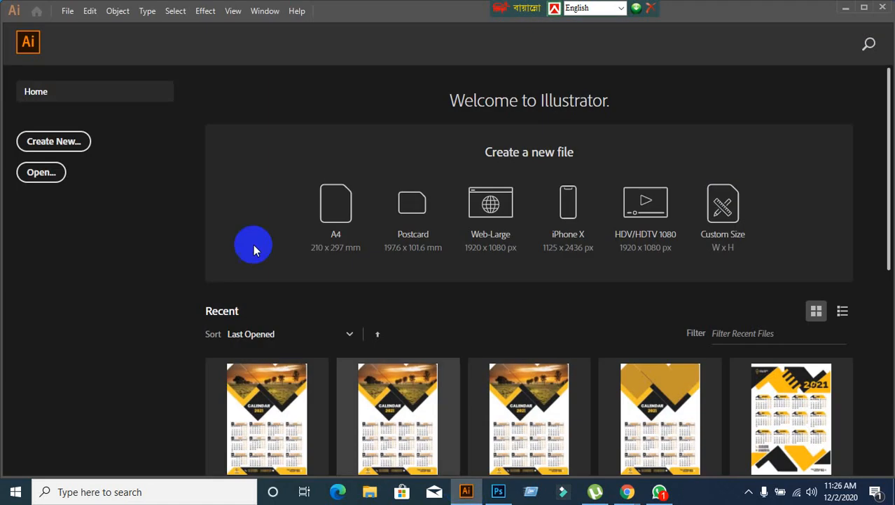
pyautogui.click(70, 140)
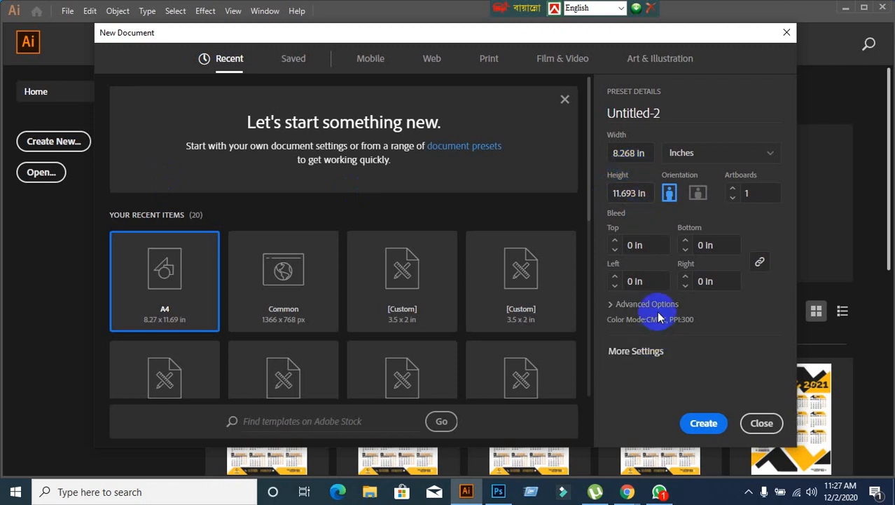
pyautogui.click(650, 353)
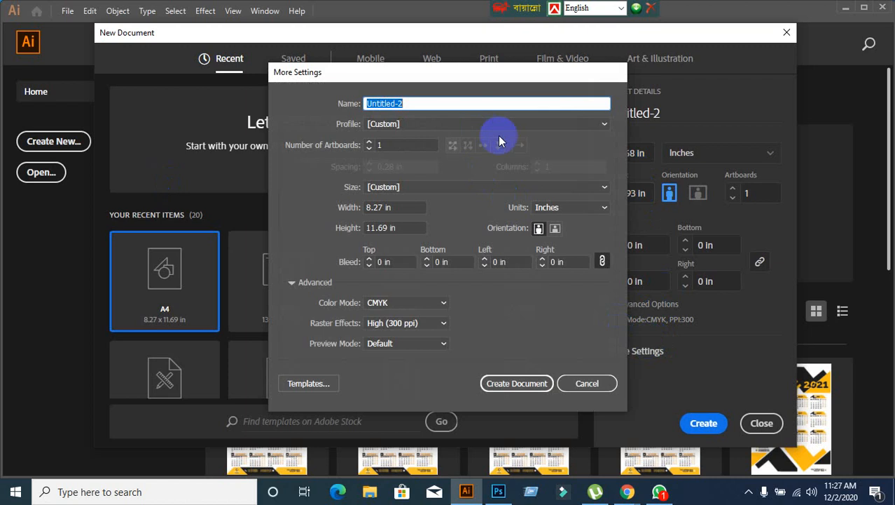
pyautogui.click(603, 126)
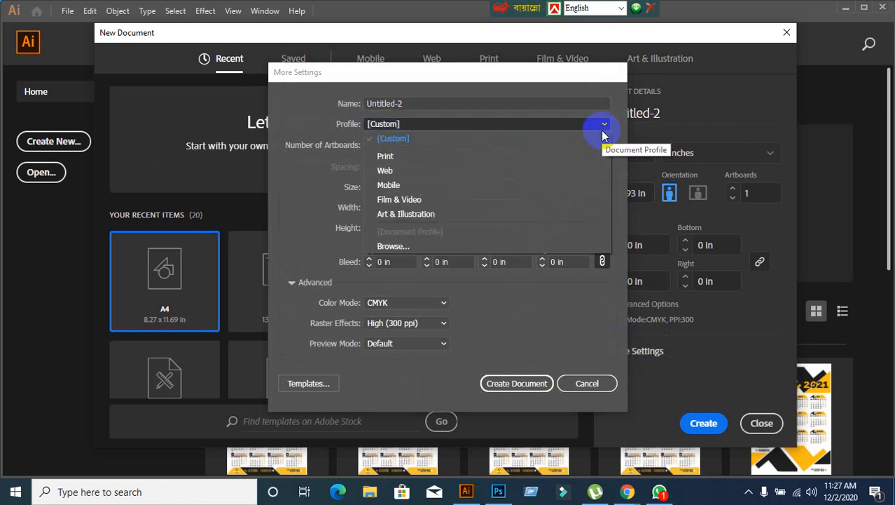
pyautogui.click(384, 156)
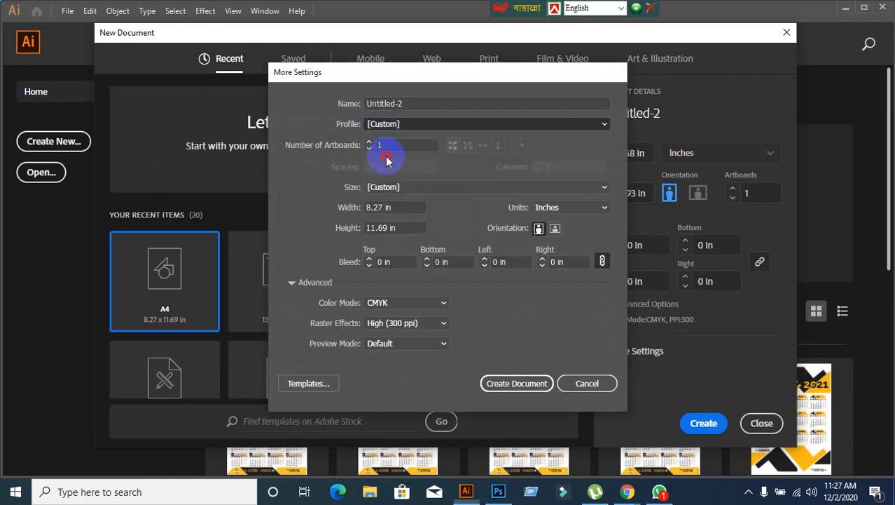
pyautogui.click(431, 186)
pyautogui.click(385, 236)
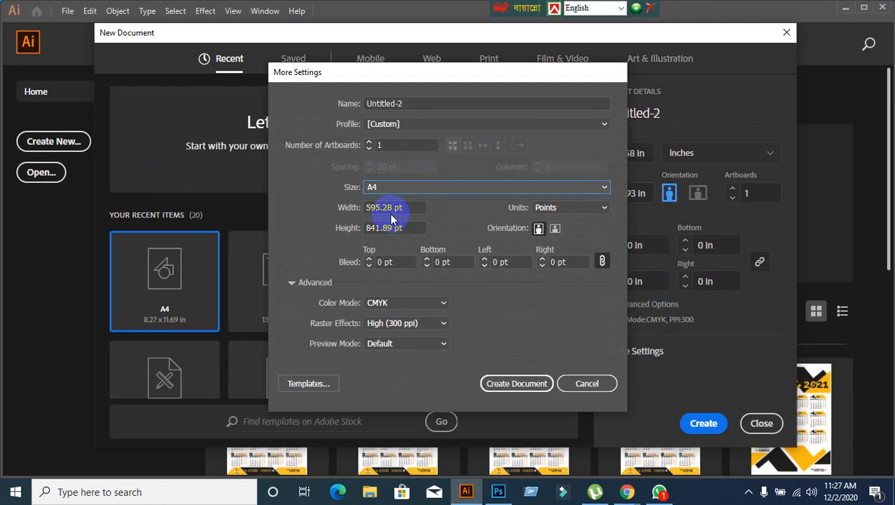
pyautogui.click(606, 206)
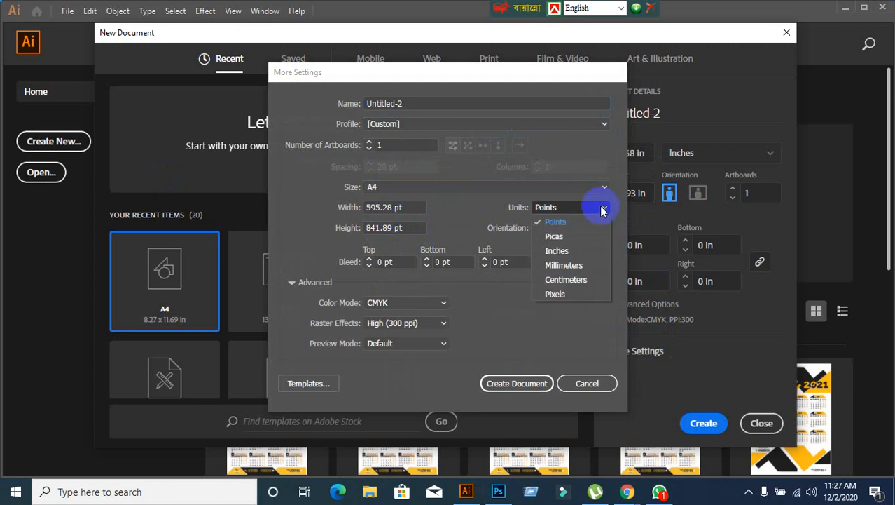
pyautogui.click(557, 251)
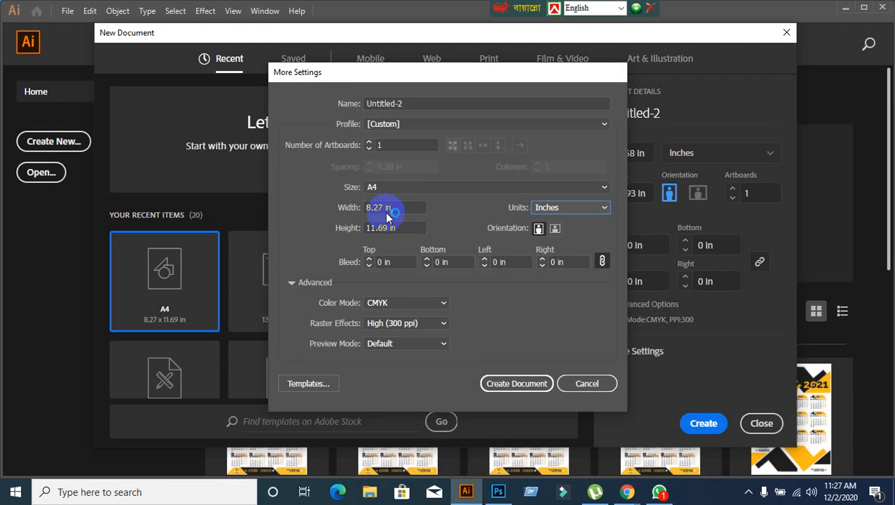
# Step: Try the Letter page size for the new document and return it to A4
pyautogui.click(596, 186)
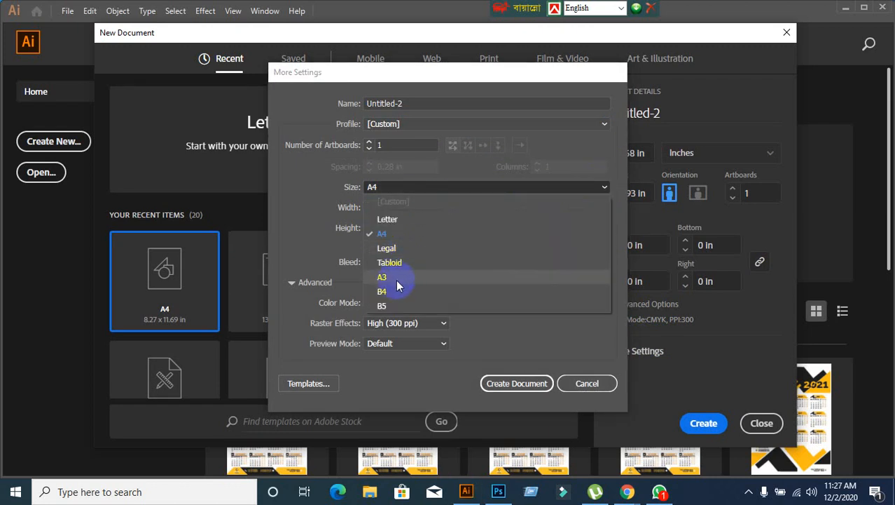
pyautogui.click(398, 220)
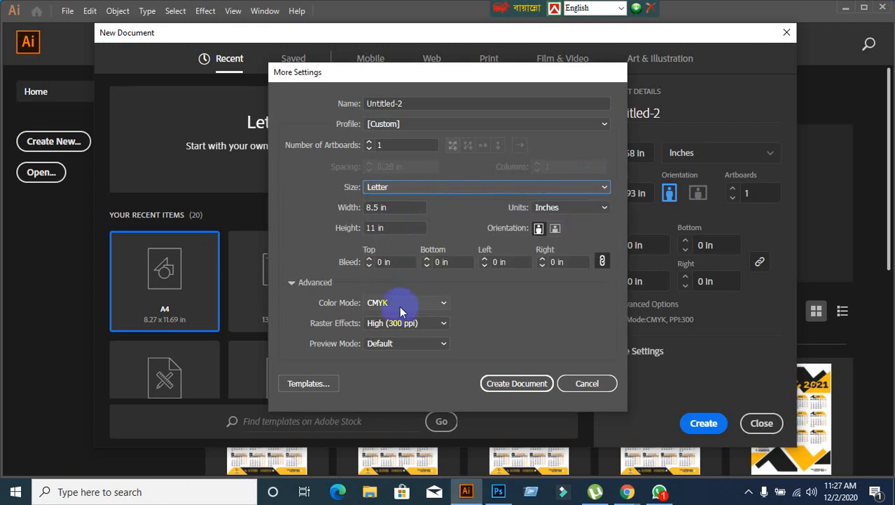
pyautogui.click(460, 186)
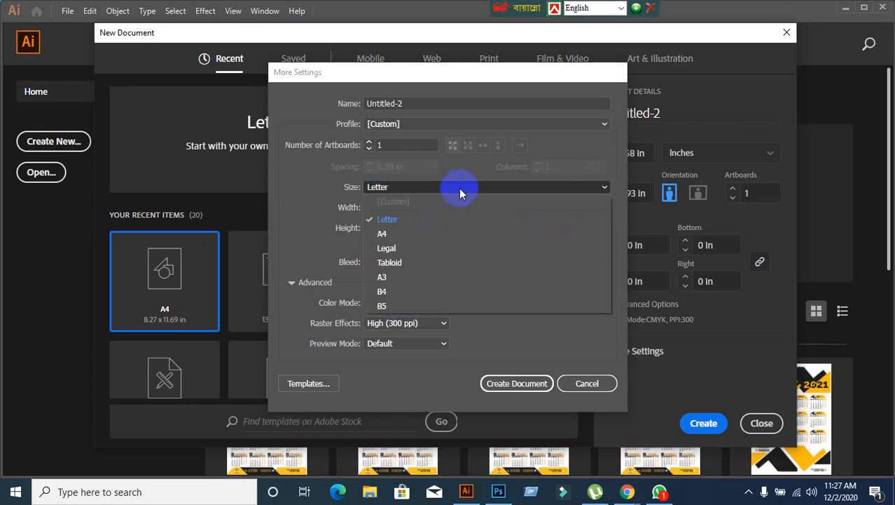
pyautogui.click(393, 234)
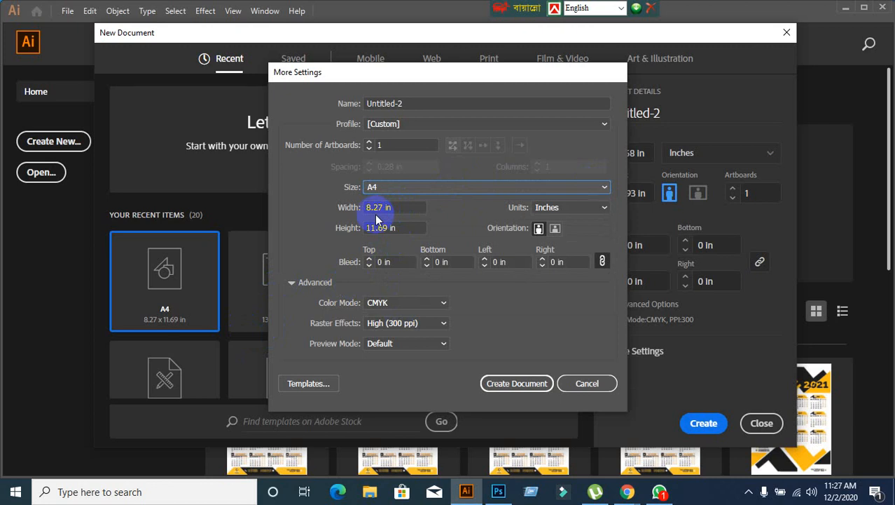
# Step: Set the bleed to 0.125 in on all sides and create the document
pyautogui.click(393, 262)
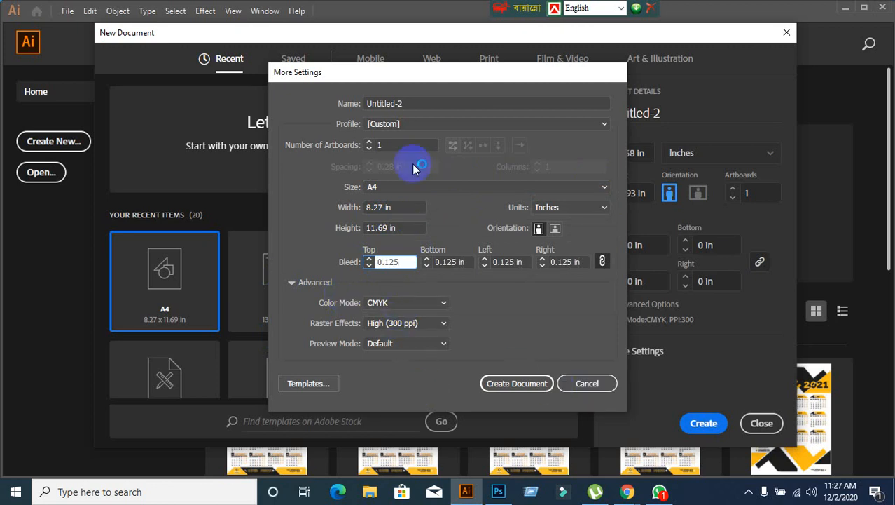
pyautogui.write('0.125')
pyautogui.click(414, 262)
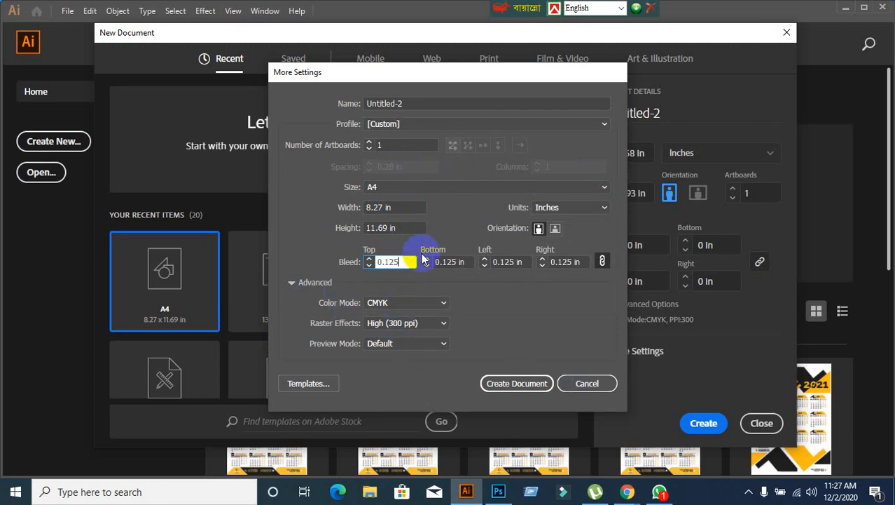
pyautogui.click(517, 385)
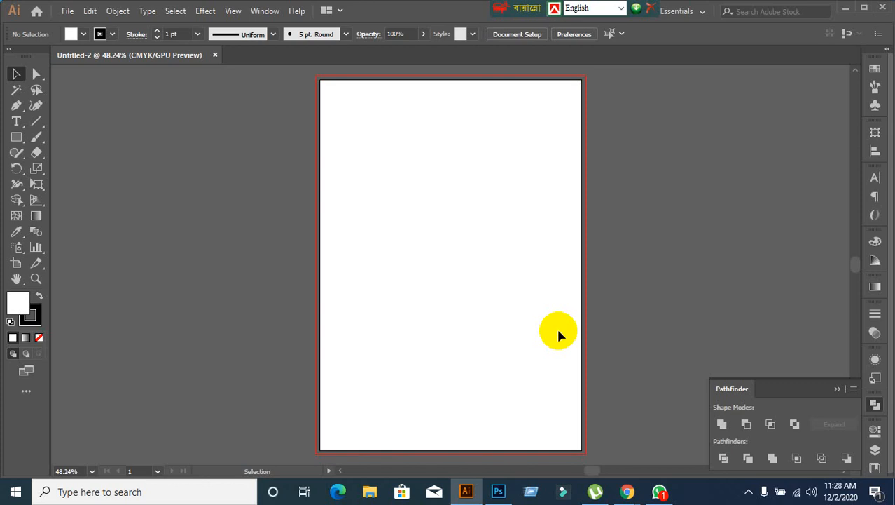
# Step: Switch to Chrome and look up the free fonts used in the GraphicRiver letterhead description
pyautogui.scroll(-1, 290, 138)
pyautogui.scroll(1, 319, 326)
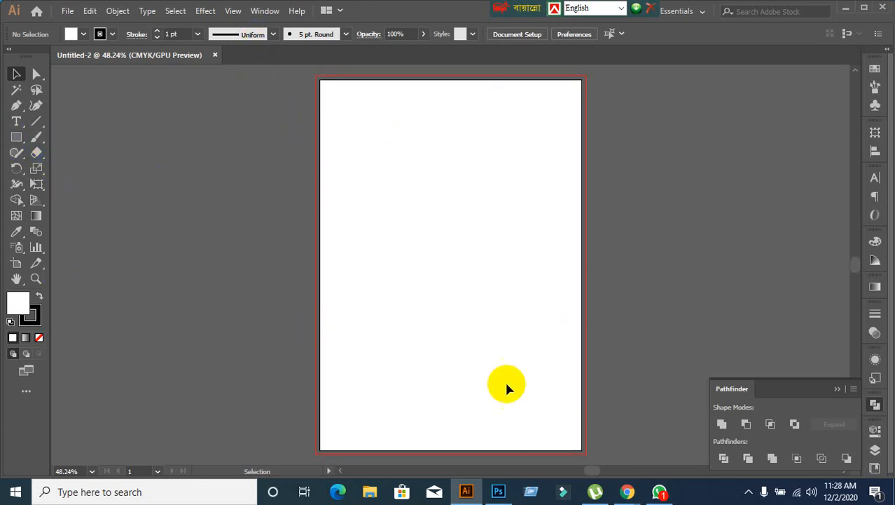
pyautogui.moveTo(630, 488)
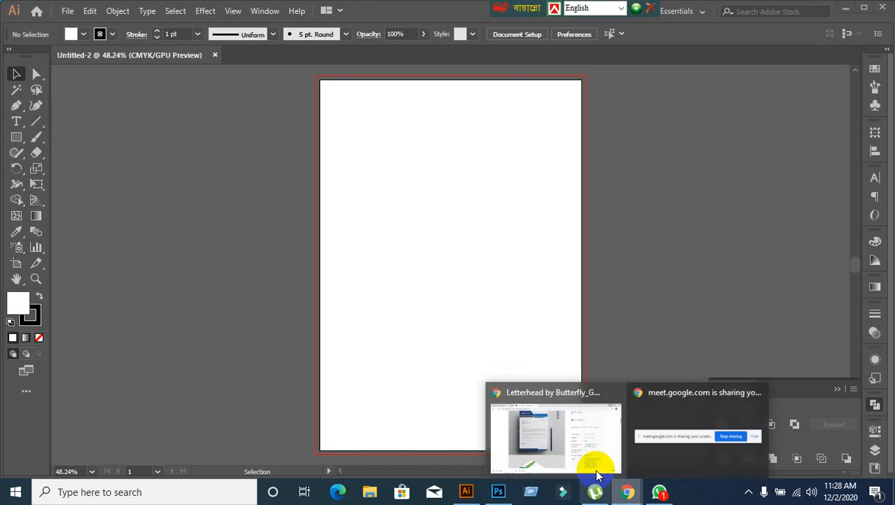
pyautogui.click(597, 471)
pyautogui.scroll(-5, 445, 374)
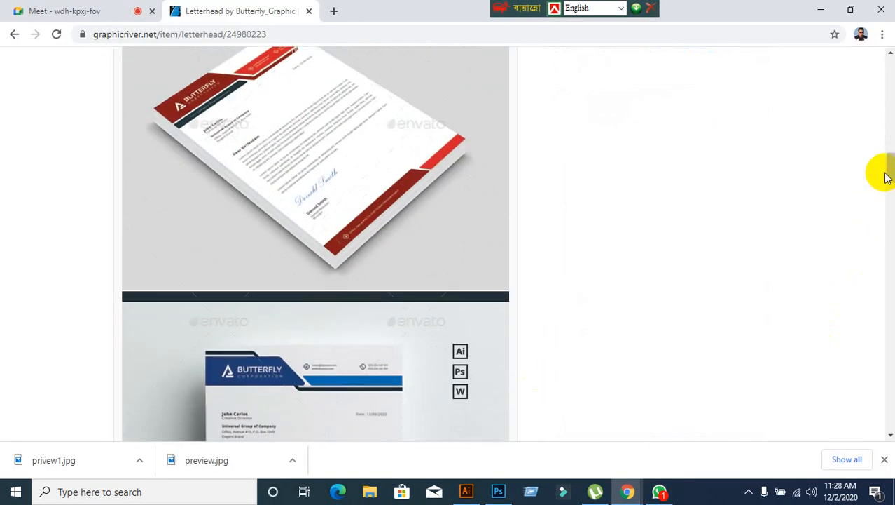
pyautogui.moveTo(887, 177); pyautogui.dragTo(889, 362)
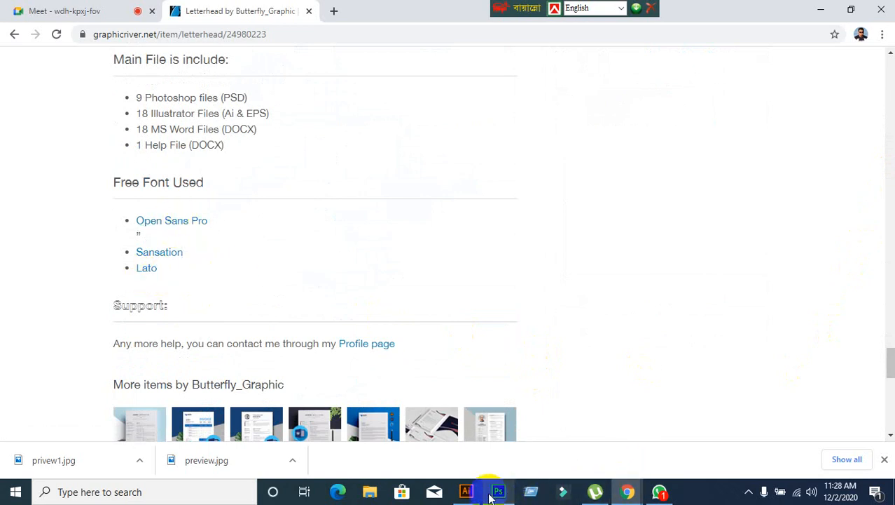
# Step: Switch to Illustrator, search the Character font list for "open sans pr" and clear the search text
pyautogui.click(466, 491)
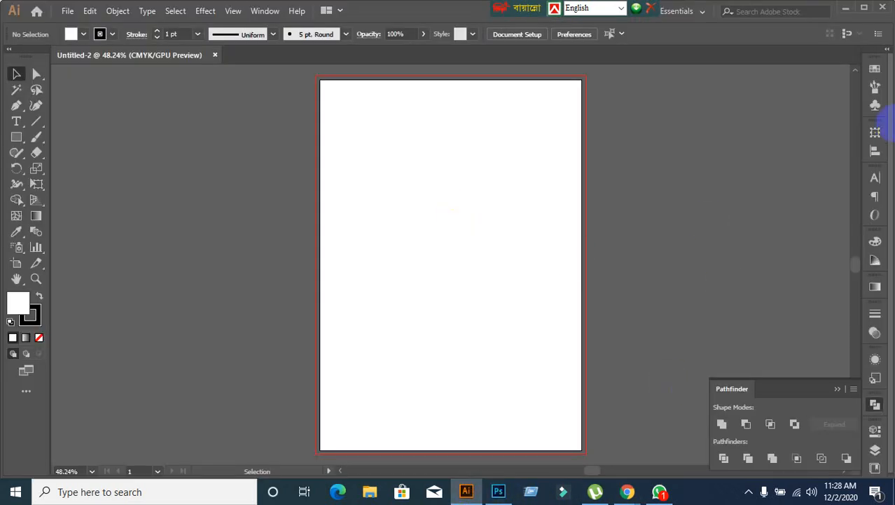
pyautogui.click(872, 180)
pyautogui.click(875, 177)
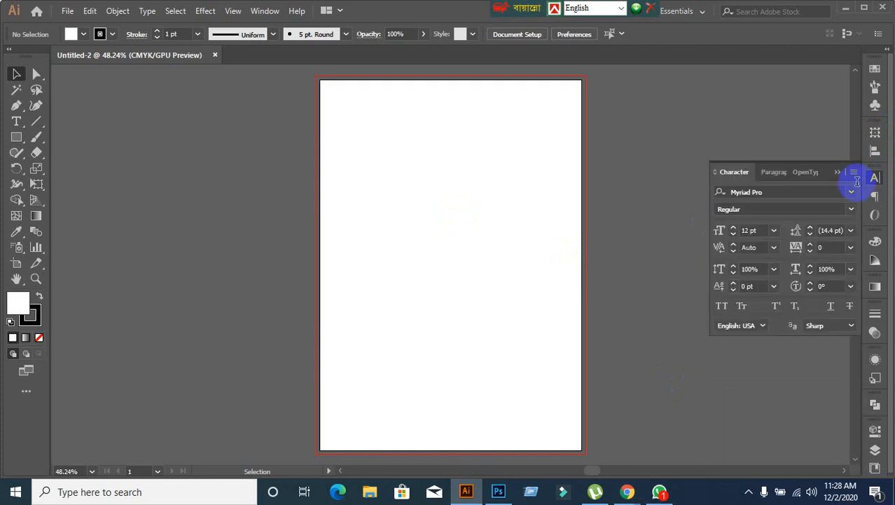
pyautogui.click(781, 193)
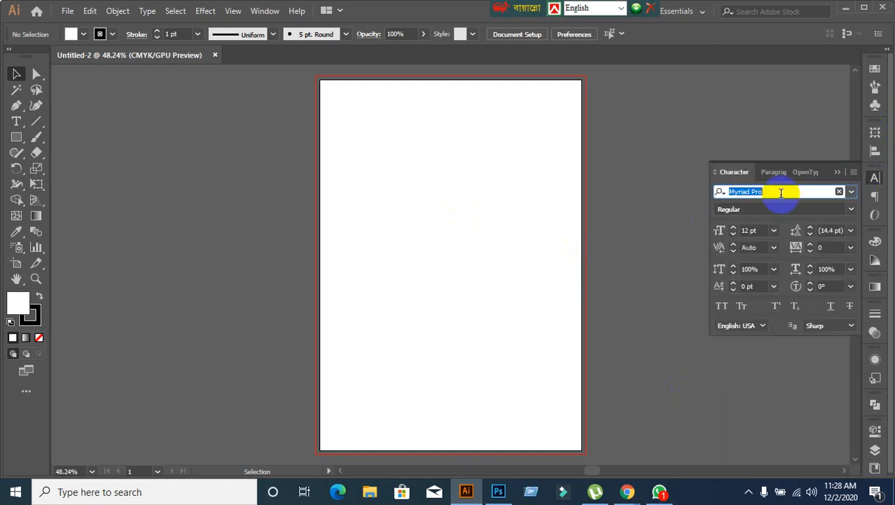
pyautogui.write('open')
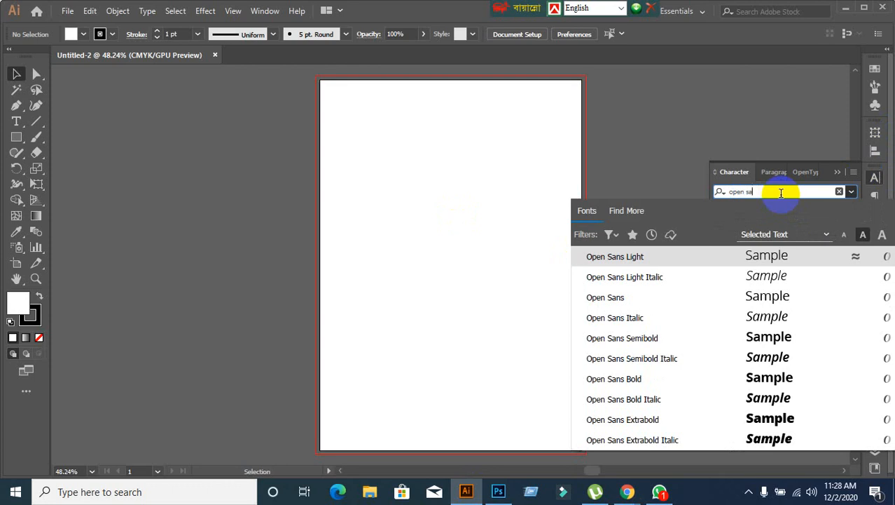
pyautogui.write('sans pr')
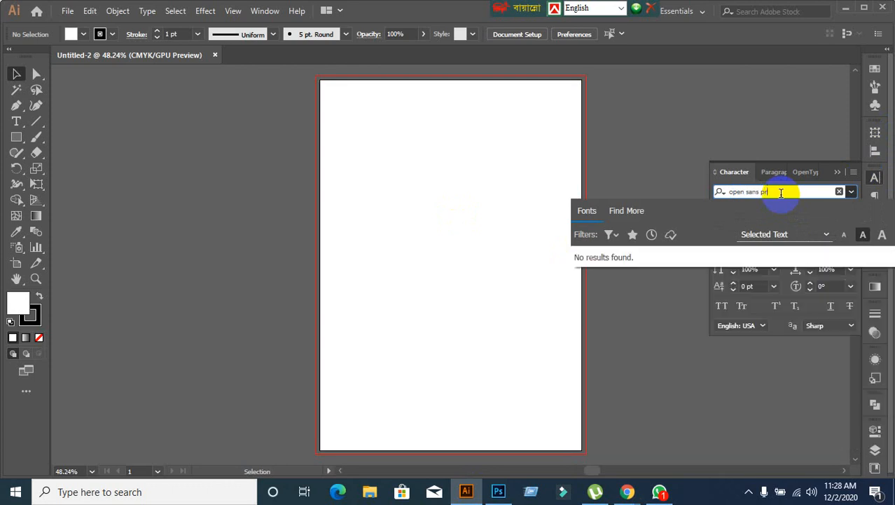
pyautogui.press('BackSpace')
pyautogui.press('BackSpace')
pyautogui.press('BackSpace')
pyautogui.press('BackSpace')
pyautogui.press('BackSpace')
pyautogui.press('BackSpace')
pyautogui.press('BackSpace')
pyautogui.press('BackSpace')
pyautogui.press('BackSpace')
pyautogui.press('BackSpace')
pyautogui.press('BackSpace')
pyautogui.press('BackSpace')
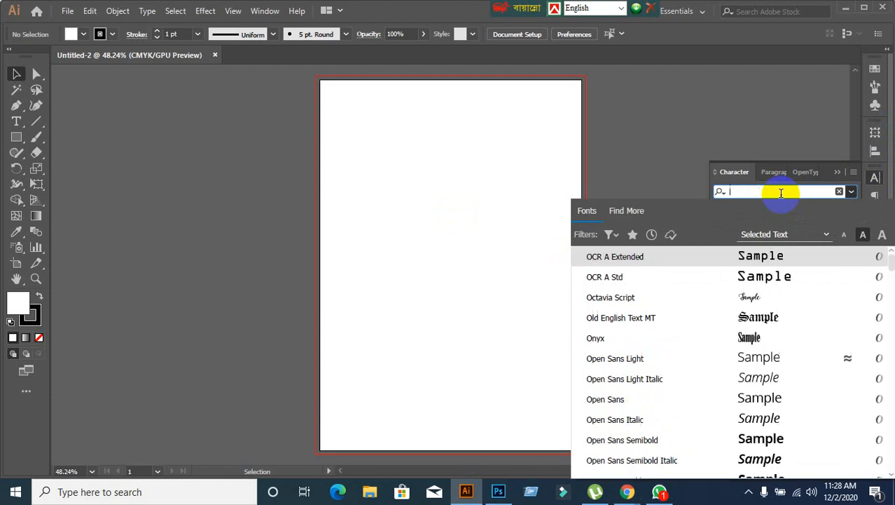
# Step: Switch to Chrome and check the other font names listed under Free Font Used
pyautogui.click(627, 491)
pyautogui.click(561, 448)
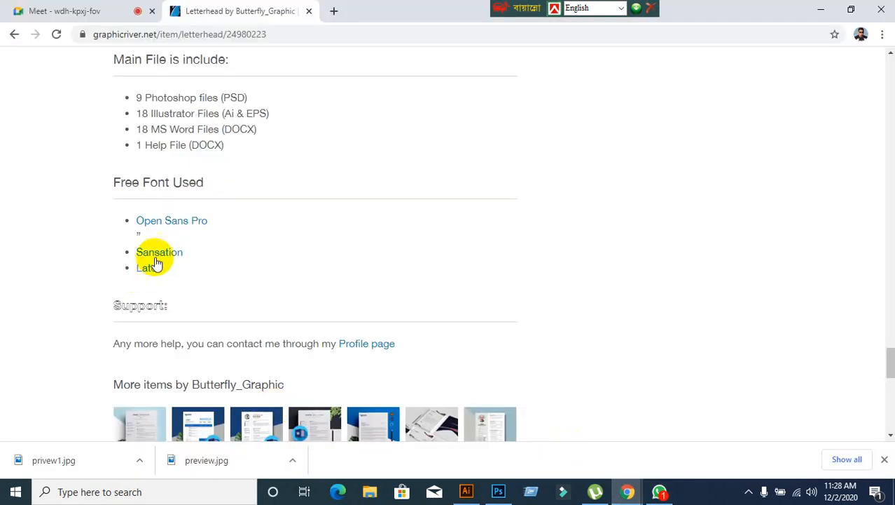
# Step: Open the Open Sans Pro link from the font list in a separate tab and download the Open Sans TTF archive
pyautogui.rightClick(186, 225)
pyautogui.click(189, 232)
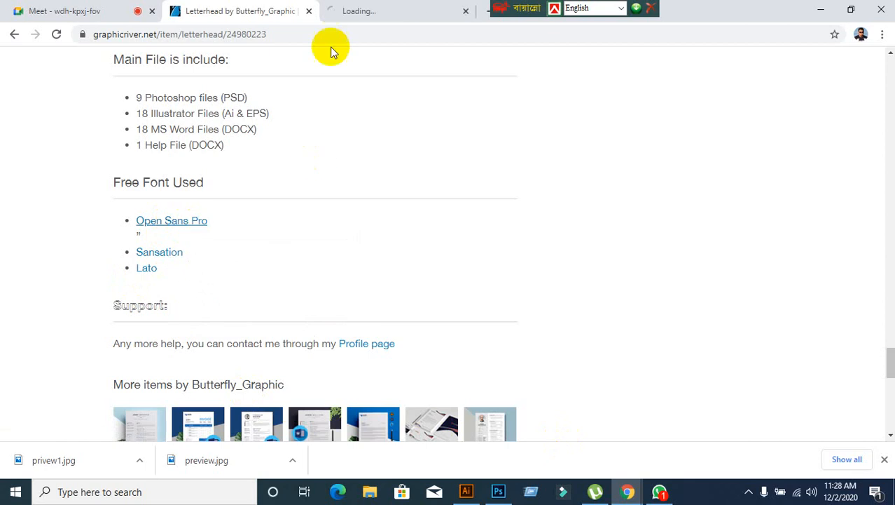
pyautogui.click(383, 8)
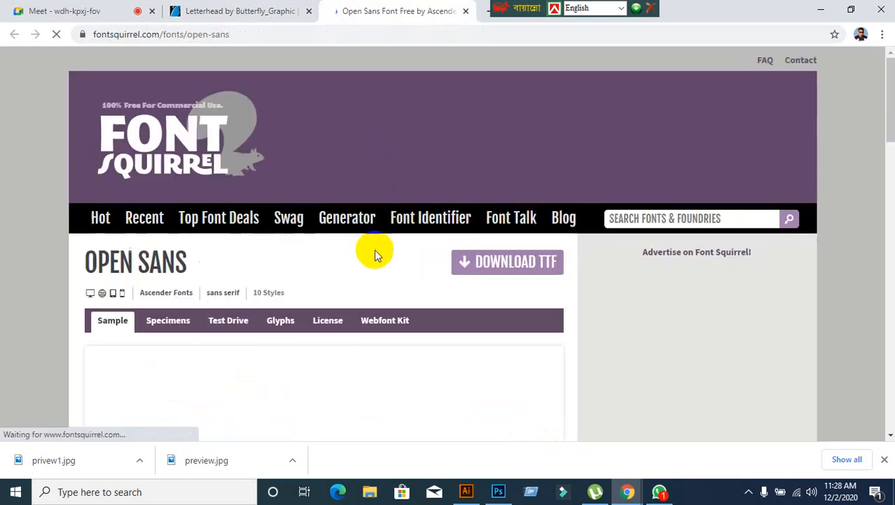
pyautogui.scroll(-4, 371, 265)
pyautogui.scroll(-6, 371, 266)
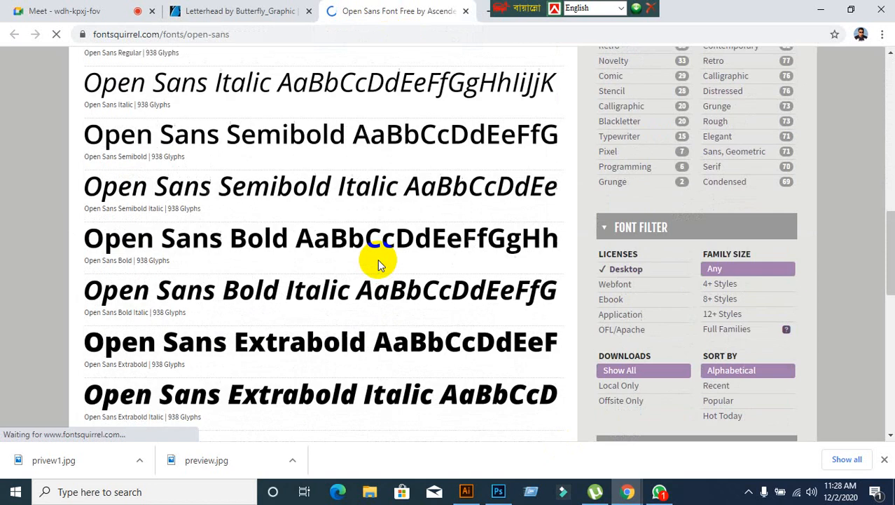
pyautogui.scroll(8, 378, 261)
pyautogui.scroll(2, 377, 259)
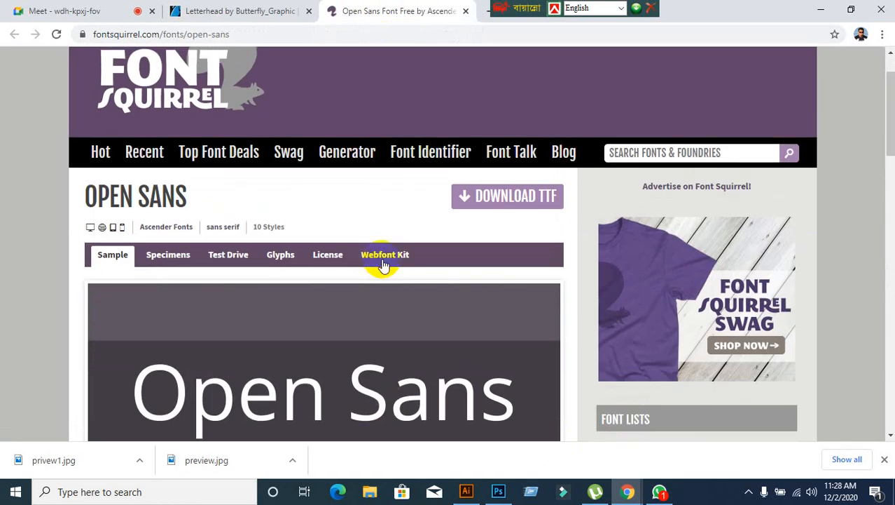
pyautogui.click(491, 199)
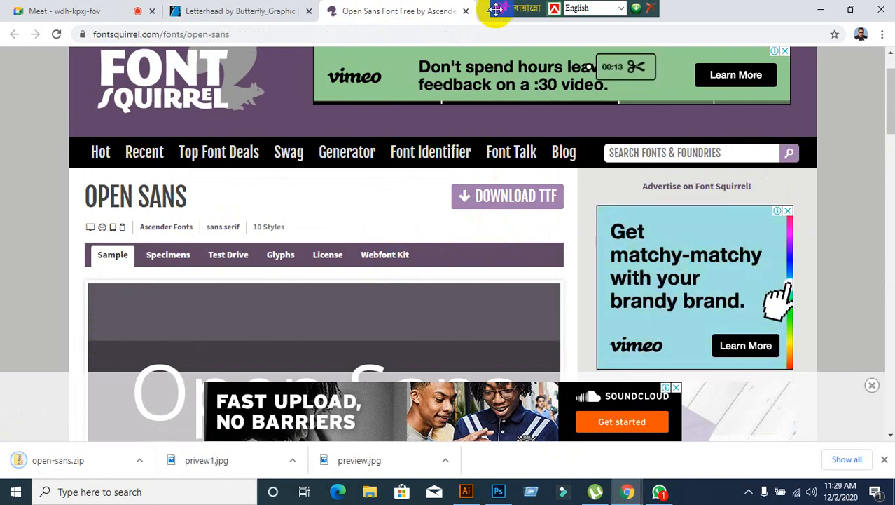
pyautogui.moveTo(484, 9); pyautogui.dragTo(645, 8)
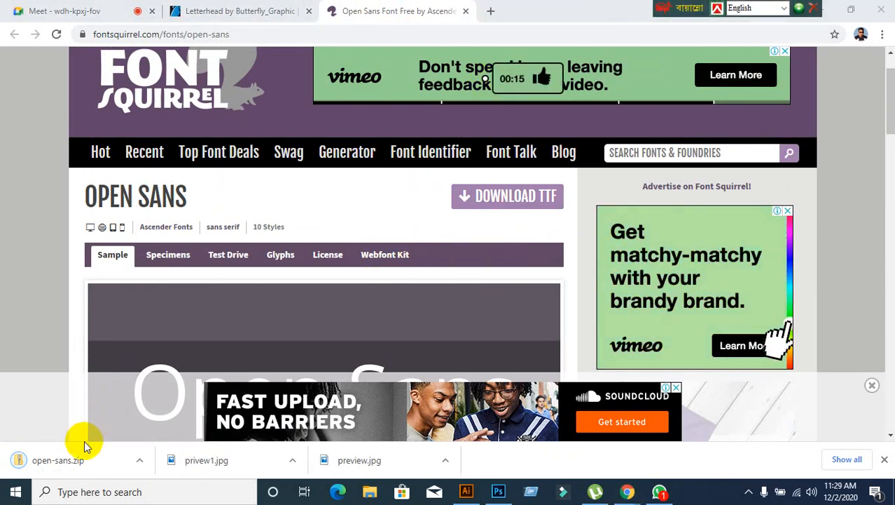
# Step: Show the downloaded open-sans archive in its folder, copy it and paste it onto the desktop
pyautogui.rightClick(73, 462)
pyautogui.click(119, 443)
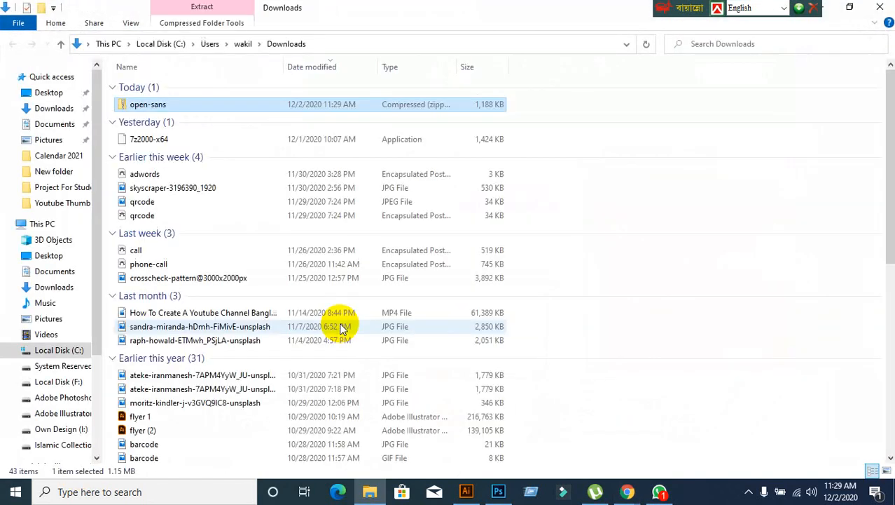
pyautogui.rightClick(173, 107)
pyautogui.click(203, 310)
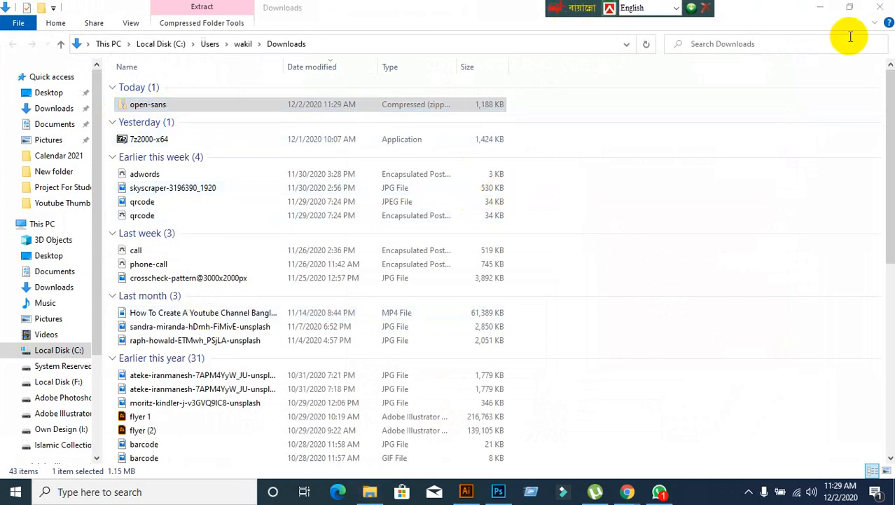
pyautogui.click(819, 8)
pyautogui.click(823, 9)
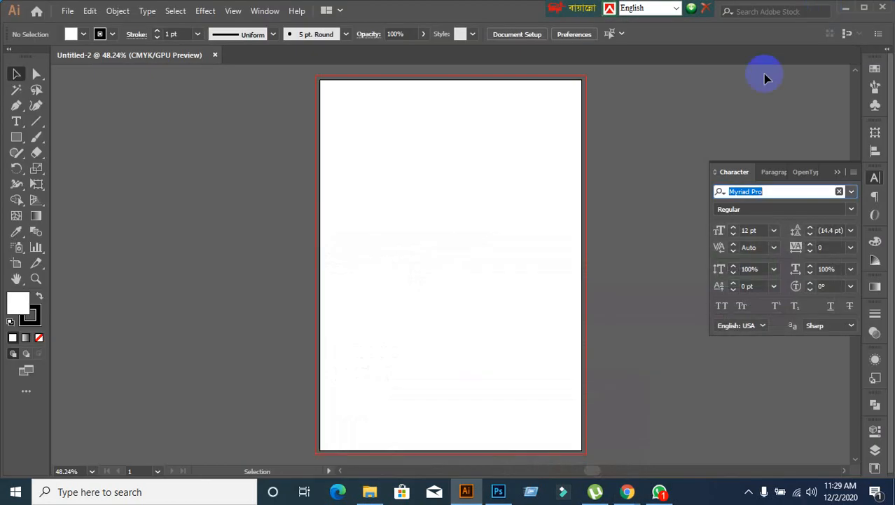
pyautogui.click(845, 7)
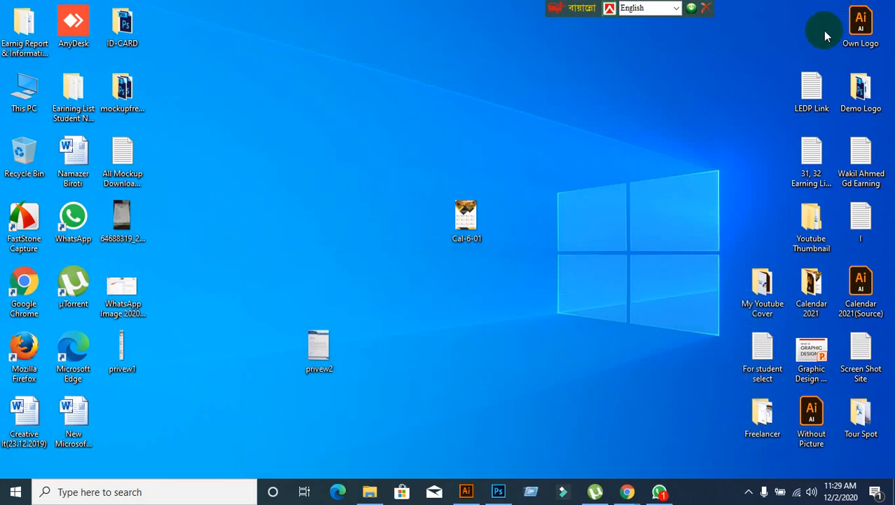
pyautogui.rightClick(324, 41)
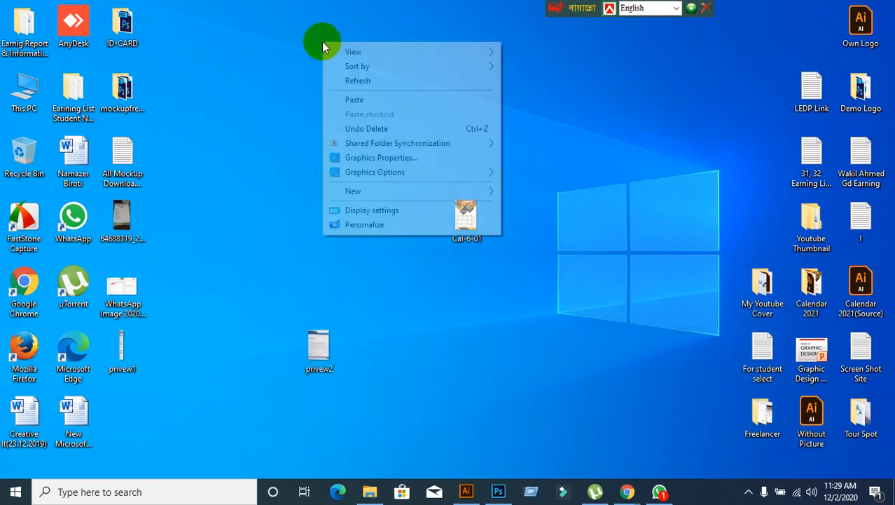
pyautogui.click(365, 96)
pyautogui.click(459, 149)
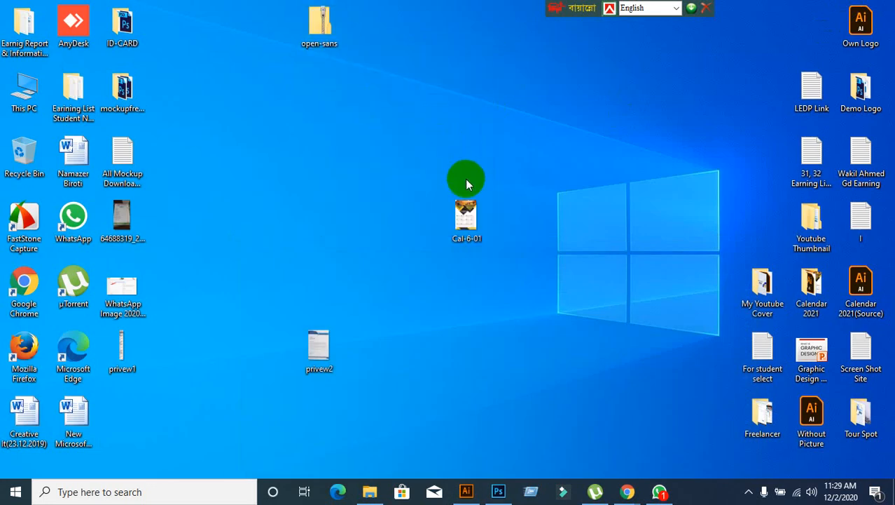
# Step: Extract the open-sans archive on the desktop into a folder named open-sans
pyautogui.rightClick(323, 34)
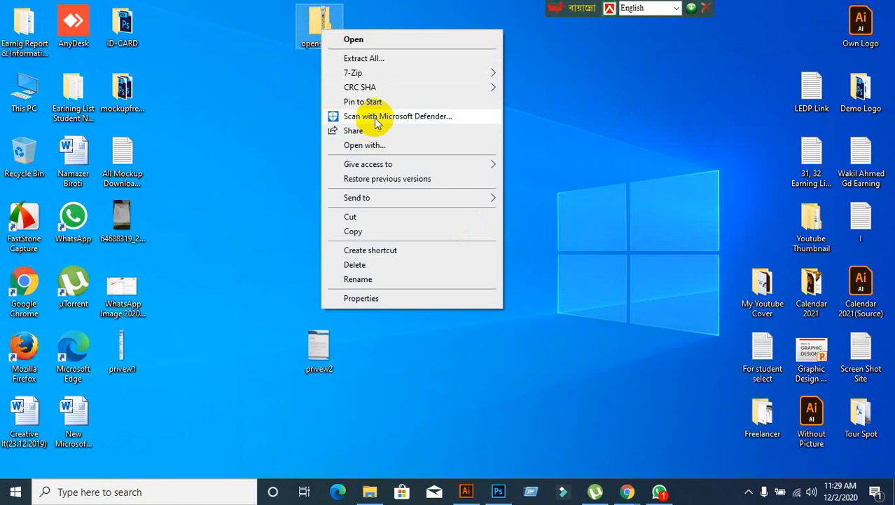
pyautogui.click(372, 59)
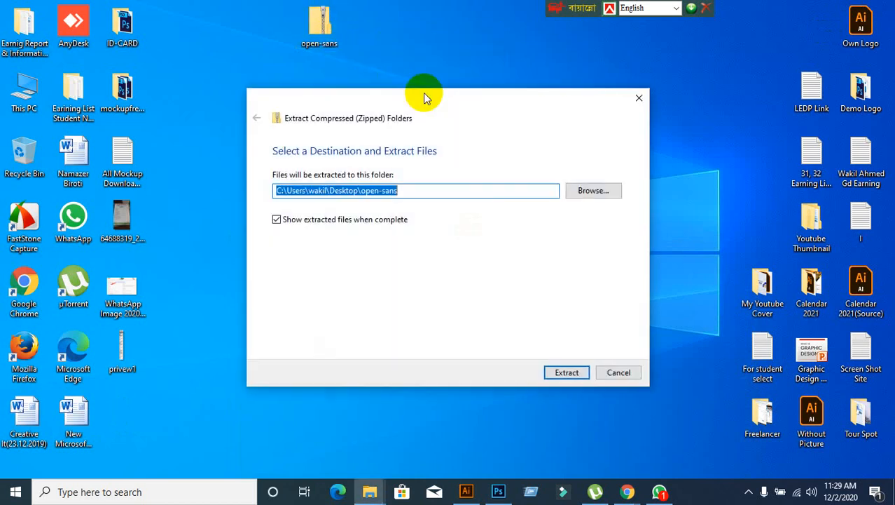
pyautogui.click(564, 373)
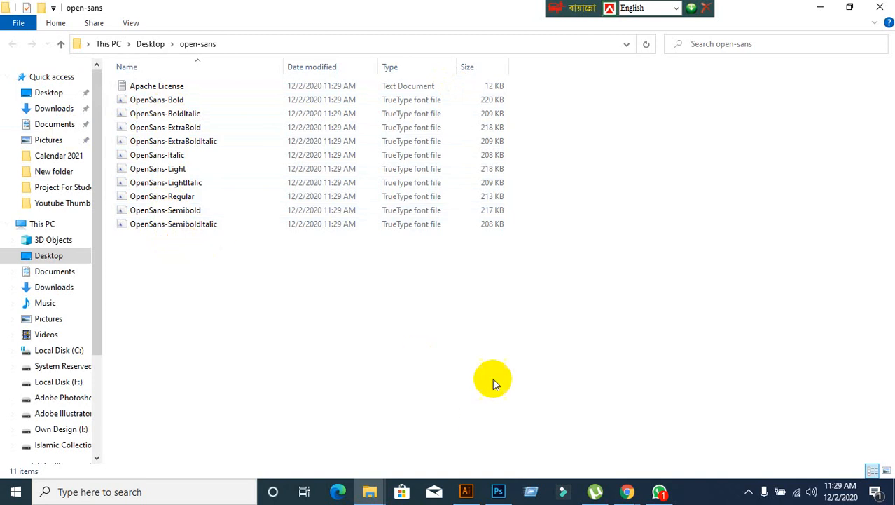
# Step: Switch to Chrome, return to the GraphicRiver letterhead page and close the Open Sans tab
pyautogui.click(466, 491)
pyautogui.click(466, 491)
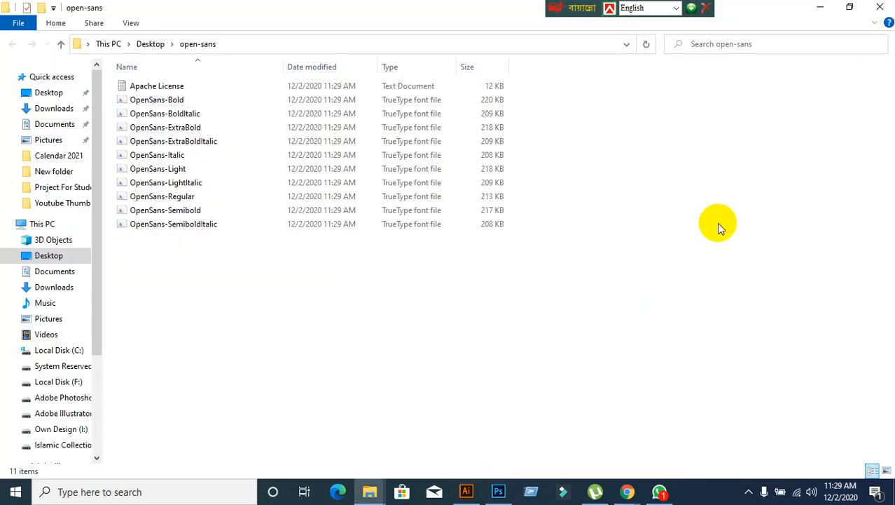
pyautogui.moveTo(627, 490)
pyautogui.click(577, 461)
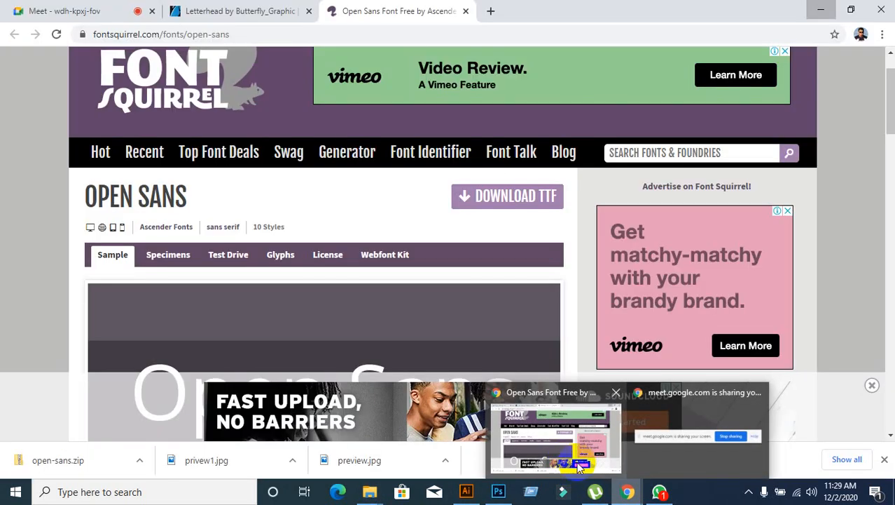
pyautogui.click(243, 17)
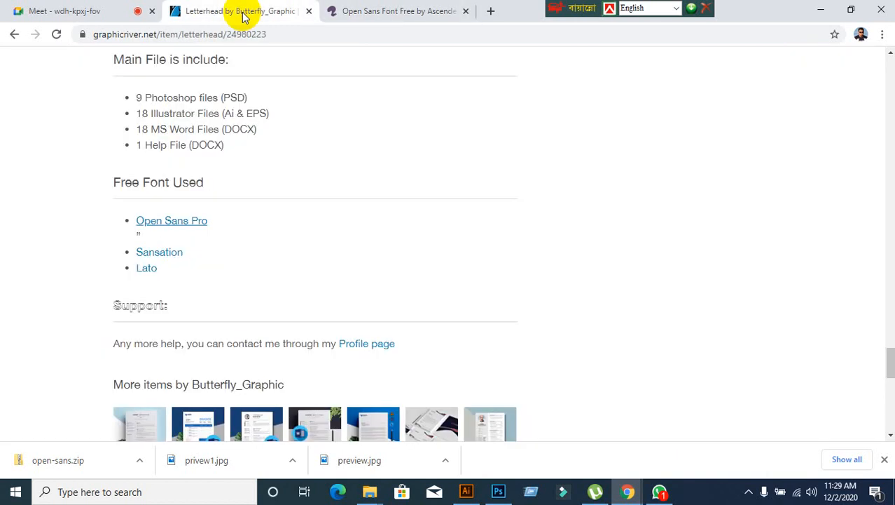
pyautogui.click(465, 11)
# Step: Switch to Illustrator and search the Character font list for "San" to check for the Sansation font
pyautogui.click(466, 491)
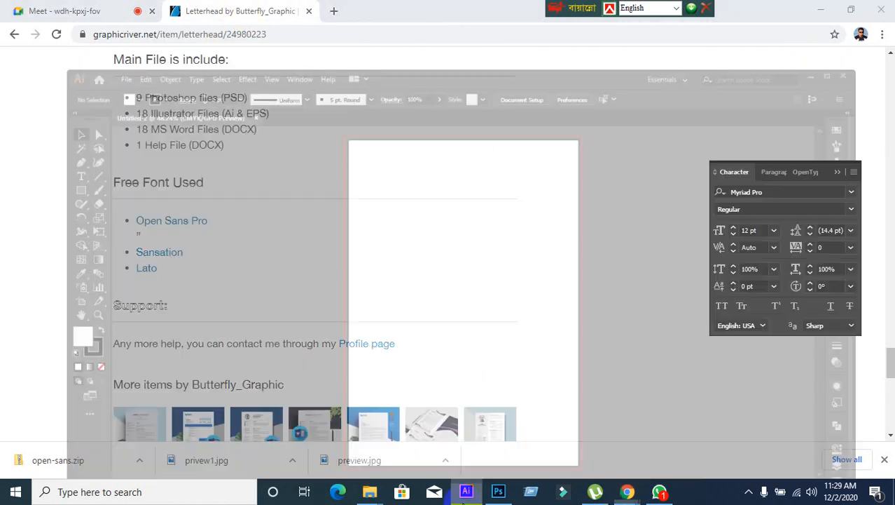
pyautogui.click(801, 192)
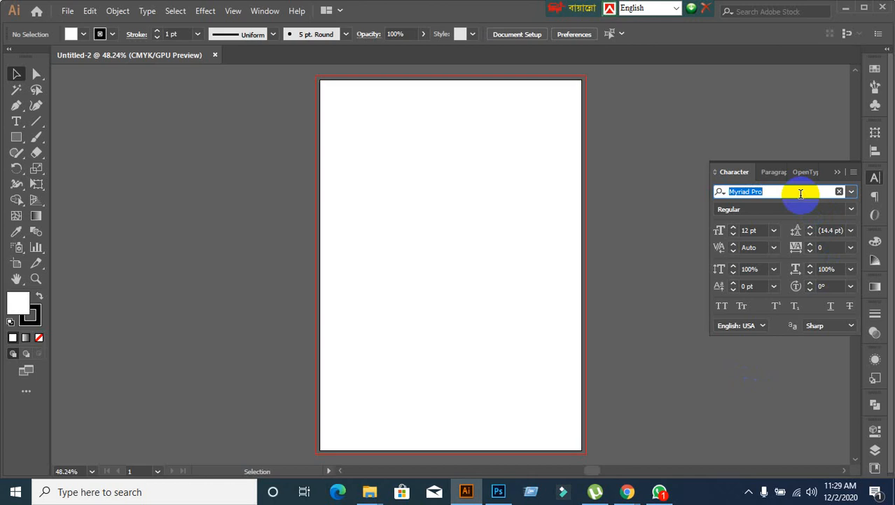
pyautogui.write('San')
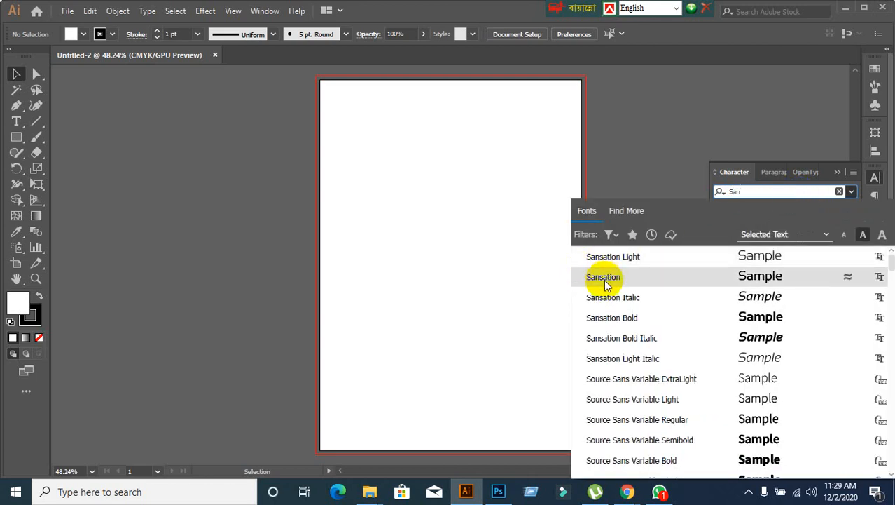
pyautogui.click(462, 280)
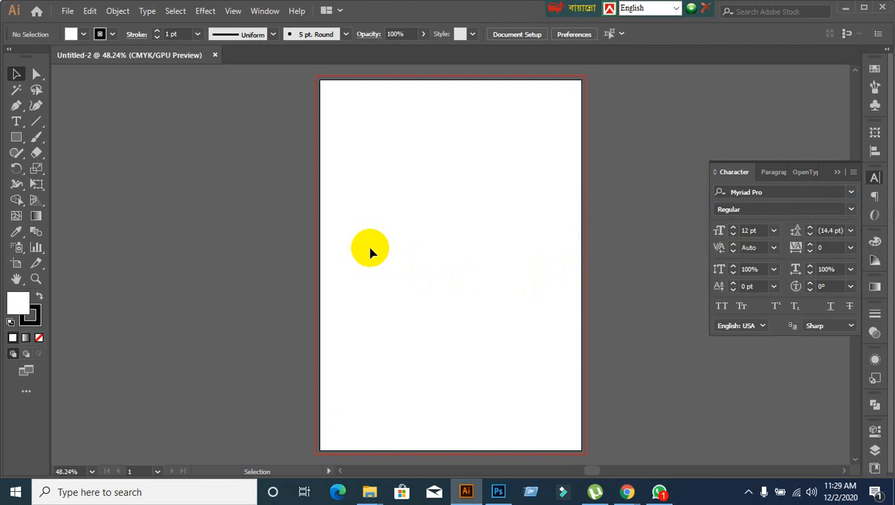
# Step: Set the default colours to a white fill with no stroke, leaving the fill active
pyautogui.click(11, 322)
pyautogui.click(40, 338)
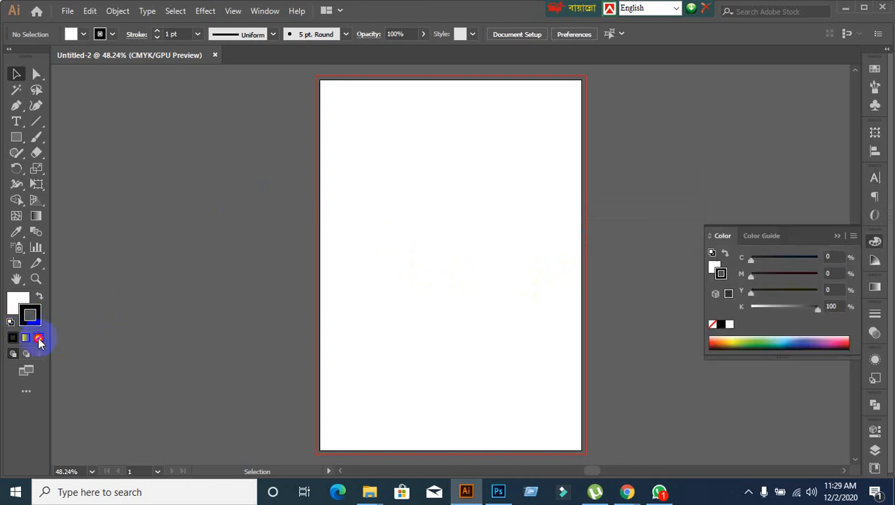
pyautogui.click(16, 303)
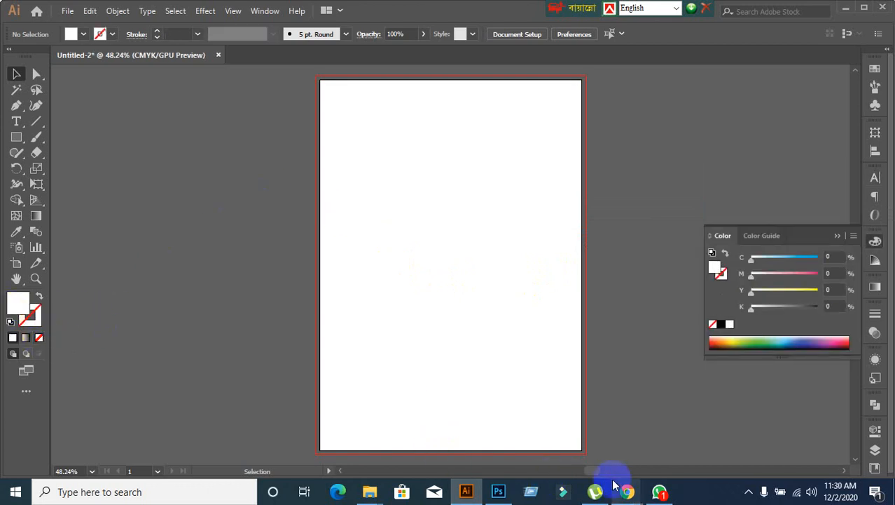
pyautogui.moveTo(626, 491)
pyautogui.click(514, 442)
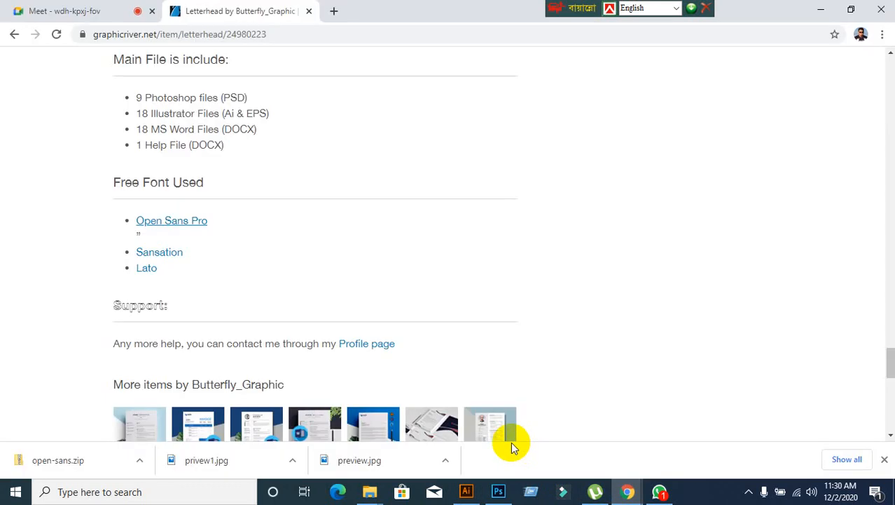
pyautogui.click(819, 9)
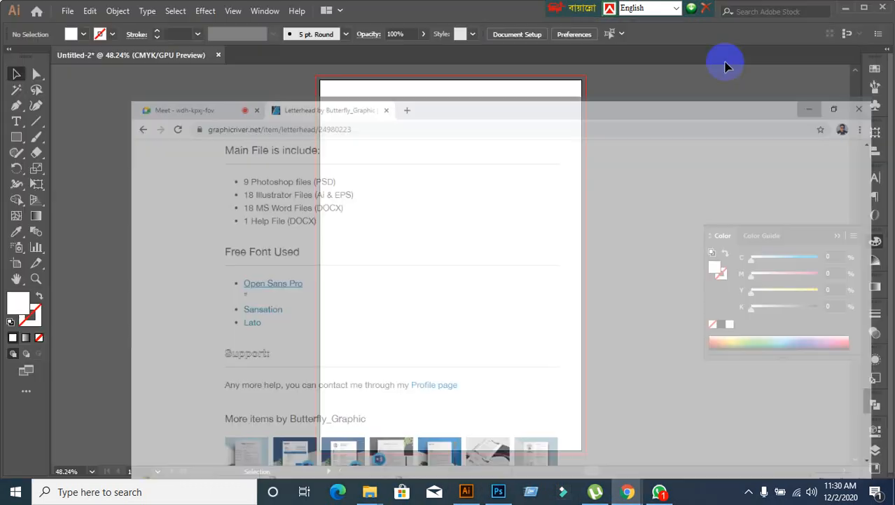
pyautogui.click(17, 142)
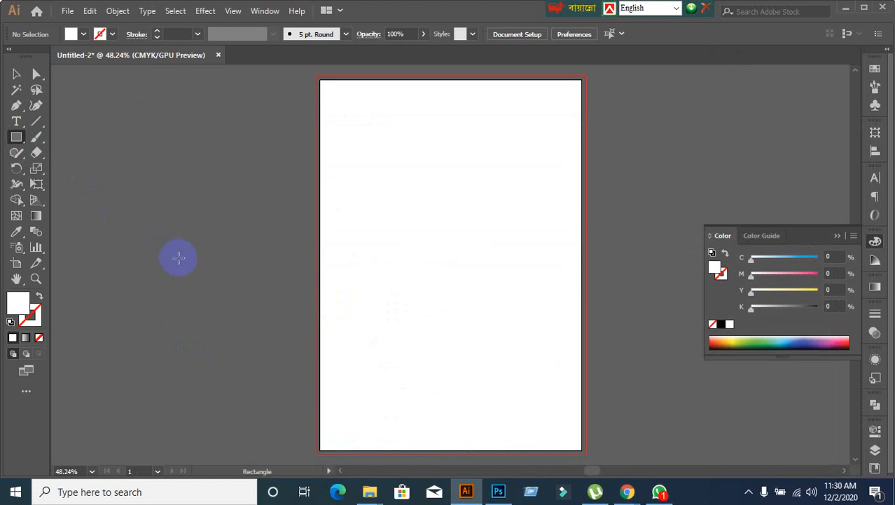
pyautogui.click(213, 210)
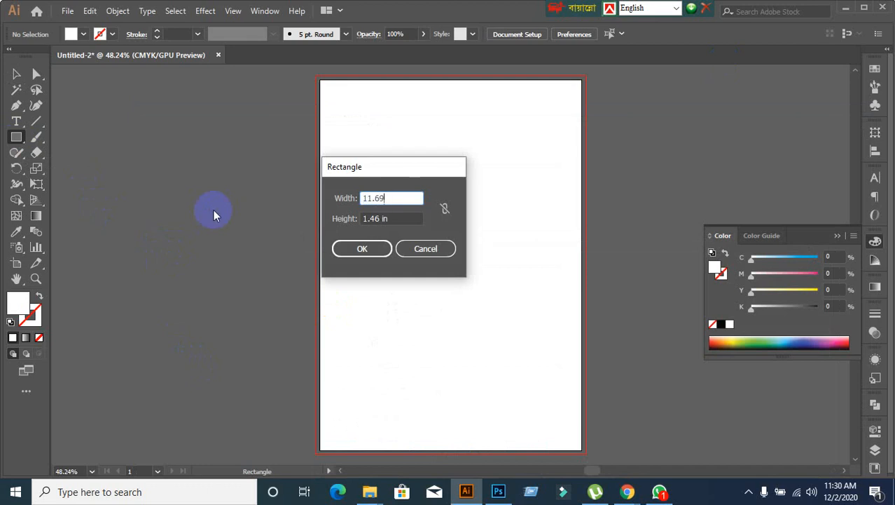
pyautogui.press('Tab')
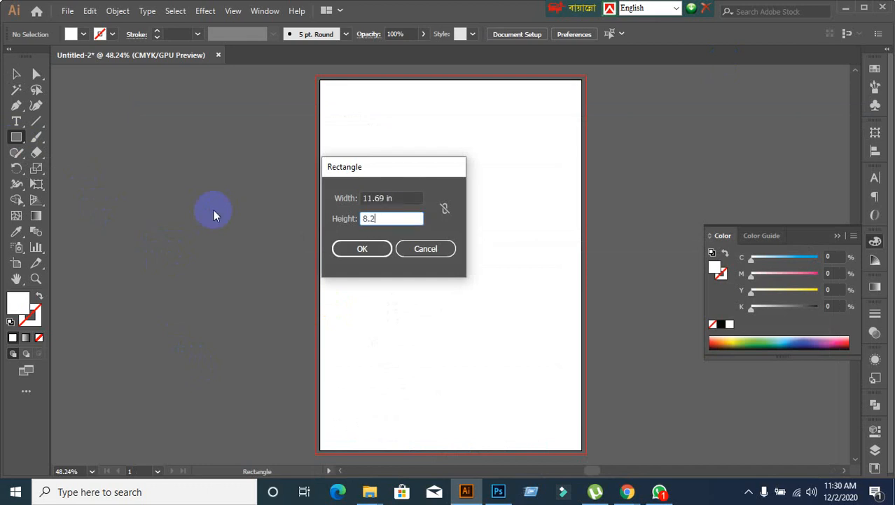
pyautogui.click(359, 248)
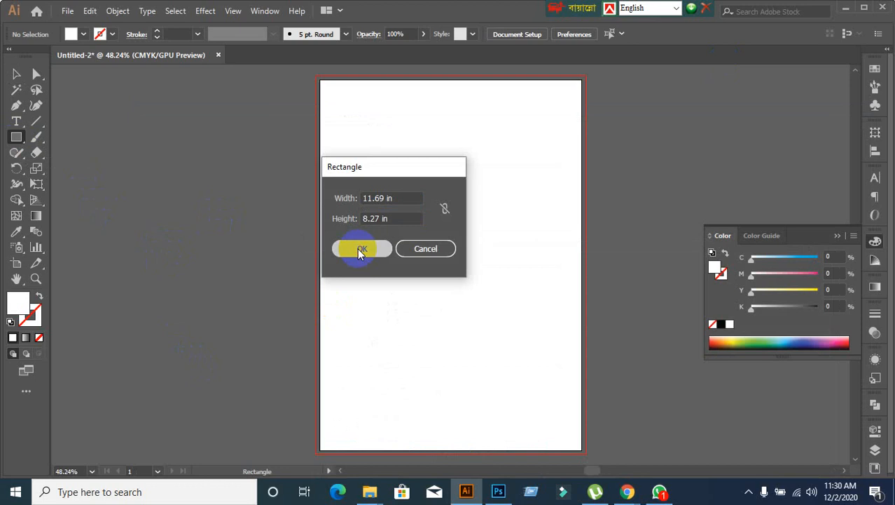
pyautogui.click(16, 74)
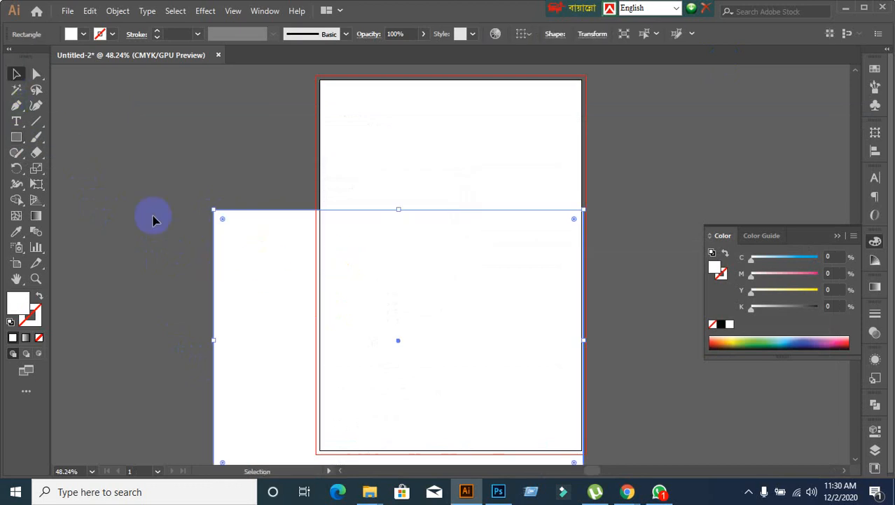
pyautogui.scroll(-2, 287, 343)
pyautogui.press('Delete')
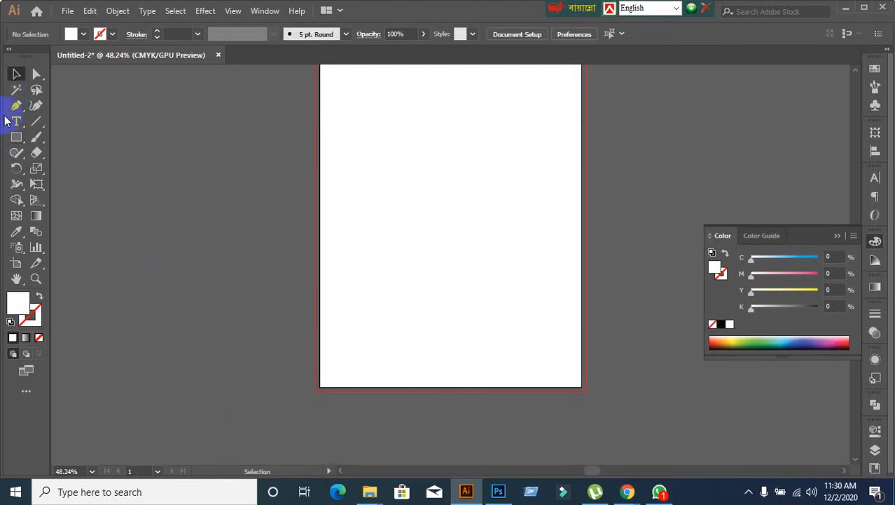
# Step: Create a rectangle 8.27 in wide and 11.69 in high with the Rectangle tool, starting beside the artboard
pyautogui.click(17, 137)
pyautogui.click(182, 216)
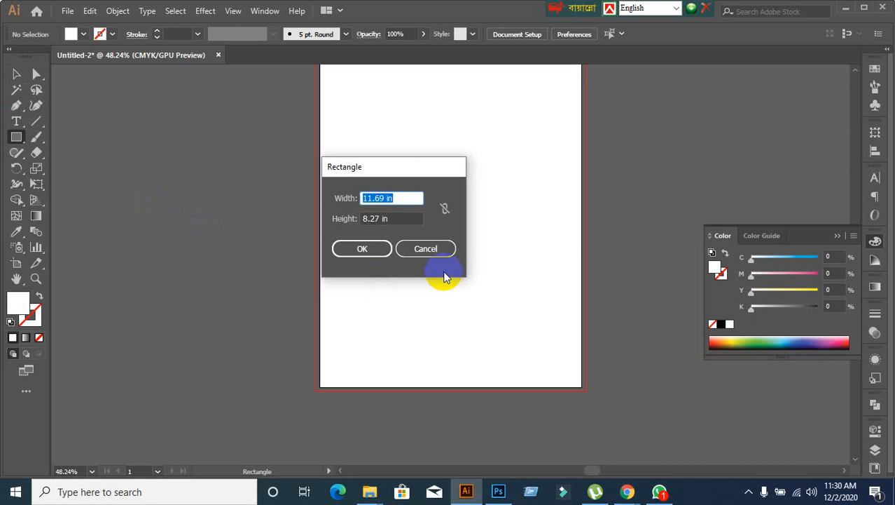
pyautogui.write('8.27')
pyautogui.press('Tab')
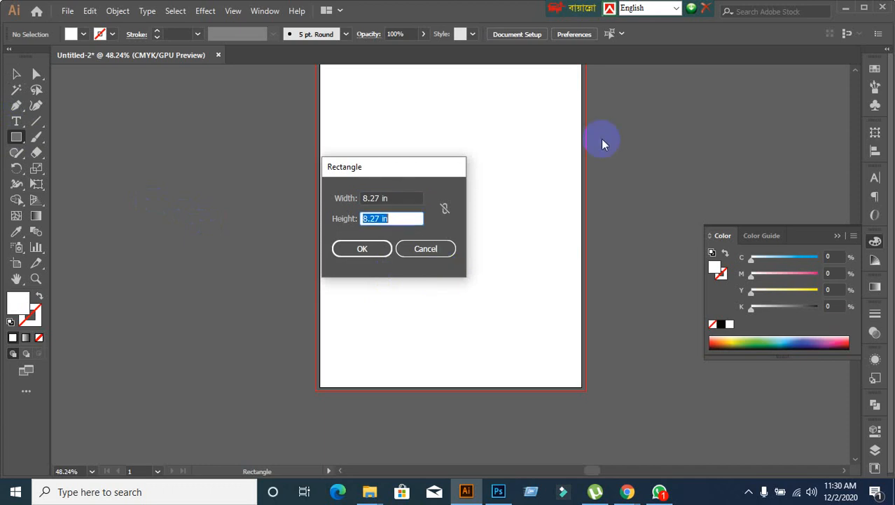
pyautogui.write('11.69')
pyautogui.click(379, 249)
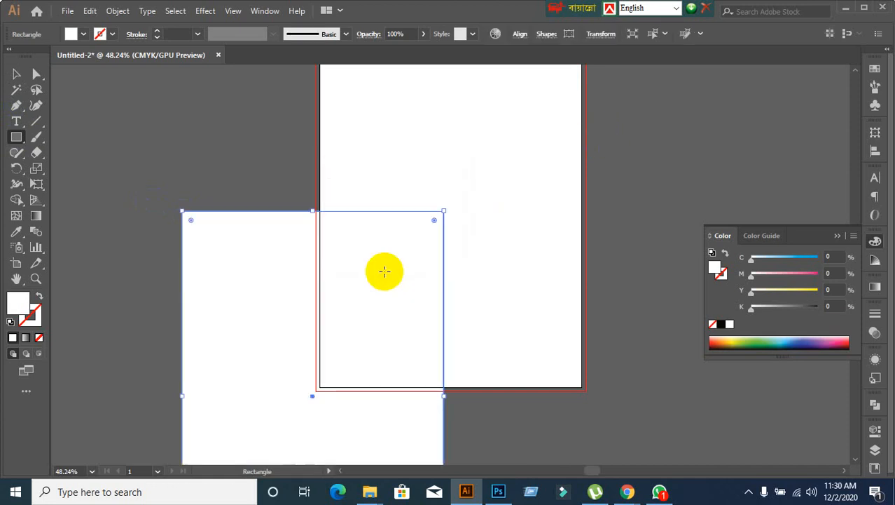
# Step: Align the new rectangle to the artboard, centring it both vertically and horizontally
pyautogui.scroll(-4, 319, 260)
pyautogui.scroll(2, 296, 254)
pyautogui.scroll(-1, 386, 305)
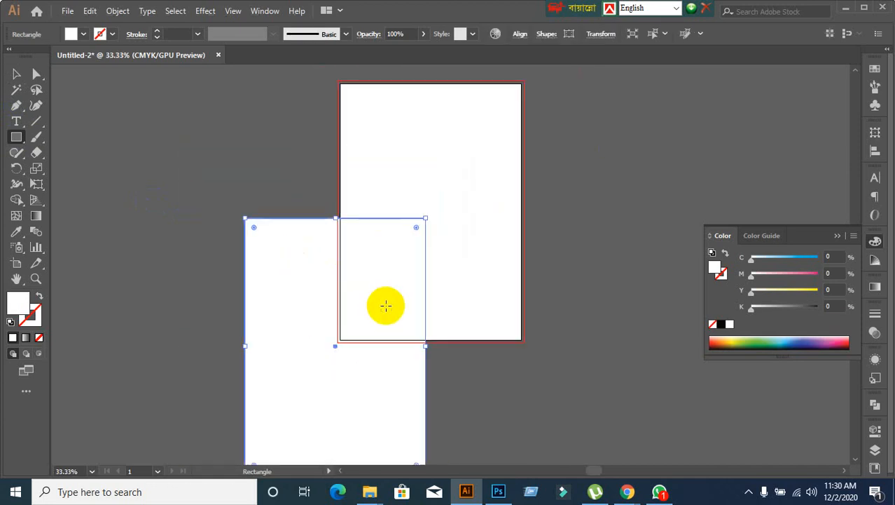
pyautogui.click(19, 75)
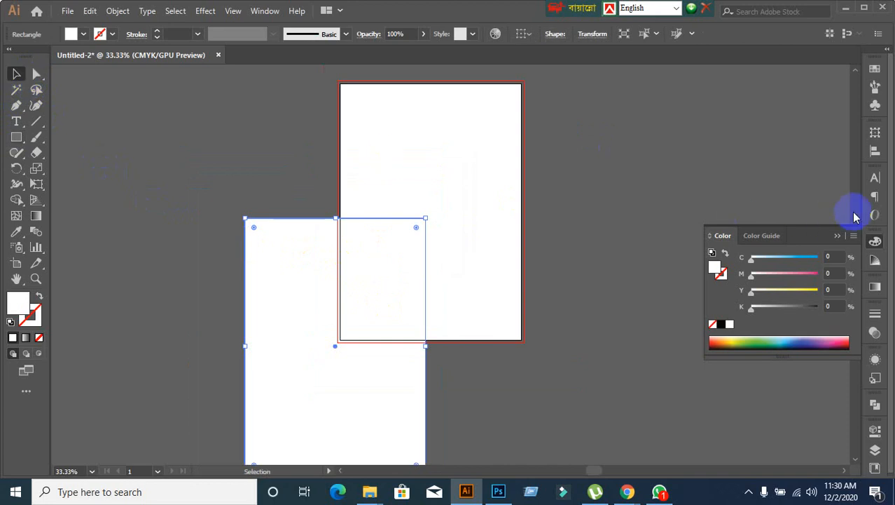
pyautogui.click(881, 149)
pyautogui.click(844, 240)
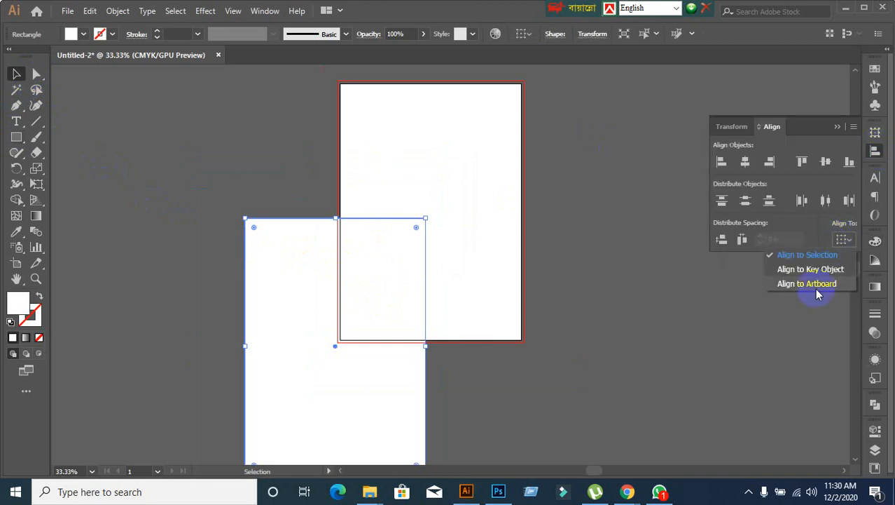
pyautogui.click(799, 282)
pyautogui.click(825, 162)
pyautogui.click(745, 163)
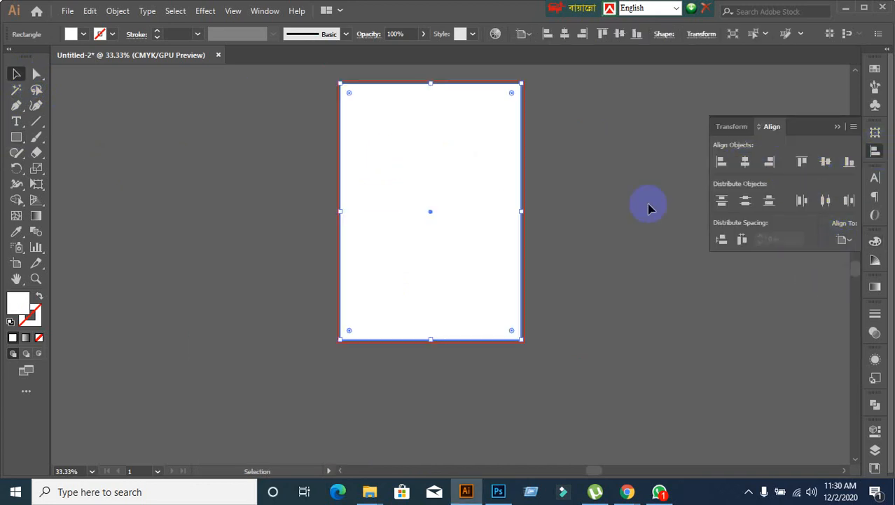
pyautogui.click(564, 244)
# Step: Offset the A4 rectangle's path outward by 0.125 in with miter joins to build the bleed area
pyautogui.keyDown('alt'); pyautogui.scroll(1, 547, 133); pyautogui.keyUp('alt')
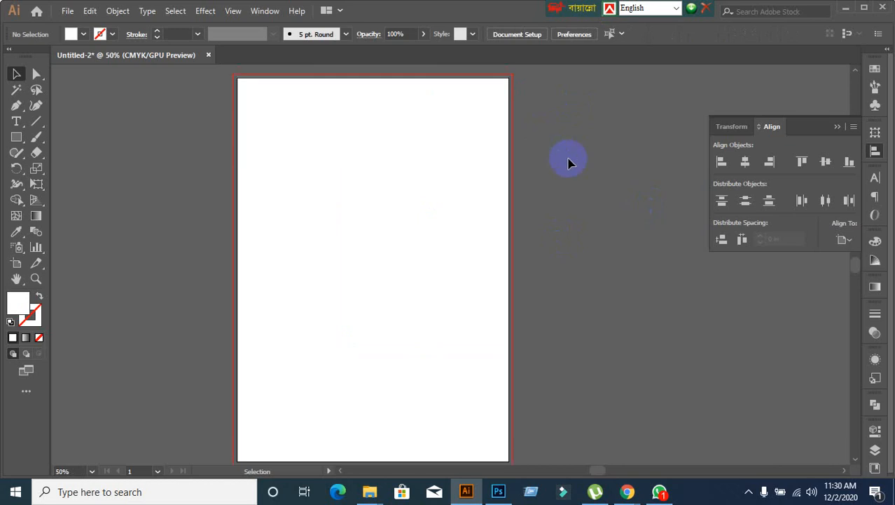
pyautogui.click(379, 219)
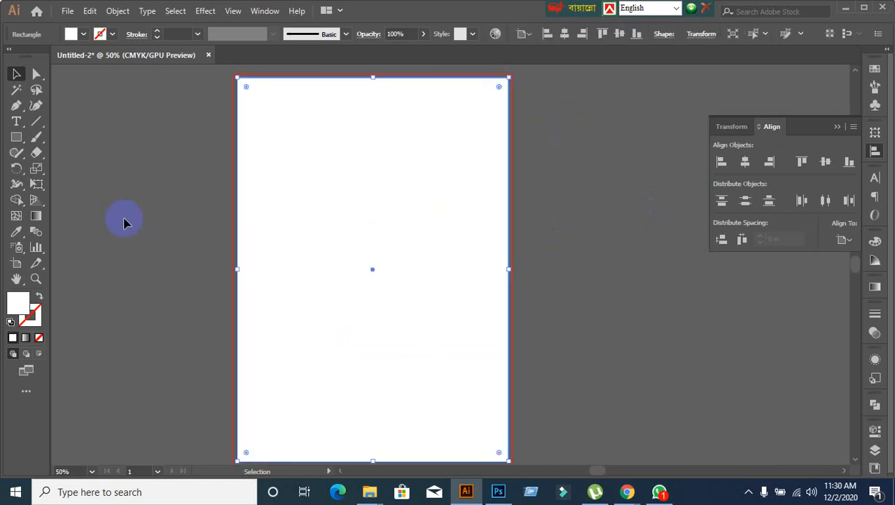
pyautogui.click(118, 10)
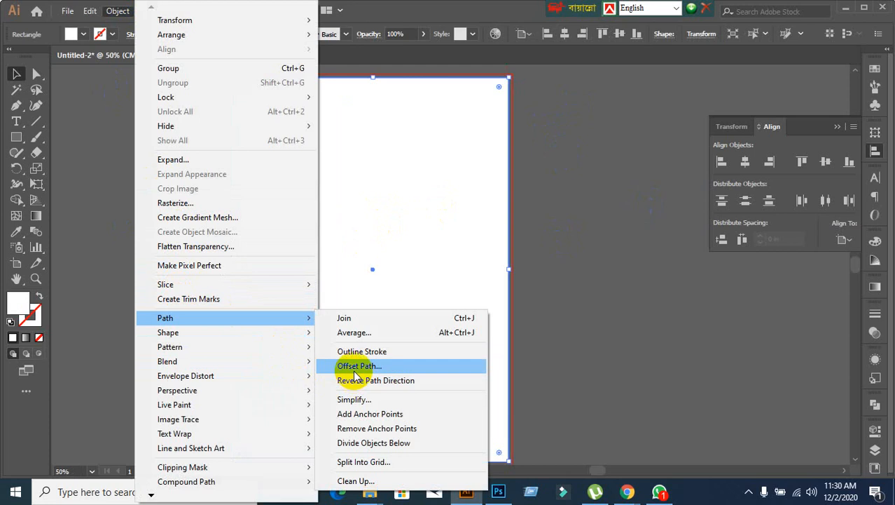
pyautogui.click(357, 366)
pyautogui.click(557, 262)
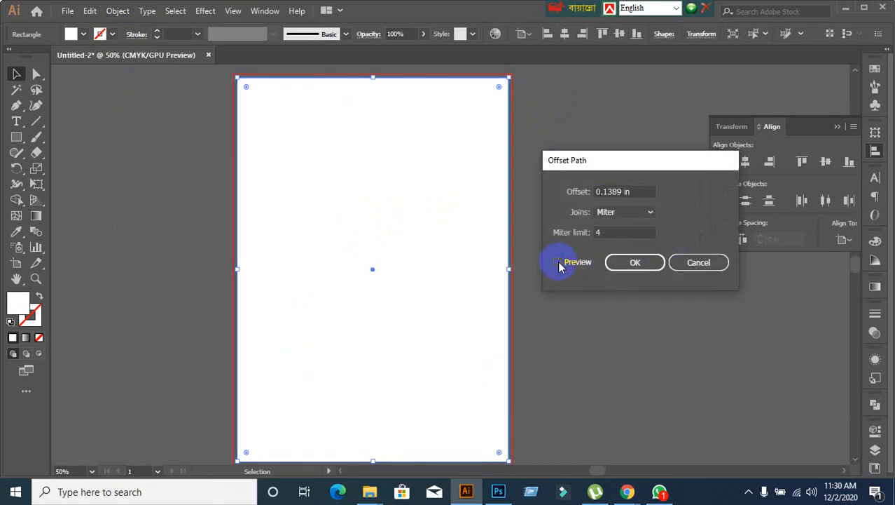
pyautogui.click(611, 191)
pyautogui.moveTo(611, 192); pyautogui.dragTo(541, 193)
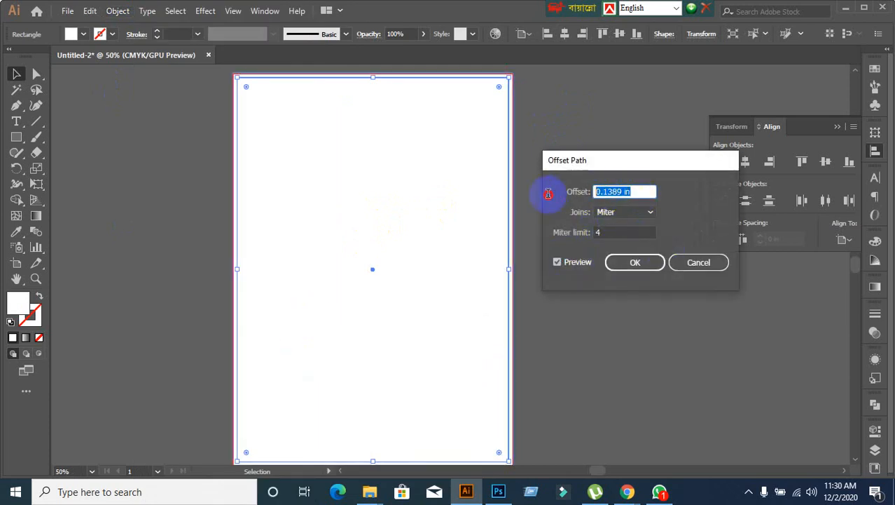
pyautogui.write('0.125')
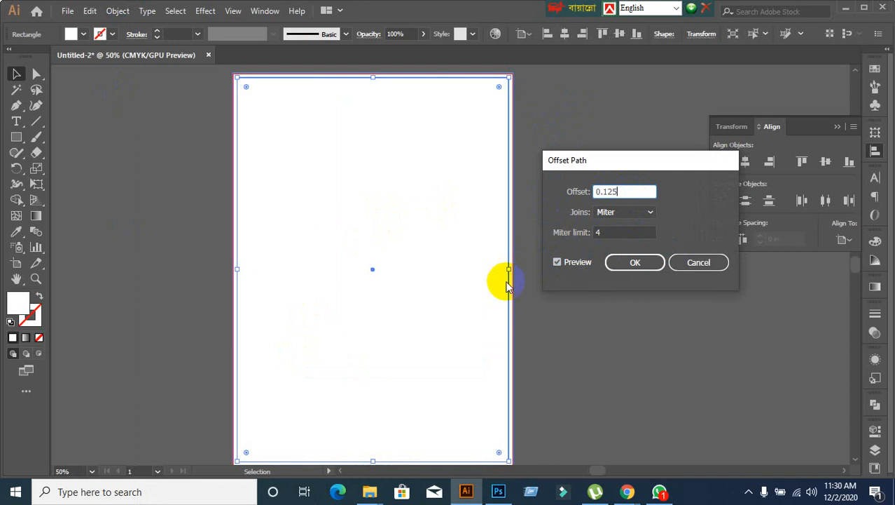
pyautogui.press('Return')
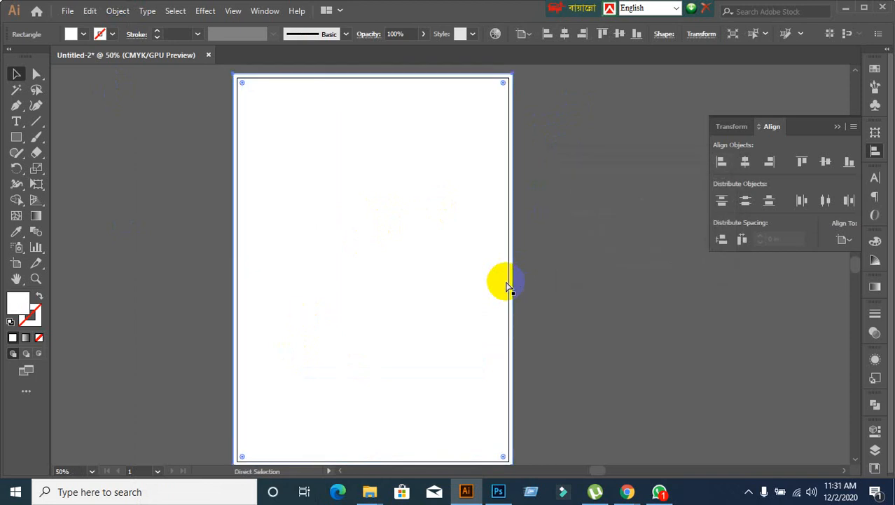
# Step: Try to offset the A4 rectangle's path outward by 0.5 in with miter joins
pyautogui.click(517, 268)
pyautogui.click(407, 286)
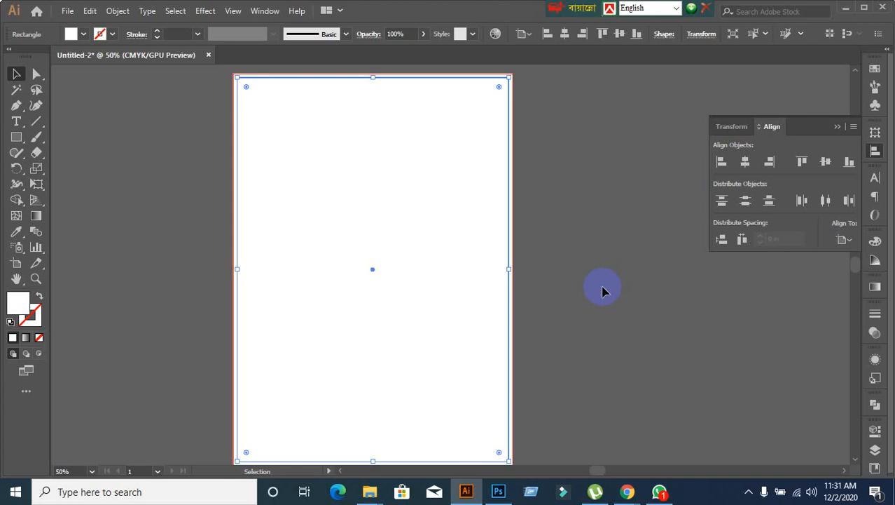
pyautogui.click(604, 290)
pyautogui.click(386, 266)
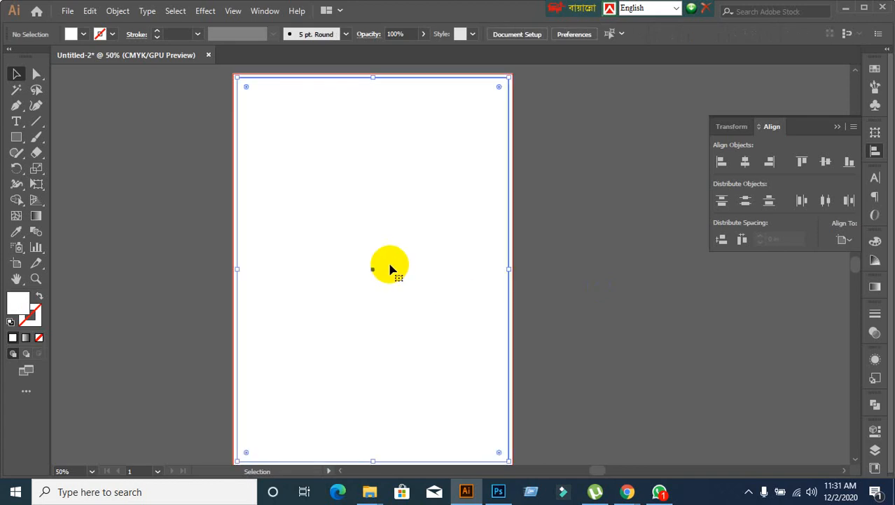
pyautogui.click(452, 258)
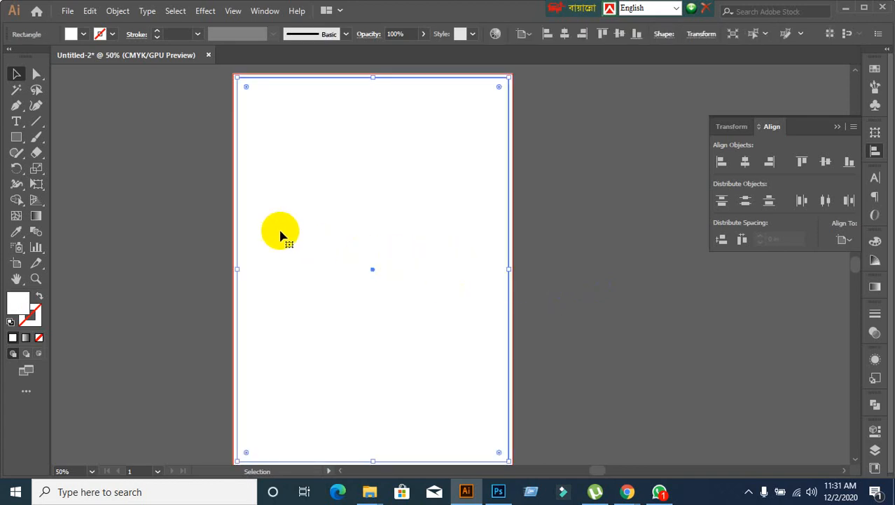
pyautogui.click(118, 10)
pyautogui.moveTo(155, 318)
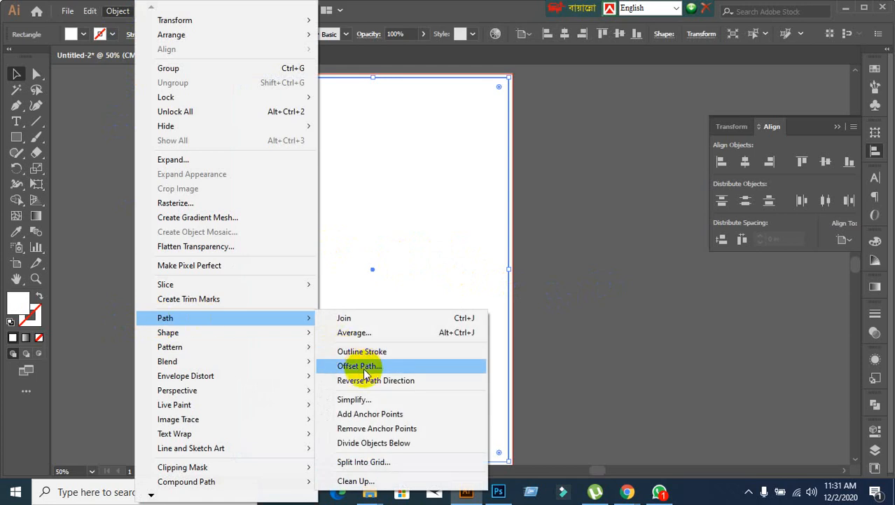
pyautogui.click(361, 366)
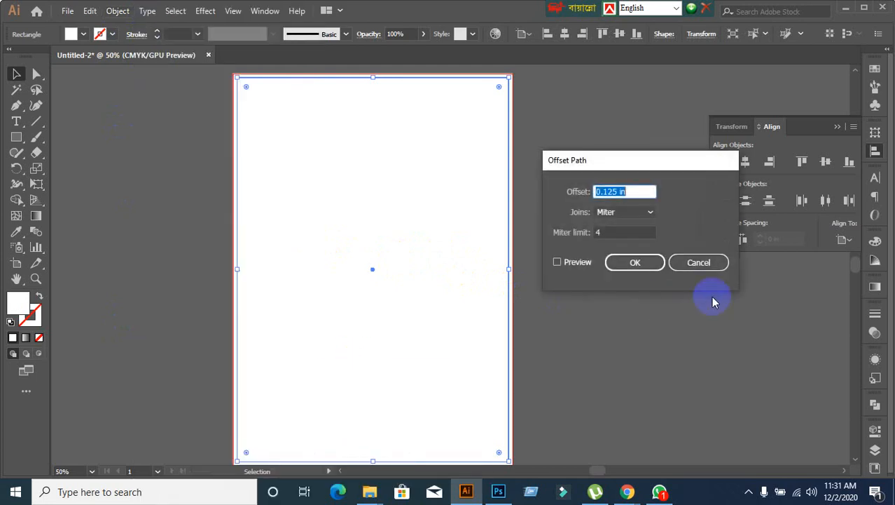
pyautogui.click(558, 261)
pyautogui.moveTo(635, 191); pyautogui.dragTo(597, 191)
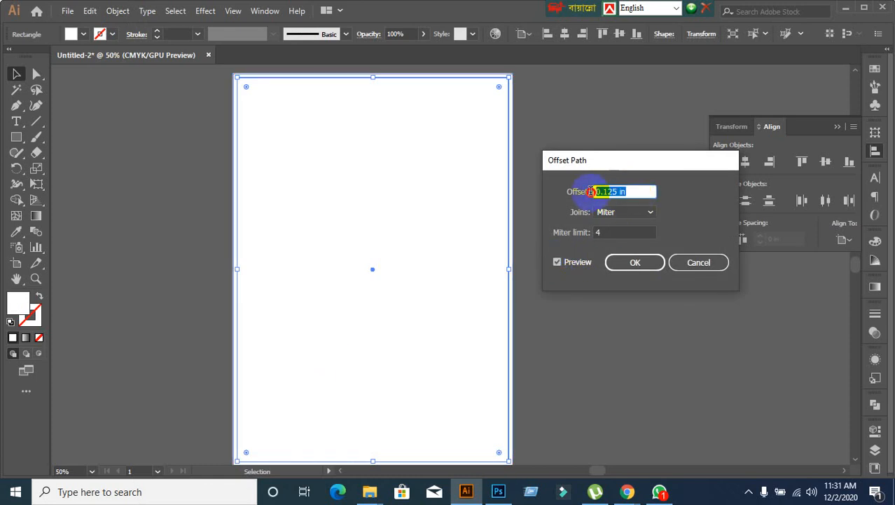
pyautogui.write('0.5')
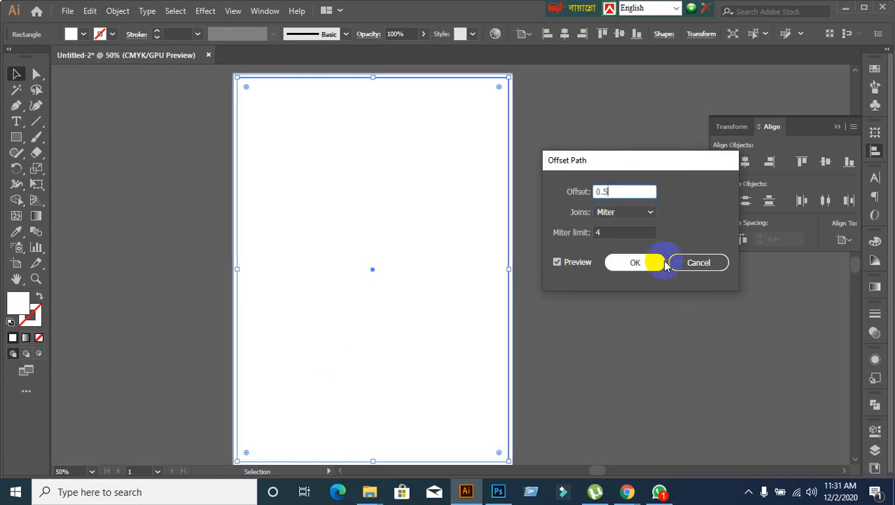
pyautogui.click(657, 264)
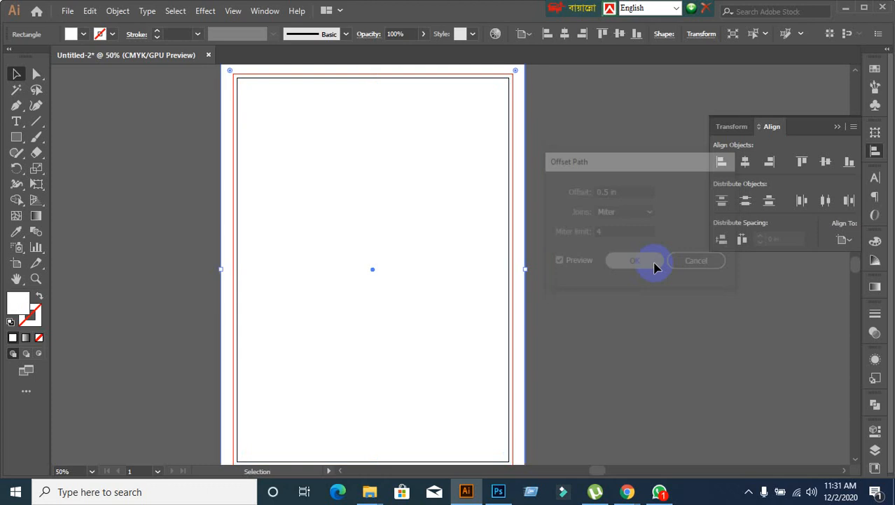
pyautogui.click(641, 298)
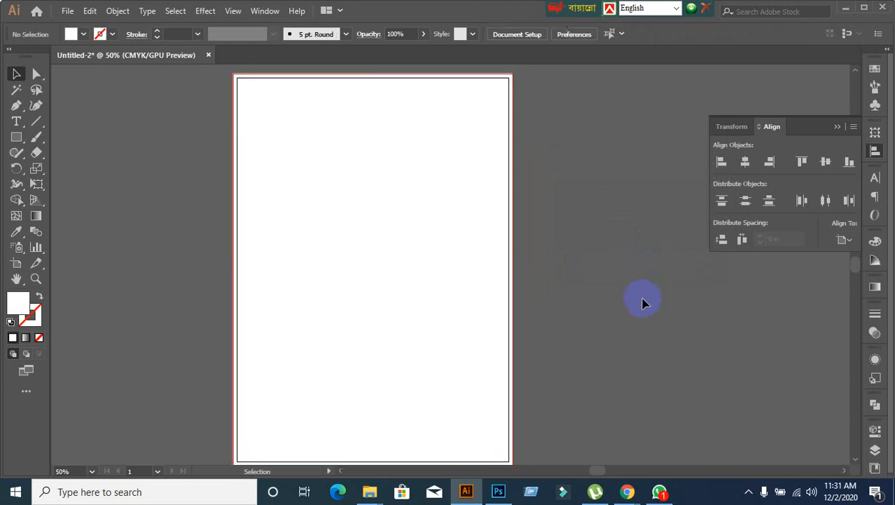
# Step: Offset the A4 rectangle's path inward by -0.5 in with miter joins to build the safe margin
pyautogui.click(265, 292)
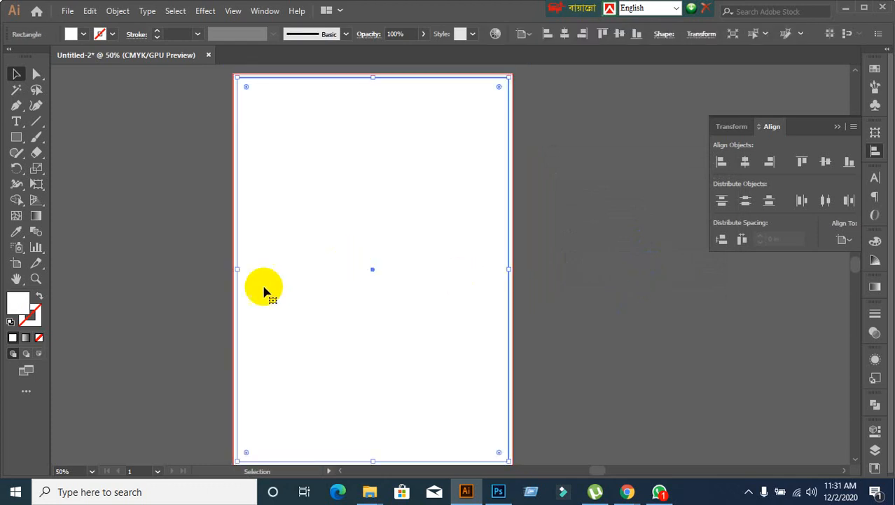
pyautogui.click(209, 296)
pyautogui.click(361, 310)
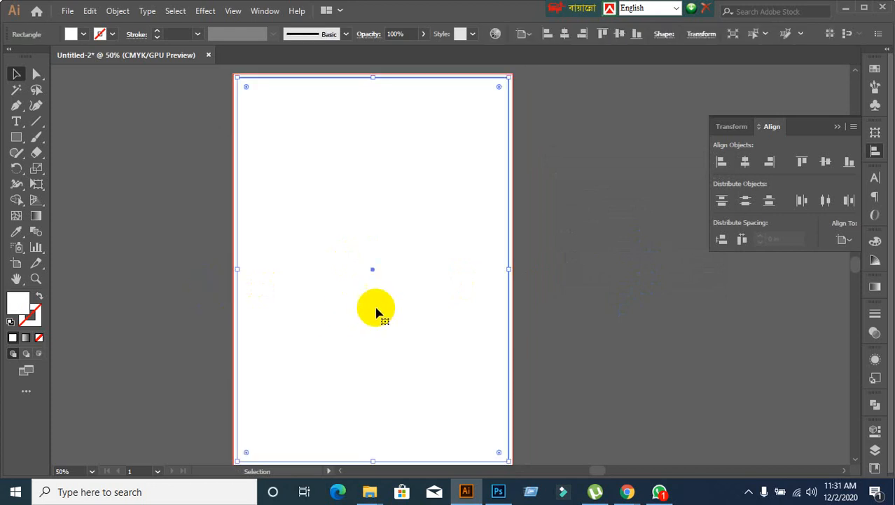
pyautogui.click(119, 11)
pyautogui.moveTo(180, 320)
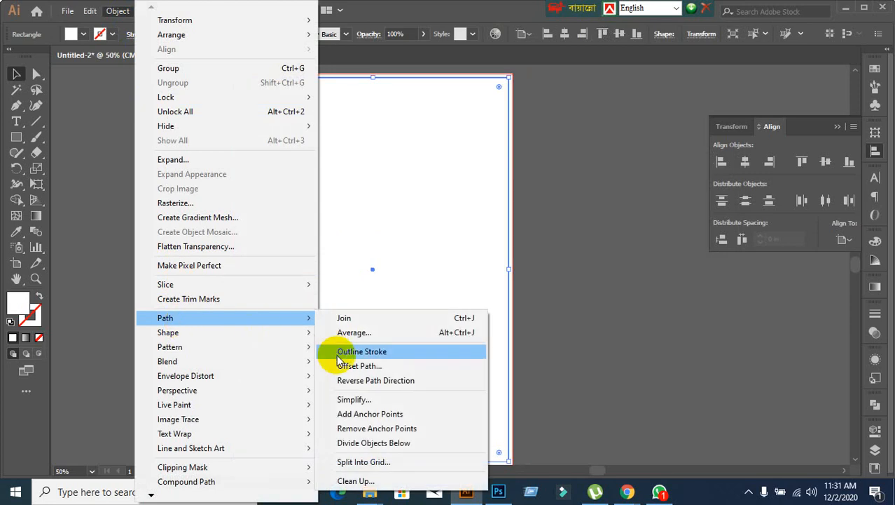
pyautogui.click(359, 365)
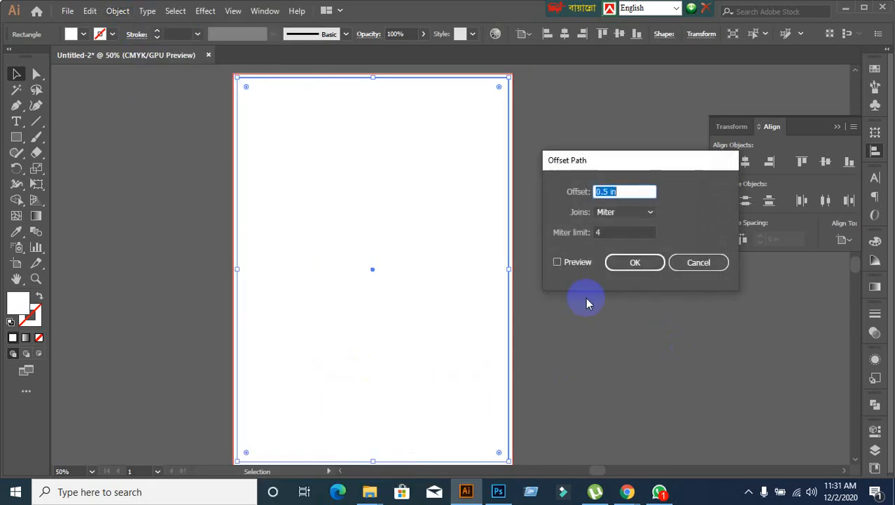
pyautogui.click(557, 261)
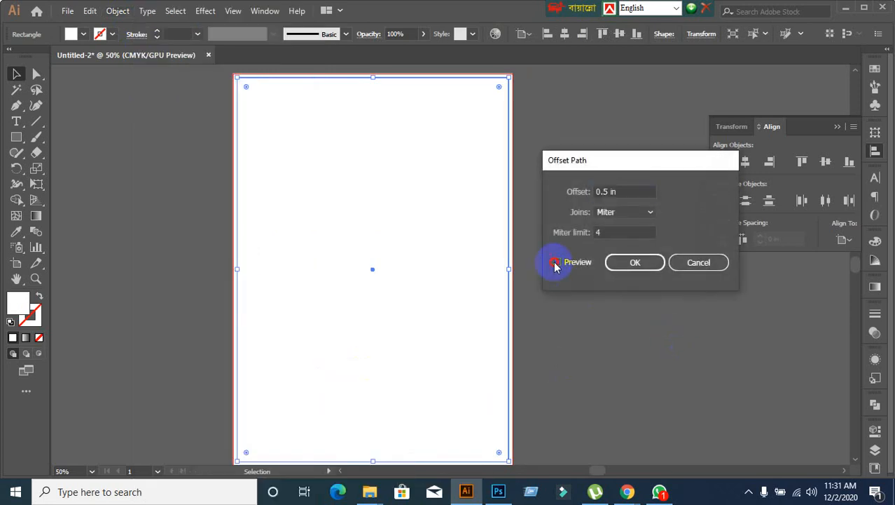
pyautogui.click(596, 192)
pyautogui.write('-')
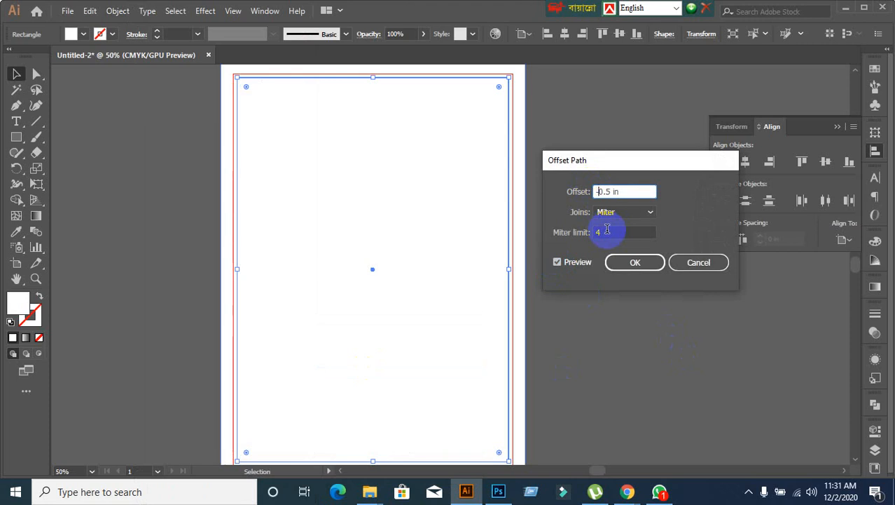
pyautogui.click(559, 263)
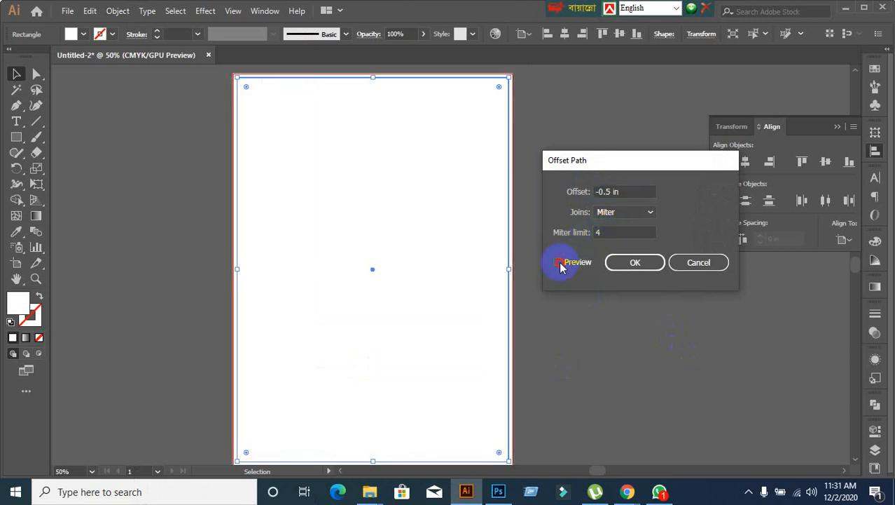
pyautogui.click(558, 262)
pyautogui.click(634, 266)
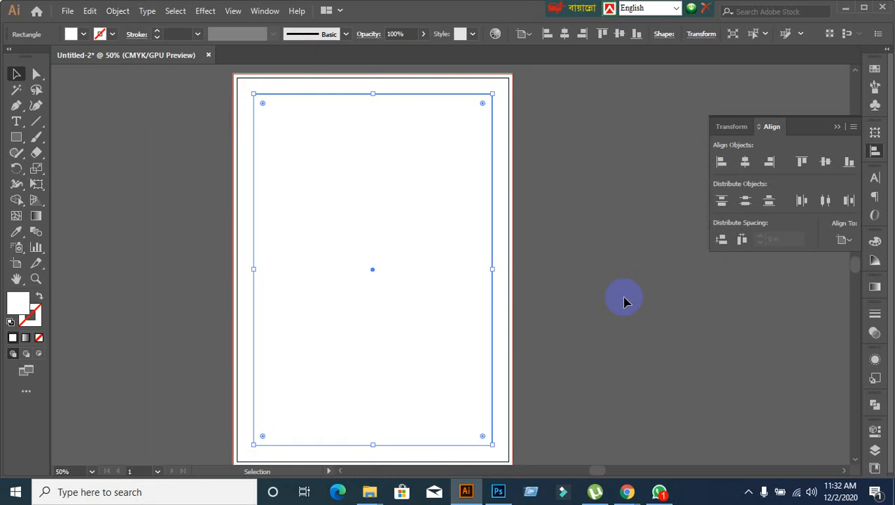
# Step: Select the A4 rectangle and the inner margin rectangle together, leaving out the bleed rectangle, and convert both into guides
pyautogui.click(626, 302)
pyautogui.moveTo(246, 87); pyautogui.dragTo(190, 279)
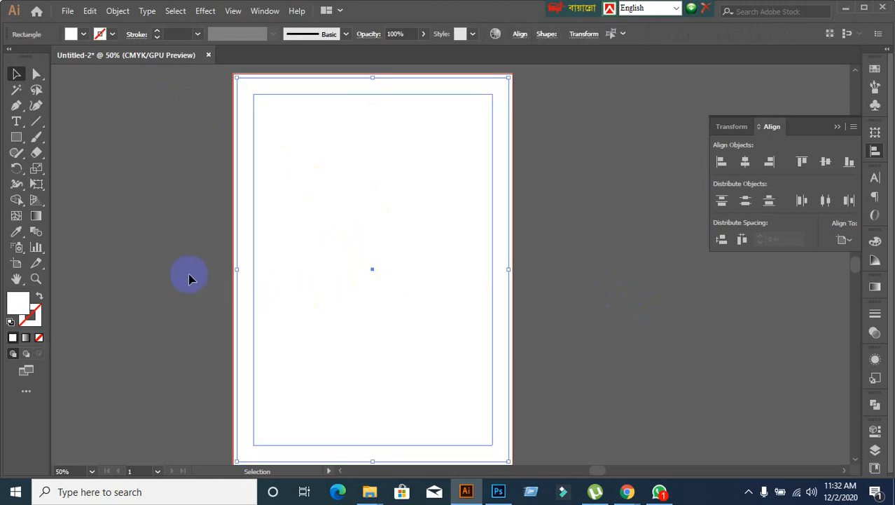
pyautogui.click(187, 273)
pyautogui.moveTo(182, 174); pyautogui.dragTo(393, 340)
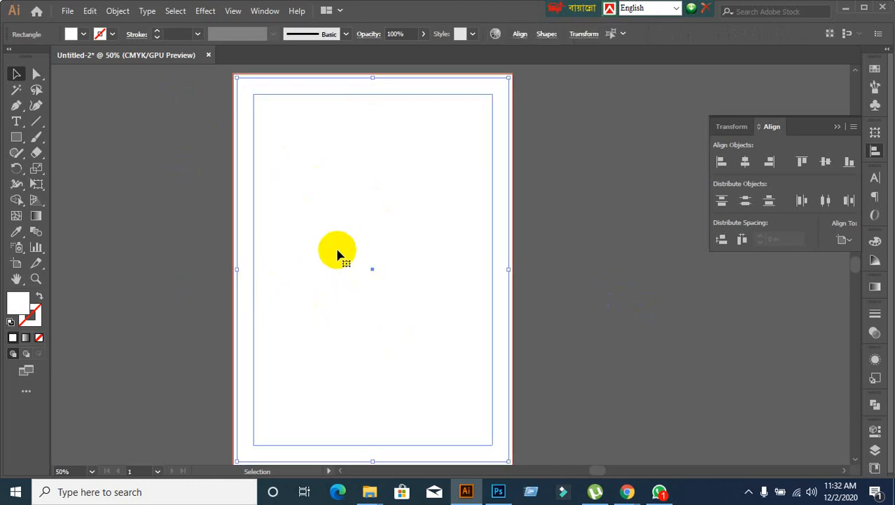
pyautogui.click(206, 286)
pyautogui.moveTo(213, 178); pyautogui.dragTo(239, 305)
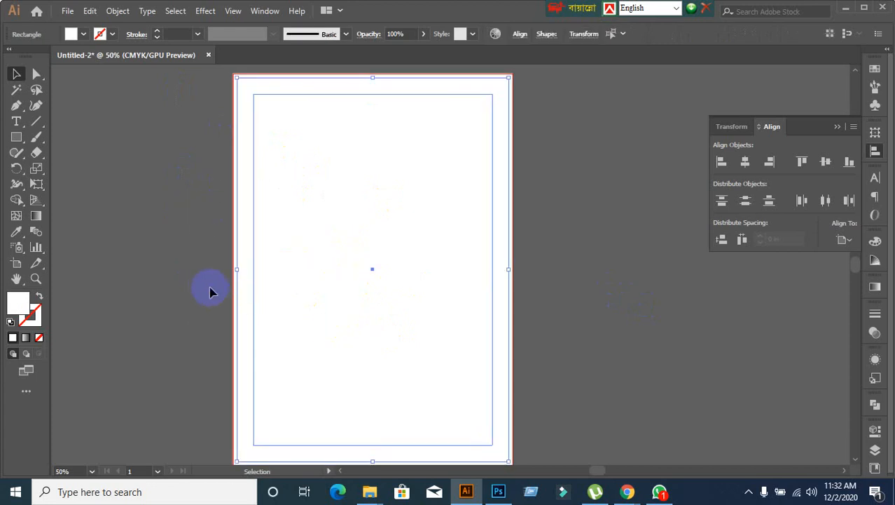
pyautogui.click(194, 227)
pyautogui.moveTo(239, 130); pyautogui.dragTo(310, 300)
pyautogui.rightClick(325, 177)
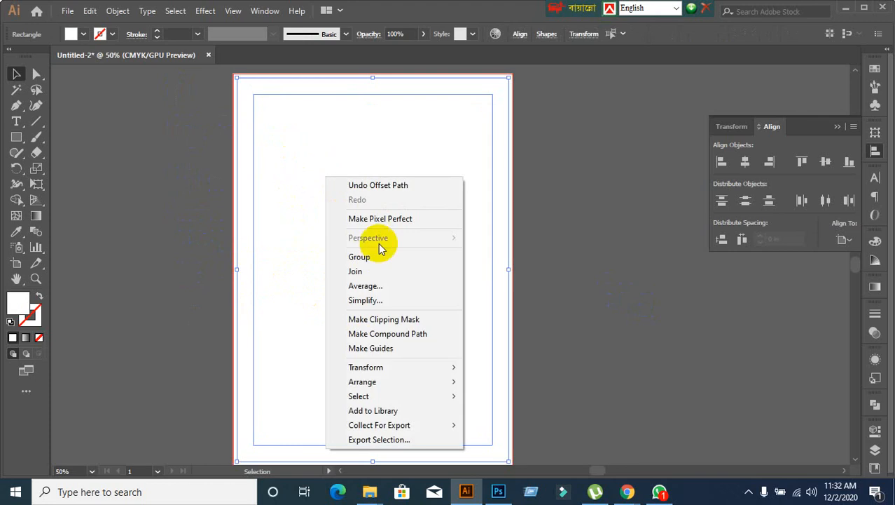
pyautogui.click(388, 349)
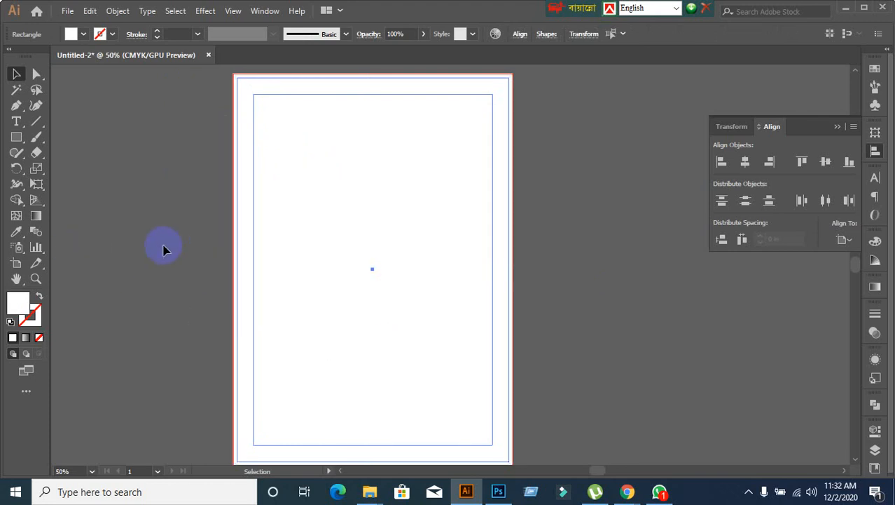
# Step: Lock the guides made from the A4 rectangle and the inner margin rectangle
pyautogui.scroll(1, 143, 242)
pyautogui.rightClick(305, 237)
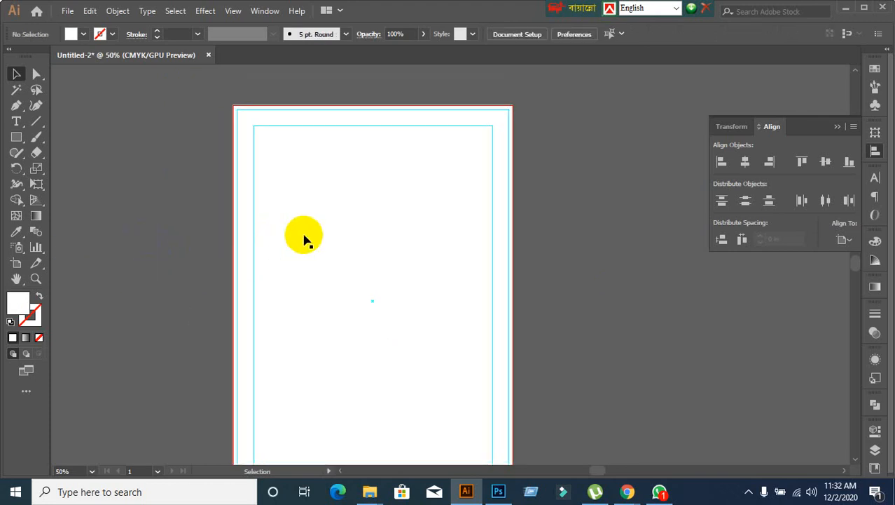
pyautogui.click(176, 230)
pyautogui.rightClick(323, 234)
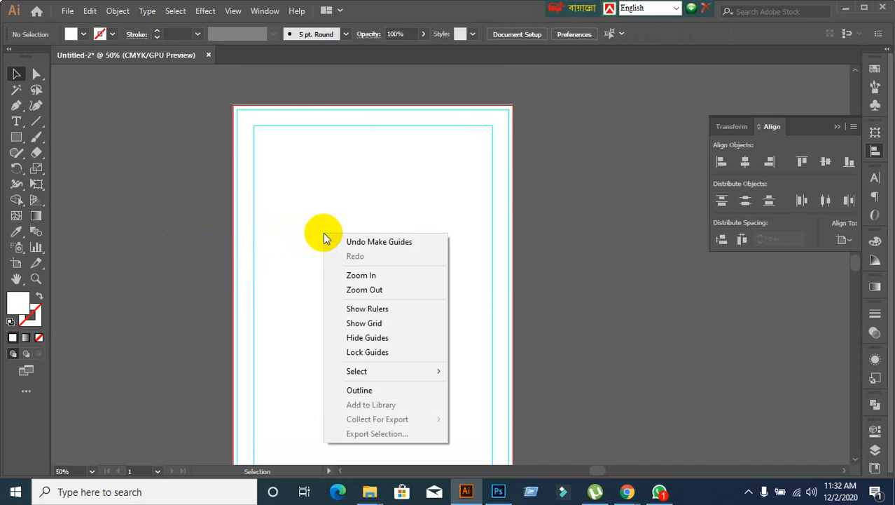
pyautogui.click(389, 352)
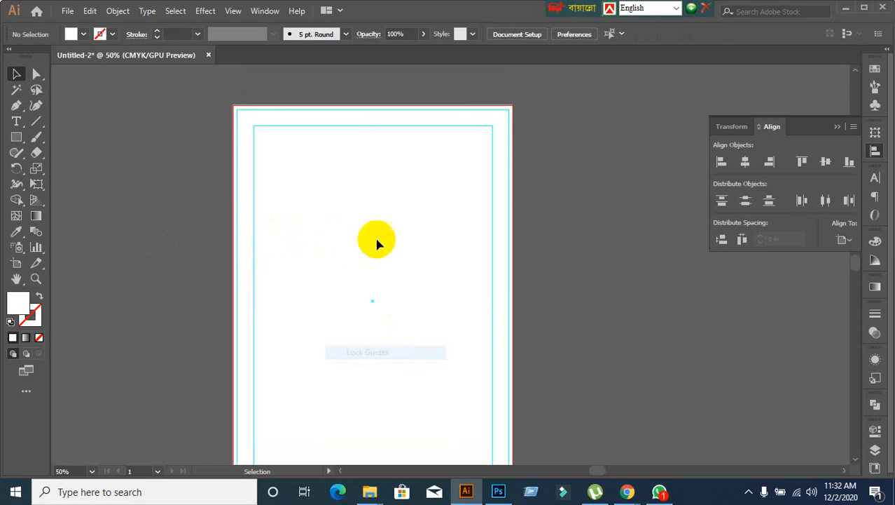
# Step: Choose the privew2 image from the Desktop for placing, with the Link option turned off so it is embedded
pyautogui.scroll(-2, 338, 275)
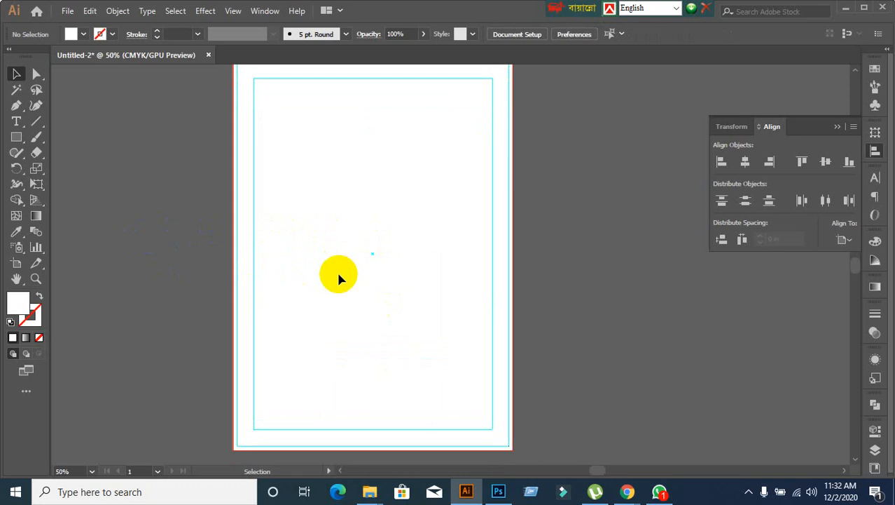
pyautogui.click(67, 9)
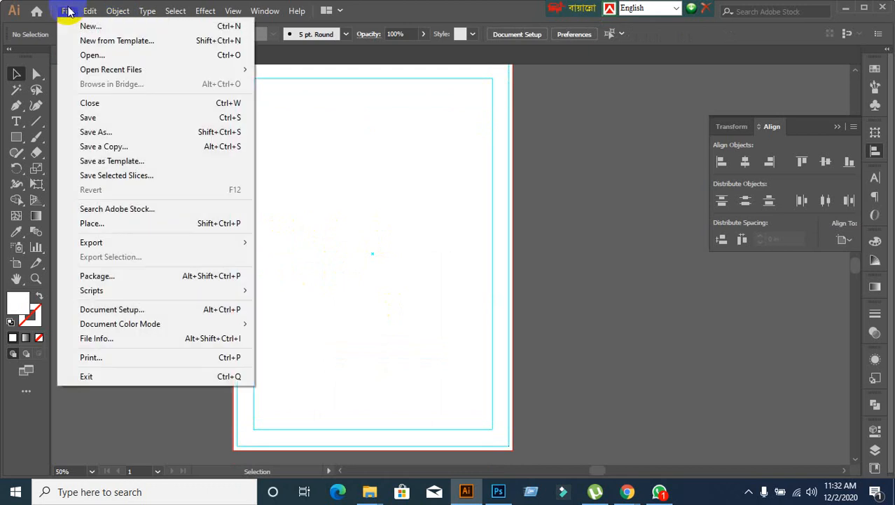
pyautogui.click(98, 223)
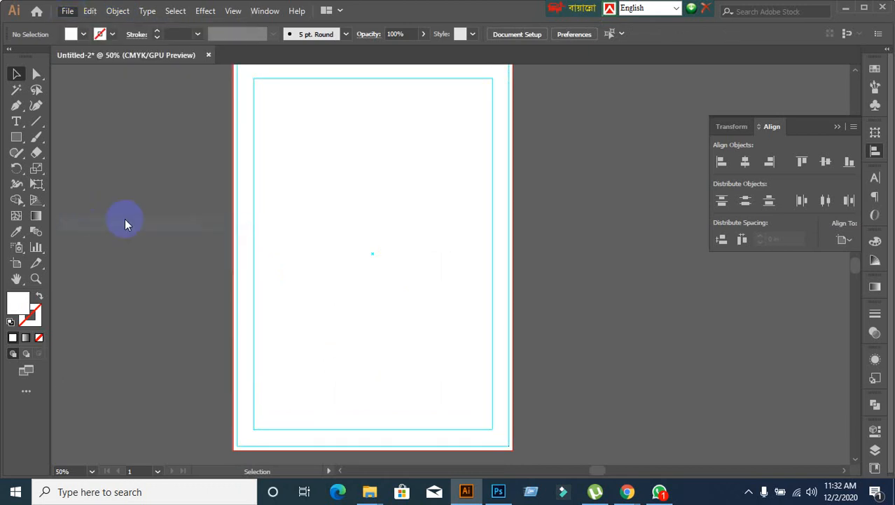
pyautogui.scroll(-8, 249, 203)
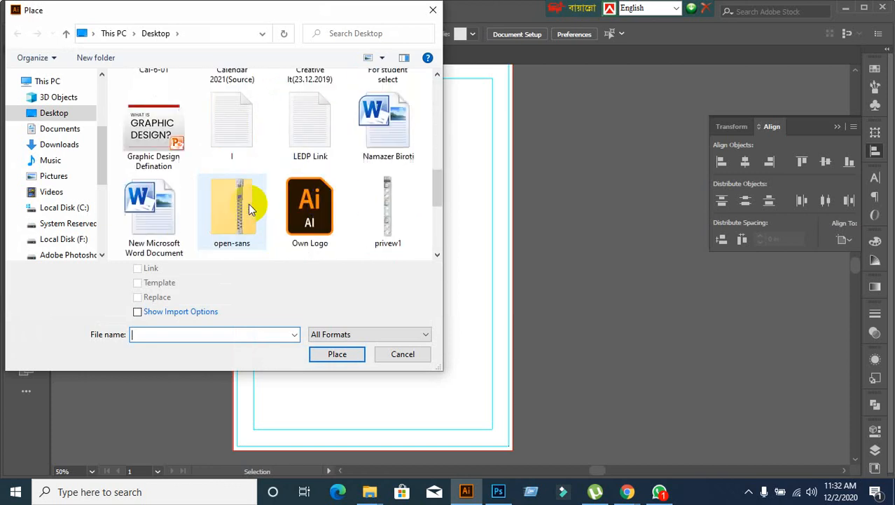
pyautogui.scroll(2, 266, 212)
pyautogui.scroll(-2, 272, 219)
pyautogui.click(155, 130)
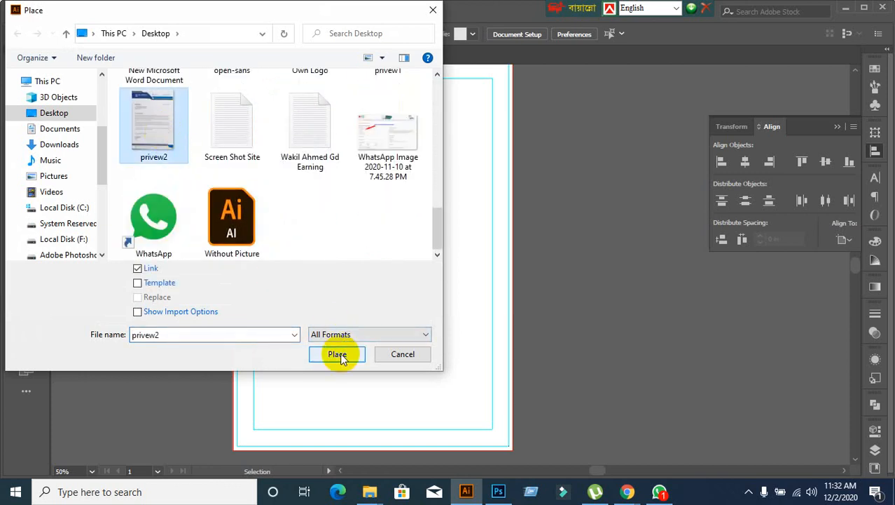
pyautogui.click(137, 268)
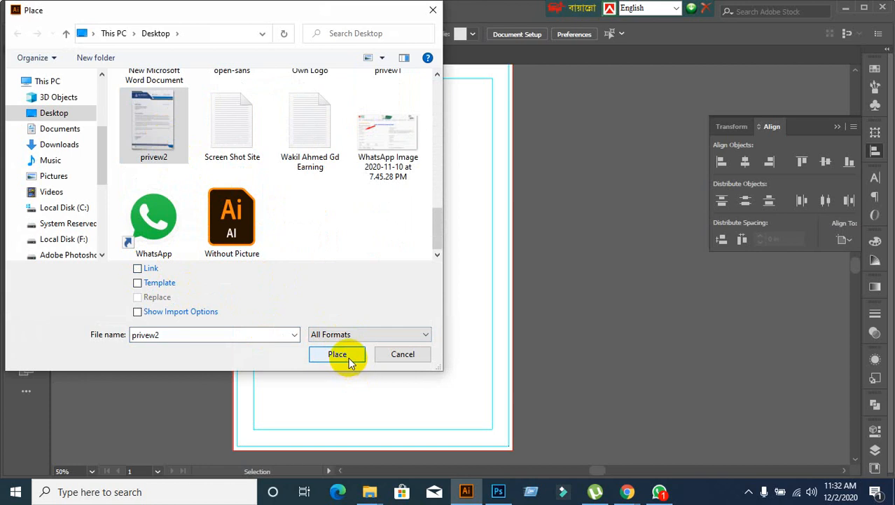
pyautogui.click(348, 360)
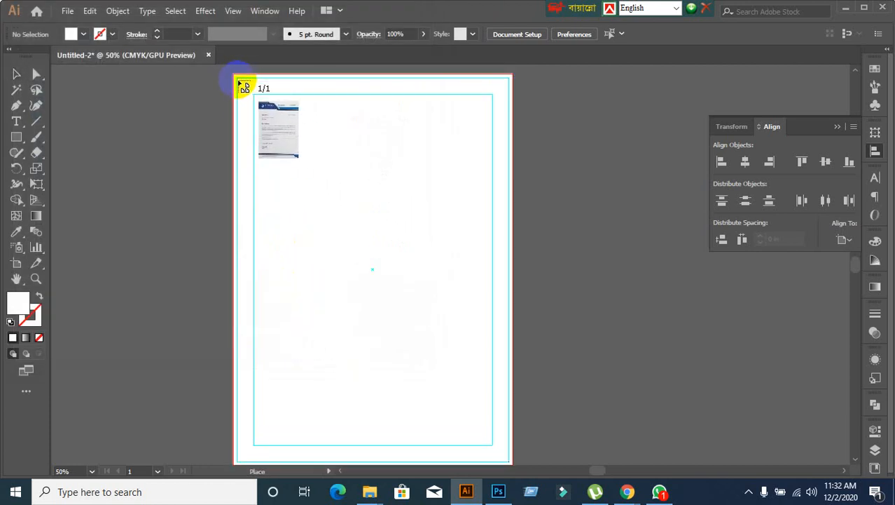
# Step: Place the letterhead image over the A4 guide area and stretch its right edge out to the A4 guide
pyautogui.moveTo(239, 80); pyautogui.dragTo(520, 465)
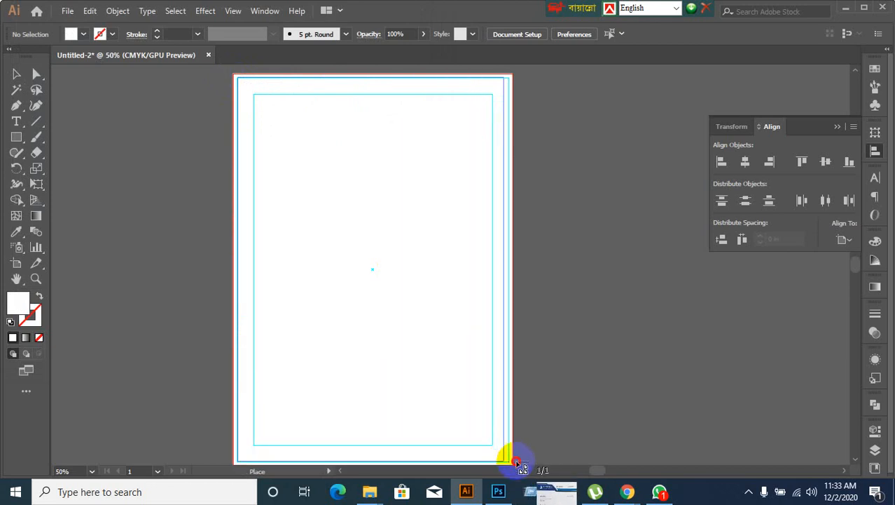
pyautogui.moveTo(520, 465); pyautogui.dragTo(504, 459)
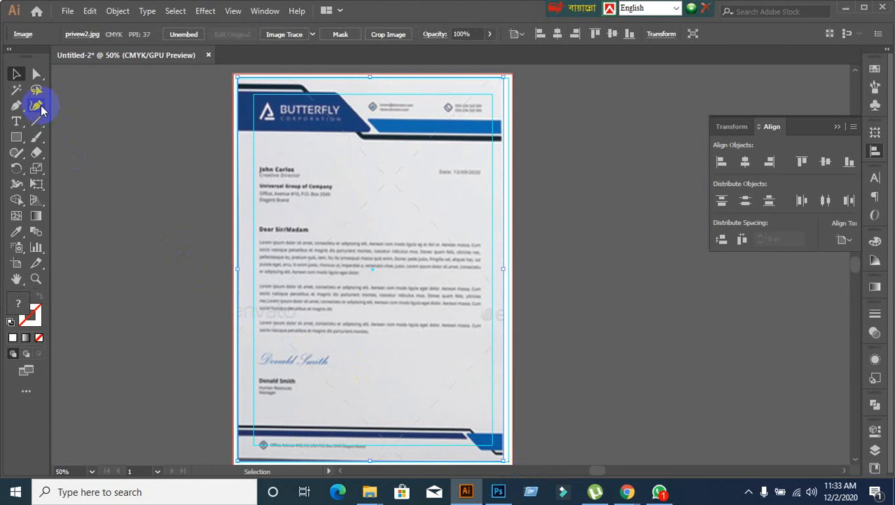
pyautogui.click(16, 73)
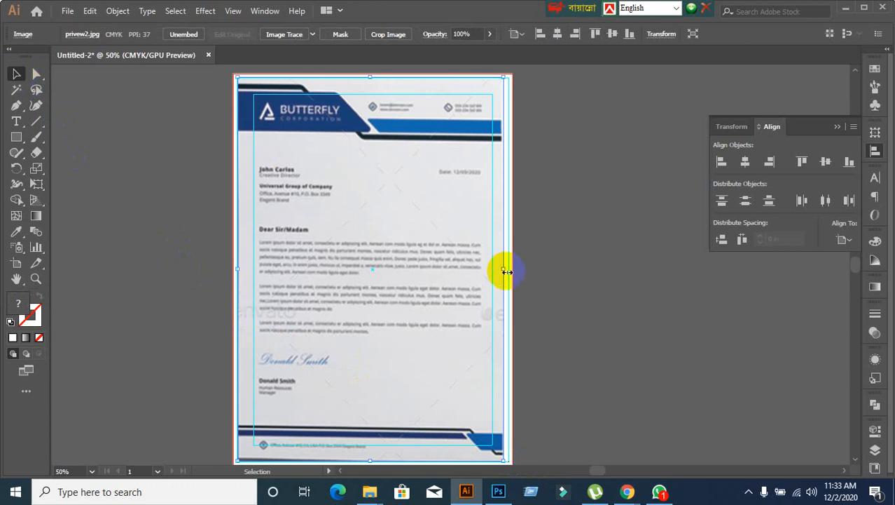
pyautogui.moveTo(507, 271); pyautogui.dragTo(516, 271)
pyautogui.click(668, 342)
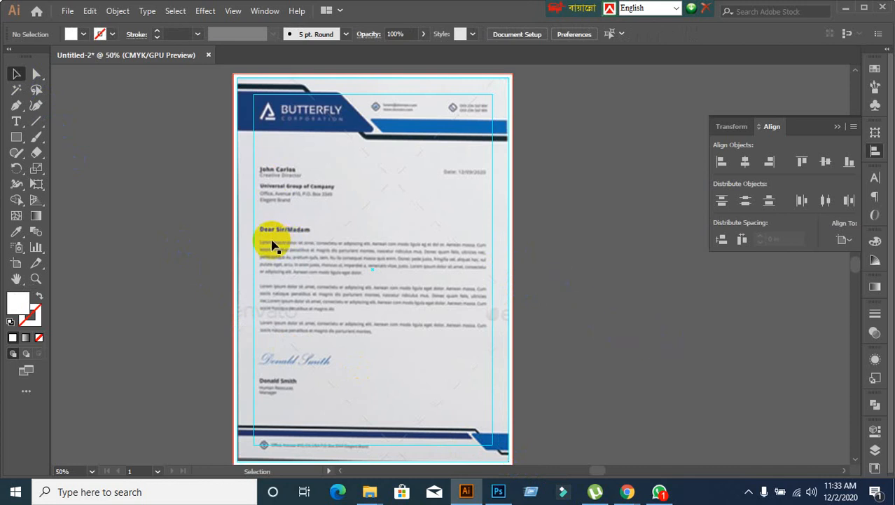
# Step: Select the placed letterhead image and lock it as a tracing reference
pyautogui.scroll(2, 274, 245)
pyautogui.scroll(-2, 273, 245)
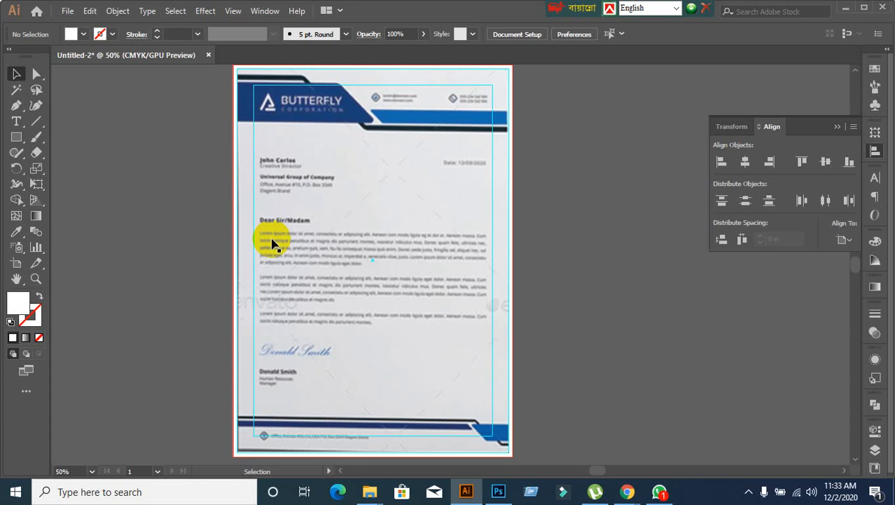
pyautogui.click(363, 245)
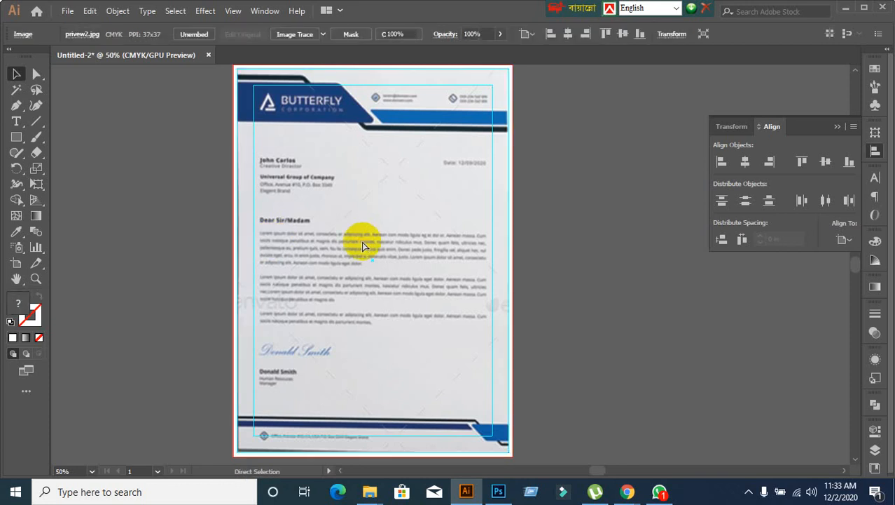
pyautogui.click(321, 245)
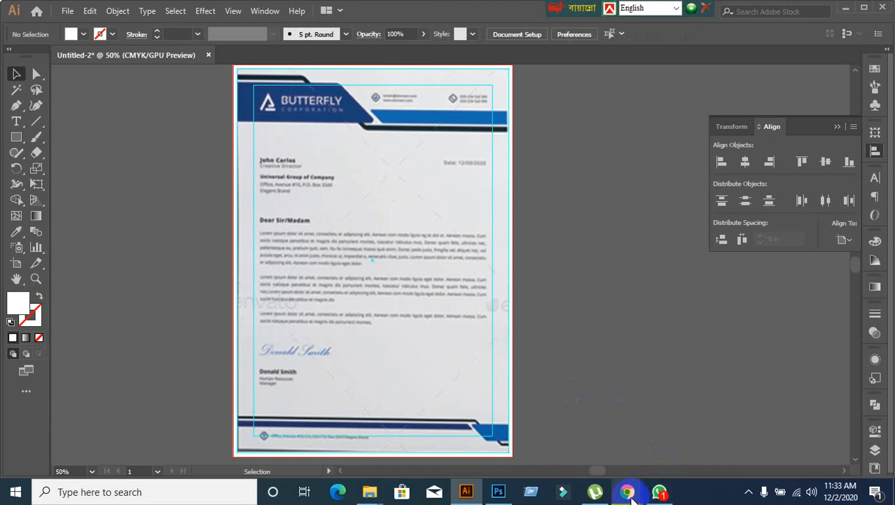
# Step: Switch to the Google Meet call in Chrome and admit the person waiting to join
pyautogui.moveTo(629, 494)
pyautogui.click(580, 464)
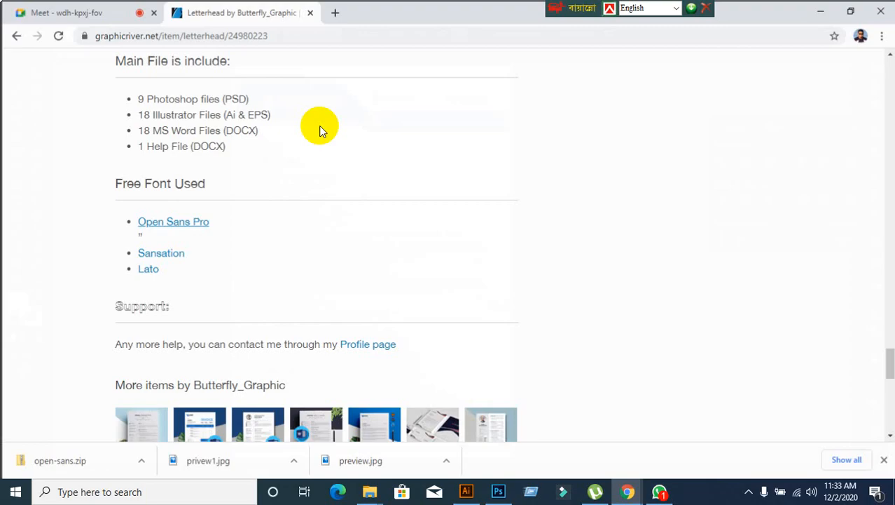
pyautogui.click(75, 13)
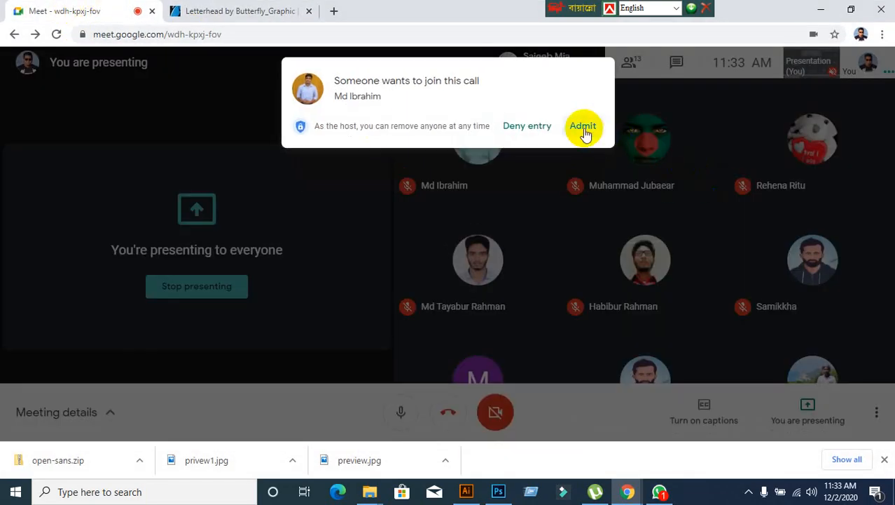
pyautogui.click(584, 132)
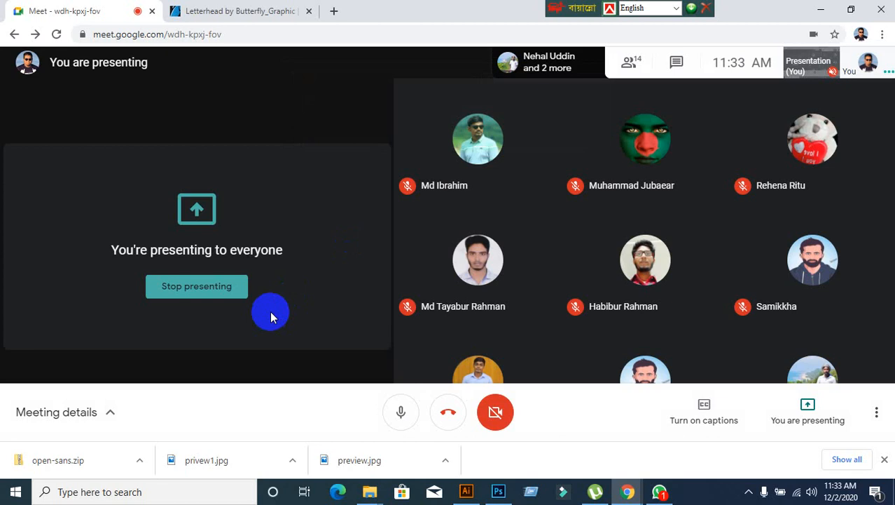
# Step: Look through the list of people in the call and close it again
pyautogui.click(630, 64)
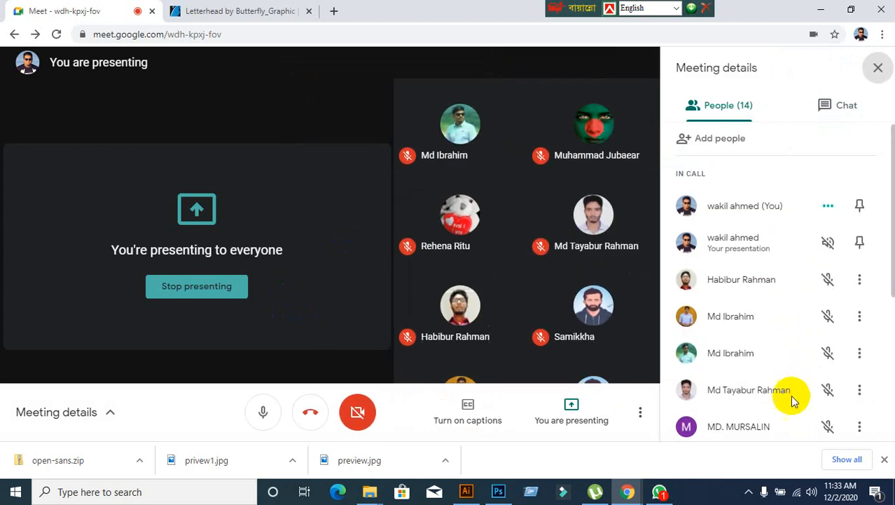
pyautogui.scroll(-1, 795, 423)
pyautogui.scroll(-3, 795, 422)
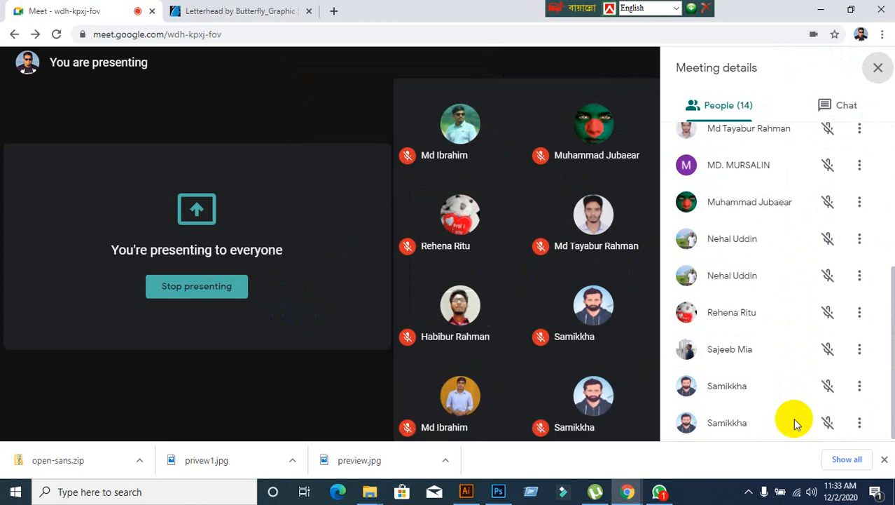
pyautogui.scroll(5, 796, 423)
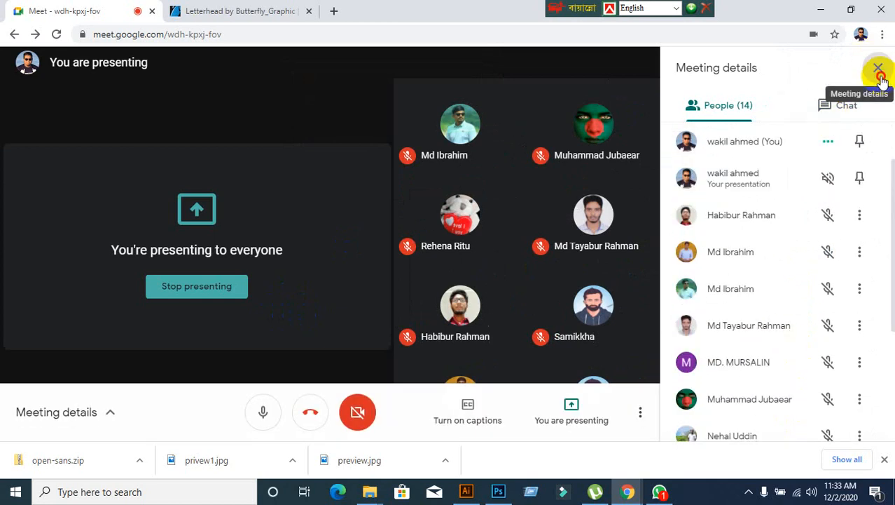
pyautogui.click(880, 74)
# Step: Switch back to Illustrator and examine the reference letterhead's header shapes, logo, contact details and overall layout against the guides
pyautogui.click(466, 491)
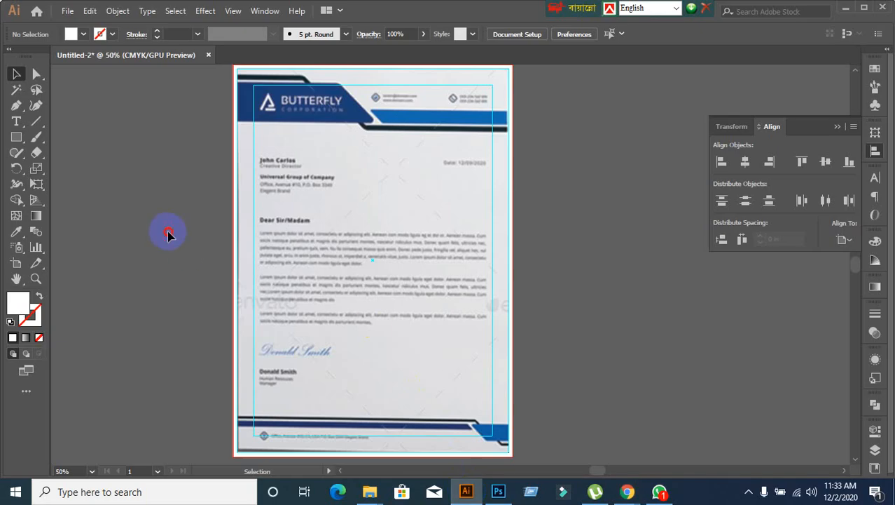
pyautogui.scroll(1, 570, 335)
pyautogui.scroll(-1, 571, 339)
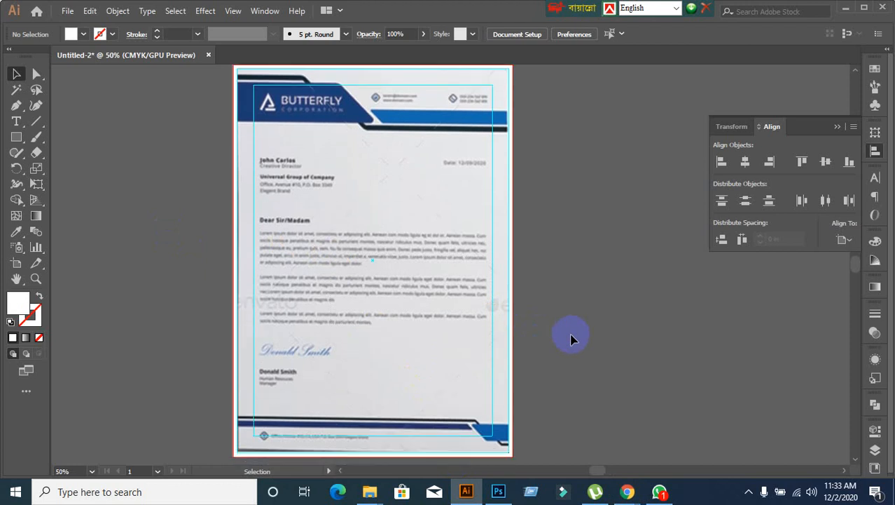
pyautogui.scroll(5, 344, 186)
pyautogui.scroll(-3, 356, 238)
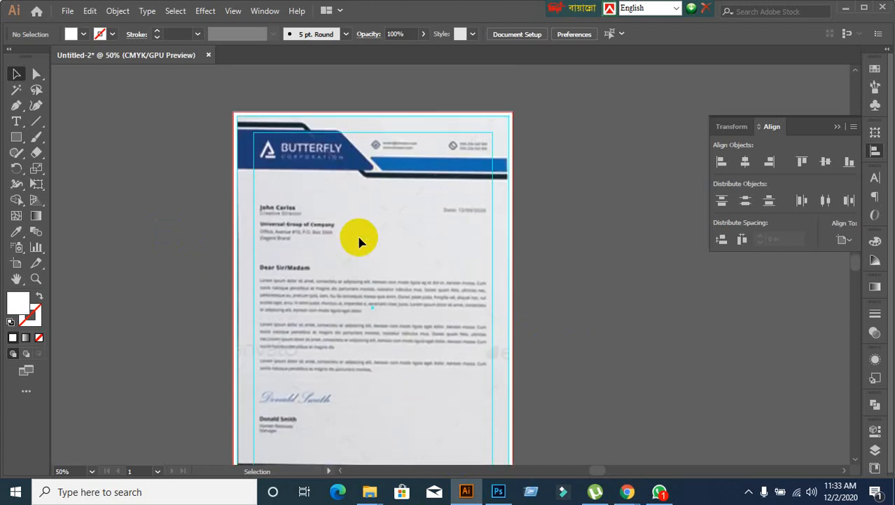
pyautogui.scroll(2, 327, 141)
pyautogui.scroll(1, 213, 160)
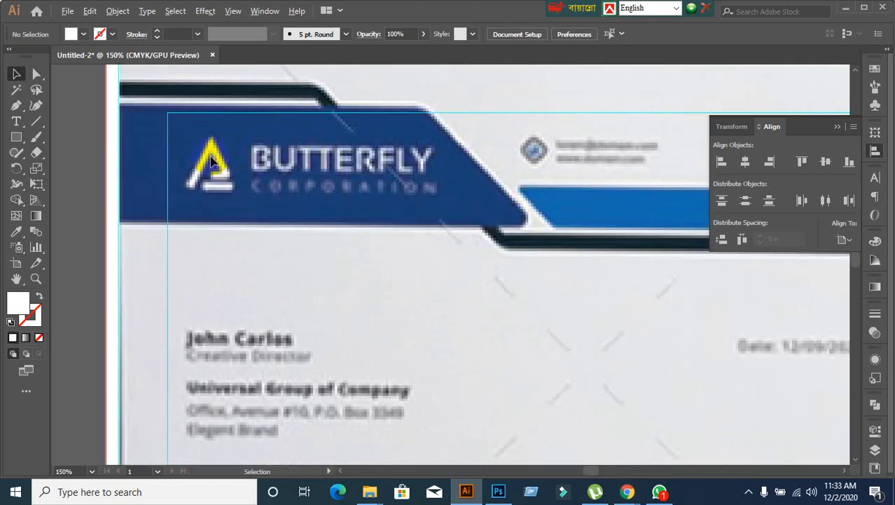
pyautogui.scroll(-1, 544, 195)
pyautogui.moveTo(579, 204); pyautogui.dragTo(443, 206)
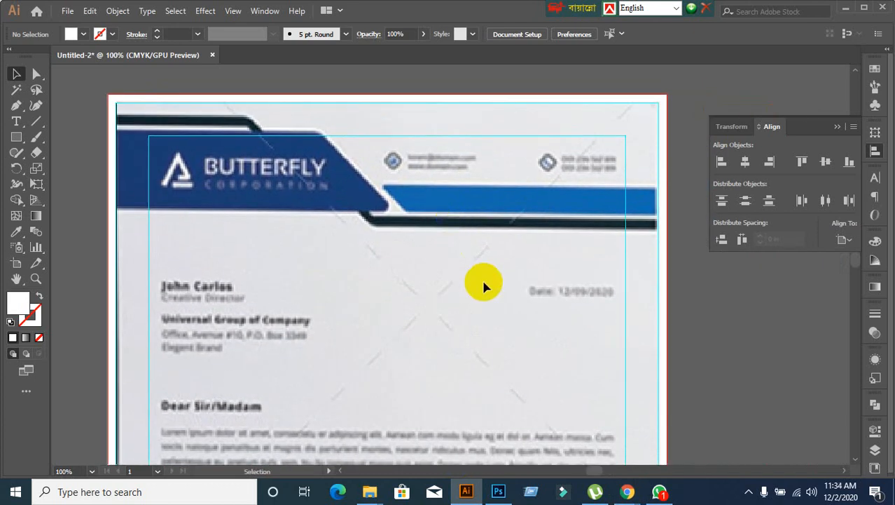
pyautogui.scroll(-4, 482, 280)
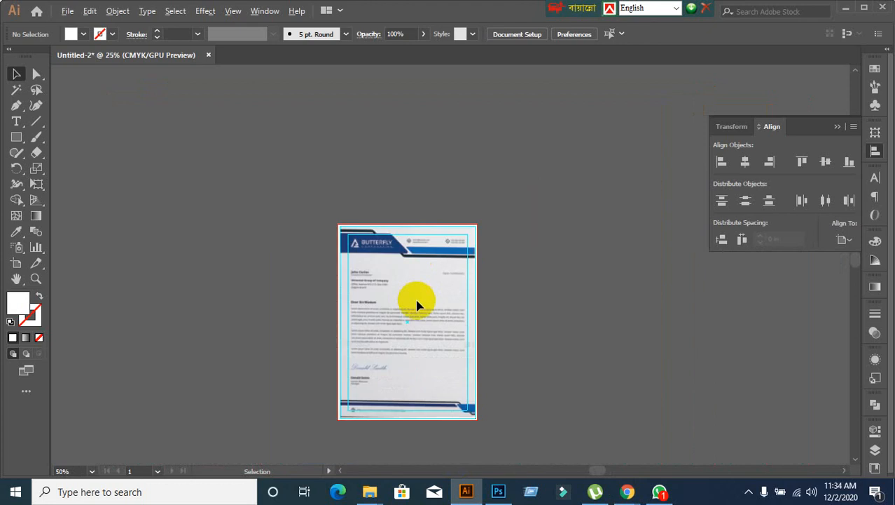
pyautogui.moveTo(421, 337); pyautogui.dragTo(413, 265)
pyautogui.scroll(2, 402, 232)
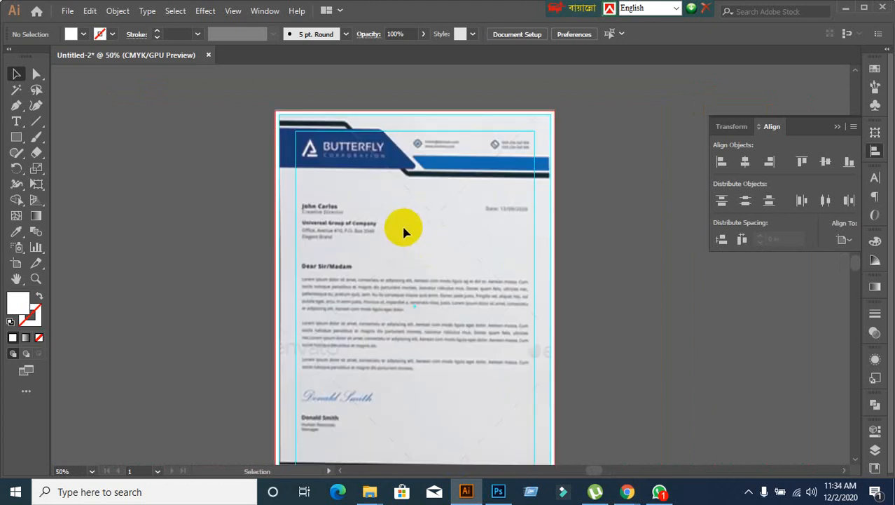
pyautogui.scroll(-1, 403, 229)
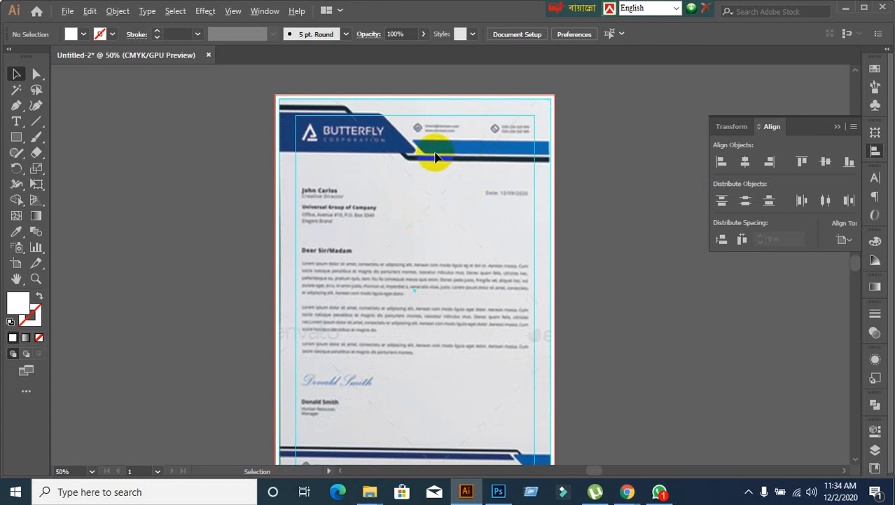
pyautogui.scroll(1, 433, 153)
pyautogui.scroll(-1, 434, 153)
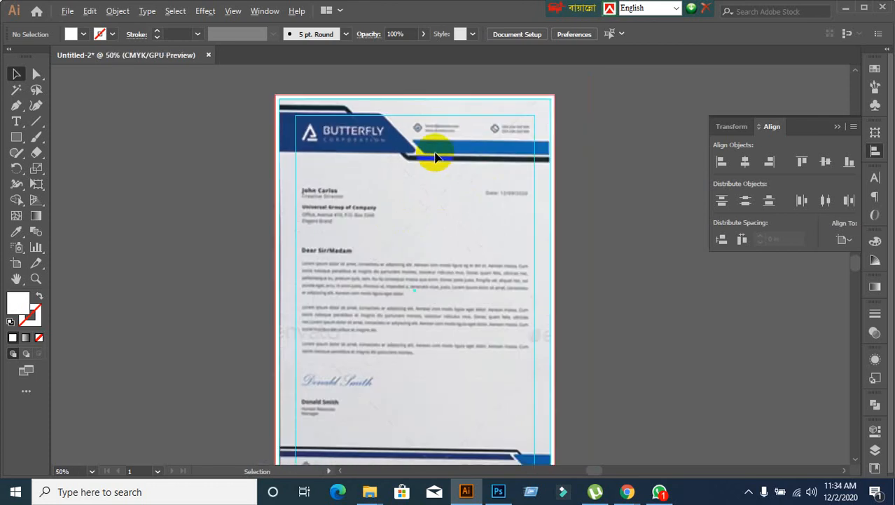
# Step: Minimize the Illustrator and Chrome windows and bring up the Google Meet call again to check it
pyautogui.click(844, 11)
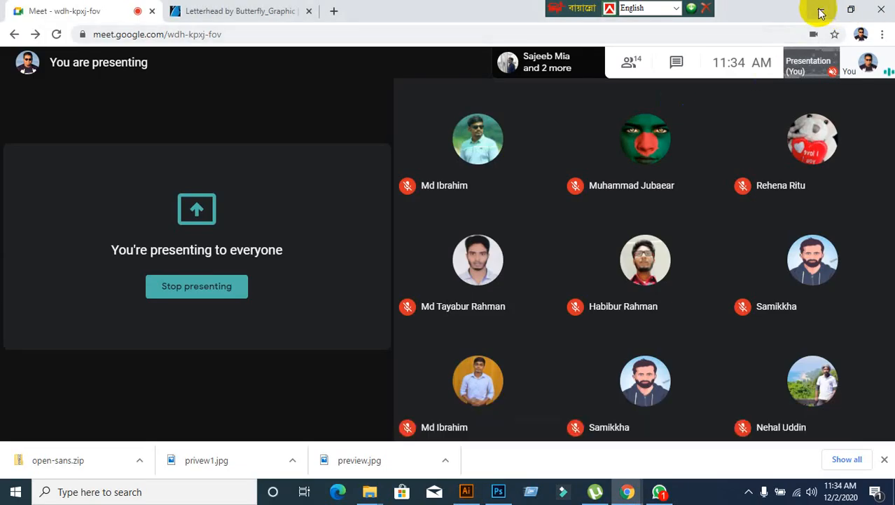
pyautogui.click(821, 13)
pyautogui.click(880, 9)
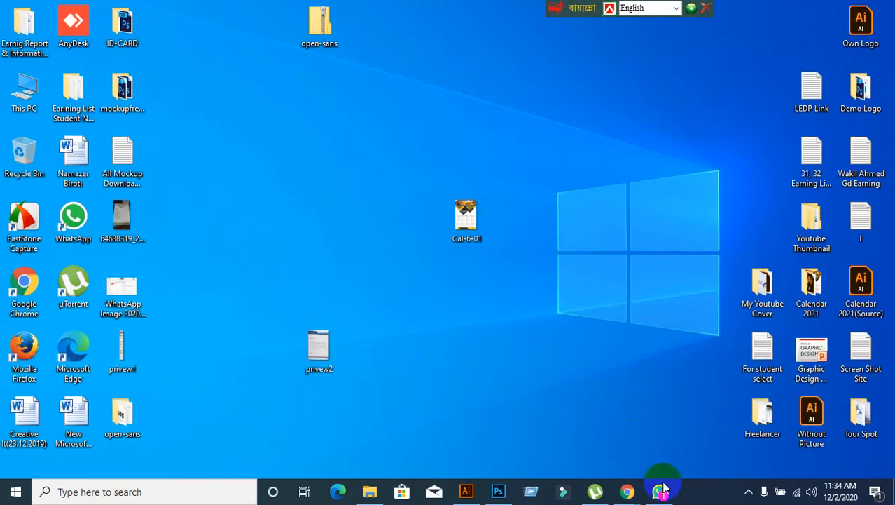
pyautogui.moveTo(628, 491)
pyautogui.click(567, 436)
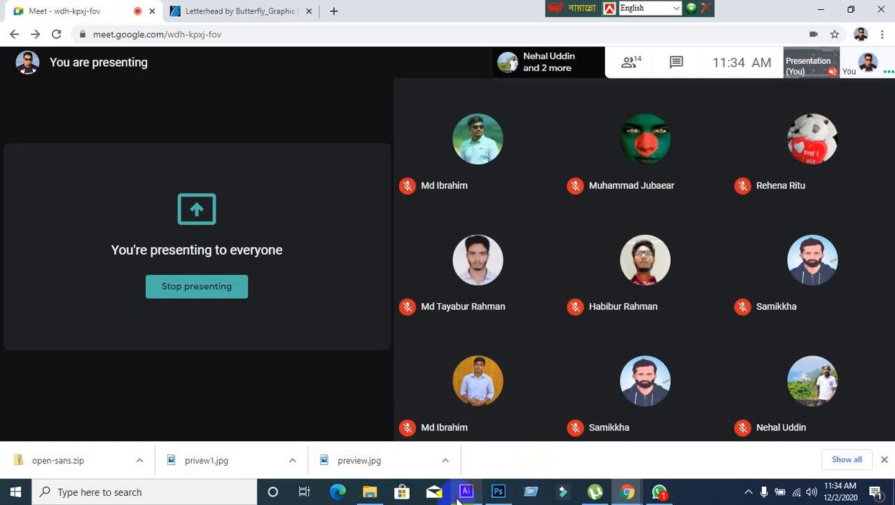
# Step: Switch back to Illustrator and examine the reference letterhead's full page and its header artwork up close
pyautogui.click(466, 491)
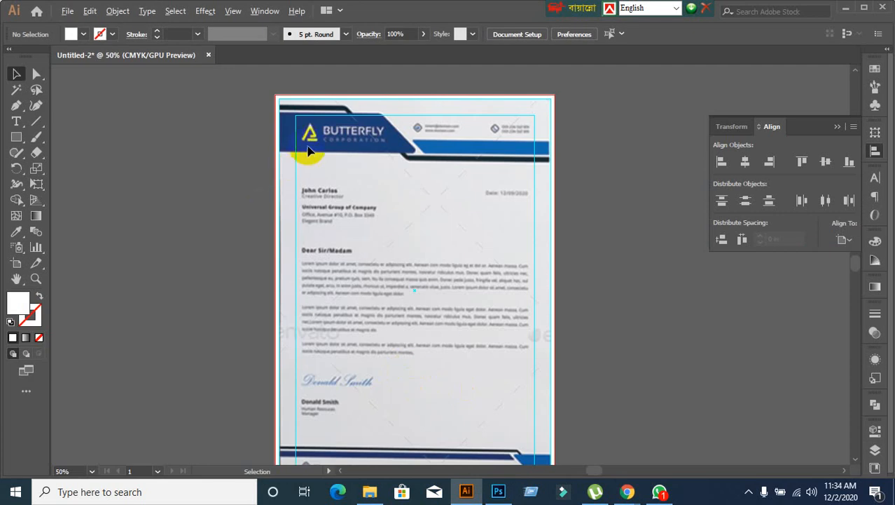
pyautogui.scroll(-1, 421, 295)
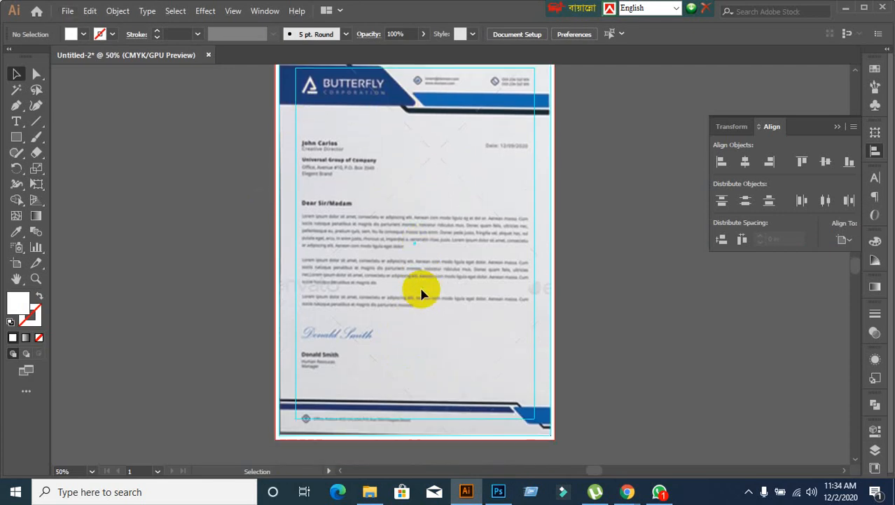
pyautogui.scroll(1, 417, 192)
pyautogui.scroll(2, 382, 152)
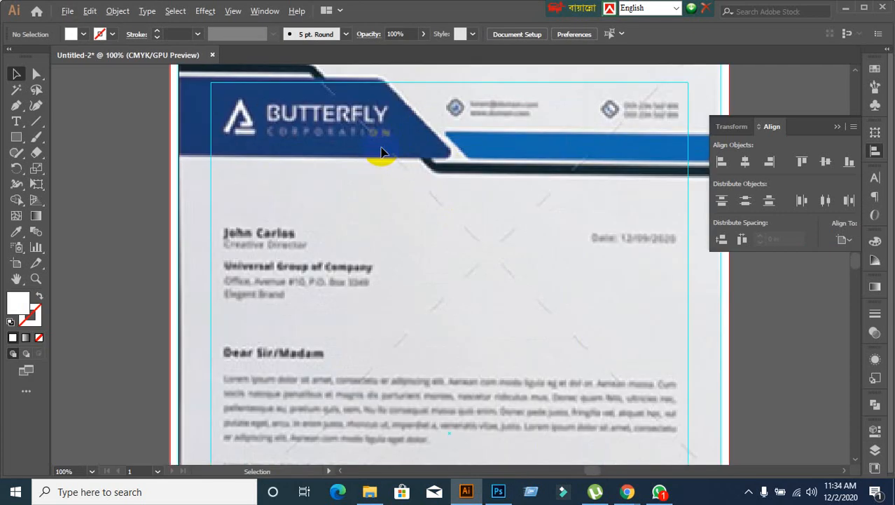
pyautogui.scroll(-1, 385, 154)
pyautogui.moveTo(388, 151); pyautogui.dragTo(381, 206)
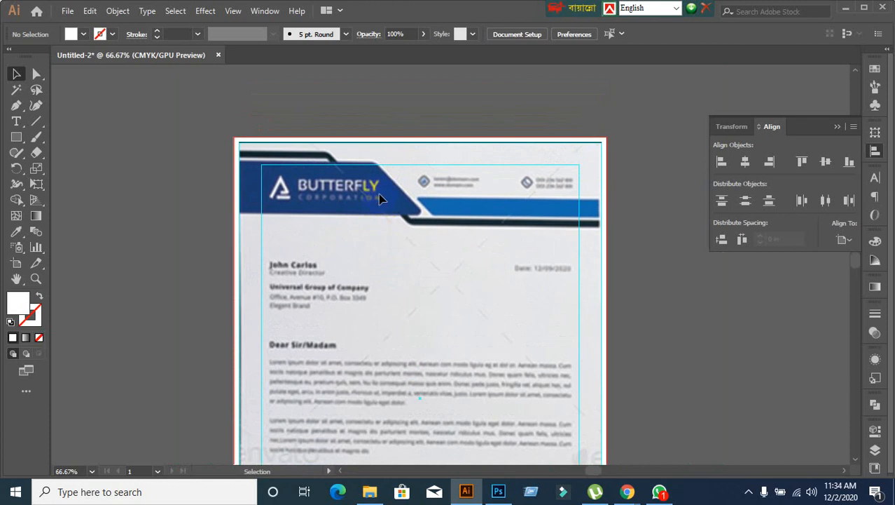
pyautogui.scroll(1, 379, 200)
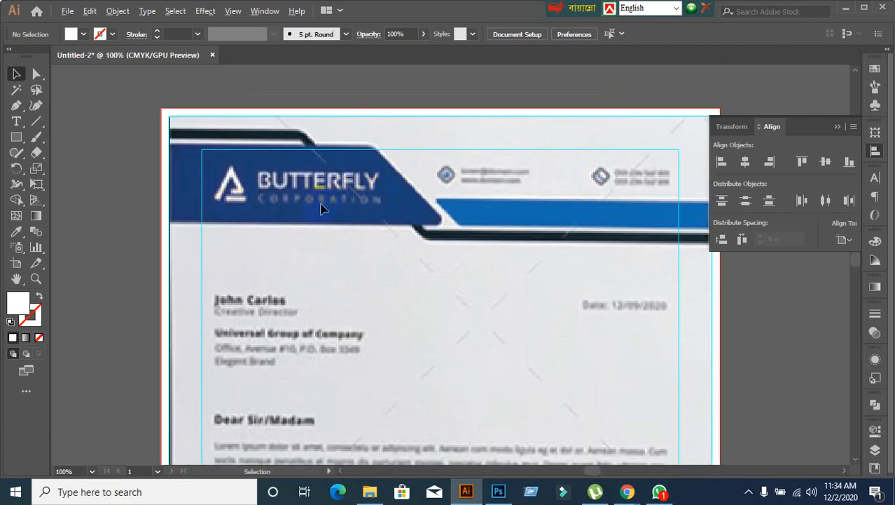
# Step: Draw a rectangle over the navy header block and extend its outer edge to the page's bleed line
pyautogui.click(43, 302)
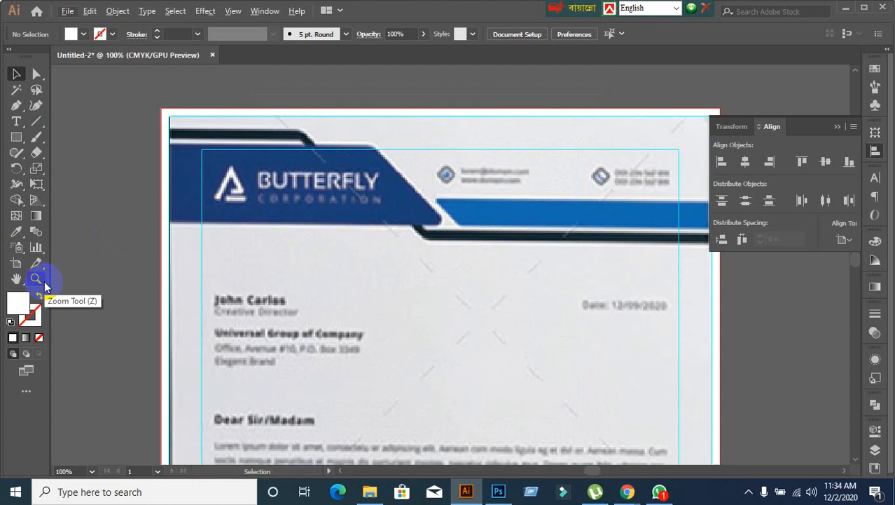
pyautogui.click(16, 136)
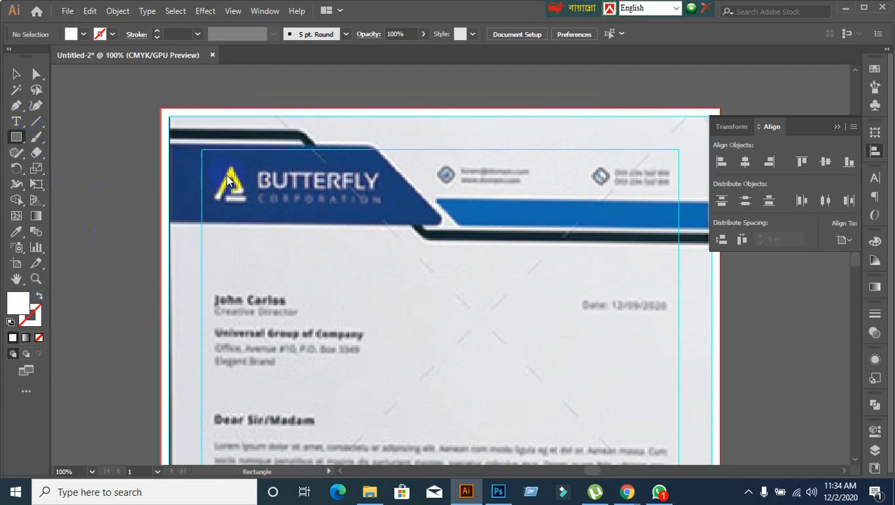
pyautogui.click(165, 142)
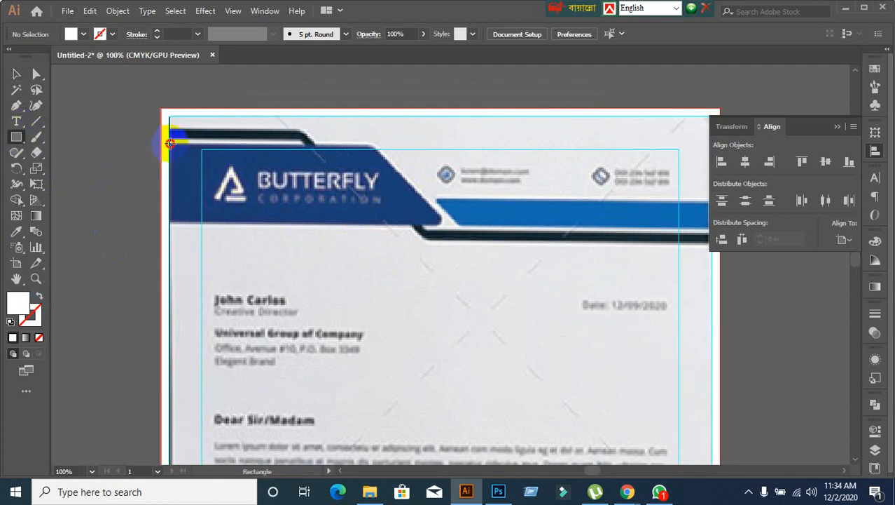
pyautogui.moveTo(170, 143); pyautogui.dragTo(372, 222)
pyautogui.click(16, 76)
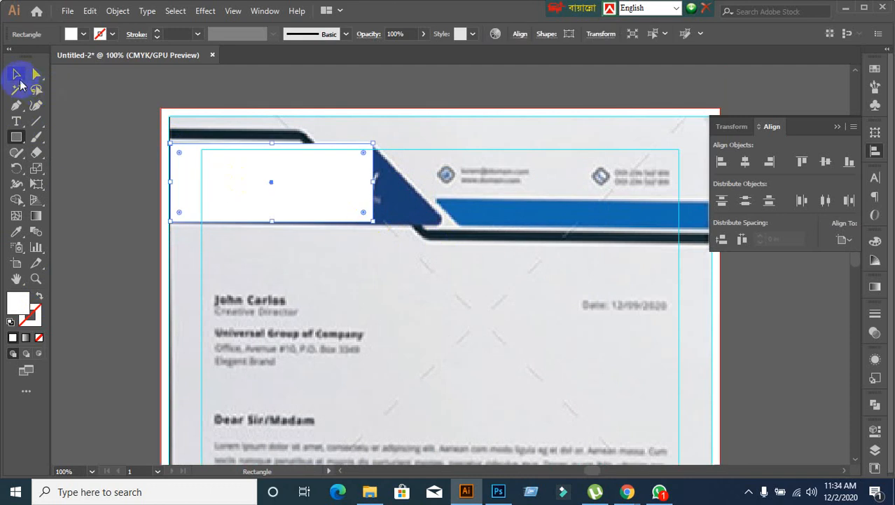
pyautogui.moveTo(170, 182); pyautogui.dragTo(162, 182)
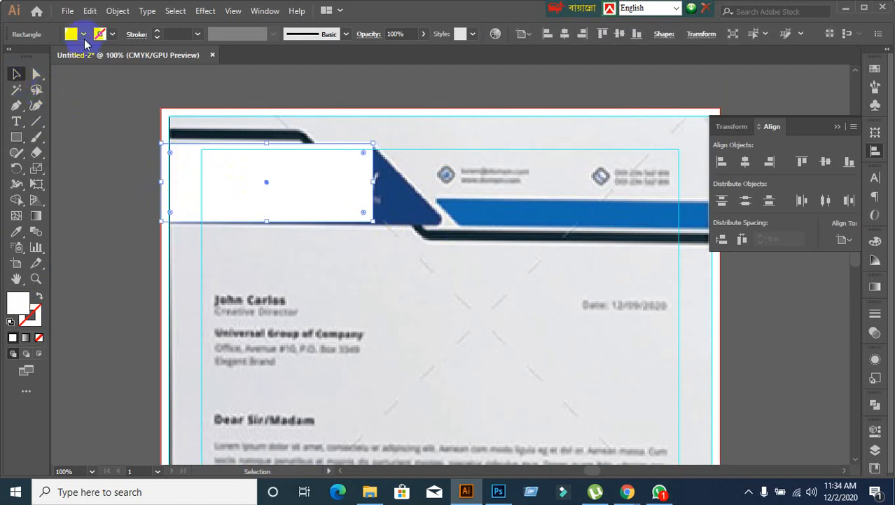
# Step: Fill the header rectangle with the red swatch so it stands out from the reference image, and deselect it
pyautogui.click(83, 34)
pyautogui.click(43, 65)
pyautogui.click(42, 59)
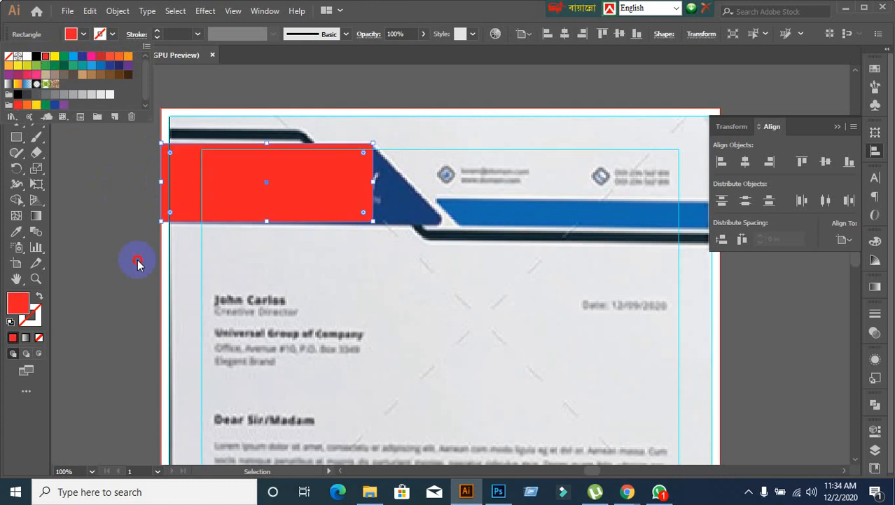
pyautogui.click(134, 255)
pyautogui.click(436, 320)
pyautogui.click(298, 180)
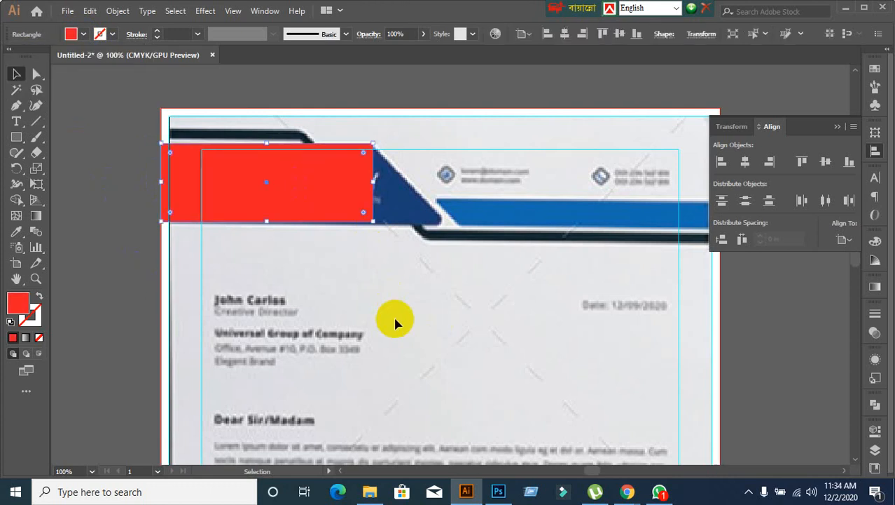
pyautogui.click(135, 258)
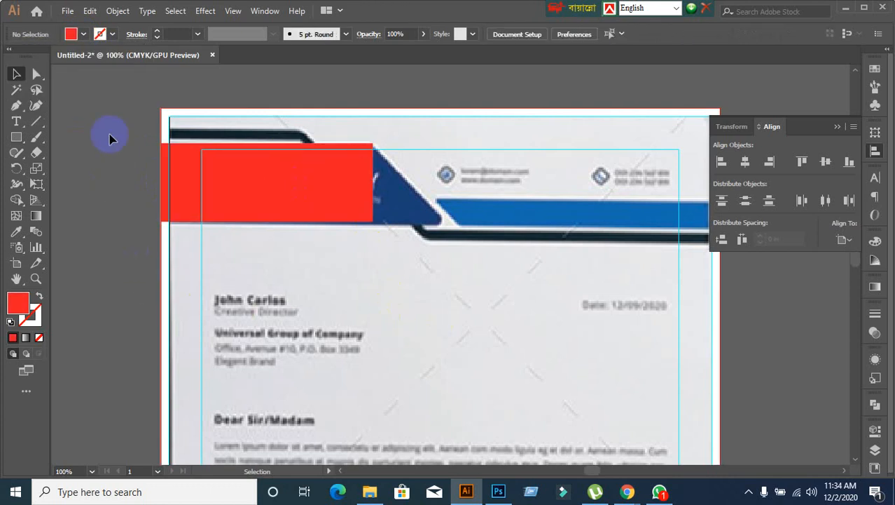
# Step: Move the red rectangle's lower inner corner anchor out to the pointed tip of the navy header block, forming the slanted edge
pyautogui.click(37, 74)
pyautogui.click(372, 223)
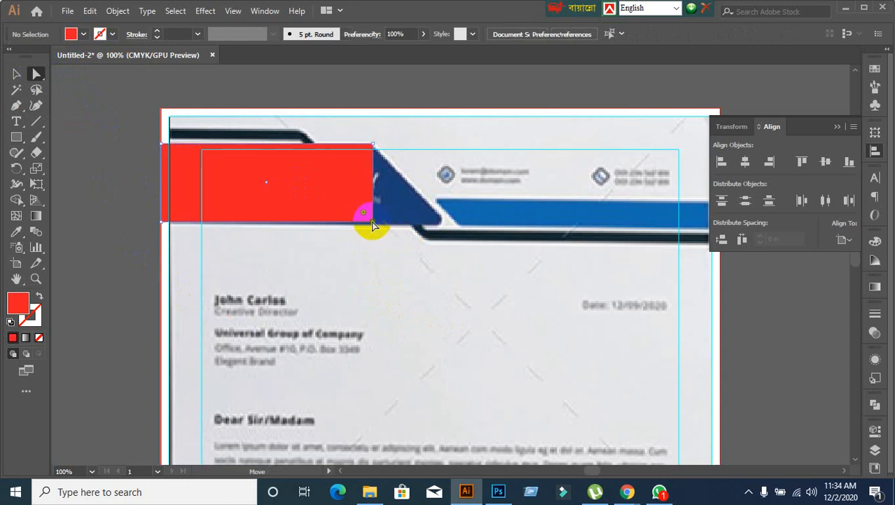
pyautogui.moveTo(372, 223); pyautogui.dragTo(448, 229)
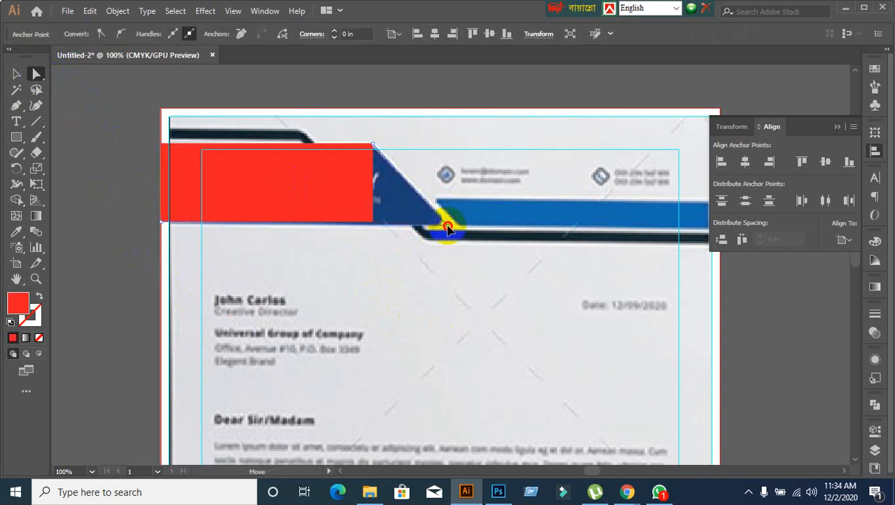
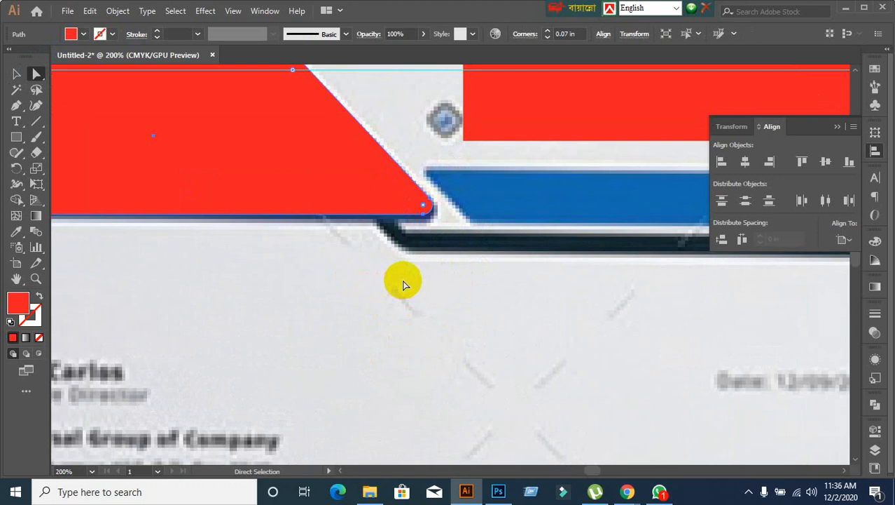
pyautogui.scroll(2, 403, 284)
pyautogui.scroll(-2, 397, 282)
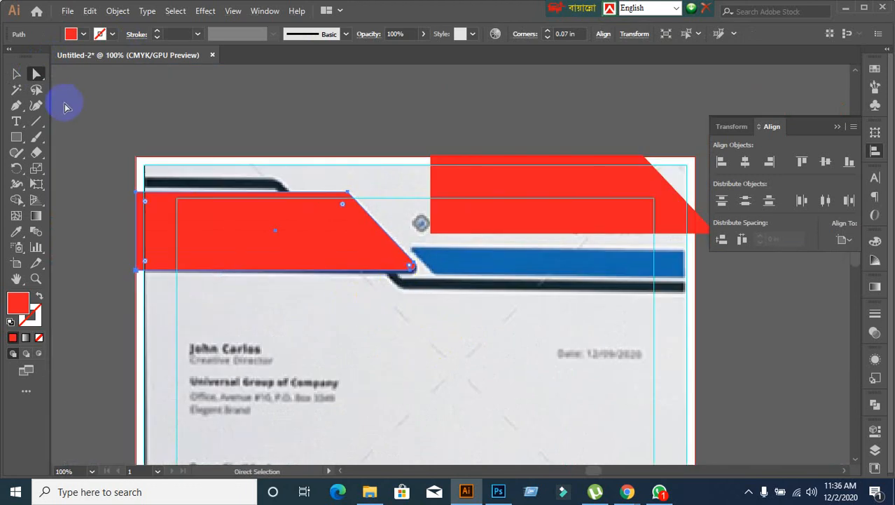
pyautogui.click(17, 75)
pyautogui.click(340, 251)
pyautogui.click(406, 326)
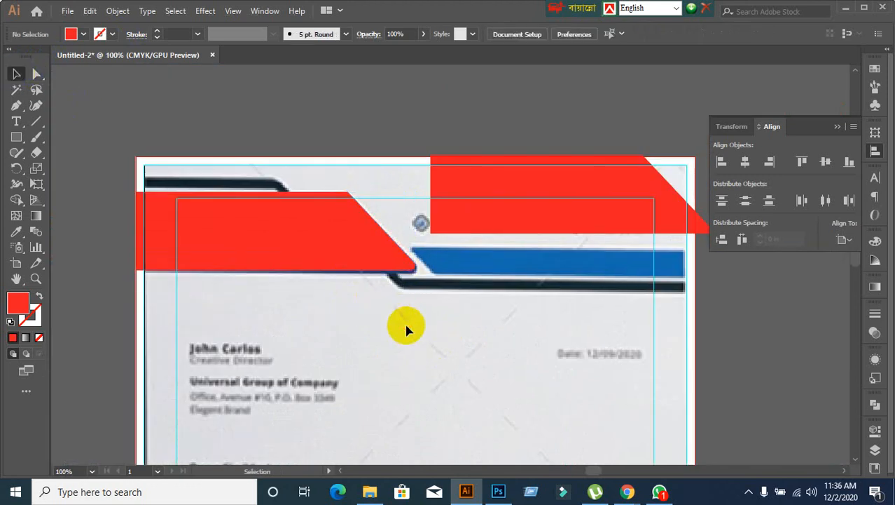
pyautogui.moveTo(333, 248); pyautogui.dragTo(328, 261)
pyautogui.hotkey('ctrl', 'z')
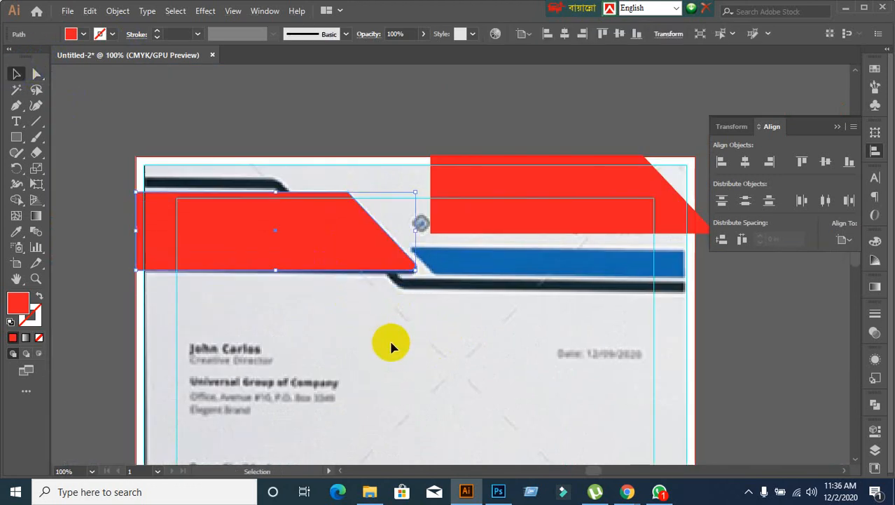
pyautogui.click(391, 344)
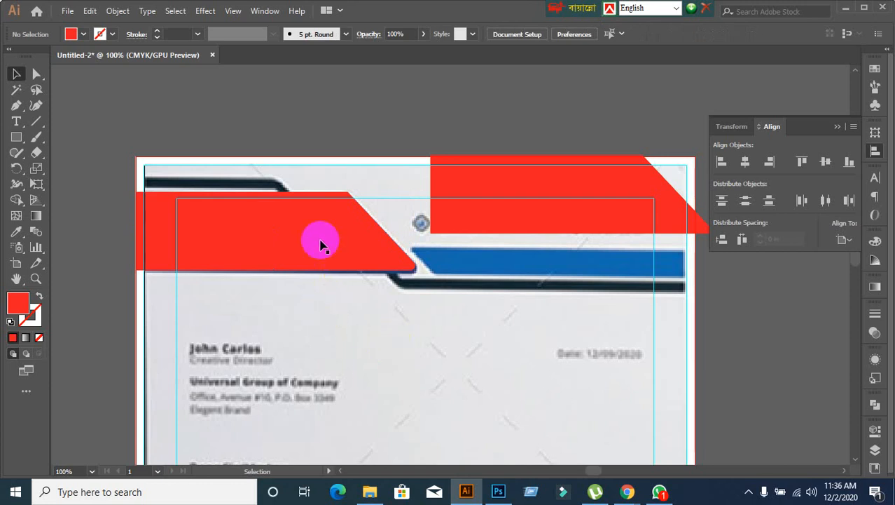
# Step: Duplicate the red header shape below the header and reflect the copy across the vertical axis
pyautogui.moveTo(320, 244); pyautogui.dragTo(361, 366)
pyautogui.rightClick(356, 356)
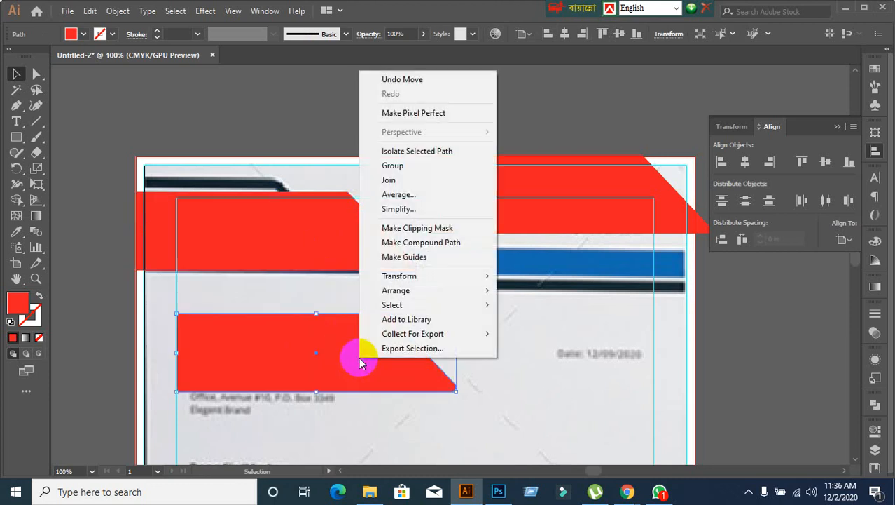
pyautogui.moveTo(423, 275)
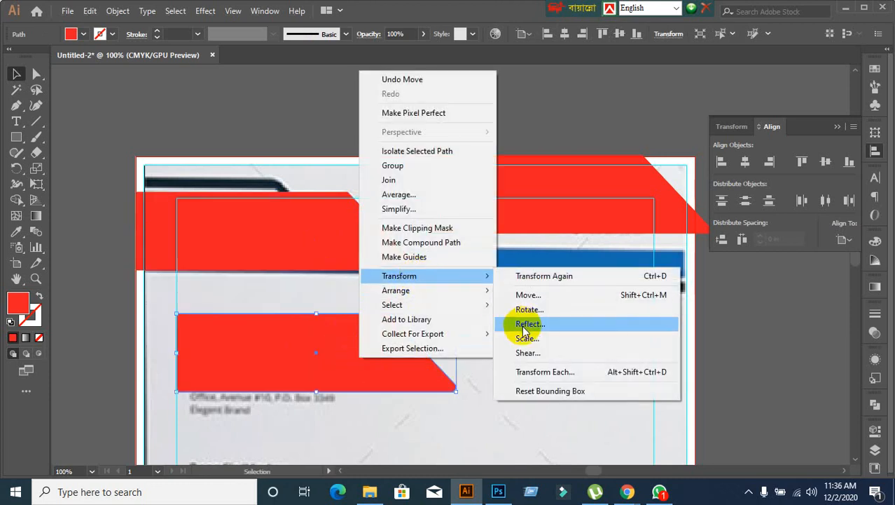
pyautogui.click(530, 323)
pyautogui.click(704, 161)
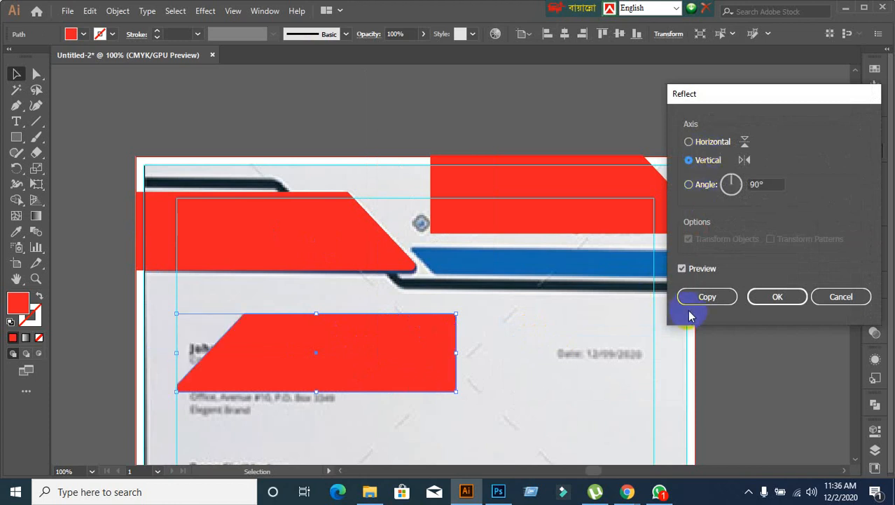
pyautogui.click(774, 296)
# Step: Preview a horizontal-axis reflection of the mirrored copy, cancel it and delete the copy
pyautogui.rightClick(324, 360)
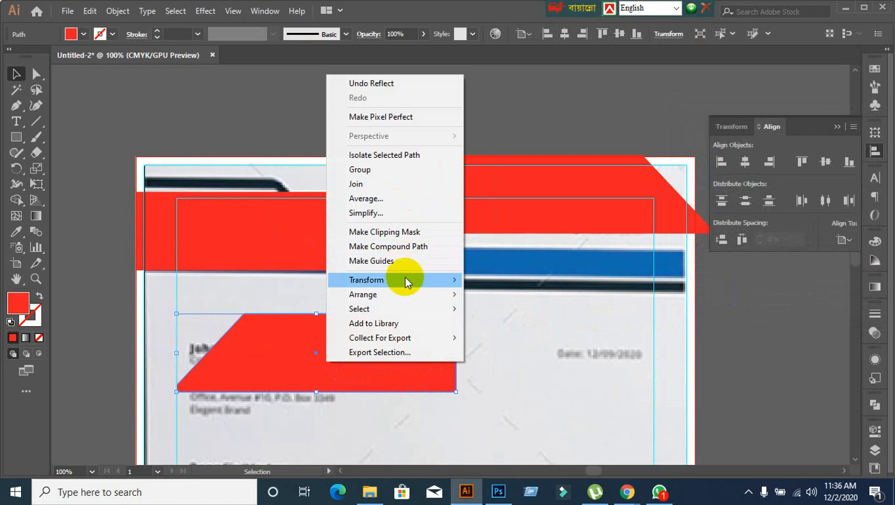
pyautogui.moveTo(405, 278)
pyautogui.click(519, 334)
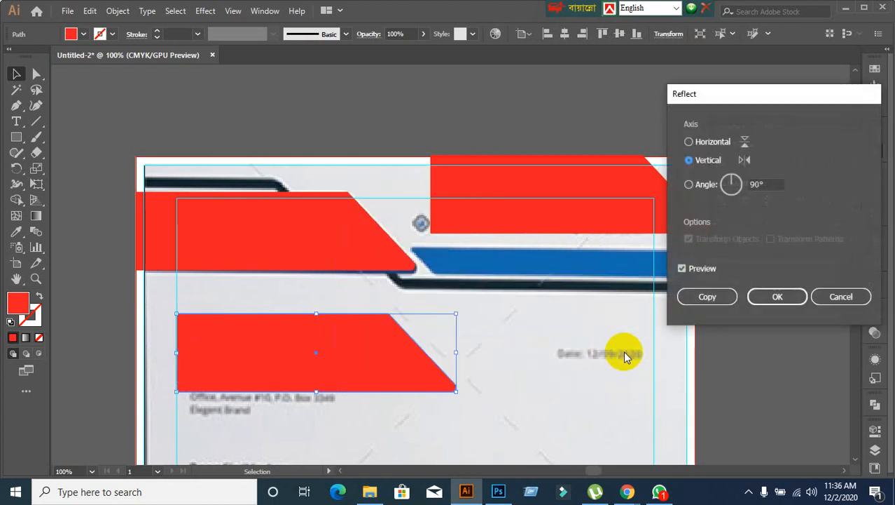
pyautogui.click(714, 146)
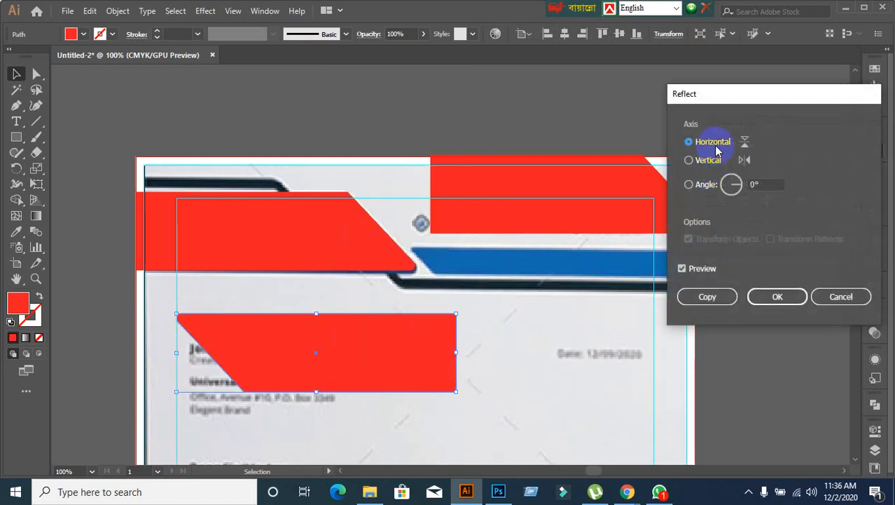
pyautogui.click(840, 295)
pyautogui.click(419, 374)
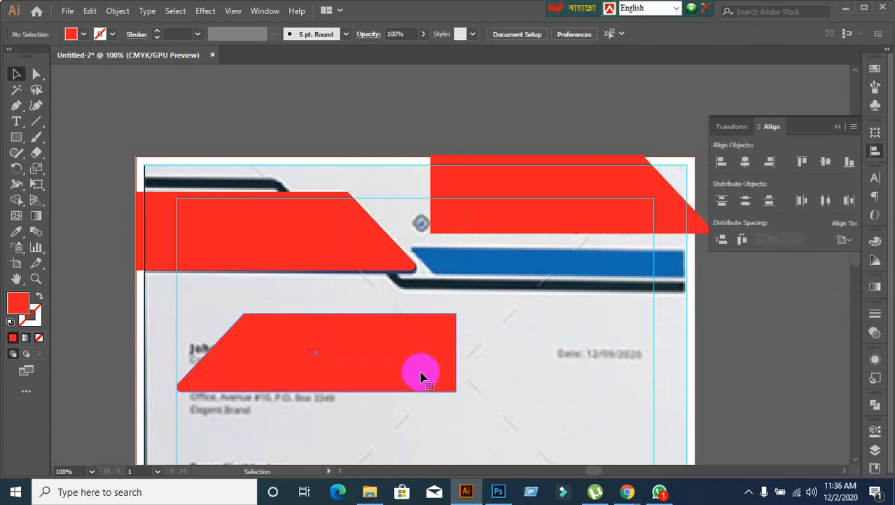
pyautogui.press('Delete')
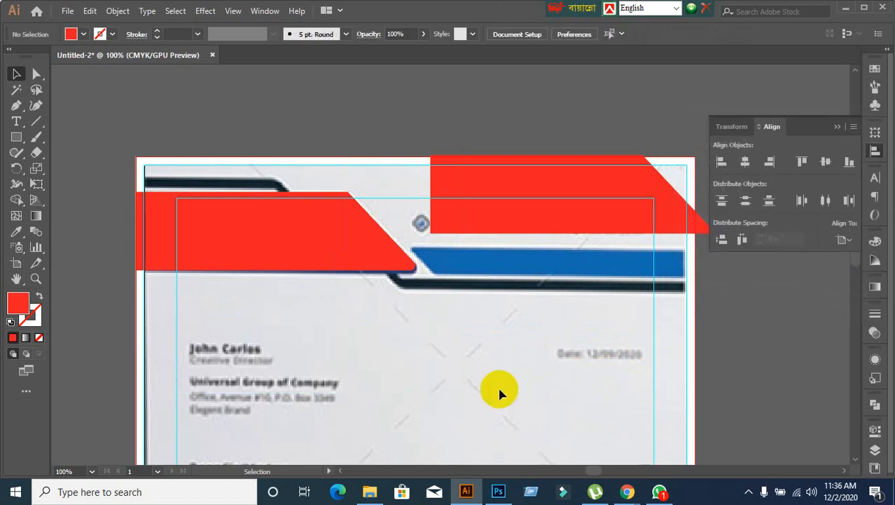
# Step: Try moving the red header shape down over the letter area, and undo the change
pyautogui.click(305, 253)
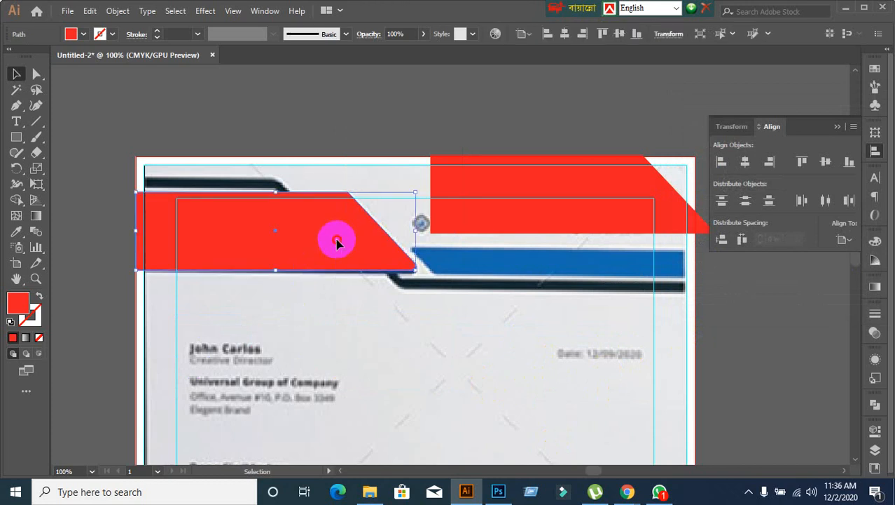
pyautogui.moveTo(335, 238); pyautogui.dragTo(352, 284)
pyautogui.click(368, 364)
pyautogui.hotkey('ctrl', 'z')
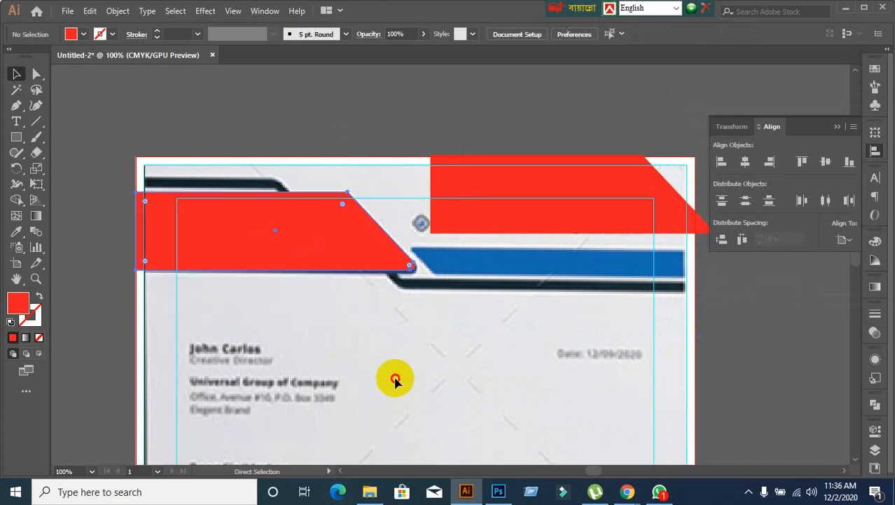
# Step: Place two overlapping copies of the red header shape directly below the original, offset slightly sideways from each other
pyautogui.moveTo(335, 234); pyautogui.dragTo(386, 314)
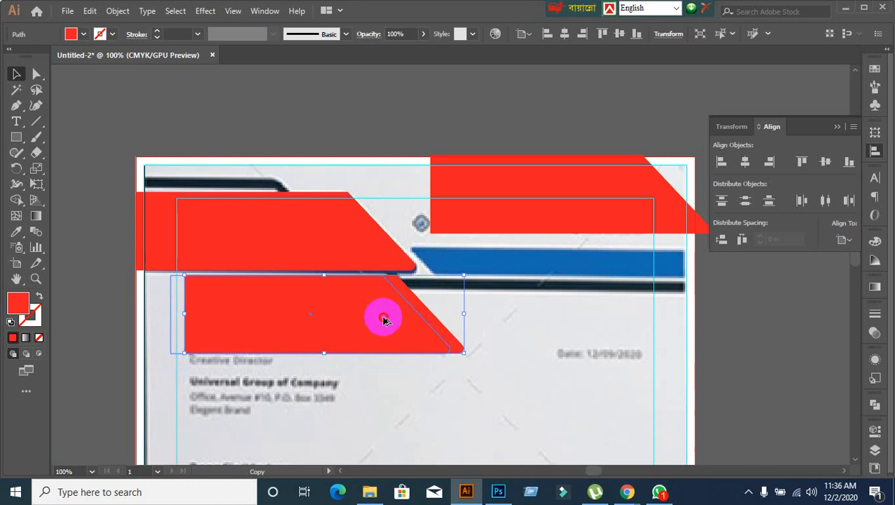
pyautogui.click(651, 336)
pyautogui.moveTo(452, 345); pyautogui.dragTo(417, 348)
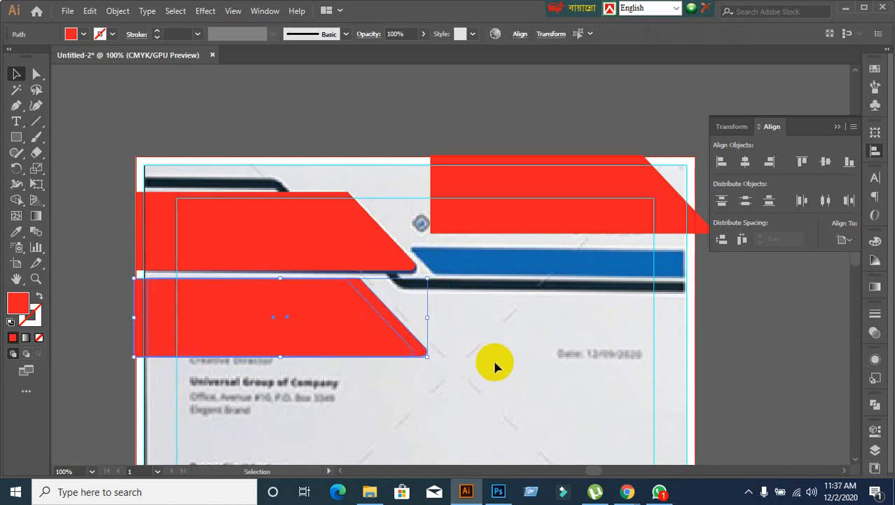
pyautogui.click(436, 320)
pyautogui.hotkey('ctrl', 'z')
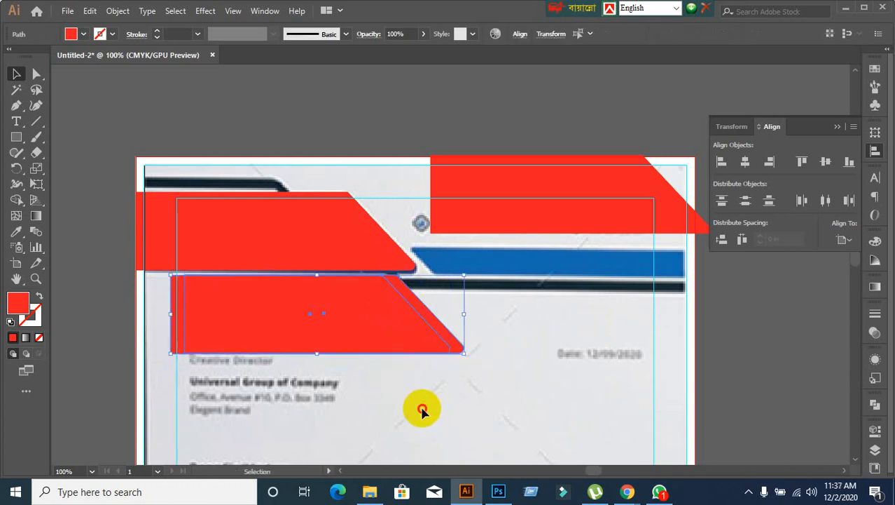
pyautogui.click(422, 411)
pyautogui.click(348, 323)
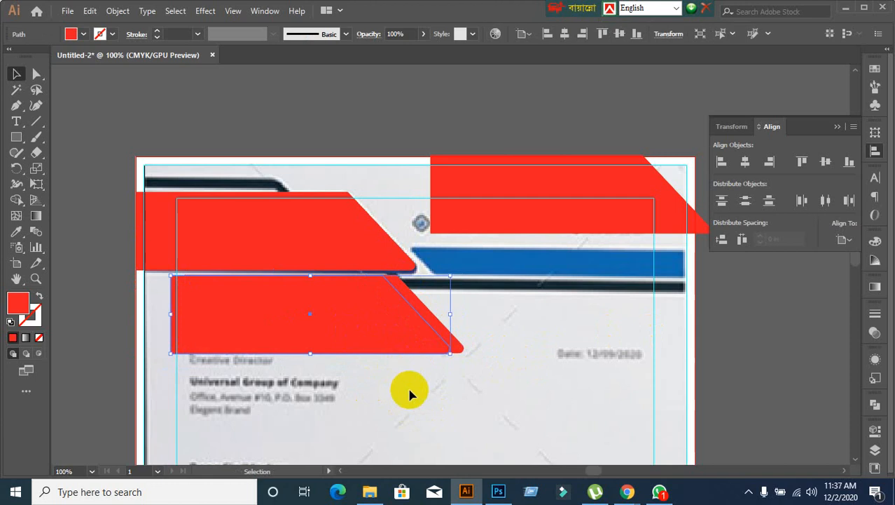
pyautogui.click(349, 365)
pyautogui.scroll(1, 347, 365)
pyautogui.click(340, 304)
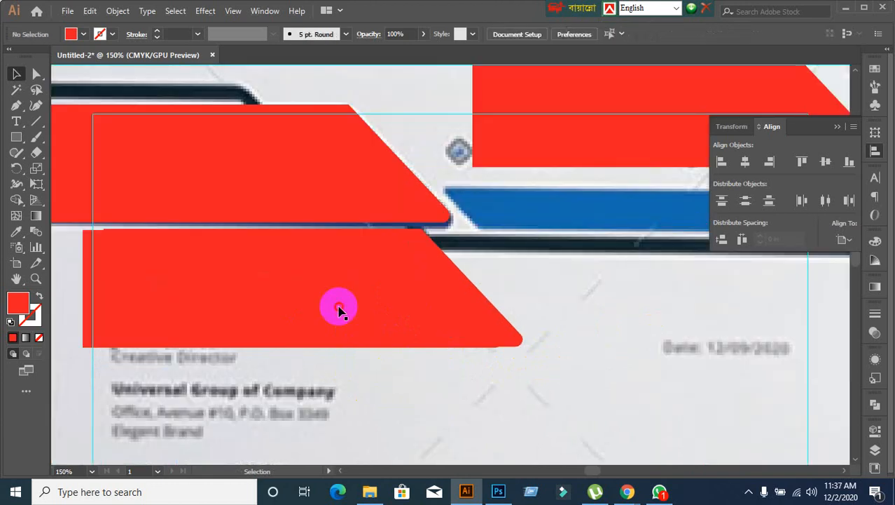
pyautogui.scroll(-1, 410, 386)
pyautogui.click(420, 396)
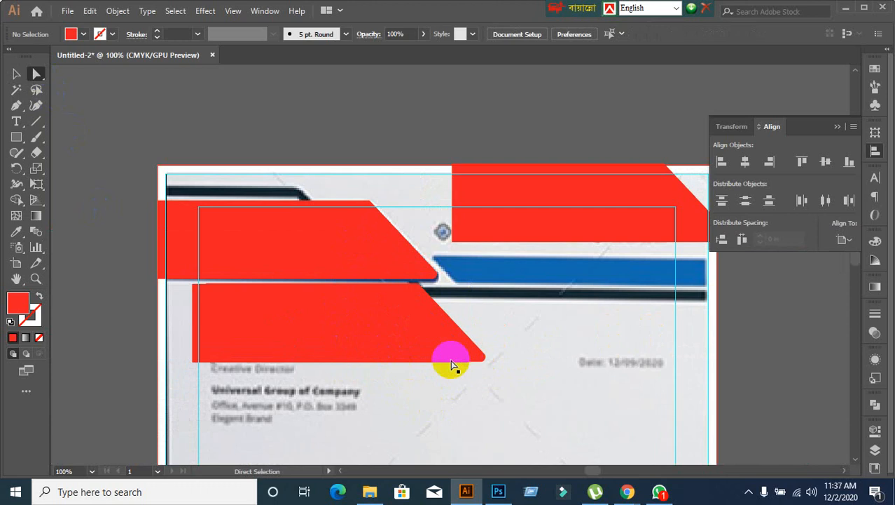
# Step: Try to reshape one of the overlapping red copies by moving the upper anchor point of its slanted edge
pyautogui.click(414, 313)
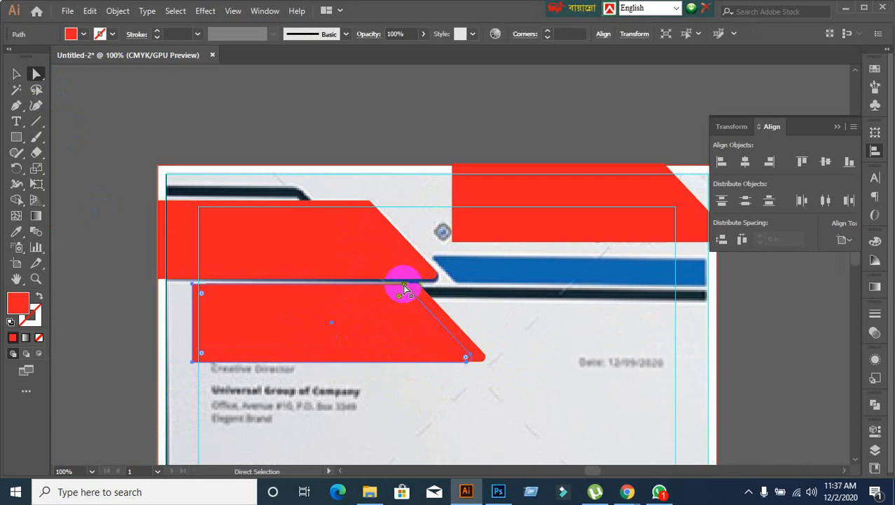
pyautogui.moveTo(404, 288); pyautogui.dragTo(396, 283)
pyautogui.click(418, 301)
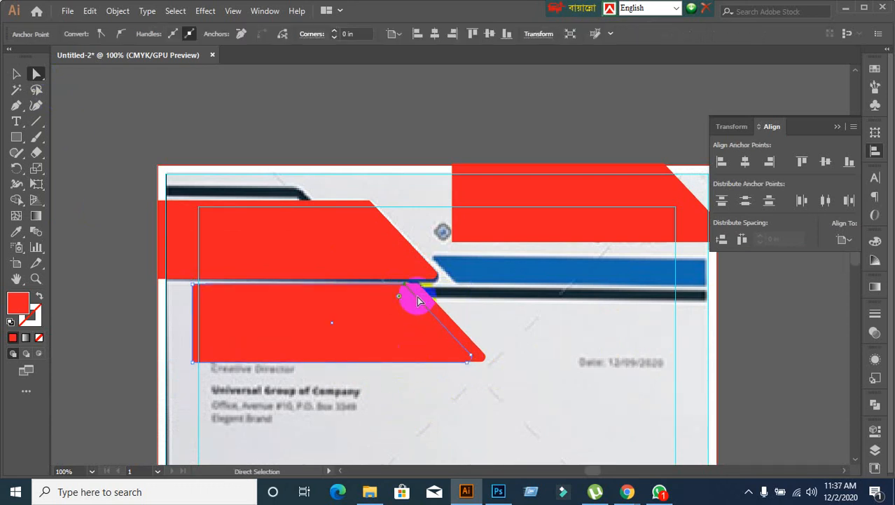
pyautogui.moveTo(409, 292)
pyautogui.mouseDown()
pyautogui.moveTo(400, 271)
pyautogui.moveTo(403, 287)
pyautogui.mouseUp()
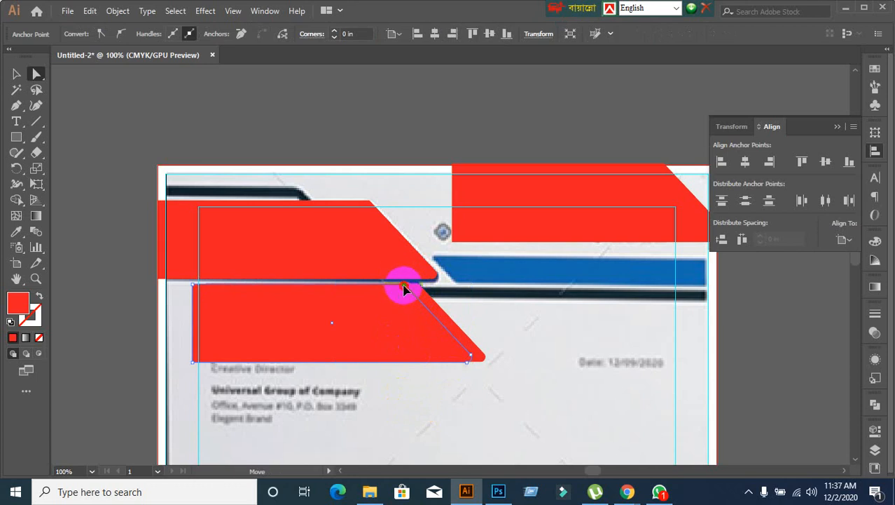
pyautogui.moveTo(402, 287); pyautogui.dragTo(434, 329)
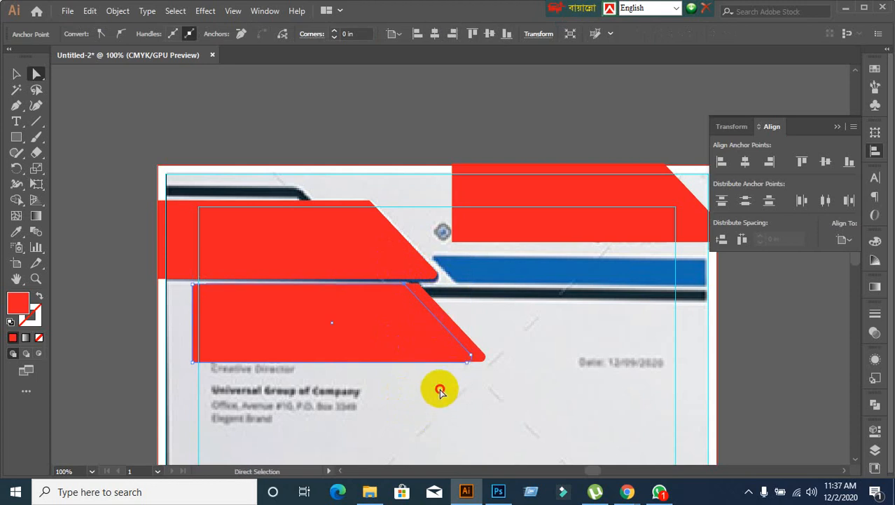
pyautogui.click(440, 386)
# Step: Turn on Smart Guides
pyautogui.click(234, 12)
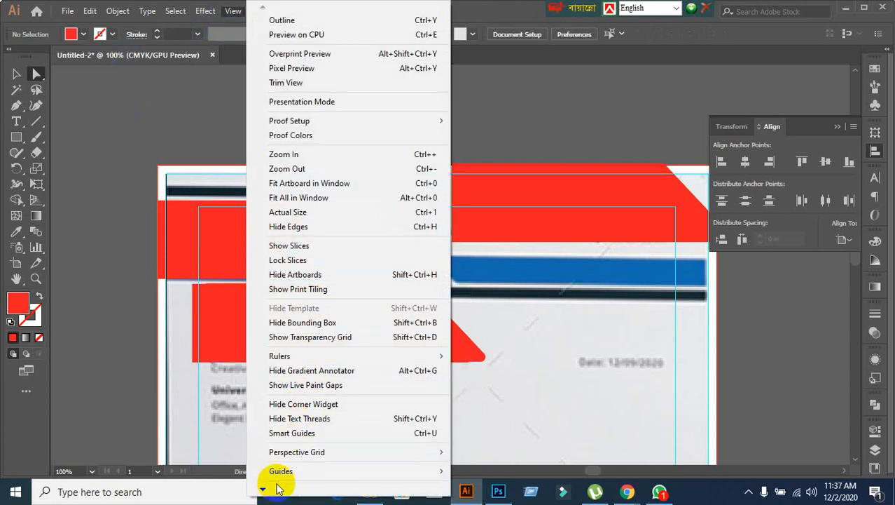
pyautogui.moveTo(281, 473)
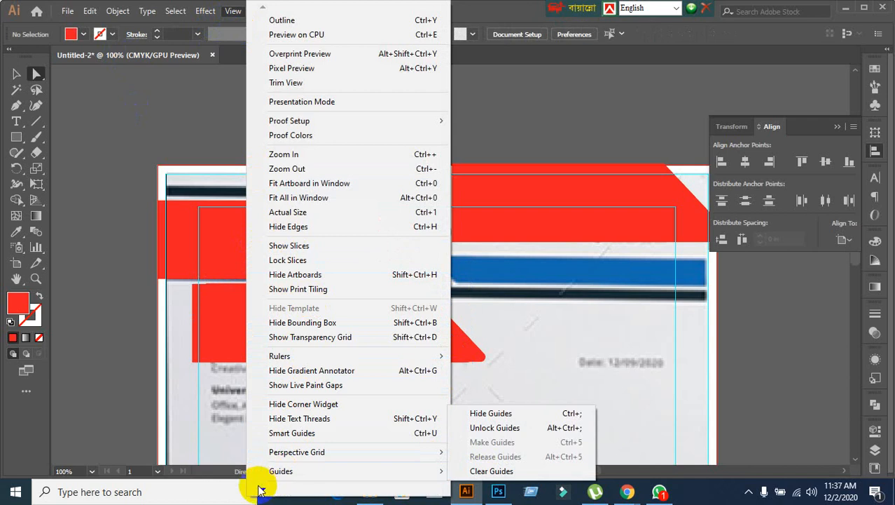
pyautogui.click(285, 419)
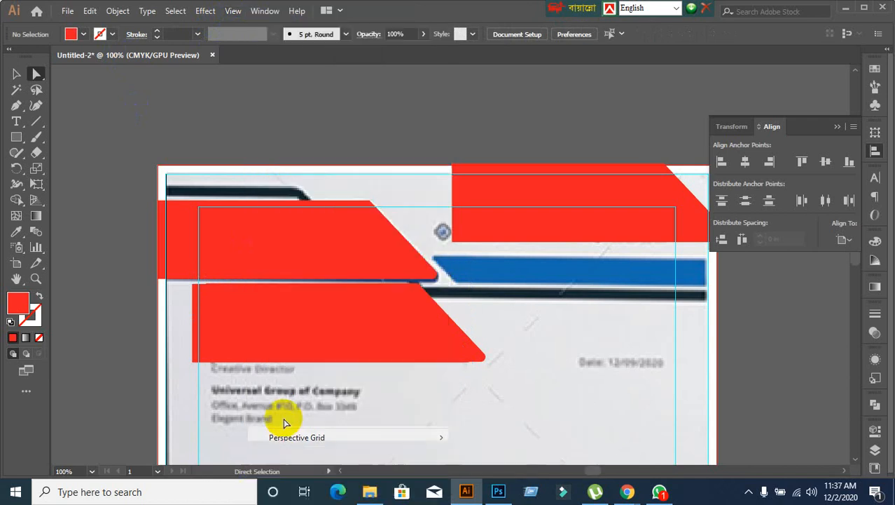
# Step: Try moving the upper and lower corner points of the red copy's slanted edge, undoing the upper-point change
pyautogui.click(388, 316)
pyautogui.moveTo(405, 285); pyautogui.dragTo(394, 262)
pyautogui.hotkey('ctrl', 'z')
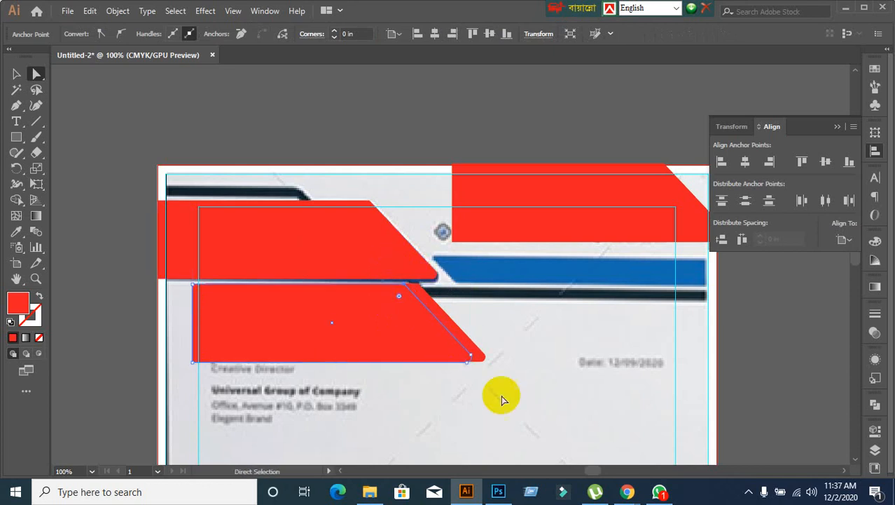
pyautogui.click(468, 354)
pyautogui.moveTo(471, 357); pyautogui.dragTo(489, 379)
pyautogui.click(13, 74)
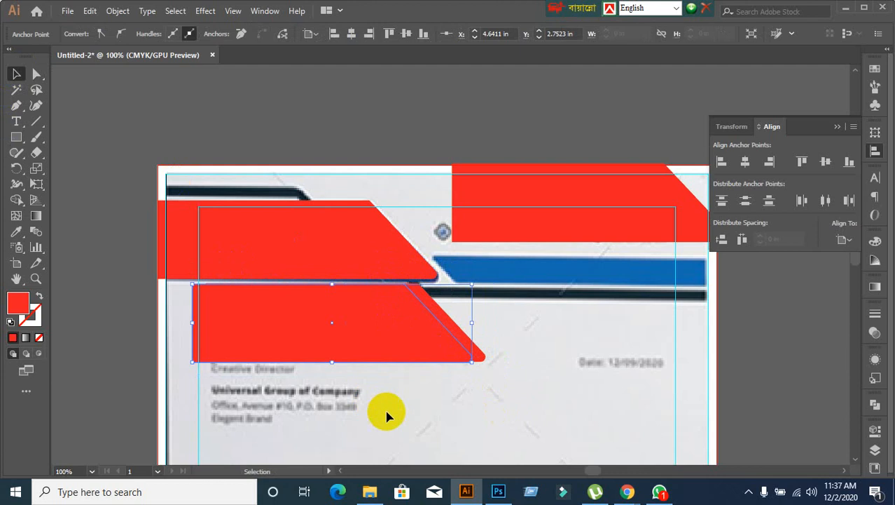
# Step: Delete both overlapping red copies below the header
pyautogui.click(410, 392)
pyautogui.click(494, 338)
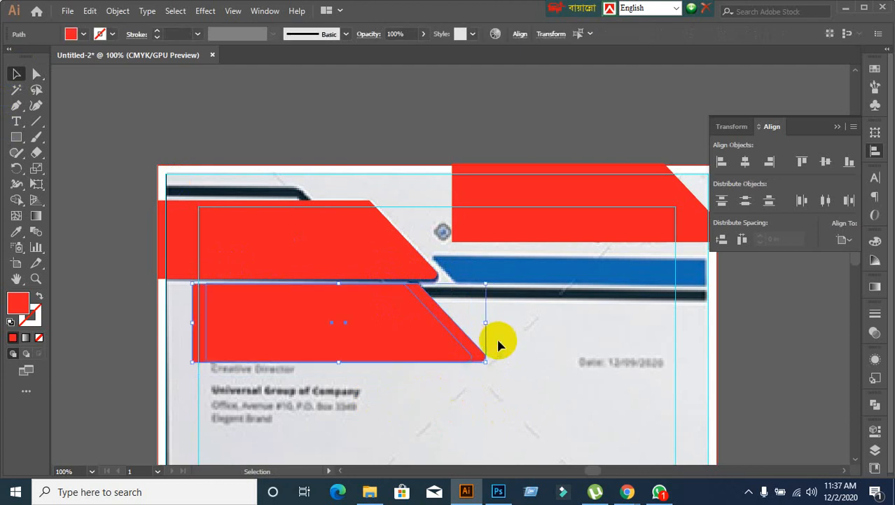
pyautogui.press('Delete')
# Step: Duplicate the sharp-cornered red shape below the header, and place a second copy about 0.32 in left and 0.11 in higher
pyautogui.click(537, 214)
pyautogui.moveTo(540, 215); pyautogui.dragTo(286, 362)
pyautogui.moveTo(423, 363); pyautogui.dragTo(403, 355)
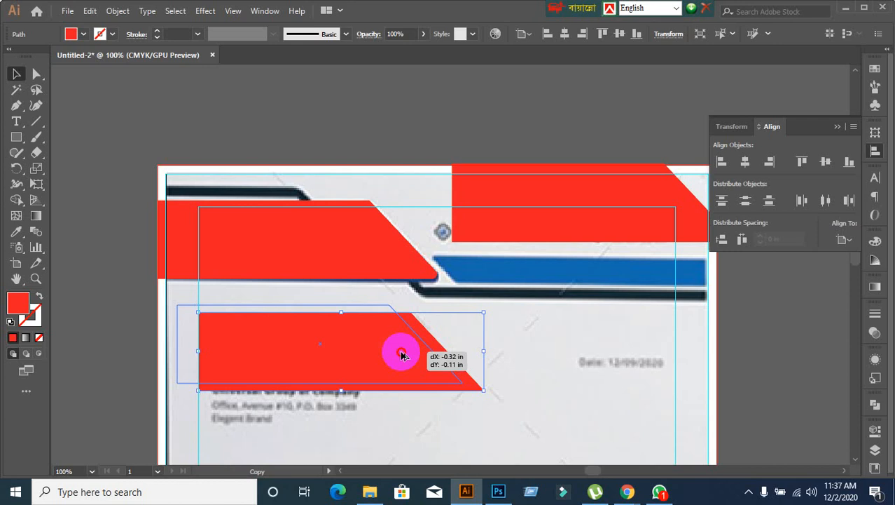
pyautogui.moveTo(402, 355); pyautogui.dragTo(402, 356)
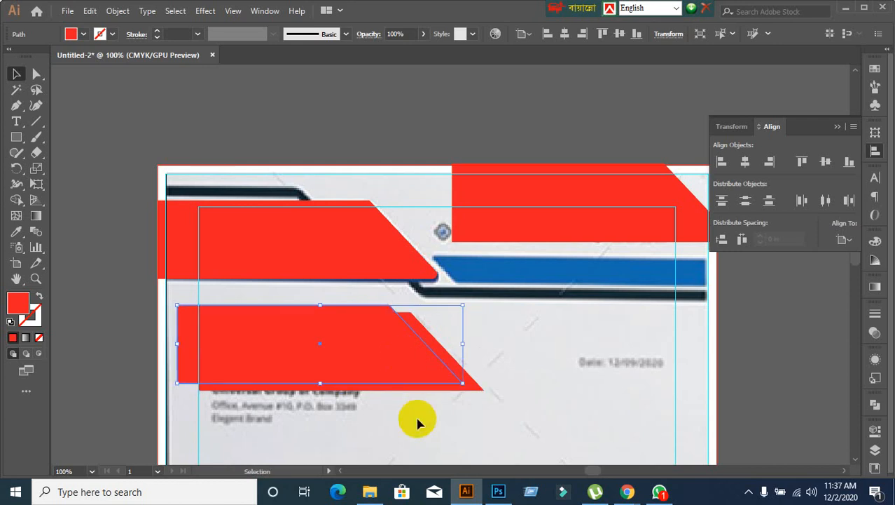
# Step: Subtract the front red copy from the one behind it with Minus Front and expand the resulting angled outline
pyautogui.click(409, 364)
pyautogui.click(480, 449)
pyautogui.click(414, 363)
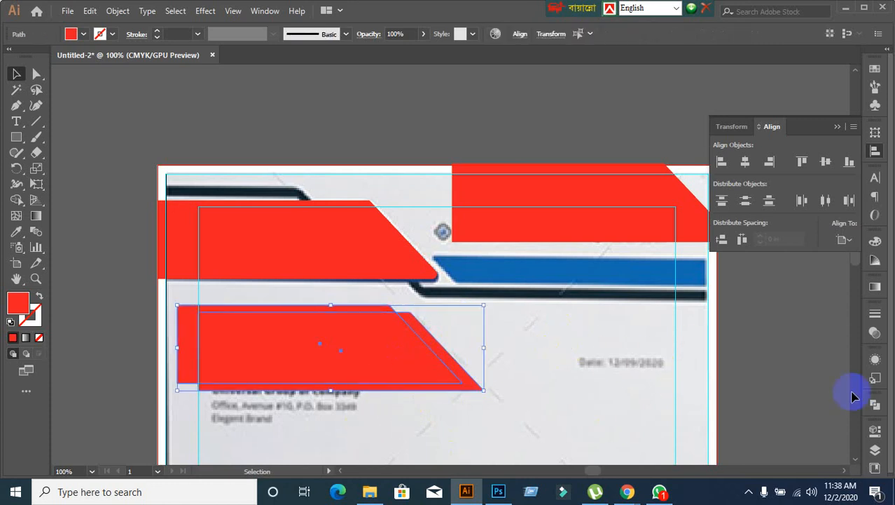
pyautogui.click(878, 406)
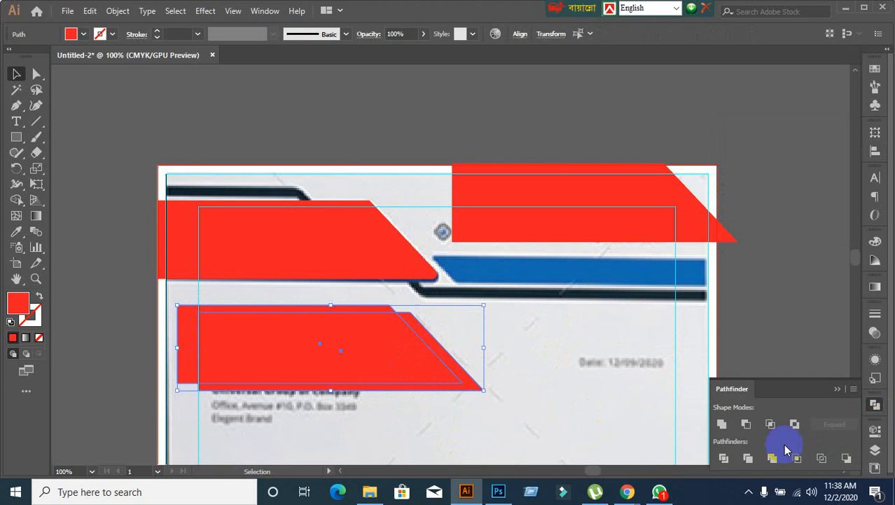
pyautogui.click(753, 428)
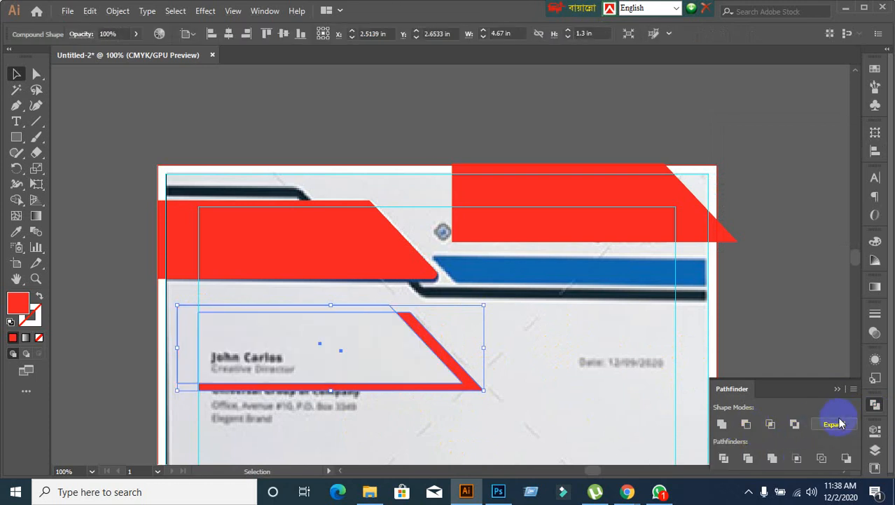
pyautogui.click(565, 414)
pyautogui.scroll(-1, 526, 403)
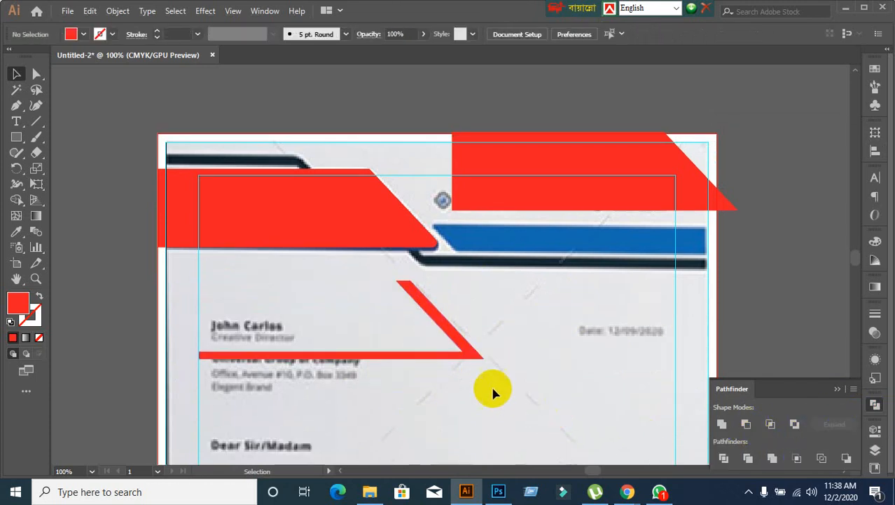
pyautogui.click(422, 350)
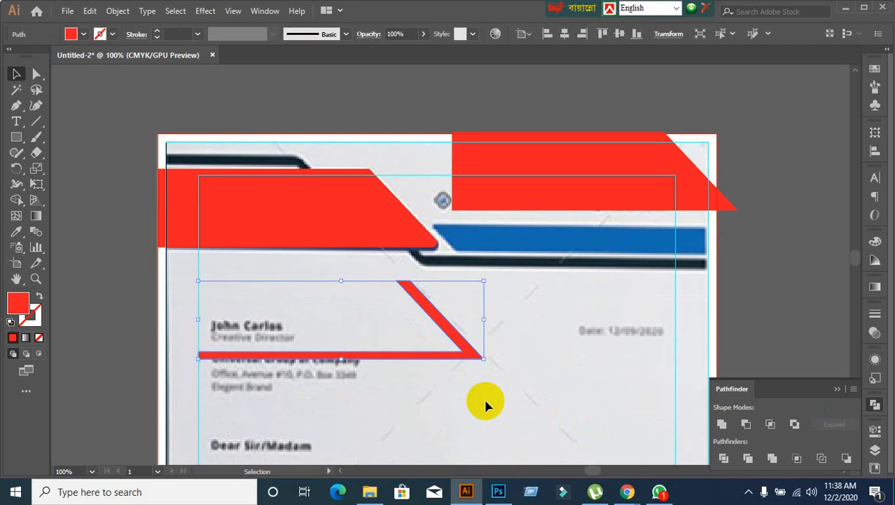
# Step: Erase the horizontal arm of the angled red outline, keeping only a slanted strip
pyautogui.moveTo(33, 156); pyautogui.dragTo(64, 150)
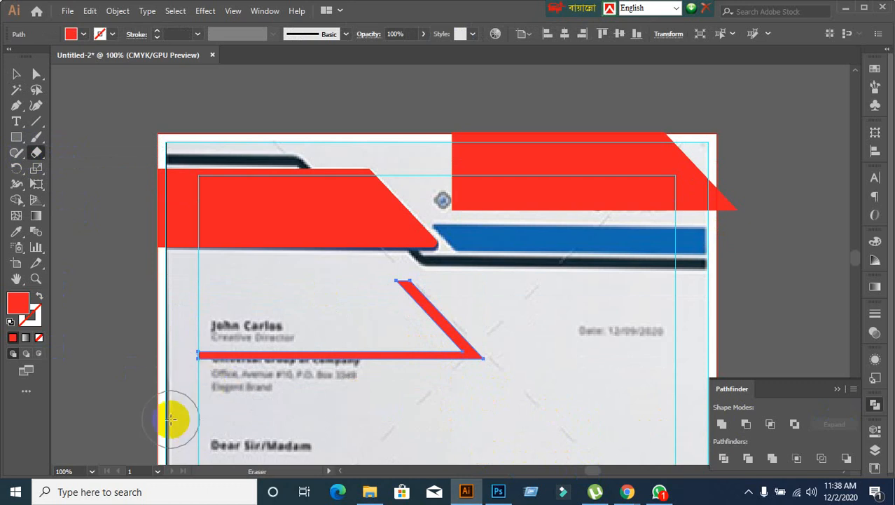
pyautogui.moveTo(171, 419)
pyautogui.mouseDown()
pyautogui.moveTo(202, 387)
pyautogui.moveTo(346, 356)
pyautogui.moveTo(586, 354)
pyautogui.moveTo(608, 345)
pyautogui.mouseUp()
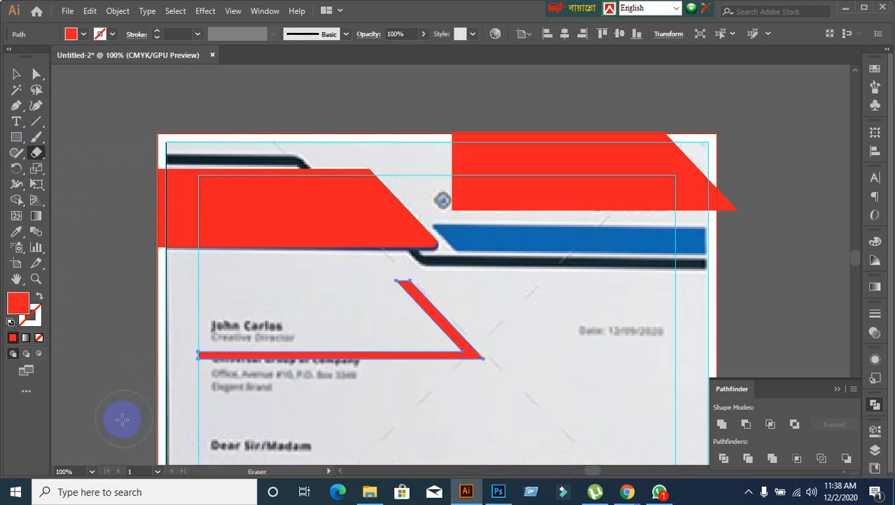
pyautogui.moveTo(174, 418)
pyautogui.mouseDown()
pyautogui.moveTo(265, 356)
pyautogui.moveTo(570, 342)
pyautogui.mouseUp()
pyautogui.click(16, 74)
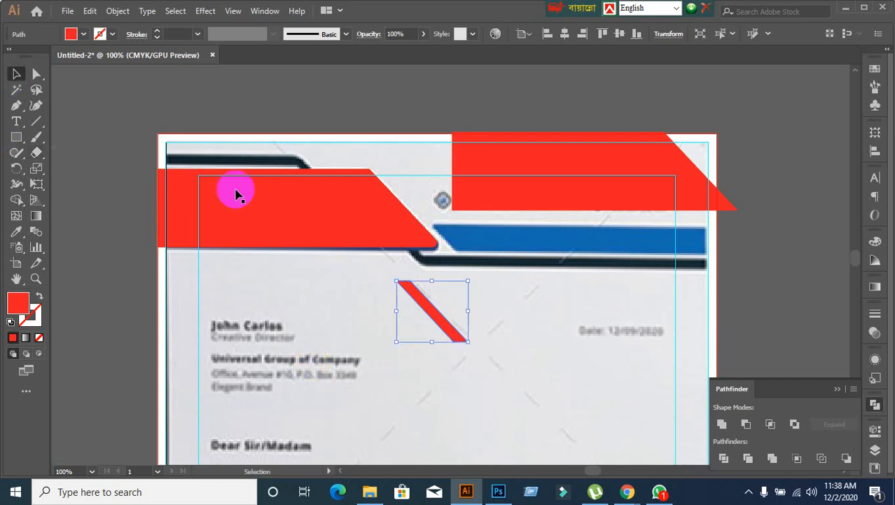
# Step: Move the slanted red strip up over the header's slanted end, aligned with the reference's dark diagonal line
pyautogui.click(512, 384)
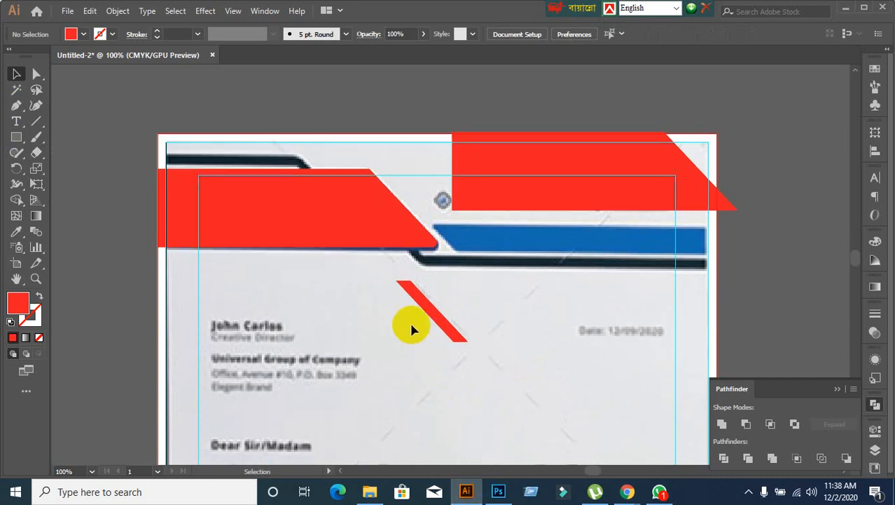
pyautogui.moveTo(438, 323); pyautogui.dragTo(403, 243)
pyautogui.click(420, 338)
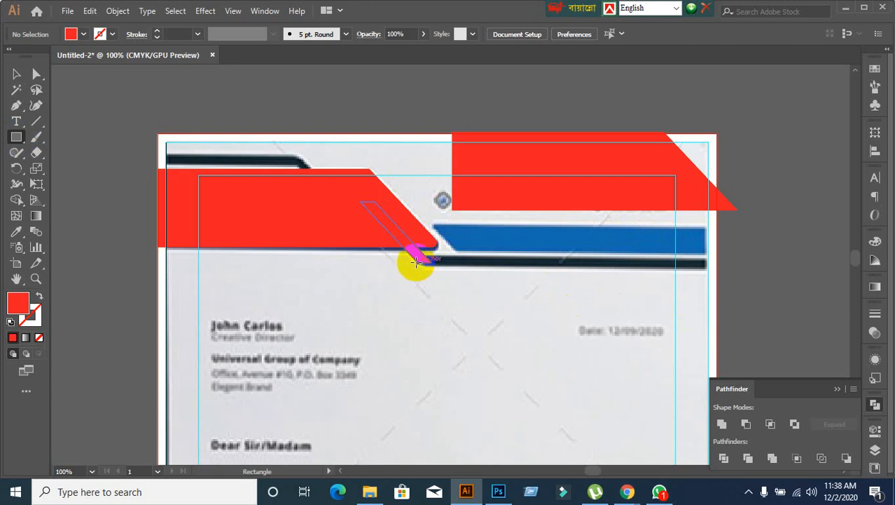
# Step: Draw a thin red rectangle from the strip's lower end to the right page guide, and reduce its height to fit the dark line
pyautogui.moveTo(418, 255); pyautogui.dragTo(708, 272)
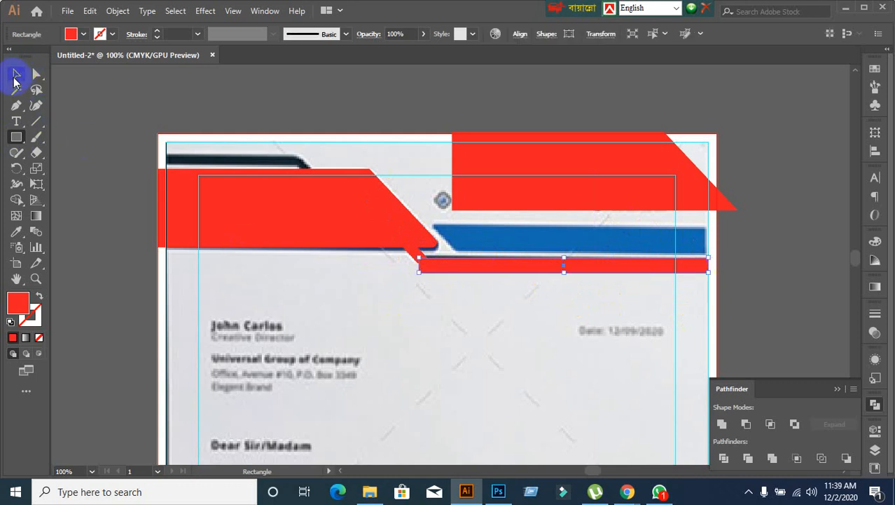
pyautogui.click(15, 75)
pyautogui.scroll(1, 547, 324)
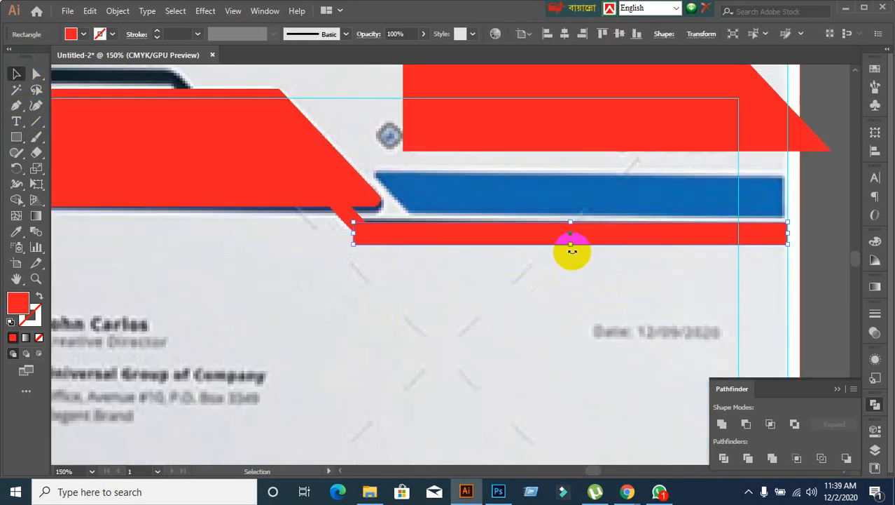
pyautogui.moveTo(572, 250); pyautogui.dragTo(571, 234)
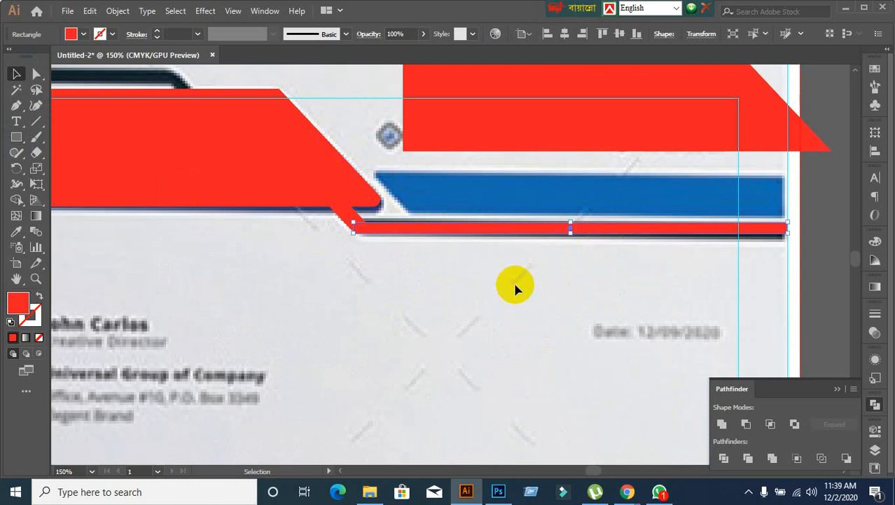
pyautogui.click(520, 290)
# Step: Try moving the slanted strip and the thin bar away from the header, and undo the moves
pyautogui.scroll(1, 474, 274)
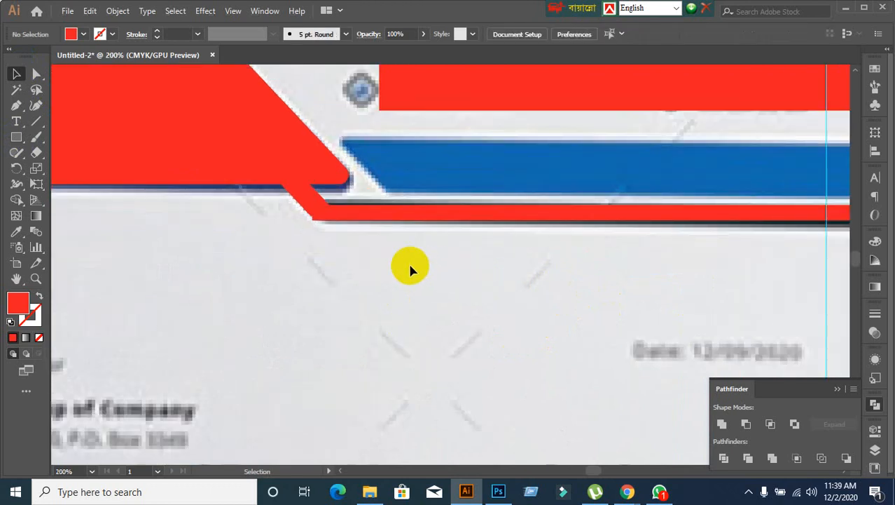
pyautogui.scroll(3, 411, 271)
pyautogui.moveTo(378, 331); pyautogui.dragTo(385, 333)
pyautogui.moveTo(322, 323); pyautogui.dragTo(253, 348)
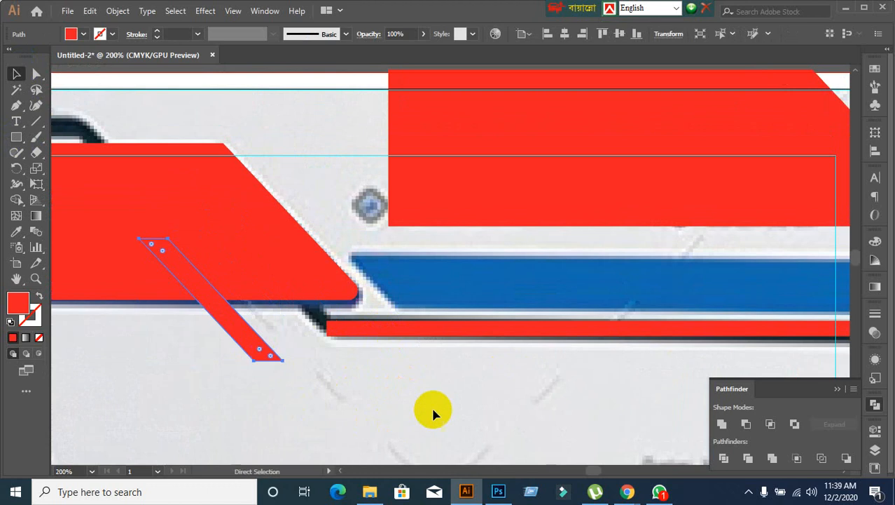
pyautogui.press('v')
pyautogui.moveTo(440, 331); pyautogui.dragTo(493, 413)
pyautogui.hotkey('ctrl', 'z')
pyautogui.hotkey('ctrl', 'z')
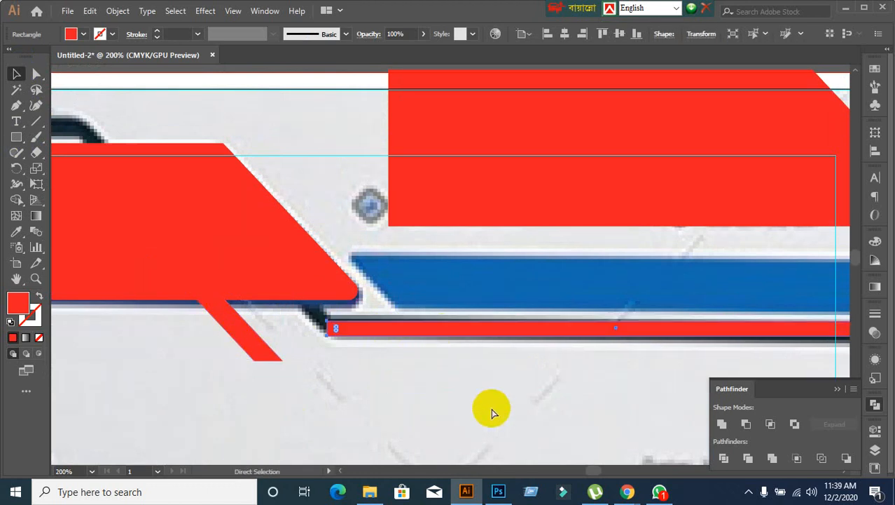
pyautogui.click(458, 405)
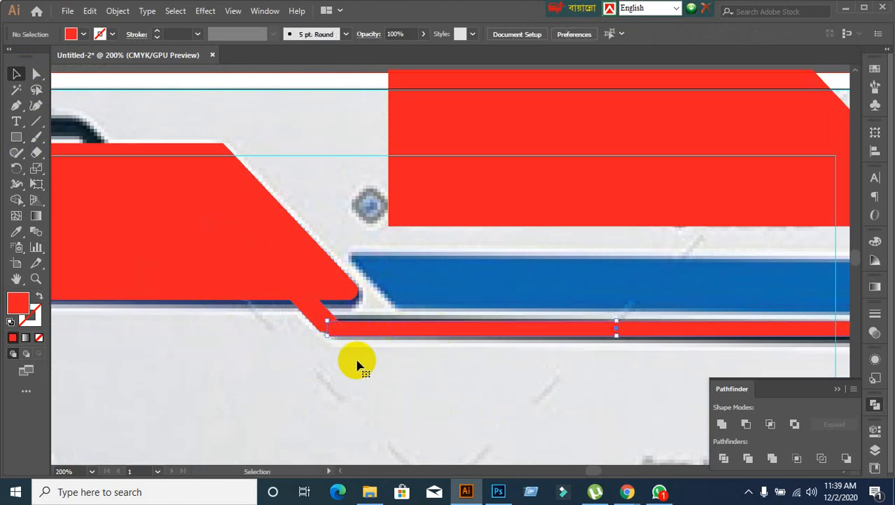
# Step: Fill the slanted strip with green
pyautogui.click(309, 320)
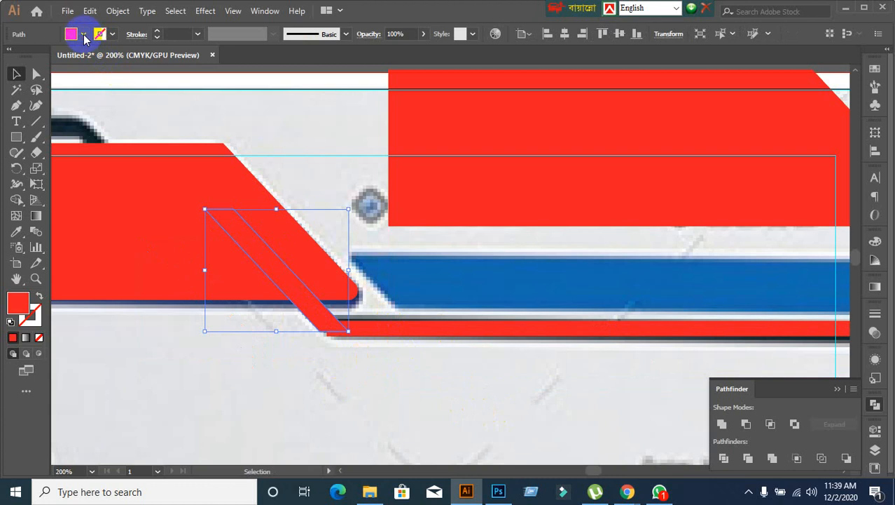
pyautogui.click(84, 35)
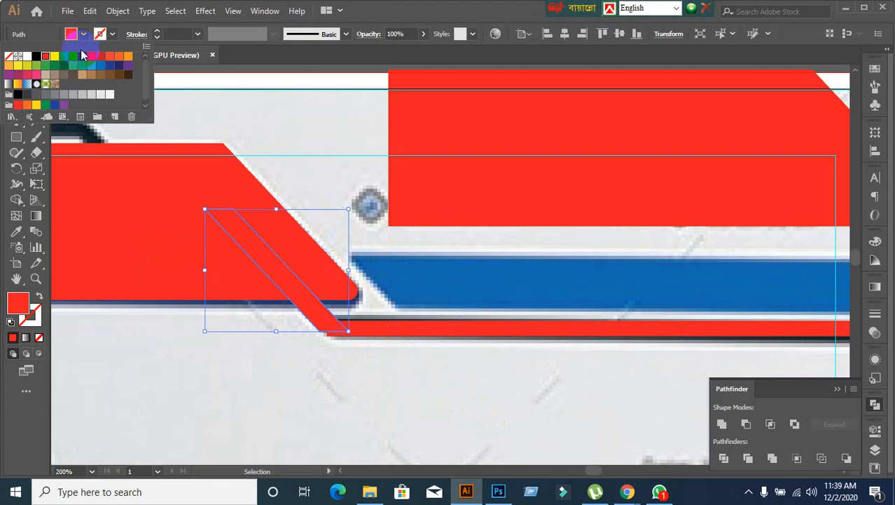
pyautogui.click(249, 421)
pyautogui.click(415, 328)
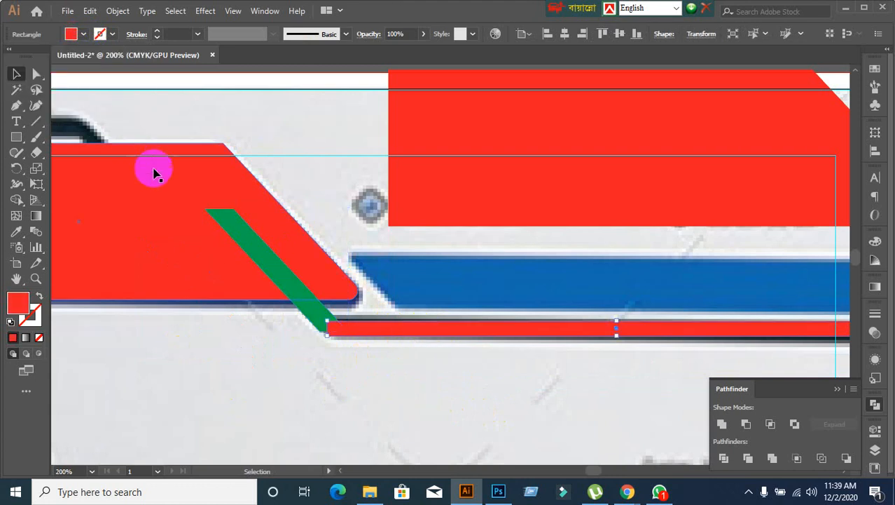
# Step: Move the thin red bar up to the green strip's lower end and increase its height to cover the reference's dark line
pyautogui.click(354, 392)
pyautogui.moveTo(368, 333); pyautogui.dragTo(354, 325)
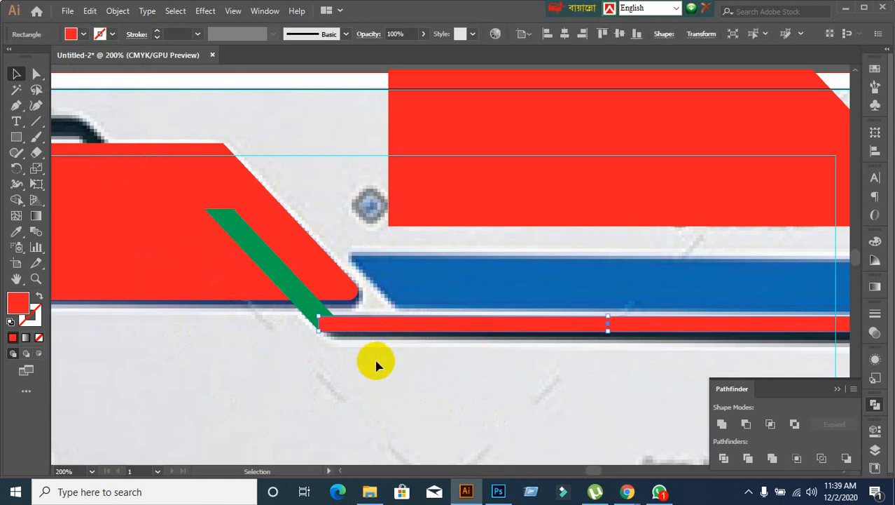
pyautogui.moveTo(607, 334); pyautogui.dragTo(604, 338)
pyautogui.click(515, 407)
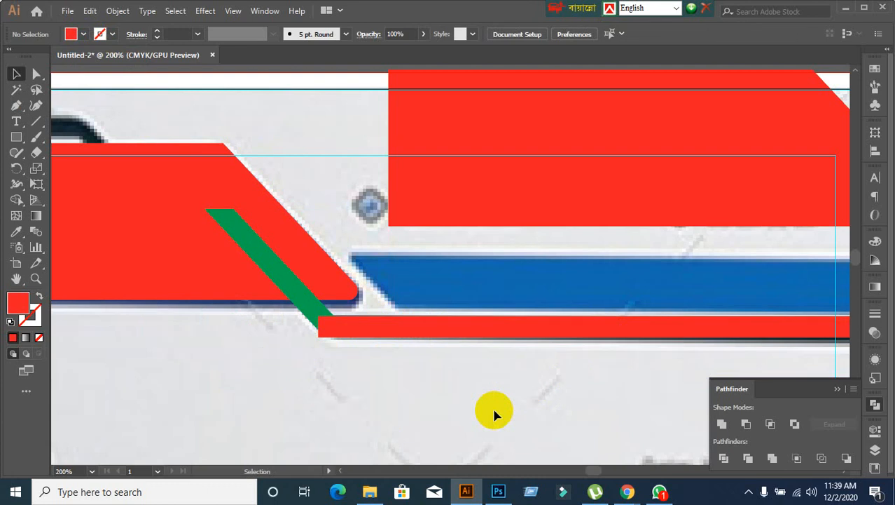
# Step: Move the thin red bar down, clear of the reference's dark line
pyautogui.scroll(-1, 494, 414)
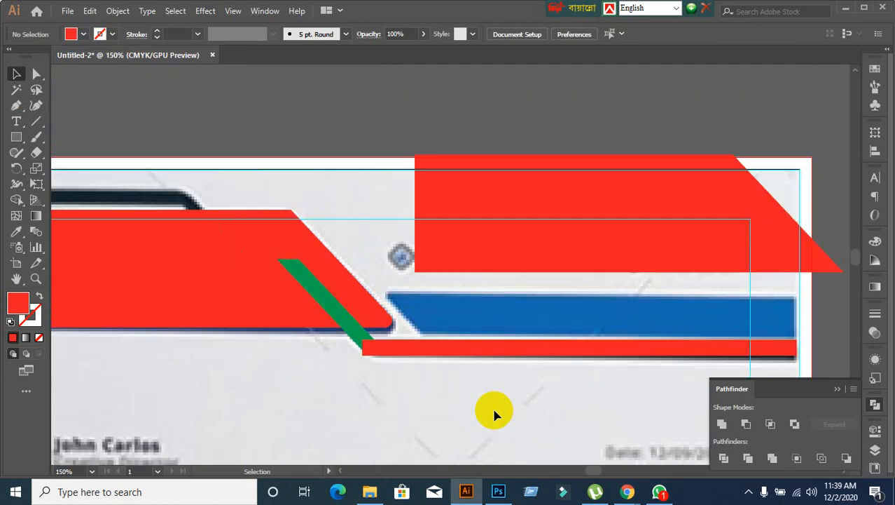
pyautogui.moveTo(494, 414); pyautogui.dragTo(391, 386)
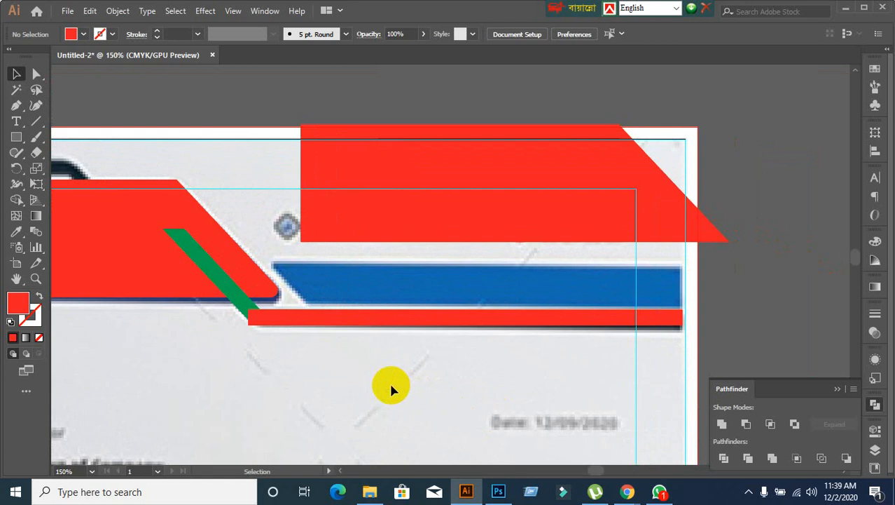
pyautogui.click(387, 320)
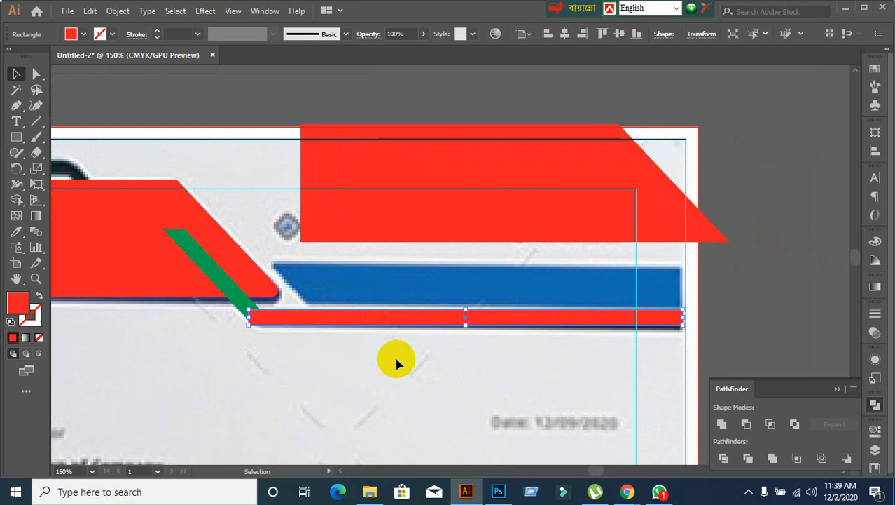
pyautogui.moveTo(382, 324); pyautogui.dragTo(449, 401)
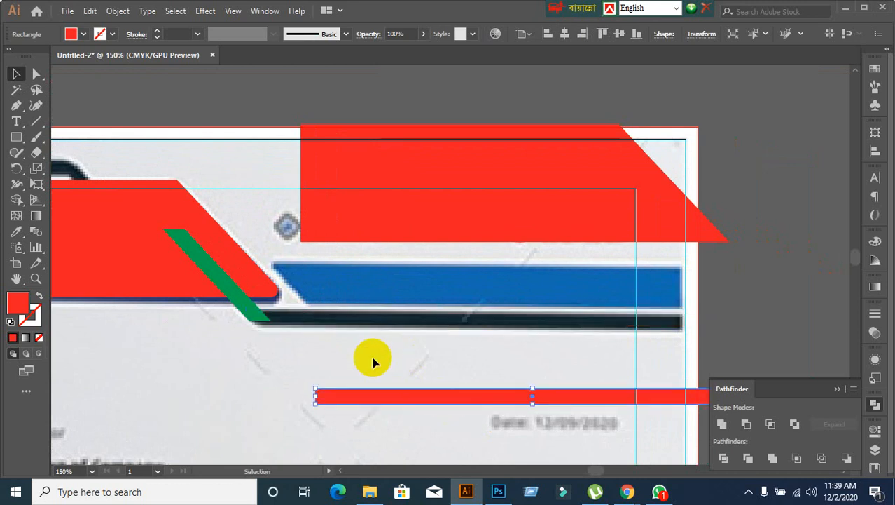
# Step: Try tracing the reference's dark line to the right page guide as a four-sided Pen shape, and delete the shape
pyautogui.click(15, 107)
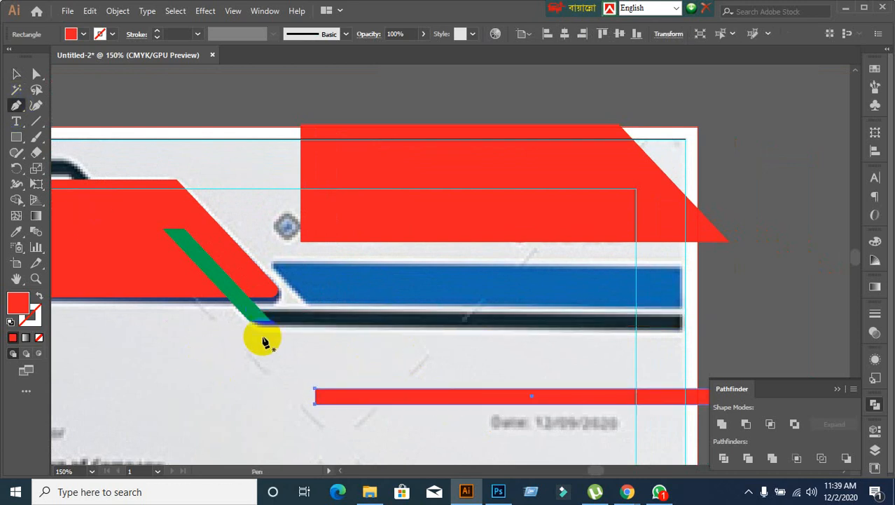
pyautogui.click(250, 311)
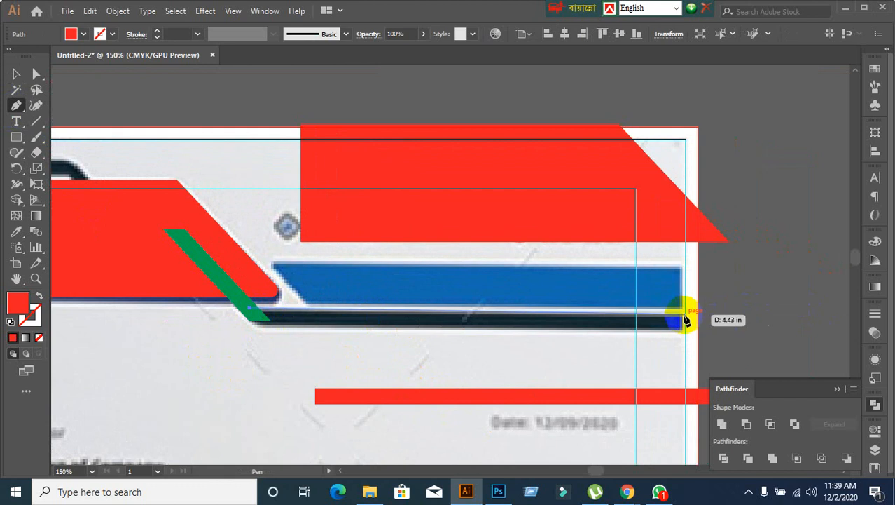
pyautogui.moveTo(682, 319); pyautogui.dragTo(683, 330)
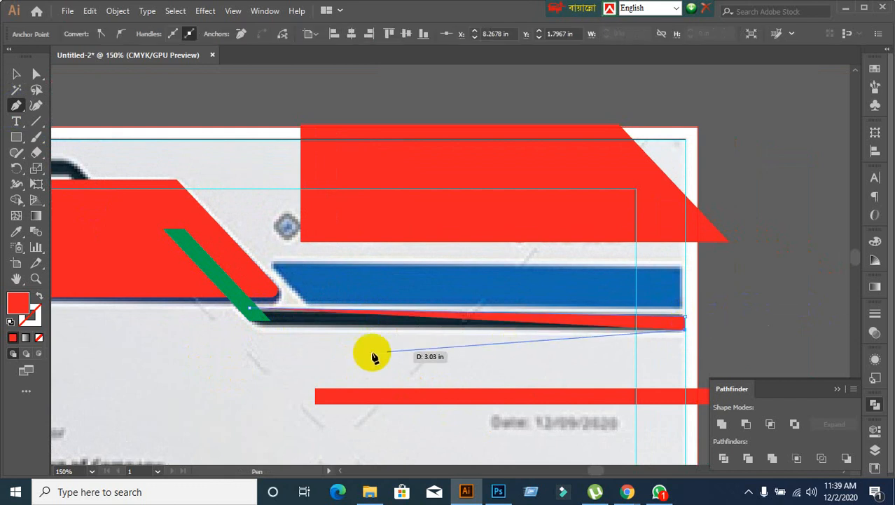
pyautogui.click(251, 326)
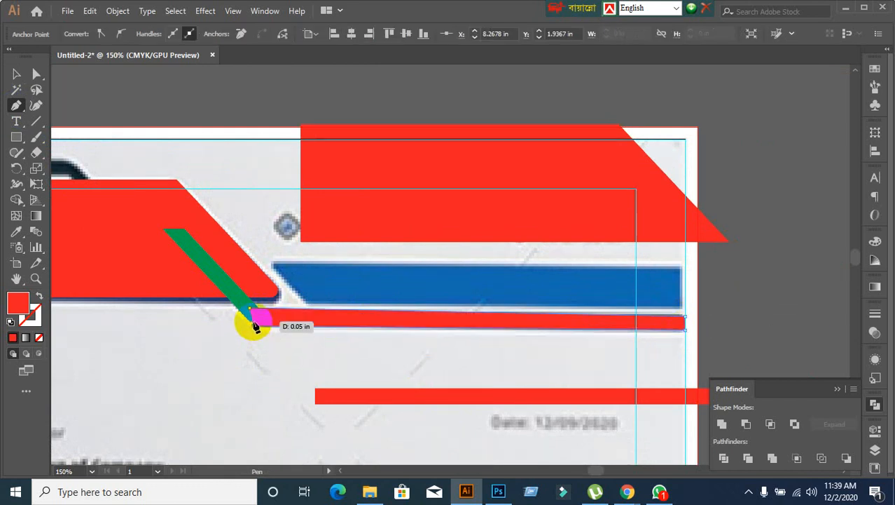
pyautogui.click(252, 314)
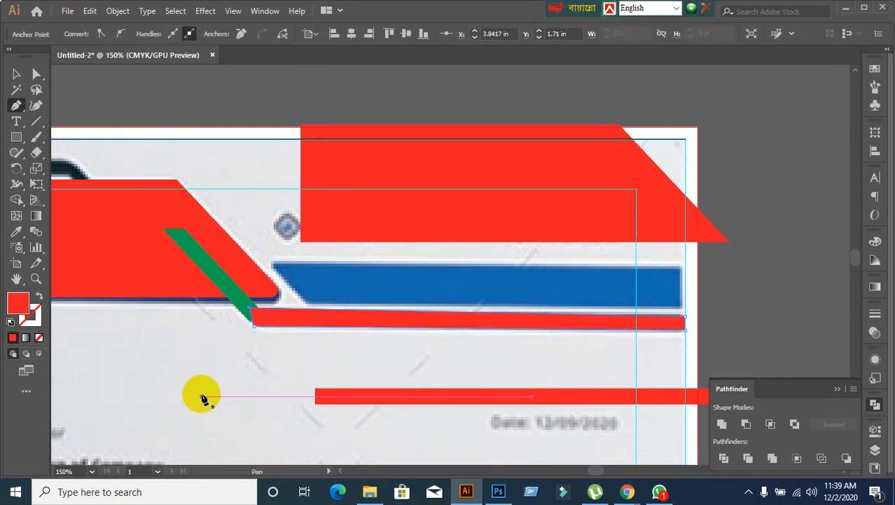
pyautogui.press('v')
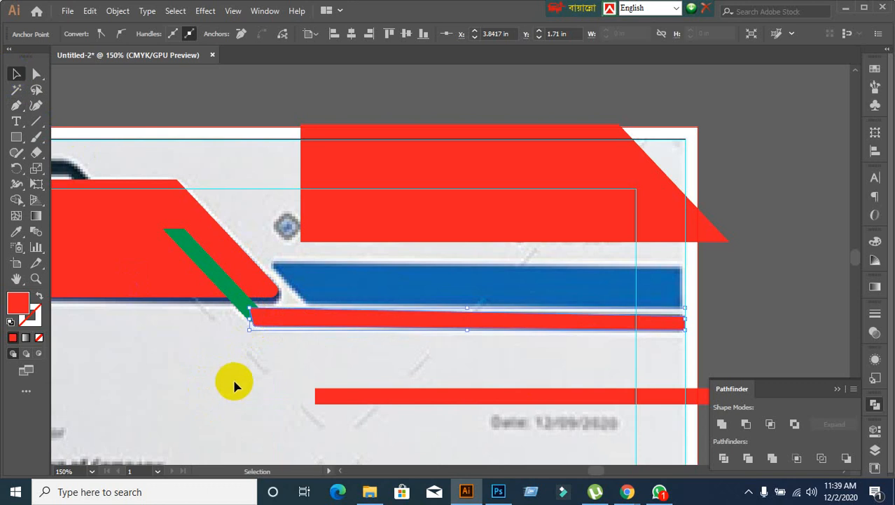
pyautogui.hotkey('ctrl', '[')
pyautogui.click(234, 382)
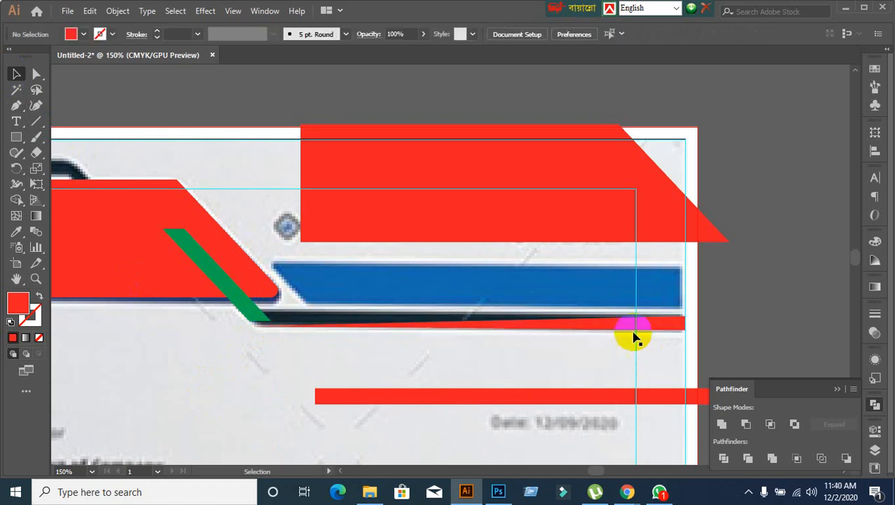
pyautogui.click(553, 380)
pyautogui.click(553, 381)
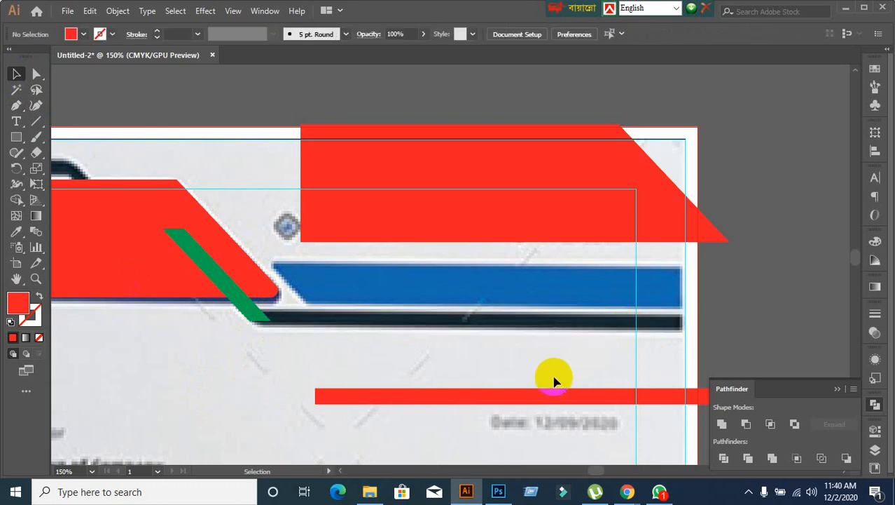
# Step: Move the thin red bar back up over the dark line, beside the green strip's lower end, keeping the strip in place
pyautogui.moveTo(531, 396); pyautogui.dragTo(474, 360)
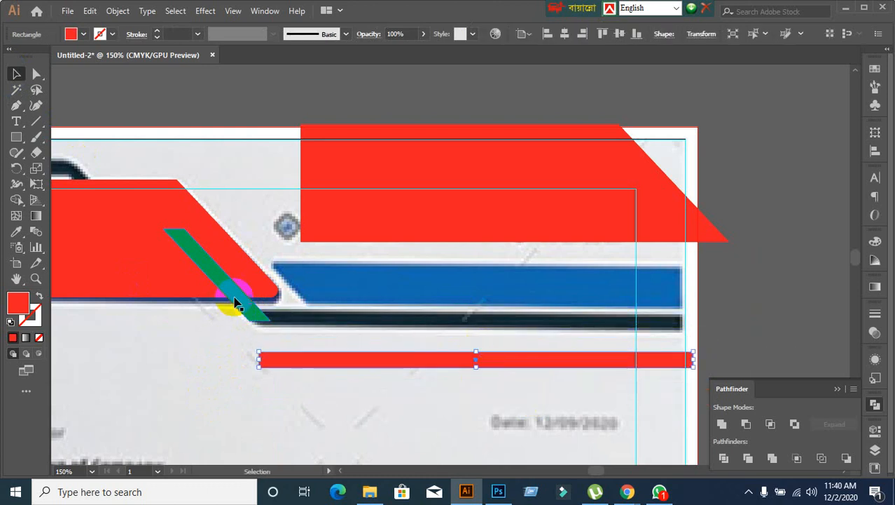
pyautogui.moveTo(234, 311); pyautogui.dragTo(209, 328)
pyautogui.hotkey('ctrl', 'z')
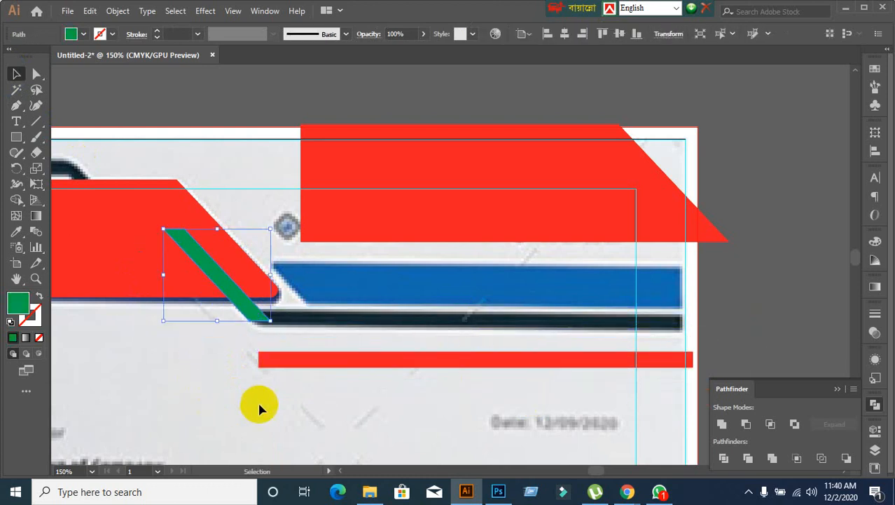
pyautogui.click(350, 364)
pyautogui.moveTo(350, 365); pyautogui.dragTo(347, 323)
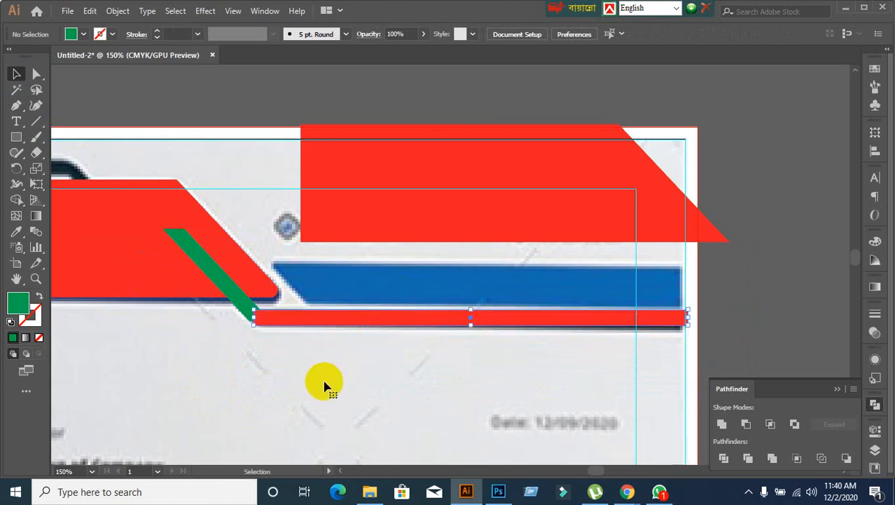
# Step: Shift the thin red bar slightly so its left end lines up with the green strip's lower tip
pyautogui.click(292, 379)
pyautogui.scroll(1, 290, 379)
pyautogui.hscroll(-3, 329, 377)
pyautogui.scroll(1, 329, 377)
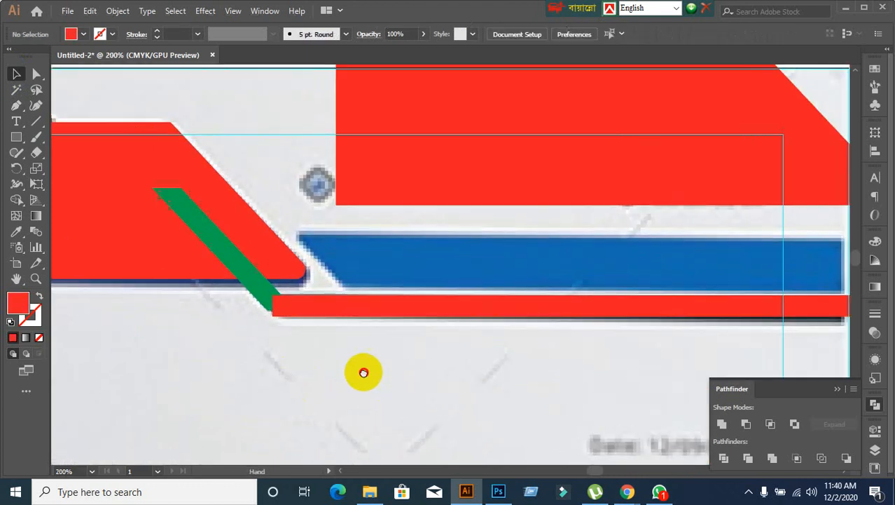
pyautogui.click(370, 333)
pyautogui.moveTo(317, 330); pyautogui.dragTo(306, 326)
pyautogui.click(371, 408)
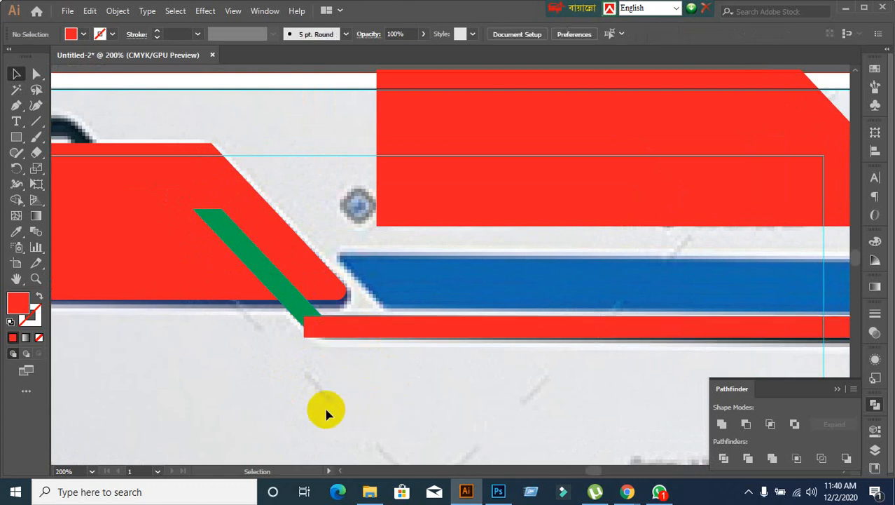
# Step: Extend the thin red strip's end outward past the lower end of the green diagonal bar
pyautogui.click(320, 329)
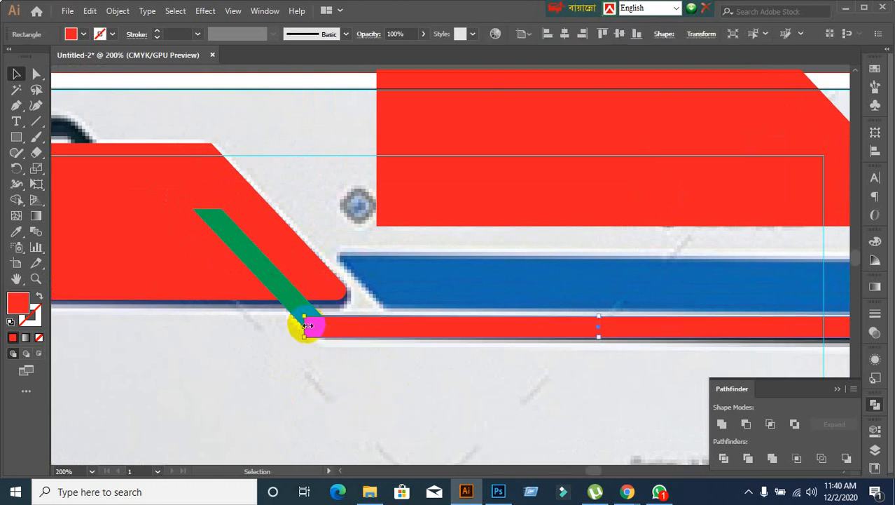
pyautogui.moveTo(307, 326); pyautogui.dragTo(270, 321)
pyautogui.click(349, 387)
# Step: Move the green diagonal bar down along its slope until its lower end crosses fully through the thin red strip
pyautogui.click(298, 304)
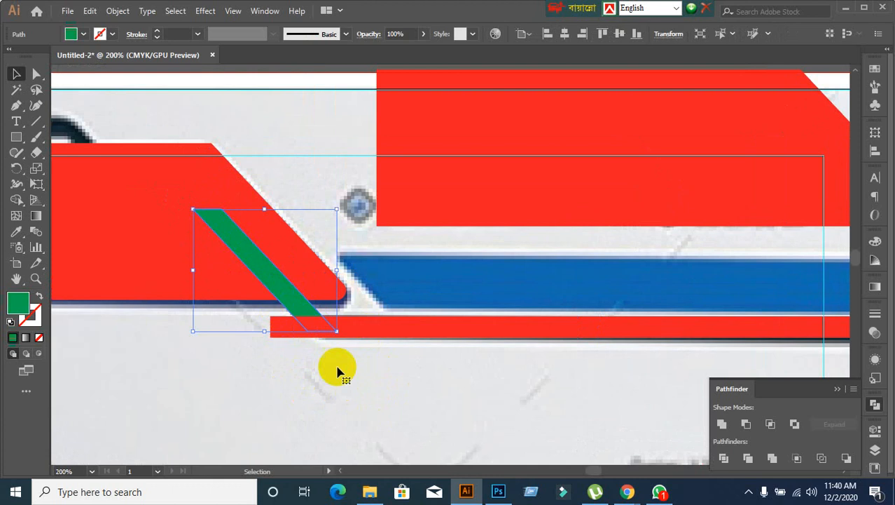
pyautogui.click(350, 401)
pyautogui.click(256, 275)
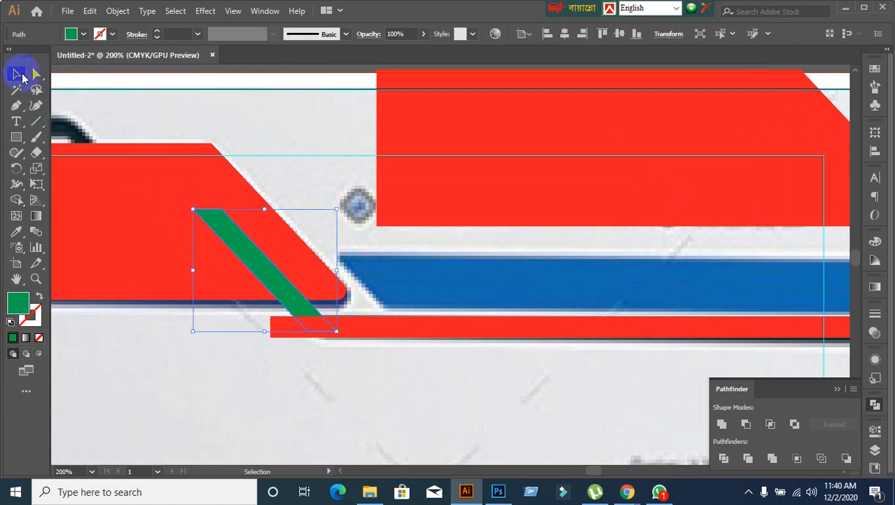
pyautogui.click(36, 75)
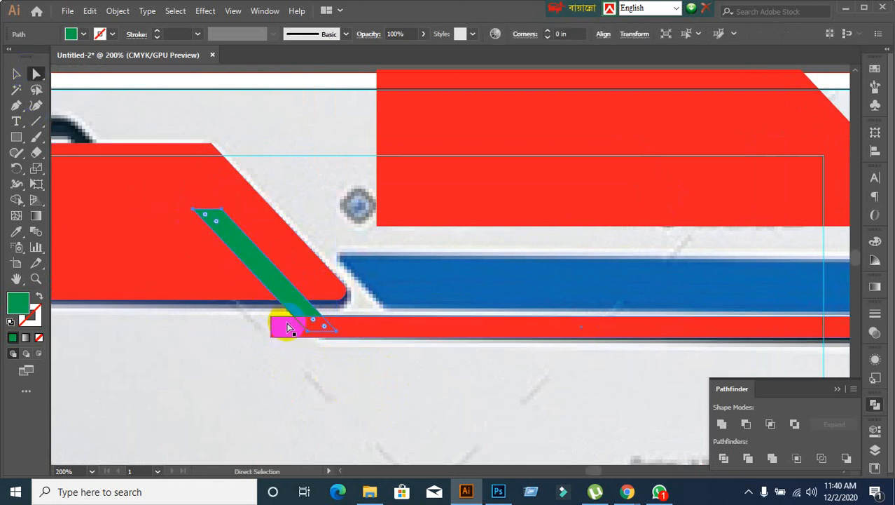
pyautogui.moveTo(322, 335); pyautogui.dragTo(347, 353)
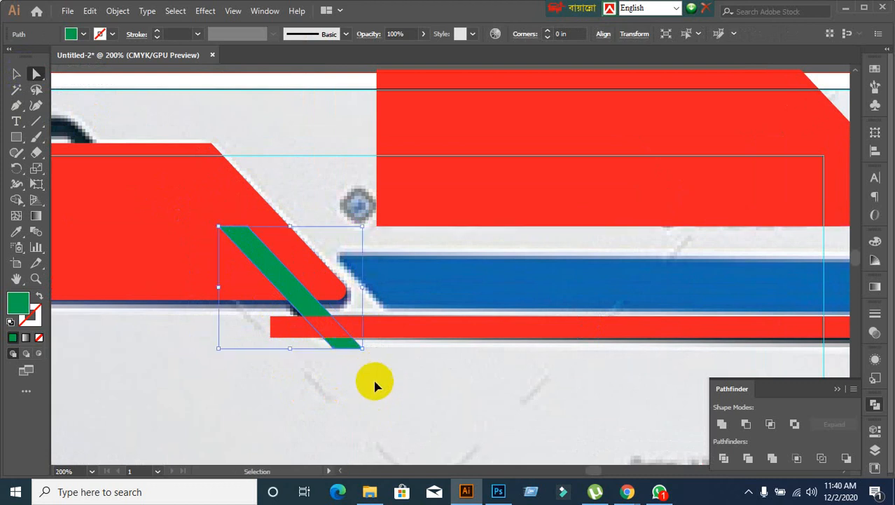
pyautogui.hotkey('ctrl', 'z')
pyautogui.click(355, 379)
pyautogui.moveTo(279, 294); pyautogui.dragTo(335, 366)
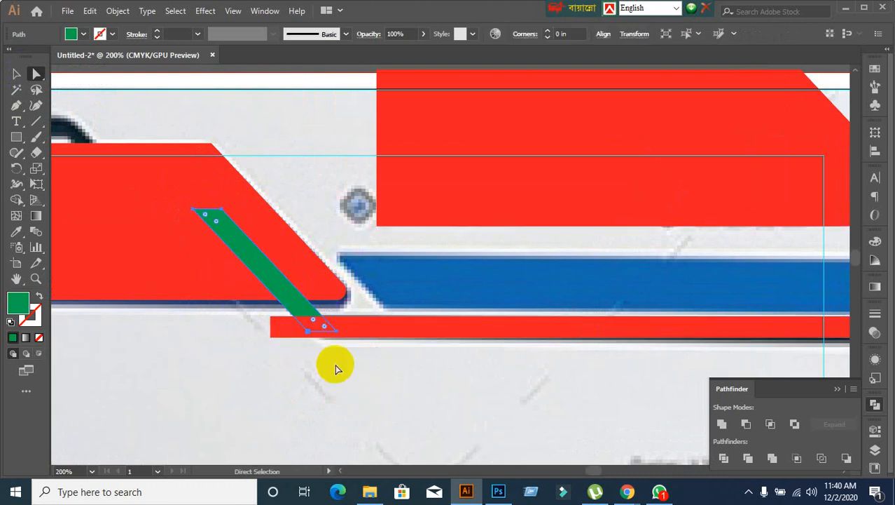
pyautogui.moveTo(324, 336); pyautogui.dragTo(334, 348)
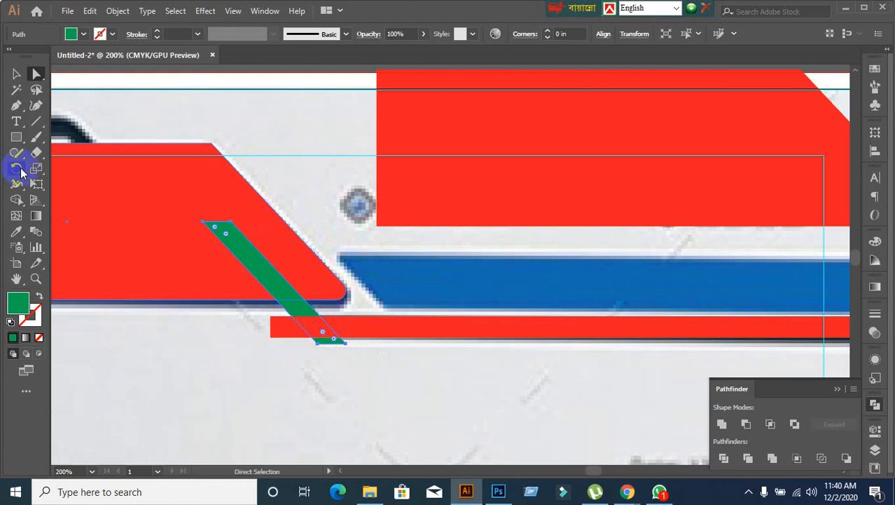
# Step: Use Shape Builder to cut off the strip's stub beyond the green diagonal and the green tip below the strip
pyautogui.click(16, 74)
pyautogui.click(267, 342)
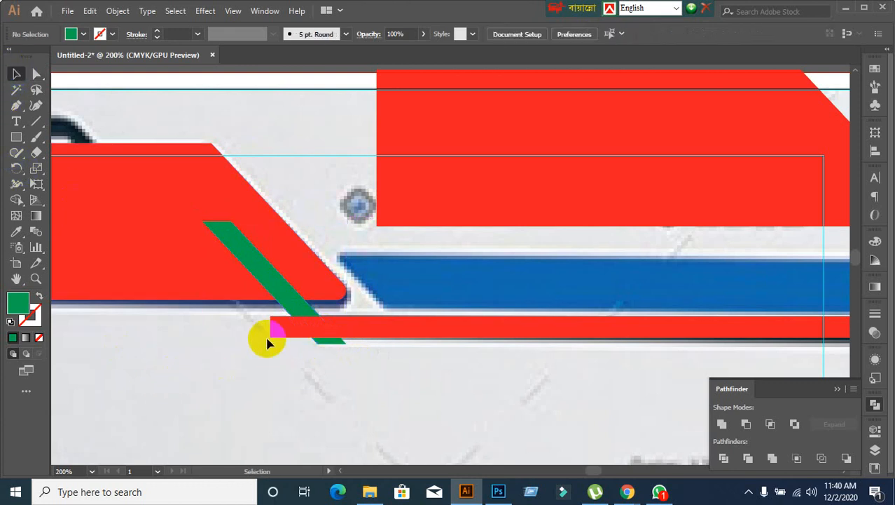
pyautogui.click(290, 300)
pyautogui.click(296, 396)
pyautogui.moveTo(295, 393); pyautogui.dragTo(370, 327)
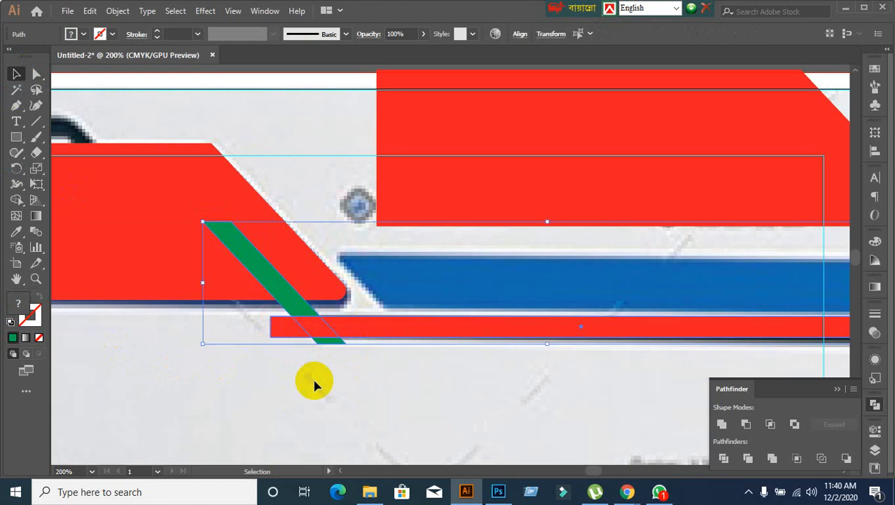
pyautogui.click(16, 200)
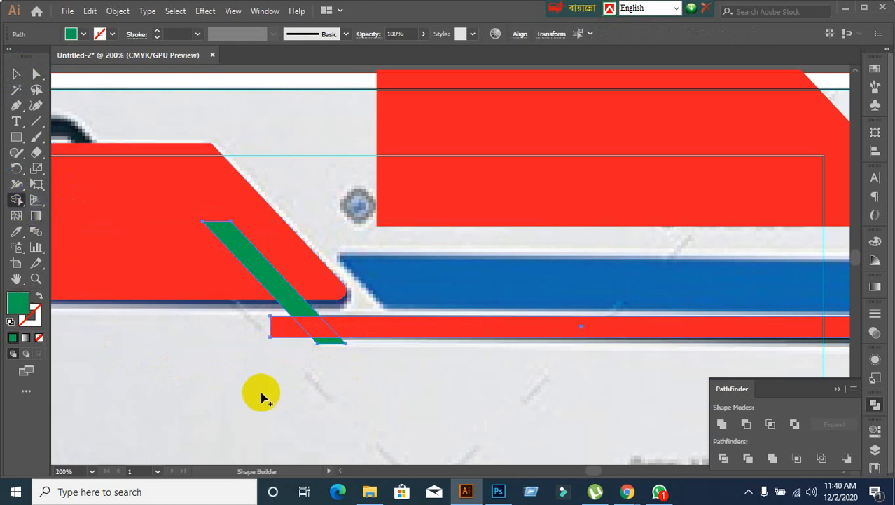
pyautogui.keyDown('alt'); pyautogui.click(281, 330); pyautogui.keyUp('alt')
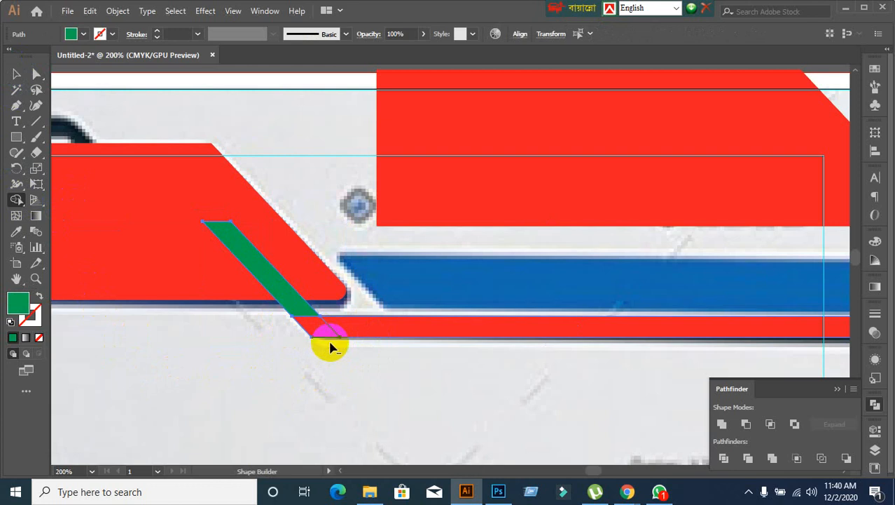
pyautogui.click(16, 74)
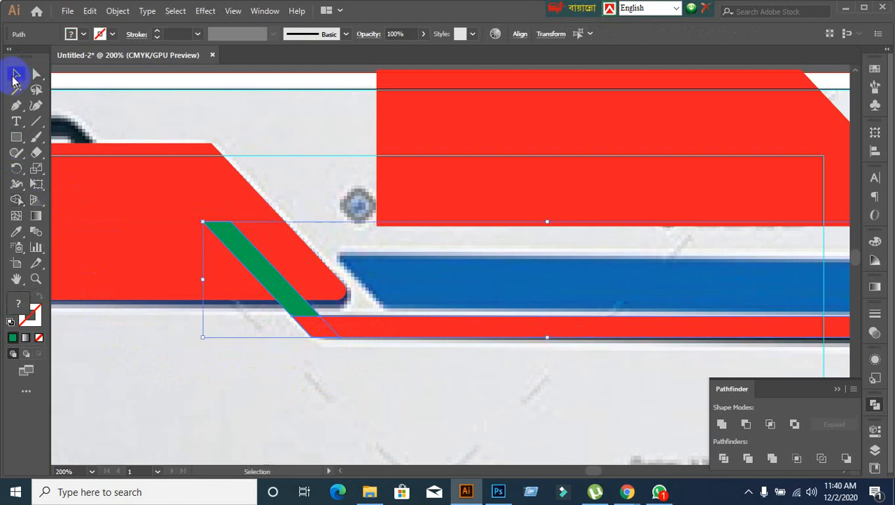
pyautogui.click(254, 397)
pyautogui.scroll(-1, 339, 400)
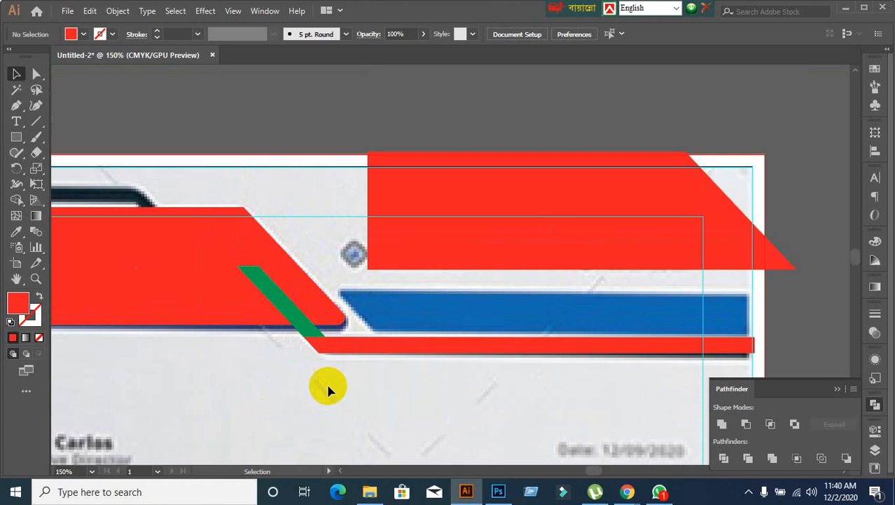
pyautogui.moveTo(310, 316); pyautogui.dragTo(250, 380)
pyautogui.hotkey('ctrl', 'z')
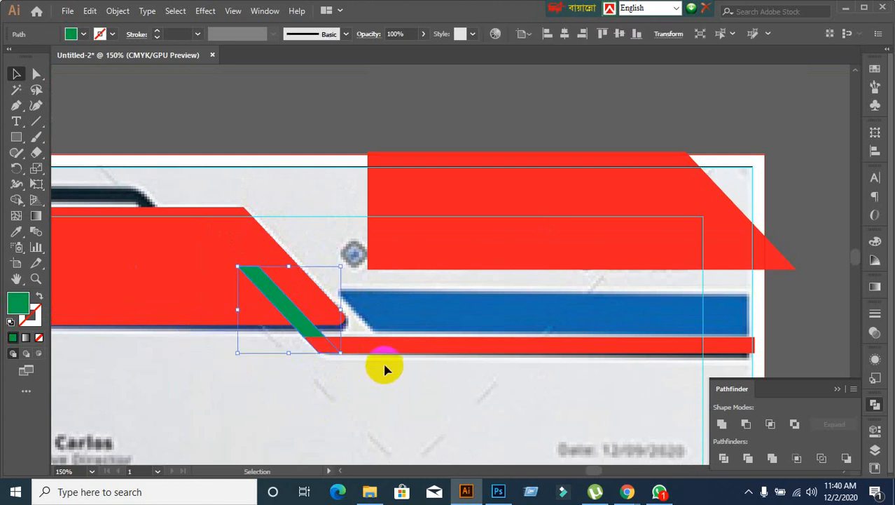
pyautogui.moveTo(386, 349); pyautogui.dragTo(388, 415)
pyautogui.hotkey('ctrl', 'z')
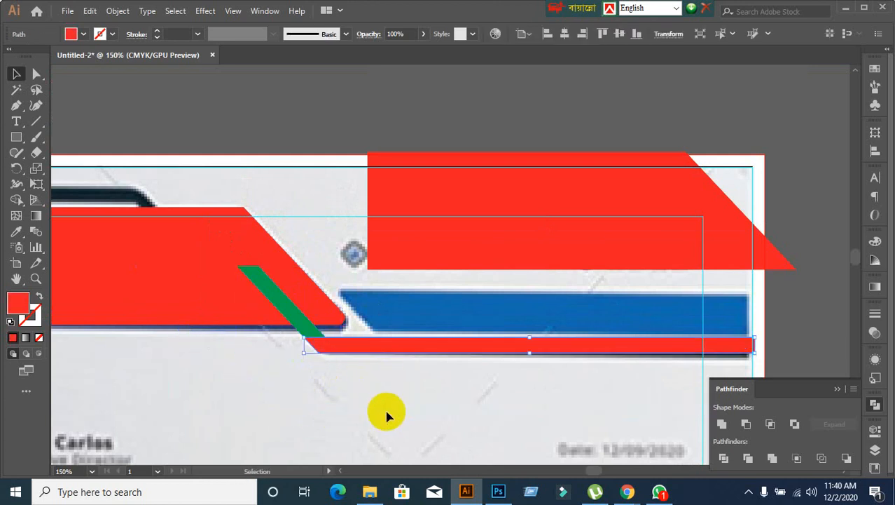
# Step: Try to combine the green diagonal and the thin red strip with Pathfinder Unite as a compound shape
pyautogui.press('v')
pyautogui.click(304, 316)
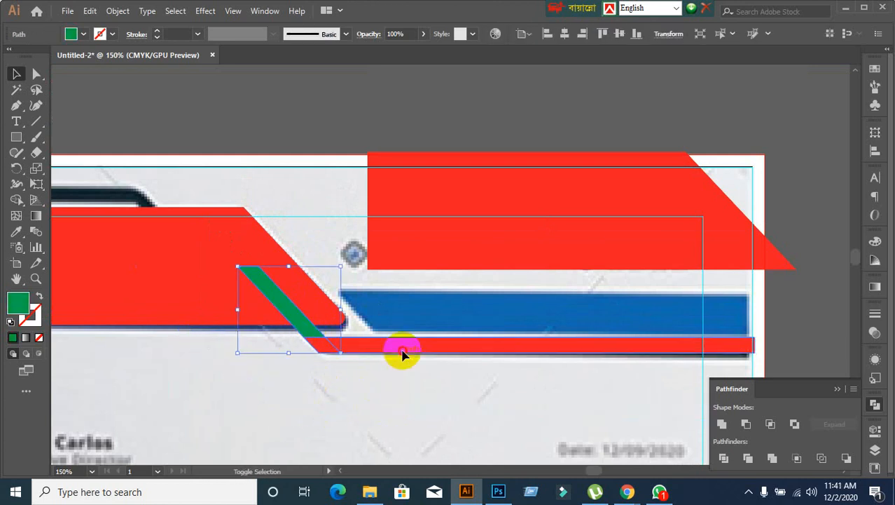
pyautogui.keyDown('shift'); pyautogui.click(402, 352); pyautogui.keyUp('shift')
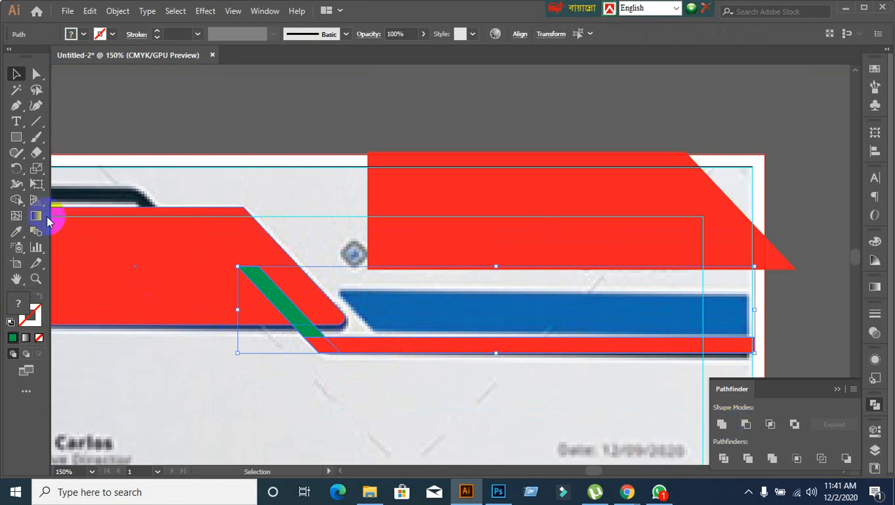
pyautogui.keyDown('alt'); pyautogui.click(722, 423); pyautogui.keyUp('alt')
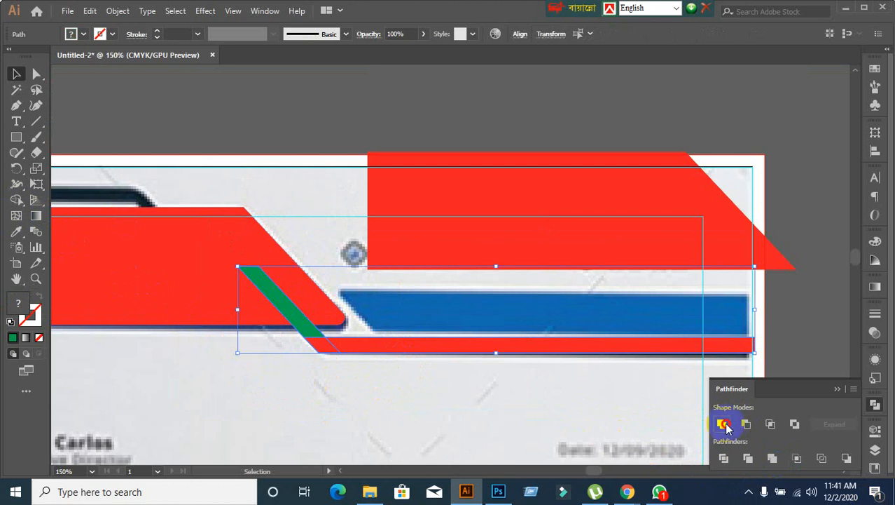
pyautogui.click(834, 424)
pyautogui.hotkey('ctrl', 'z')
pyautogui.hotkey('ctrl', 'z')
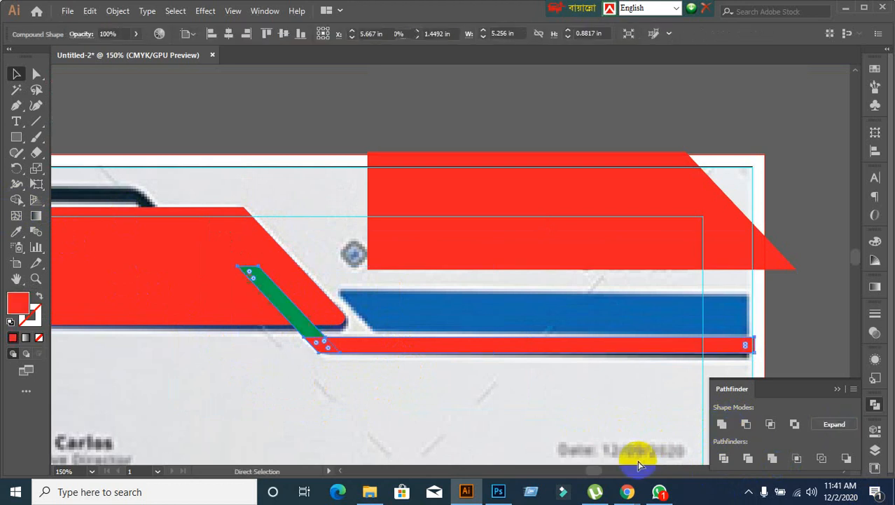
# Step: Merge the green diagonal and the thin red strip into one bent green band with the Shape Builder tool
pyautogui.click(494, 436)
pyautogui.click(300, 314)
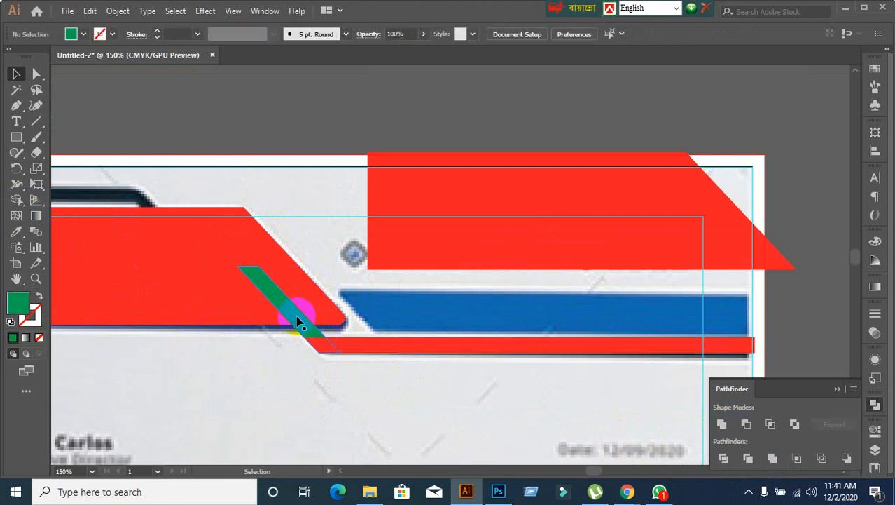
pyautogui.keyDown('shift'); pyautogui.click(463, 350); pyautogui.keyUp('shift')
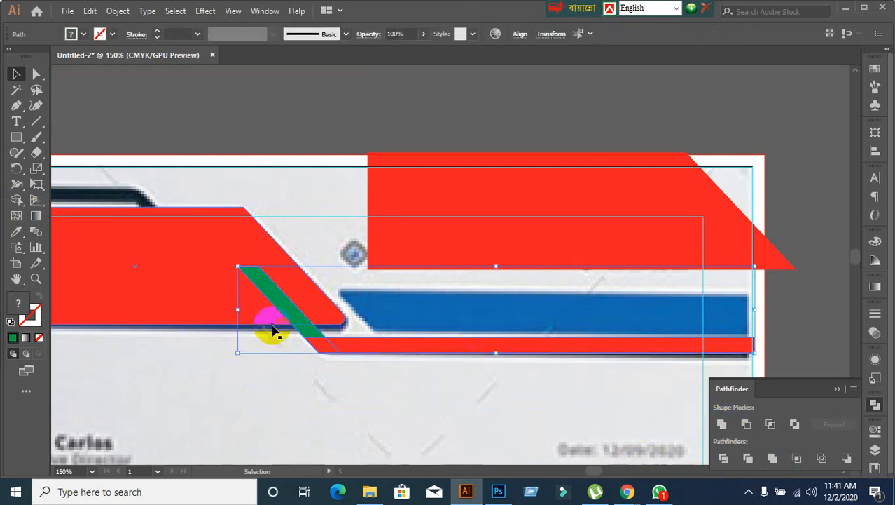
pyautogui.click(14, 202)
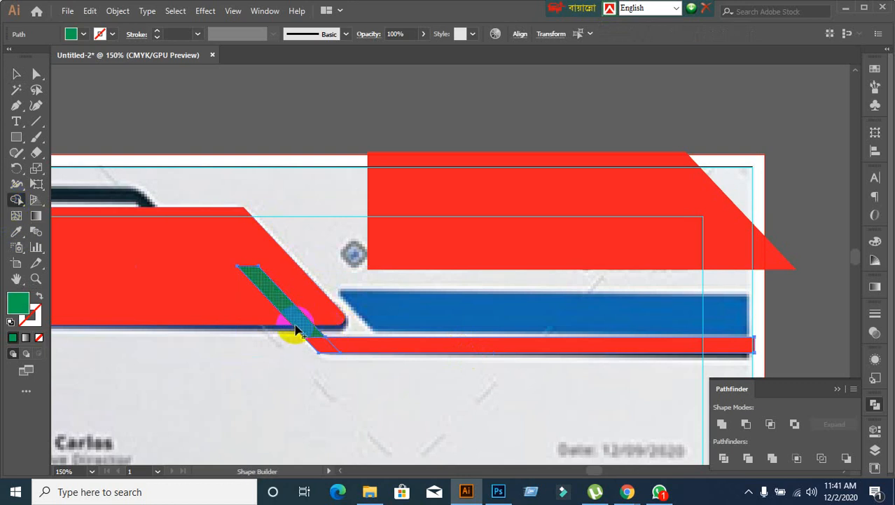
pyautogui.moveTo(297, 327)
pyautogui.mouseDown()
pyautogui.moveTo(343, 346)
pyautogui.moveTo(327, 351)
pyautogui.mouseUp()
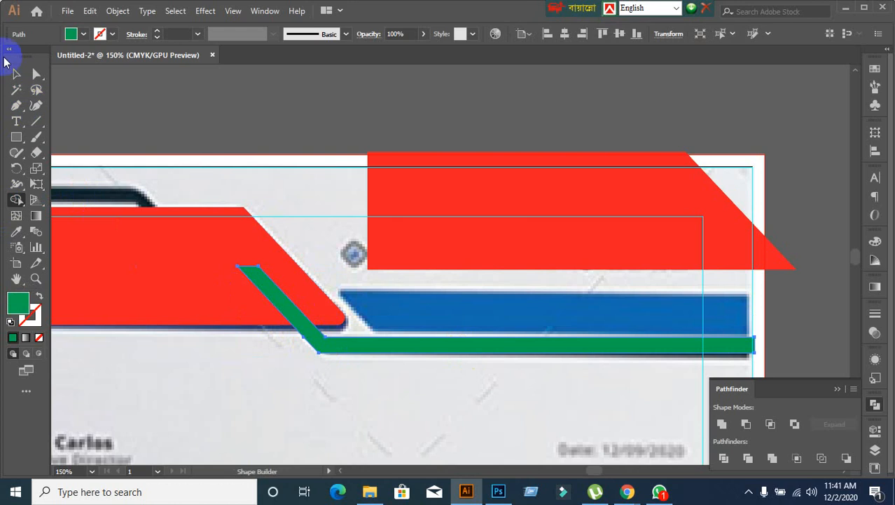
pyautogui.click(17, 73)
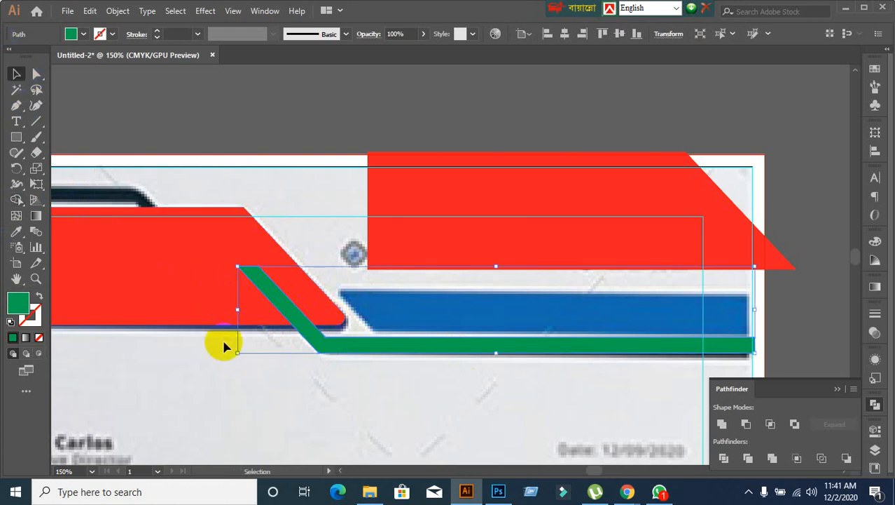
pyautogui.click(332, 394)
pyautogui.moveTo(366, 359); pyautogui.dragTo(425, 447)
pyautogui.press('a')
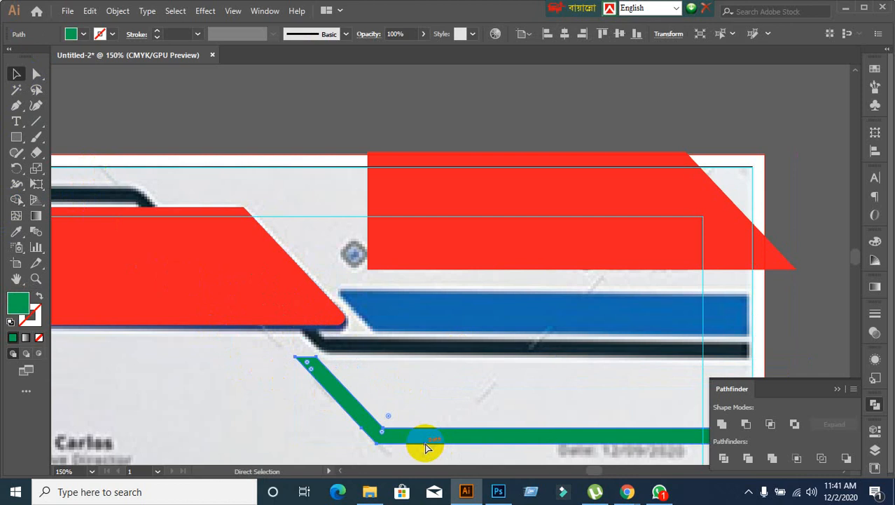
pyautogui.hotkey('ctrl', 'z')
pyautogui.press('v')
pyautogui.click(337, 403)
pyautogui.scroll(-1, 344, 409)
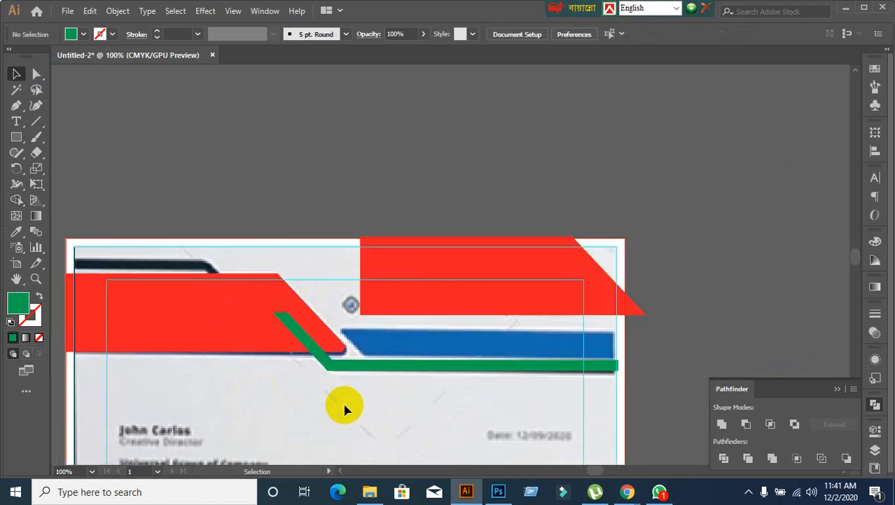
pyautogui.moveTo(438, 368); pyautogui.dragTo(468, 423)
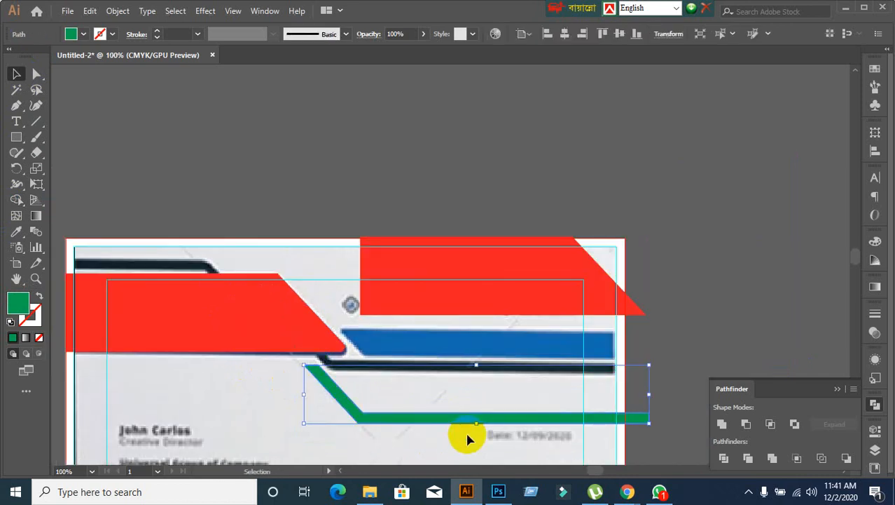
pyautogui.hotkey('ctrl', 'z')
# Step: Delete the large red shape covering the logo in the letterhead's header
pyautogui.scroll(-2, 464, 413)
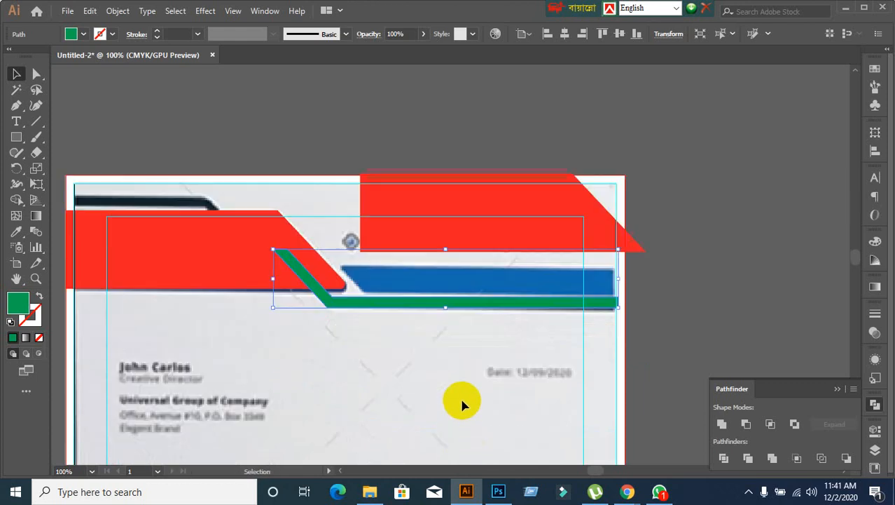
pyautogui.scroll(-2, 462, 404)
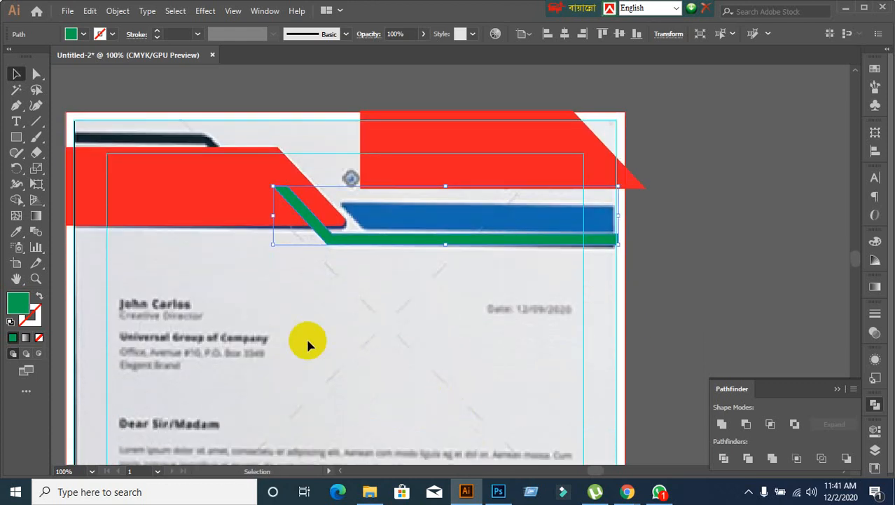
pyautogui.click(329, 381)
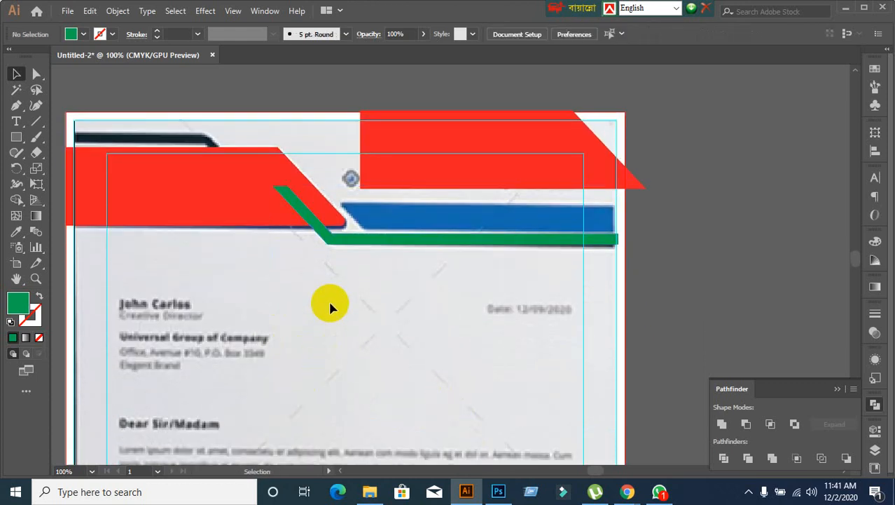
pyautogui.click(234, 226)
pyautogui.click(280, 330)
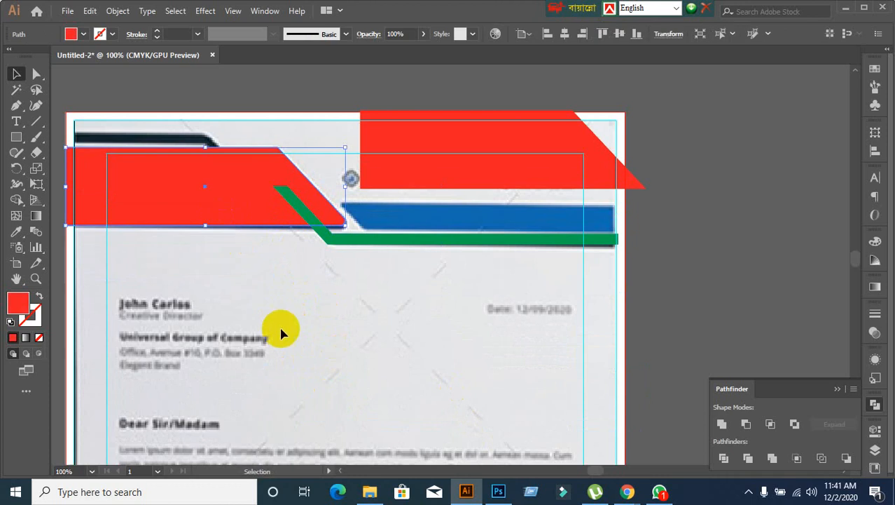
pyautogui.click(180, 206)
pyautogui.press('Delete')
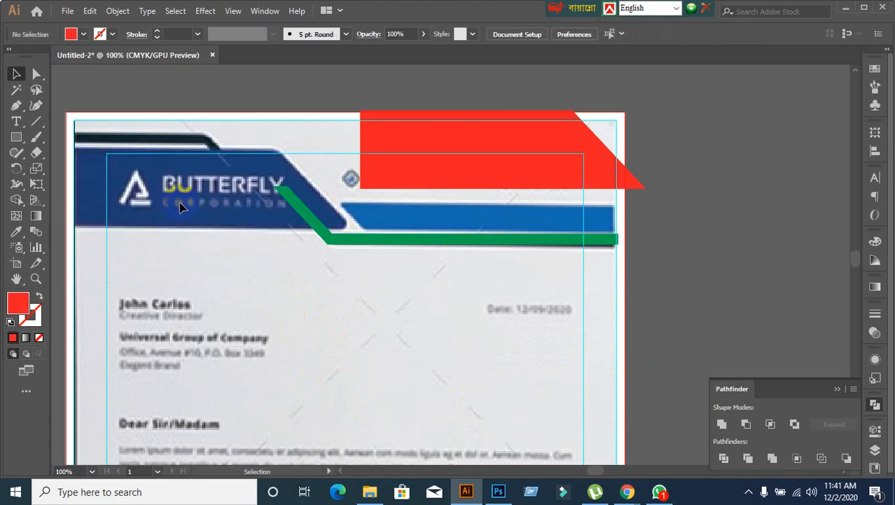
pyautogui.moveTo(398, 246); pyautogui.dragTo(440, 344)
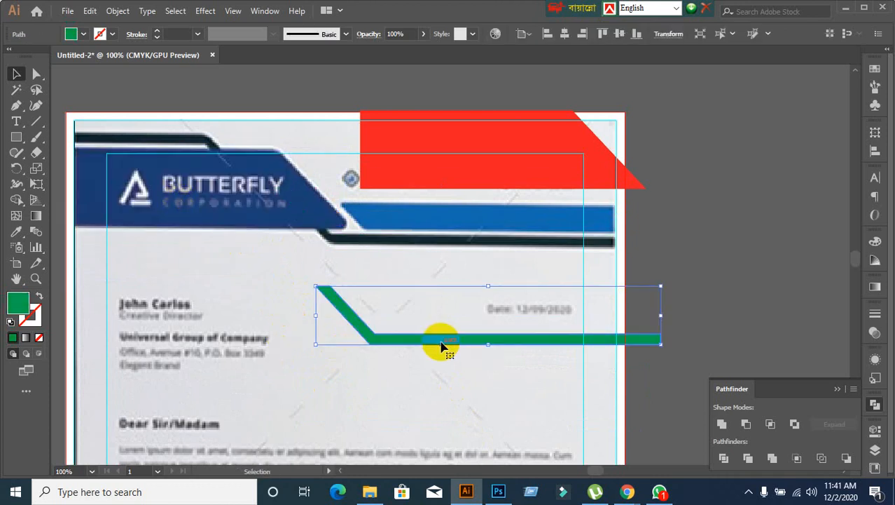
pyautogui.press('a')
pyautogui.hotkey('ctrl', 'z')
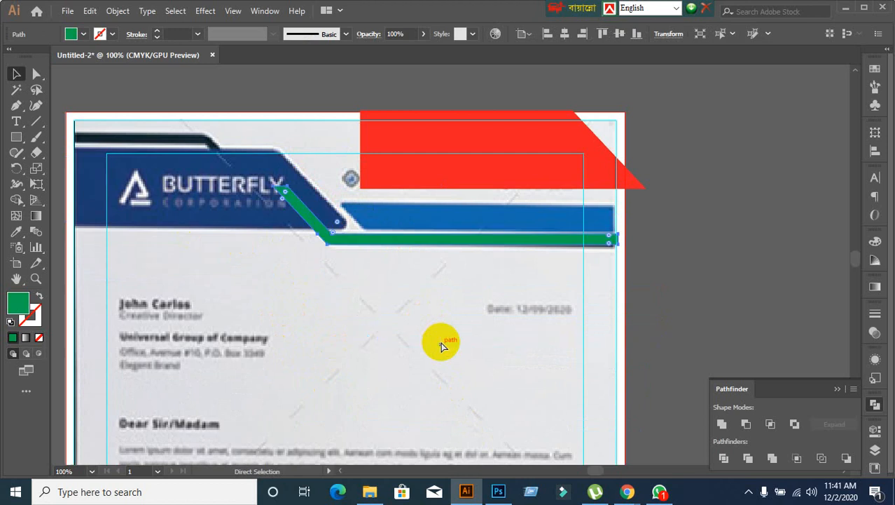
pyautogui.press('v')
pyautogui.click(369, 314)
# Step: Round the outer corner at the green band's bend to about 0.18 in
pyautogui.scroll(2, 351, 223)
pyautogui.click(315, 253)
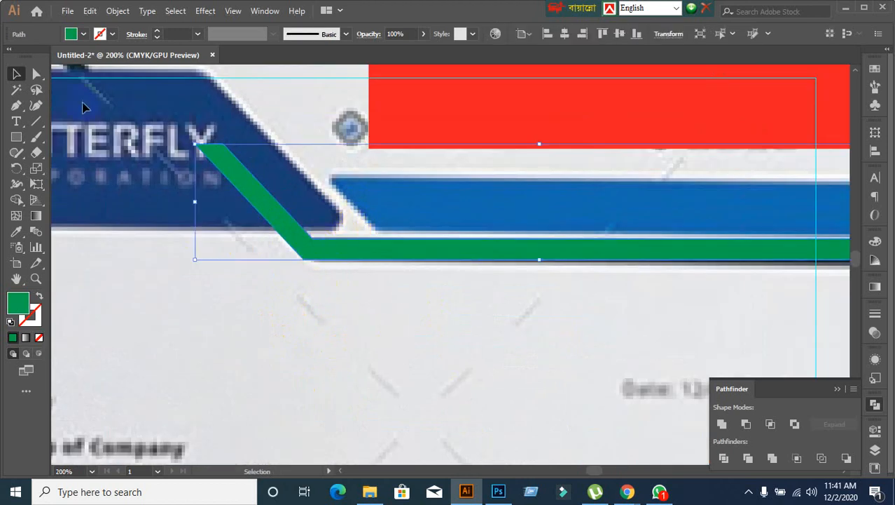
pyautogui.click(36, 74)
pyautogui.click(308, 252)
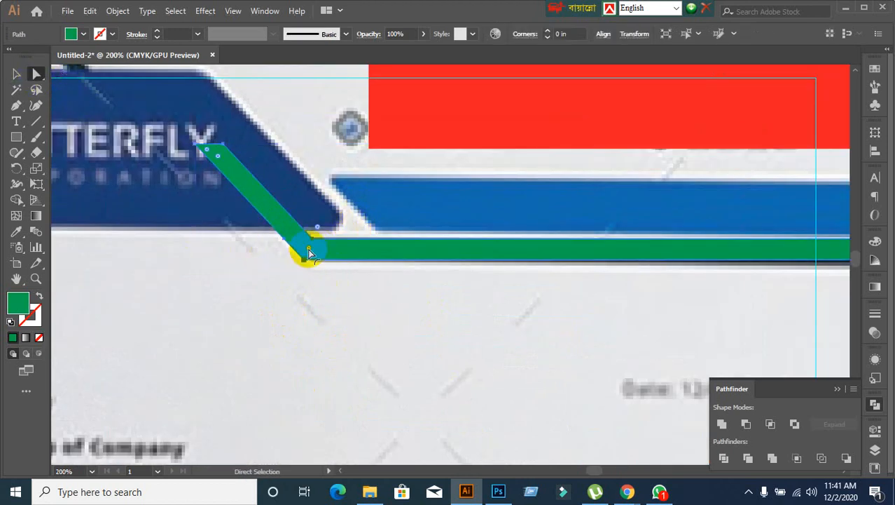
pyautogui.moveTo(309, 250); pyautogui.dragTo(314, 239)
pyautogui.moveTo(313, 238); pyautogui.dragTo(315, 238)
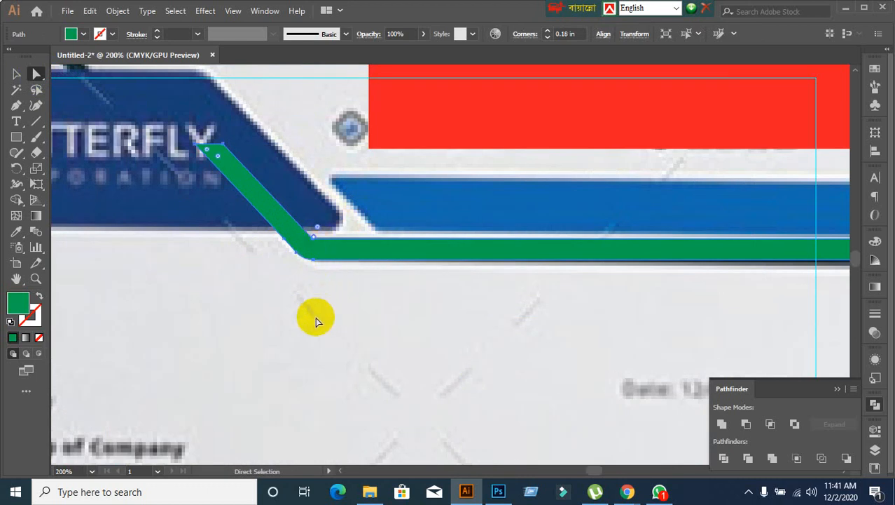
pyautogui.click(18, 76)
pyautogui.click(365, 359)
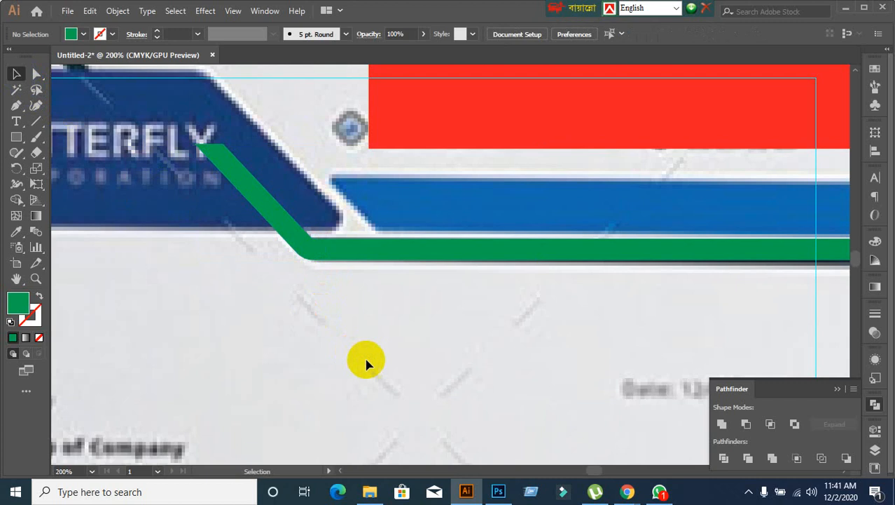
# Step: Restore the deleted red shape over the logo in the letterhead's header
pyautogui.scroll(-3, 365, 359)
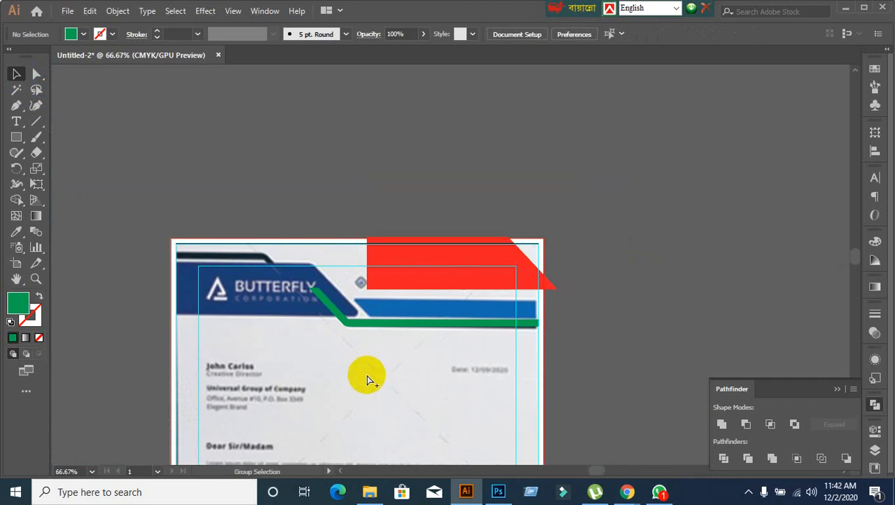
pyautogui.hotkey('ctrl', 'z')
pyautogui.scroll(-1, 292, 345)
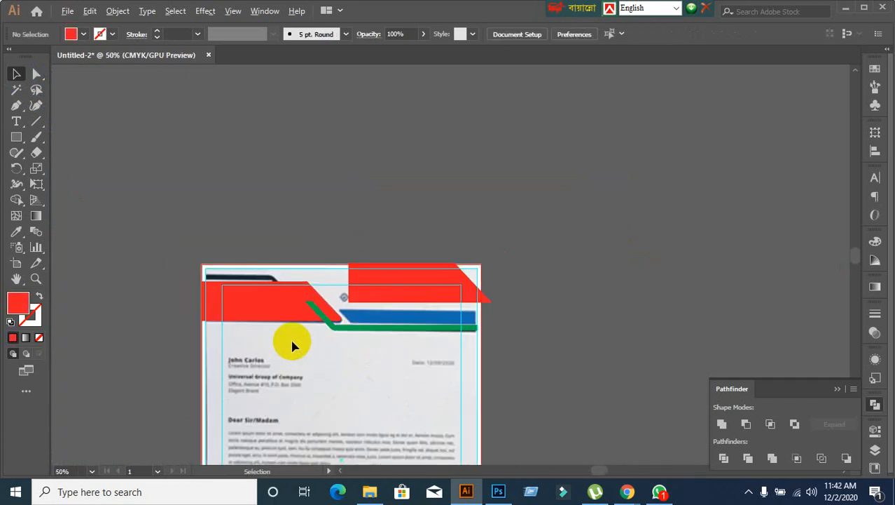
pyautogui.scroll(1, 288, 385)
pyautogui.moveTo(252, 270); pyautogui.dragTo(265, 360)
pyautogui.hotkey('ctrl', 'z')
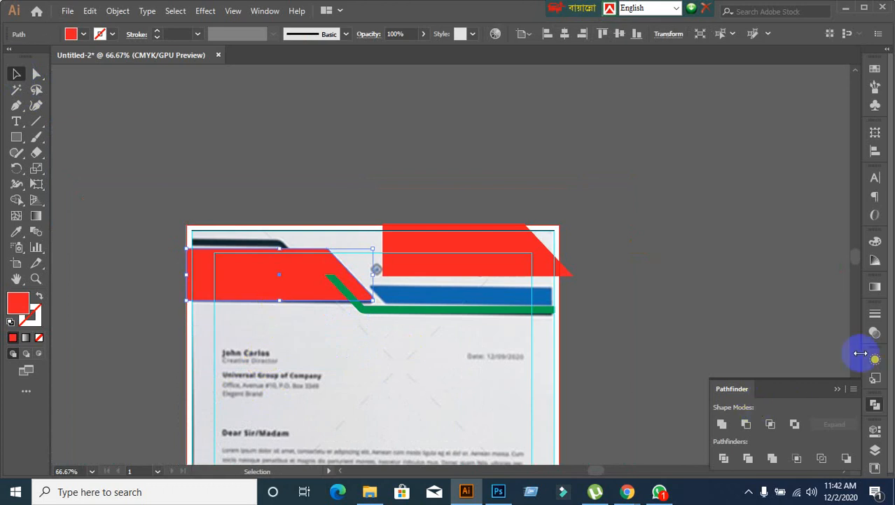
pyautogui.scroll(-1, 337, 385)
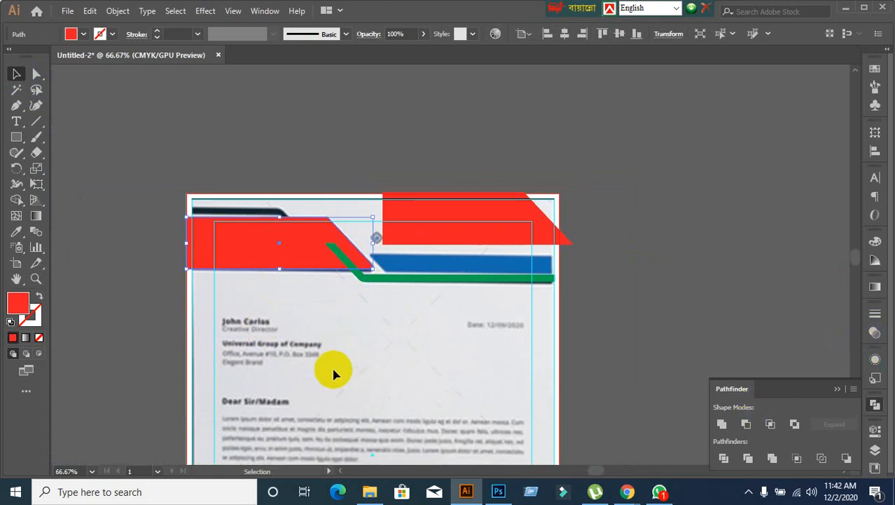
pyautogui.click(170, 210)
pyautogui.moveTo(260, 234); pyautogui.dragTo(260, 265)
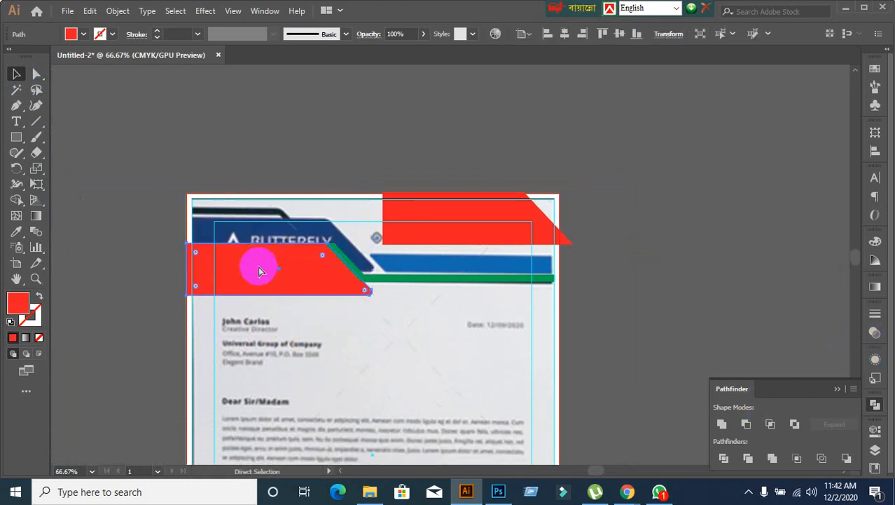
pyautogui.hotkey('ctrl', 'z')
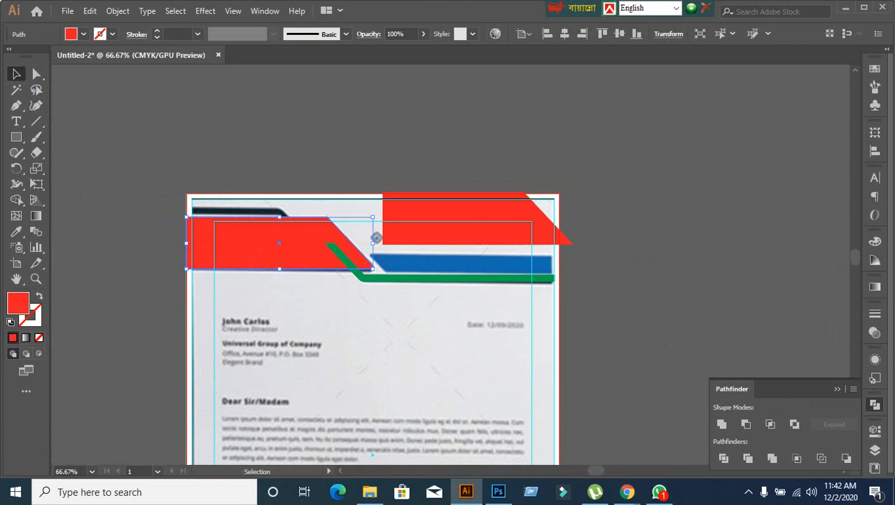
# Step: Lower the opacity of the red shape over the logo to 91%
pyautogui.click(877, 333)
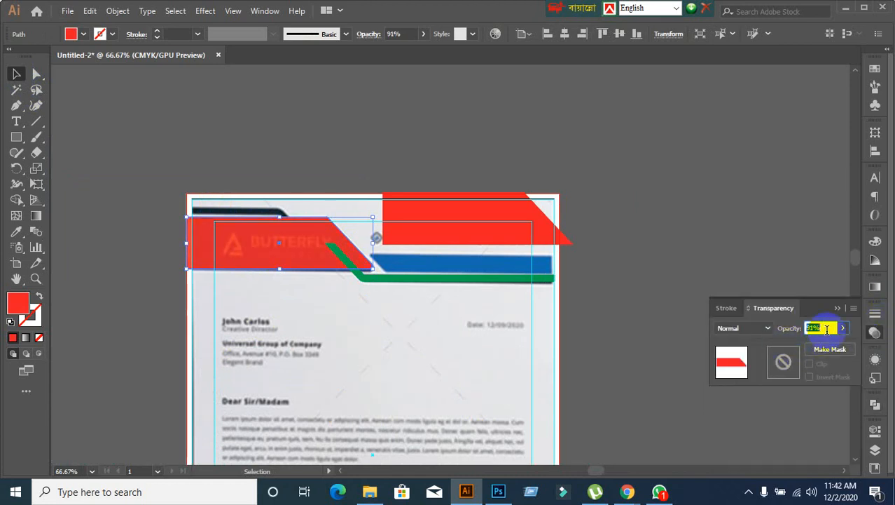
pyautogui.click(309, 326)
pyautogui.scroll(2, 310, 326)
pyautogui.scroll(-1, 312, 324)
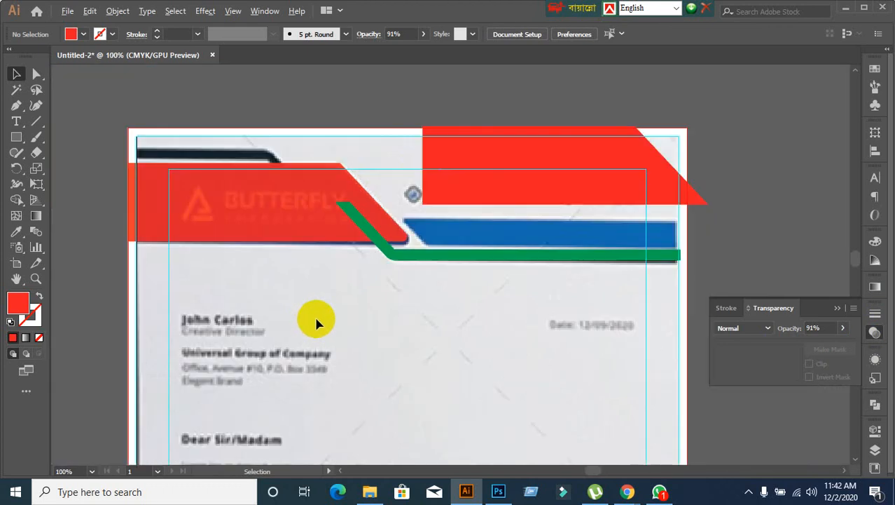
# Step: Duplicate the bent green band and place the copy just below the red logo shape, toward the page's left edge
pyautogui.hscroll(-4, 337, 323)
pyautogui.scroll(2, 337, 323)
pyautogui.click(476, 291)
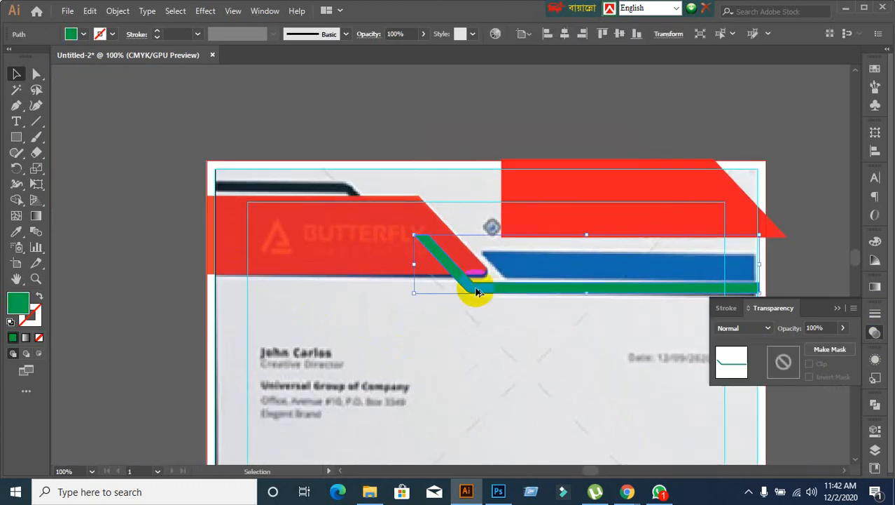
pyautogui.moveTo(477, 291); pyautogui.dragTo(254, 320)
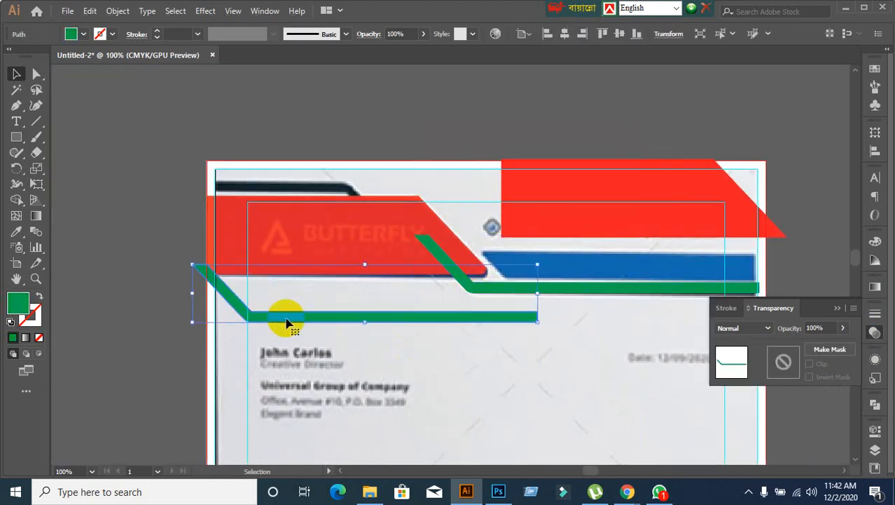
# Step: Reflect the copied green band across the horizontal axis
pyautogui.rightClick(287, 322)
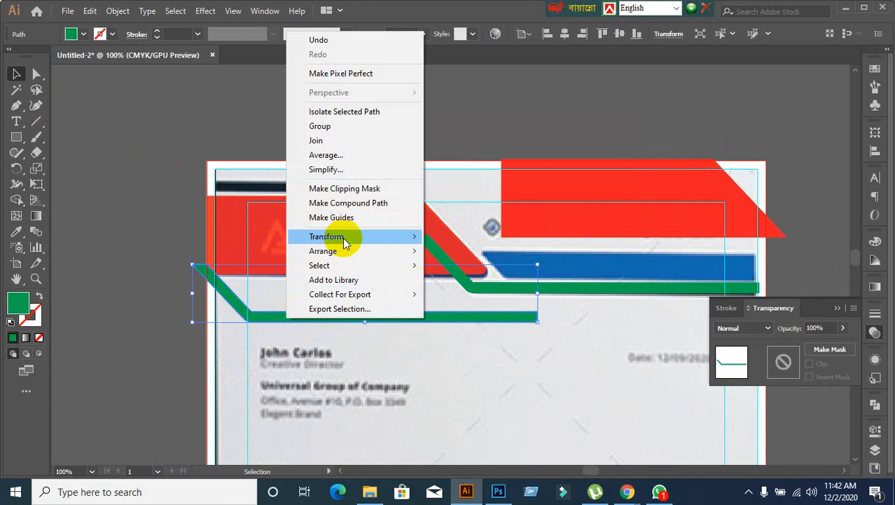
pyautogui.moveTo(356, 241)
pyautogui.click(480, 284)
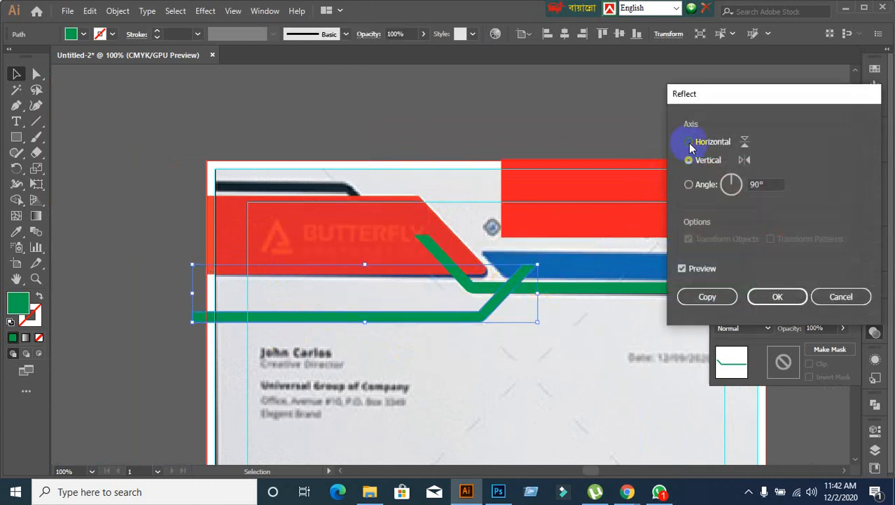
pyautogui.click(690, 143)
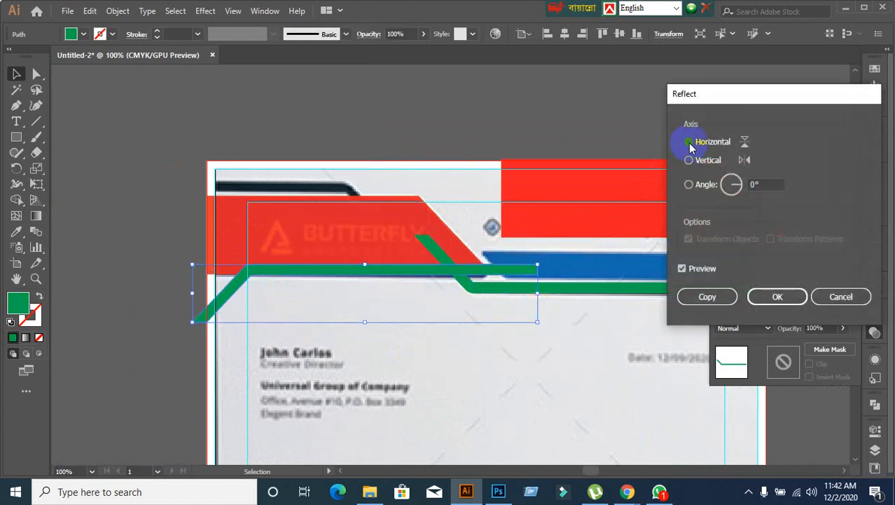
pyautogui.click(776, 296)
# Step: Reflect the copied green band across the vertical axis so its diagonal slopes down at the right end
pyautogui.rightClick(269, 276)
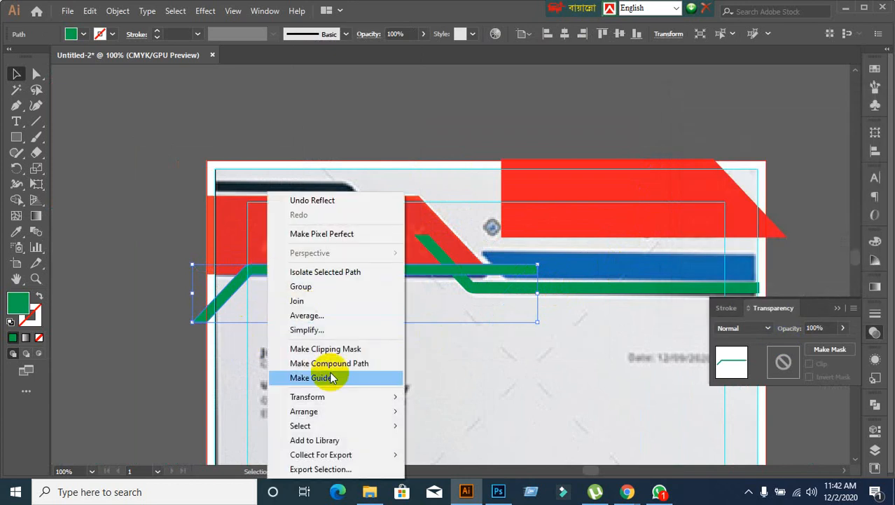
pyautogui.moveTo(336, 396)
pyautogui.click(449, 329)
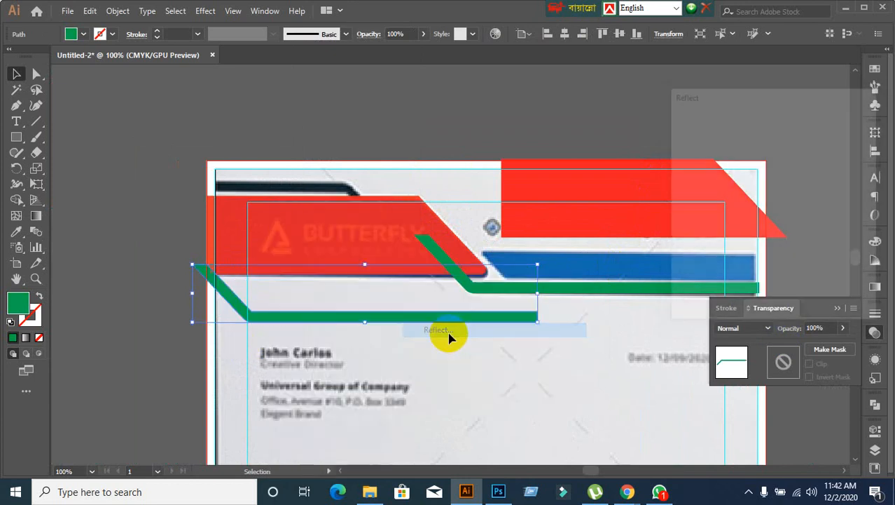
pyautogui.click(696, 161)
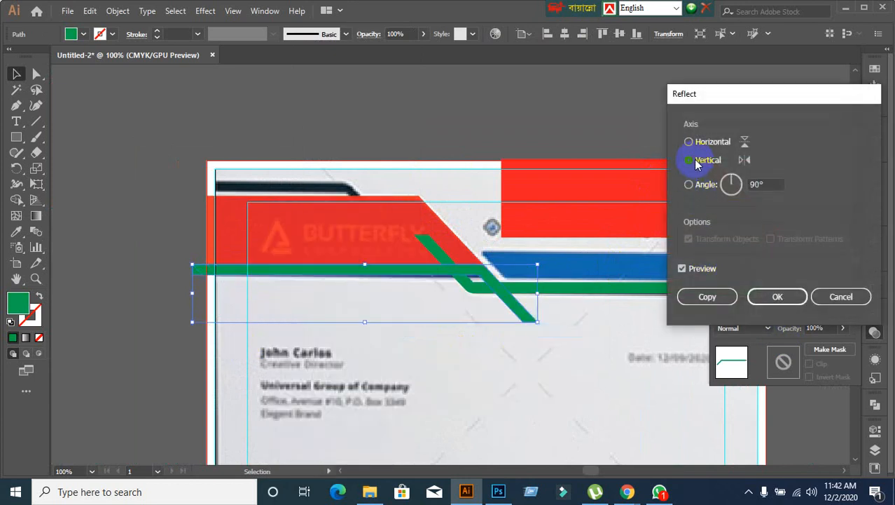
pyautogui.click(778, 297)
pyautogui.click(307, 409)
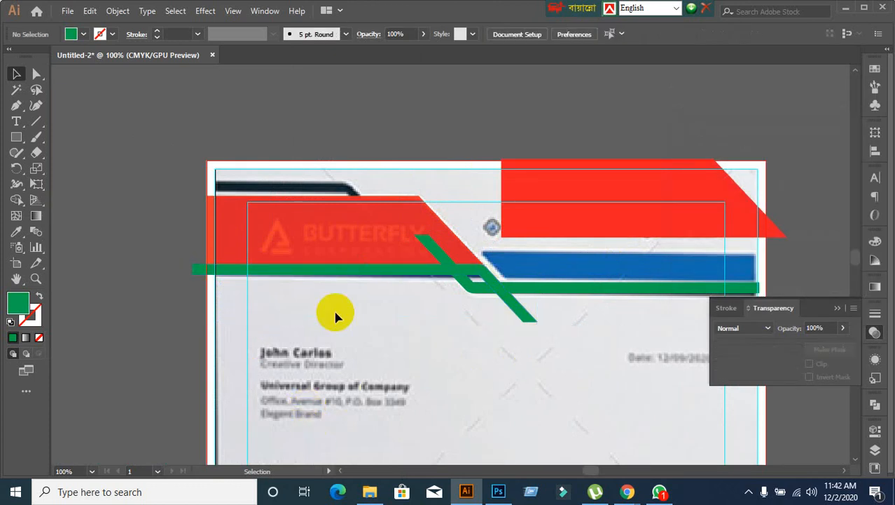
# Step: Move the reflected green band up over the dark strip above the red logo shape, matching its bend
pyautogui.moveTo(320, 265); pyautogui.dragTo(233, 233)
pyautogui.moveTo(212, 201); pyautogui.dragTo(210, 195)
pyautogui.click(272, 195)
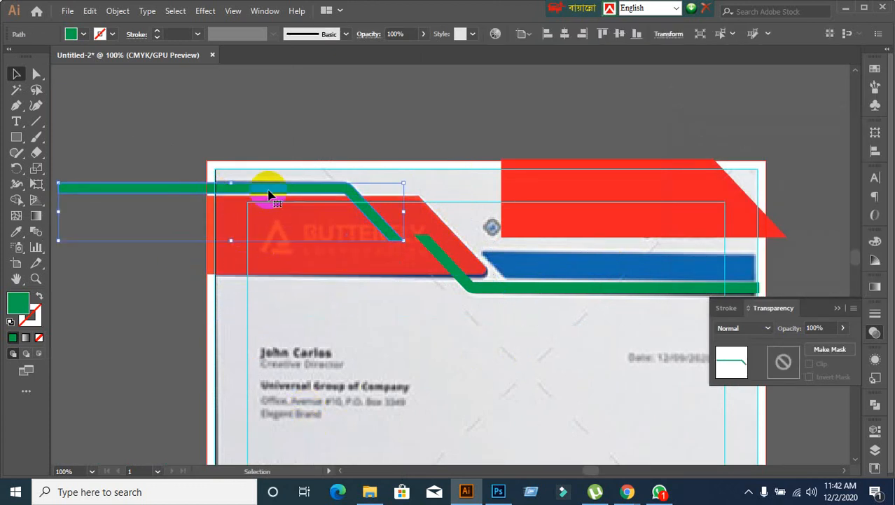
pyautogui.moveTo(269, 191); pyautogui.dragTo(267, 187)
pyautogui.click(342, 386)
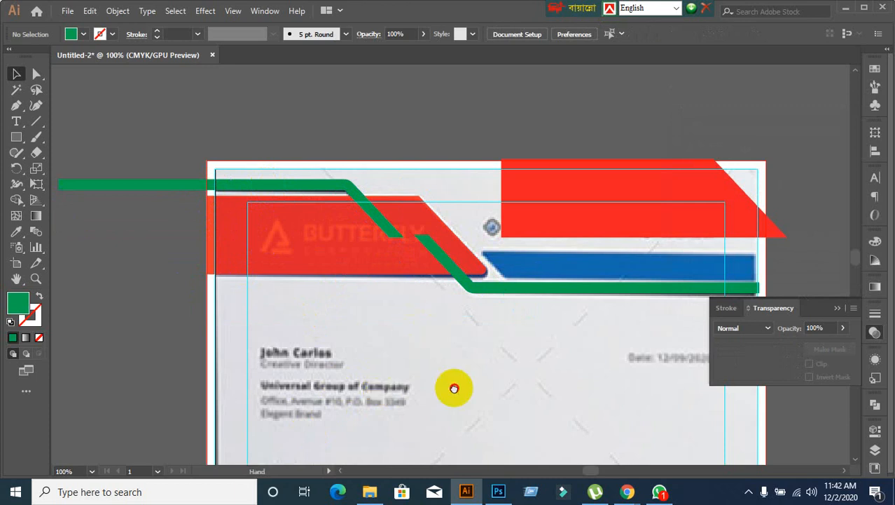
# Step: Extend the right end of the green band beneath the blue bar past the page's right edge
pyautogui.moveTo(456, 386); pyautogui.dragTo(351, 353)
pyautogui.scroll(2, 621, 320)
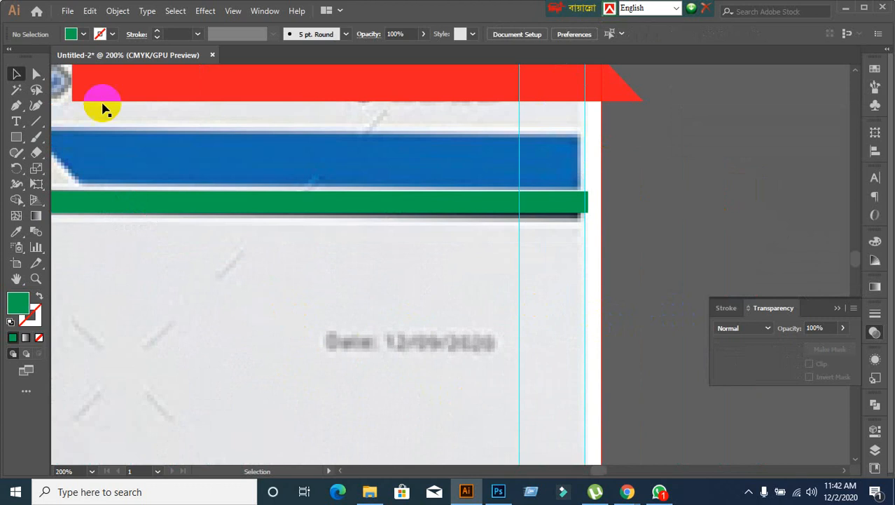
pyautogui.click(36, 74)
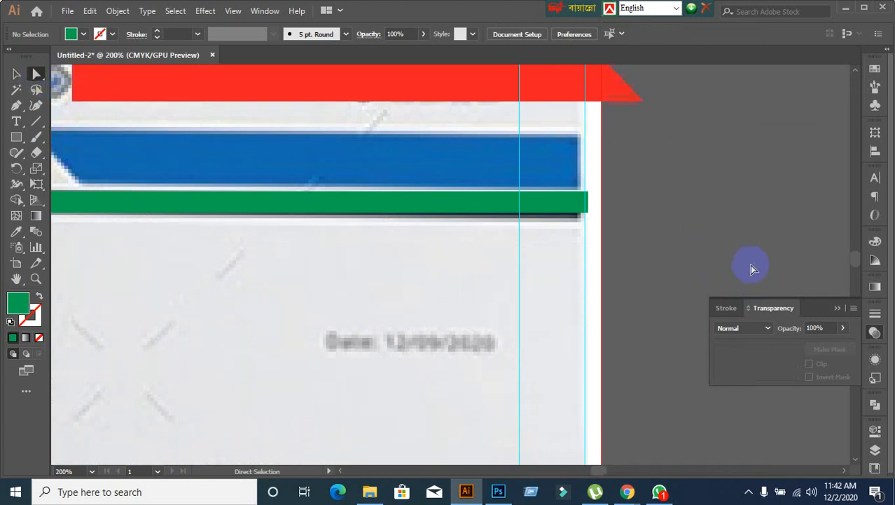
pyautogui.click(587, 205)
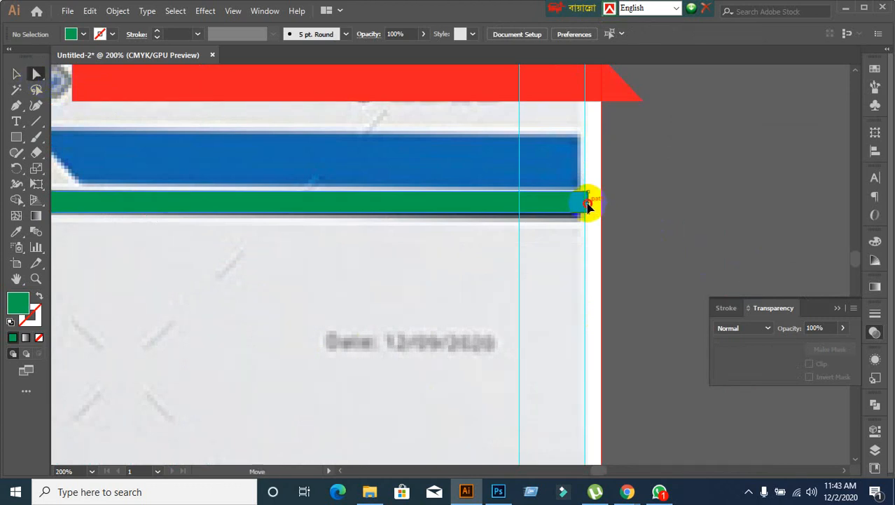
pyautogui.moveTo(587, 205); pyautogui.dragTo(604, 208)
pyautogui.keyDown('alt'); pyautogui.scroll(-1, 590, 297); pyautogui.keyUp('alt')
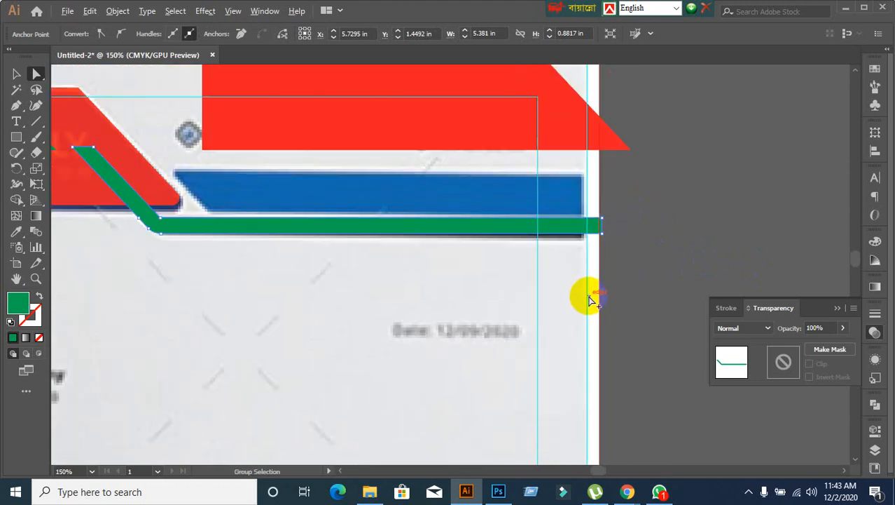
pyautogui.click(606, 223)
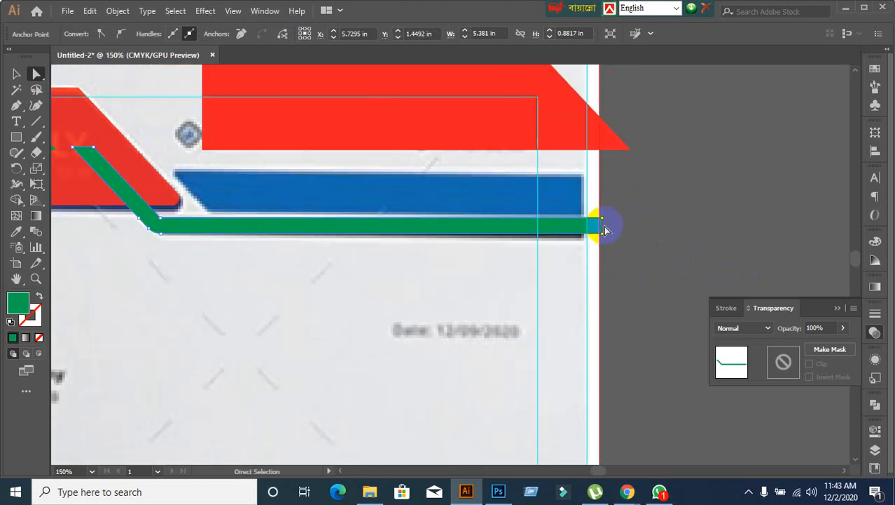
pyautogui.moveTo(604, 232); pyautogui.dragTo(619, 230)
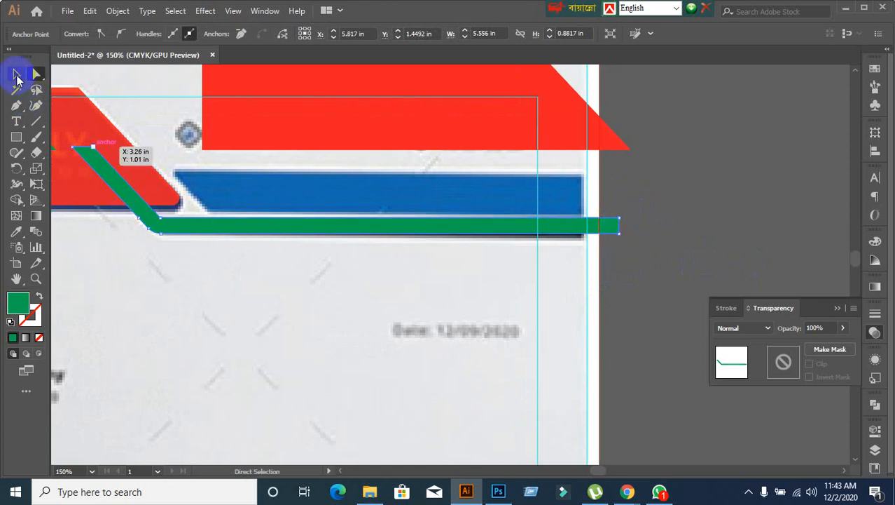
pyautogui.click(17, 75)
pyautogui.click(711, 189)
# Step: Reflect the red angled block above the blue bar across the vertical axis
pyautogui.hotkey('ctrl', '-')
pyautogui.hotkey('ctrl', '-')
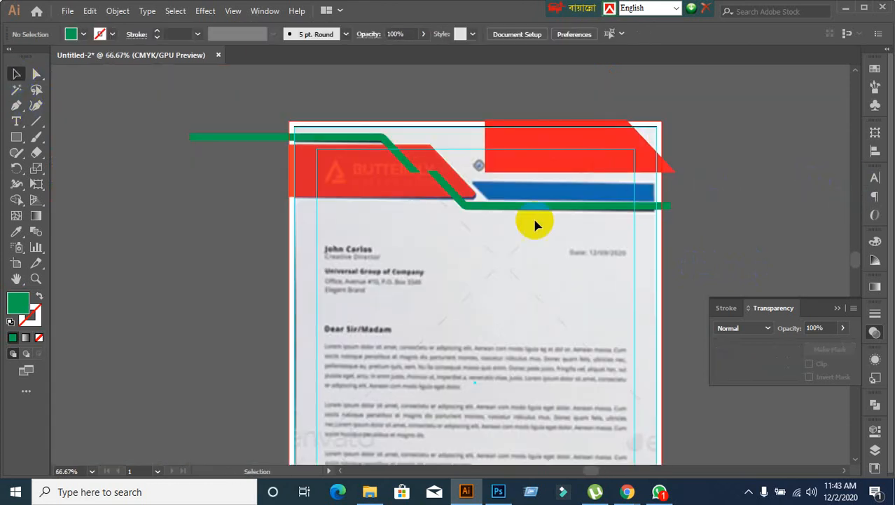
pyautogui.scroll(1, 509, 300)
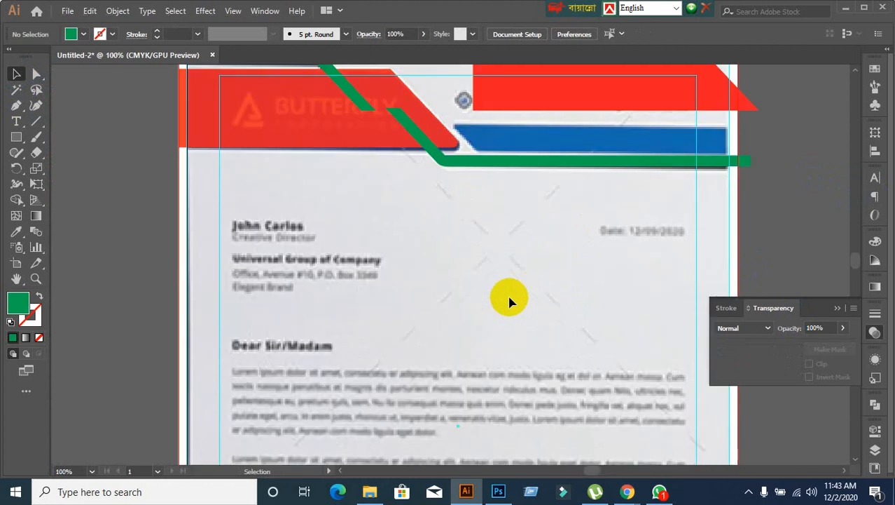
pyautogui.scroll(-1, 510, 298)
pyautogui.moveTo(509, 296); pyautogui.dragTo(466, 292)
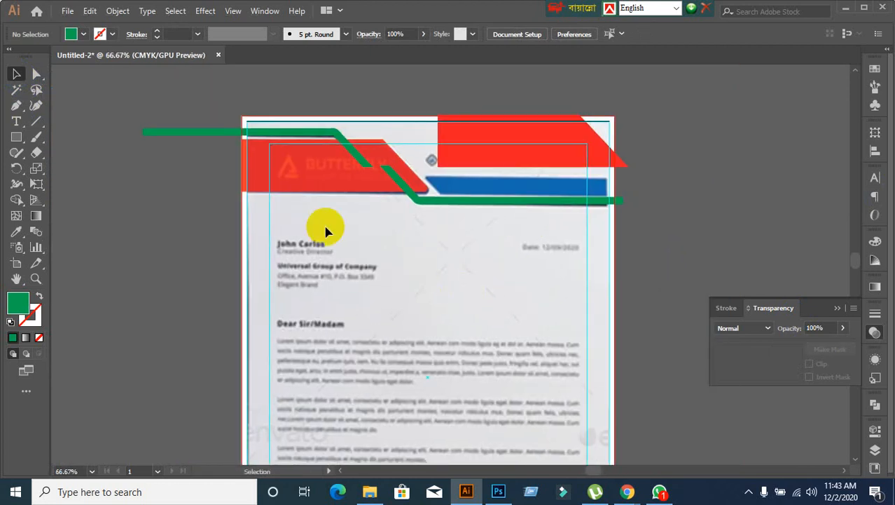
pyautogui.click(515, 150)
pyautogui.rightClick(515, 150)
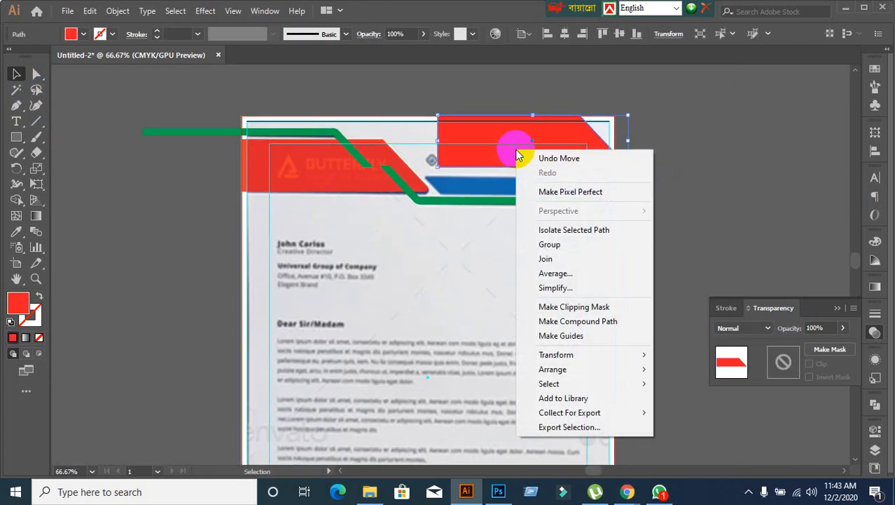
pyautogui.moveTo(569, 356)
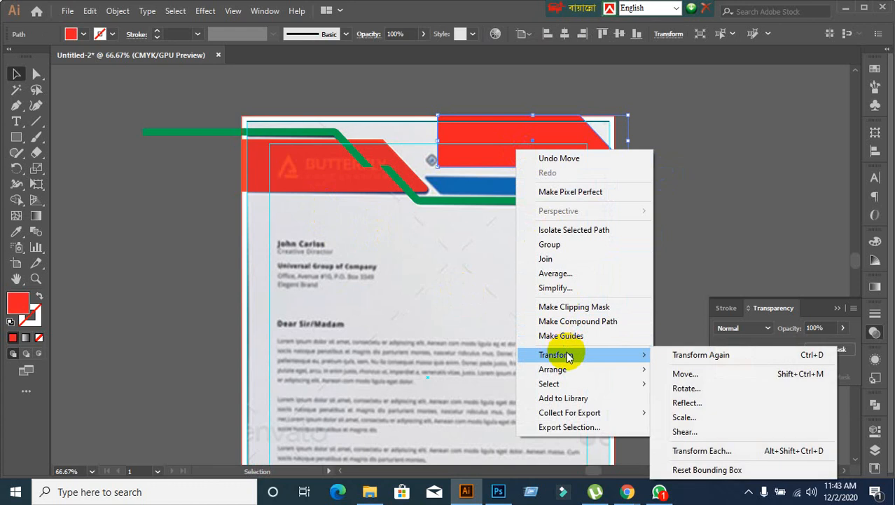
pyautogui.click(702, 401)
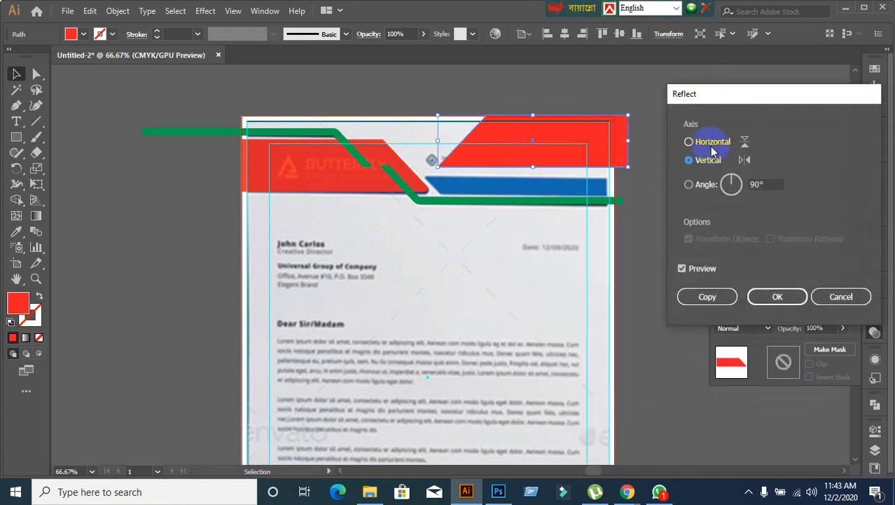
pyautogui.click(689, 142)
pyautogui.click(690, 160)
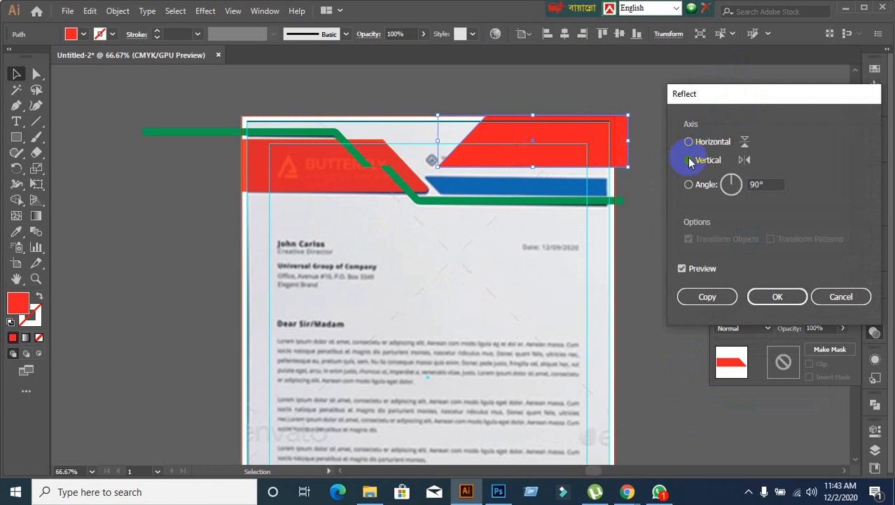
pyautogui.click(777, 295)
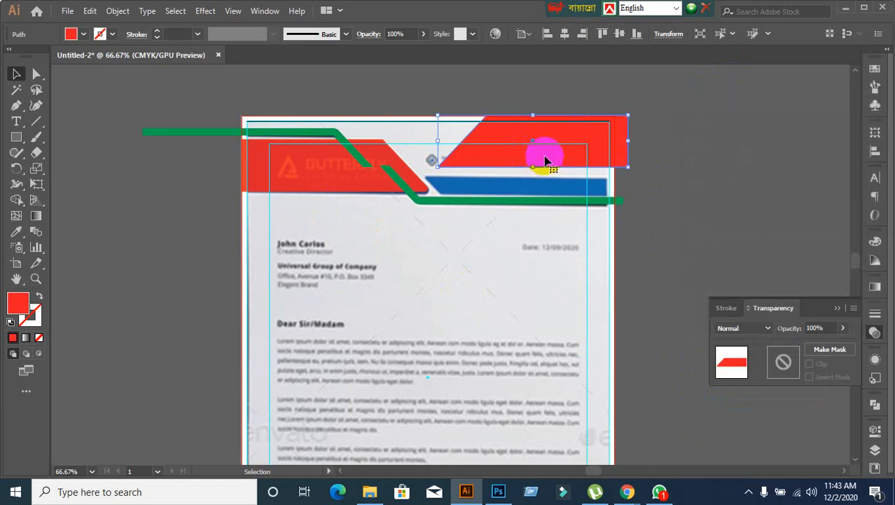
# Step: Reflect the same red block across the horizontal axis so its slanted left end runs down to the right
pyautogui.rightClick(568, 155)
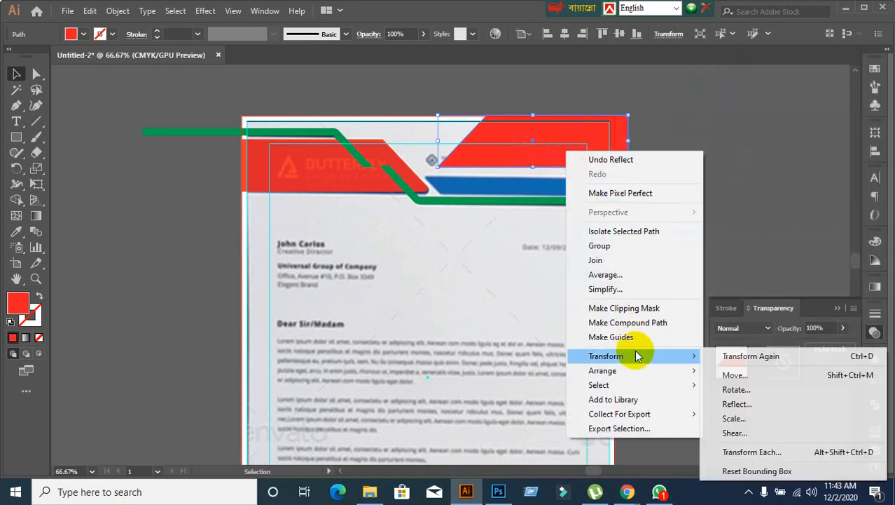
pyautogui.moveTo(660, 355)
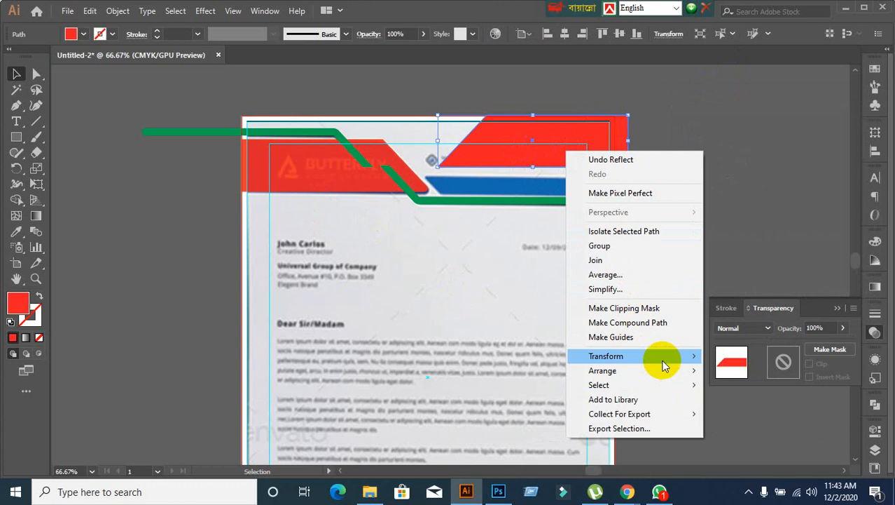
pyautogui.click(741, 404)
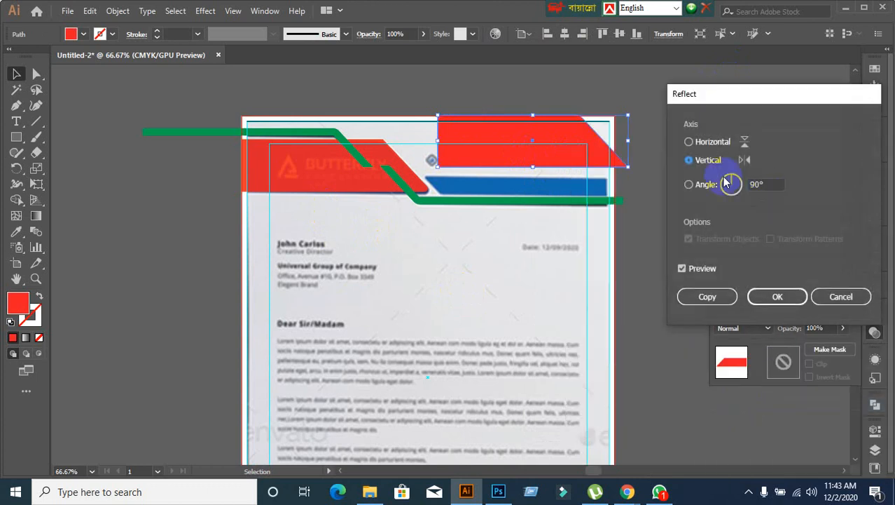
pyautogui.click(714, 143)
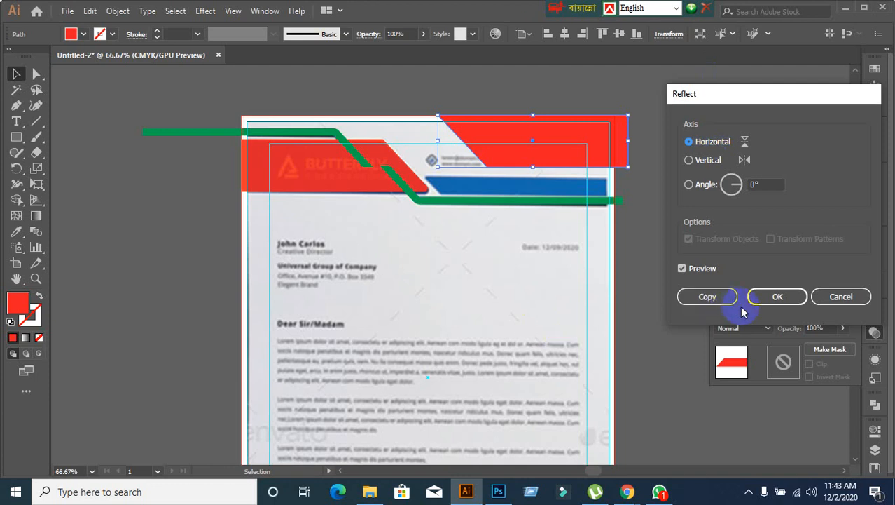
pyautogui.click(778, 295)
# Step: Move the reflected red block down over the blue bar, matching its slanted corner, and place a copy slightly lower
pyautogui.click(524, 246)
pyautogui.scroll(1, 523, 248)
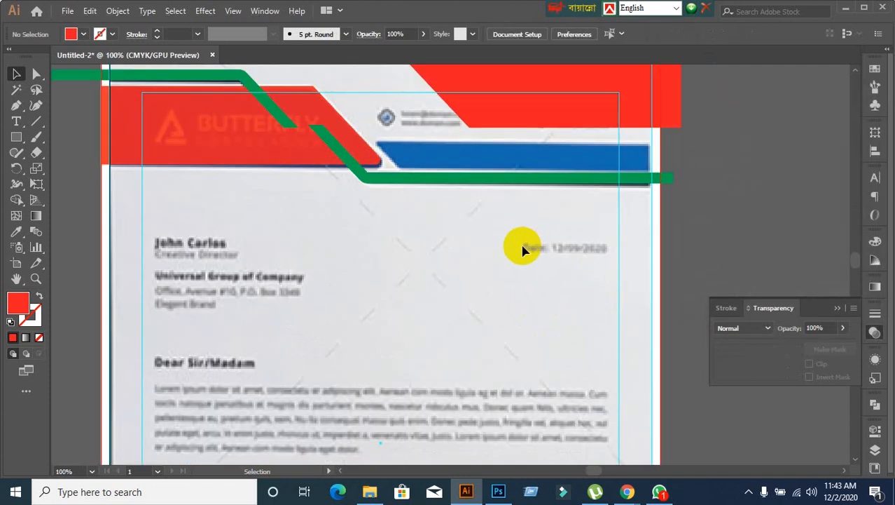
pyautogui.moveTo(524, 148); pyautogui.dragTo(539, 230)
pyautogui.click(596, 310)
pyautogui.click(540, 241)
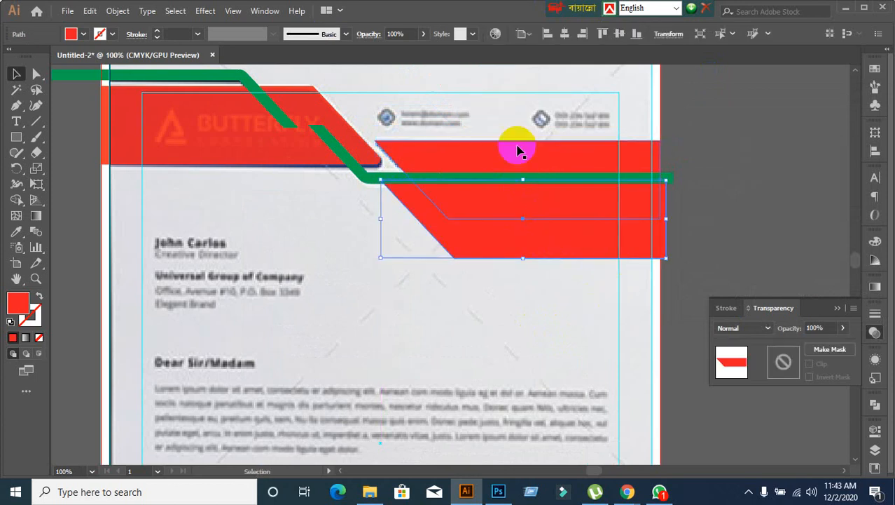
# Step: Delete the lower copy of the red block, keeping the one over the blue bar
pyautogui.click(523, 152)
pyautogui.click(548, 241)
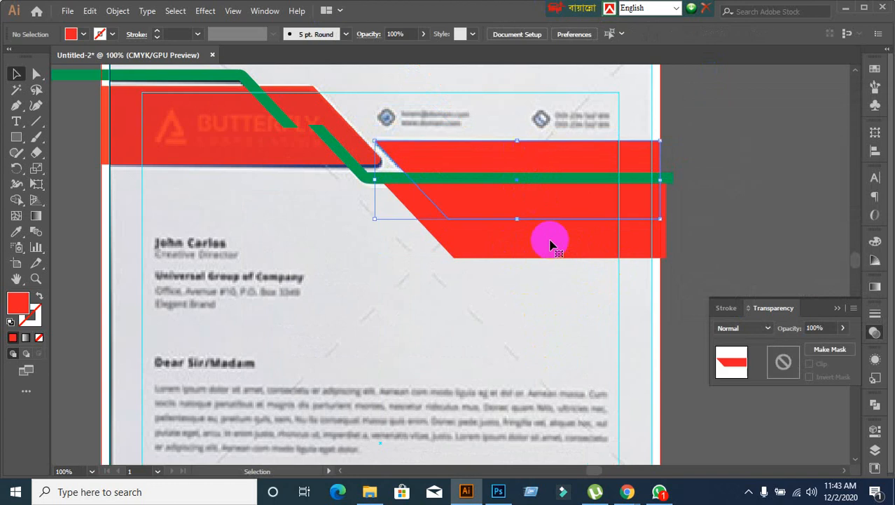
pyautogui.moveTo(509, 240); pyautogui.dragTo(471, 360)
pyautogui.press('Delete')
# Step: Set the opacity of the red block over the blue bar to 73%
pyautogui.click(609, 211)
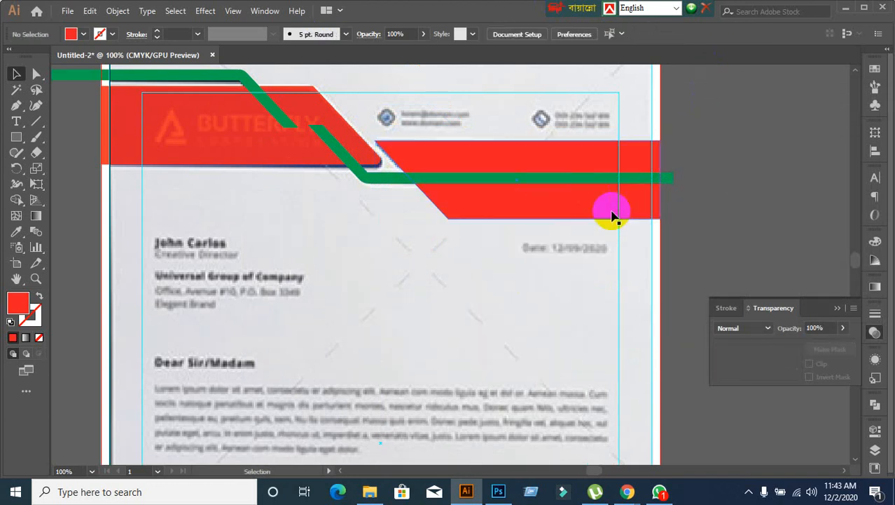
pyautogui.click(816, 327)
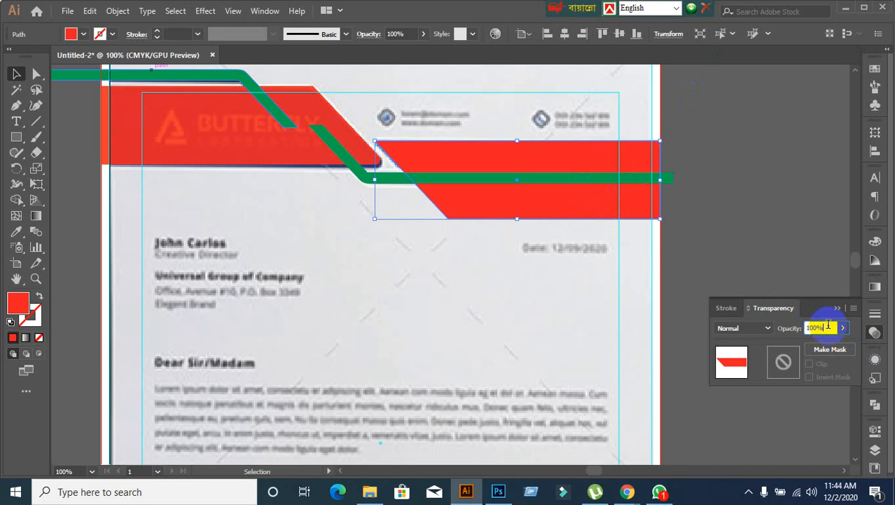
pyautogui.write('87')
pyautogui.press('Return')
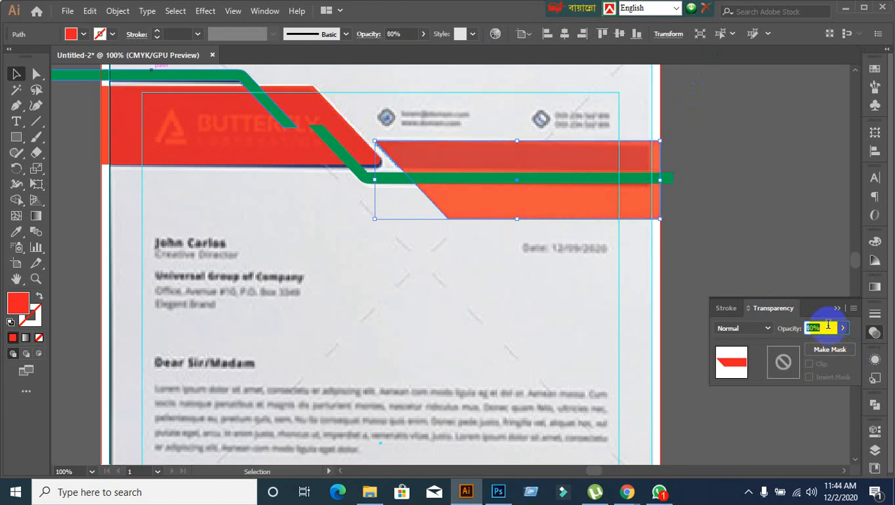
pyautogui.click(522, 339)
# Step: Duplicate the translucent red block down below the date line
pyautogui.click(492, 214)
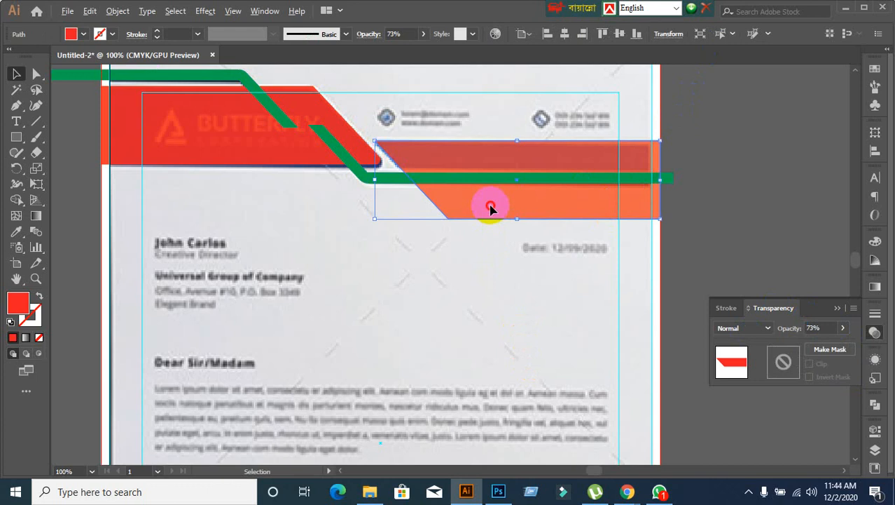
pyautogui.moveTo(491, 209); pyautogui.dragTo(519, 236)
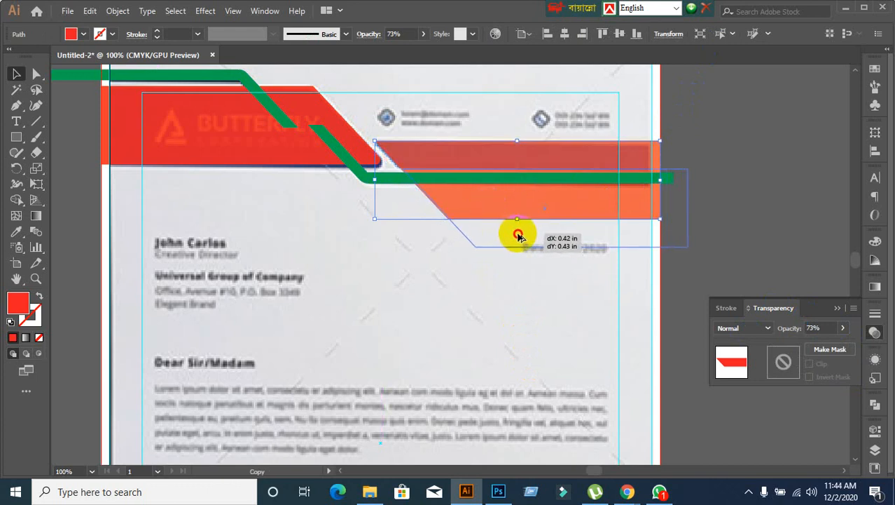
pyautogui.moveTo(519, 237); pyautogui.dragTo(502, 360)
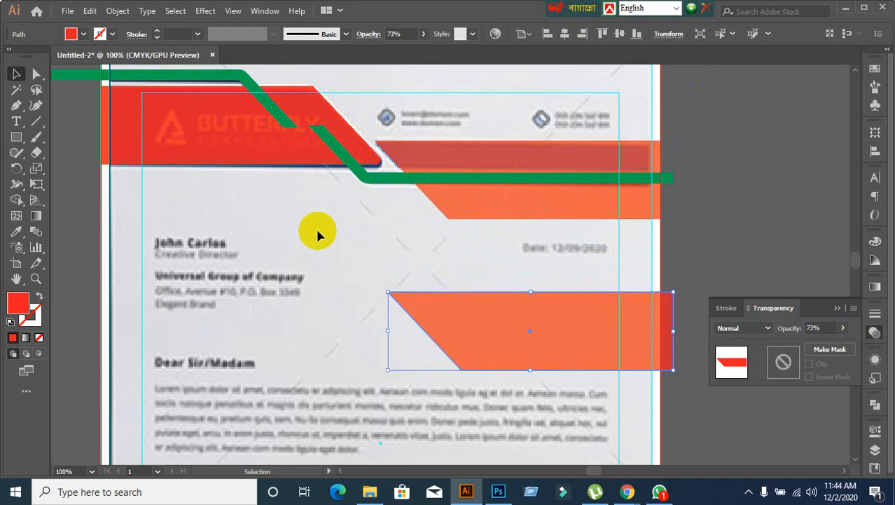
pyautogui.click(317, 239)
# Step: Remove the red logo block and the translucent block to reveal the reference header beneath, and restore both shapes in place
pyautogui.click(525, 330)
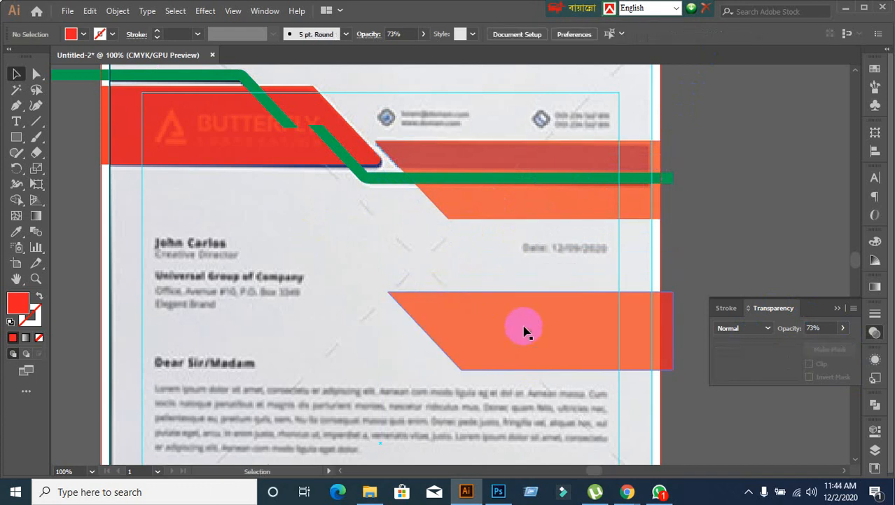
pyautogui.click(300, 162)
pyautogui.click(256, 143)
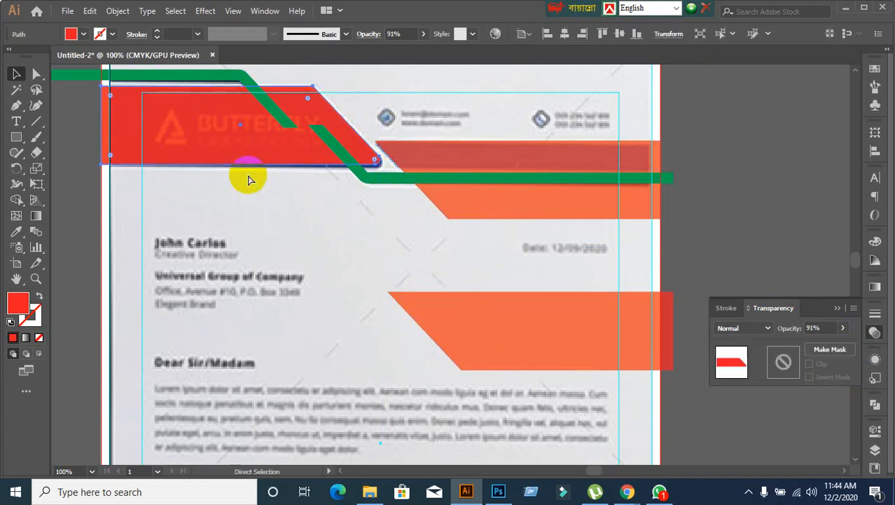
pyautogui.press('Delete')
pyautogui.click(463, 148)
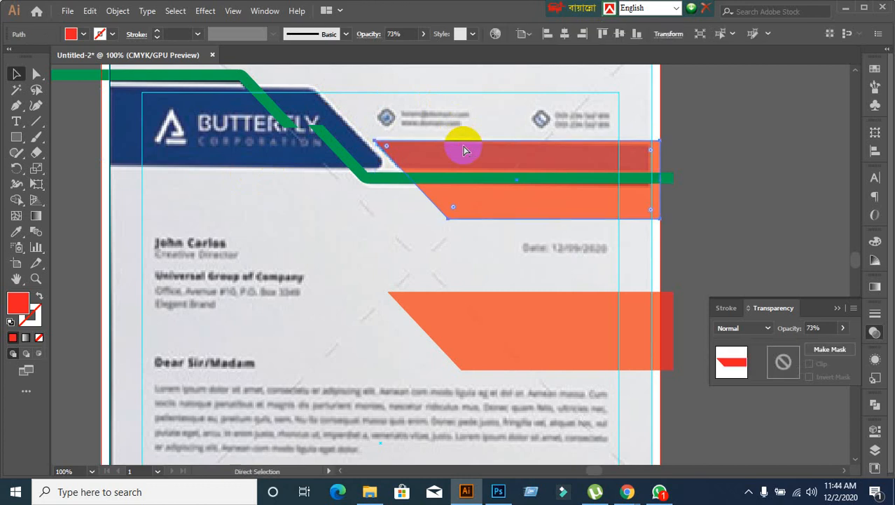
pyautogui.press('Delete')
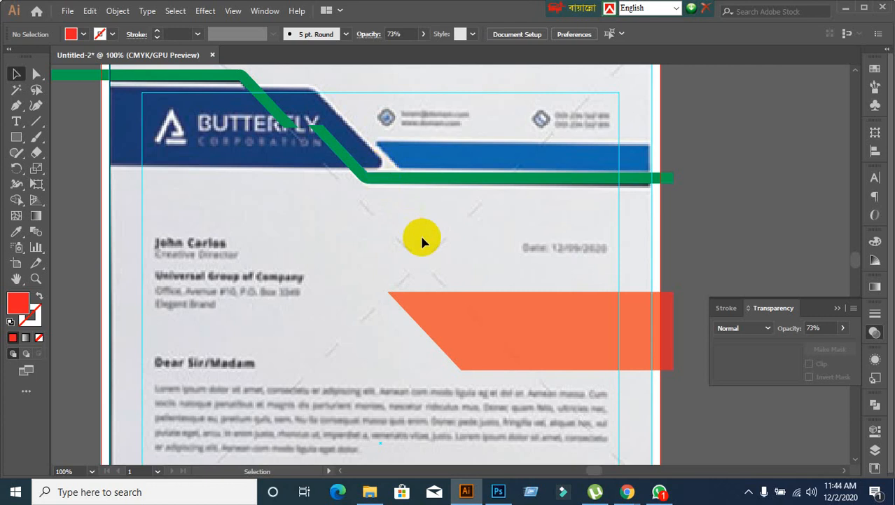
pyautogui.hotkey('ctrl', 'f')
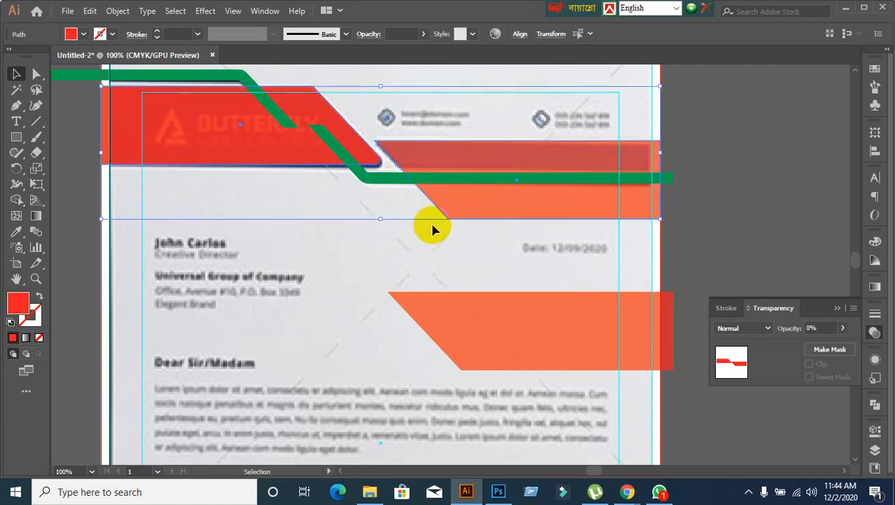
# Step: Trim the block on the blue bar into a thin strip by overlapping the lower copy and subtracting it with Minus Front
pyautogui.moveTo(525, 344); pyautogui.dragTo(520, 210)
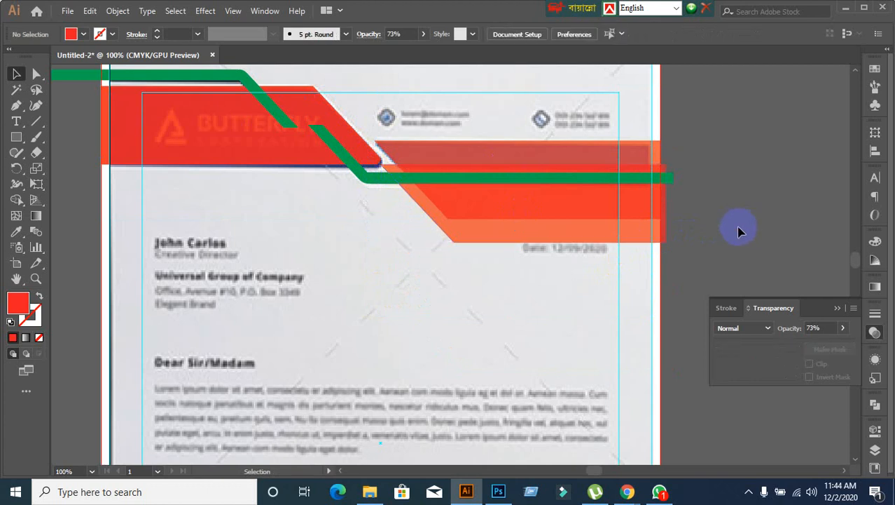
pyautogui.moveTo(536, 208)
pyautogui.mouseDown()
pyautogui.moveTo(482, 182)
pyautogui.moveTo(474, 150)
pyautogui.mouseUp()
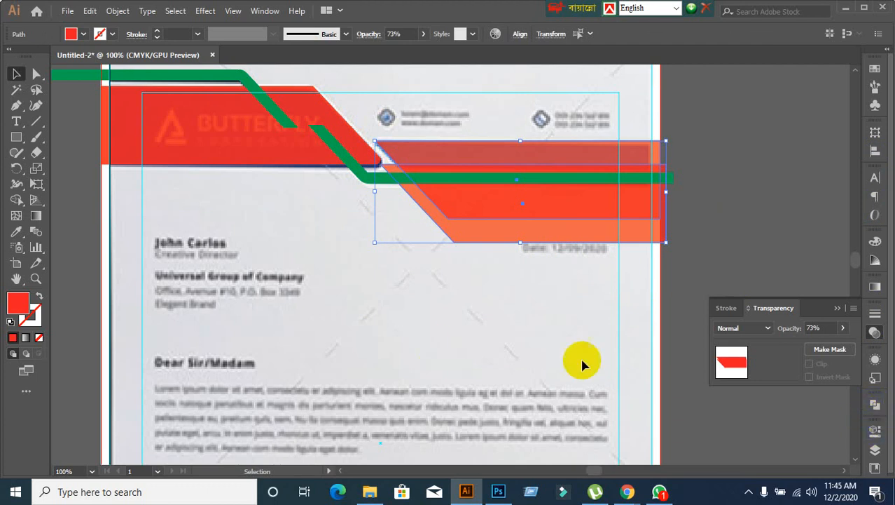
pyautogui.click(875, 404)
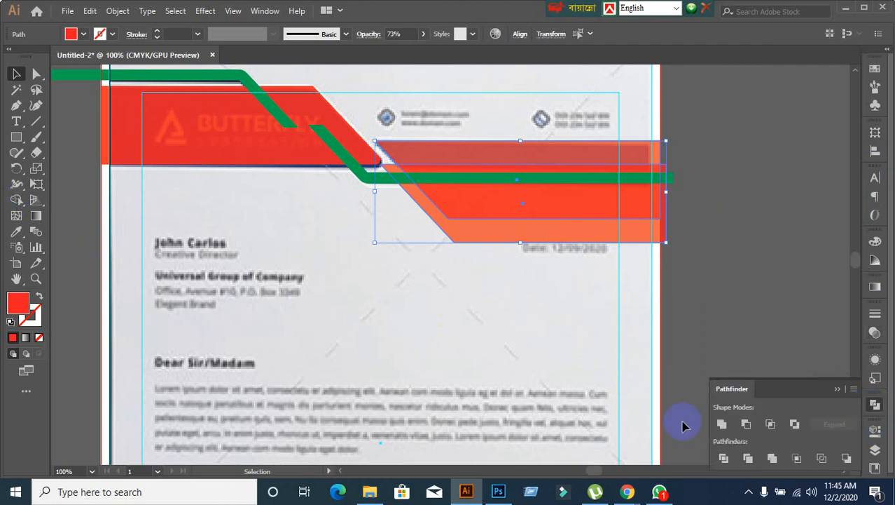
pyautogui.click(746, 425)
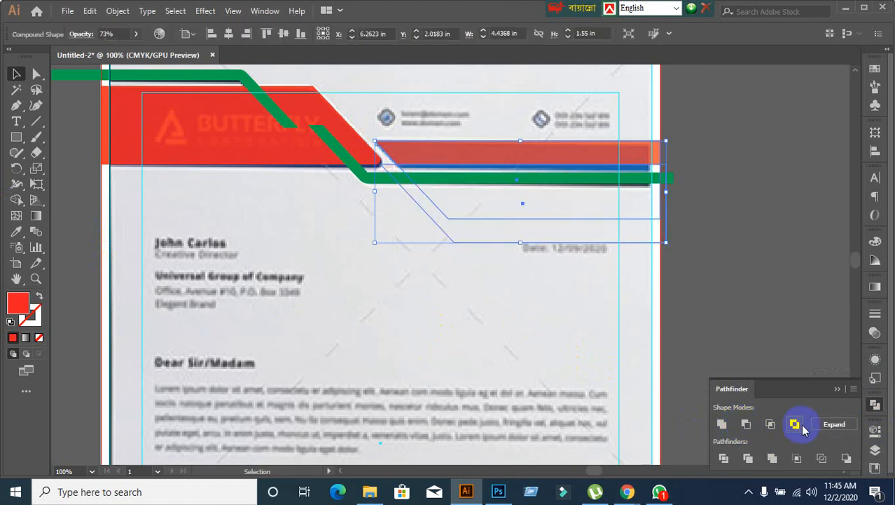
pyautogui.click(537, 324)
pyautogui.click(443, 163)
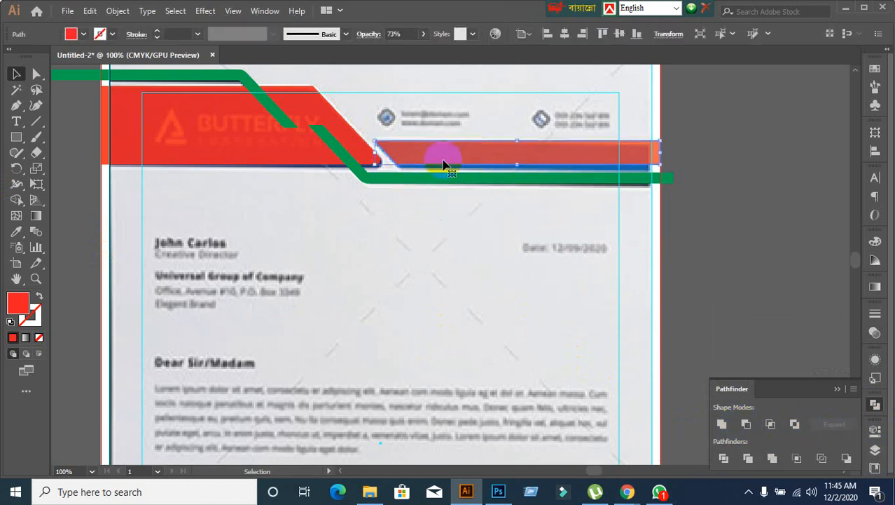
pyautogui.keyDown('shift'); pyautogui.click(286, 144); pyautogui.keyUp('shift')
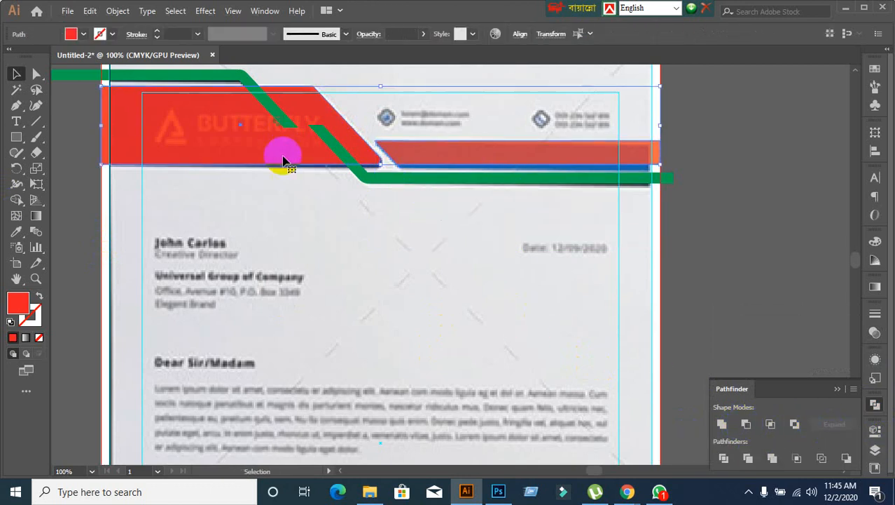
pyautogui.click(357, 236)
pyautogui.click(436, 165)
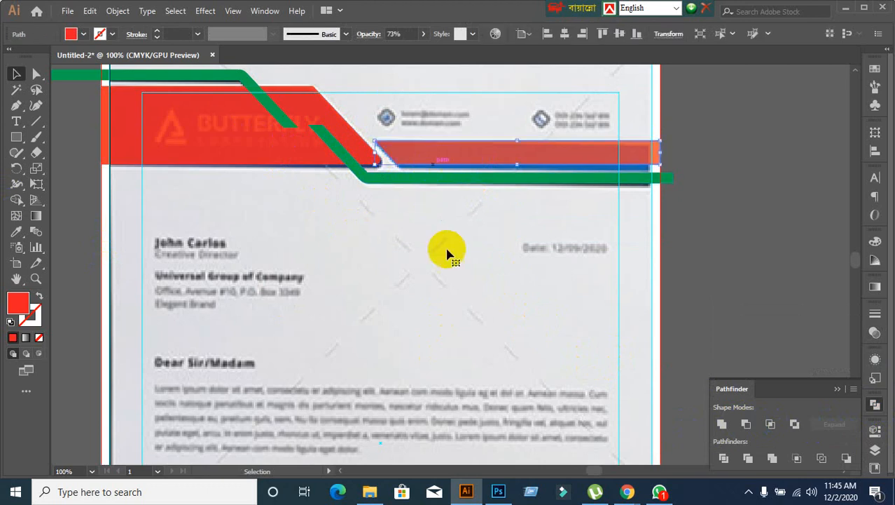
pyautogui.click(443, 250)
# Step: Move the trimmed red strip up and to the right, off most of the blue bar
pyautogui.scroll(3, 441, 225)
pyautogui.scroll(-2, 422, 234)
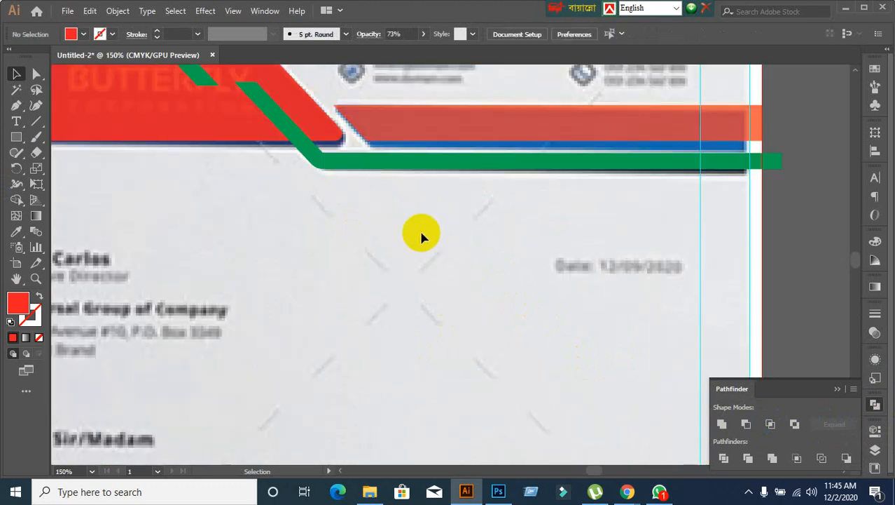
pyautogui.moveTo(402, 139); pyautogui.dragTo(418, 116)
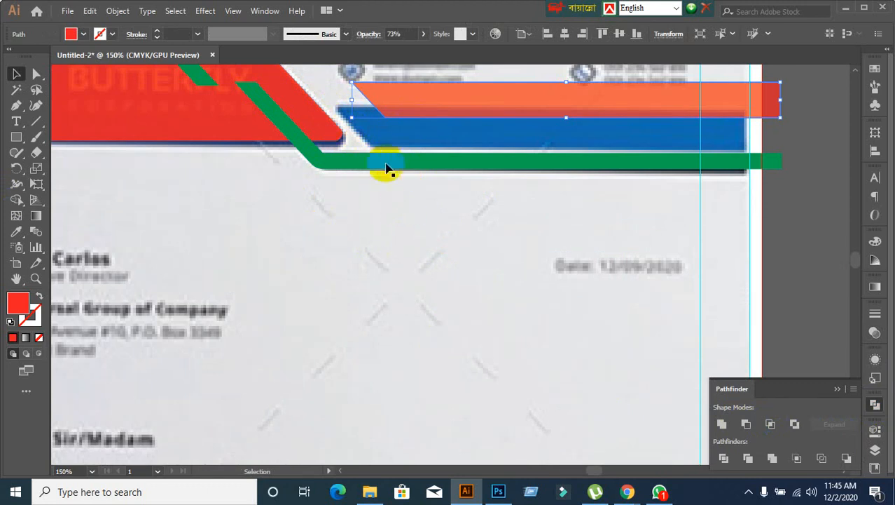
# Step: Undo the red strip's last move so that it sits back on the blue bar
pyautogui.press('a')
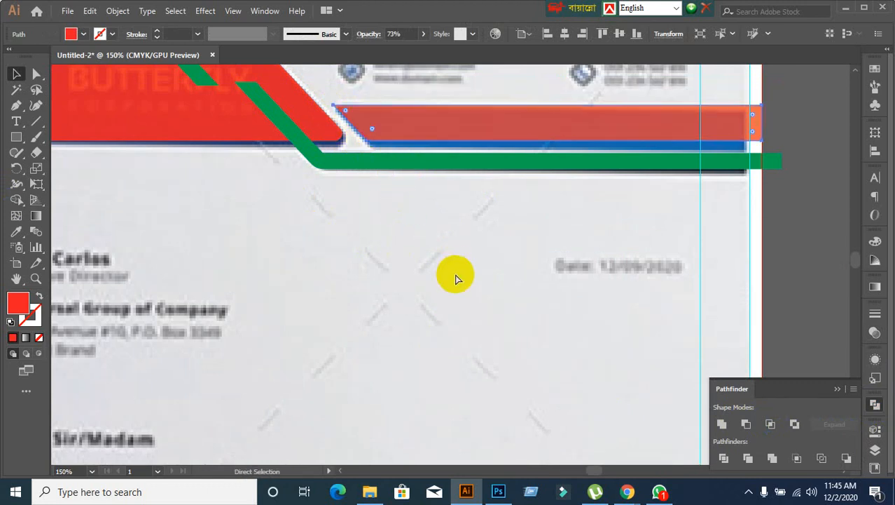
pyautogui.press('v')
pyautogui.click(454, 270)
pyautogui.hotkey('ctrl', '-')
pyautogui.hotkey('ctrl', '-')
pyautogui.keyDown('alt'); pyautogui.scroll(2, 529, 293); pyautogui.keyUp('alt')
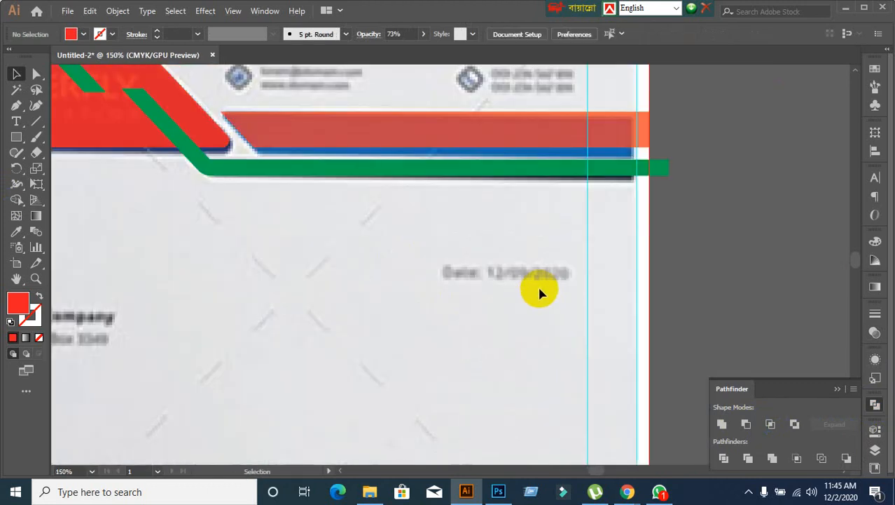
pyautogui.click(584, 141)
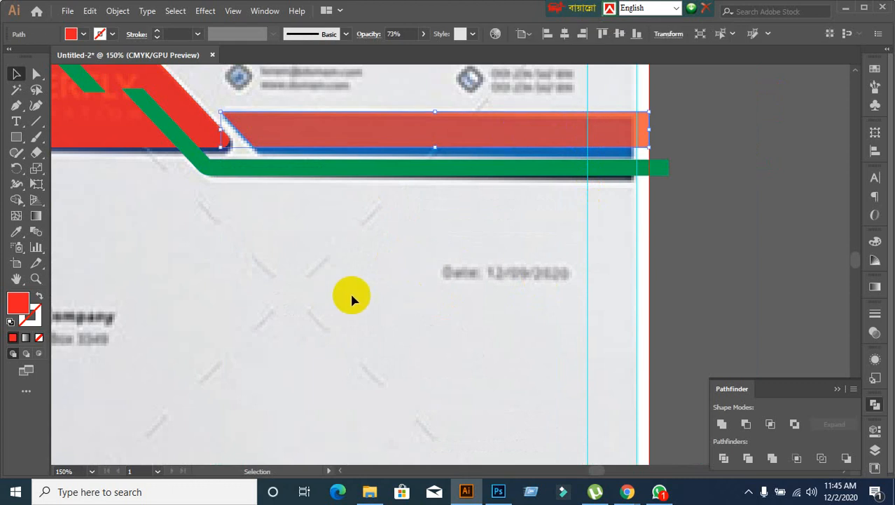
pyautogui.click(352, 299)
pyautogui.keyDown('alt'); pyautogui.scroll(-2, 352, 300); pyautogui.keyUp('alt')
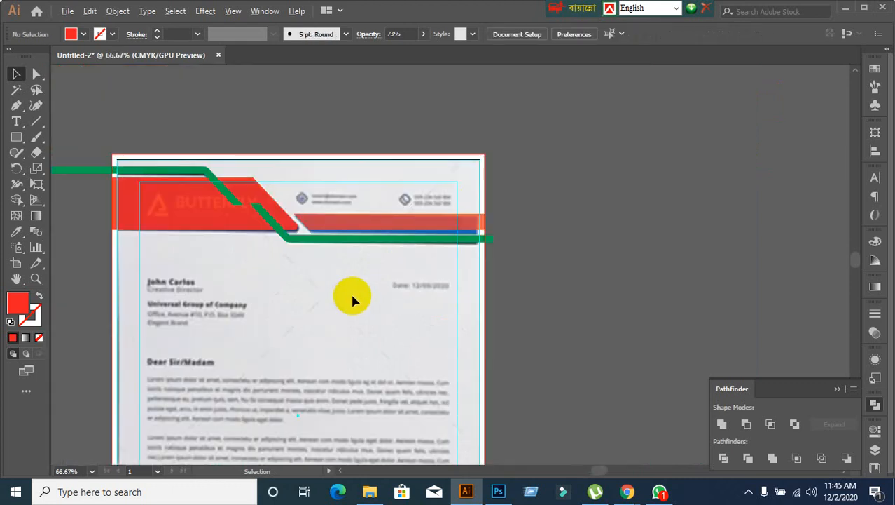
# Step: Remove all the header shapes to expose the reference header beneath, and restore them in place
pyautogui.keyDown('alt'); pyautogui.scroll(-1, 350, 342); pyautogui.keyUp('alt')
pyautogui.press('space')
pyautogui.moveTo(310, 374); pyautogui.dragTo(356, 240)
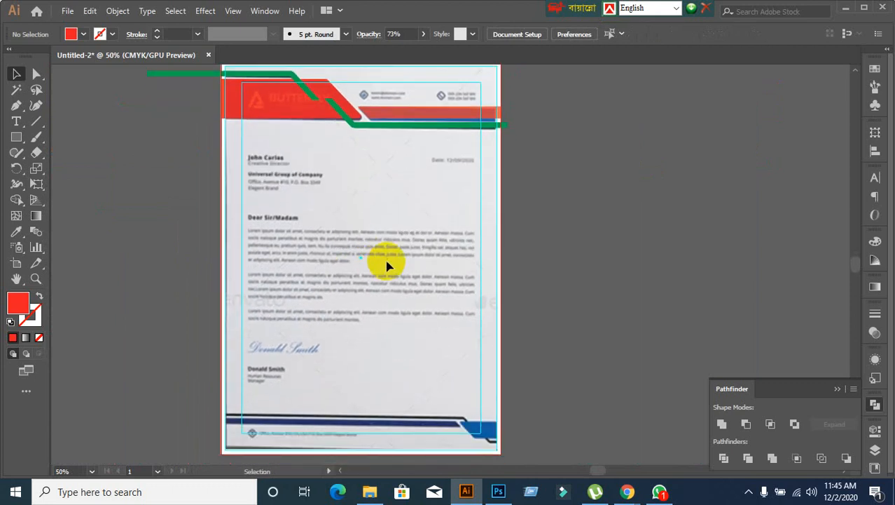
pyautogui.scroll(1, 281, 210)
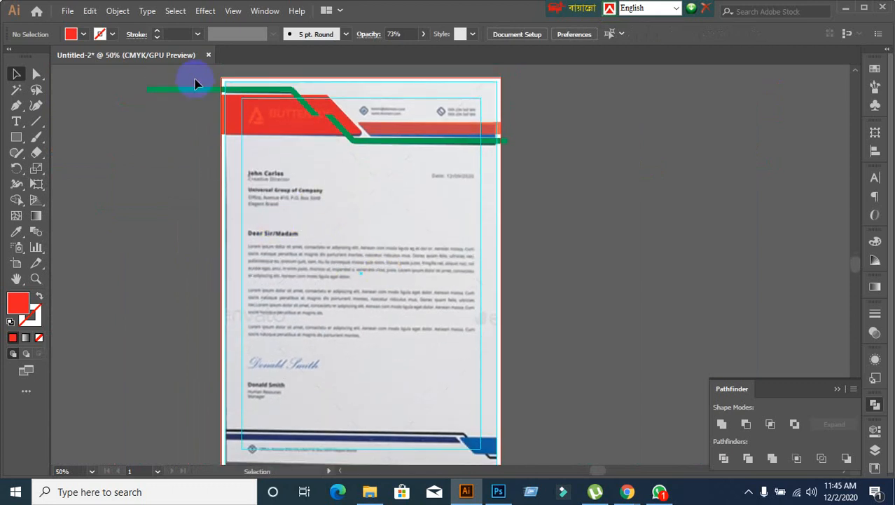
pyautogui.moveTo(200, 90); pyautogui.dragTo(413, 164)
pyautogui.hotkey('ctrl', 'z')
pyautogui.click(180, 215)
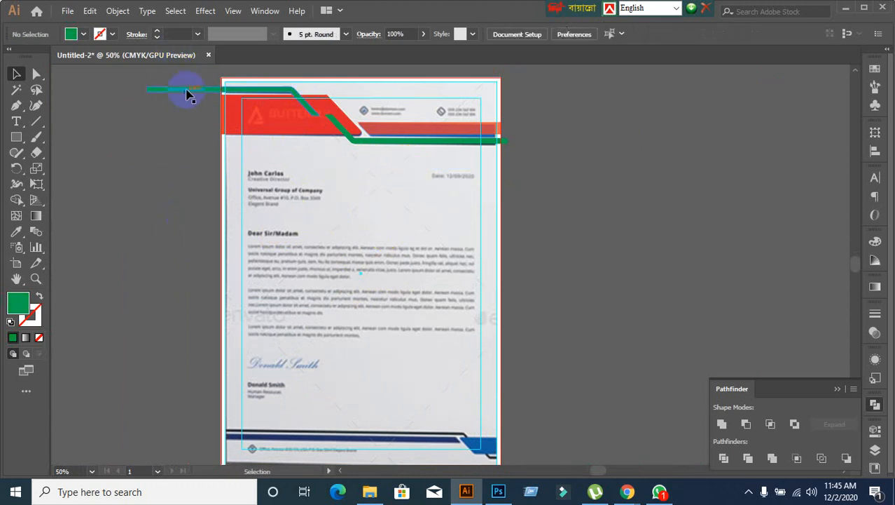
pyautogui.scroll(1, 216, 228)
pyautogui.moveTo(184, 86); pyautogui.dragTo(534, 179)
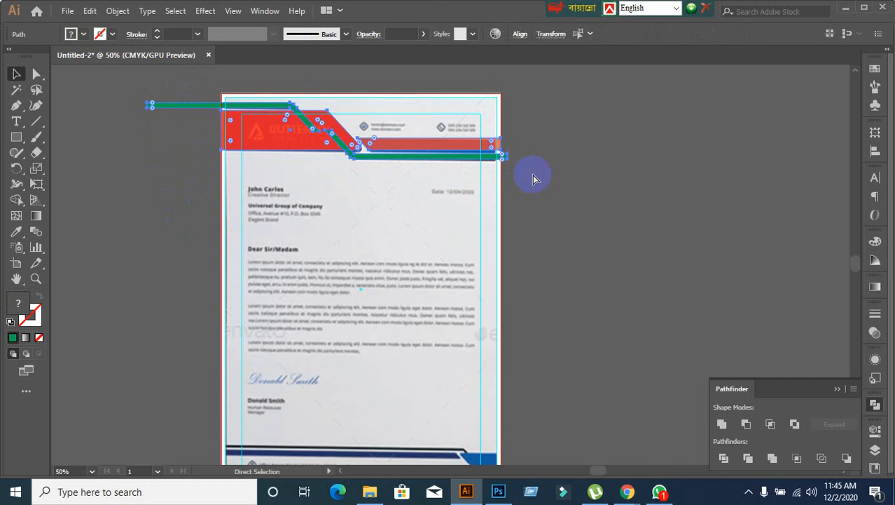
pyautogui.press('Delete')
pyautogui.scroll(-2, 512, 150)
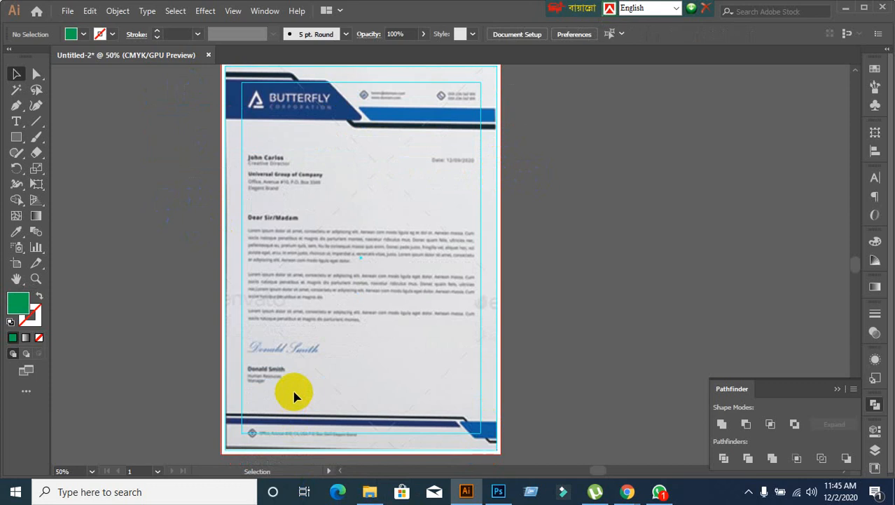
pyautogui.hotkey('ctrl', 'a')
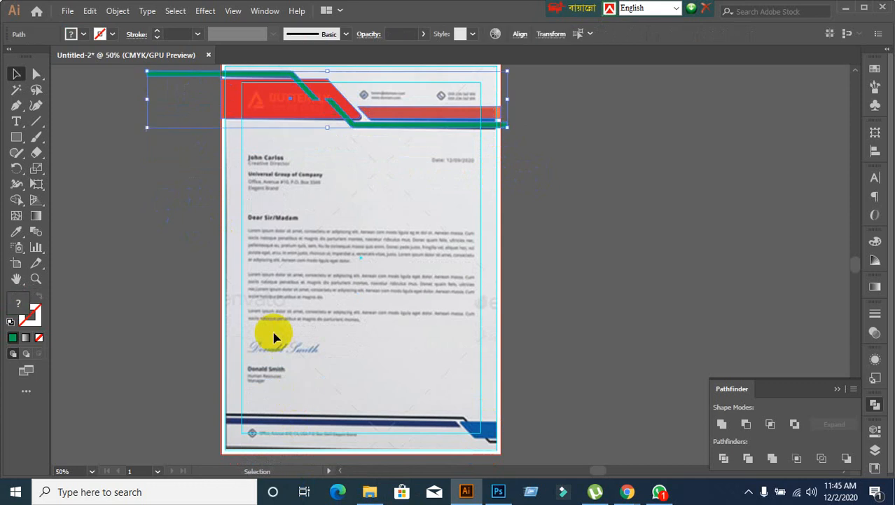
pyautogui.click(207, 306)
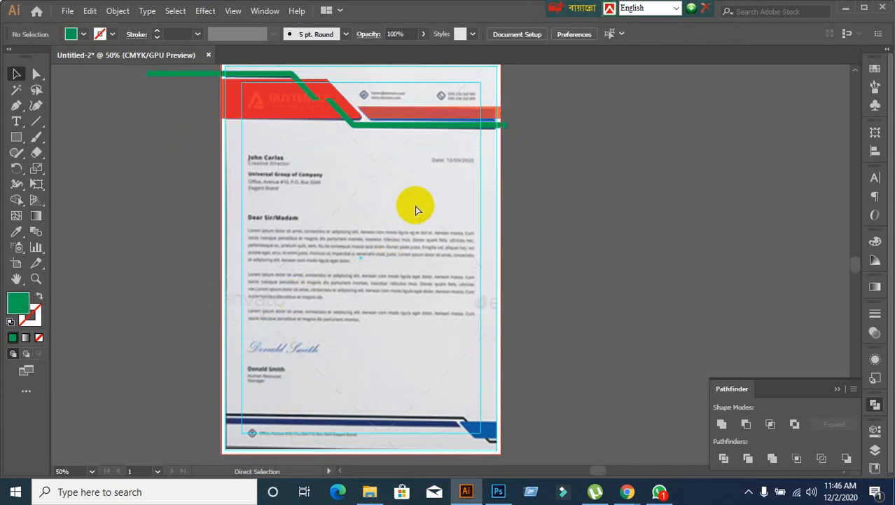
# Step: Undo back past the Minus Front subtraction to recover the separate translucent blocks
pyautogui.hotkey('ctrl', 'z')
pyautogui.hotkey('ctrl', 'z')
pyautogui.hotkey('ctrl', 'z')
pyautogui.hotkey('ctrl', 'z')
pyautogui.hotkey('ctrl', 'z')
pyautogui.hotkey('ctrl', 'z')
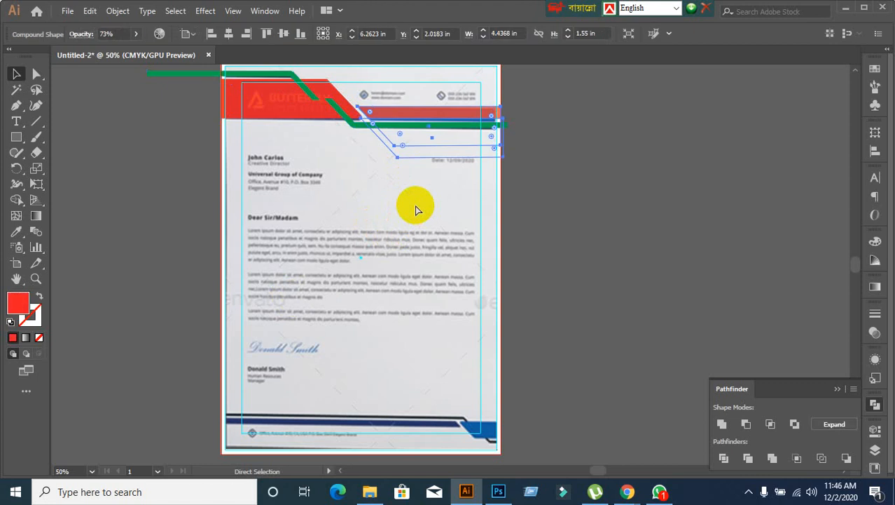
# Step: Duplicate the lower translucent block outside the page's left edge, near the footer
pyautogui.click(580, 217)
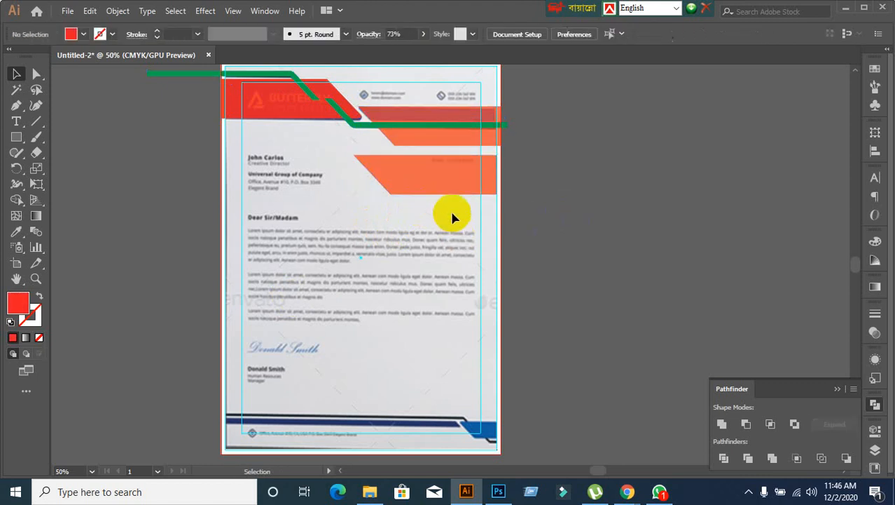
pyautogui.moveTo(447, 184)
pyautogui.mouseDown()
pyautogui.moveTo(224, 343)
pyautogui.moveTo(188, 396)
pyautogui.mouseUp()
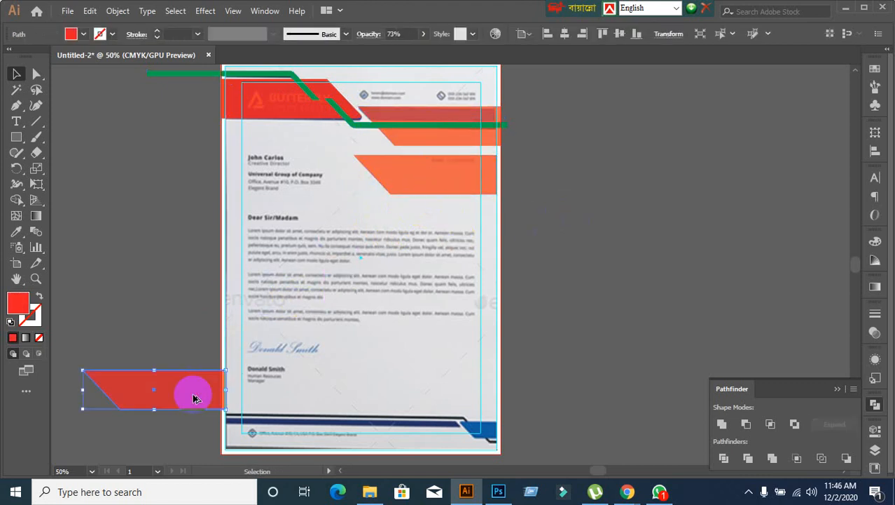
pyautogui.click(570, 280)
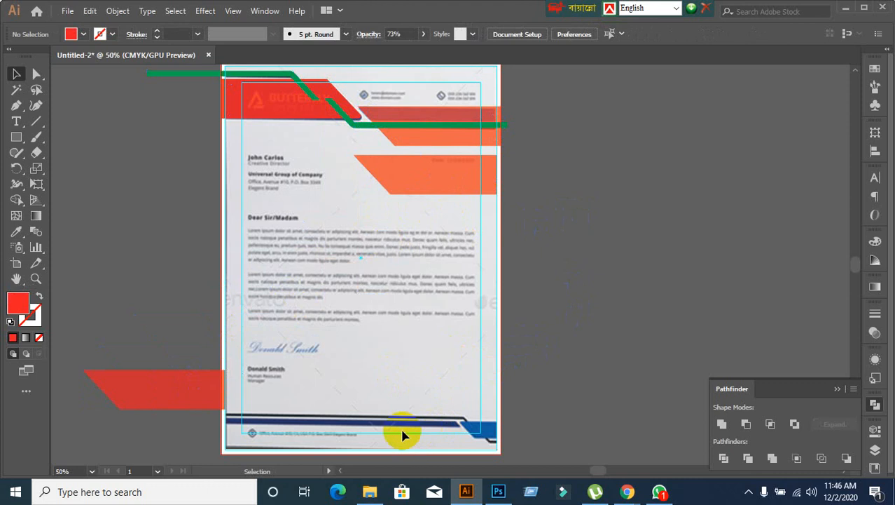
# Step: Overlap the lower block on the blue bar's block and subtract it with Minus Front, expanding the result into a thin strip
pyautogui.scroll(3, 433, 172)
pyautogui.scroll(-1, 433, 172)
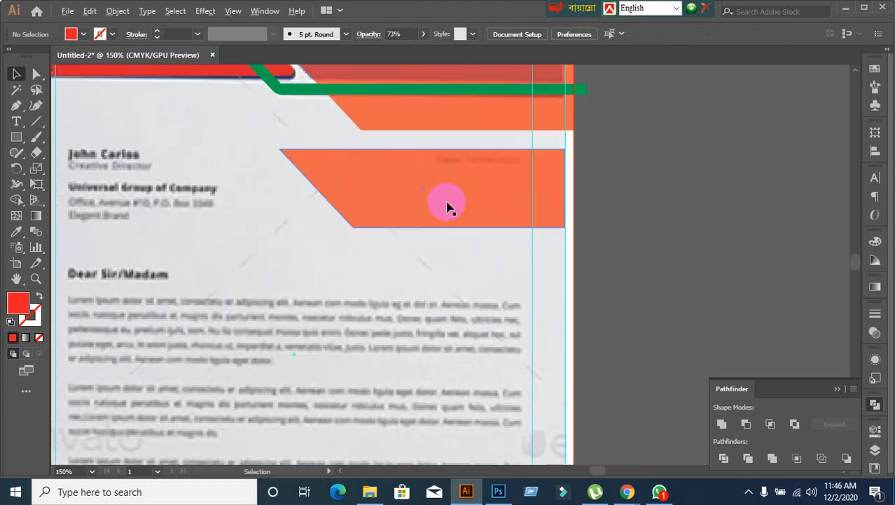
pyautogui.scroll(2, 444, 212)
pyautogui.moveTo(478, 249); pyautogui.dragTo(492, 191)
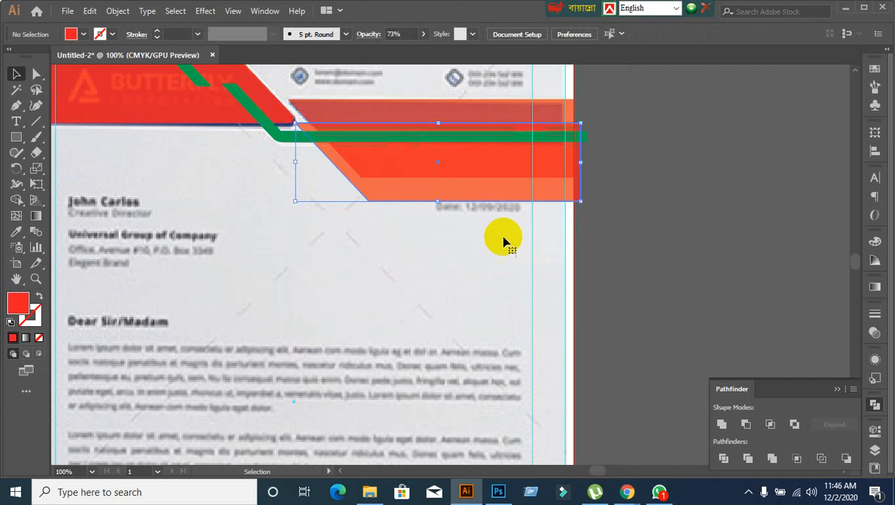
pyautogui.keyDown('shift'); pyautogui.click(414, 118); pyautogui.keyUp('shift')
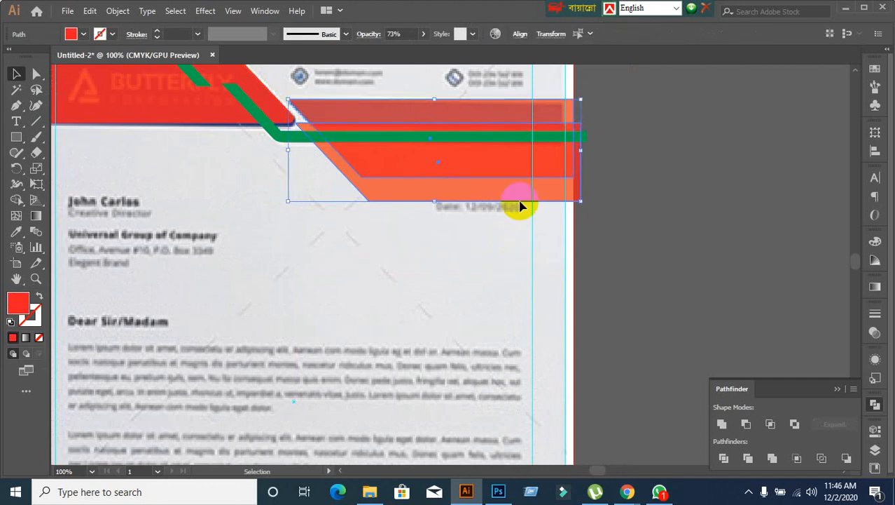
pyautogui.click(745, 423)
pyautogui.click(835, 424)
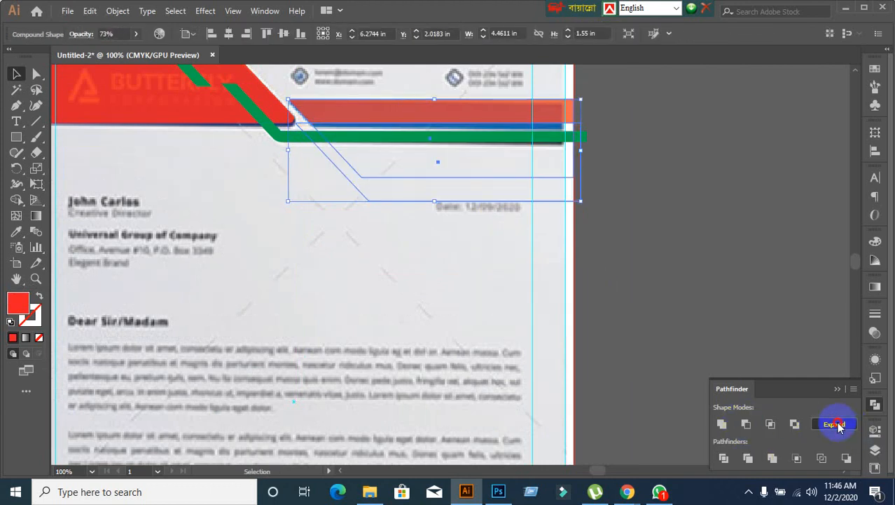
pyautogui.click(660, 336)
# Step: Move the spare red block from beside the page onto the footer bars
pyautogui.hotkey('ctrl', '-')
pyautogui.hotkey('ctrl', '-')
pyautogui.hotkey('ctrl', '-')
pyautogui.moveTo(576, 340); pyautogui.dragTo(505, 138)
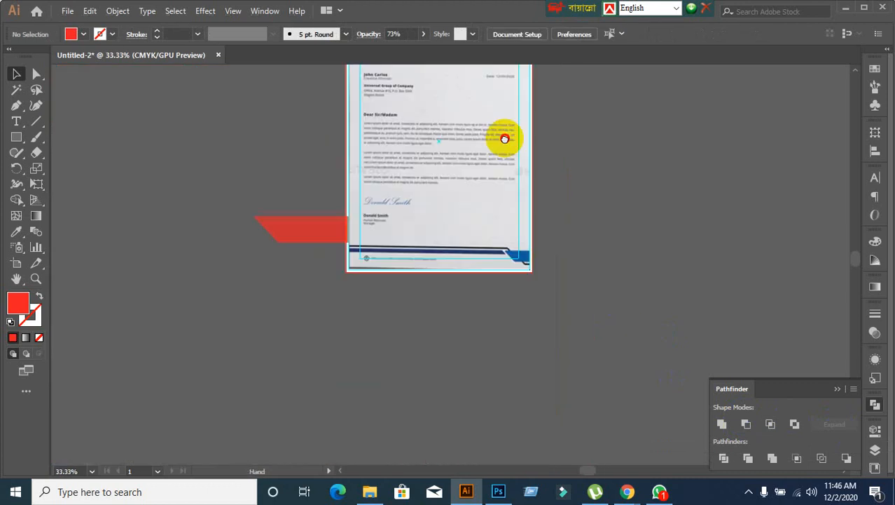
pyautogui.hotkey('ctrl', '+')
pyautogui.hotkey('ctrl', '+')
pyautogui.moveTo(423, 220); pyautogui.dragTo(394, 300)
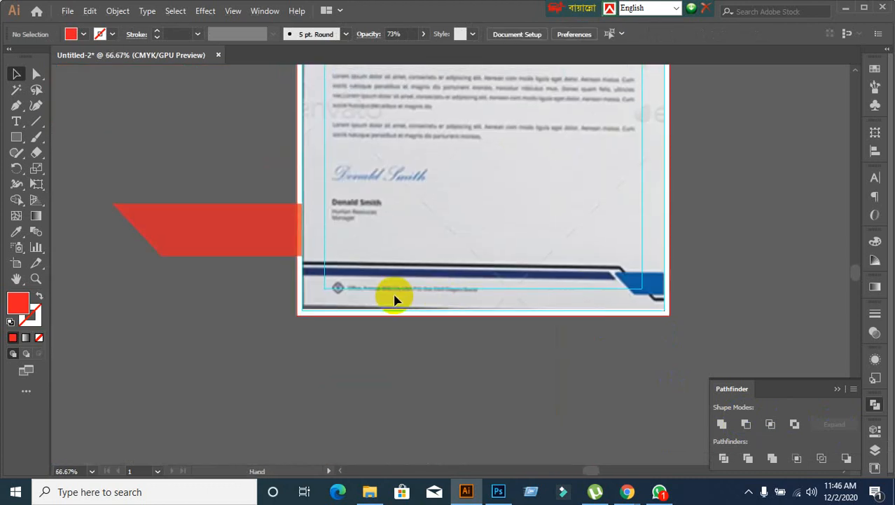
pyautogui.moveTo(241, 236); pyautogui.dragTo(486, 256)
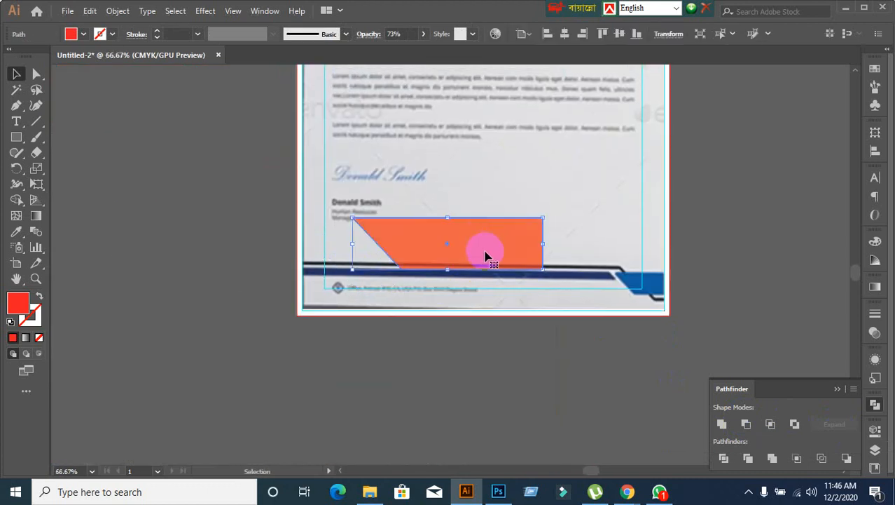
# Step: Reflect the red footer block across the horizontal axis
pyautogui.rightClick(481, 237)
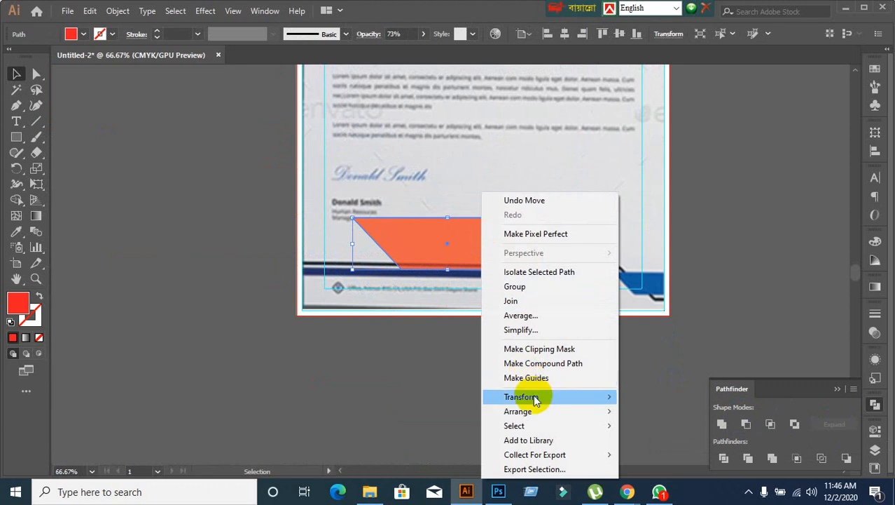
pyautogui.moveTo(534, 398)
pyautogui.click(653, 329)
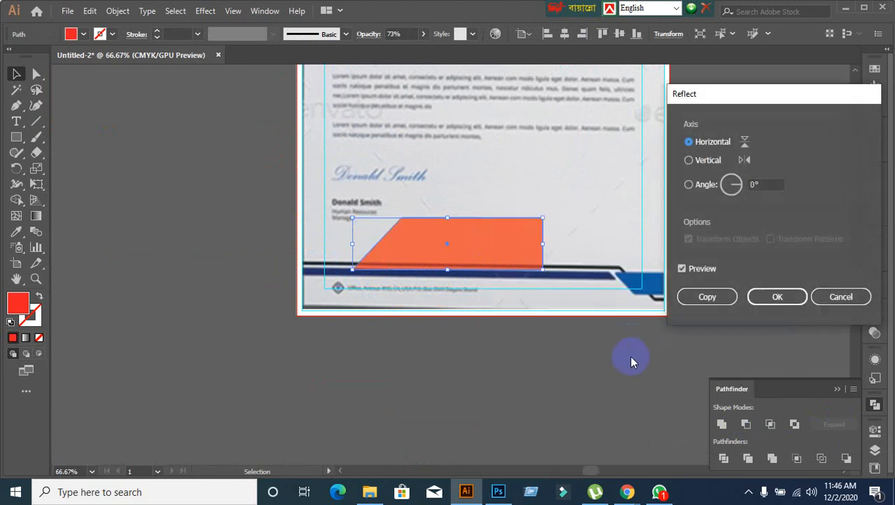
pyautogui.click(777, 297)
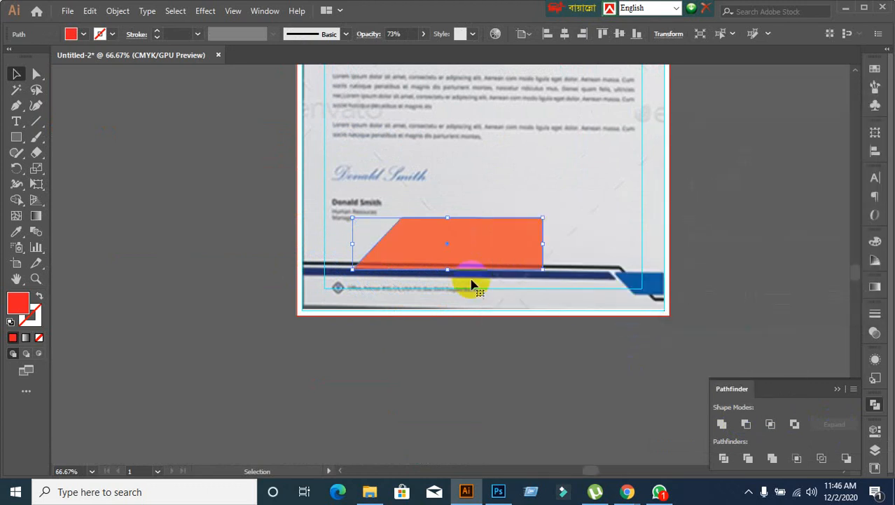
# Step: Reflect the red footer block across the vertical axis so its slanted end faces the blue corner shape
pyautogui.rightClick(499, 223)
pyautogui.moveTo(553, 397)
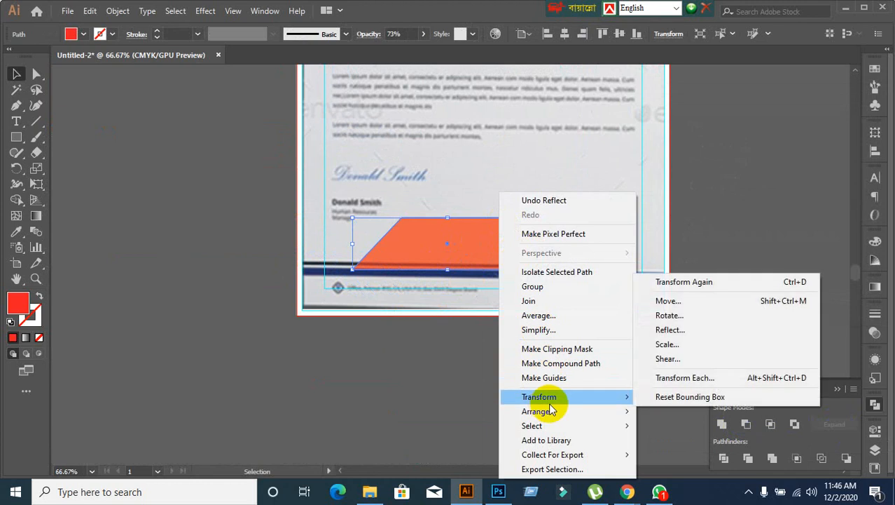
pyautogui.click(665, 330)
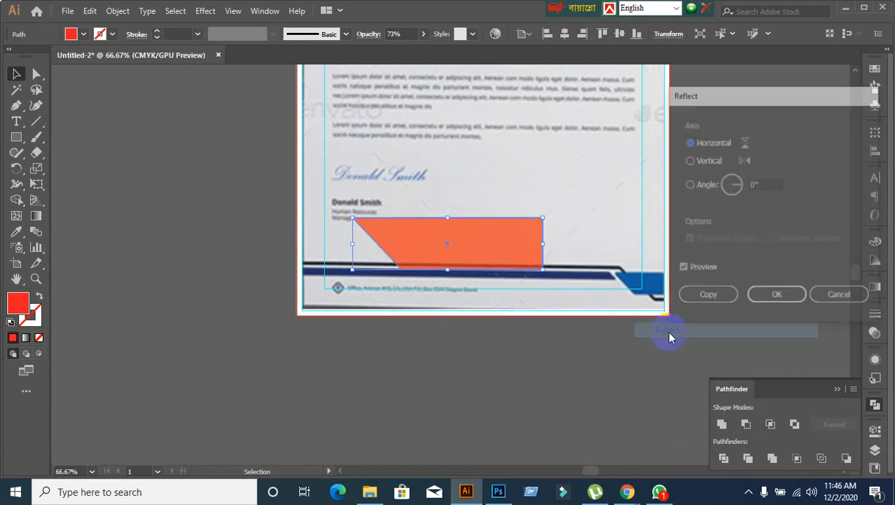
pyautogui.click(689, 161)
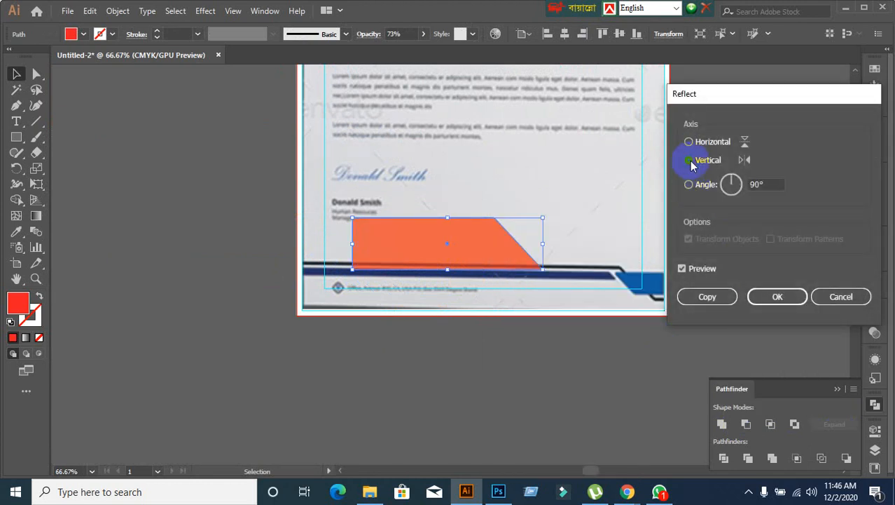
pyautogui.click(778, 297)
# Step: Position the reflected block over the dark blue footer bar, aligning its slanted end with the bar's angled tip
pyautogui.click(517, 273)
pyautogui.moveTo(517, 273); pyautogui.dragTo(619, 323)
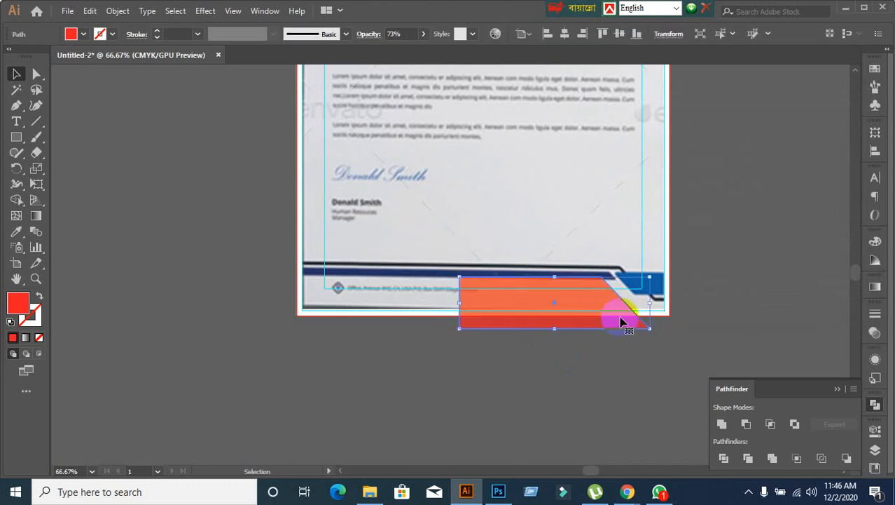
pyautogui.click(579, 374)
pyautogui.scroll(1, 578, 322)
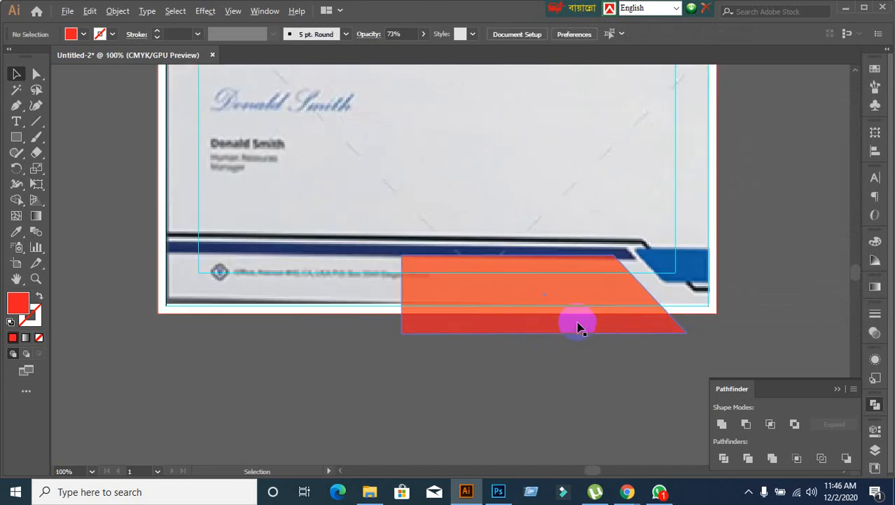
pyautogui.scroll(1, 582, 354)
pyautogui.scroll(-1, 574, 344)
pyautogui.moveTo(568, 308); pyautogui.dragTo(577, 297)
pyautogui.click(553, 394)
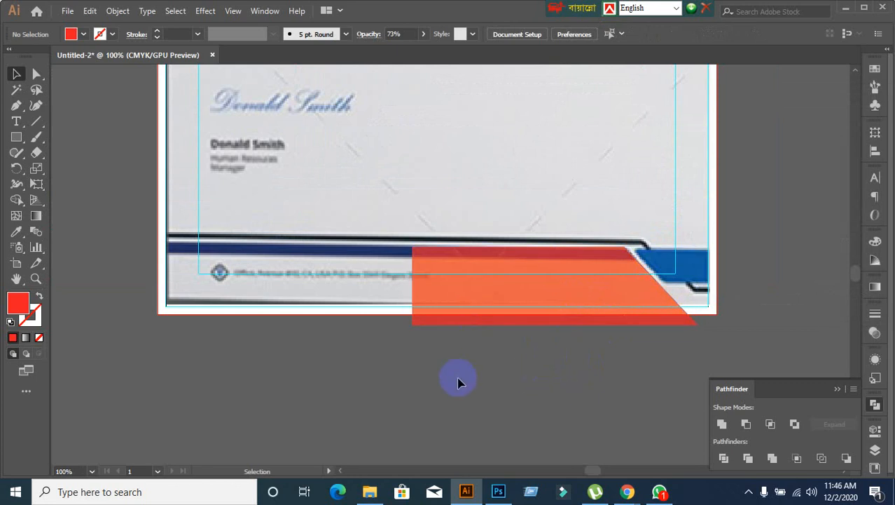
# Step: Try to widen the whole red footer block toward the page's left edge
pyautogui.click(36, 73)
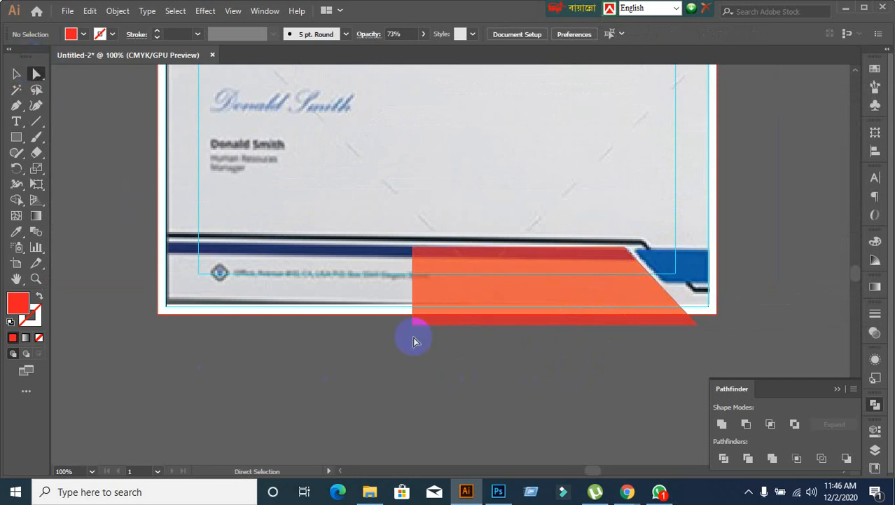
pyautogui.click(424, 317)
pyautogui.click(415, 398)
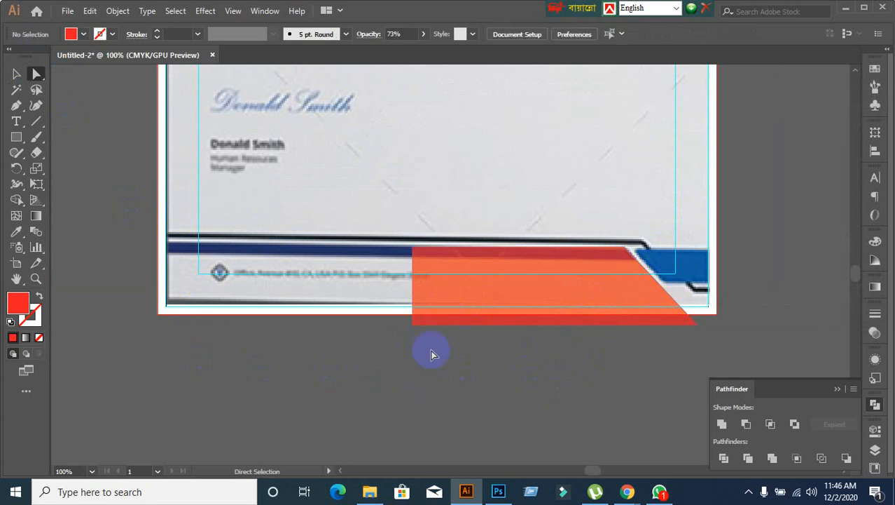
pyautogui.click(414, 290)
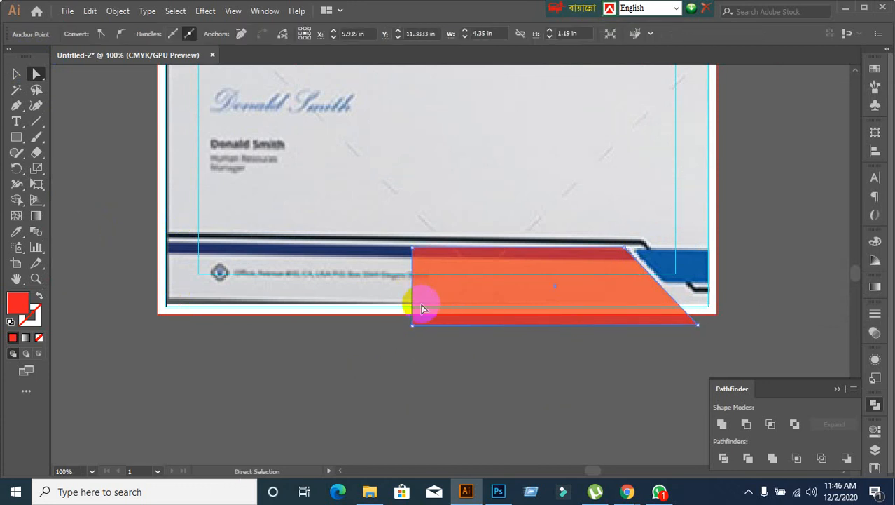
pyautogui.click(16, 74)
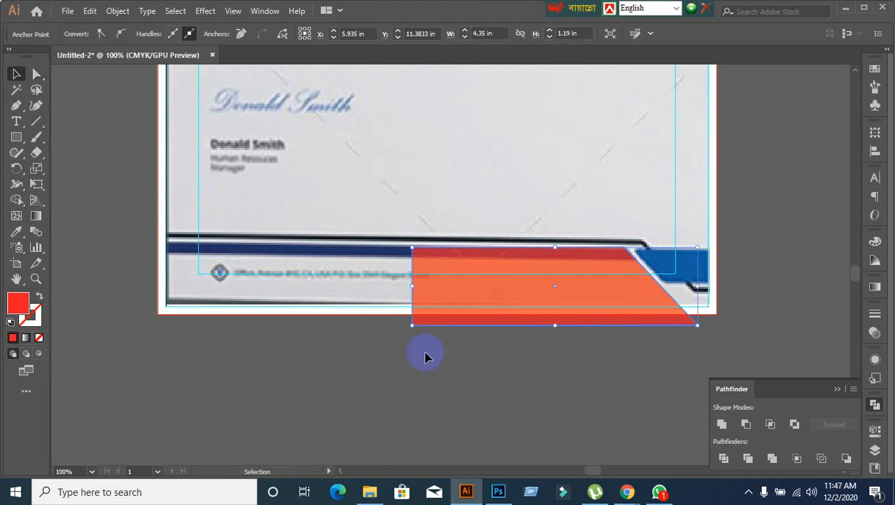
pyautogui.moveTo(411, 283); pyautogui.dragTo(240, 285)
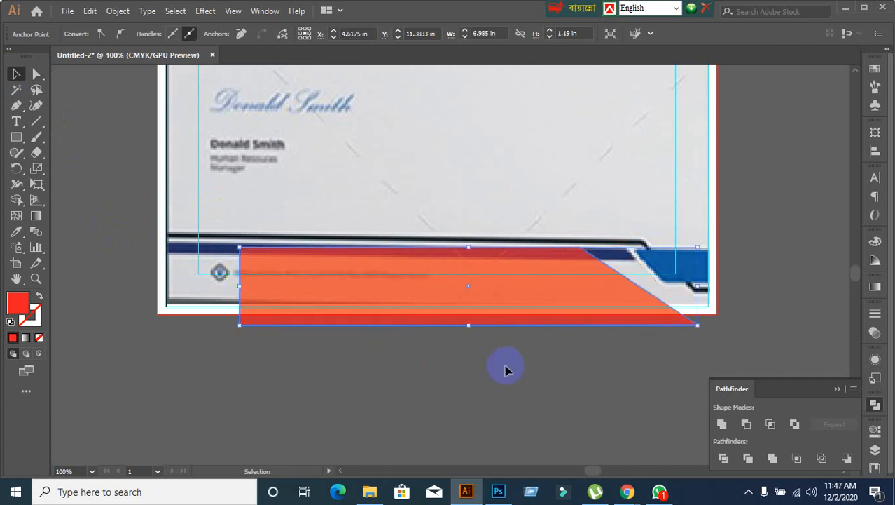
pyautogui.hotkey('ctrl', 'z')
pyautogui.click(403, 293)
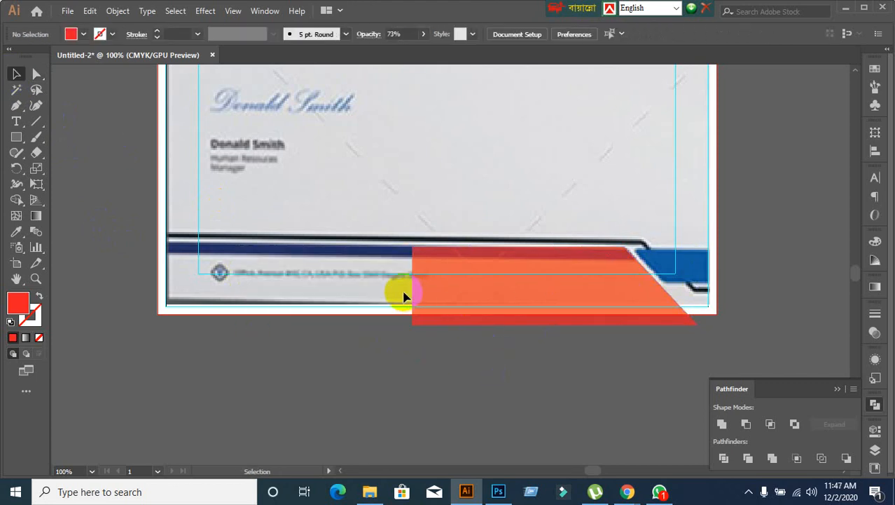
# Step: Extend only the straight left end of the red footer block past the page's left edge, making the block about 8.4 in wide
pyautogui.click(35, 75)
pyautogui.click(416, 284)
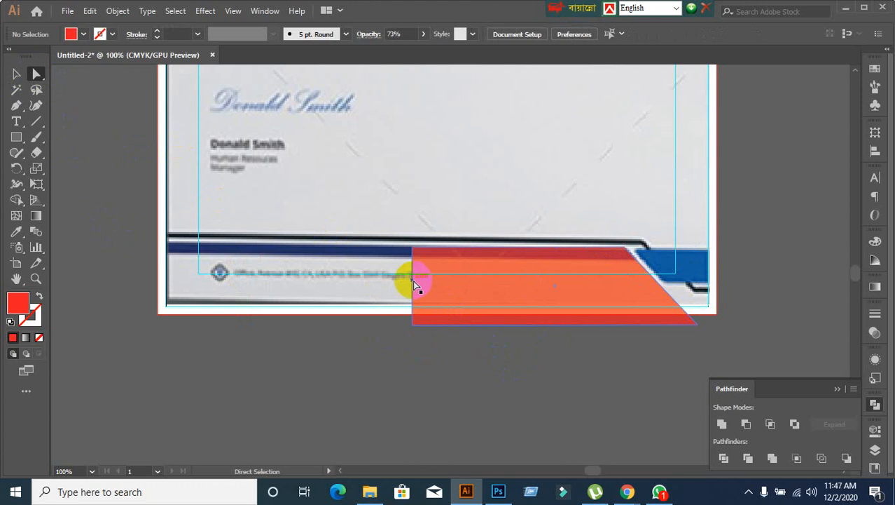
pyautogui.click(411, 283)
pyautogui.moveTo(411, 282); pyautogui.dragTo(147, 284)
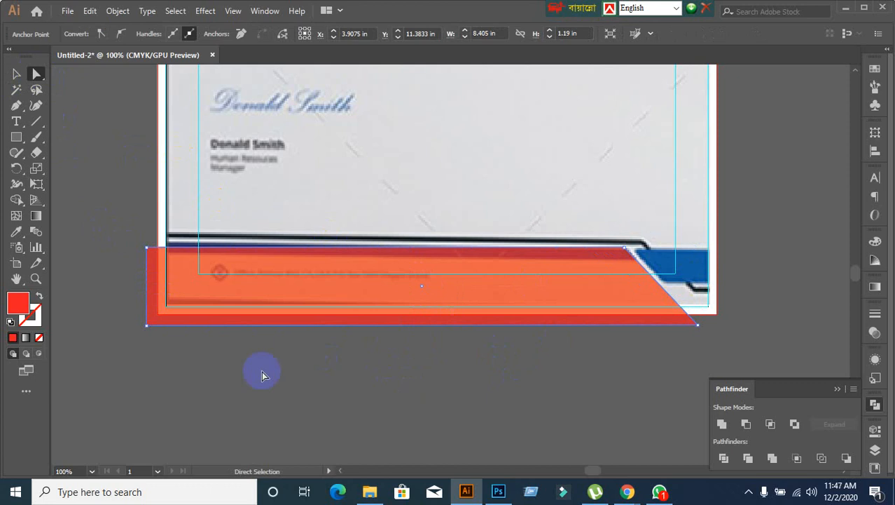
pyautogui.click(17, 74)
pyautogui.click(270, 266)
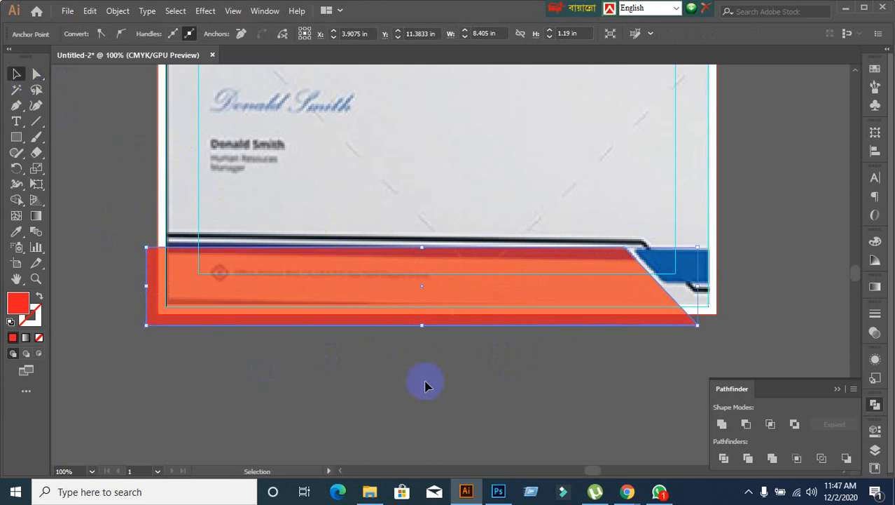
pyautogui.click(436, 400)
pyautogui.scroll(-1, 439, 399)
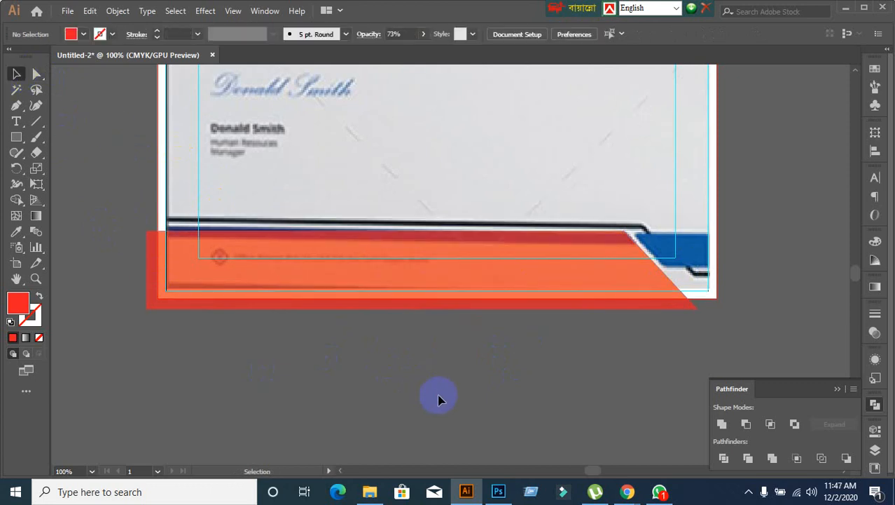
# Step: Duplicate the red footer block and place the copy slightly lower and to the right, so a thin strip of the original stays uncovered along the top
pyautogui.moveTo(430, 290); pyautogui.dragTo(450, 391)
pyautogui.hotkey('ctrl', 'z')
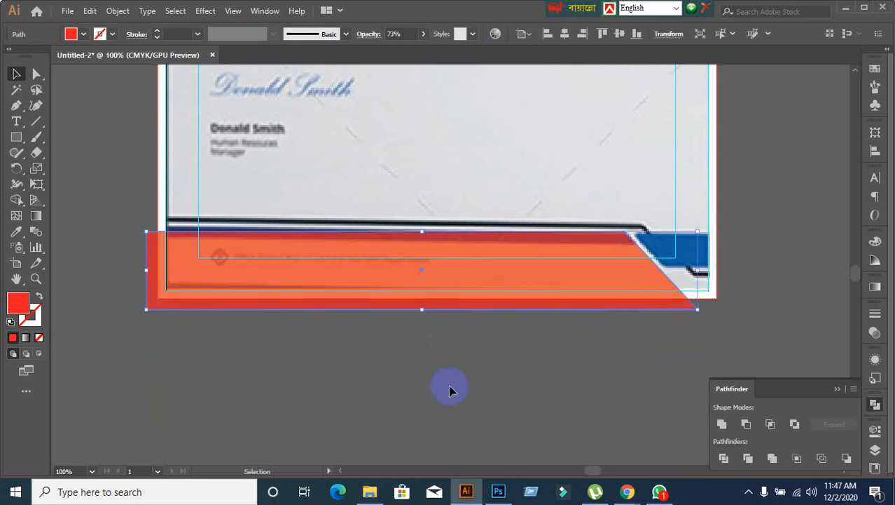
pyautogui.click(452, 386)
pyautogui.click(436, 286)
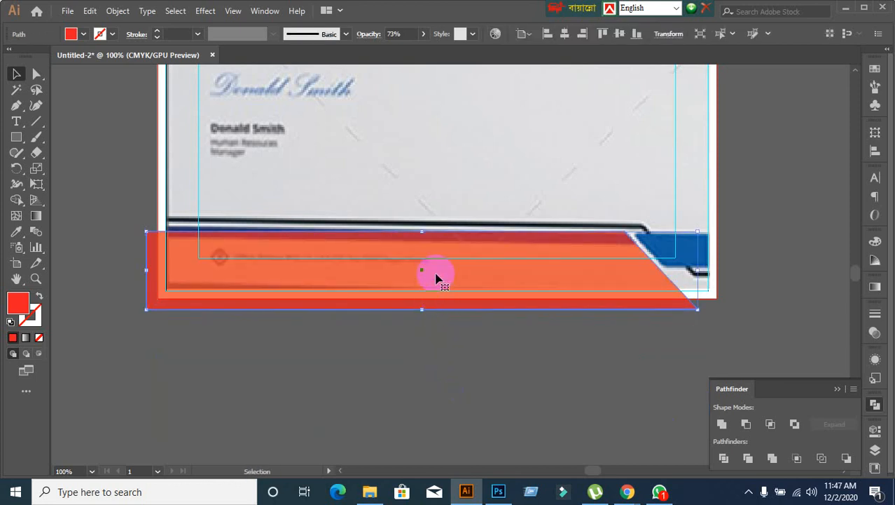
pyautogui.moveTo(436, 272); pyautogui.dragTo(447, 284)
pyautogui.click(493, 364)
pyautogui.click(470, 288)
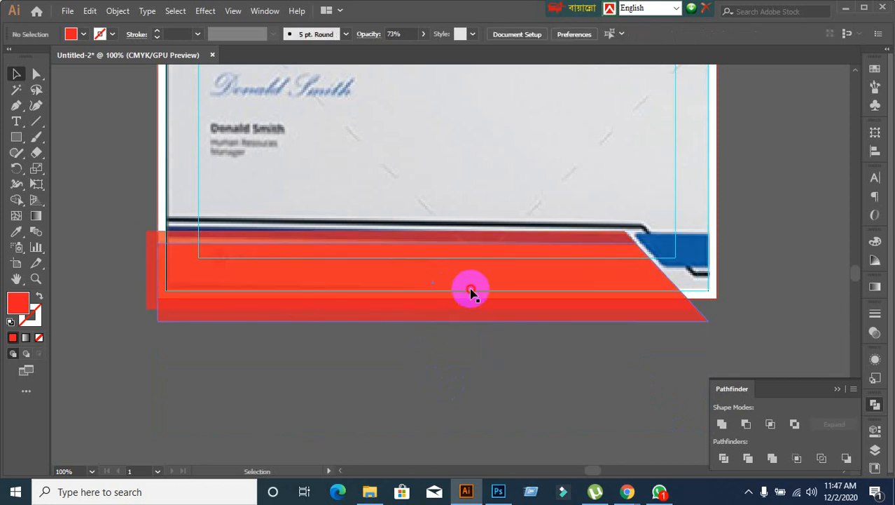
pyautogui.click(468, 379)
pyautogui.moveTo(438, 293); pyautogui.dragTo(486, 292)
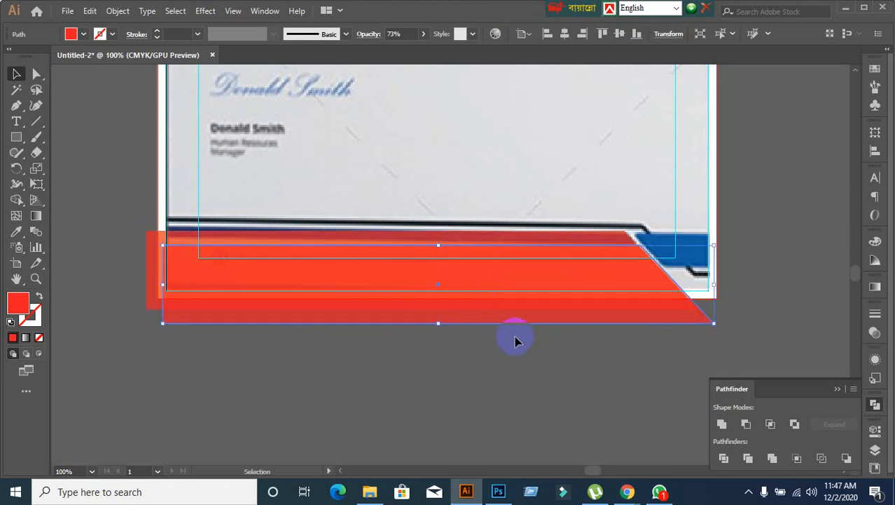
# Step: Nudge the offset copy ten increments right so its slanted end fully covers the original block's slant below the strip
pyautogui.click(392, 378)
pyautogui.click(306, 300)
pyautogui.click(372, 311)
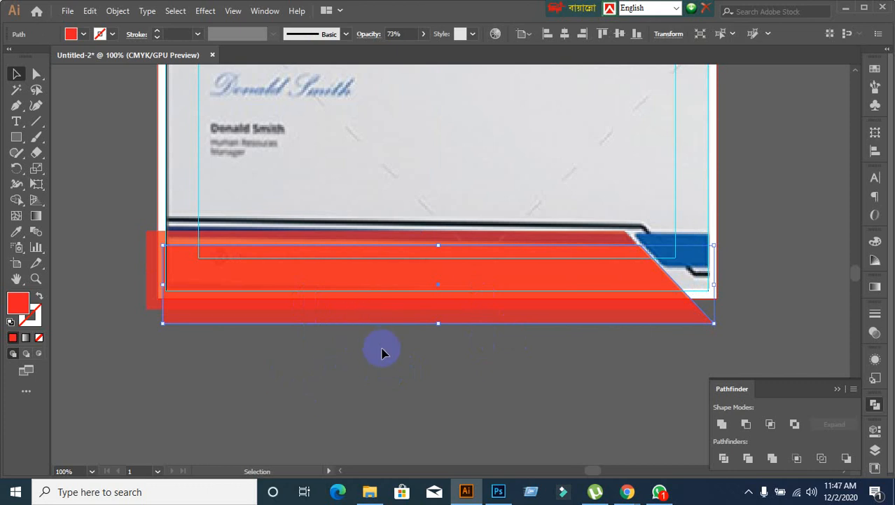
pyautogui.press('Right')
pyautogui.press('Right')
pyautogui.press('Right')
pyautogui.press('Right')
pyautogui.press('Right')
pyautogui.press('Right')
pyautogui.press('Right')
pyautogui.press('Right')
pyautogui.press('Right')
pyautogui.press('Right')
pyautogui.click(381, 373)
pyautogui.click(359, 314)
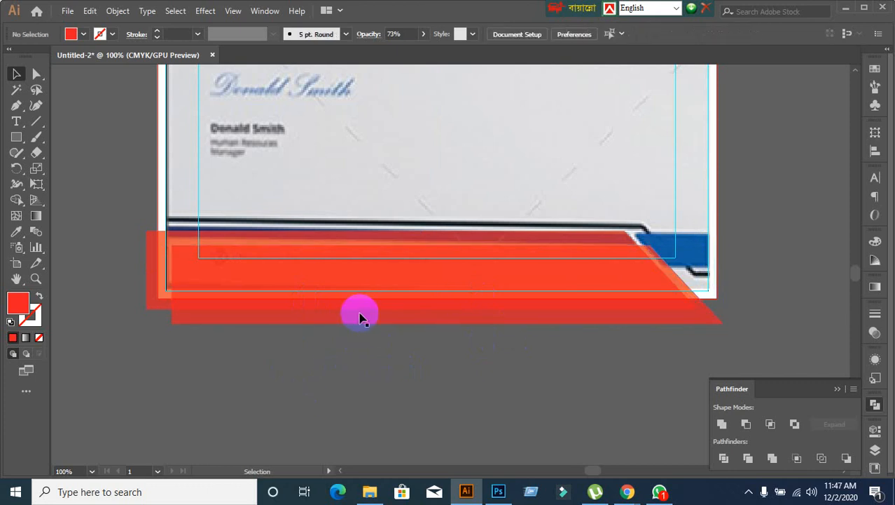
pyautogui.click(636, 286)
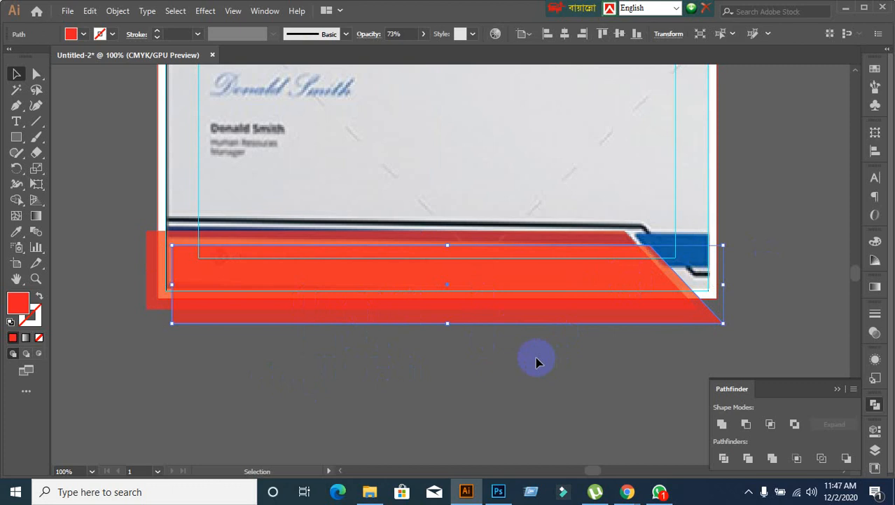
pyautogui.click(354, 372)
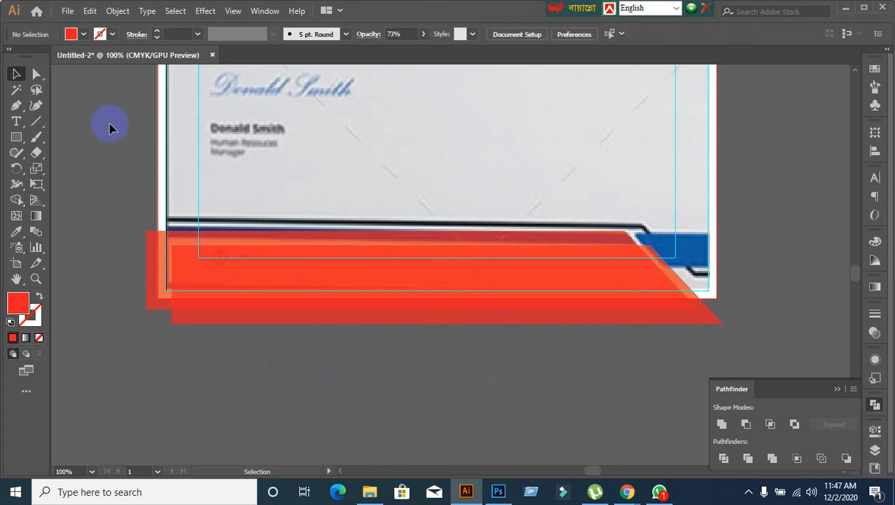
# Step: Extend the offset copy's straight end past the left end of the original block, making the copy about 9.01 in wide
pyautogui.click(36, 74)
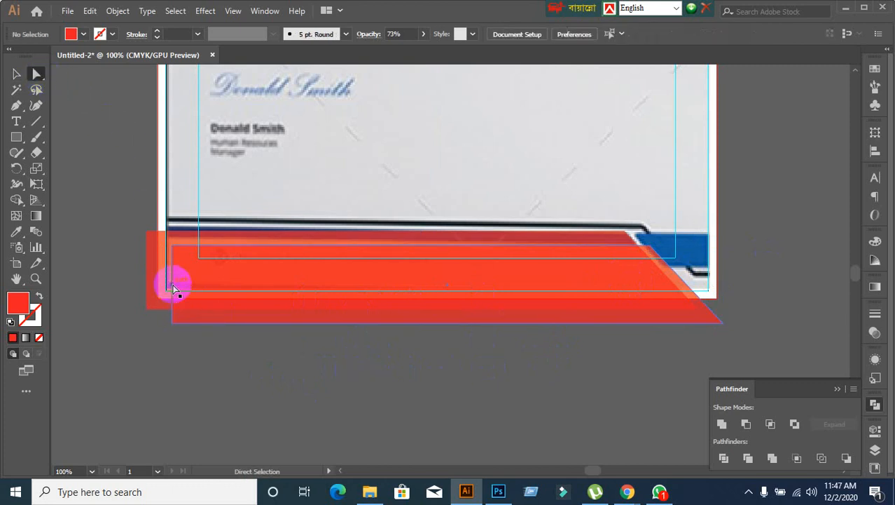
pyautogui.moveTo(174, 286); pyautogui.dragTo(132, 282)
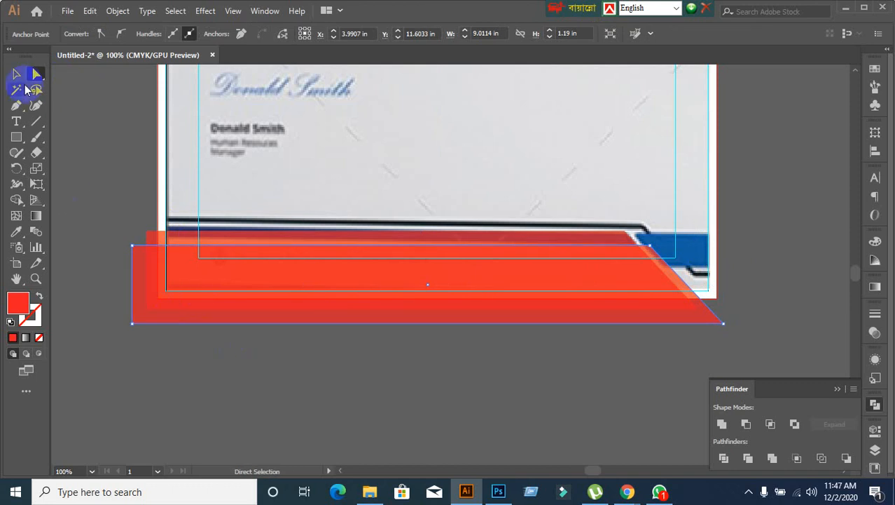
pyautogui.click(13, 75)
pyautogui.click(290, 372)
pyautogui.click(281, 299)
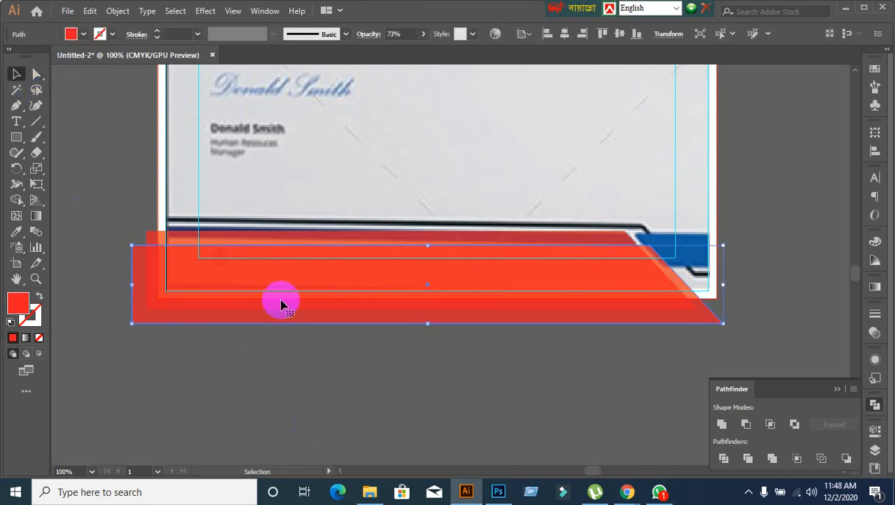
# Step: Try subtracting the offset copy from the original red block with Minus Front and expanding the shape
pyautogui.moveTo(319, 242); pyautogui.dragTo(320, 232)
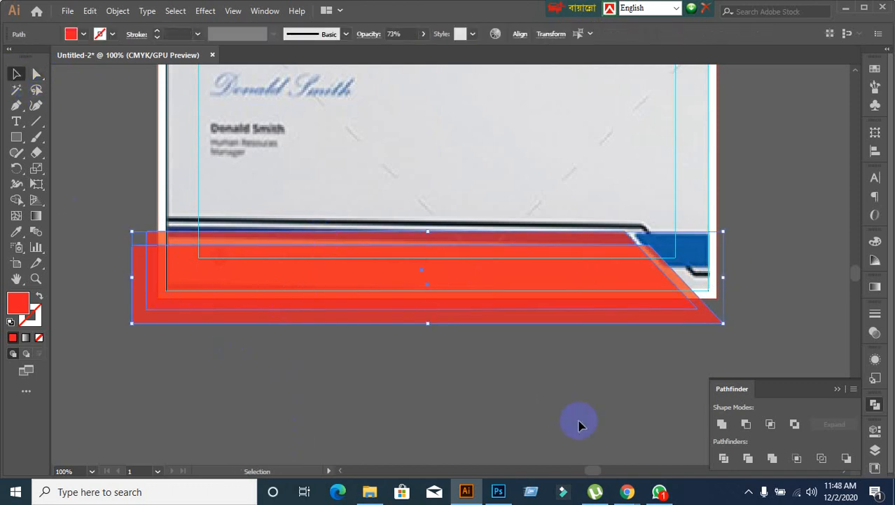
pyautogui.click(745, 426)
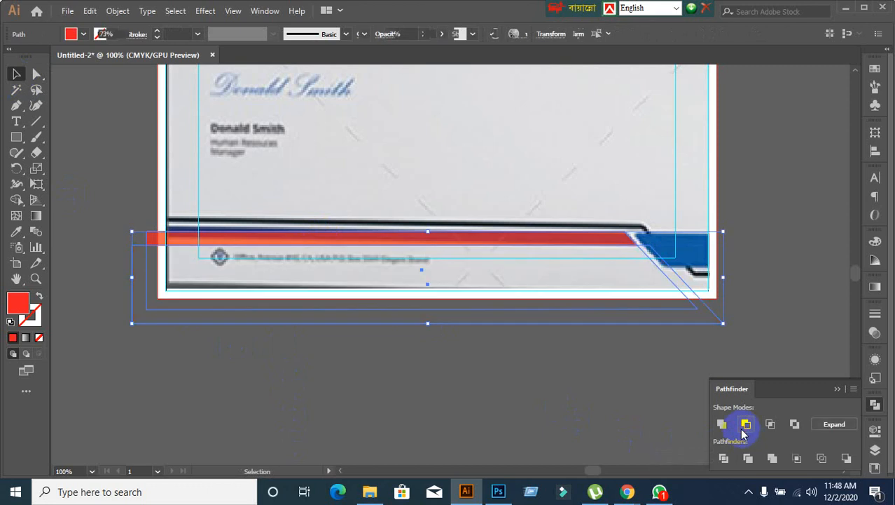
pyautogui.click(838, 426)
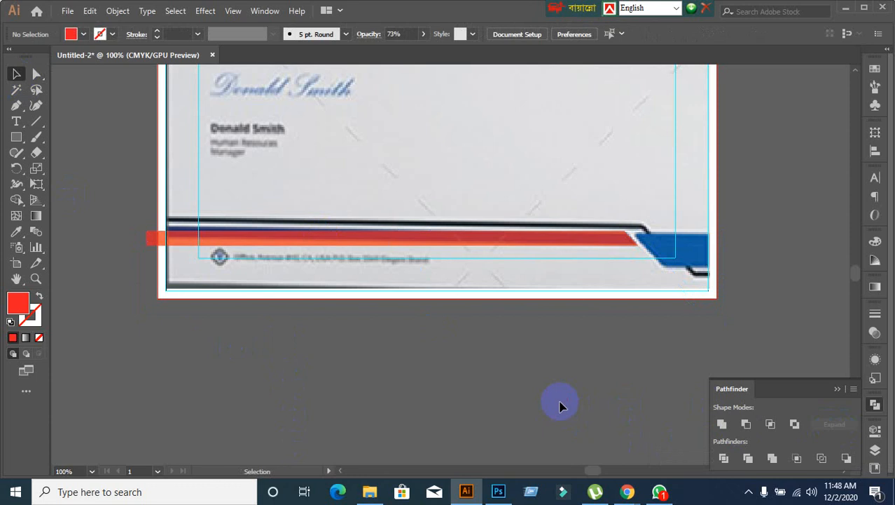
pyautogui.hotkey('ctrl', 'z')
pyautogui.hotkey('ctrl', 'z')
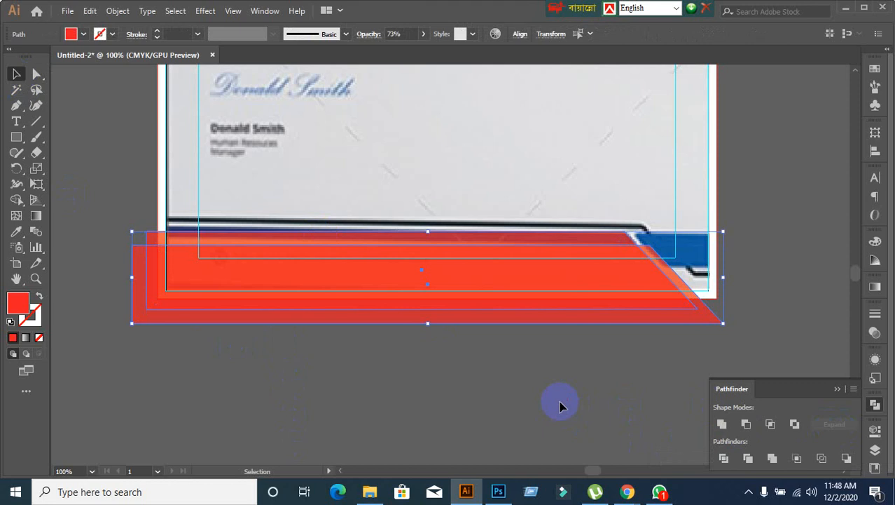
pyautogui.click(561, 405)
# Step: Duplicate the offset red block and place the spare copy above the footer, overlapping the page's left edge
pyautogui.click(520, 310)
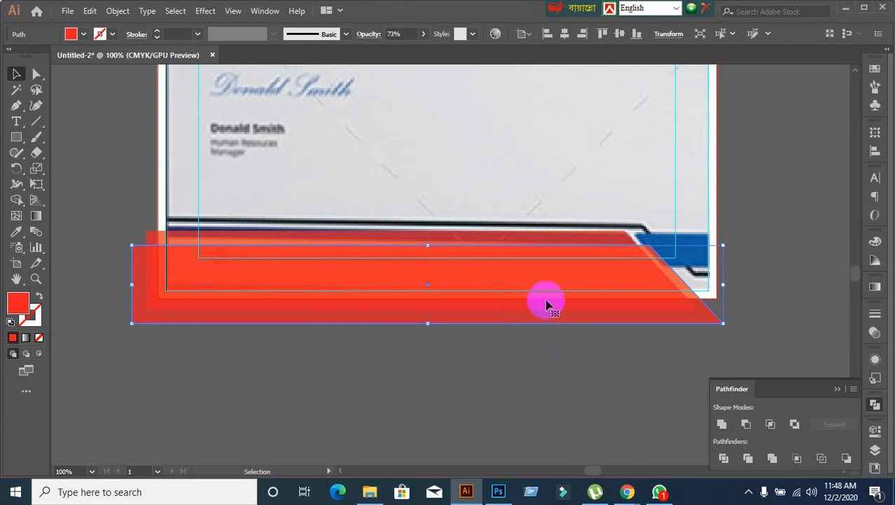
pyautogui.moveTo(546, 300); pyautogui.dragTo(551, 434)
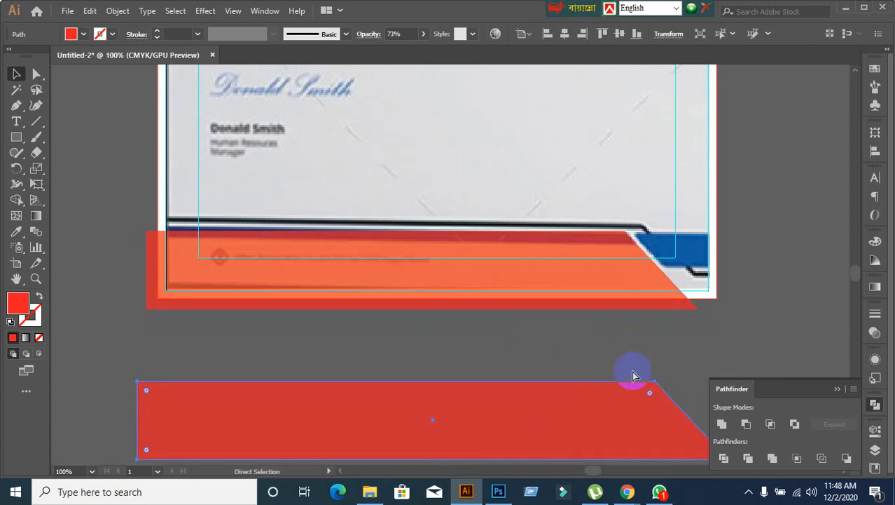
pyautogui.hotkey('ctrl', 'z')
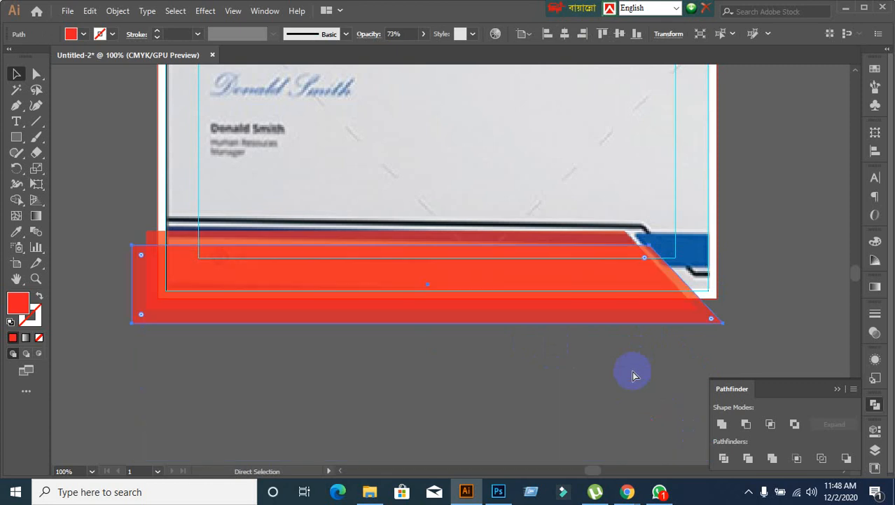
pyautogui.hotkey('ctrl', '-')
pyautogui.scroll(1, 571, 370)
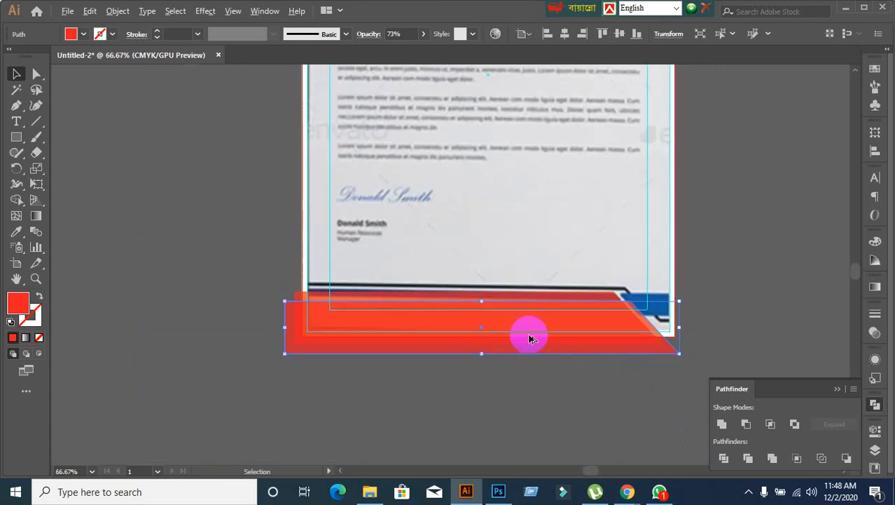
pyautogui.moveTo(528, 335); pyautogui.dragTo(310, 184)
pyautogui.scroll(1, 510, 267)
pyautogui.scroll(1, 510, 267)
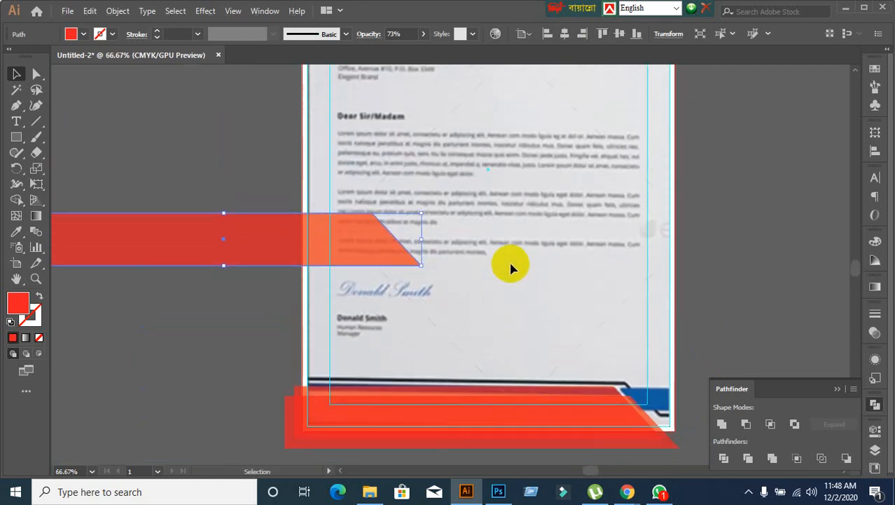
pyautogui.scroll(-2, 511, 265)
pyautogui.scroll(1, 515, 418)
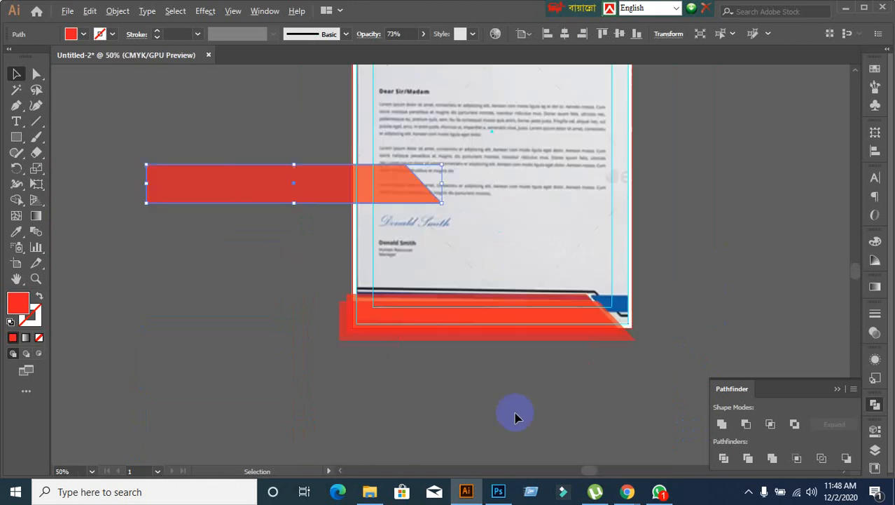
pyautogui.scroll(1, 423, 384)
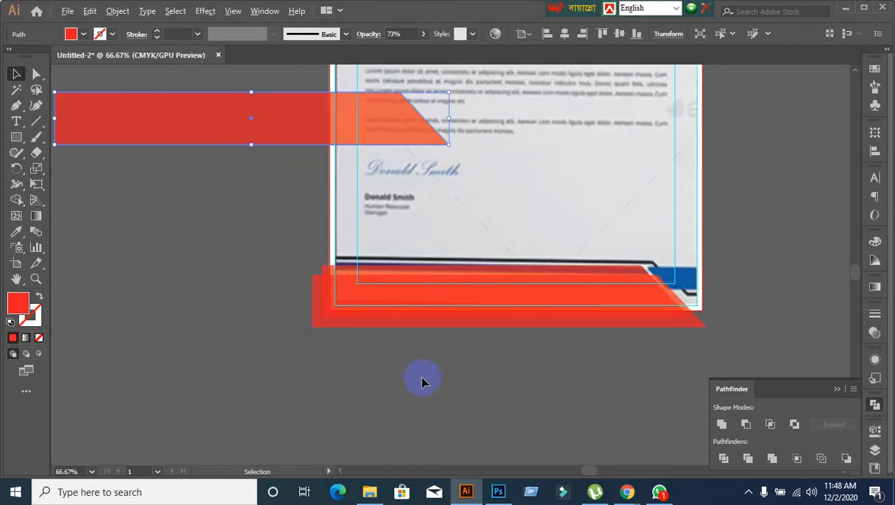
pyautogui.scroll(-1, 424, 382)
pyautogui.scroll(1, 423, 382)
# Step: Subtract the offset red copy from the original footer block with Minus Front, leaving a thin slanted strip, and clear the selection
pyautogui.click(404, 314)
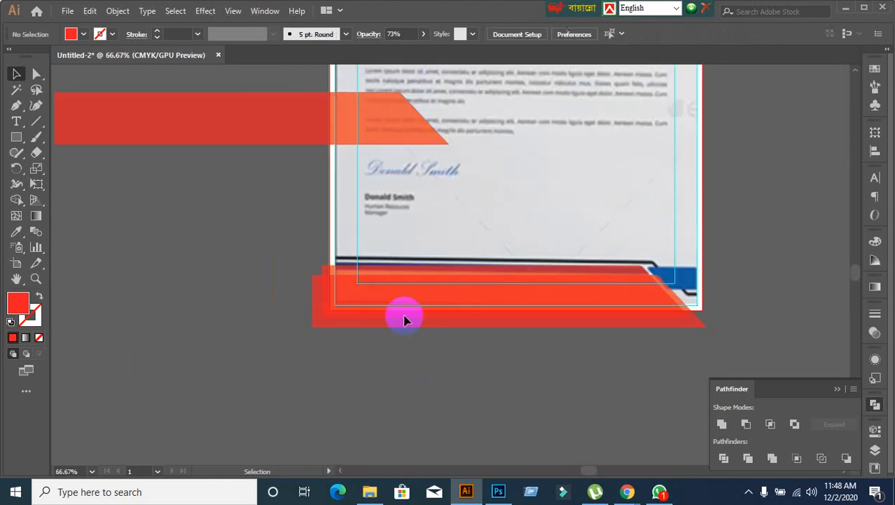
pyautogui.keyDown('shift'); pyautogui.click(607, 273); pyautogui.keyUp('shift')
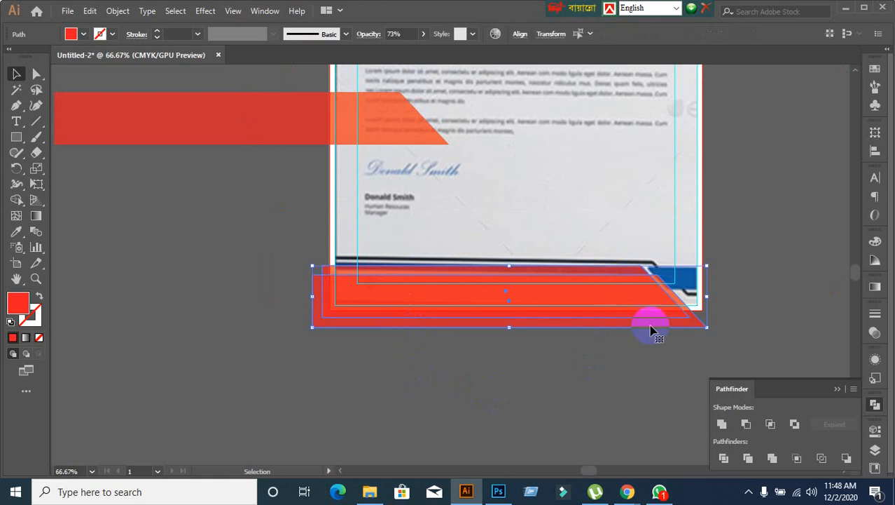
pyautogui.click(747, 424)
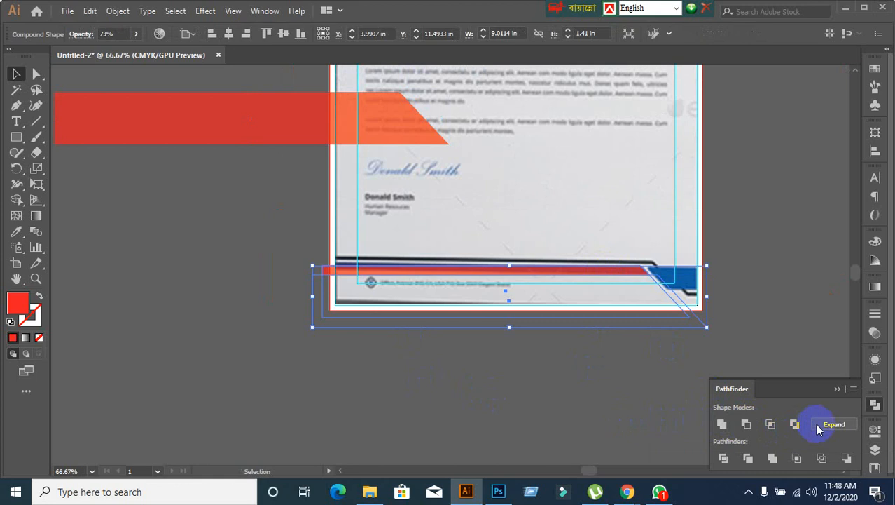
pyautogui.hotkey('ctrl', 'shift', 'a')
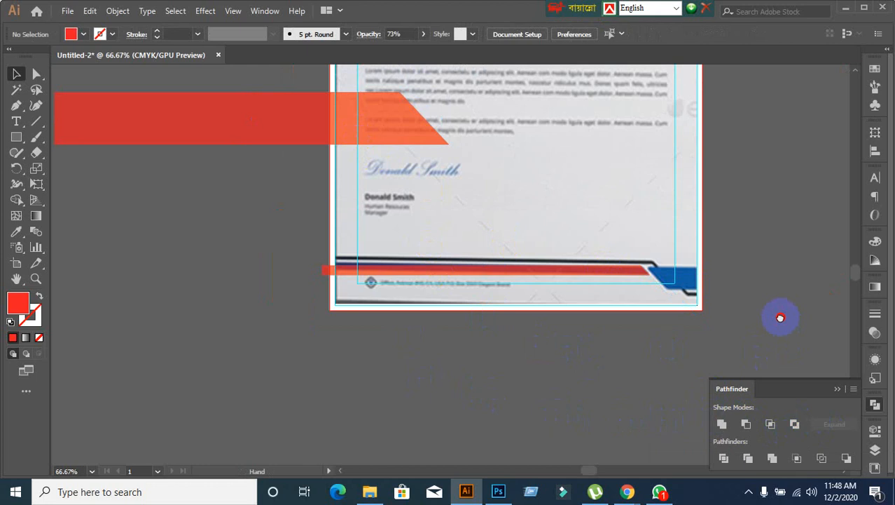
# Step: Duplicate the header's narrow red bar and place the copy over the blue slanted block in the footer
pyautogui.moveTo(780, 317); pyautogui.dragTo(761, 342)
pyautogui.scroll(-1, 784, 282)
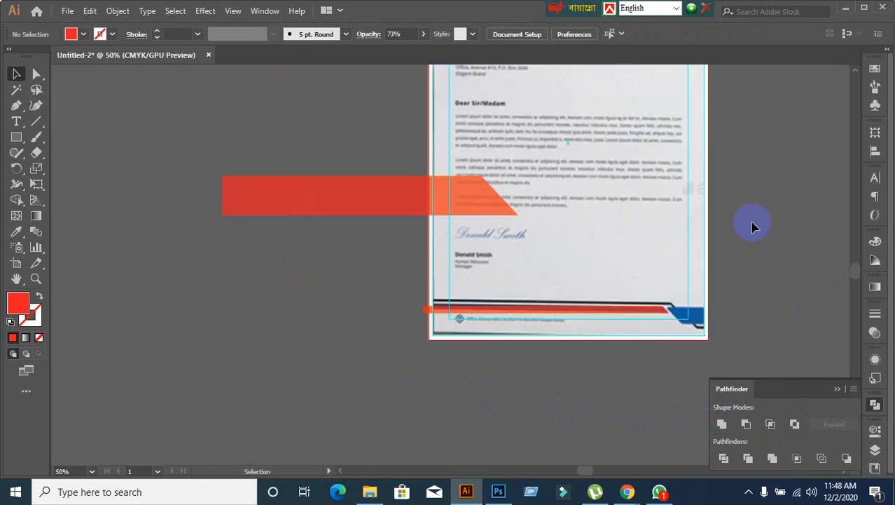
pyautogui.scroll(-2, 753, 224)
pyautogui.moveTo(757, 199); pyautogui.dragTo(642, 214)
pyautogui.scroll(2, 626, 294)
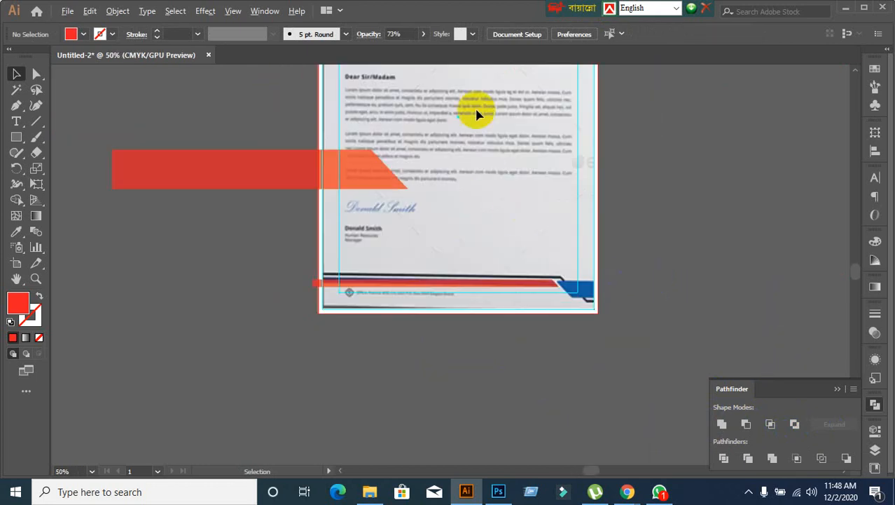
pyautogui.scroll(4, 454, 220)
pyautogui.scroll(3, 469, 93)
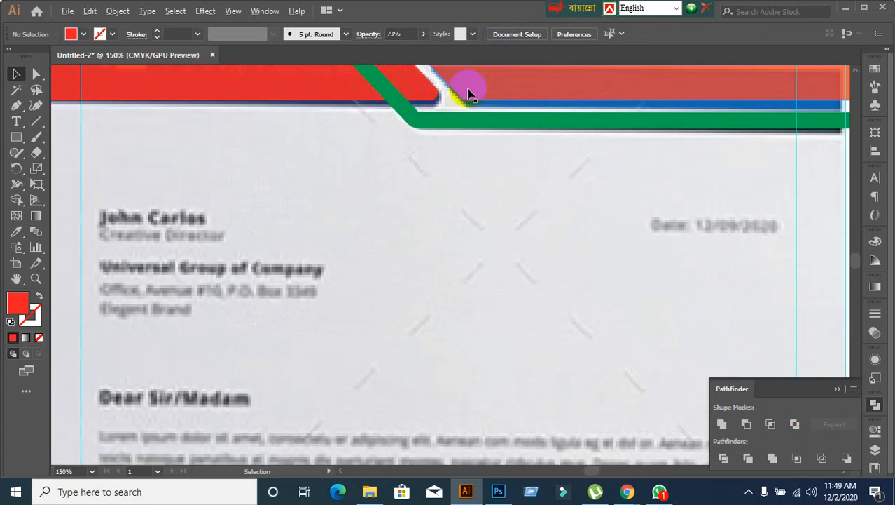
pyautogui.scroll(-3, 529, 330)
pyautogui.moveTo(540, 379); pyautogui.dragTo(485, 255)
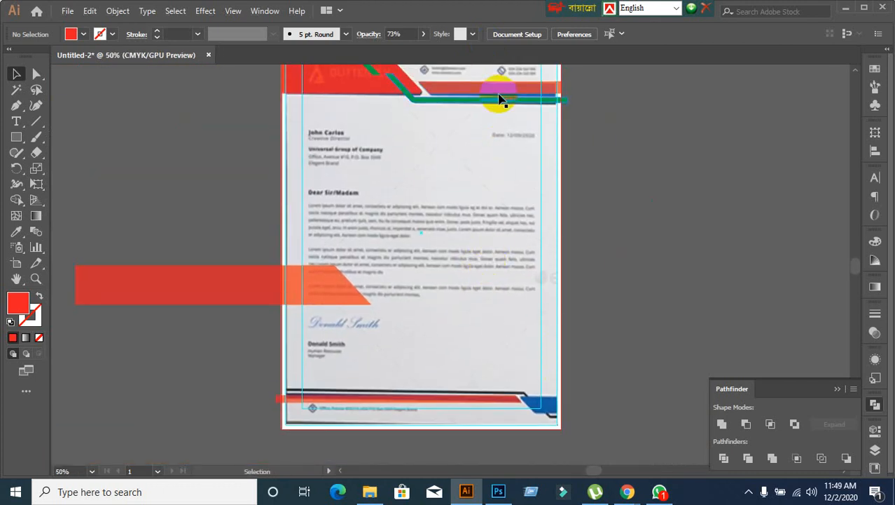
pyautogui.click(495, 93)
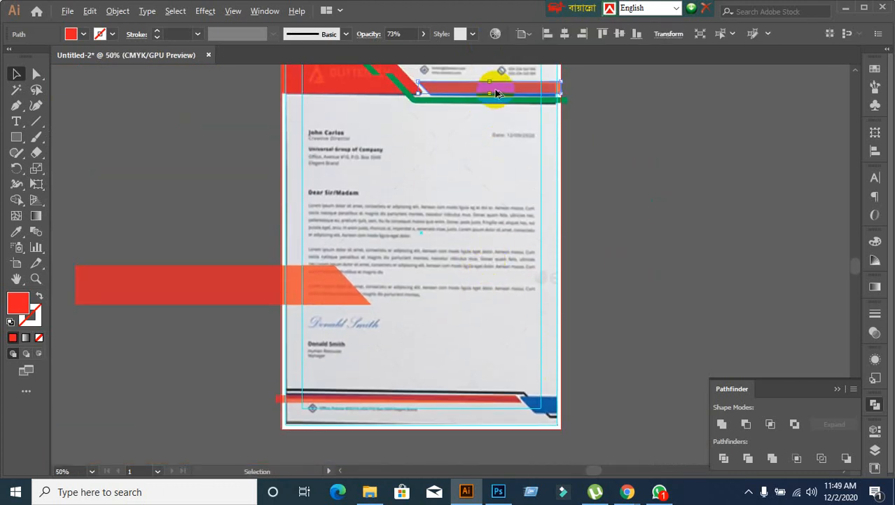
pyautogui.moveTo(495, 94); pyautogui.dragTo(594, 412)
# Step: Align the copied bar's slanted end with the upper slanted edge of the blue footer block
pyautogui.scroll(1, 576, 425)
pyautogui.scroll(2, 480, 435)
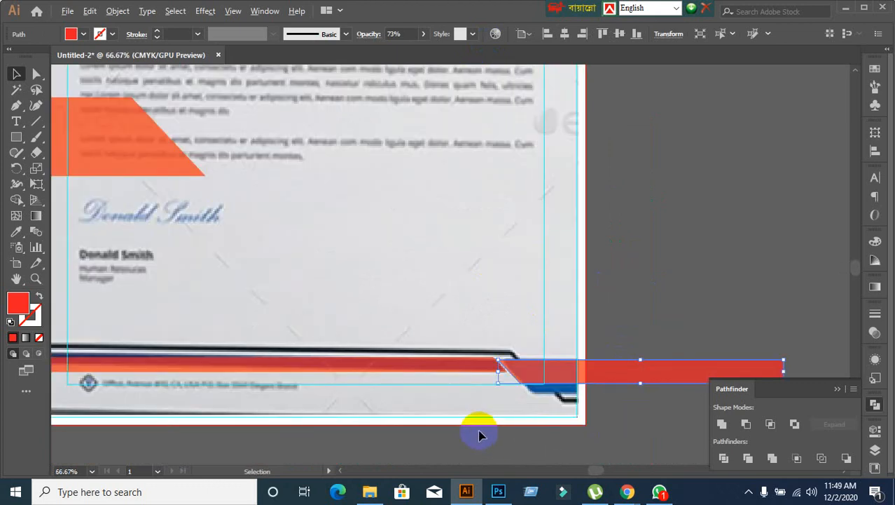
pyautogui.moveTo(515, 406); pyautogui.dragTo(469, 331)
pyautogui.moveTo(576, 263); pyautogui.dragTo(511, 272)
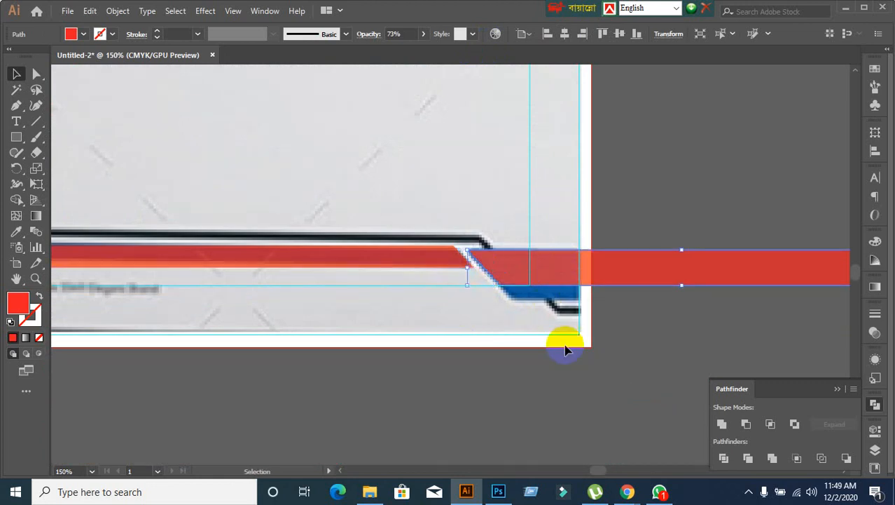
pyautogui.click(588, 267)
pyautogui.click(527, 300)
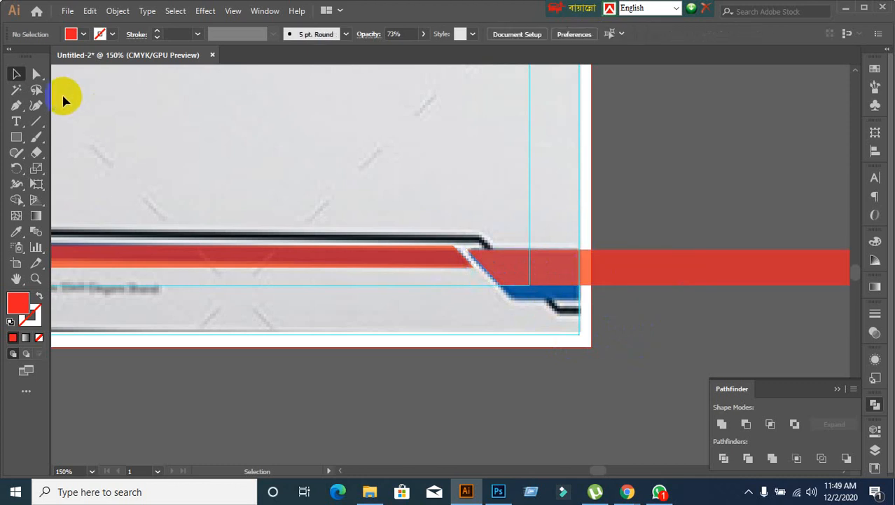
# Step: Try stretching the copied bar's lower slanted corner down to the blue block's bottom edge, then undo the corner moves
pyautogui.click(36, 74)
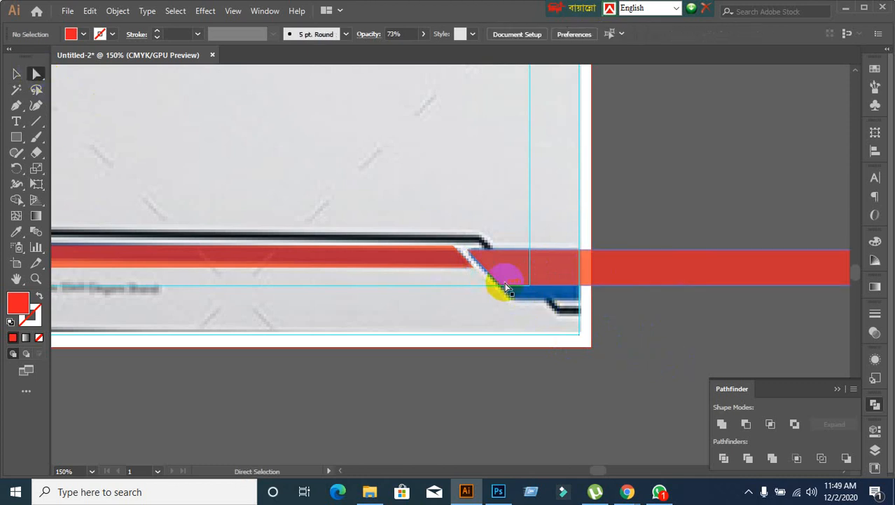
pyautogui.moveTo(496, 280); pyautogui.dragTo(512, 301)
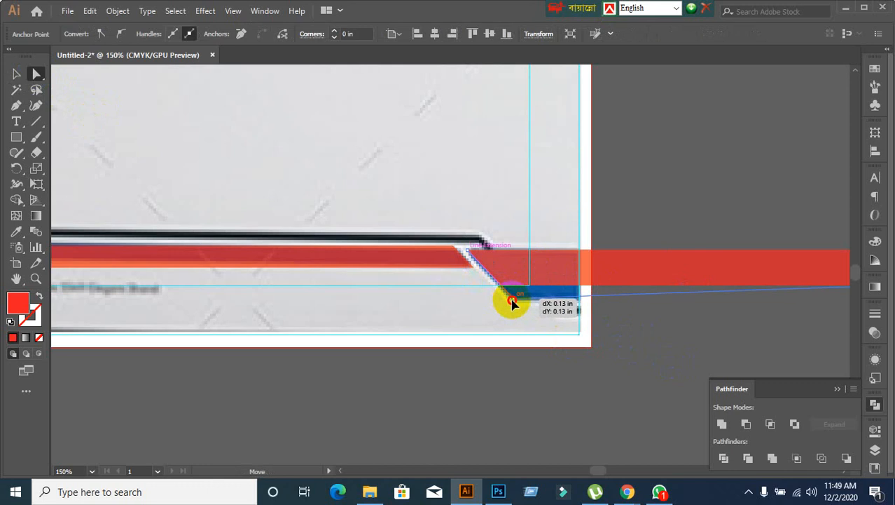
pyautogui.moveTo(512, 303)
pyautogui.mouseDown()
pyautogui.moveTo(544, 321)
pyautogui.moveTo(502, 288)
pyautogui.moveTo(508, 306)
pyautogui.moveTo(520, 307)
pyautogui.mouseUp()
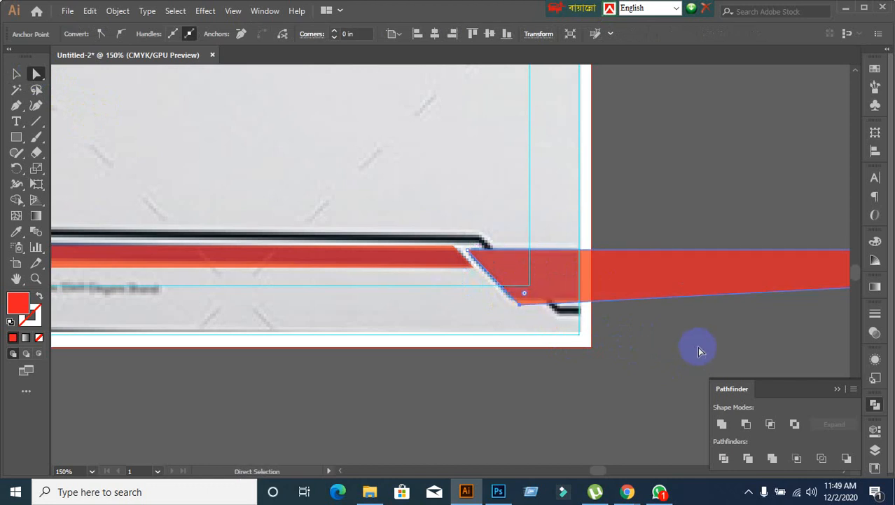
pyautogui.hotkey('ctrl', 'z')
pyautogui.hotkey('ctrl', 'z')
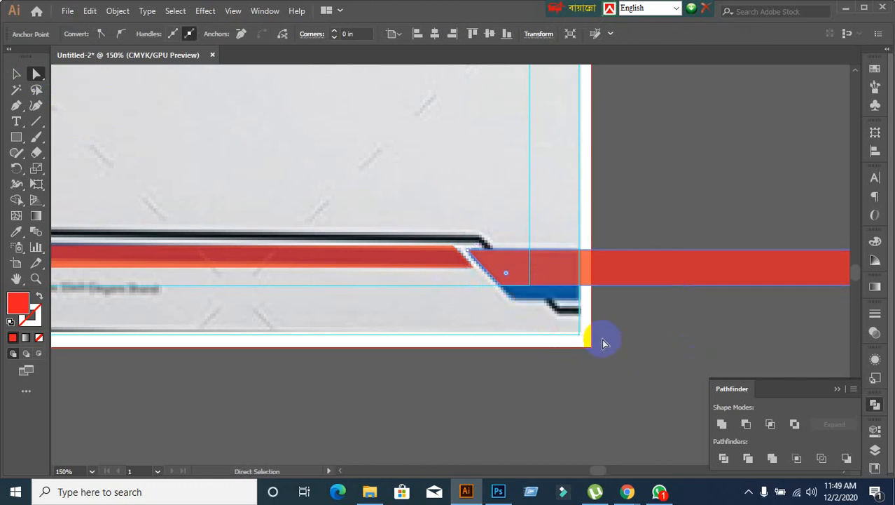
# Step: Move the copied narrow bar off the footer into the empty area beside the page
pyautogui.scroll(-2, 602, 344)
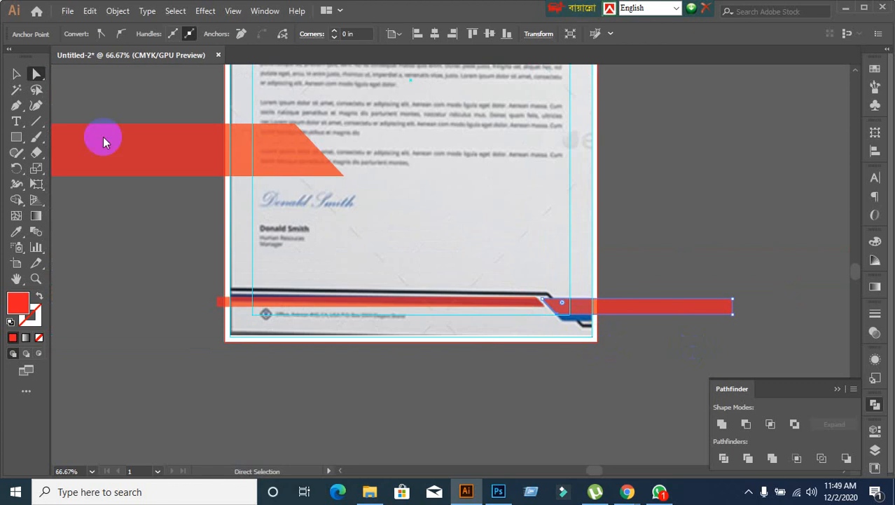
pyautogui.click(17, 73)
pyautogui.click(639, 289)
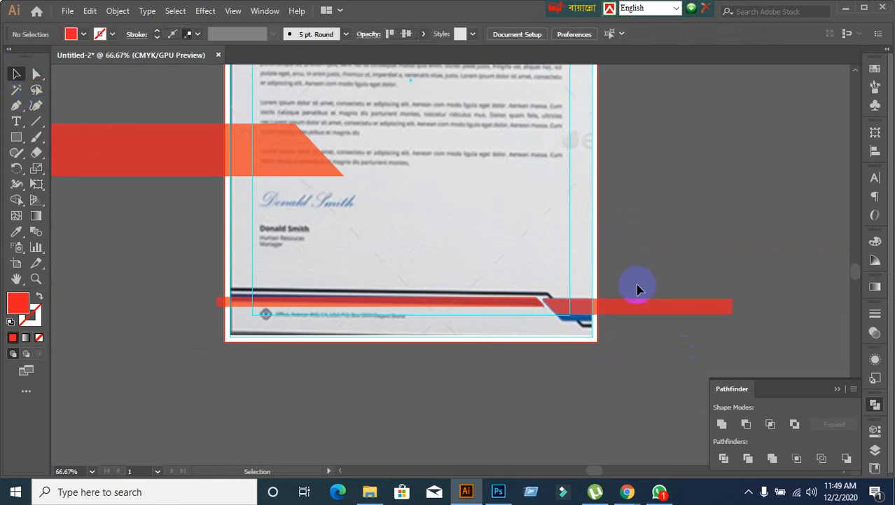
pyautogui.moveTo(641, 303); pyautogui.dragTo(723, 228)
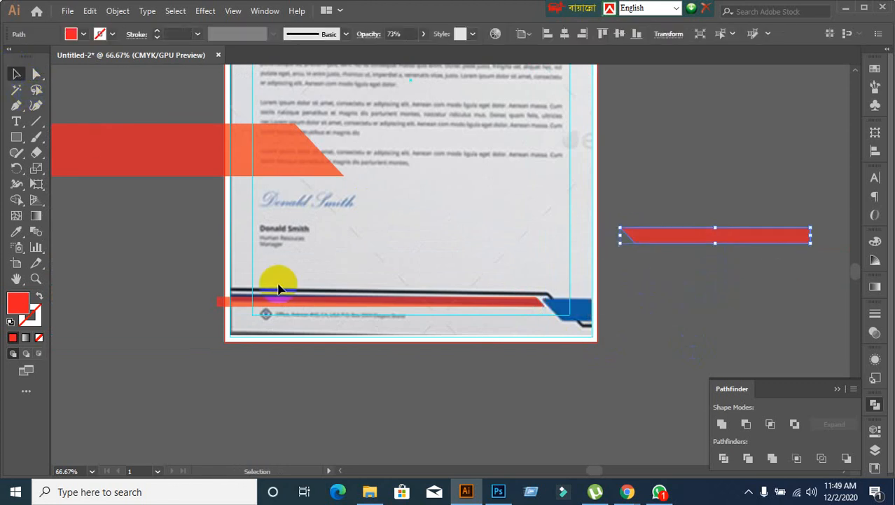
# Step: Duplicate the spare wide red block across the page just above the footer, and delete the narrow bar beside the page
pyautogui.click(193, 120)
pyautogui.click(207, 155)
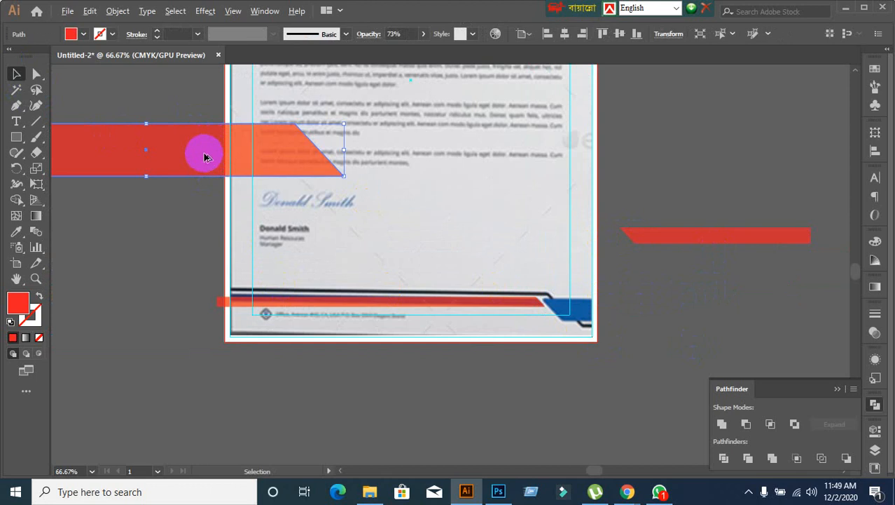
pyautogui.moveTo(205, 155); pyautogui.dragTo(480, 240)
pyautogui.moveTo(724, 201); pyautogui.dragTo(725, 287)
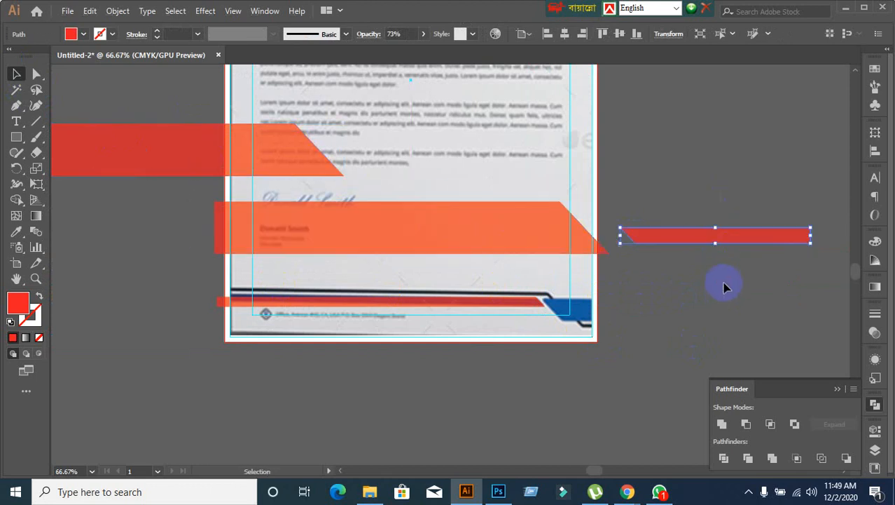
pyautogui.press('Delete')
# Step: Reflect the new wide red block about the vertical axis
pyautogui.rightClick(417, 236)
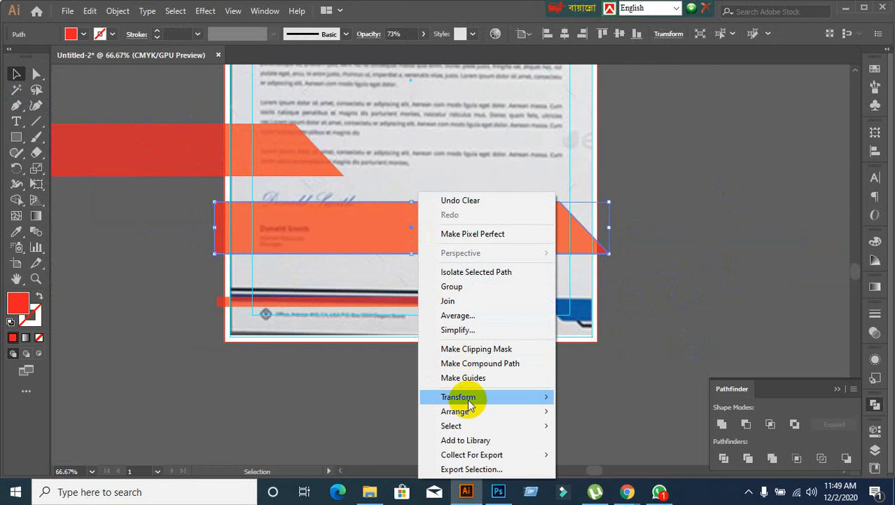
pyautogui.moveTo(456, 397)
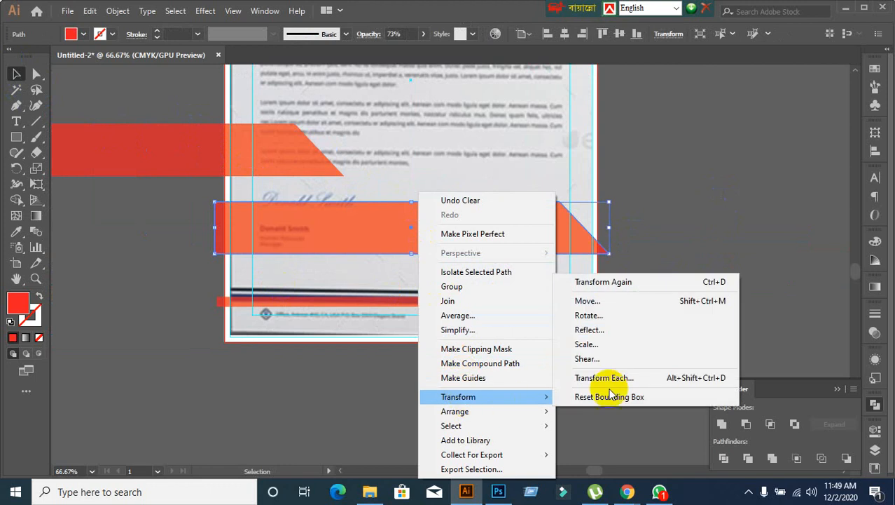
pyautogui.click(623, 331)
pyautogui.click(791, 296)
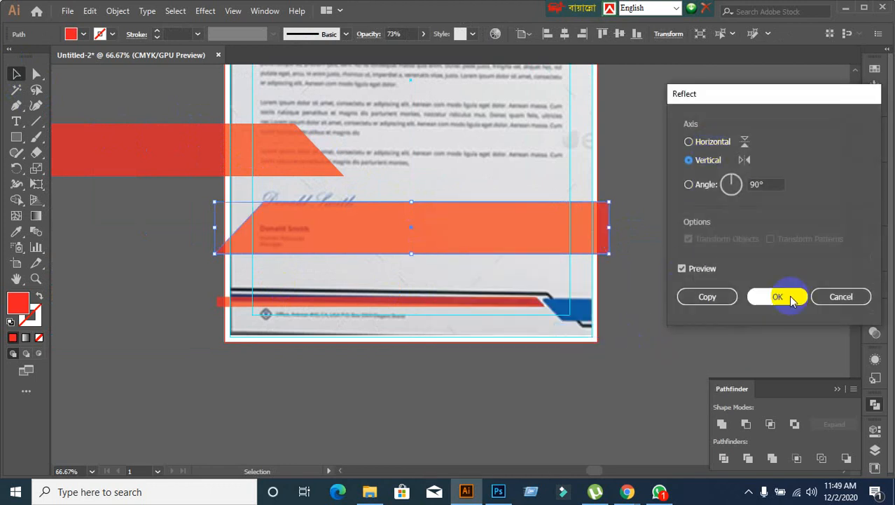
# Step: Reflect the wide red block about the horizontal axis so its slant matches the blue footer block, and deselect it
pyautogui.rightClick(466, 220)
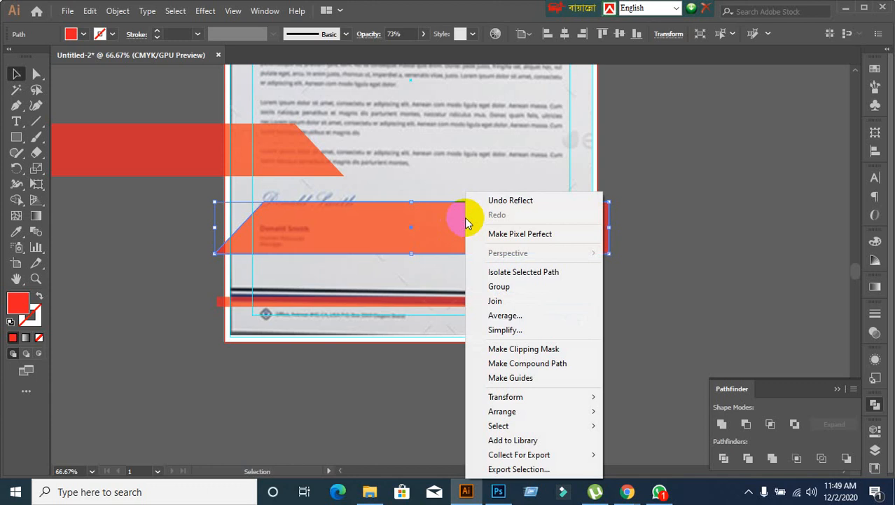
pyautogui.moveTo(504, 398)
pyautogui.click(628, 332)
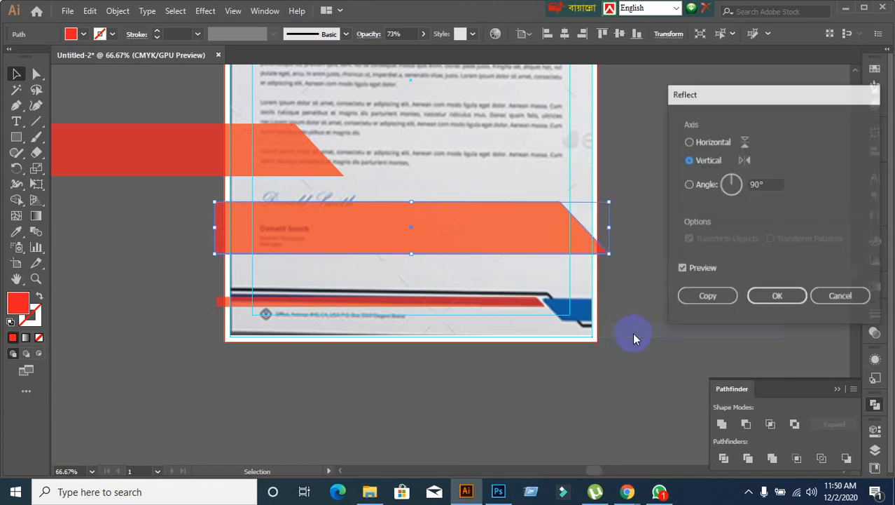
pyautogui.click(693, 159)
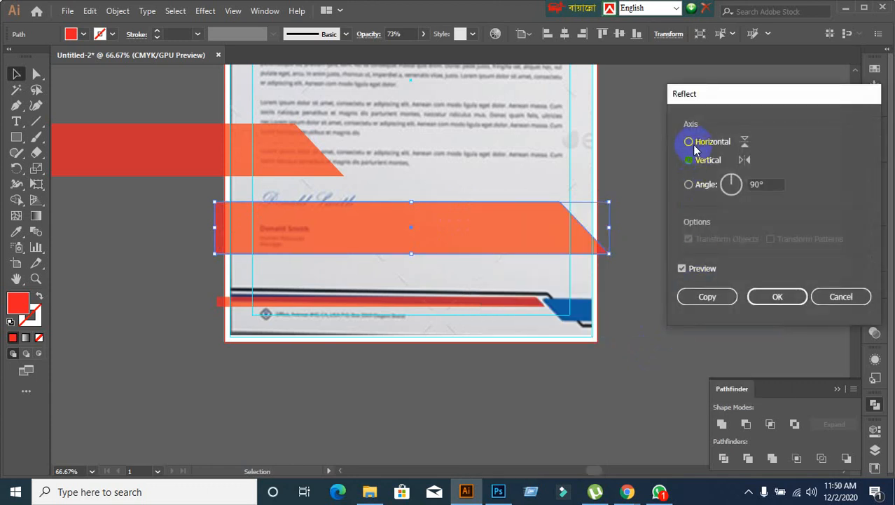
pyautogui.click(687, 143)
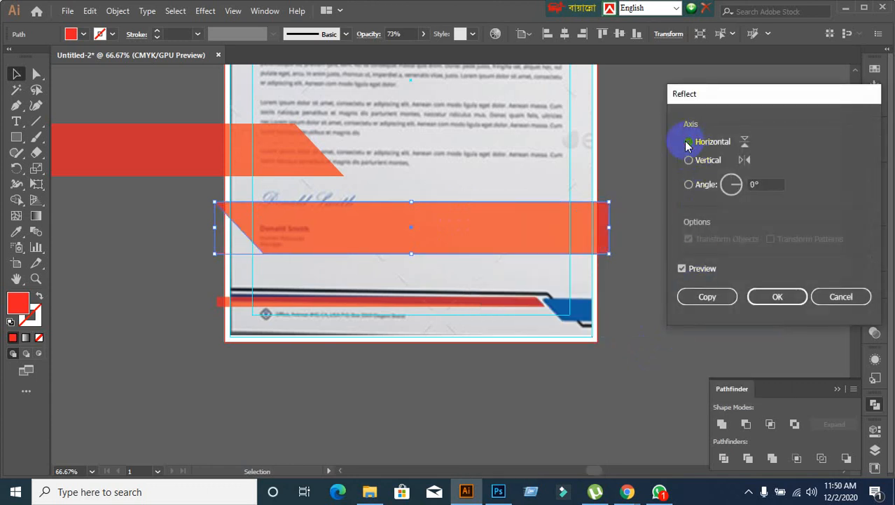
pyautogui.click(778, 296)
pyautogui.click(566, 398)
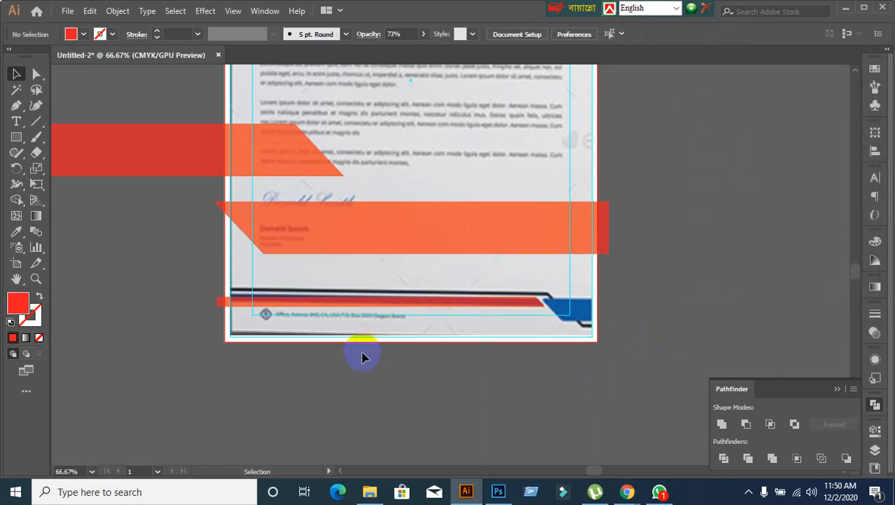
# Step: Move the reflected red block over the blue footer block, aligning its top edge and slanted end with the blue shape
pyautogui.scroll(1, 366, 356)
pyautogui.moveTo(250, 150); pyautogui.dragTo(743, 298)
pyautogui.keyDown('alt'); pyautogui.scroll(2, 401, 304); pyautogui.keyUp('alt')
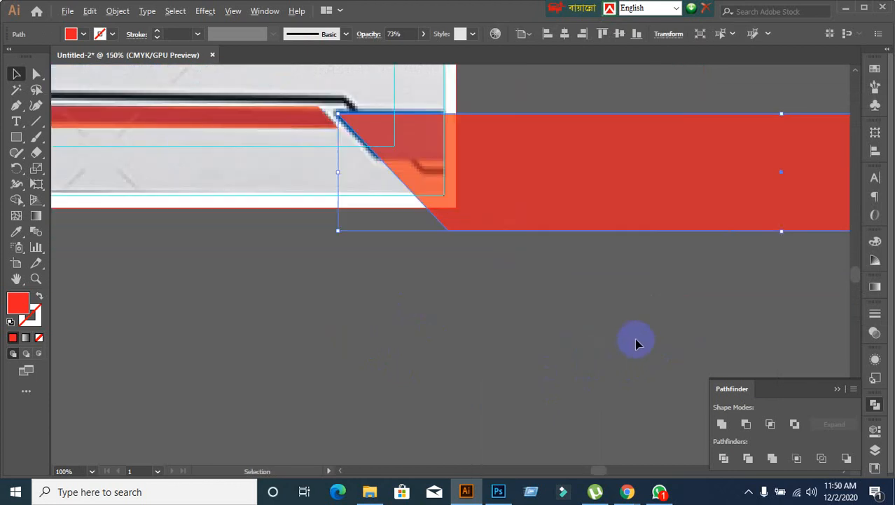
pyautogui.scroll(1, 637, 341)
pyautogui.moveTo(410, 310); pyautogui.dragTo(499, 446)
pyautogui.click(512, 269)
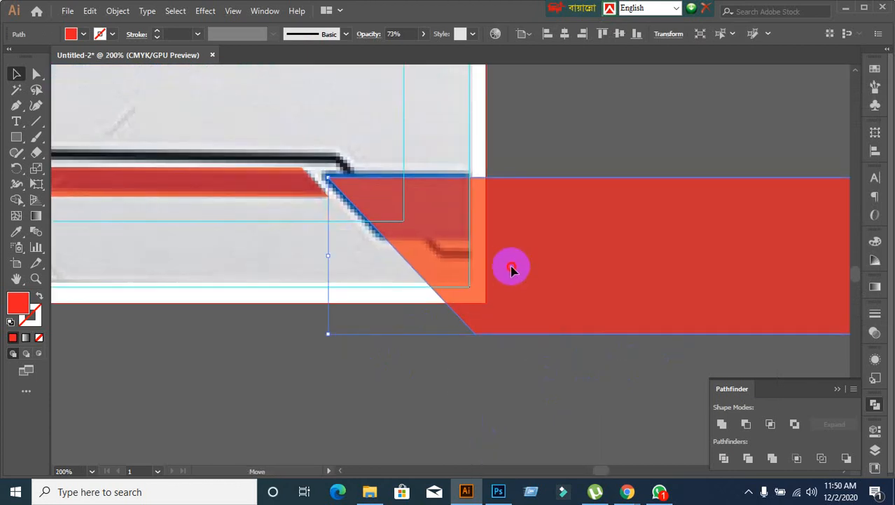
pyautogui.moveTo(512, 269); pyautogui.dragTo(499, 263)
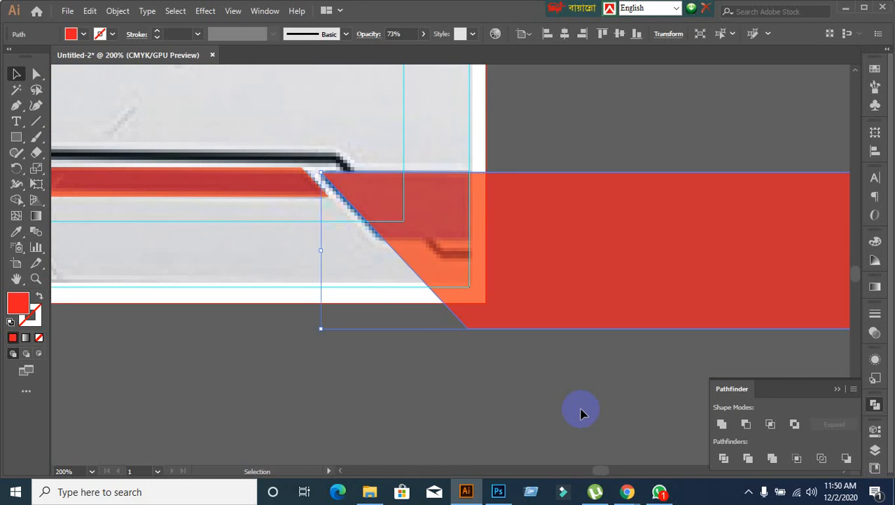
pyautogui.click(569, 414)
# Step: Duplicate the reflected red block slightly lower, with the copy's top edge near the blue footer block's bottom edge
pyautogui.scroll(-1, 569, 413)
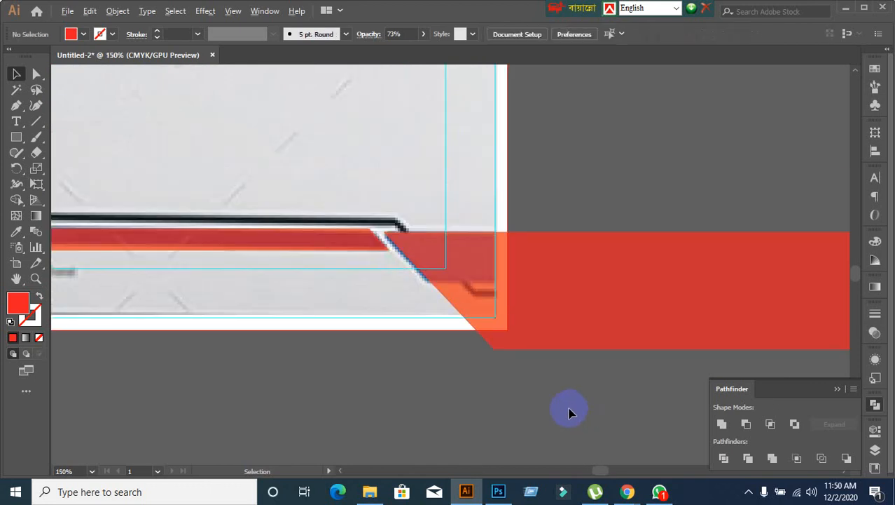
pyautogui.scroll(-1, 569, 412)
pyautogui.click(553, 264)
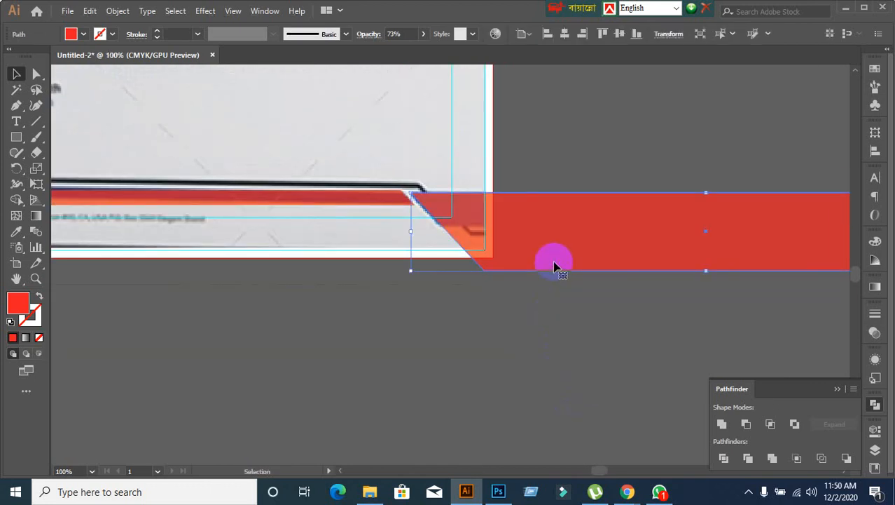
pyautogui.moveTo(552, 243); pyautogui.dragTo(546, 291)
pyautogui.scroll(-2, 514, 380)
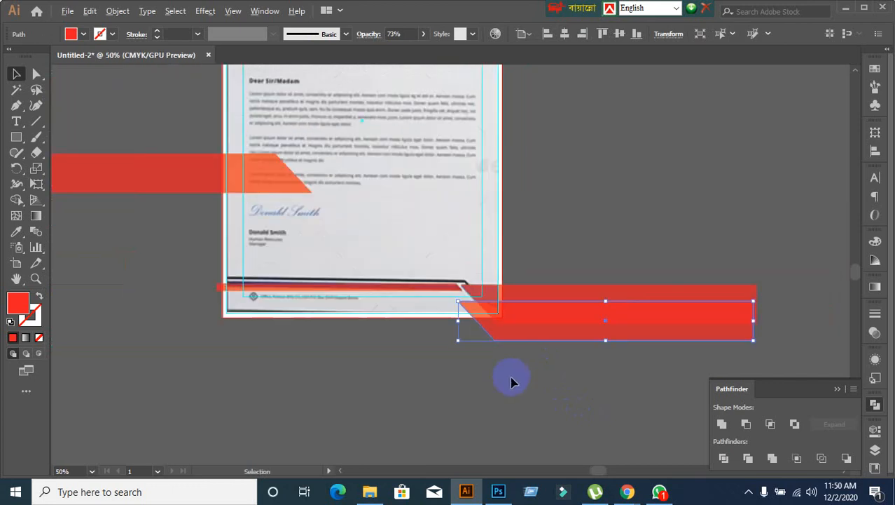
# Step: Subtract the lower red block from the upper footer block with Minus Front, expand the result, and deselect it
pyautogui.click(581, 284)
pyautogui.scroll(2, 585, 280)
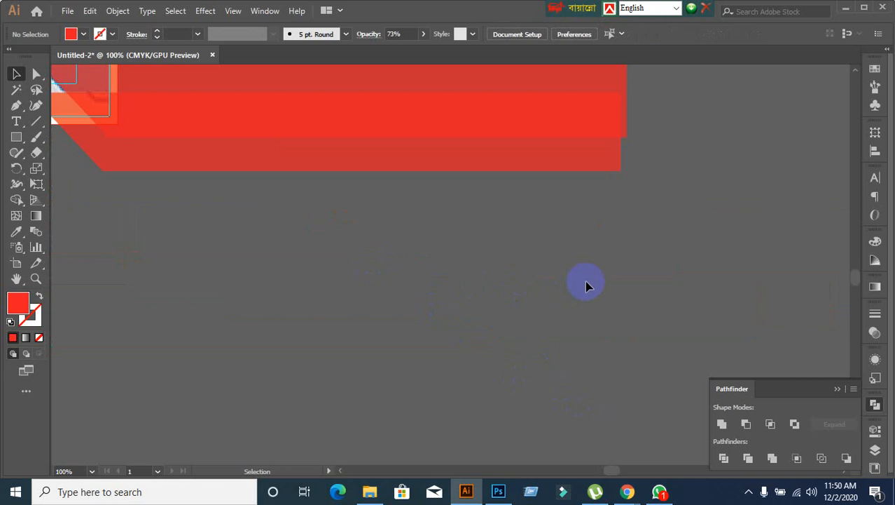
pyautogui.scroll(-1, 586, 280)
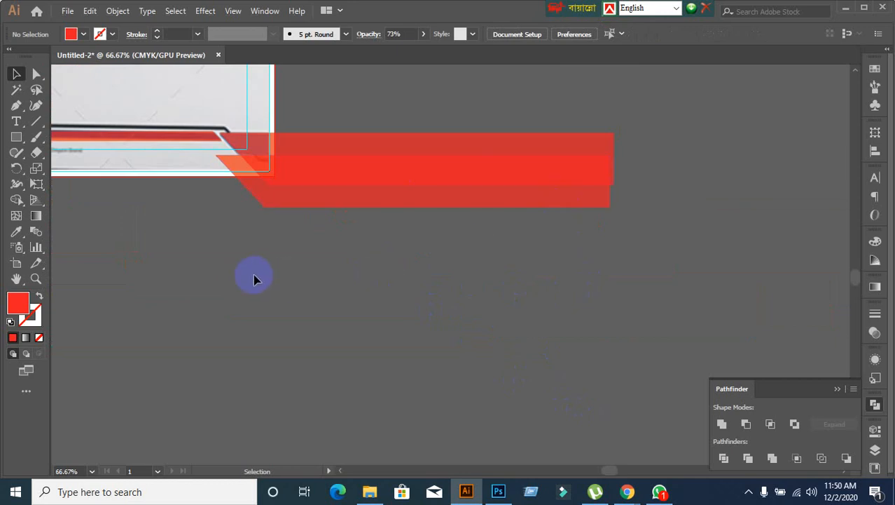
pyautogui.moveTo(366, 108); pyautogui.dragTo(382, 216)
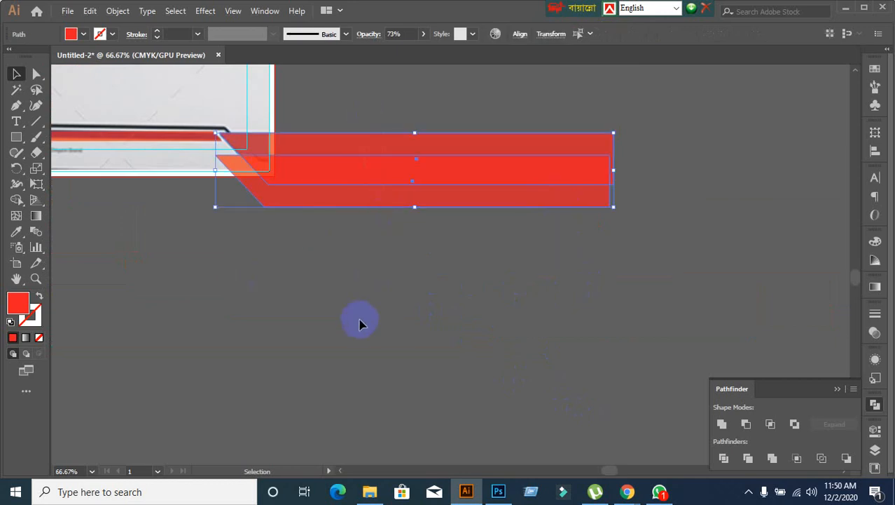
pyautogui.click(751, 428)
pyautogui.click(835, 424)
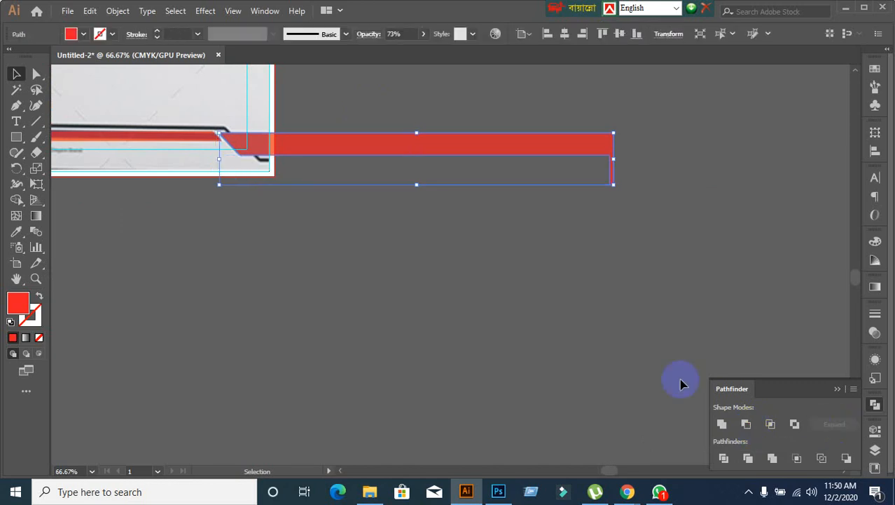
pyautogui.click(431, 311)
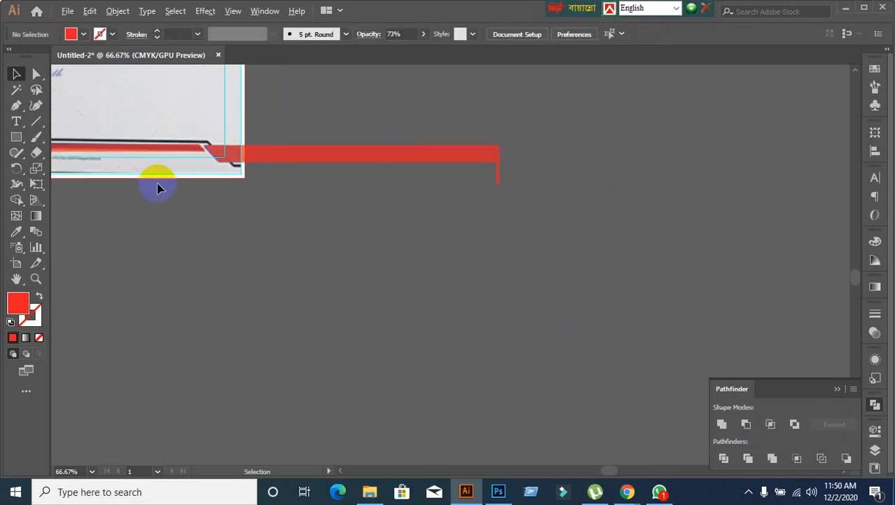
# Step: Examine the trimmed red block and the thin red bar against the reference footer
pyautogui.hotkey('ctrl', '-')
pyautogui.moveTo(156, 242); pyautogui.dragTo(350, 300)
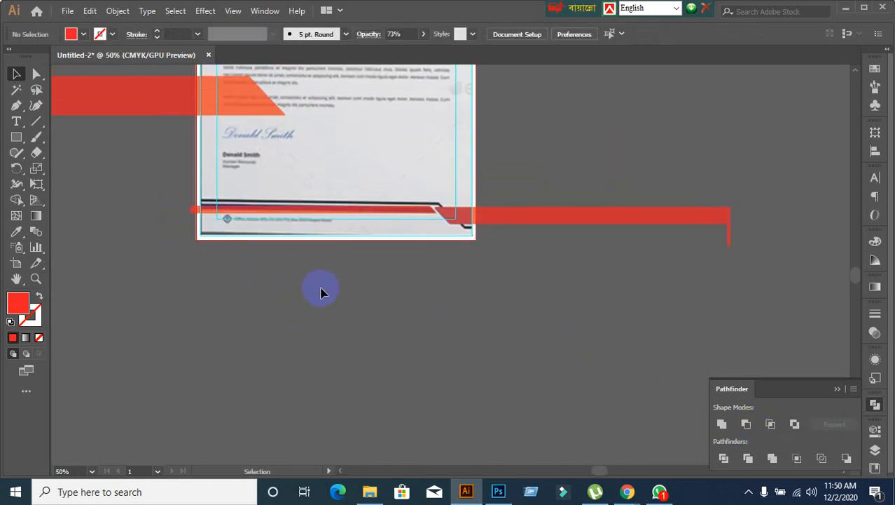
pyautogui.keyDown('alt'); pyautogui.scroll(-1, 238, 292); pyautogui.keyUp('alt')
pyautogui.scroll(1, 179, 300)
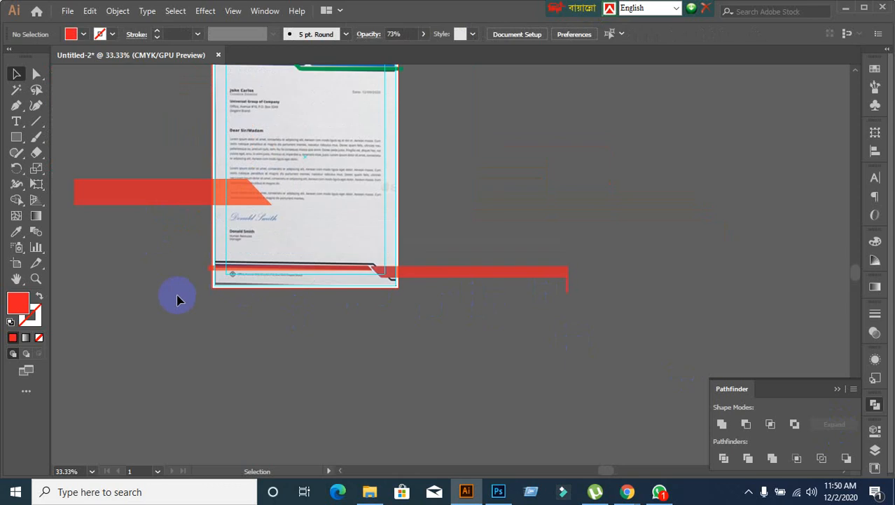
pyautogui.keyDown('alt'); pyautogui.scroll(3, 181, 287); pyautogui.keyUp('alt')
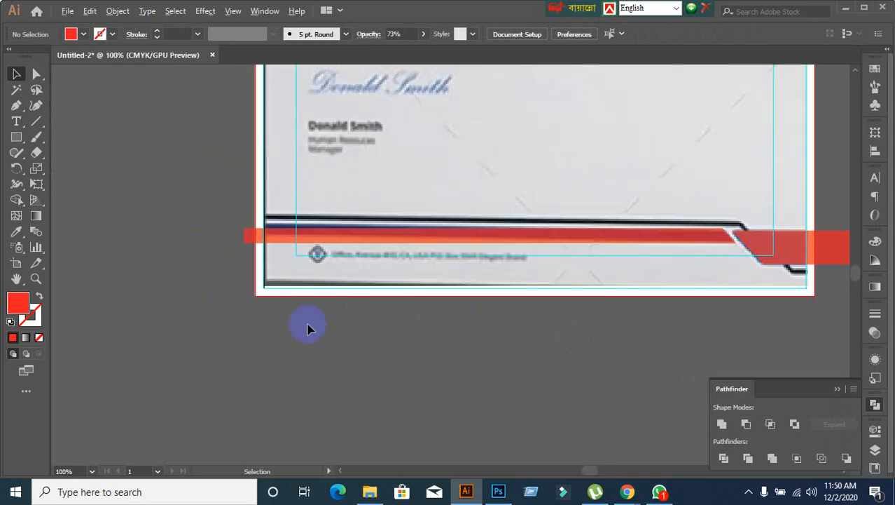
pyautogui.keyDown('alt'); pyautogui.scroll(-1, 484, 324); pyautogui.keyUp('alt')
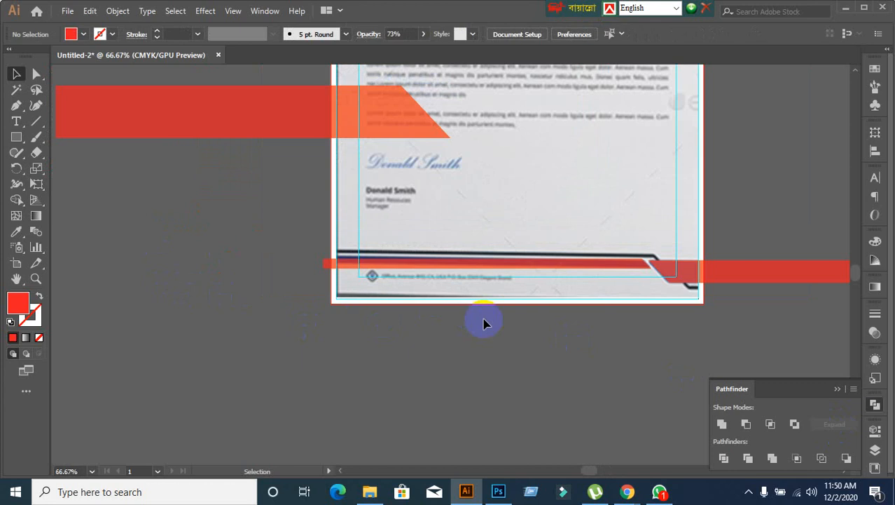
pyautogui.scroll(2, 770, 157)
pyautogui.keyDown('alt'); pyautogui.scroll(-1, 577, 185); pyautogui.keyUp('alt')
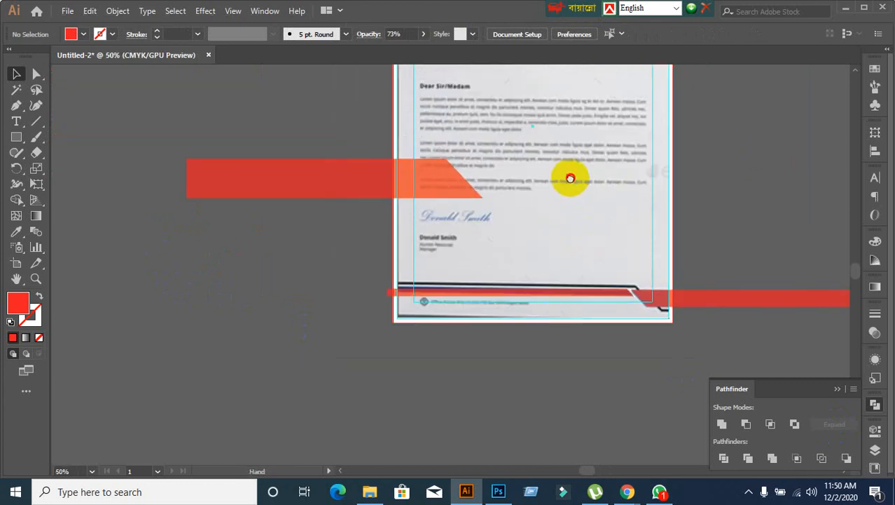
# Step: Compare the header's red, green and blue shapes with the footer's red bars and dark line
pyautogui.moveTo(569, 179); pyautogui.dragTo(547, 371)
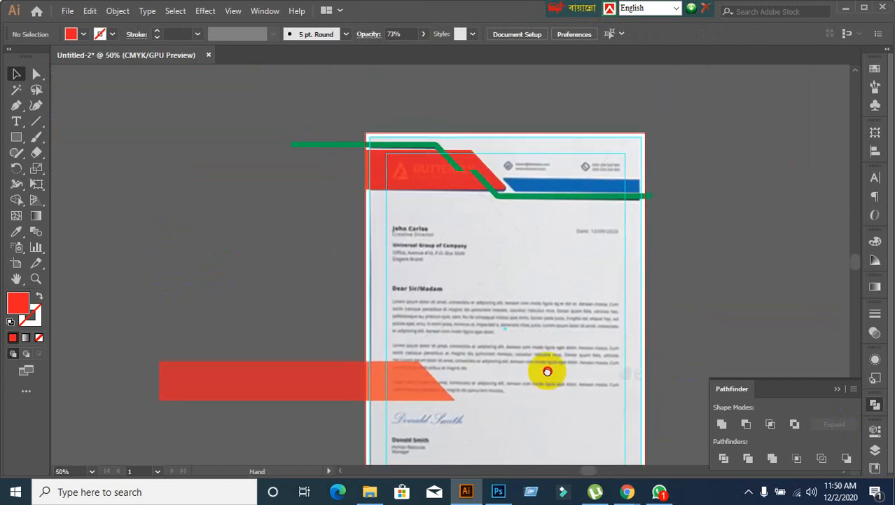
pyautogui.click(452, 184)
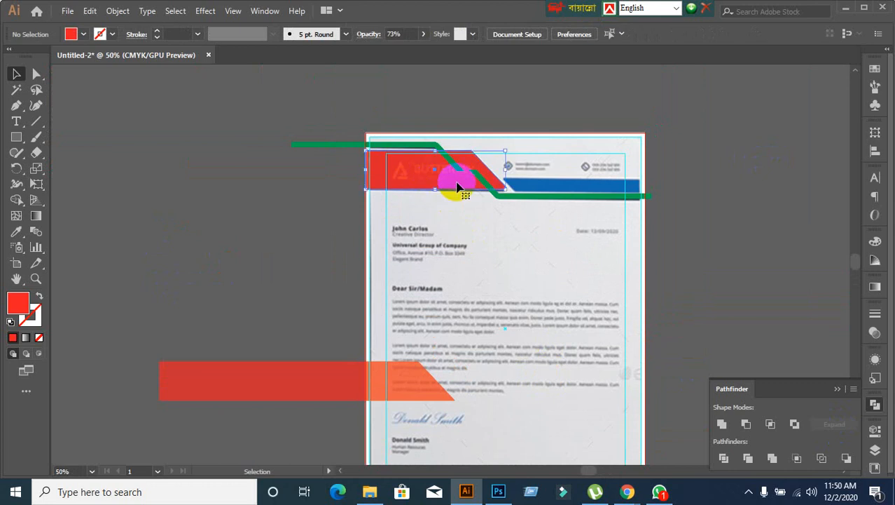
pyautogui.click(567, 257)
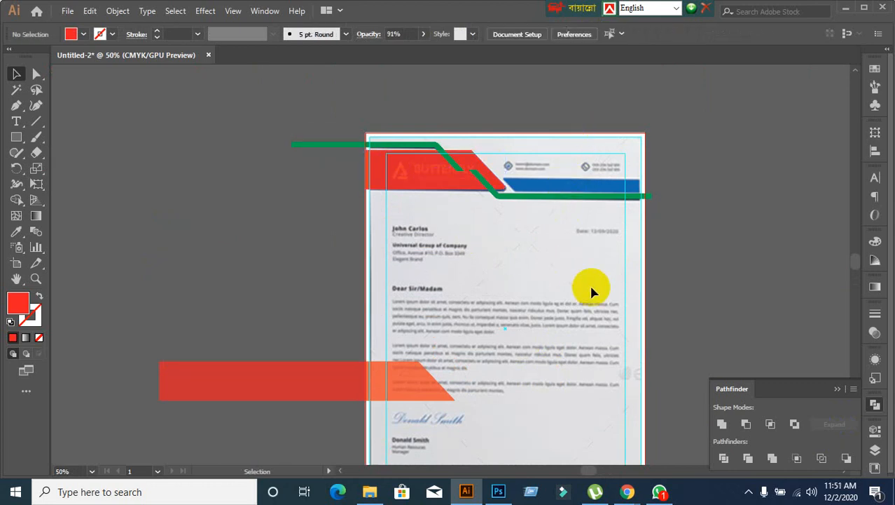
pyautogui.keyDown('alt'); pyautogui.scroll(-2, 589, 283); pyautogui.keyUp('alt')
pyautogui.moveTo(595, 324); pyautogui.dragTo(522, 266)
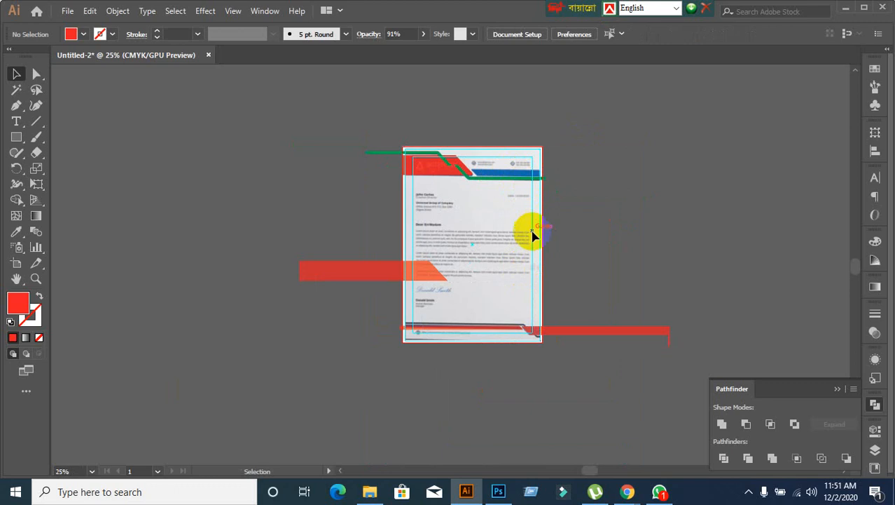
pyautogui.keyDown('alt'); pyautogui.scroll(1, 504, 214); pyautogui.keyUp('alt')
pyautogui.scroll(1, 504, 217)
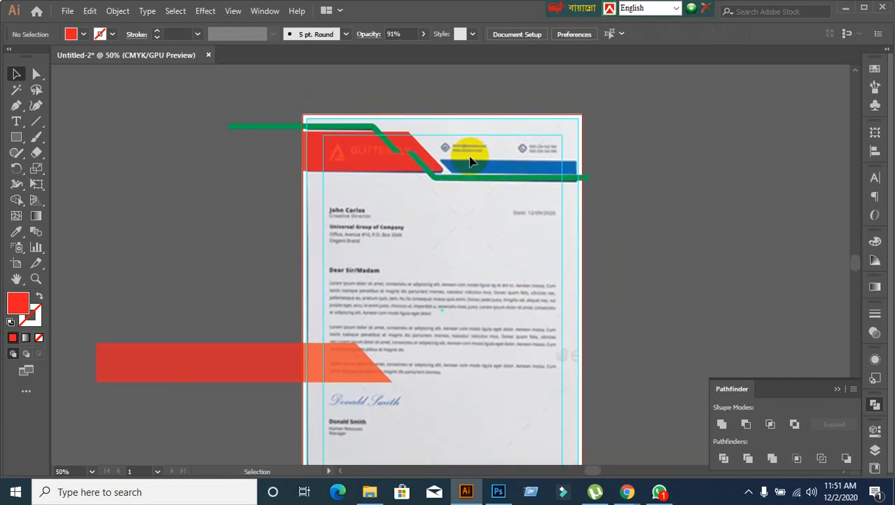
pyautogui.click(317, 345)
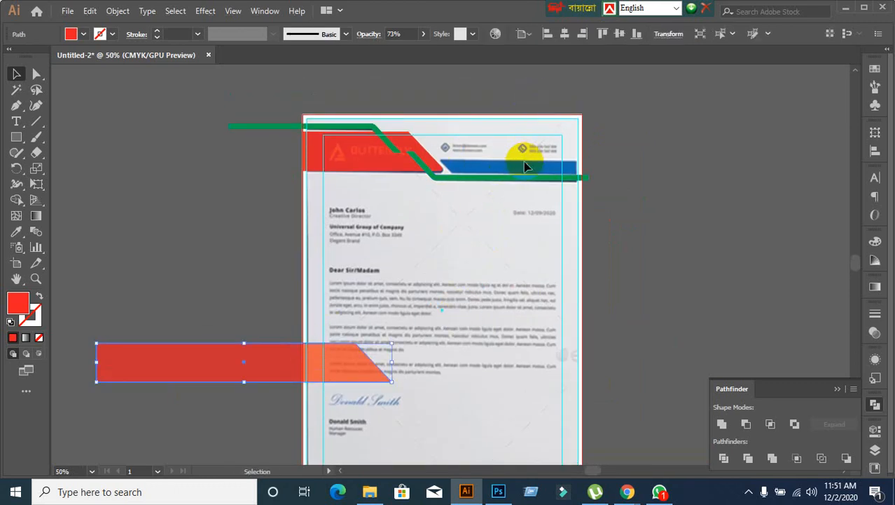
pyautogui.scroll(-5, 471, 249)
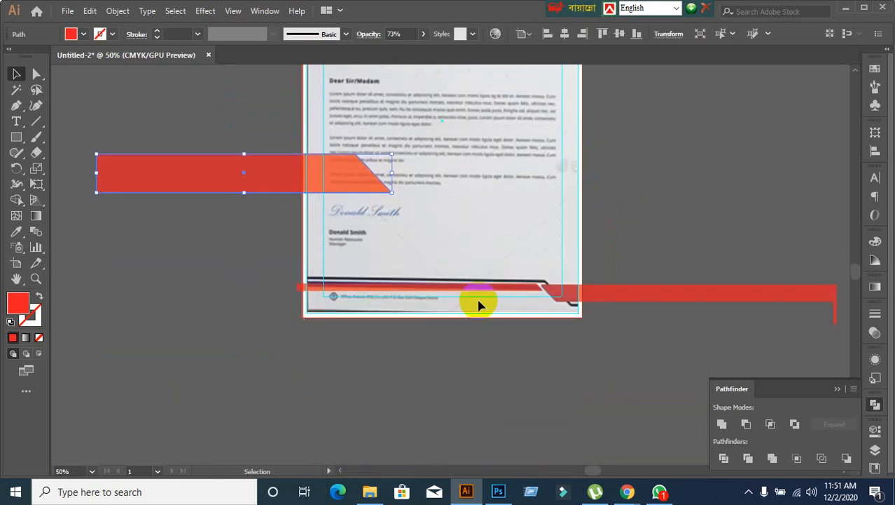
pyautogui.click(481, 324)
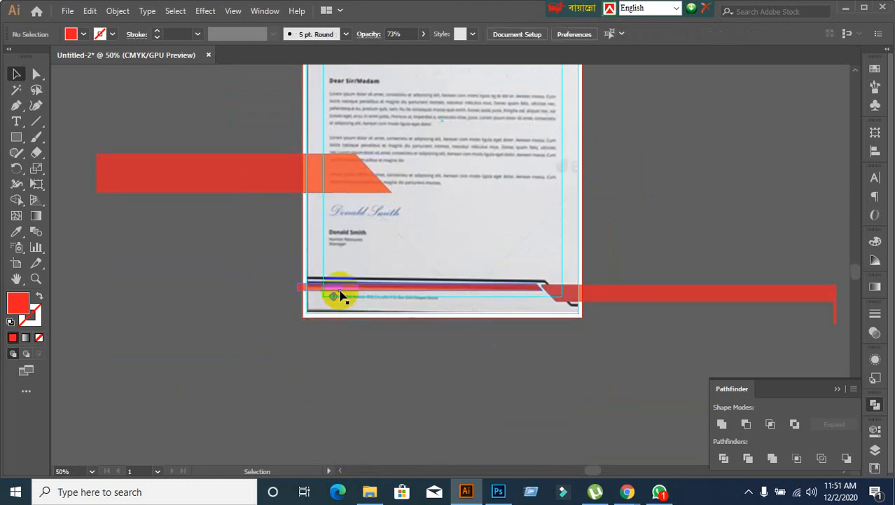
pyautogui.scroll(2, 342, 294)
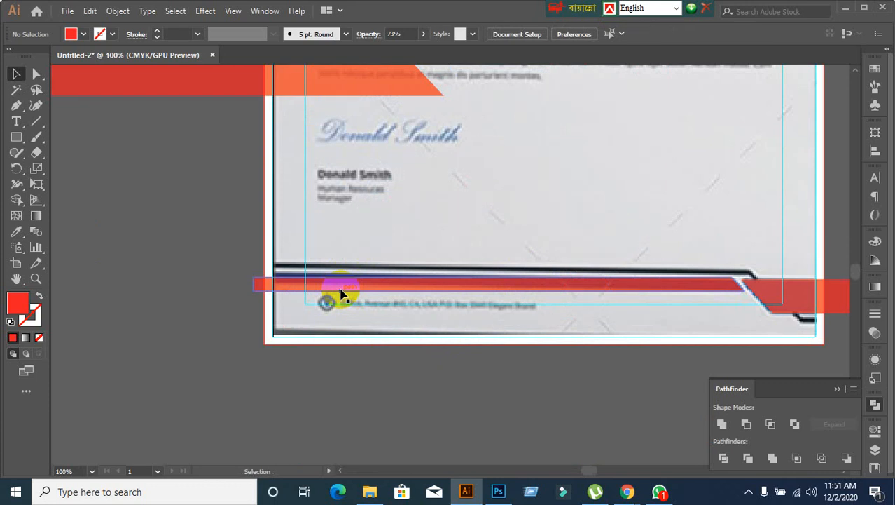
pyautogui.scroll(-1, 342, 295)
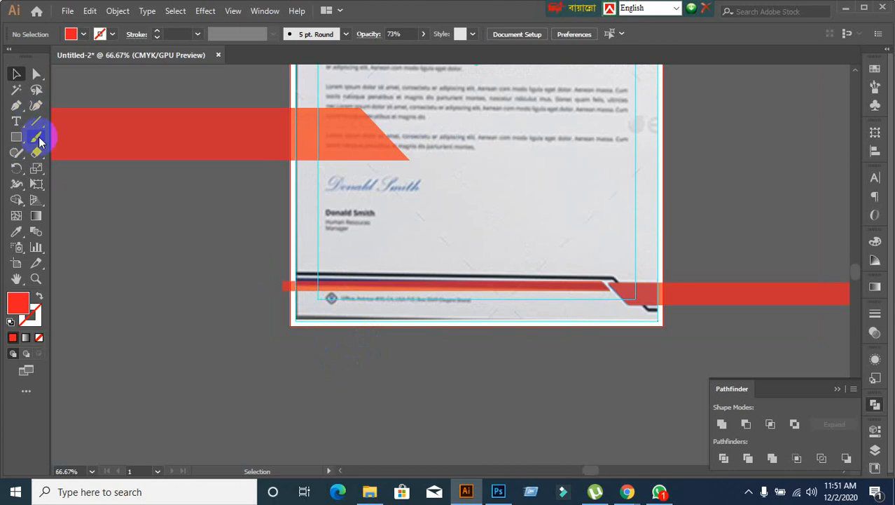
pyautogui.click(17, 105)
pyautogui.moveTo(18, 106); pyautogui.dragTo(48, 106)
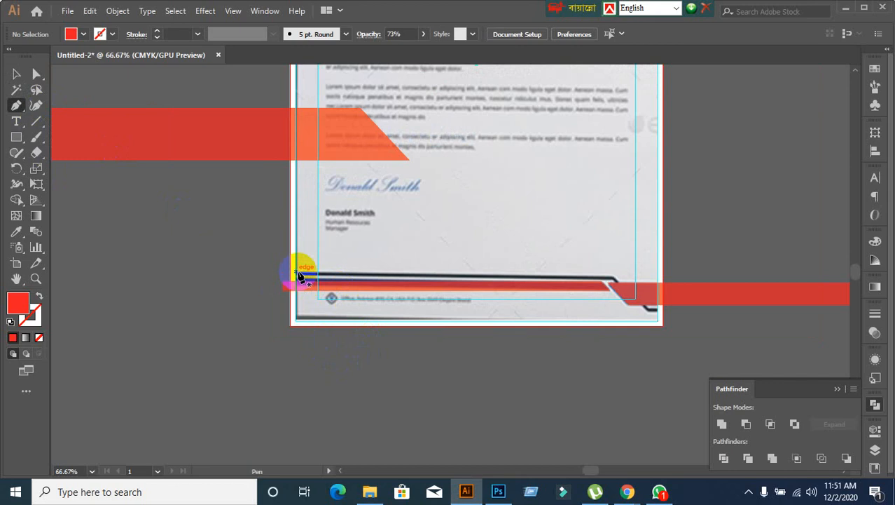
pyautogui.click(299, 275)
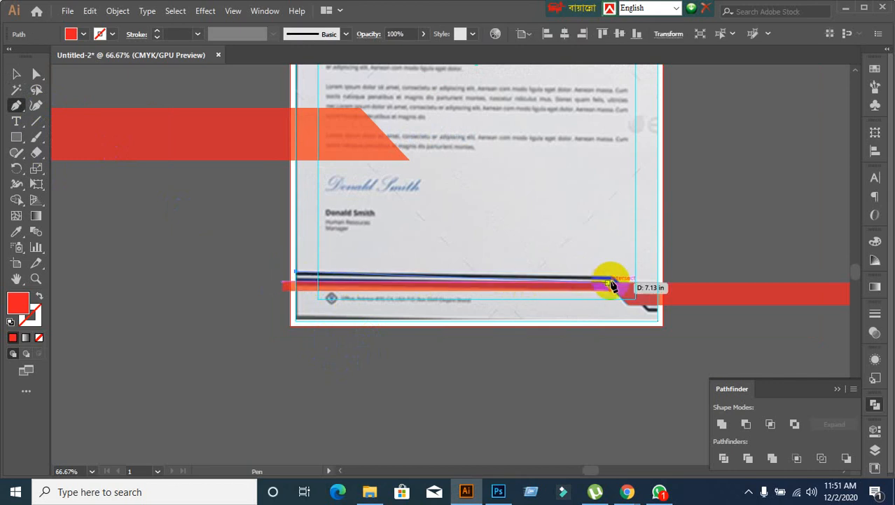
pyautogui.click(612, 284)
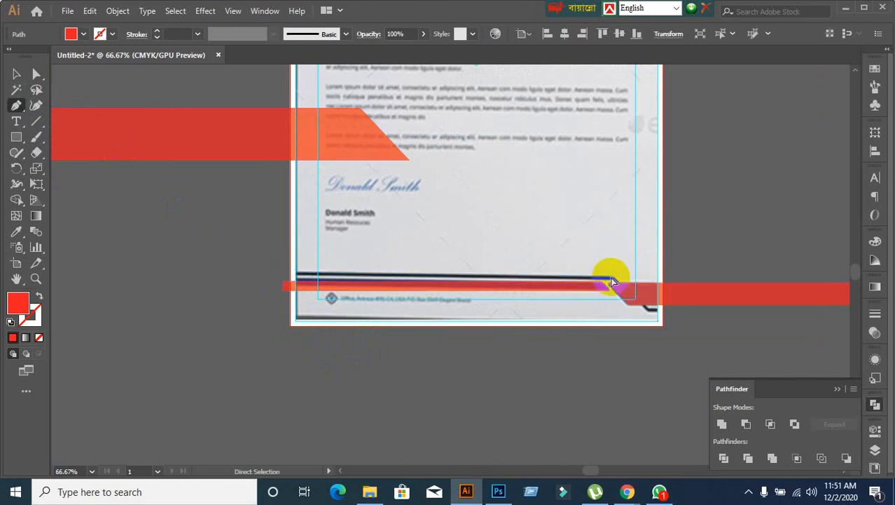
pyautogui.press('Escape')
pyautogui.scroll(2, 343, 308)
pyautogui.scroll(-2, 372, 309)
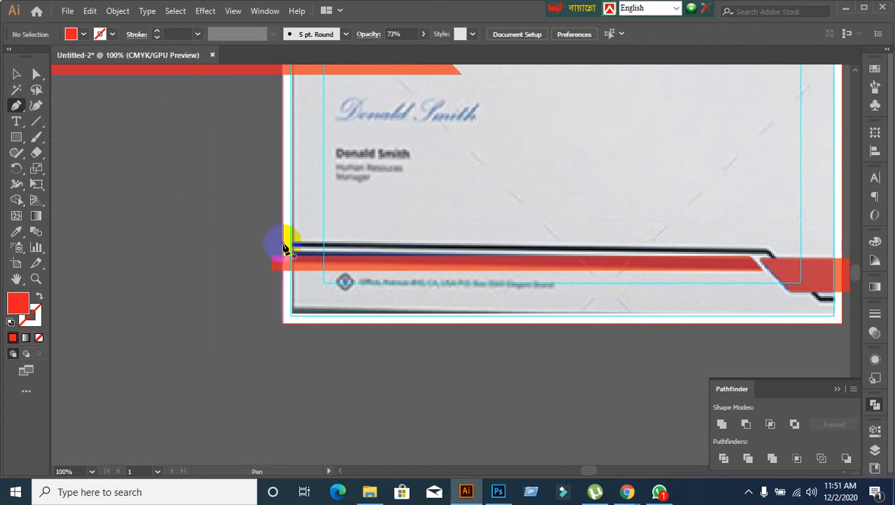
pyautogui.scroll(-4, 284, 249)
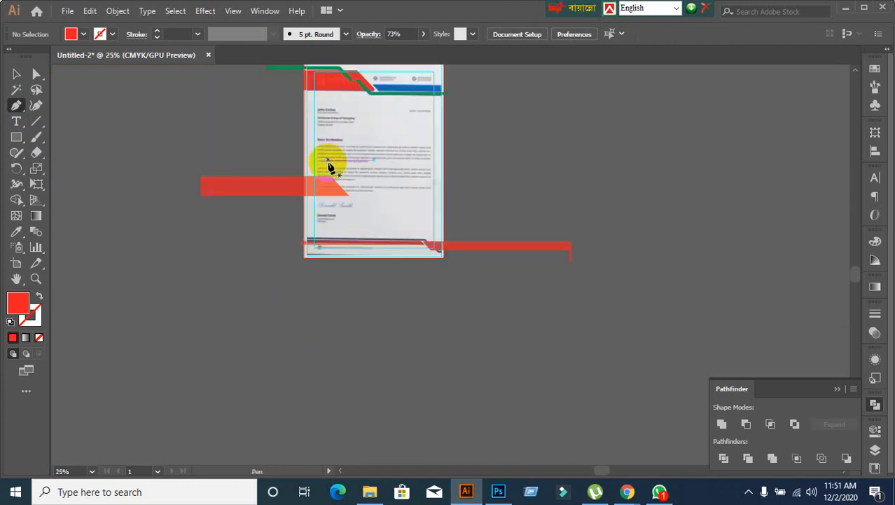
# Step: Move the red header block and both green header strips aside to uncover the reference header artwork
pyautogui.click(16, 74)
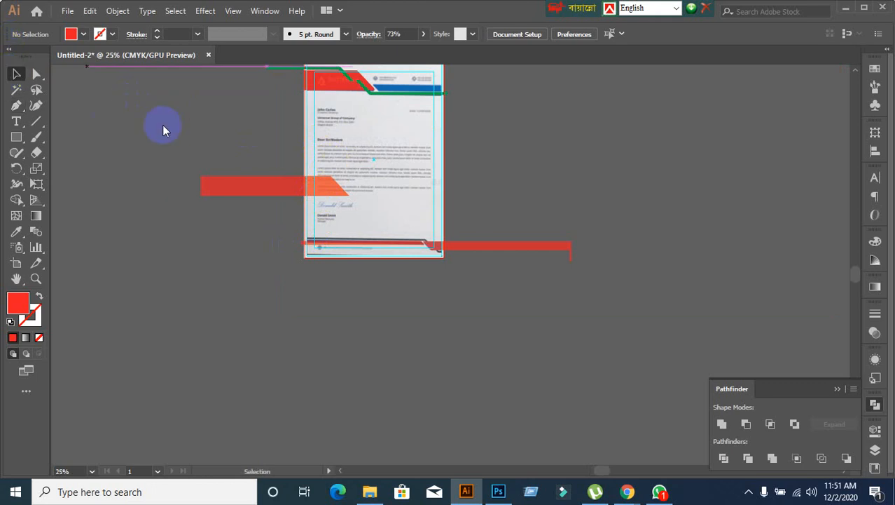
pyautogui.scroll(2, 162, 125)
pyautogui.moveTo(326, 119); pyautogui.dragTo(150, 162)
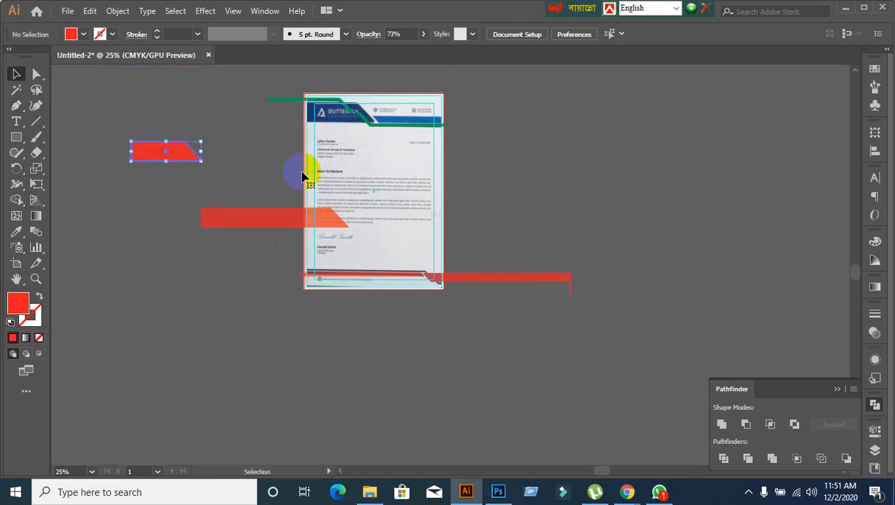
pyautogui.scroll(1, 344, 133)
pyautogui.moveTo(356, 144); pyautogui.dragTo(393, 233)
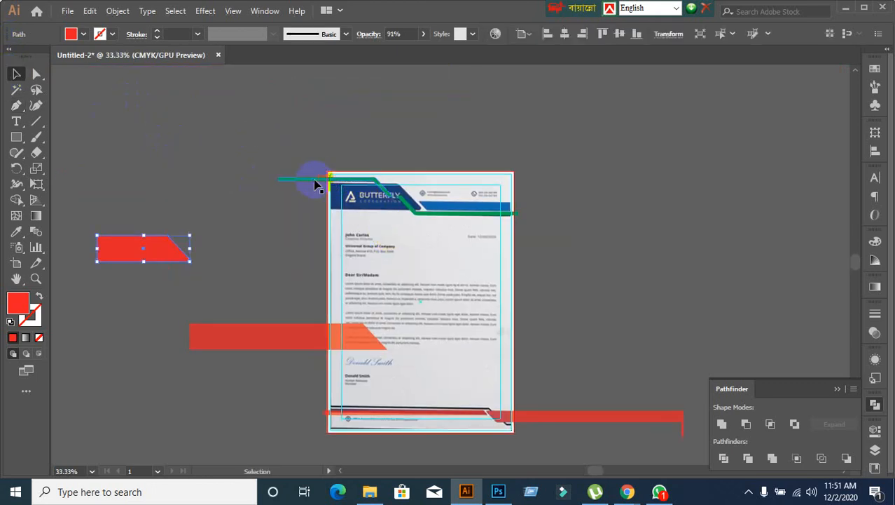
pyautogui.moveTo(310, 176); pyautogui.dragTo(239, 119)
pyautogui.moveTo(424, 208); pyautogui.dragTo(506, 263)
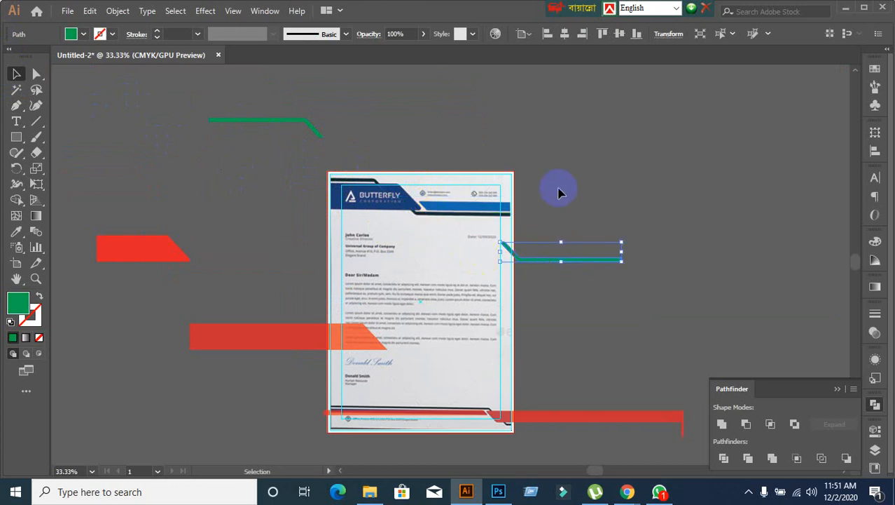
# Step: Undo the moves of the red header block and both green strips, and deselect everything
pyautogui.hotkey('ctrl', 'z')
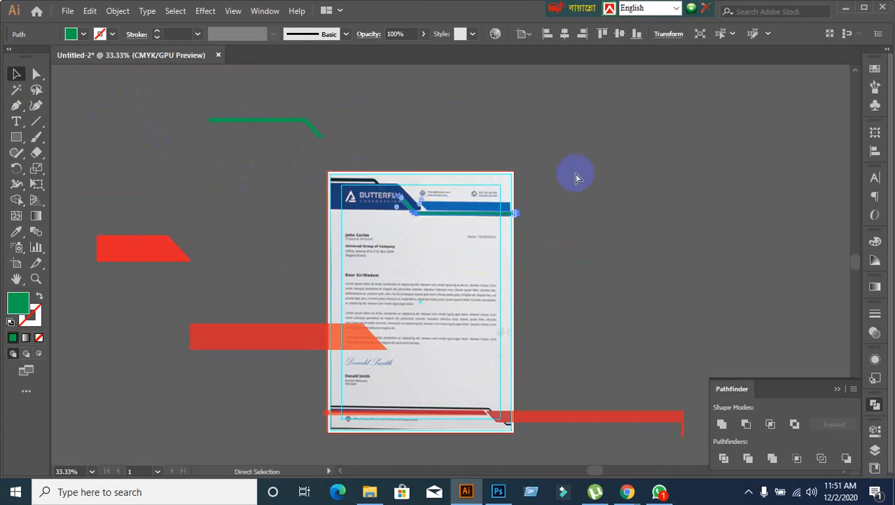
pyautogui.hotkey('ctrl', 'z')
pyautogui.hotkey('ctrl', 'z')
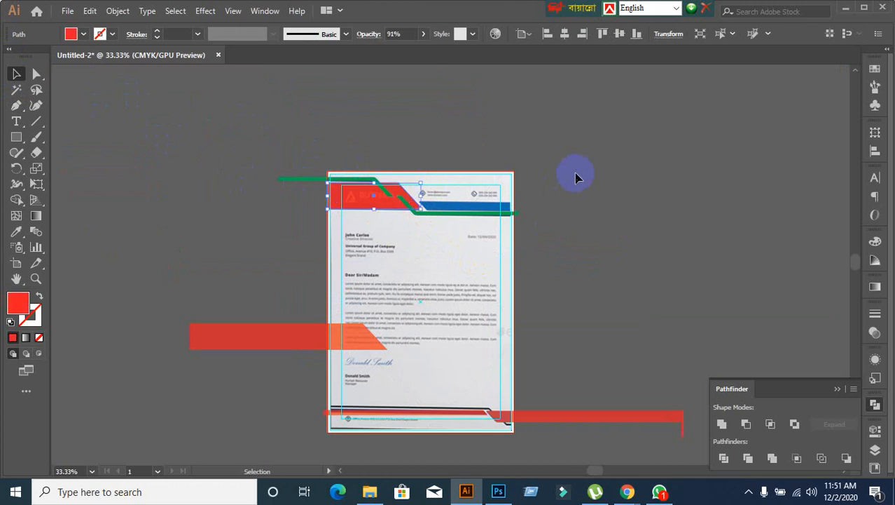
pyautogui.click(273, 234)
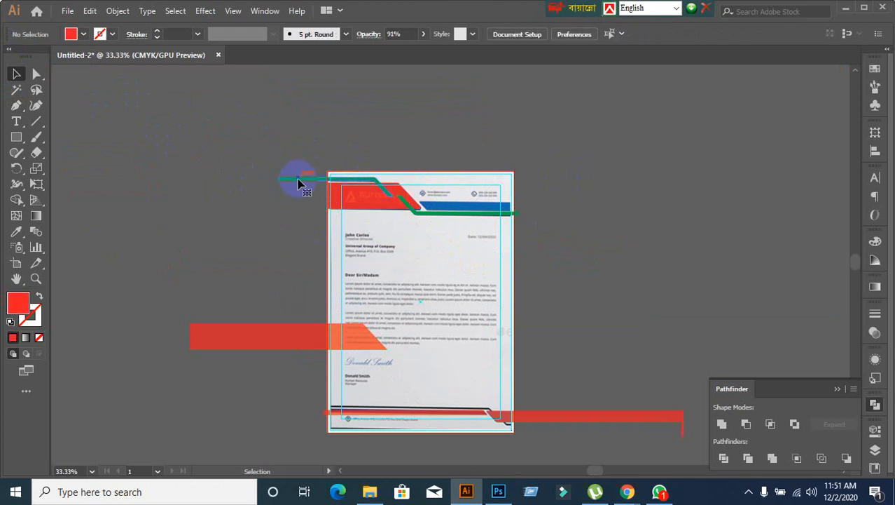
# Step: Inspect the header's upper green strip and the reference footer's dark line at close range
pyautogui.click(298, 183)
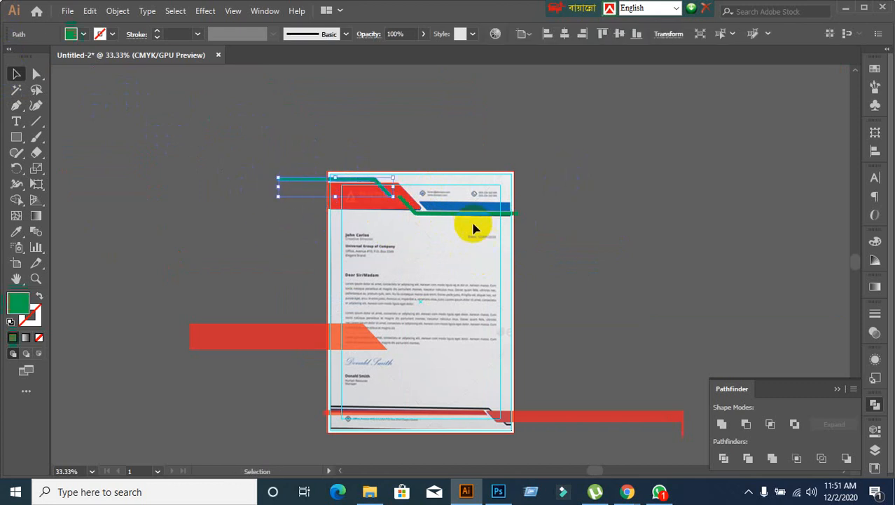
pyautogui.click(616, 319)
pyautogui.scroll(-2, 615, 319)
pyautogui.keyDown('alt'); pyautogui.scroll(-1, 373, 307); pyautogui.keyUp('alt')
pyautogui.keyDown('alt'); pyautogui.scroll(4, 373, 306); pyautogui.keyUp('alt')
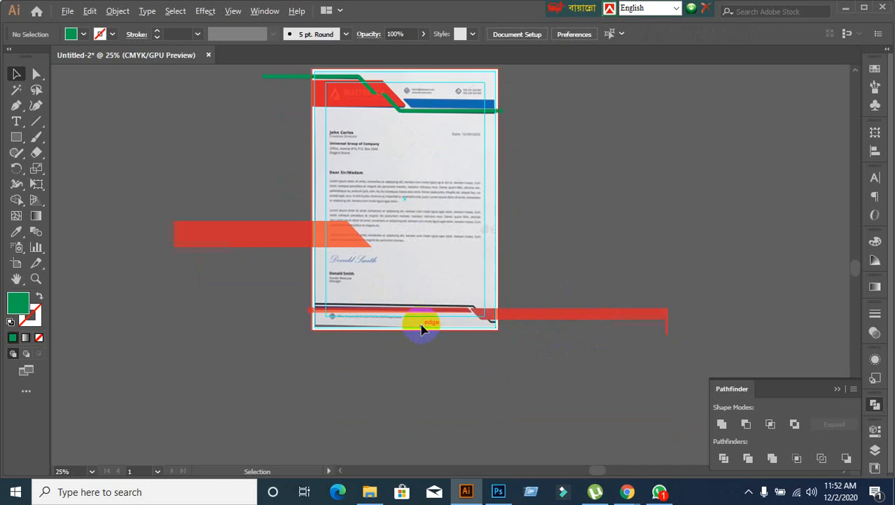
pyautogui.moveTo(318, 309); pyautogui.dragTo(362, 307)
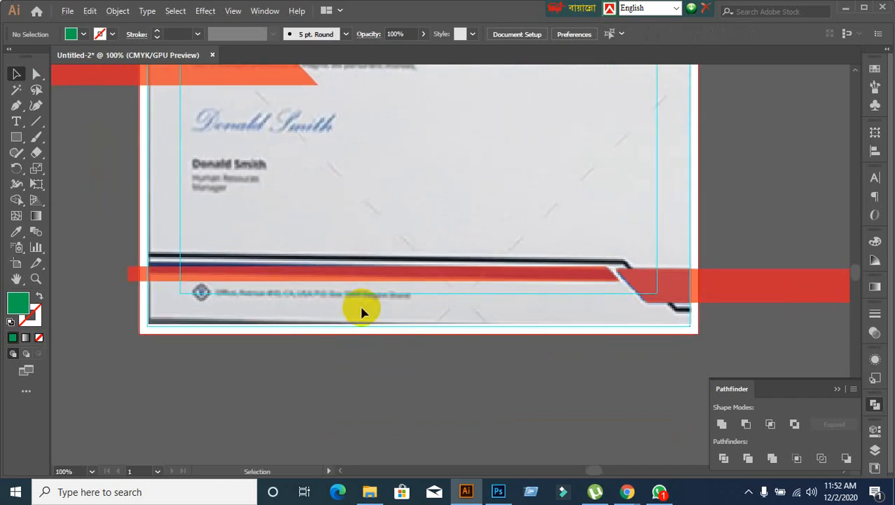
# Step: Set up the Pen tool with no fill and a green stroke of C 75, M 0, Y 75, K 0
pyautogui.click(23, 108)
pyautogui.click(37, 296)
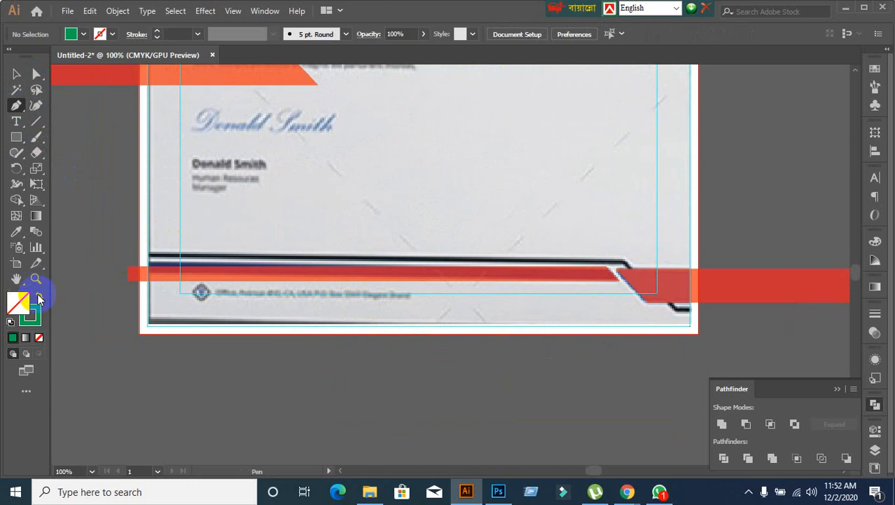
pyautogui.click(110, 36)
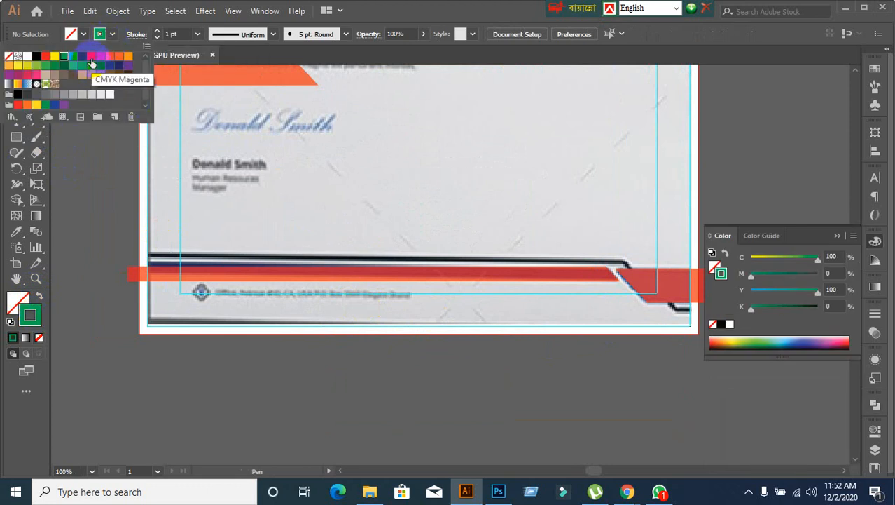
pyautogui.click(91, 59)
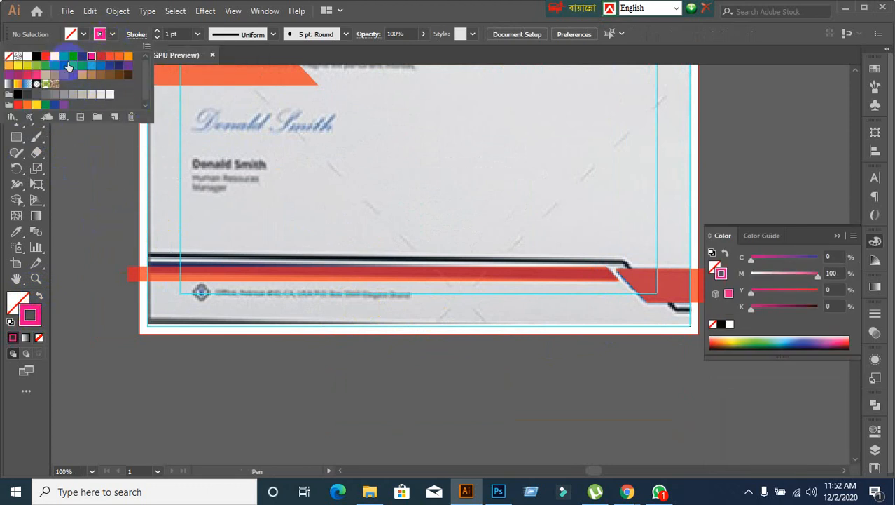
pyautogui.click(75, 66)
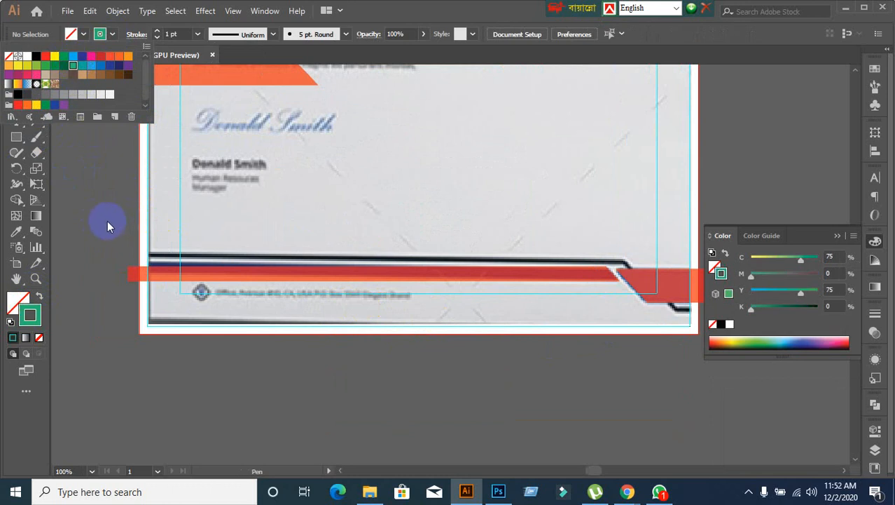
pyautogui.click(150, 324)
pyautogui.click(141, 257)
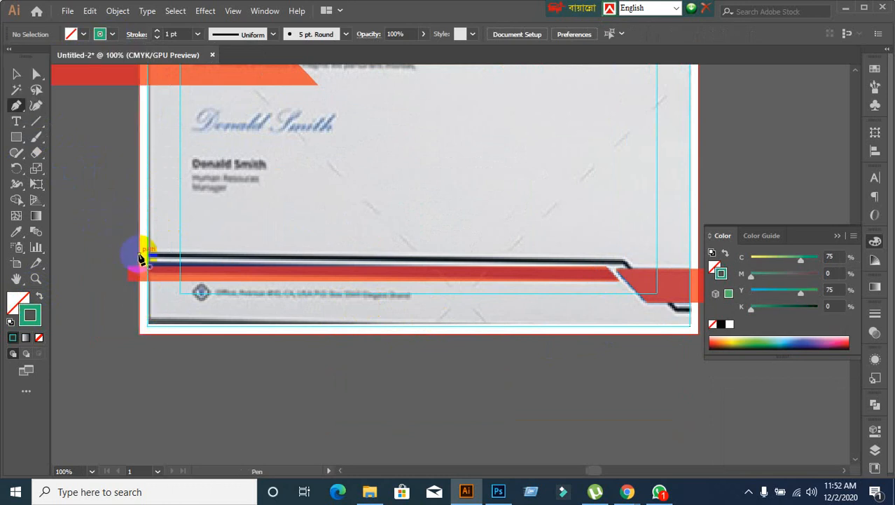
pyautogui.moveTo(141, 257); pyautogui.dragTo(626, 261)
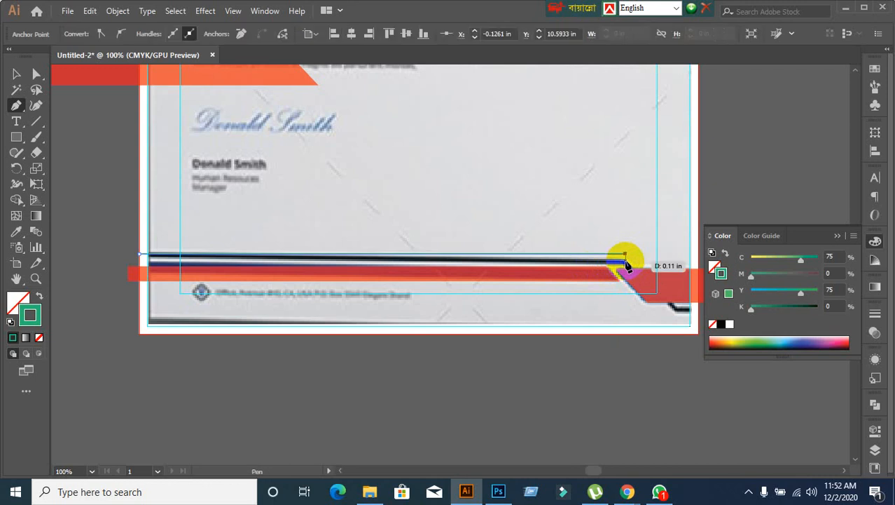
pyautogui.keyDown('ctrl'); pyautogui.click(659, 286); pyautogui.keyUp('ctrl')
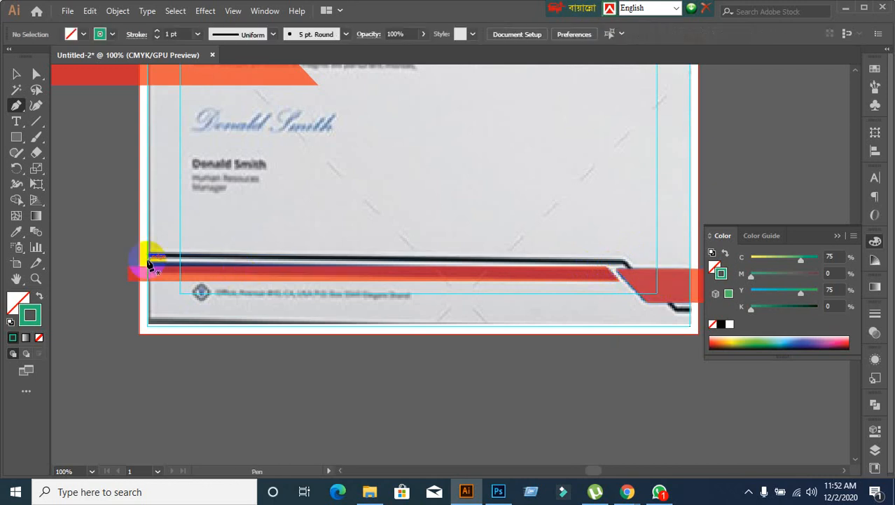
pyautogui.click(141, 261)
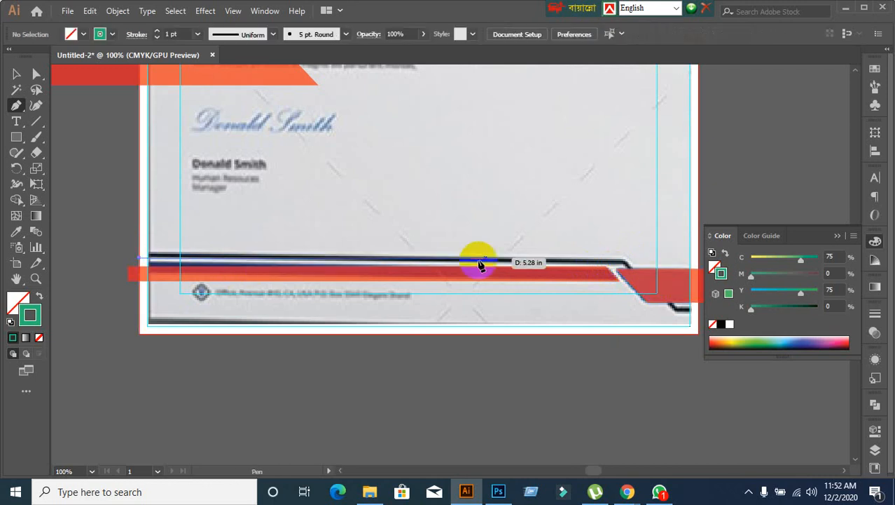
pyautogui.click(626, 261)
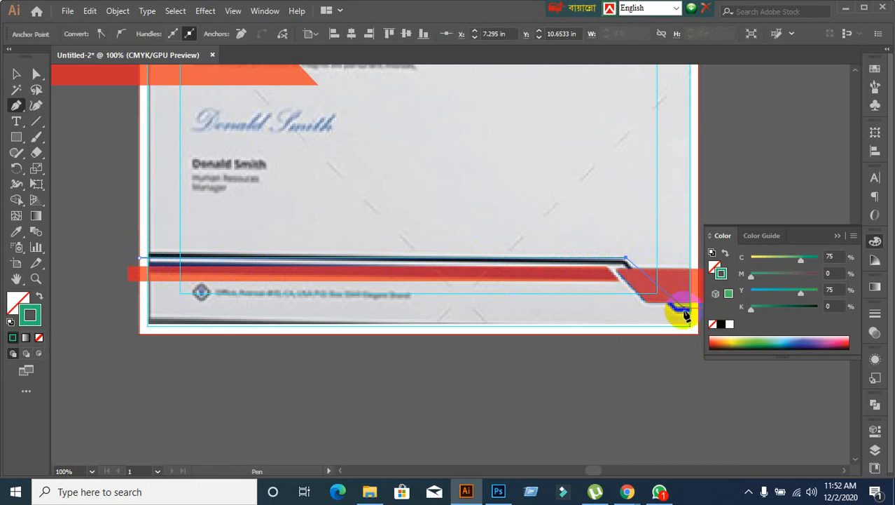
pyautogui.click(676, 307)
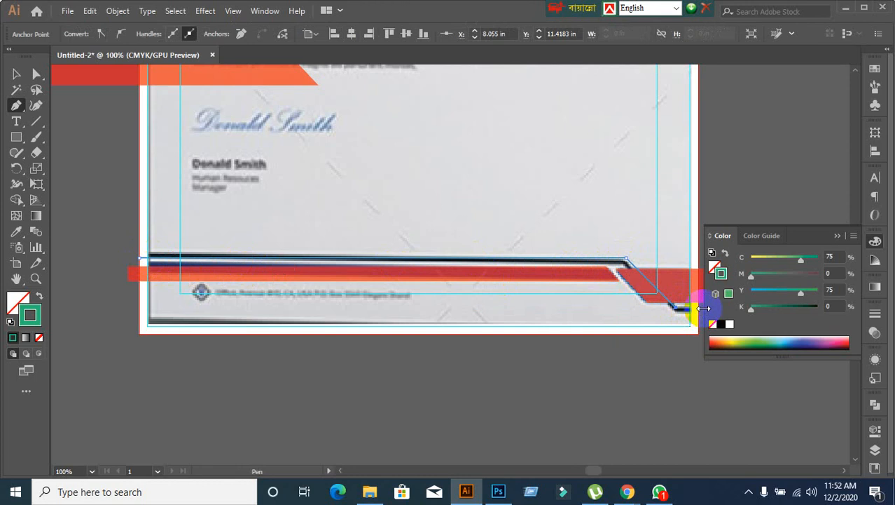
pyautogui.hotkey('ctrl', 'z')
pyautogui.hotkey('ctrl', 'z')
pyautogui.hotkey('ctrl', 'z')
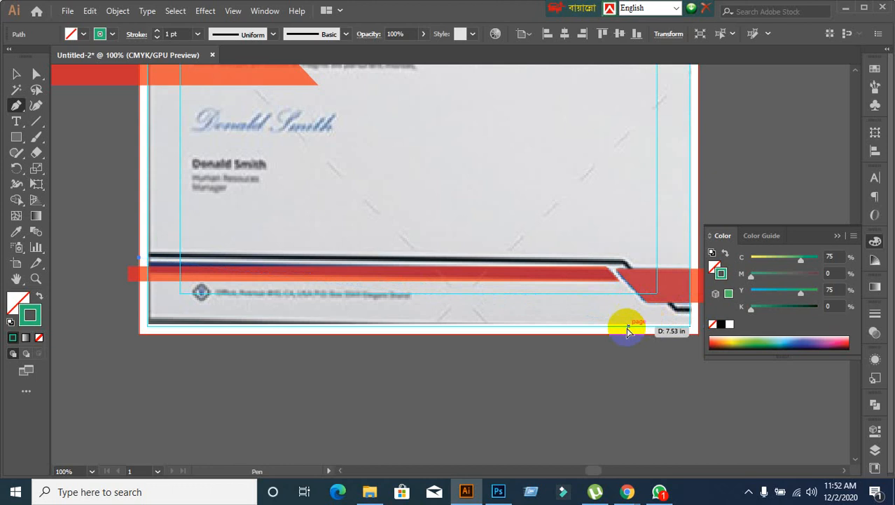
pyautogui.click(180, 267)
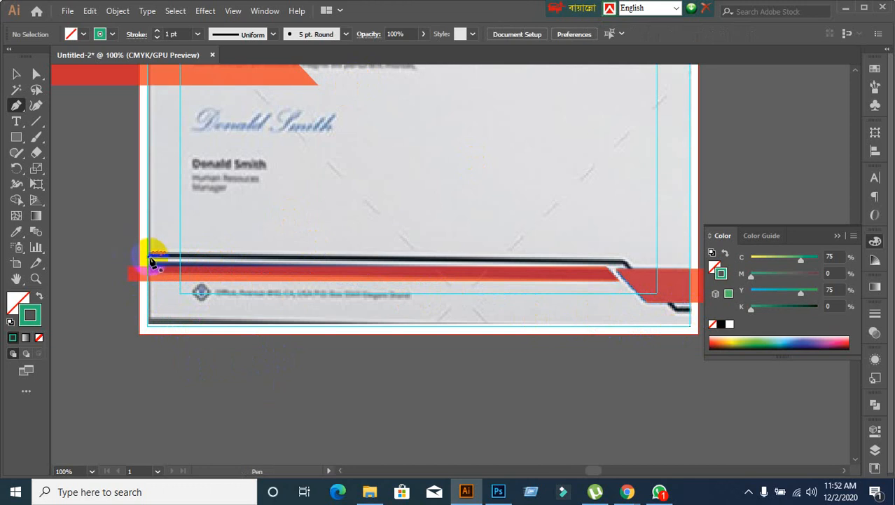
# Step: Trace the footer's dark line with an open path from the page's left edge, bending down the slant beside the red bars, and deselect it
pyautogui.click(153, 261)
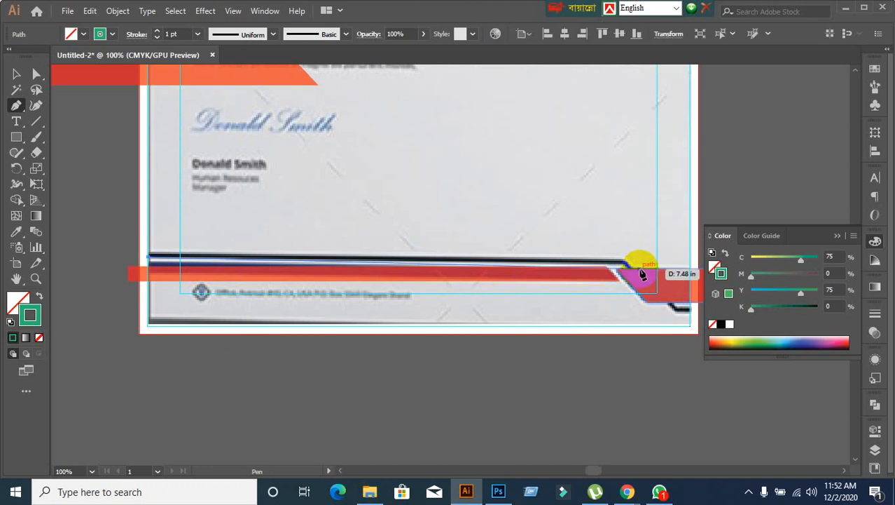
pyautogui.click(625, 267)
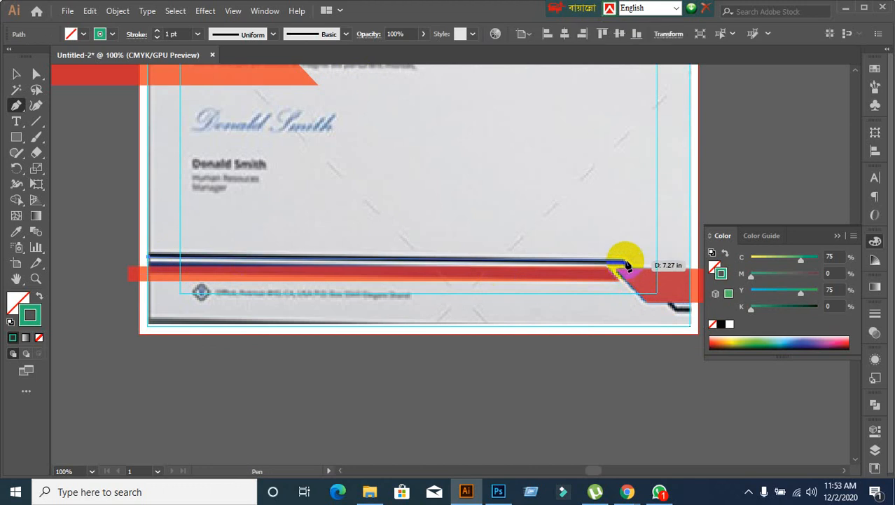
pyautogui.click(630, 266)
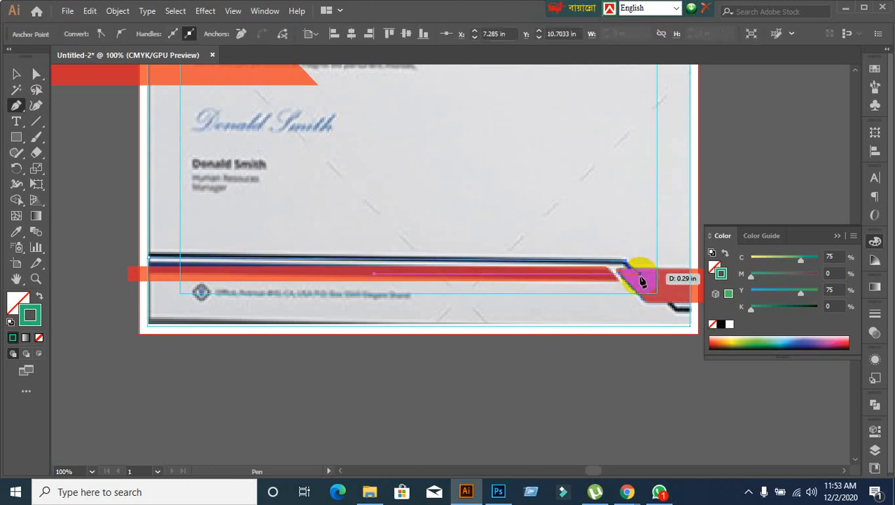
pyautogui.moveTo(642, 280); pyautogui.dragTo(644, 284)
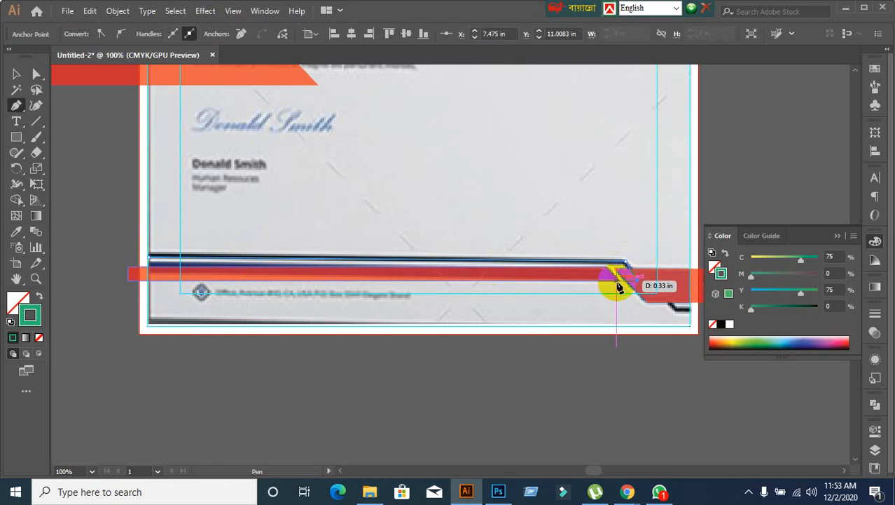
pyautogui.click(16, 73)
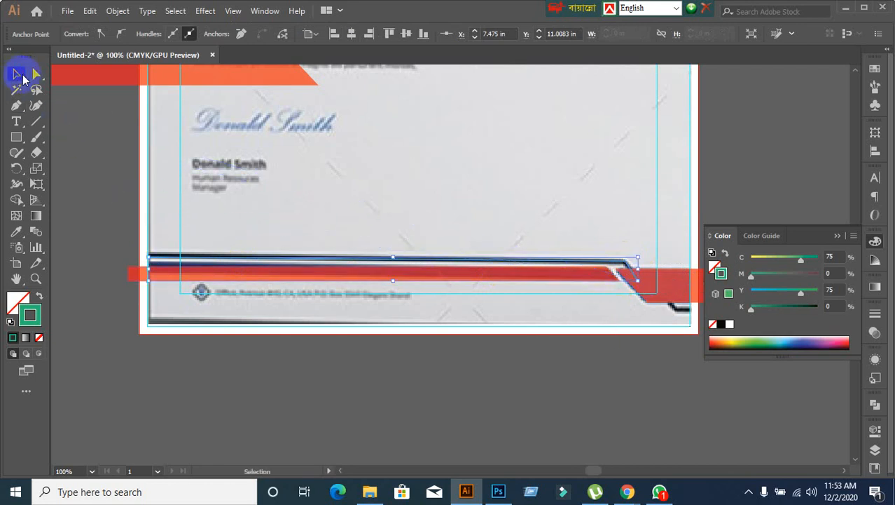
pyautogui.click(224, 261)
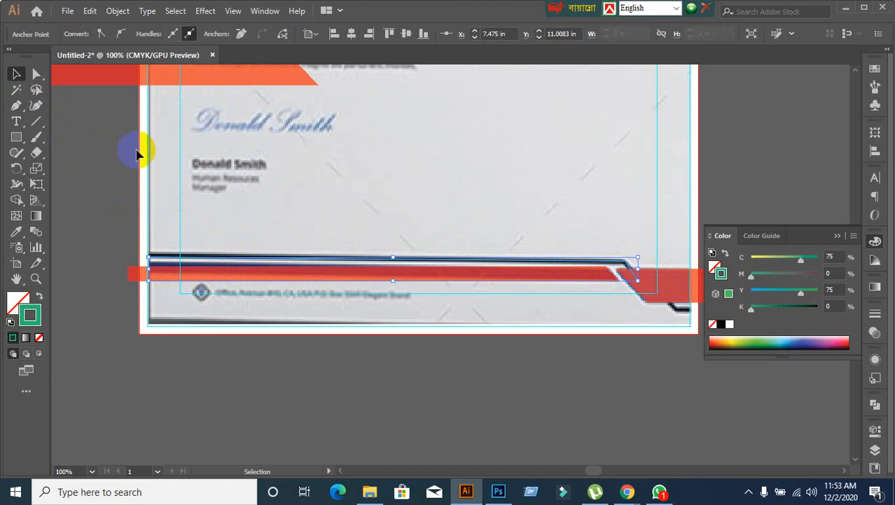
pyautogui.click(144, 279)
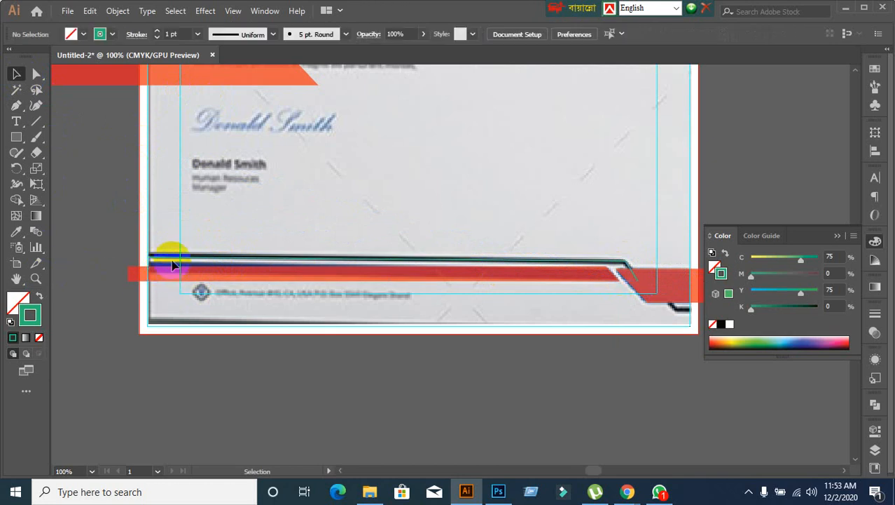
# Step: Set the stroke weight of the traced green footer line to 6 pt
pyautogui.click(173, 260)
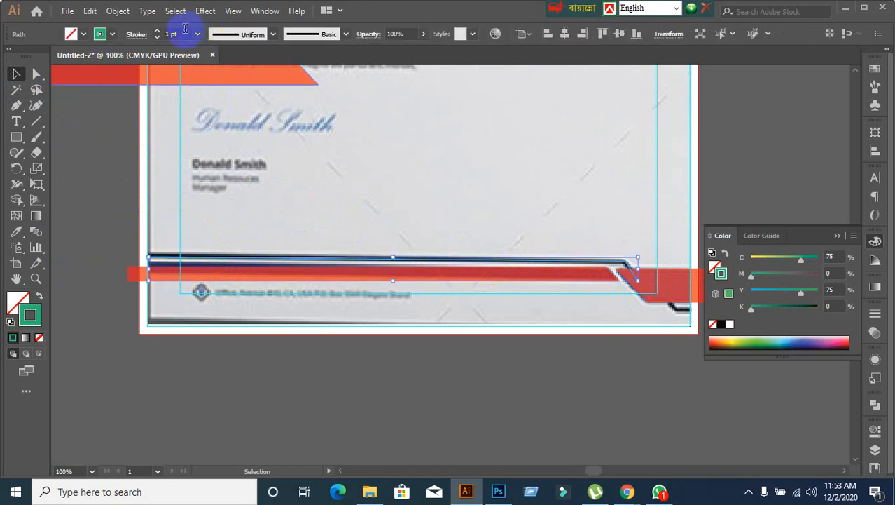
pyautogui.press('Up')
pyautogui.press('Up')
pyautogui.press('Up')
pyautogui.press('Up')
pyautogui.press('Up')
pyautogui.press('Up')
pyautogui.press('Up')
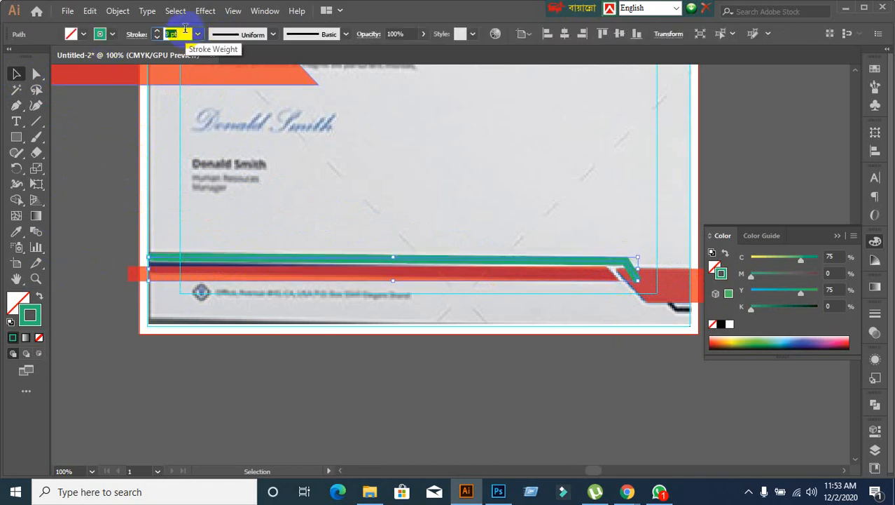
pyautogui.press('Down')
pyautogui.press('Down')
pyautogui.press('Down')
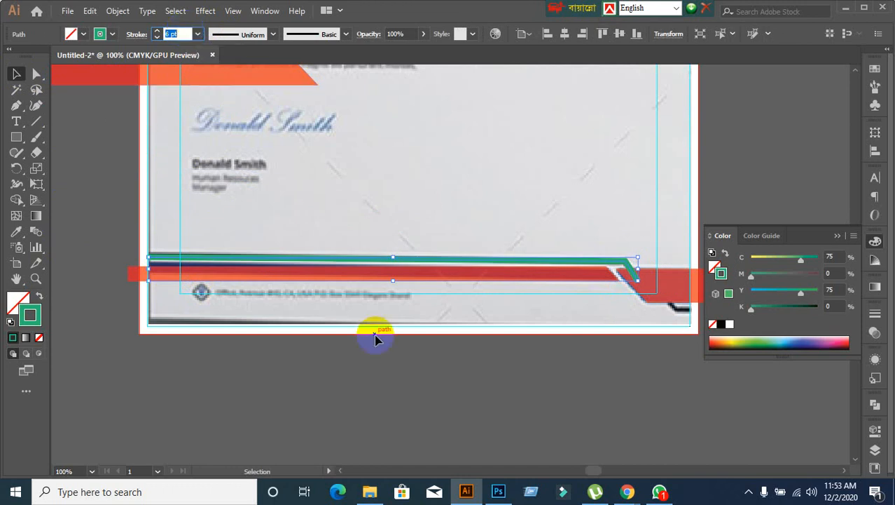
pyautogui.click(466, 400)
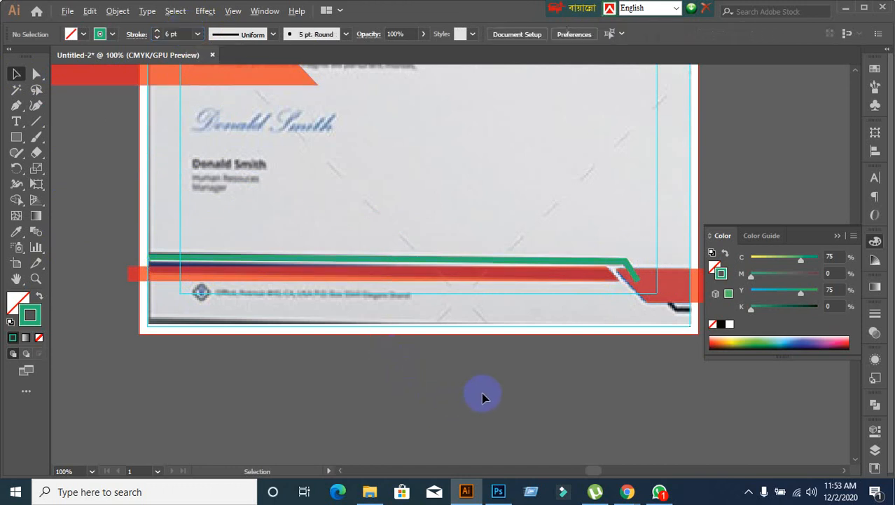
# Step: Extend the green line's left end horizontally past the page edge by about 0.34 in
pyautogui.scroll(-2, 482, 398)
pyautogui.scroll(2, 461, 380)
pyautogui.hscroll(-3, 461, 379)
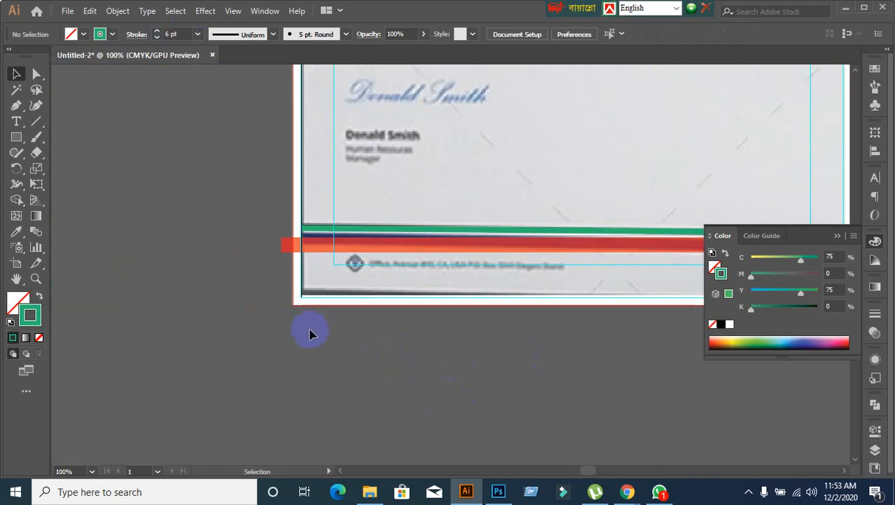
pyautogui.scroll(1, 312, 335)
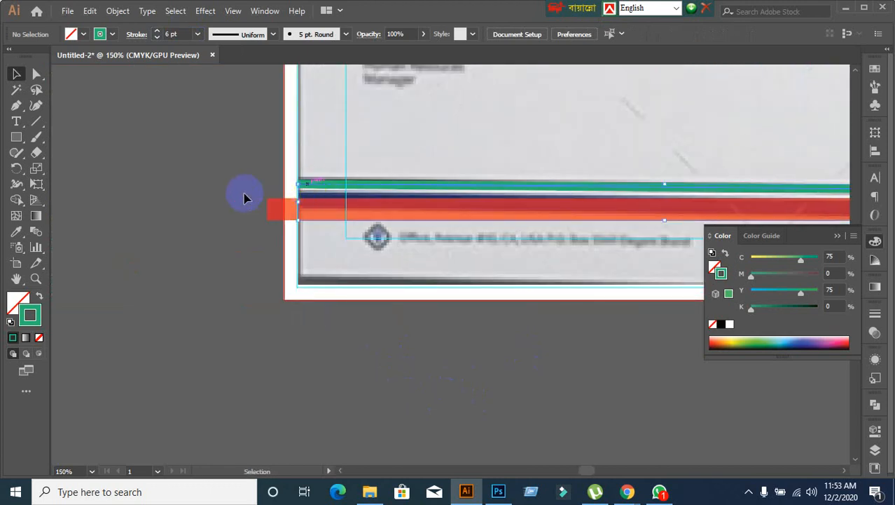
pyautogui.moveTo(319, 188); pyautogui.dragTo(292, 232)
pyautogui.click(114, 117)
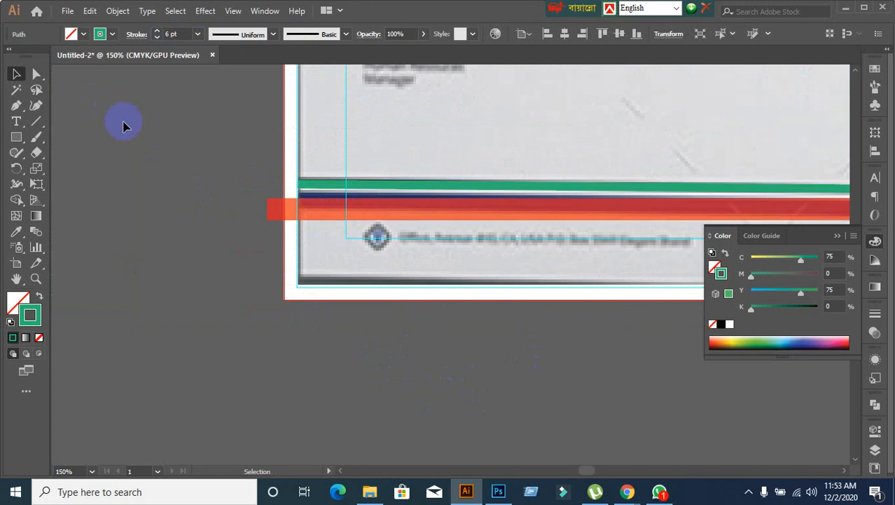
pyautogui.click(36, 75)
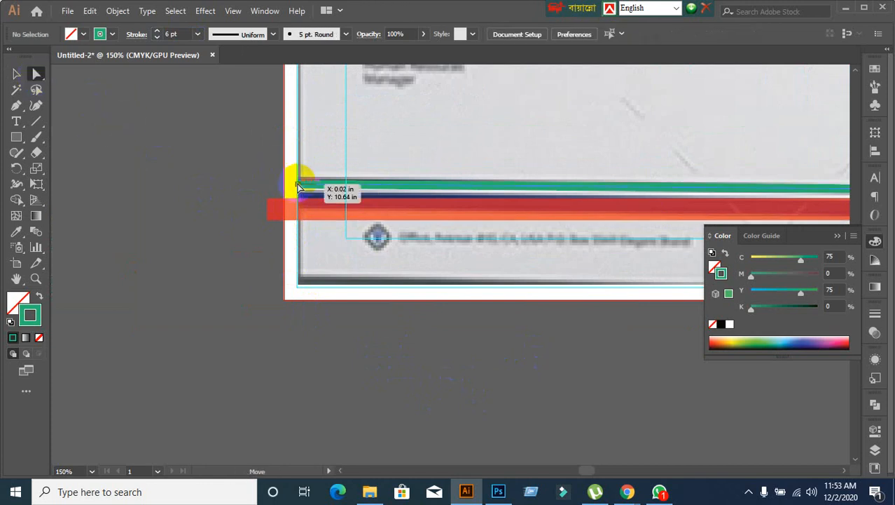
pyautogui.moveTo(298, 186); pyautogui.dragTo(266, 184)
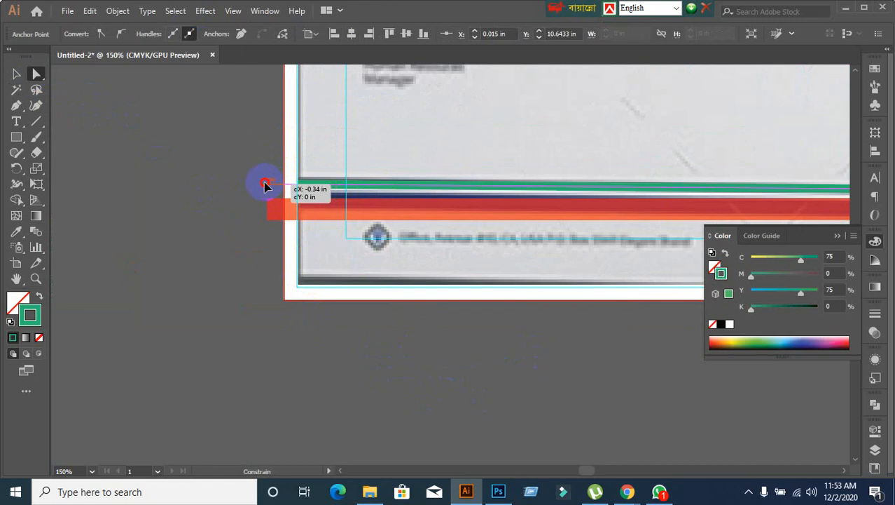
pyautogui.click(471, 374)
# Step: Duplicate the green footer line to just below the page's bottom edge, offset slightly to the right, and deselect it
pyautogui.scroll(-2, 472, 372)
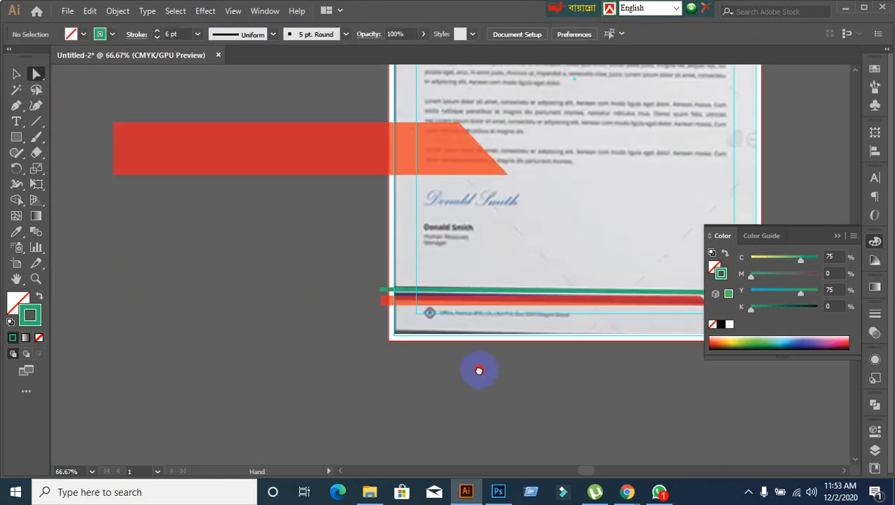
pyautogui.moveTo(479, 370); pyautogui.dragTo(249, 311)
pyautogui.scroll(1, 454, 309)
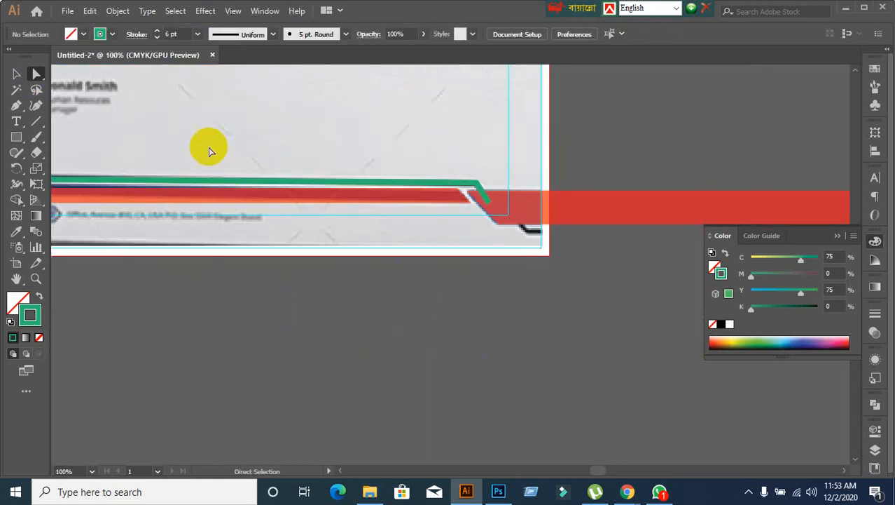
pyautogui.click(17, 75)
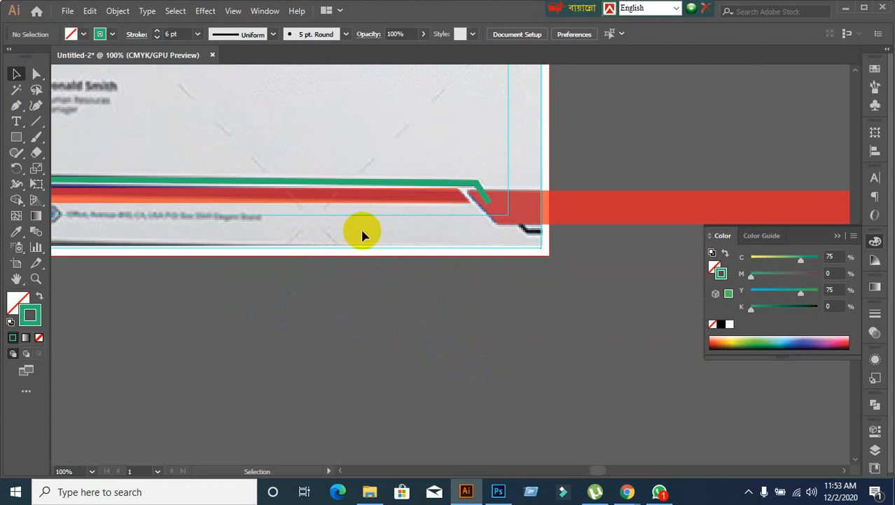
pyautogui.click(363, 183)
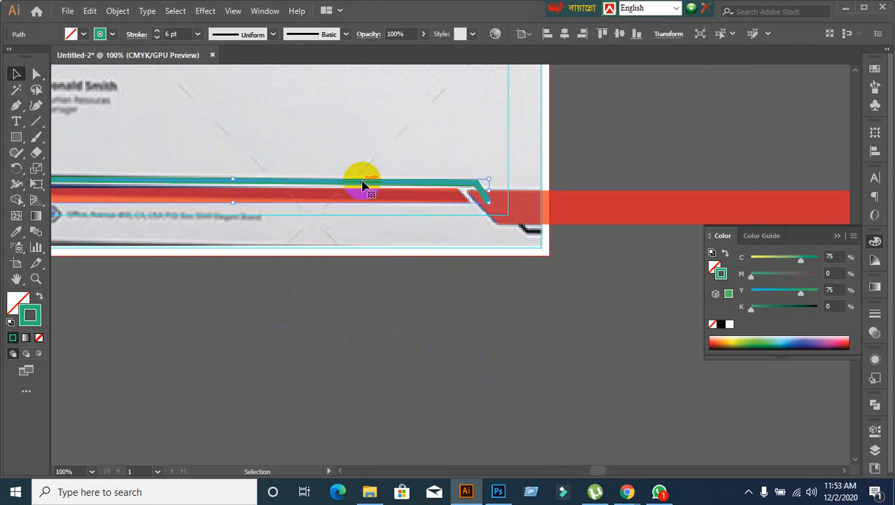
pyautogui.moveTo(366, 184); pyautogui.dragTo(413, 267)
pyautogui.rightClick(414, 267)
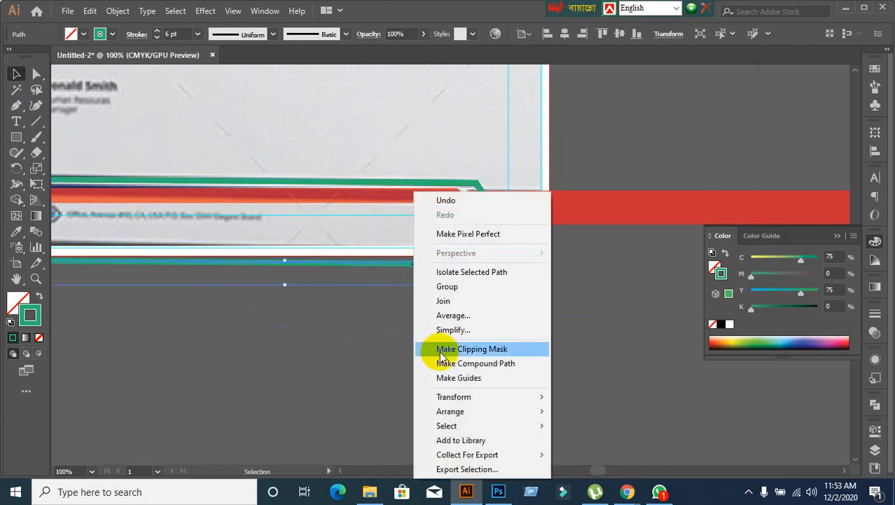
pyautogui.moveTo(445, 404)
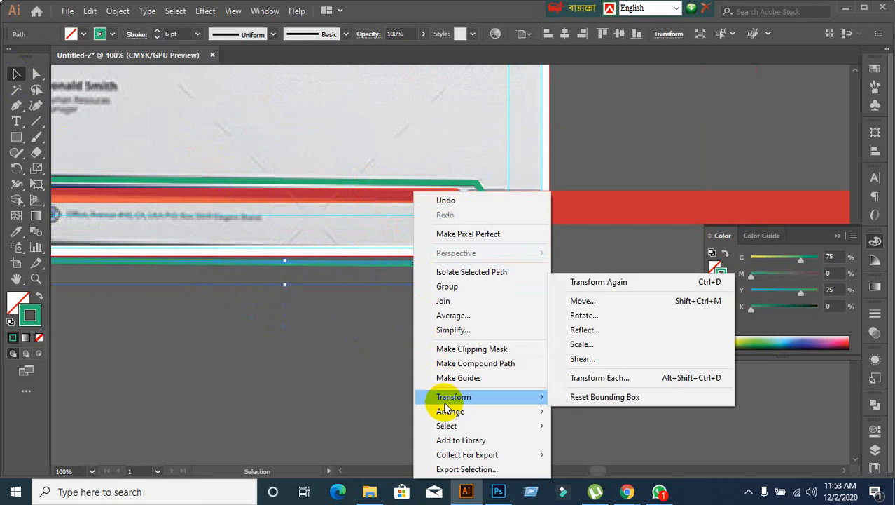
pyautogui.click(665, 447)
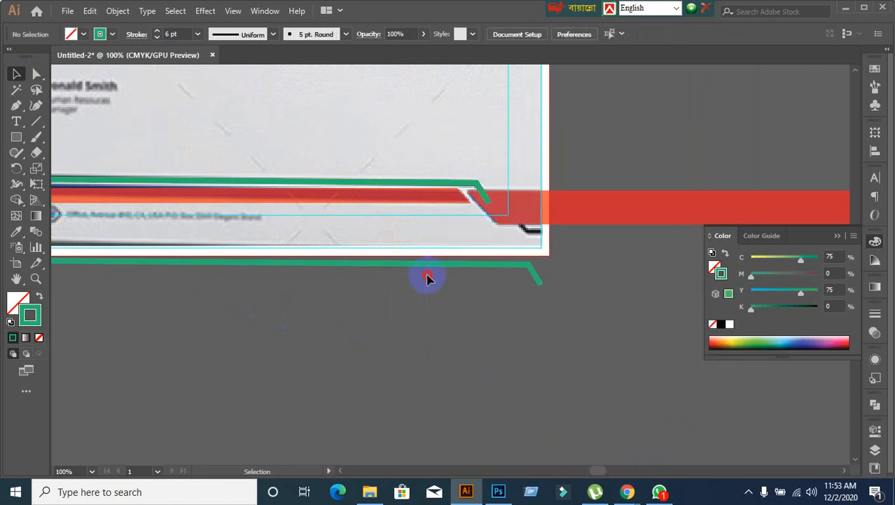
# Step: Delete the duplicate green line below the page's bottom edge
pyautogui.click(440, 263)
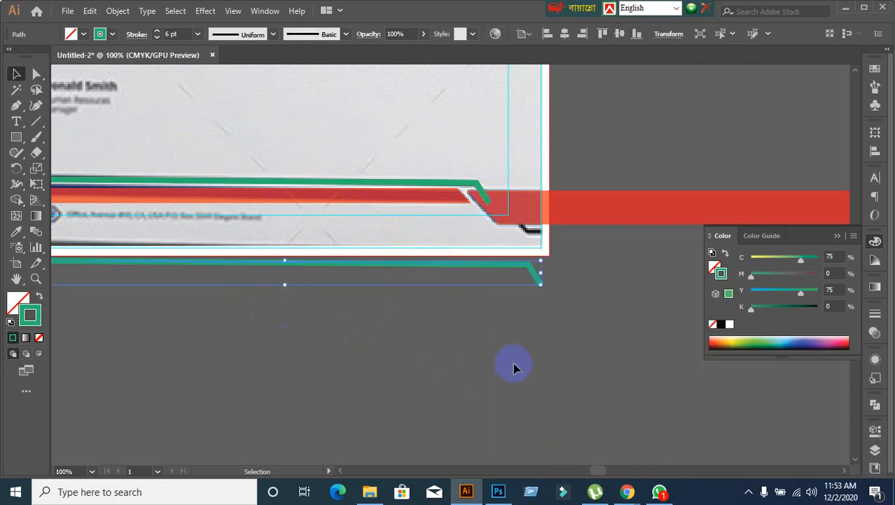
pyautogui.press('Delete')
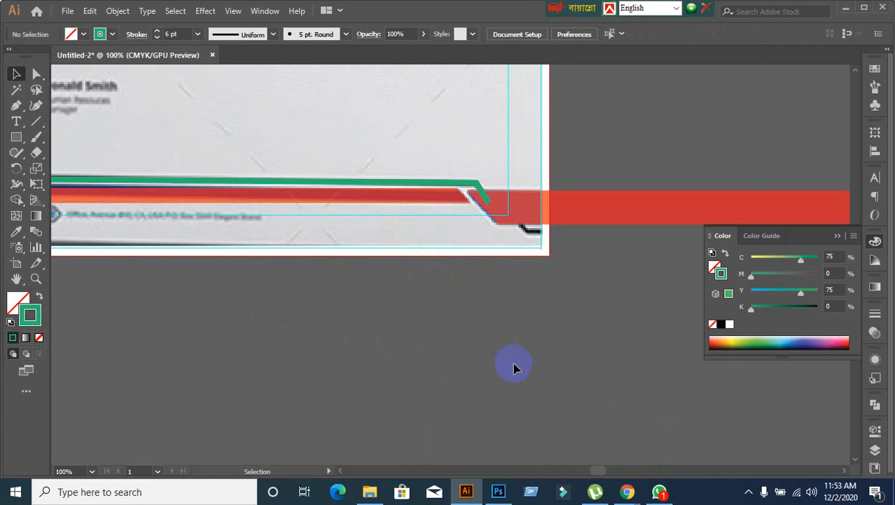
# Step: Expand the remaining green footer line's stroke into a filled shape and deselect it
pyautogui.scroll(-1, 401, 301)
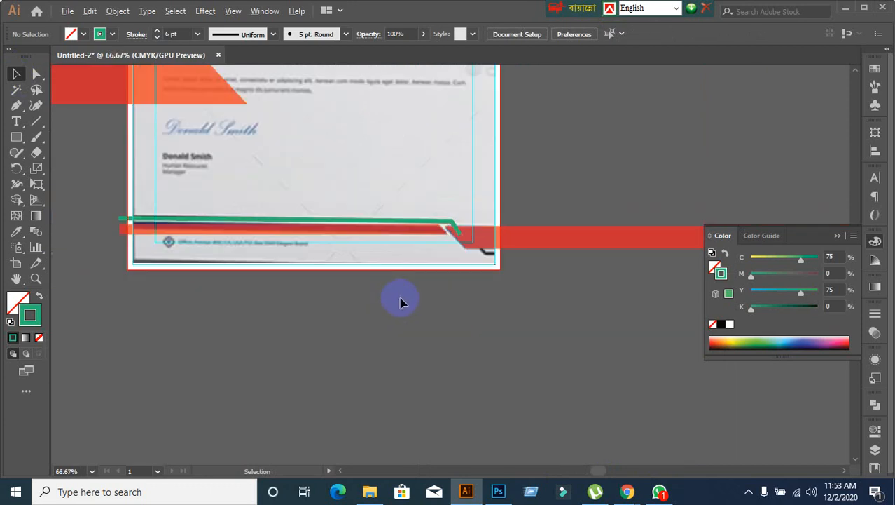
pyautogui.moveTo(316, 301); pyautogui.dragTo(416, 292)
pyautogui.scroll(1, 410, 288)
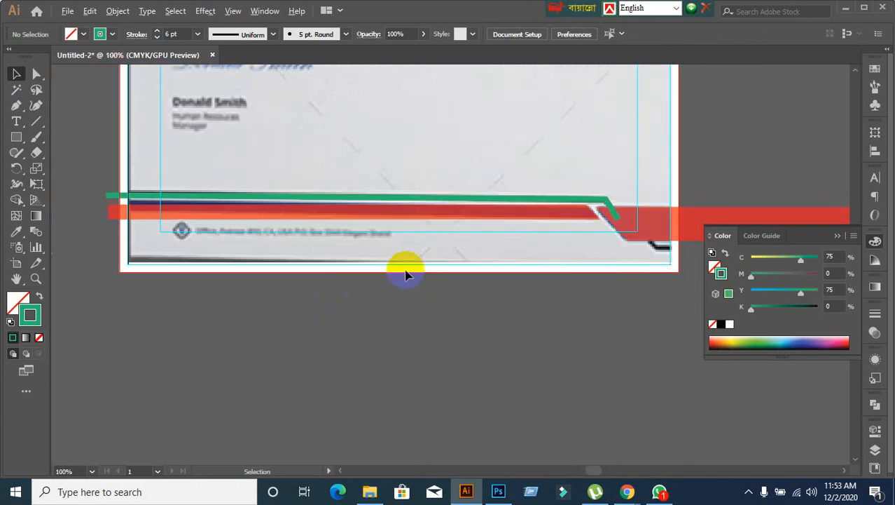
pyautogui.click(350, 198)
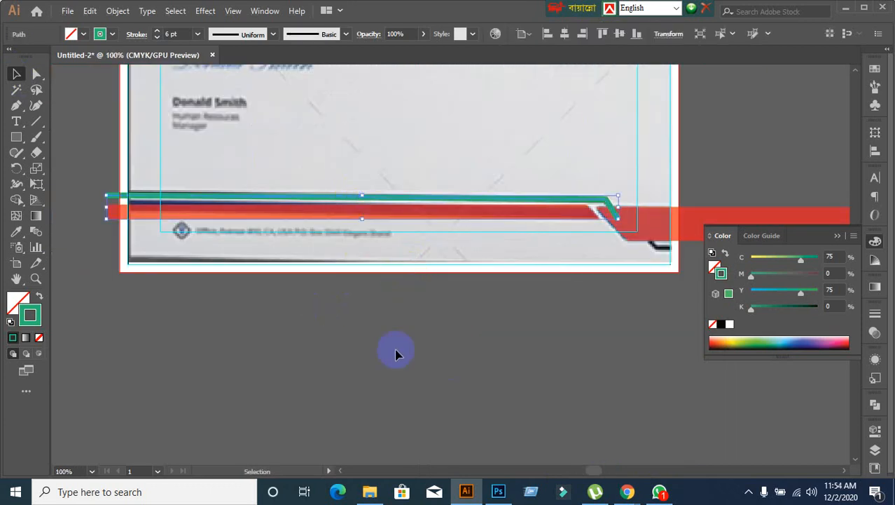
pyautogui.click(118, 11)
pyautogui.click(172, 159)
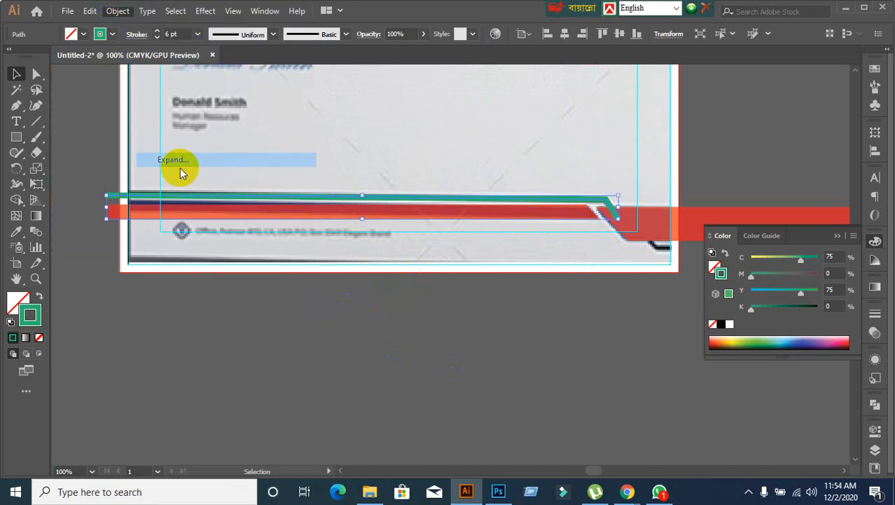
pyautogui.click(609, 280)
pyautogui.click(486, 341)
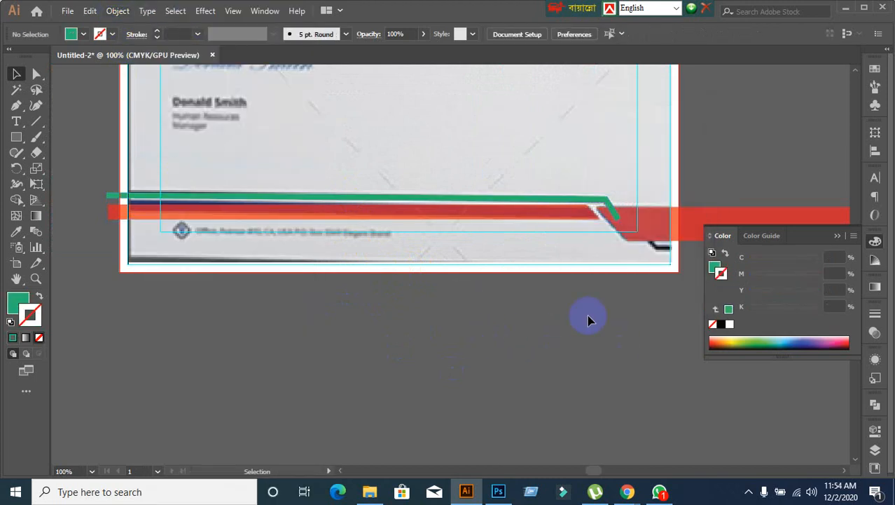
# Step: Try moving the slanted red footer block down off the blue reference shape, undo the move, and deselect it
pyautogui.scroll(1, 592, 303)
pyautogui.scroll(2, 474, 243)
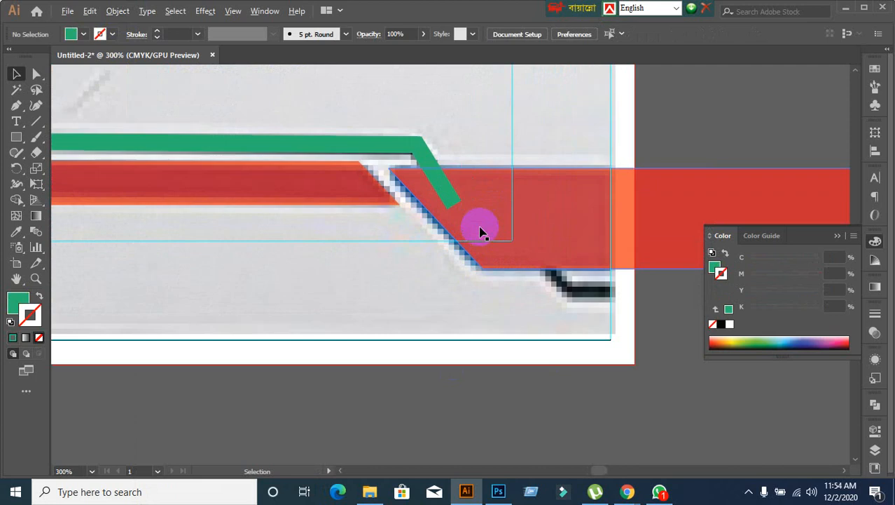
pyautogui.scroll(2, 476, 331)
pyautogui.scroll(-2, 470, 316)
pyautogui.press('space')
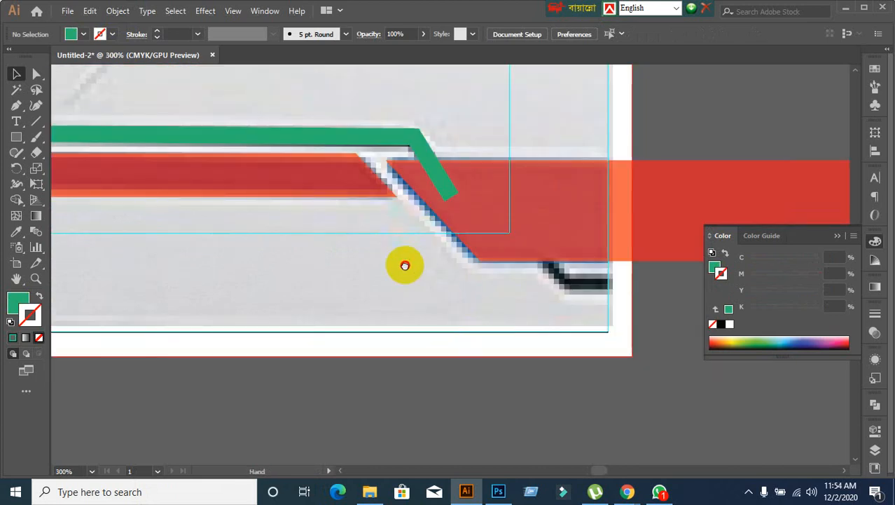
pyautogui.moveTo(406, 264); pyautogui.dragTo(377, 295)
pyautogui.click(399, 203)
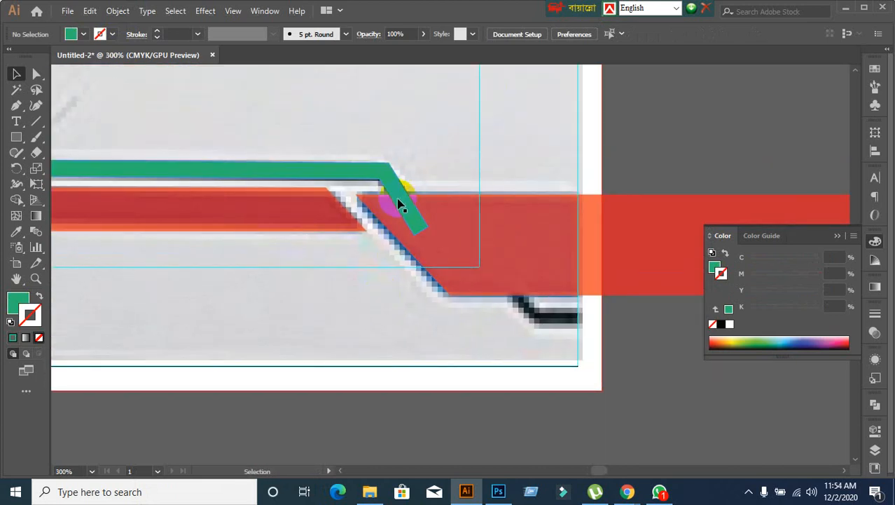
pyautogui.keyDown('shift'); pyautogui.click(556, 252); pyautogui.keyUp('shift')
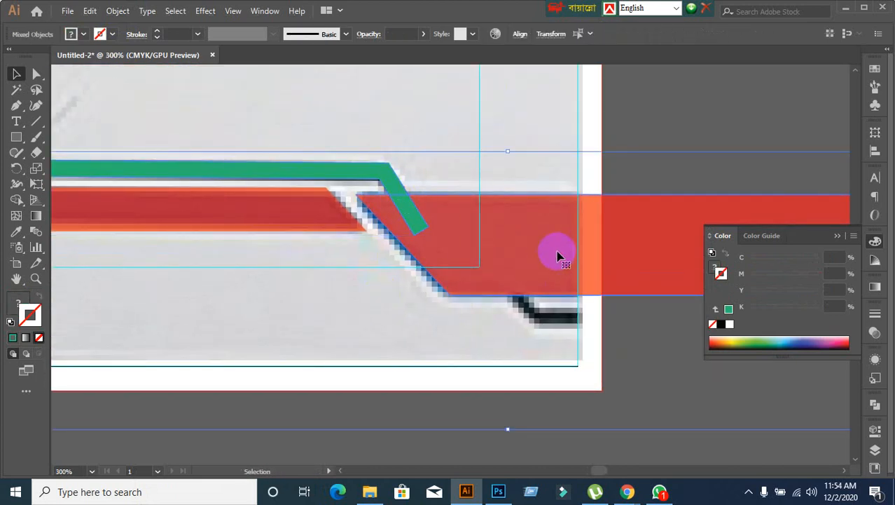
pyautogui.click(370, 308)
pyautogui.moveTo(469, 261); pyautogui.dragTo(359, 305)
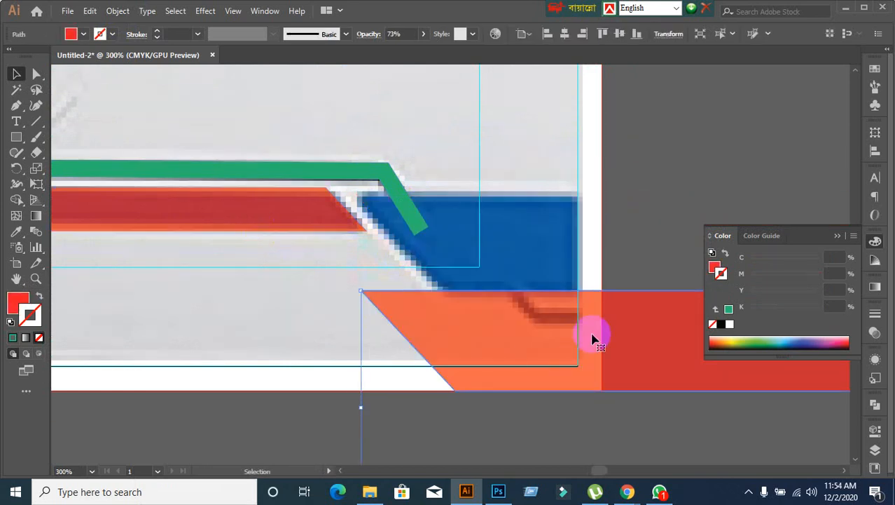
pyautogui.hotkey('ctrl', 'z')
pyautogui.click(540, 404)
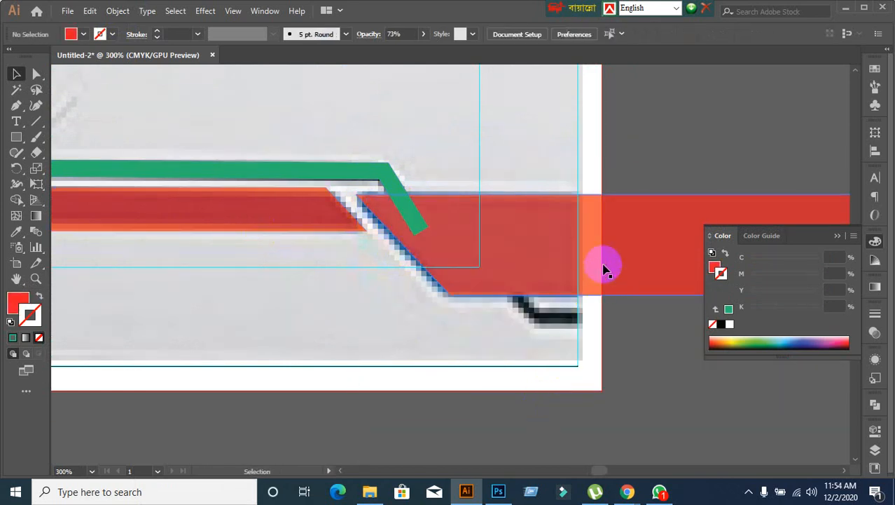
# Step: Try removing the slanted red block and the long red bar to expose the blue footer shapes of the reference
pyautogui.click(604, 267)
pyautogui.press('Delete')
pyautogui.moveTo(286, 202); pyautogui.dragTo(308, 281)
pyautogui.press('Delete')
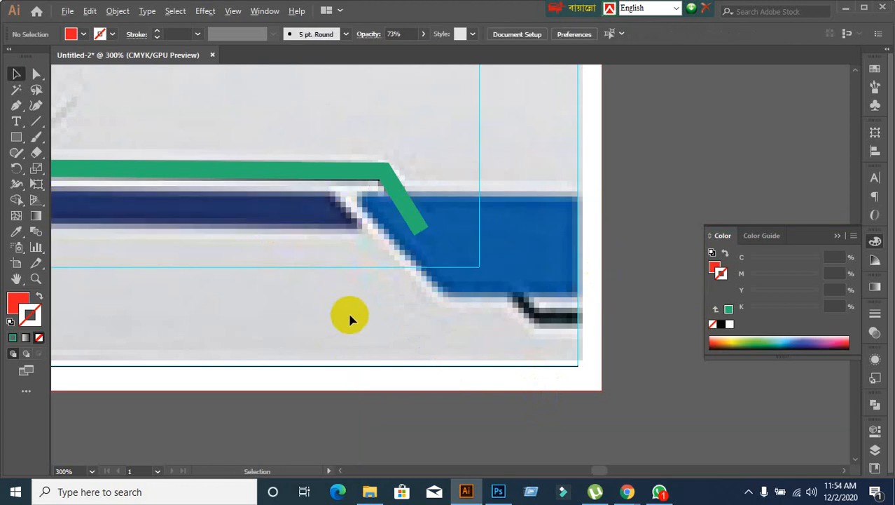
pyautogui.scroll(-1, 351, 311)
pyautogui.moveTo(359, 309); pyautogui.dragTo(480, 322)
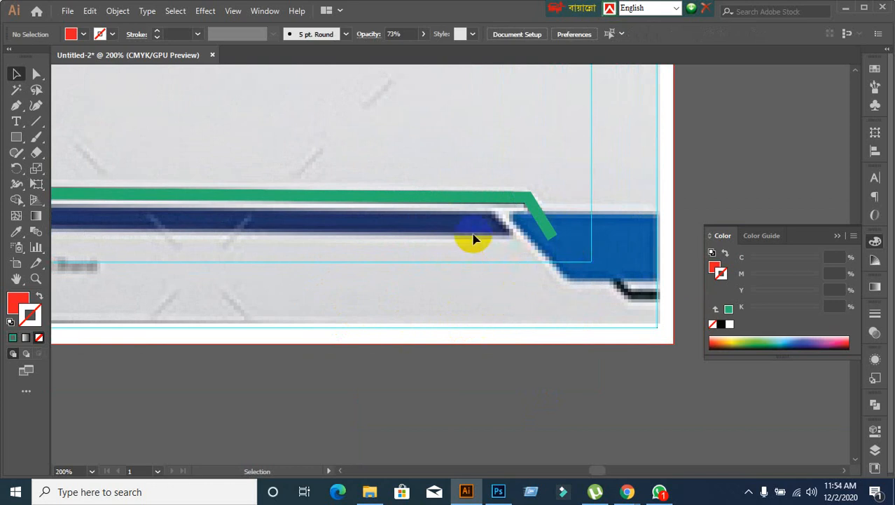
pyautogui.click(518, 233)
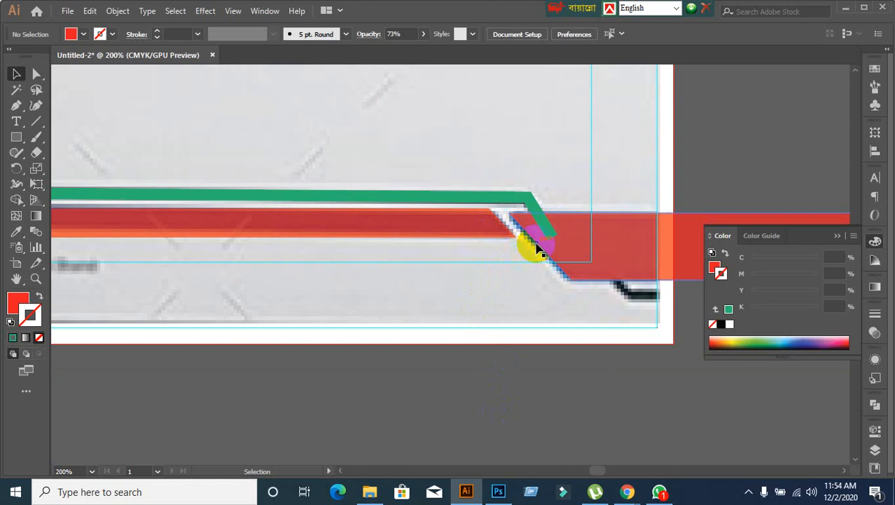
# Step: Align the slanted red block's top edge with the top of the long red bar, using the bar as key object
pyautogui.scroll(1, 539, 294)
pyautogui.scroll(2, 509, 283)
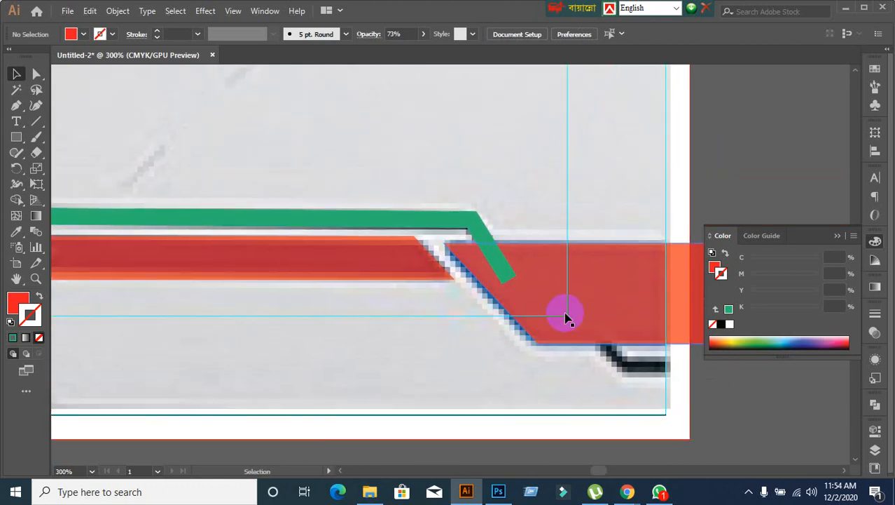
pyautogui.moveTo(616, 303); pyautogui.dragTo(605, 362)
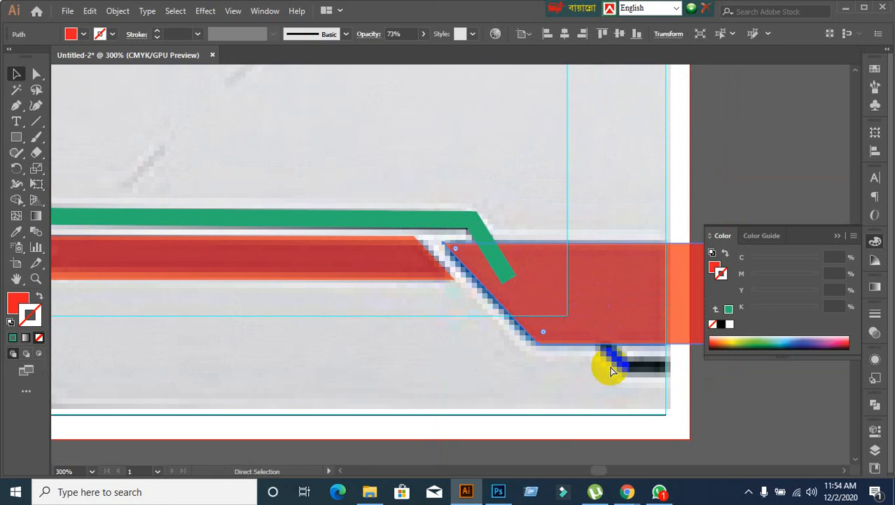
pyautogui.click(350, 260)
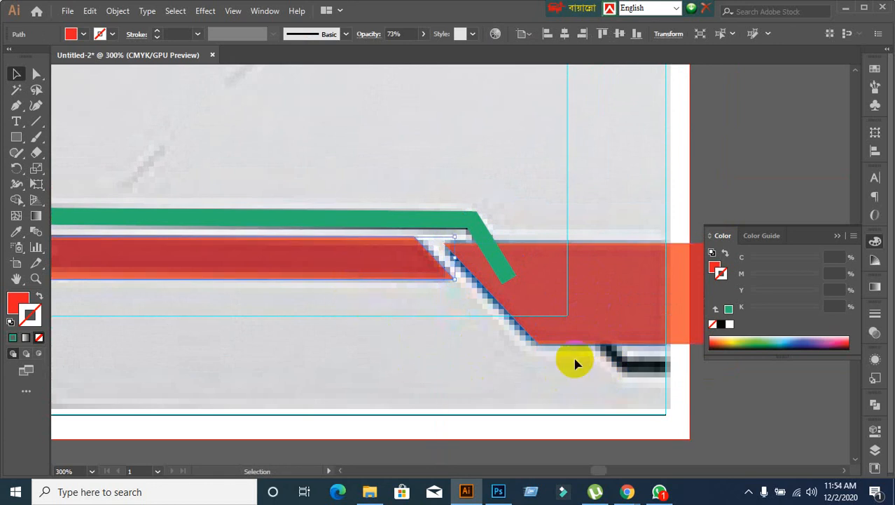
pyautogui.click(634, 310)
pyautogui.keyDown('shift'); pyautogui.click(372, 262); pyautogui.keyUp('shift')
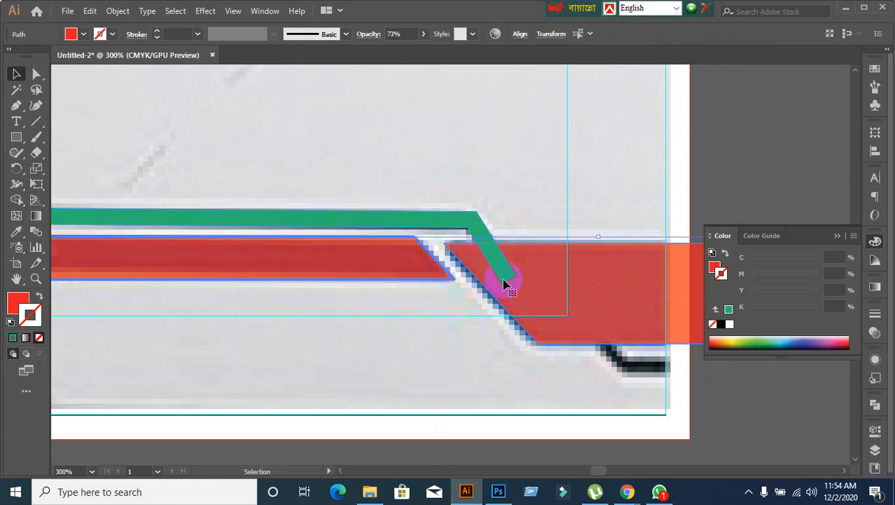
pyautogui.click(873, 152)
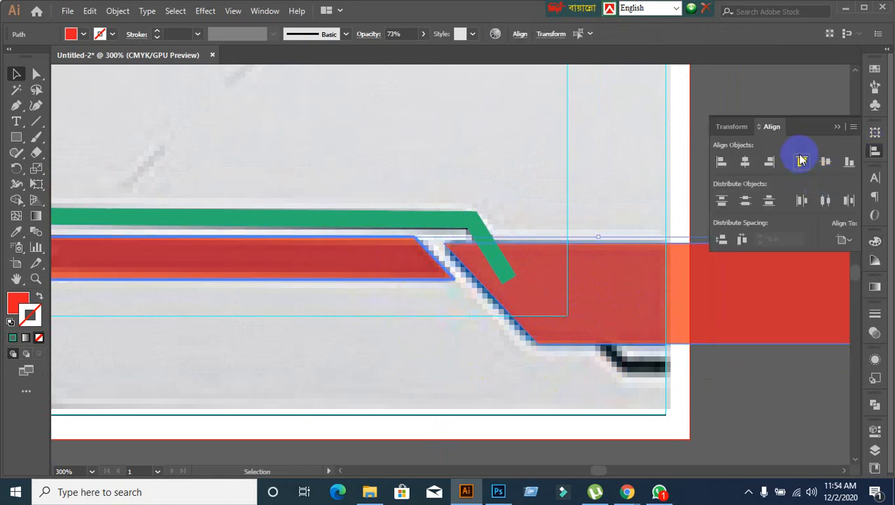
pyautogui.click(802, 161)
# Step: Nudge the slanted red block left to narrow the diagonal gap beside the long red bar, and deselect it
pyautogui.click(576, 260)
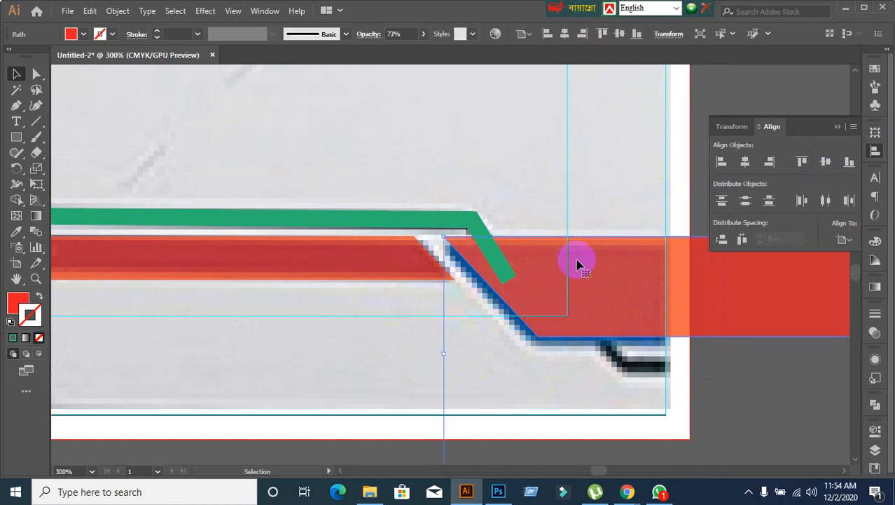
pyautogui.hotkey('shift', 'Left')
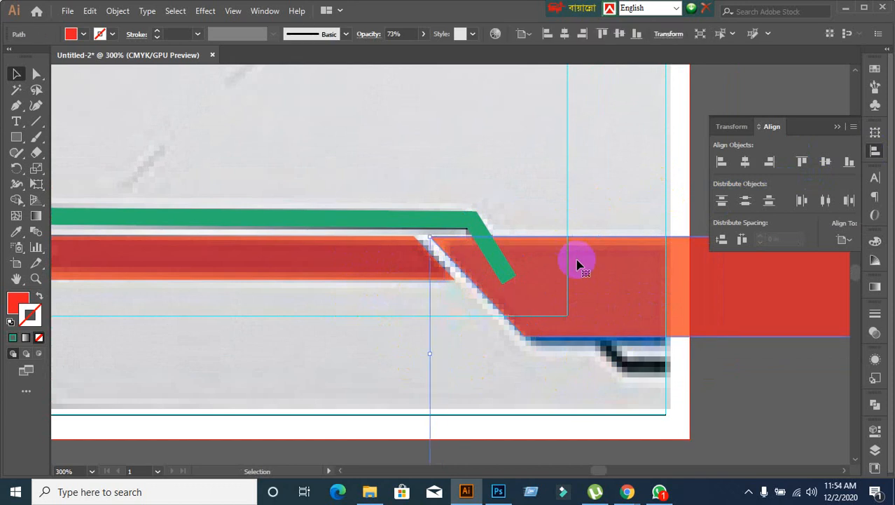
pyautogui.click(731, 403)
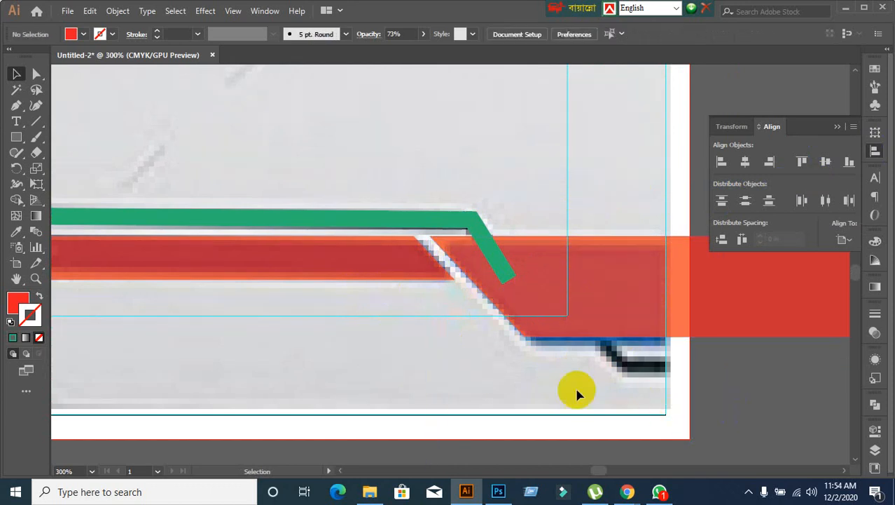
pyautogui.scroll(-1, 292, 358)
pyautogui.moveTo(265, 357); pyautogui.dragTo(434, 312)
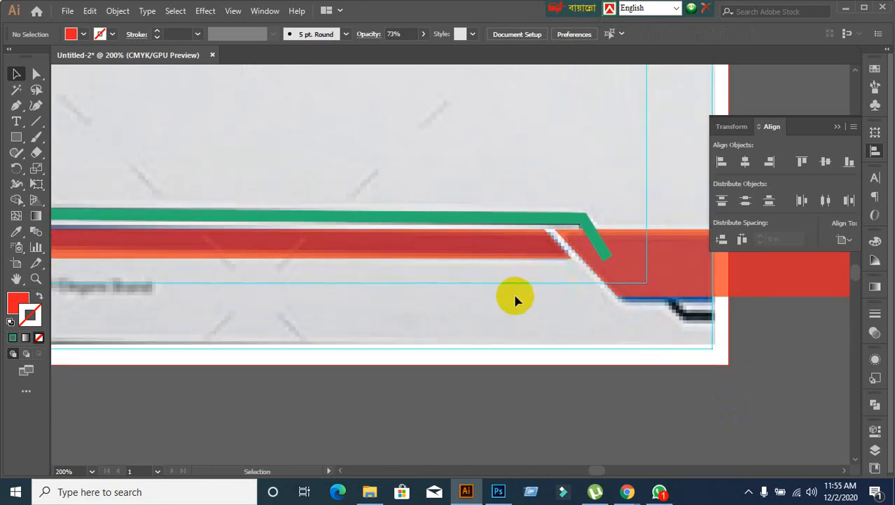
pyautogui.click(468, 254)
pyautogui.click(780, 264)
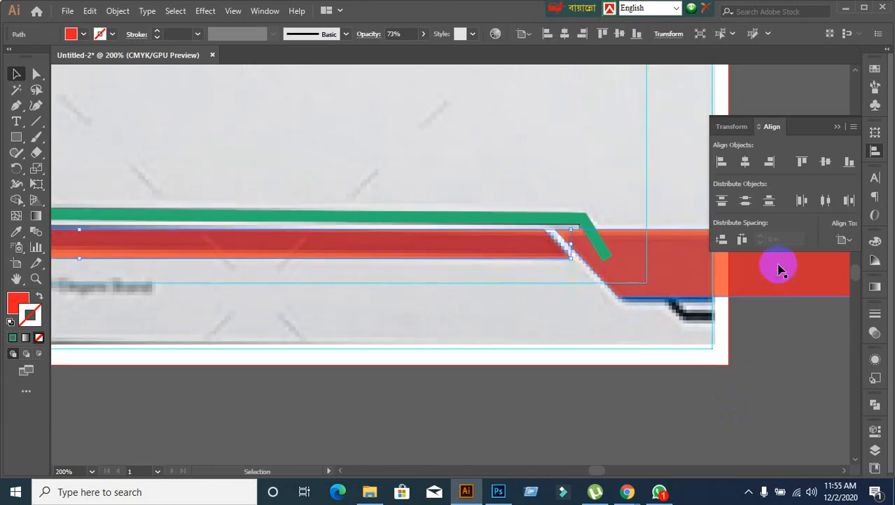
pyautogui.click(733, 437)
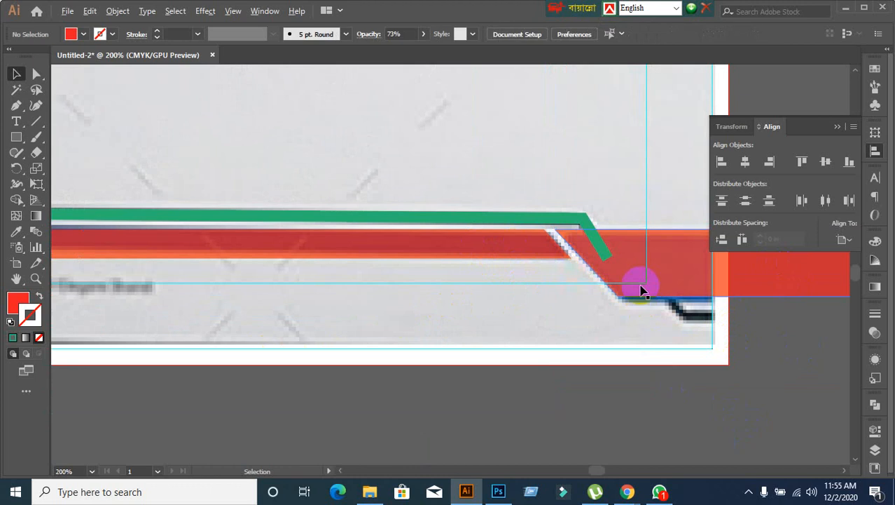
# Step: Try to remove the green line's tail where it overlaps the slanted red block with Shape Builder
pyautogui.scroll(1, 636, 287)
pyautogui.moveTo(556, 286); pyautogui.dragTo(311, 337)
pyautogui.keyDown('ctrl'); pyautogui.click(374, 315); pyautogui.keyUp('ctrl')
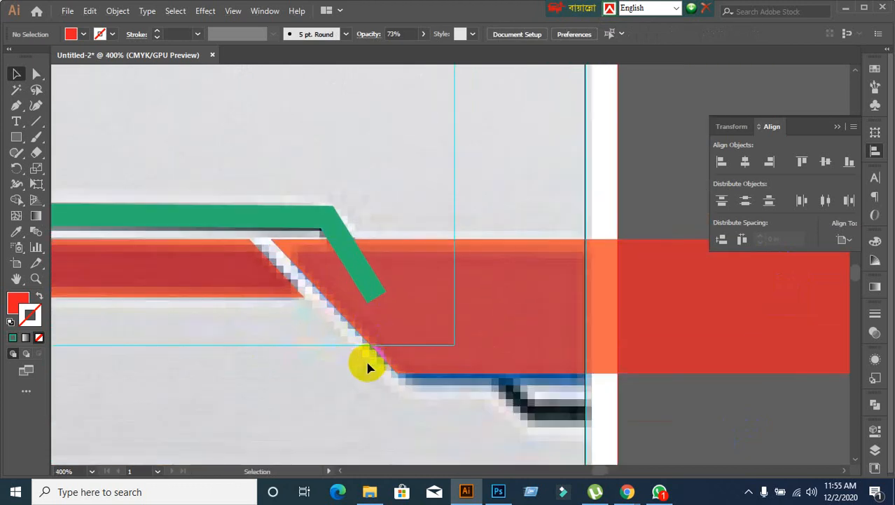
pyautogui.click(275, 233)
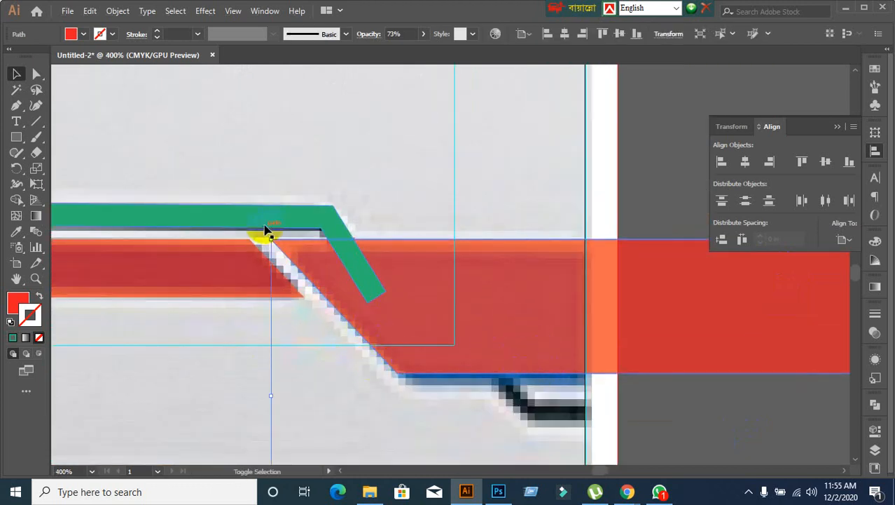
pyautogui.keyDown('shift'); pyautogui.click(574, 240); pyautogui.keyUp('shift')
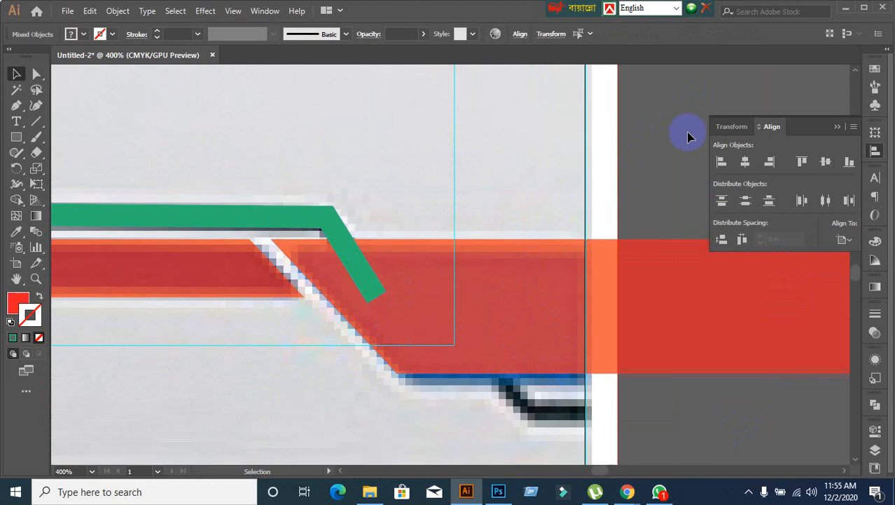
pyautogui.click(620, 323)
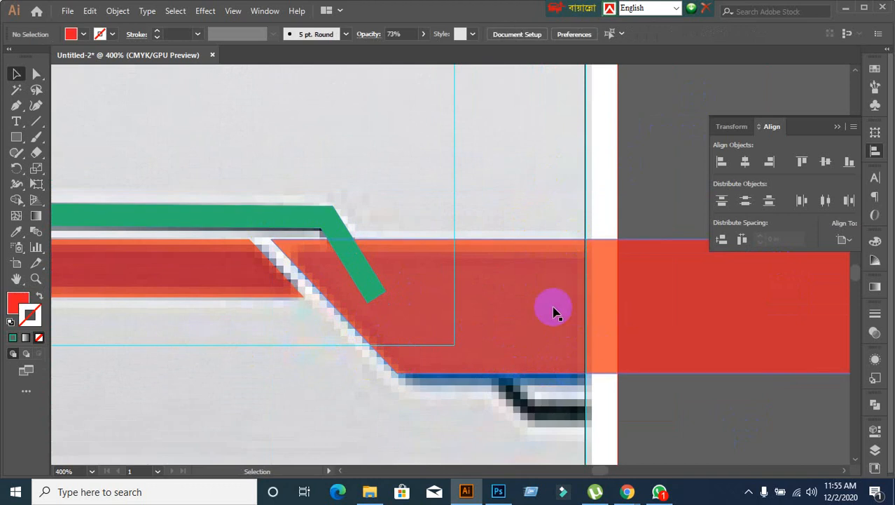
pyautogui.keyDown('shift'); pyautogui.click(265, 223); pyautogui.keyUp('shift')
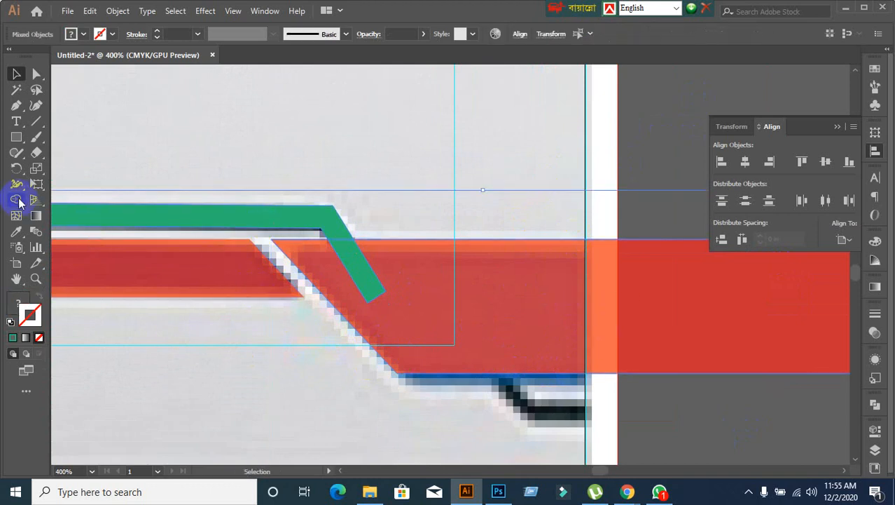
pyautogui.click(16, 200)
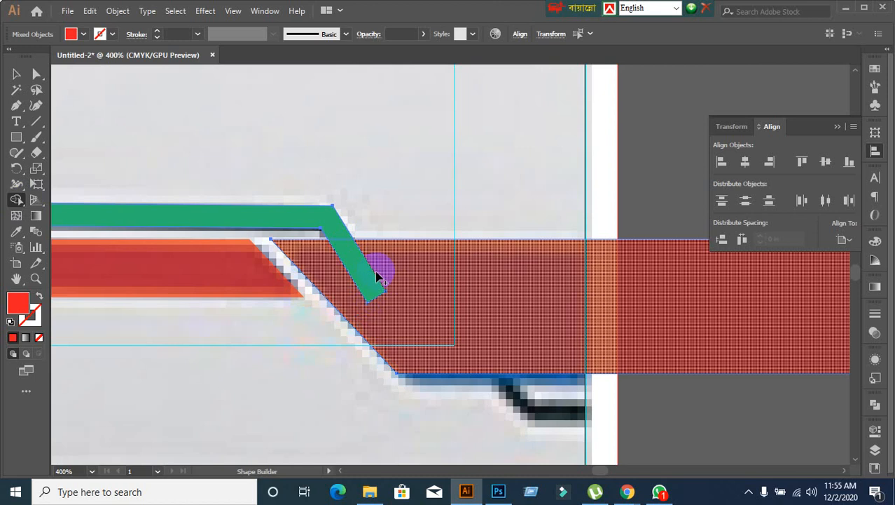
pyautogui.click(379, 290)
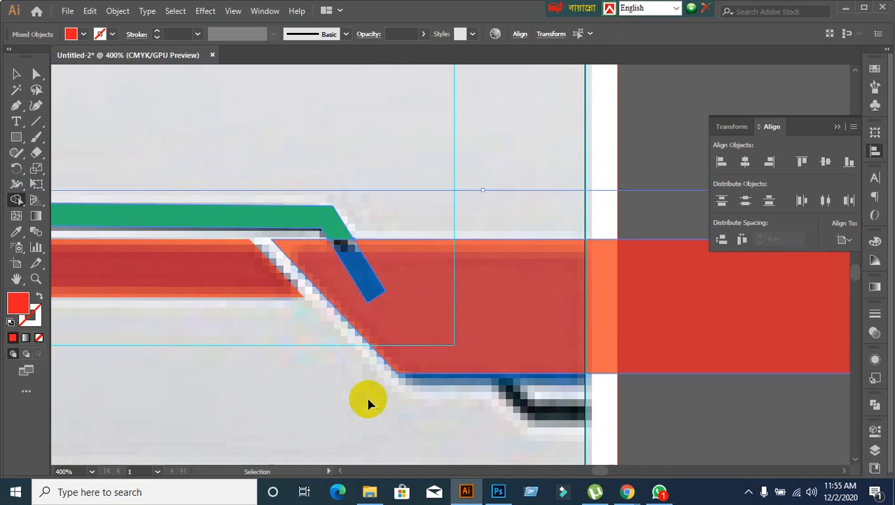
pyautogui.click(16, 75)
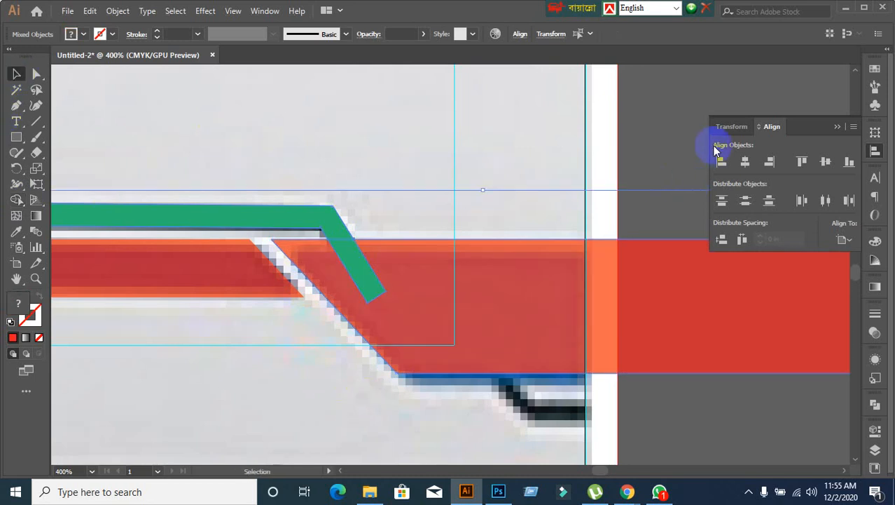
pyautogui.click(553, 207)
pyautogui.moveTo(354, 270); pyautogui.dragTo(364, 343)
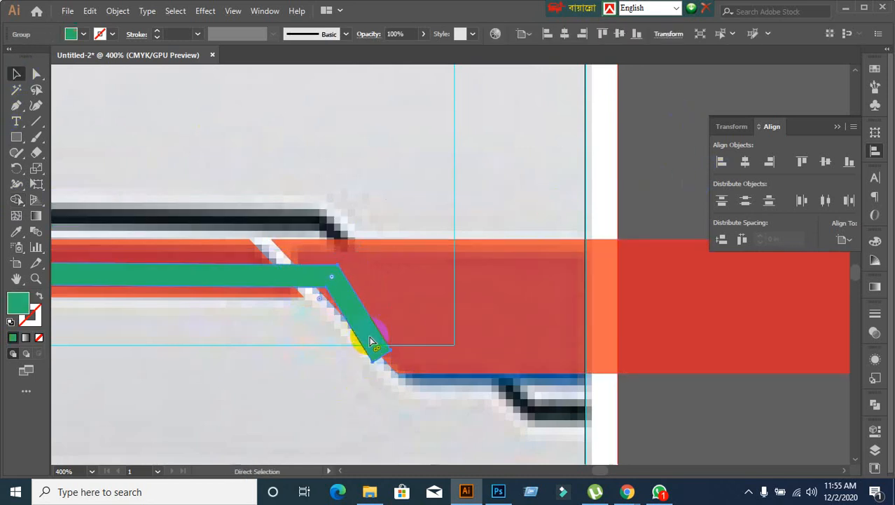
pyautogui.hotkey('ctrl', 'z')
pyautogui.click(354, 261)
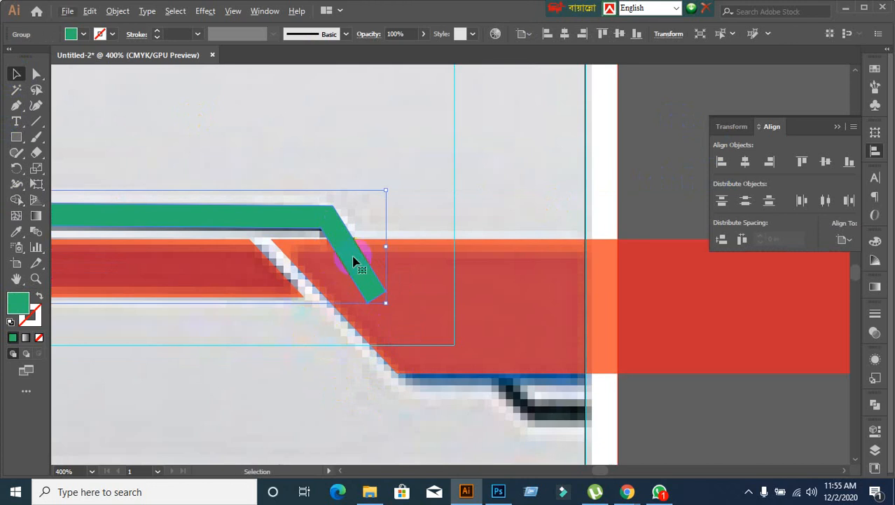
pyautogui.click(662, 188)
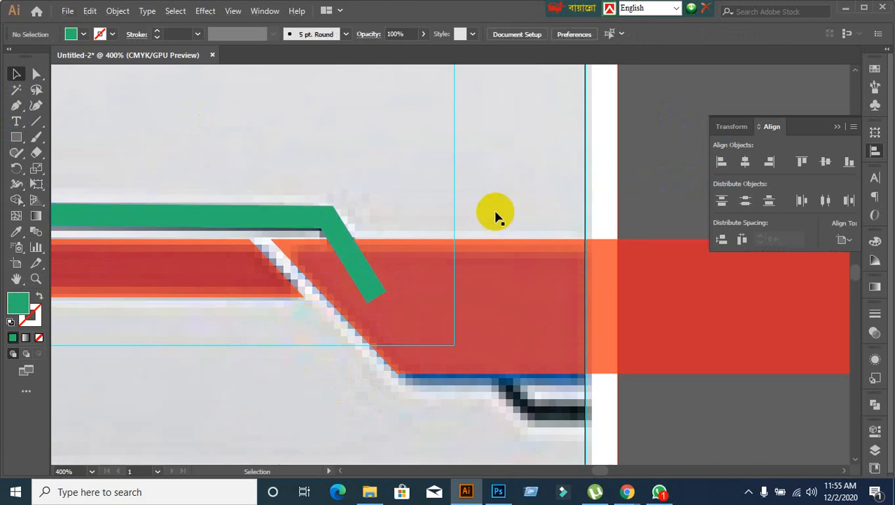
pyautogui.click(321, 222)
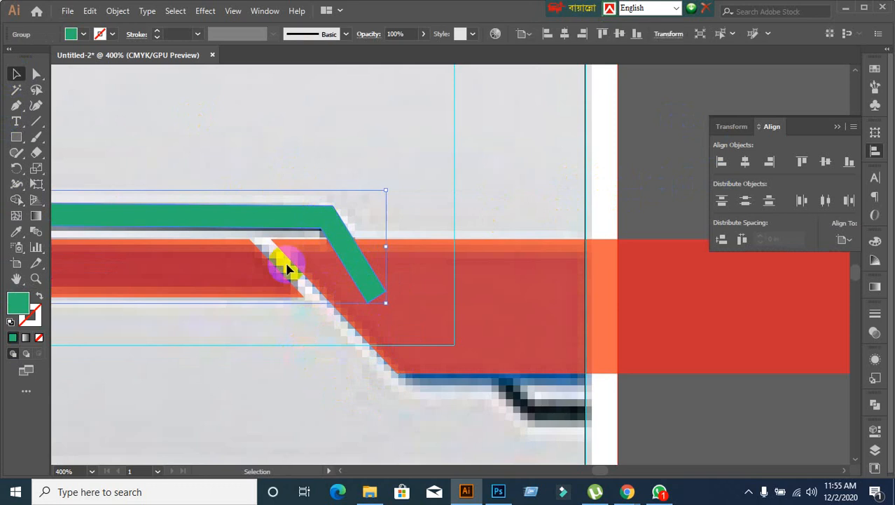
pyautogui.click(660, 210)
# Step: Draw a horizontal cutting line across the green line's tail along the slanted red block's top edge, and divide the green shape with it
pyautogui.click(34, 123)
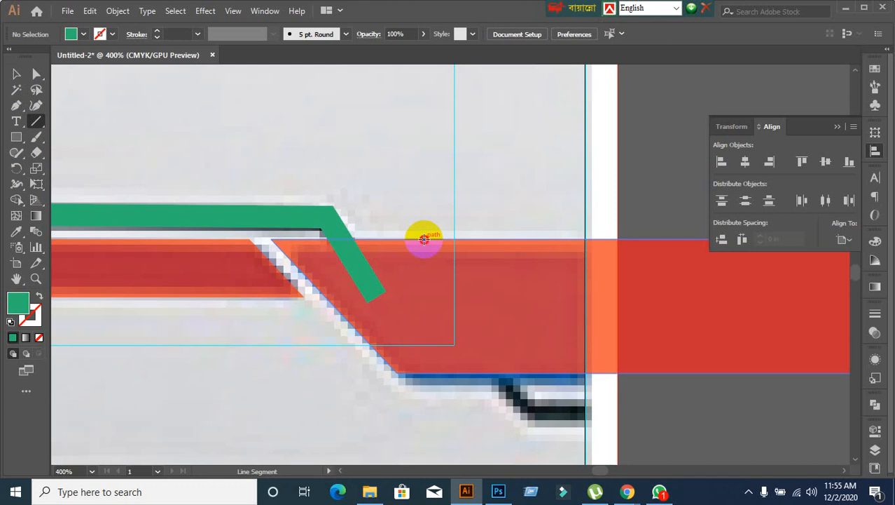
pyautogui.moveTo(424, 240); pyautogui.dragTo(255, 240)
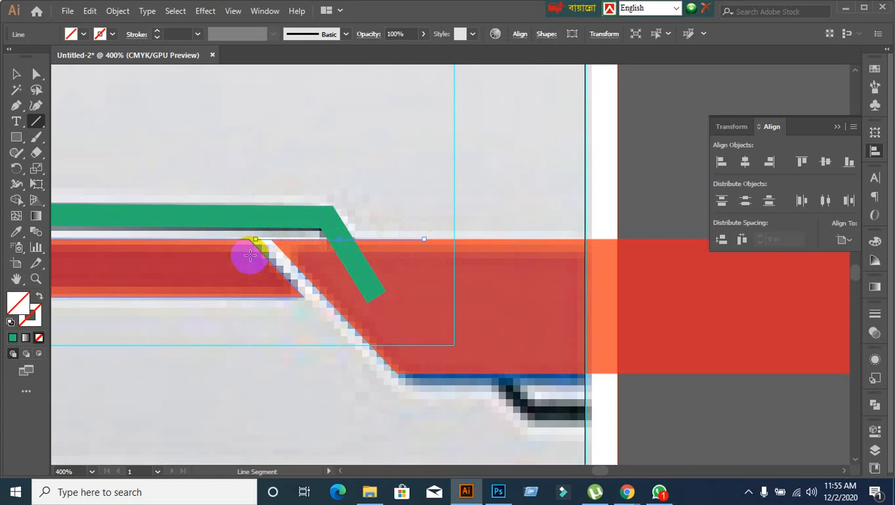
pyautogui.press('v')
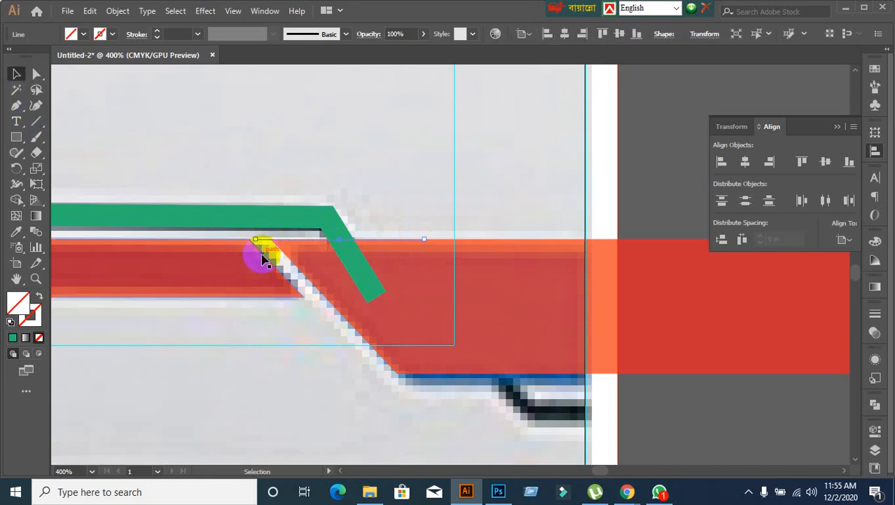
pyautogui.keyDown('shift'); pyautogui.click(236, 225); pyautogui.keyUp('shift')
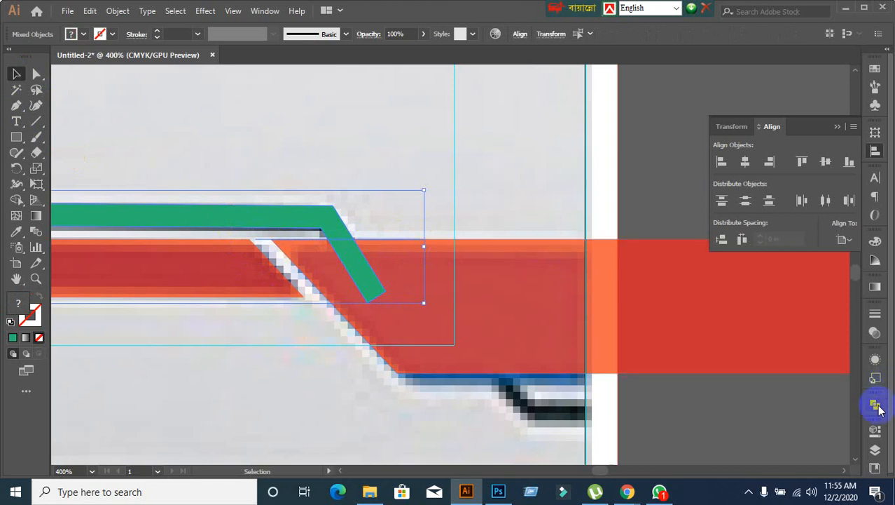
pyautogui.click(876, 405)
pyautogui.click(725, 458)
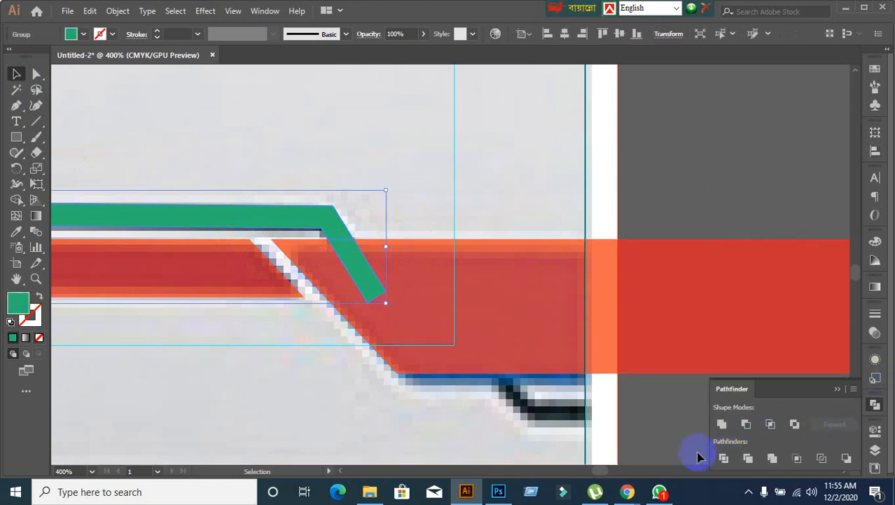
# Step: Ungroup the divided green pieces and delete the tail that overlaps the slanted red block
pyautogui.rightClick(341, 224)
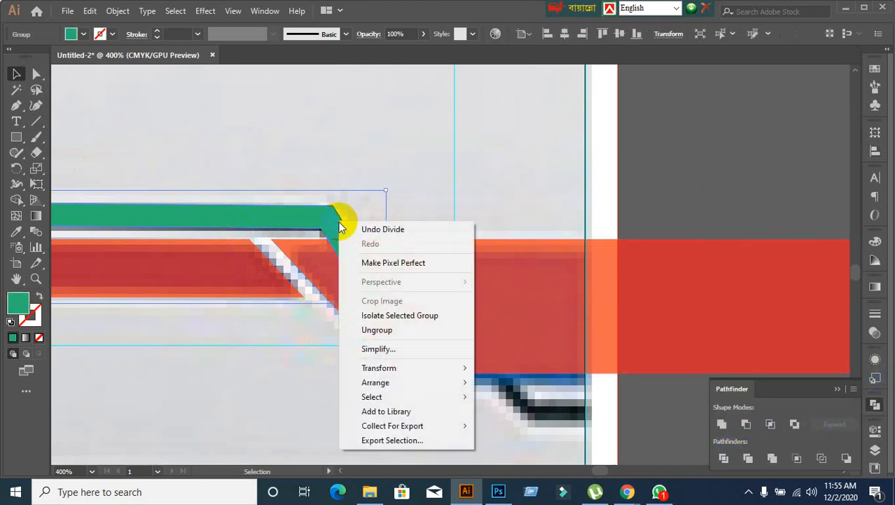
pyautogui.click(380, 330)
pyautogui.moveTo(413, 326); pyautogui.dragTo(372, 288)
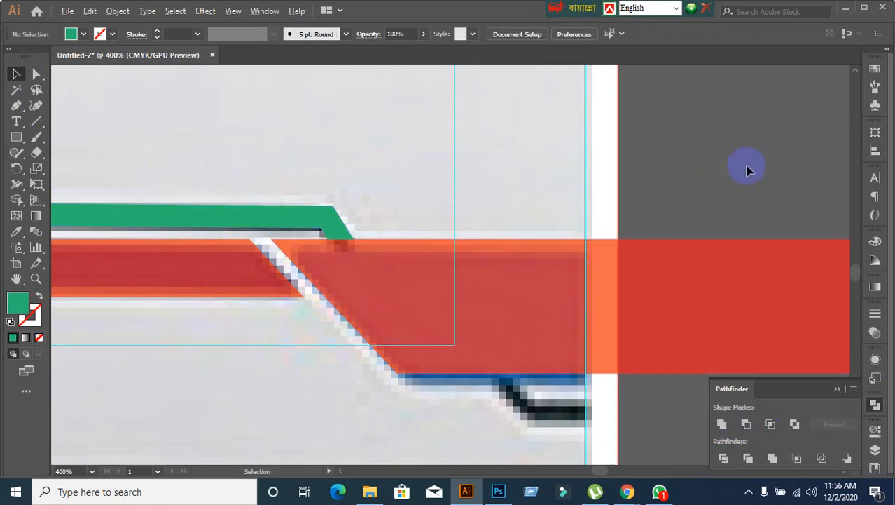
# Step: Duplicate the trimmed green line below the long red bar, near the page's lower edge, and deselect it
pyautogui.scroll(-2, 749, 170)
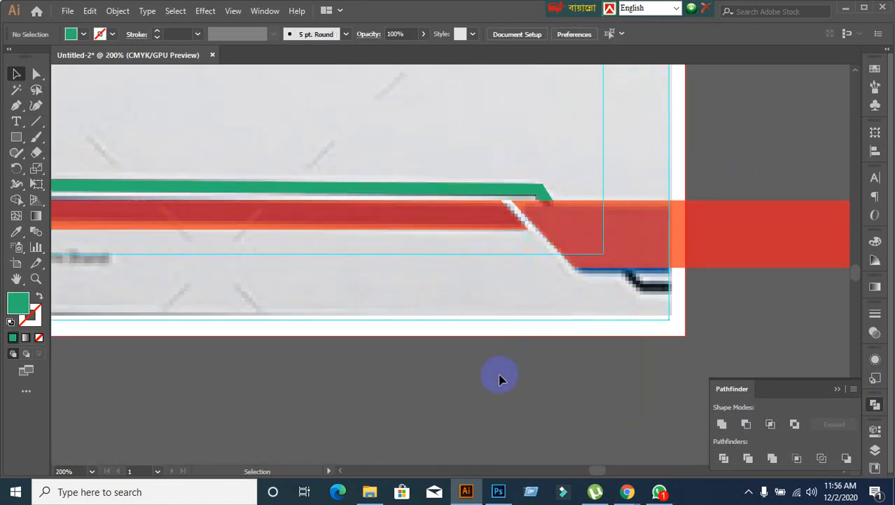
pyautogui.scroll(-1, 412, 313)
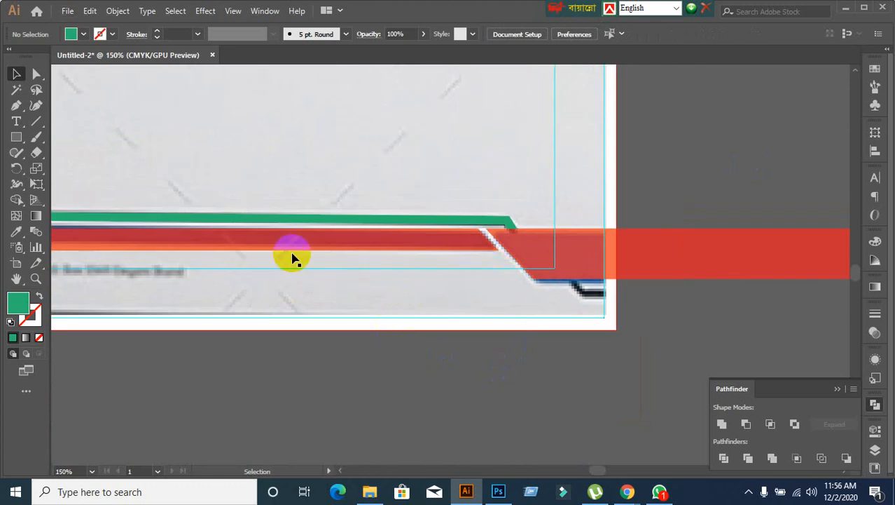
pyautogui.moveTo(301, 224); pyautogui.dragTo(389, 294)
pyautogui.rightClick(389, 293)
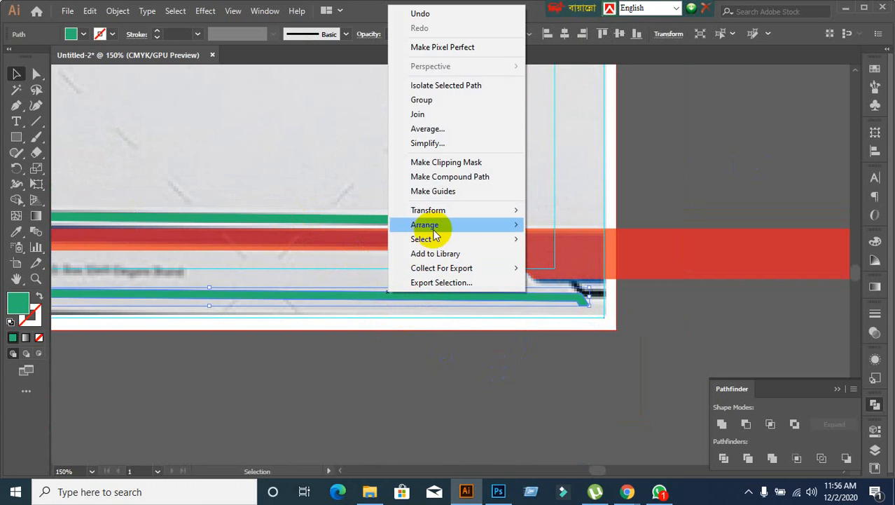
pyautogui.click(392, 406)
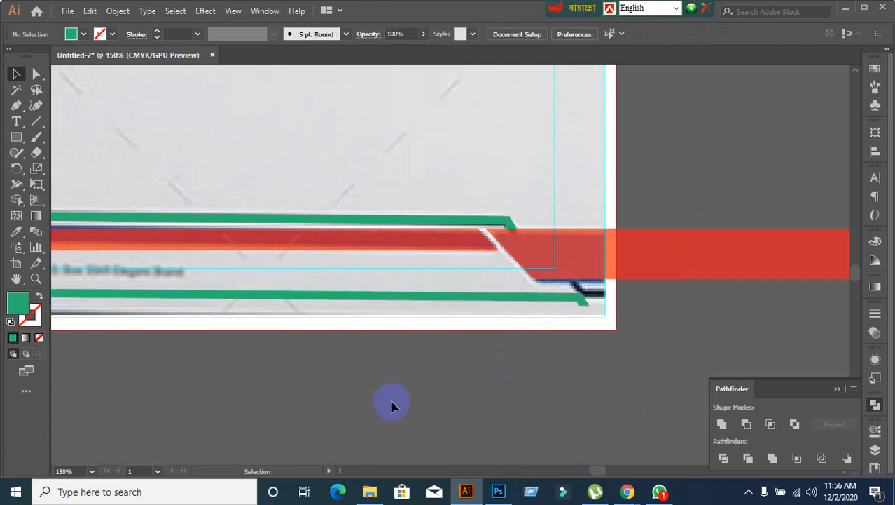
# Step: Briefly hide the slanted red block to check the reference's blue shape beneath it, and bring the block back
pyautogui.click(555, 279)
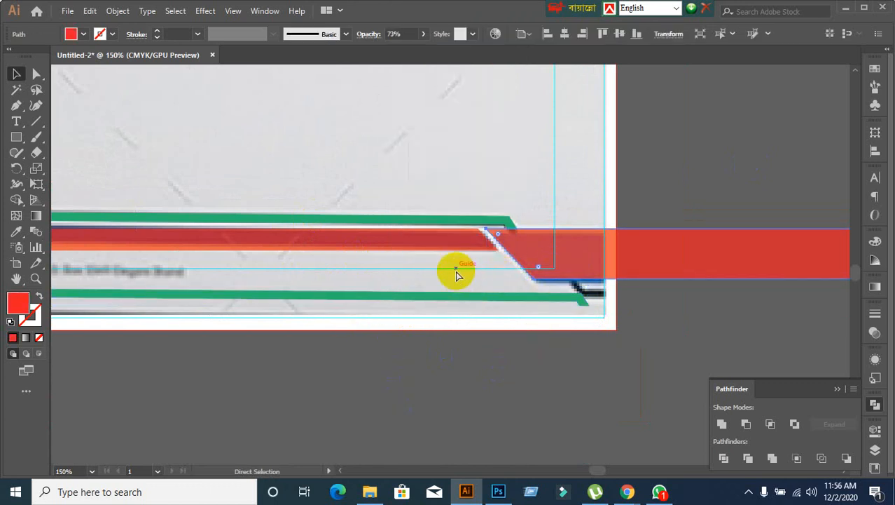
pyautogui.press('Delete')
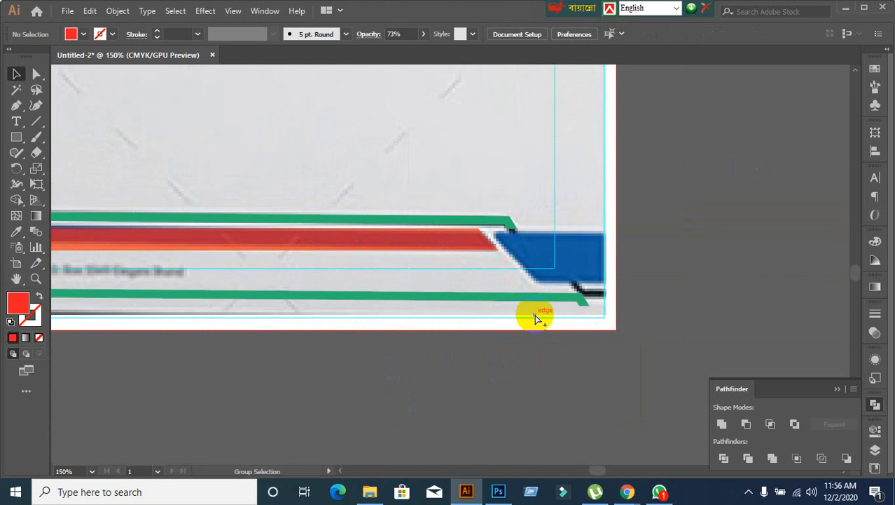
pyautogui.hotkey('ctrl', 'z')
pyautogui.click(518, 377)
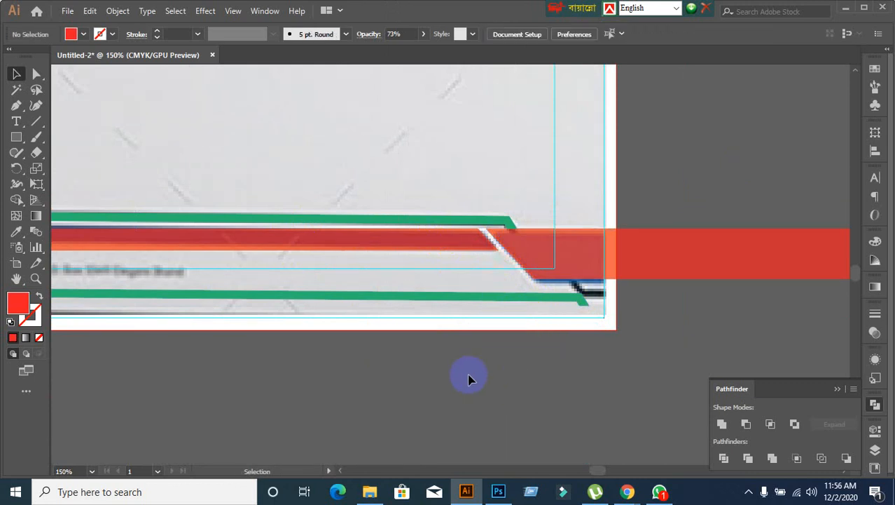
# Step: Reflect the lower copy of the green line across the vertical axis
pyautogui.click(386, 300)
pyautogui.rightClick(386, 298)
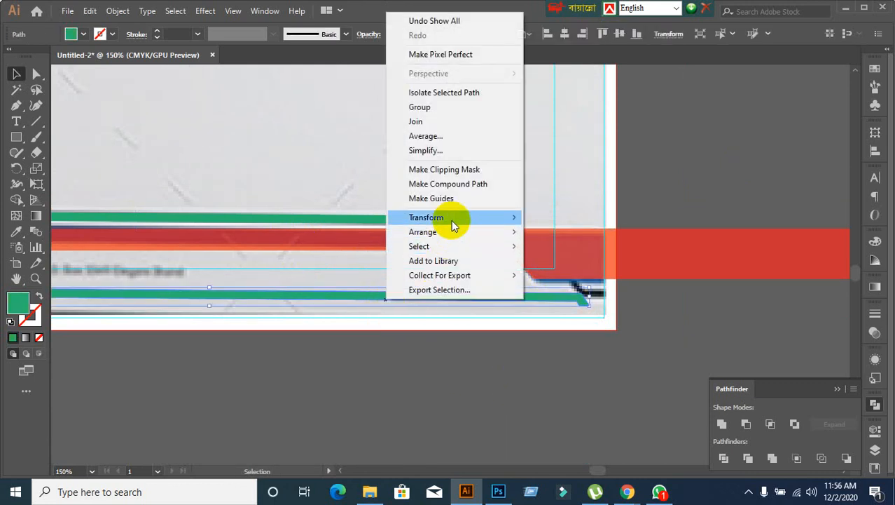
pyautogui.moveTo(452, 220)
pyautogui.click(547, 263)
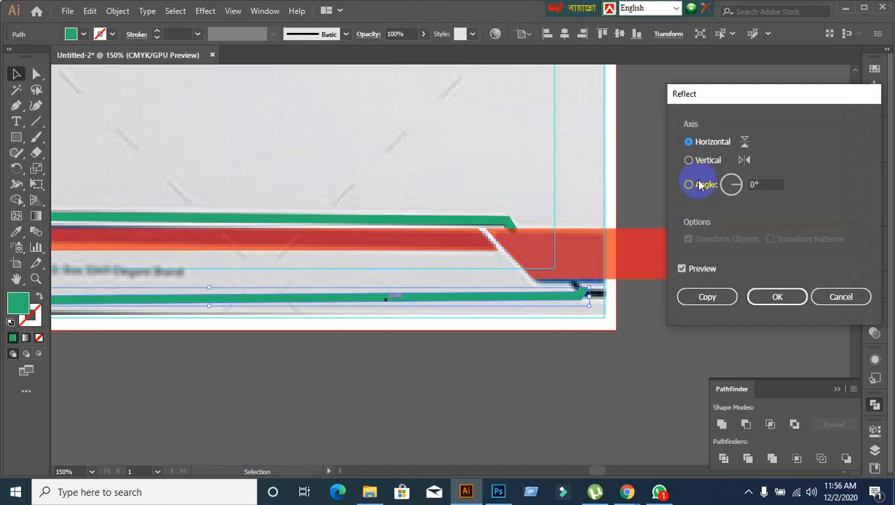
pyautogui.click(688, 161)
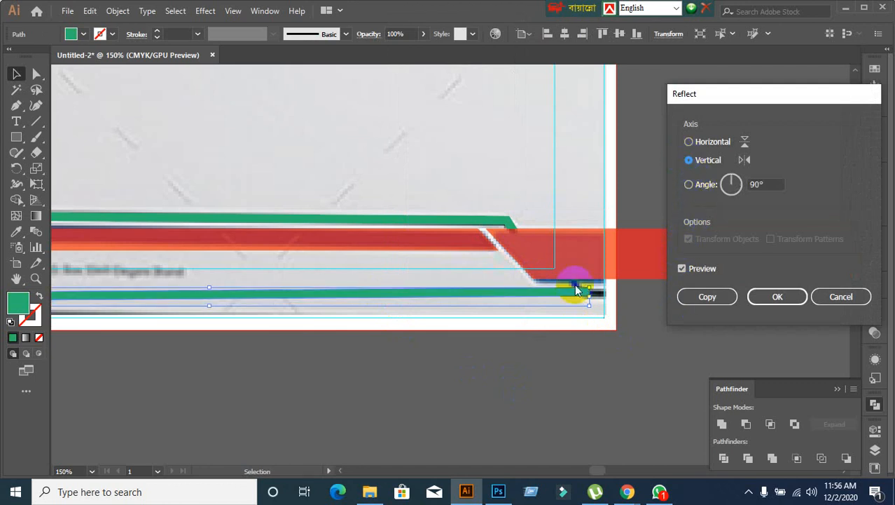
pyautogui.click(348, 295)
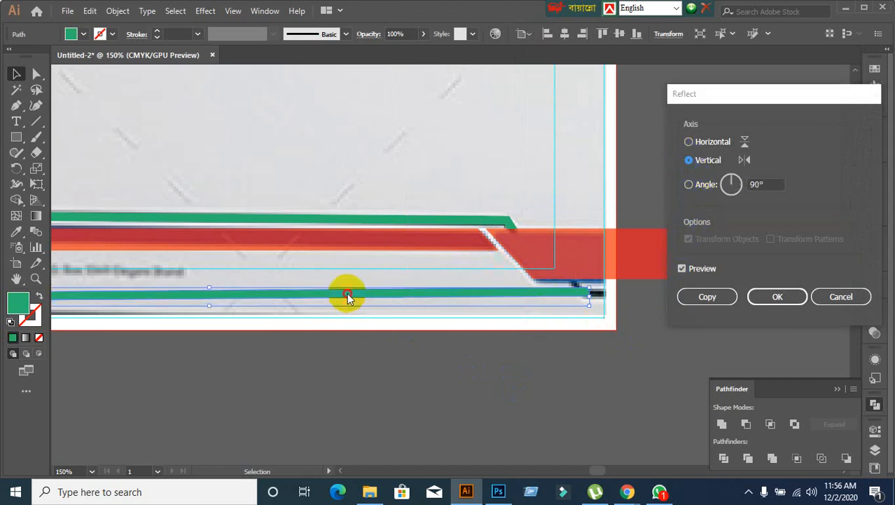
pyautogui.click(771, 298)
# Step: Move the reflected green copy down to the page's lower edge and reflect it across the horizontal axis
pyautogui.moveTo(409, 303); pyautogui.dragTo(352, 320)
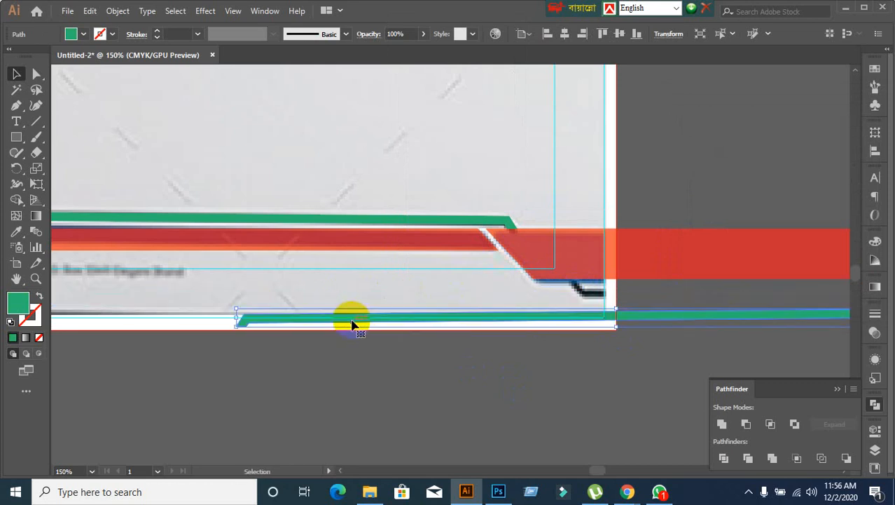
pyautogui.rightClick(352, 318)
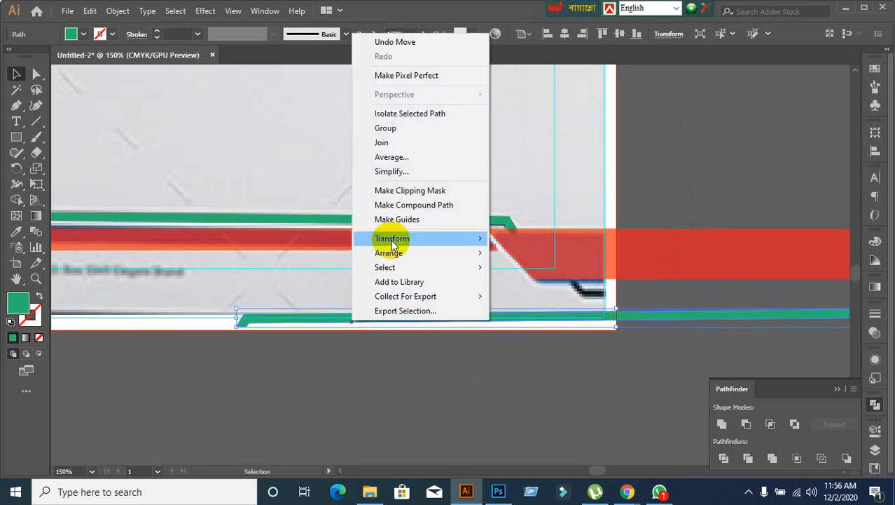
pyautogui.moveTo(391, 238)
pyautogui.click(536, 288)
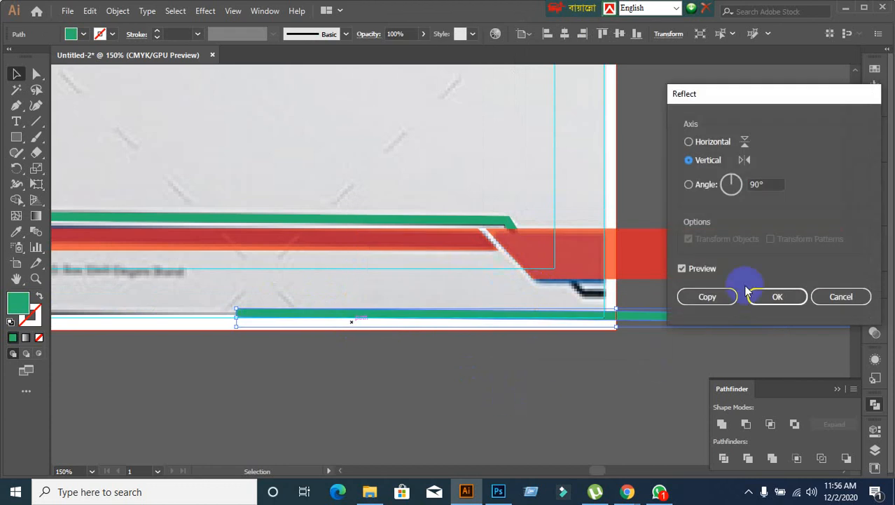
pyautogui.click(692, 144)
pyautogui.click(778, 295)
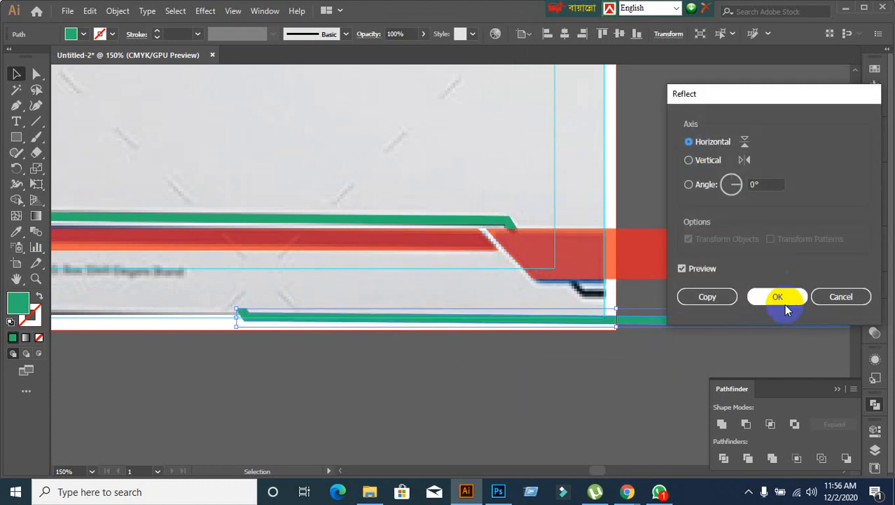
# Step: Place the reflected green line under the slanted red block, over the start of the reference's black outline
pyautogui.moveTo(333, 324); pyautogui.dragTo(666, 295)
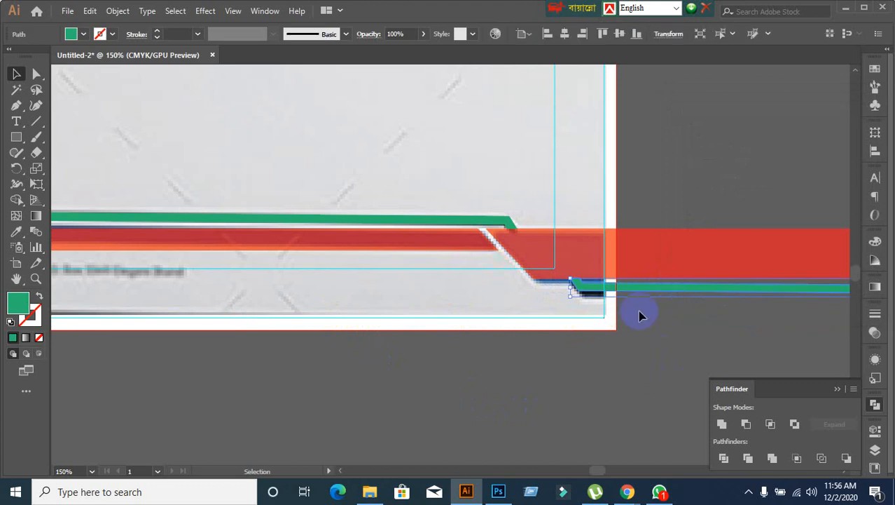
pyautogui.scroll(1, 639, 310)
pyautogui.scroll(1, 633, 310)
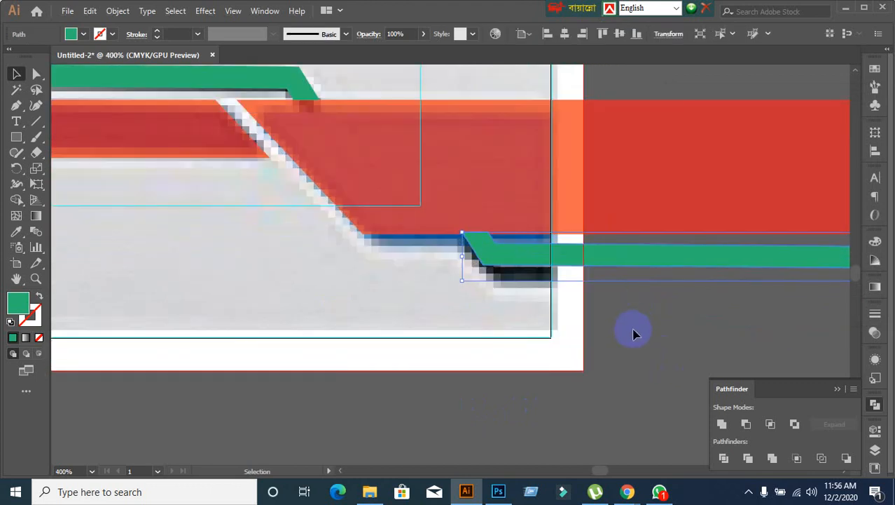
pyautogui.scroll(1, 634, 334)
pyautogui.click(642, 360)
pyautogui.moveTo(504, 292)
pyautogui.mouseDown()
pyautogui.moveTo(492, 304)
pyautogui.moveTo(493, 283)
pyautogui.mouseUp()
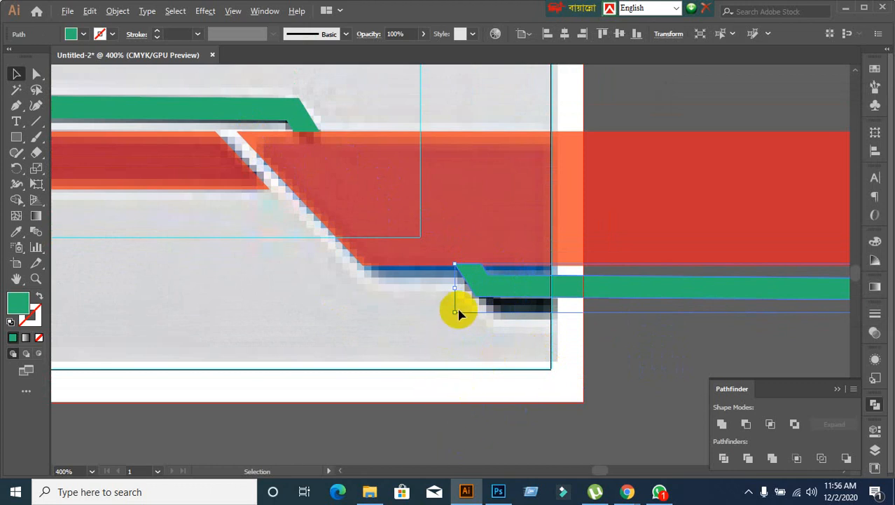
# Step: Fine-tune the lower green line so its top edge meets the slanted red block's lower edge, and deselect it
pyautogui.scroll(4, 455, 310)
pyautogui.moveTo(546, 318); pyautogui.dragTo(550, 282)
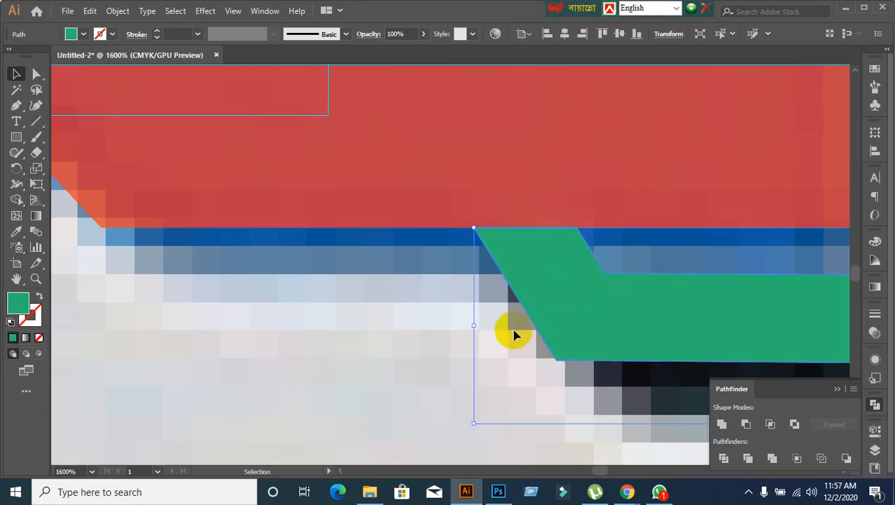
pyautogui.click(432, 213)
pyautogui.click(510, 261)
pyautogui.scroll(-3, 410, 302)
pyautogui.scroll(-6, 412, 302)
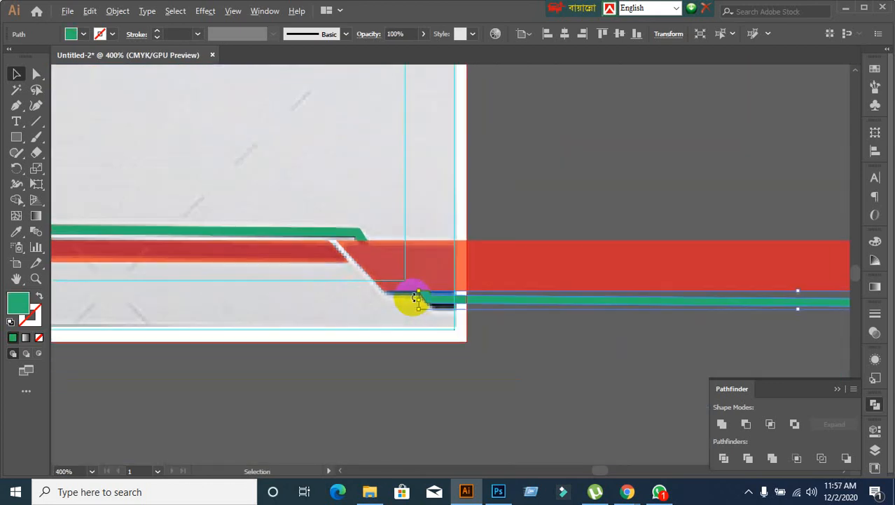
pyautogui.click(573, 195)
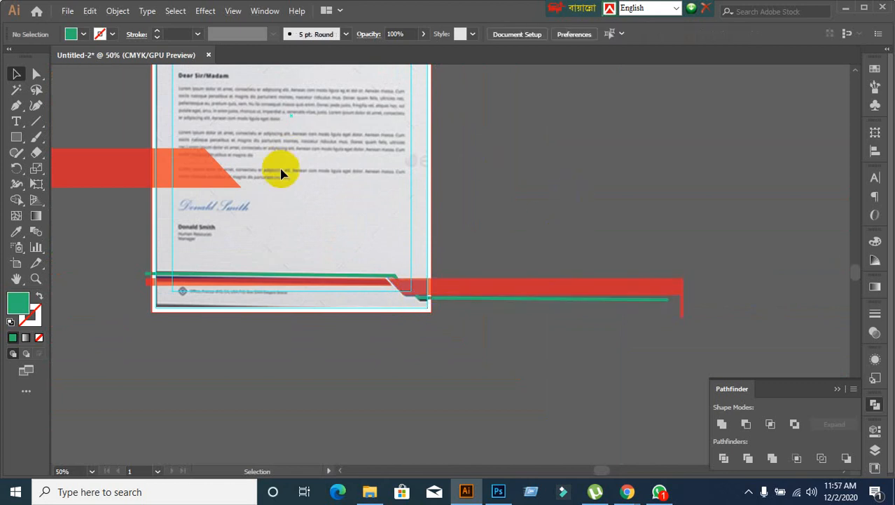
# Step: Examine the letterhead's header where the green outlines cross the red block
pyautogui.scroll(5, 284, 171)
pyautogui.scroll(2, 290, 180)
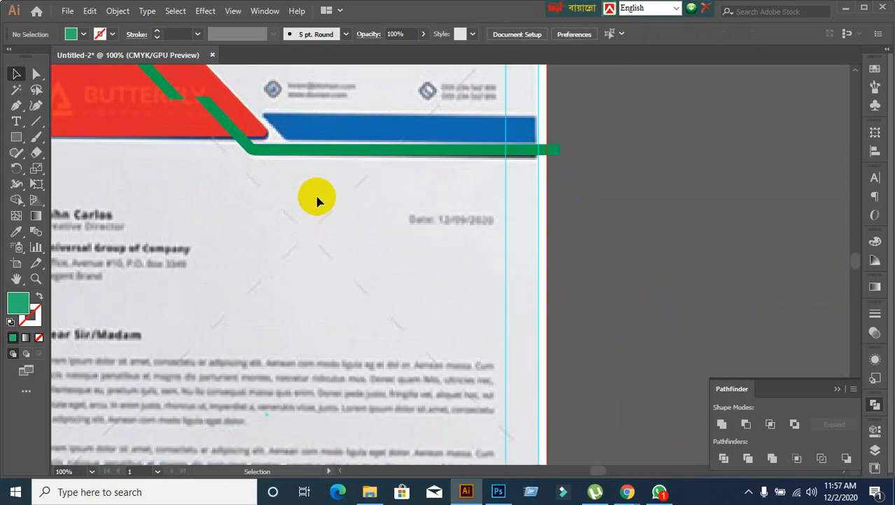
pyautogui.scroll(-2, 312, 196)
pyautogui.hscroll(-3, 308, 224)
pyautogui.scroll(2, 294, 238)
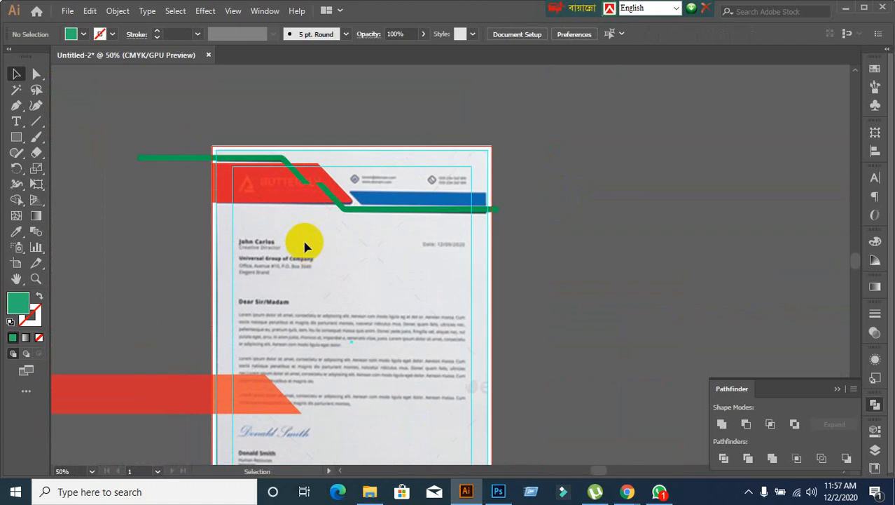
pyautogui.scroll(2, 285, 220)
pyautogui.moveTo(310, 220); pyautogui.dragTo(356, 252)
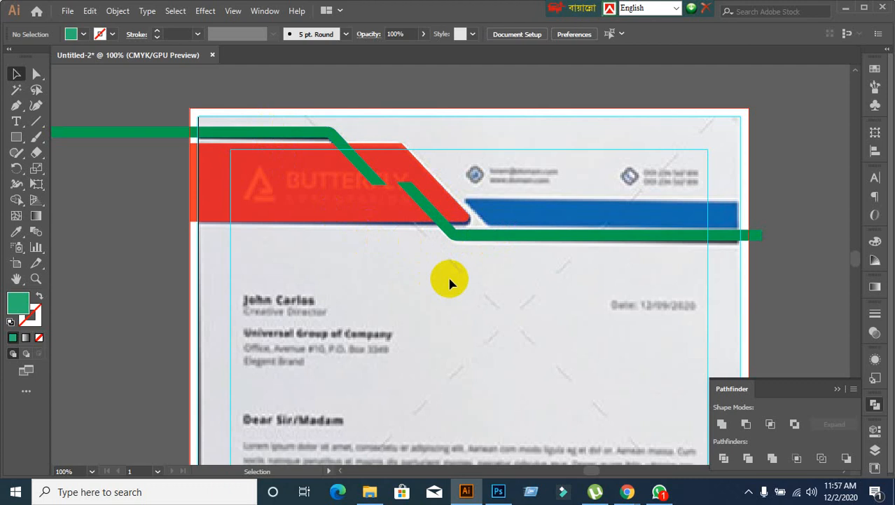
# Step: Duplicate the slanted red bar up beside the header's contact details and move the original off the page's right side
pyautogui.scroll(-2, 382, 274)
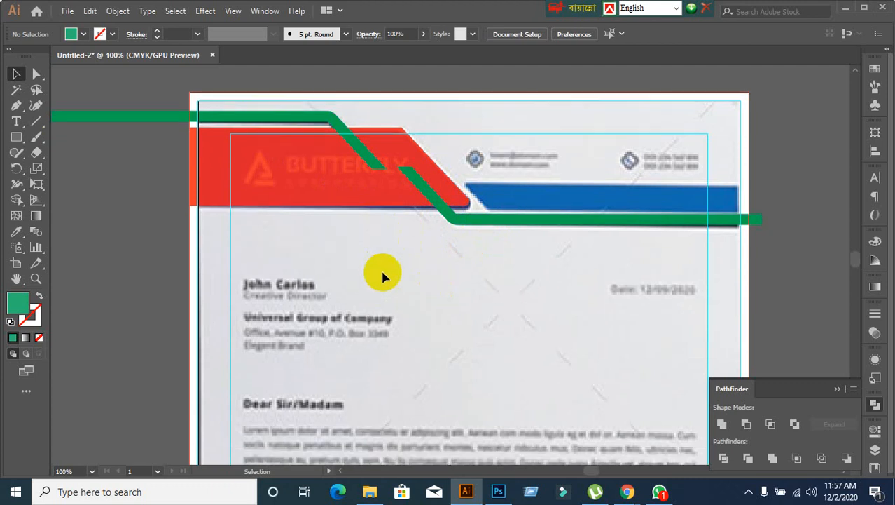
pyautogui.keyDown('alt'); pyautogui.scroll(-3, 386, 274); pyautogui.keyUp('alt')
pyautogui.click(177, 420)
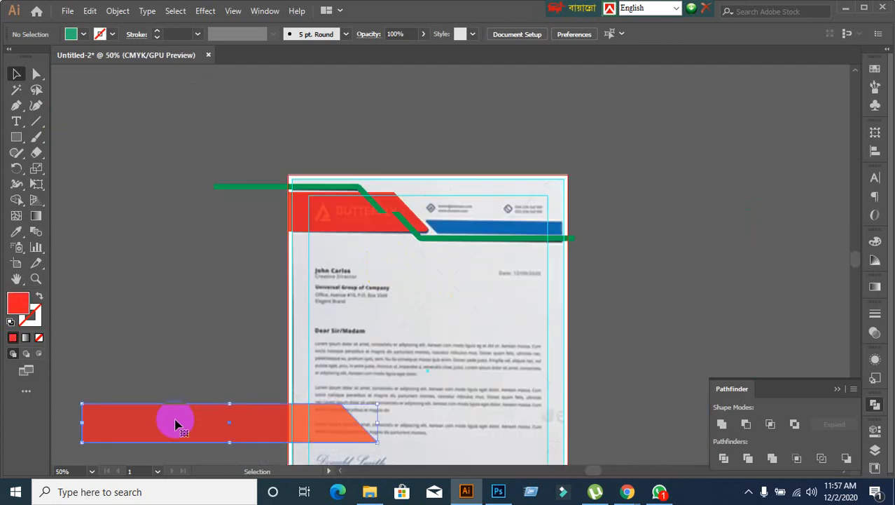
pyautogui.keyDown('alt'); pyautogui.moveTo(178, 421); pyautogui.dragTo(586, 182); pyautogui.keyUp('alt')
pyautogui.moveTo(219, 428); pyautogui.dragTo(813, 338)
pyautogui.click(638, 284)
pyautogui.moveTo(650, 262); pyautogui.dragTo(525, 256)
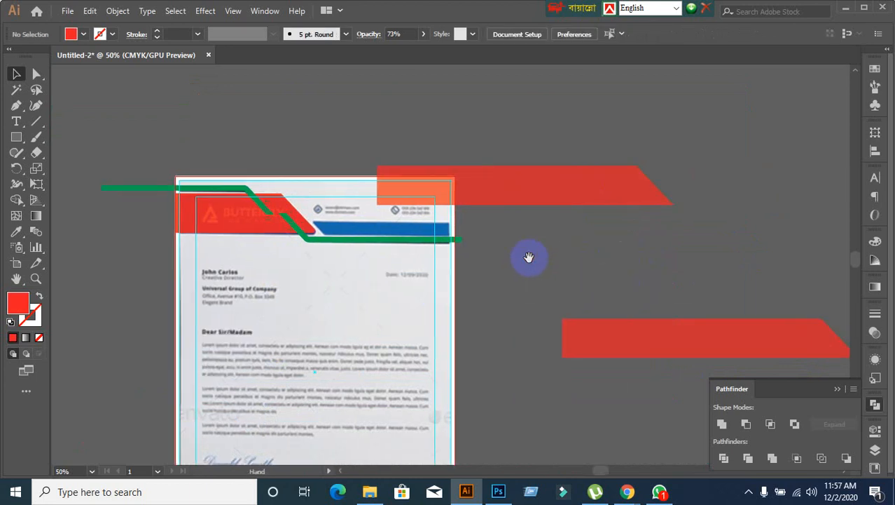
# Step: Move the red bar copy over the header's contact details and reflect it across the vertical axis
pyautogui.scroll(2, 414, 248)
pyautogui.moveTo(372, 256); pyautogui.dragTo(445, 298)
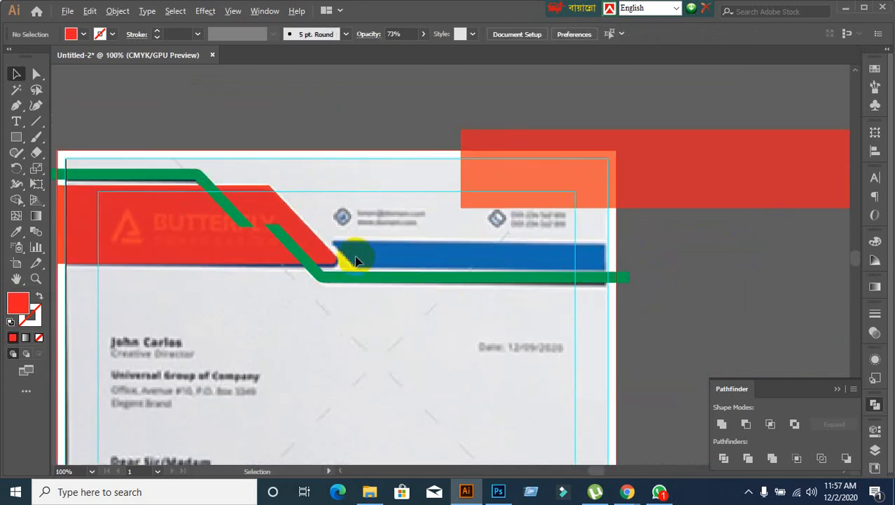
pyautogui.scroll(1, 355, 256)
pyautogui.scroll(-1, 433, 252)
pyautogui.click(561, 182)
pyautogui.moveTo(561, 182); pyautogui.dragTo(476, 196)
pyautogui.rightClick(479, 194)
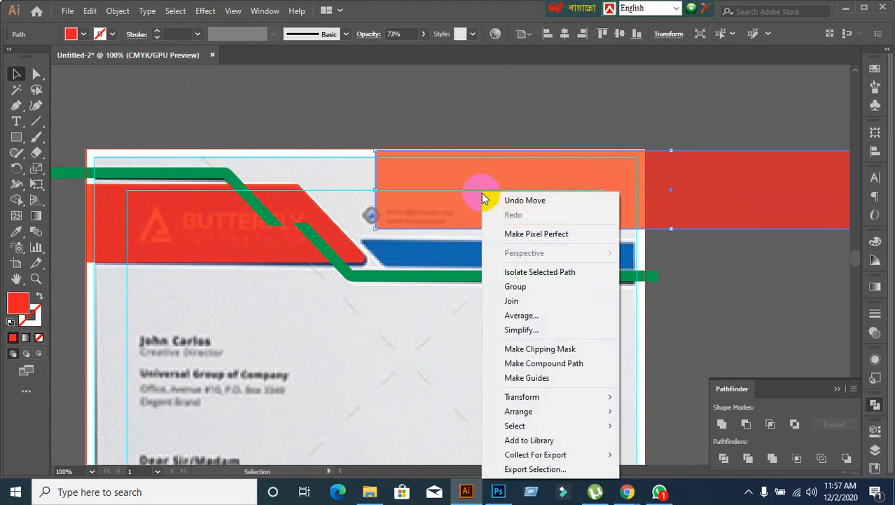
pyautogui.moveTo(543, 398)
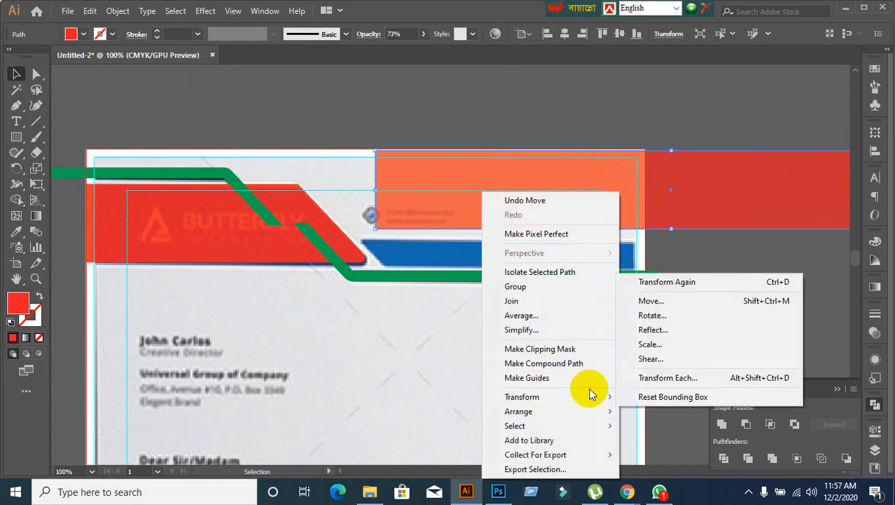
pyautogui.click(650, 331)
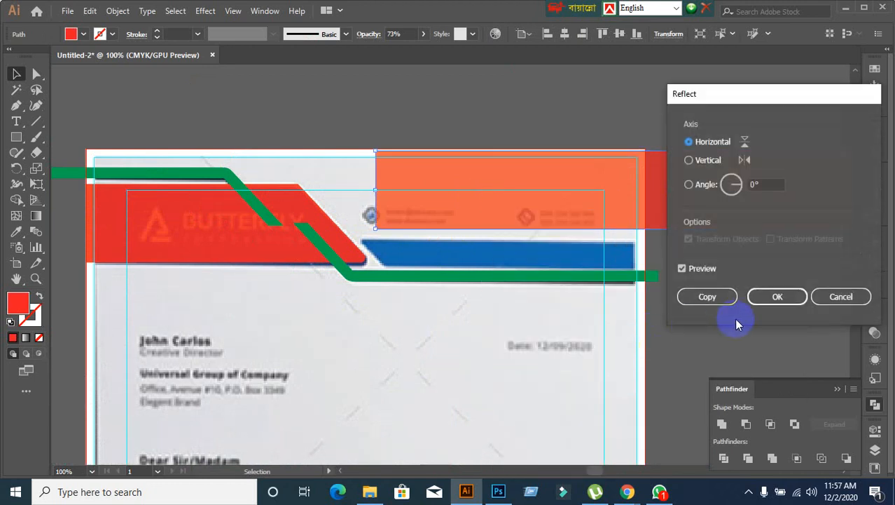
pyautogui.click(699, 162)
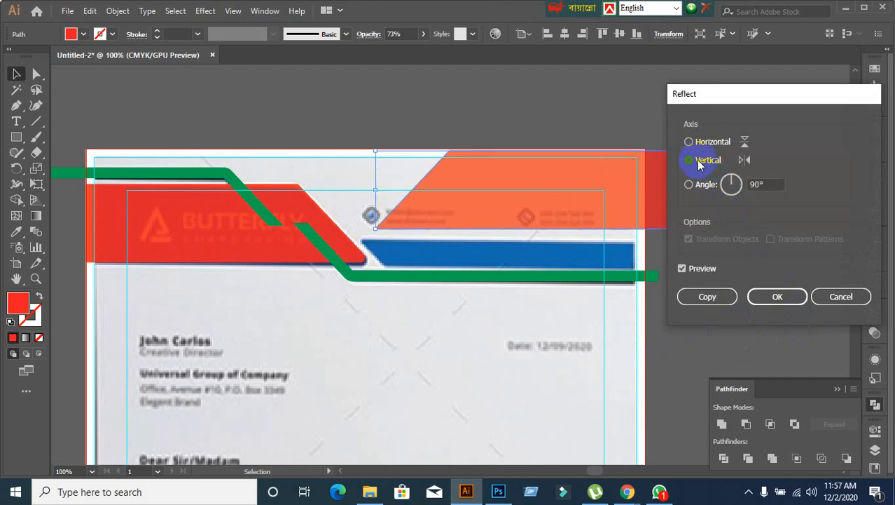
pyautogui.click(772, 294)
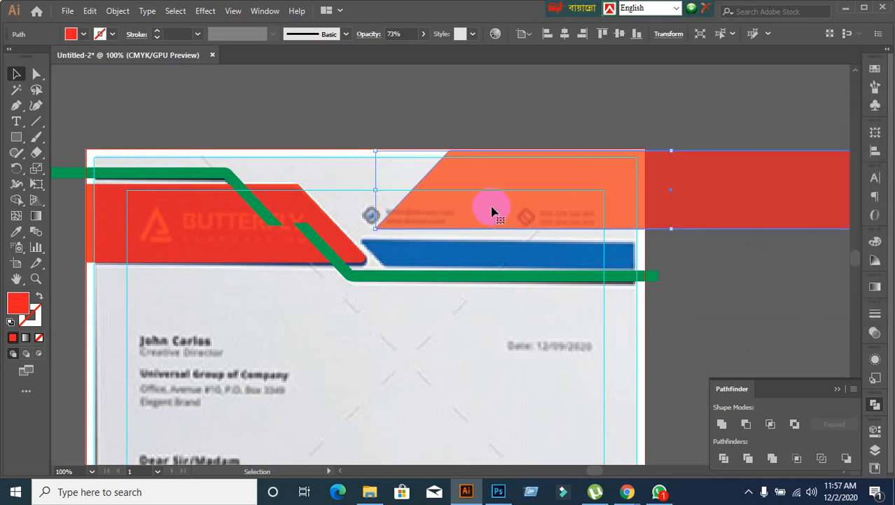
# Step: Reflect the red bar copy across the horizontal axis so its slant runs parallel to the blue bar's end, and deselect it
pyautogui.rightClick(495, 205)
pyautogui.moveTo(536, 403)
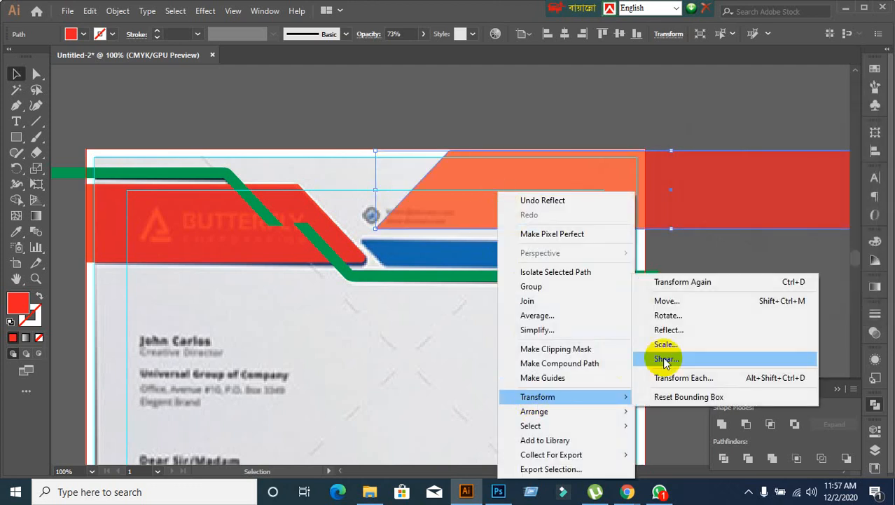
pyautogui.click(690, 328)
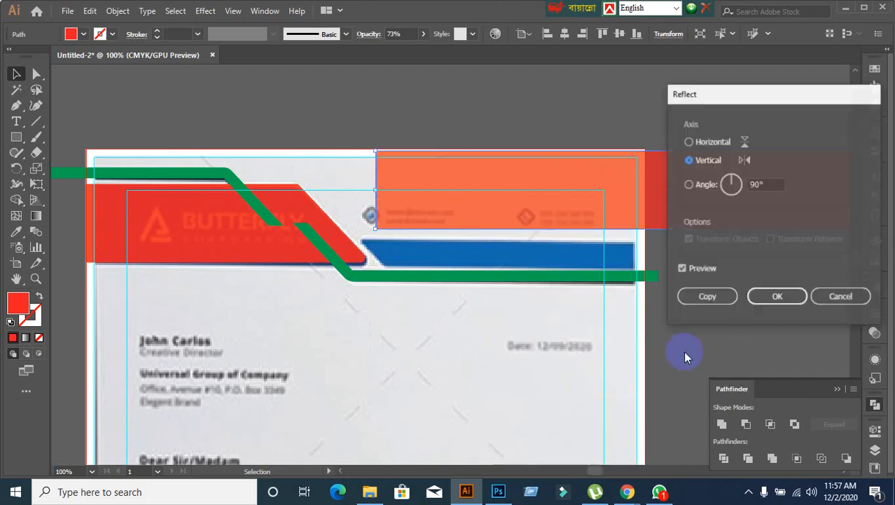
pyautogui.click(705, 146)
pyautogui.click(776, 296)
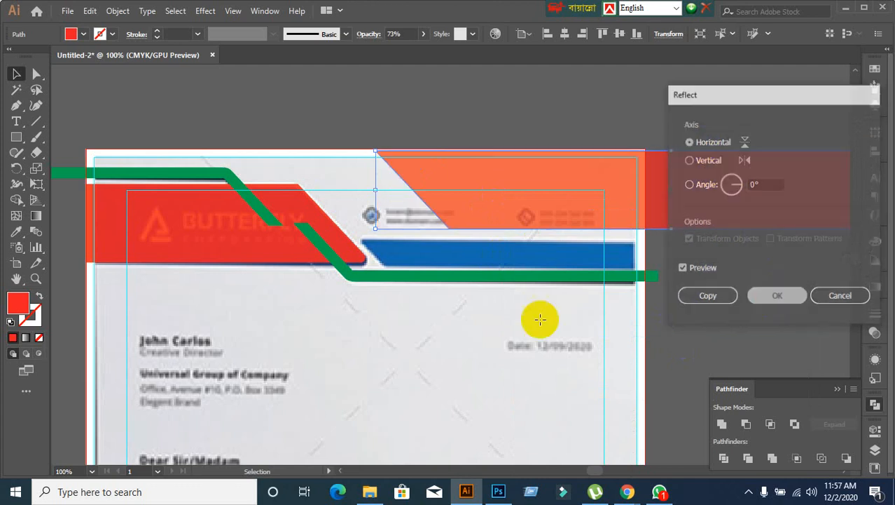
pyautogui.click(440, 320)
# Step: Move the reflected red bar over the reference's blue bar, aligning its upper edge and slanted end with the blue shape
pyautogui.scroll(-1, 440, 320)
pyautogui.hotkey('ctrl', '=')
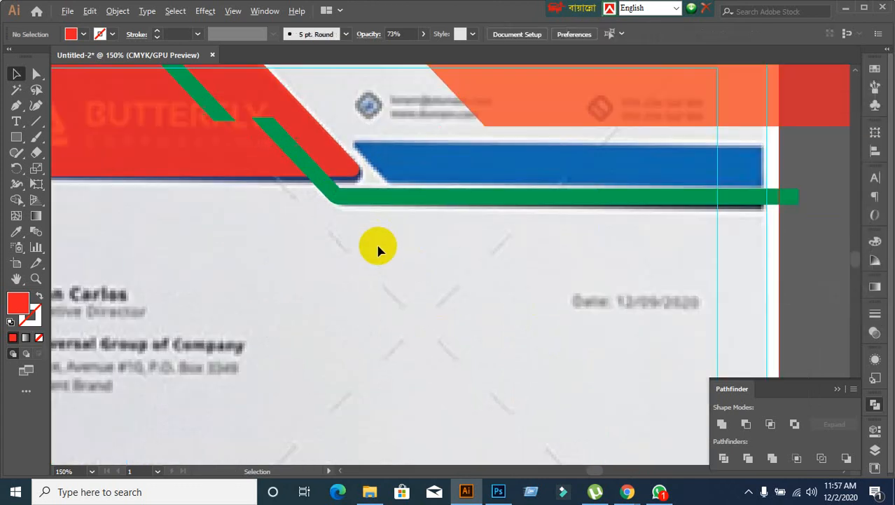
pyautogui.moveTo(516, 120); pyautogui.dragTo(490, 208)
pyautogui.click(490, 202)
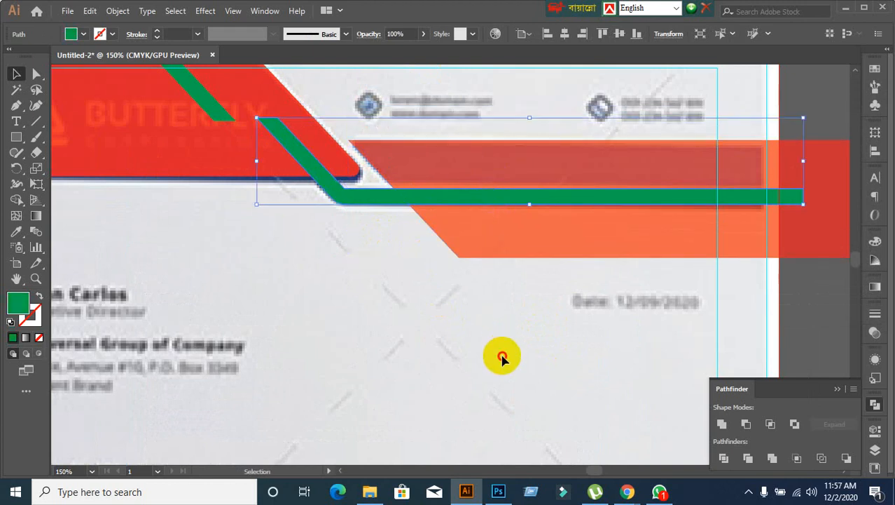
pyautogui.moveTo(480, 243); pyautogui.dragTo(499, 244)
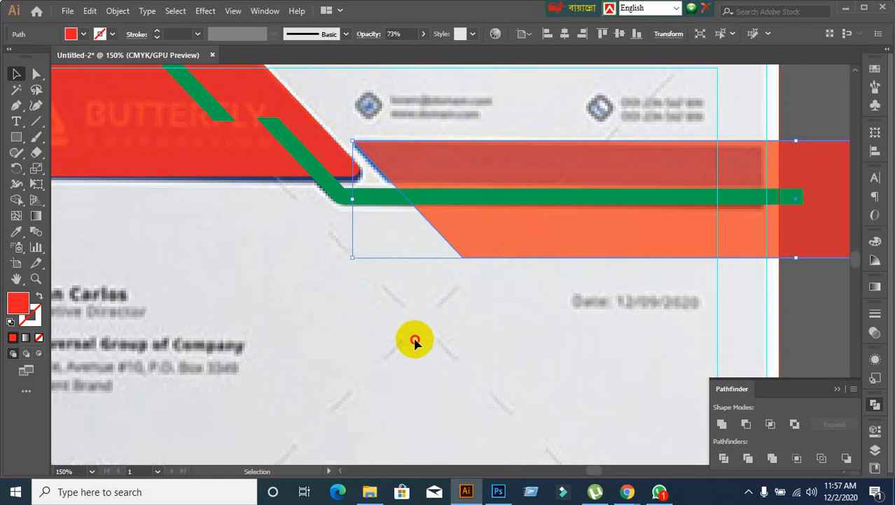
pyautogui.click(429, 345)
# Step: Duplicate the red bar diagonally down and to the left so the copy's upper edge meets the blue bar's lower edge
pyautogui.scroll(-1, 431, 343)
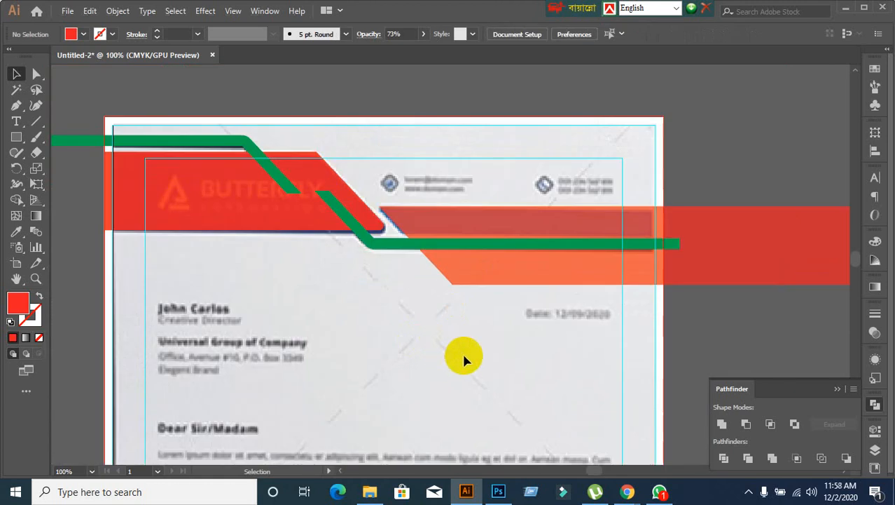
pyautogui.moveTo(464, 359); pyautogui.dragTo(372, 322)
pyautogui.click(420, 241)
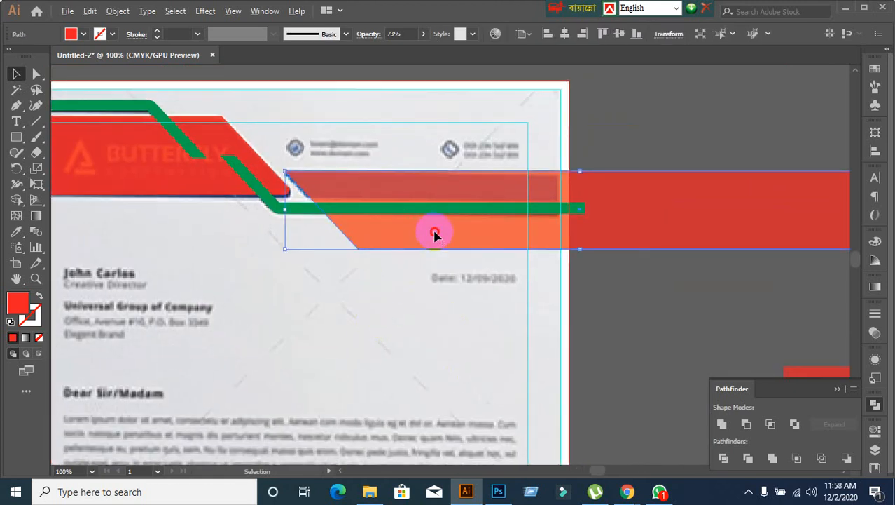
pyautogui.moveTo(435, 235); pyautogui.dragTo(394, 259)
pyautogui.click(410, 349)
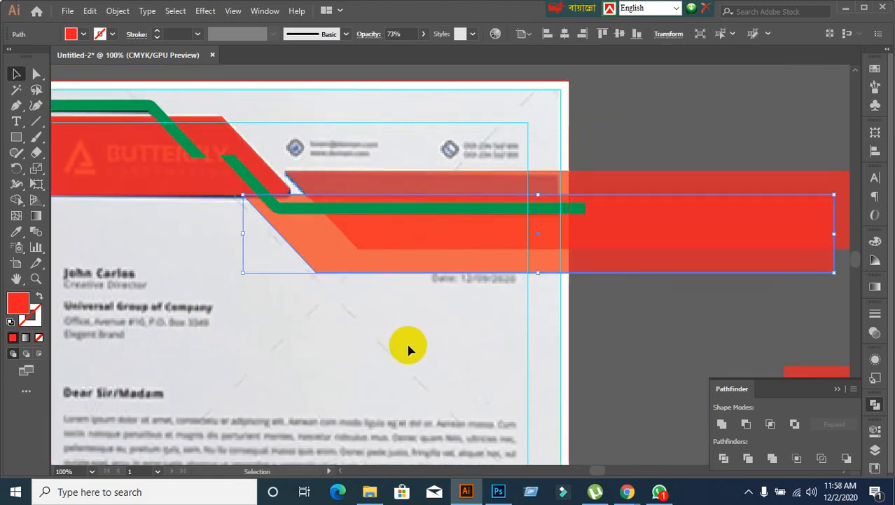
# Step: Subtract the lower red copy from the upper red bar with Minus Front to trim it to the blue bar's height
pyautogui.click(372, 275)
pyautogui.keyDown('shift'); pyautogui.click(695, 186); pyautogui.keyUp('shift')
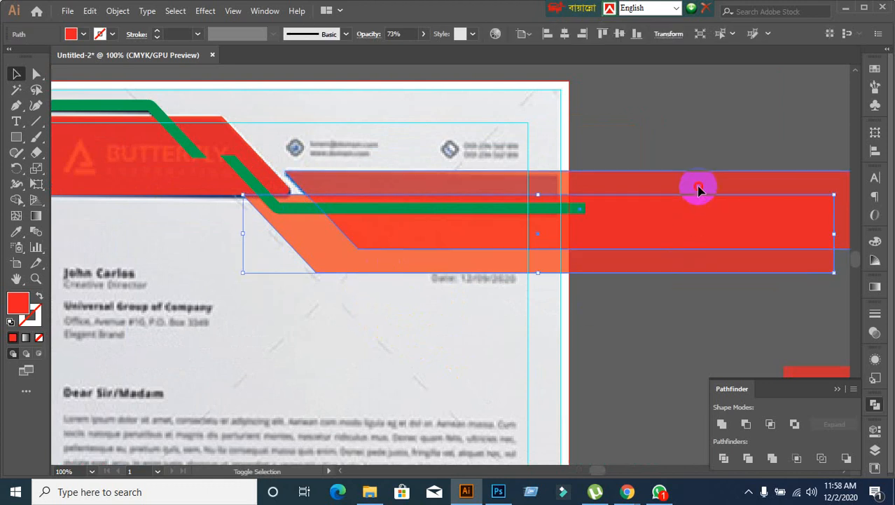
pyautogui.keyDown('alt'); pyautogui.click(746, 424); pyautogui.keyUp('alt')
pyautogui.click(824, 429)
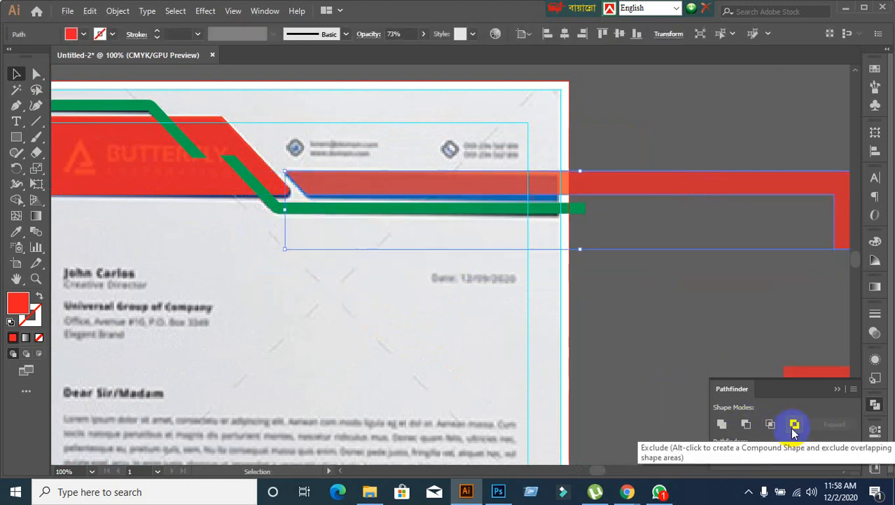
pyautogui.click(601, 351)
# Step: Delete the green outline that runs above the header's red block
pyautogui.scroll(-1, 484, 339)
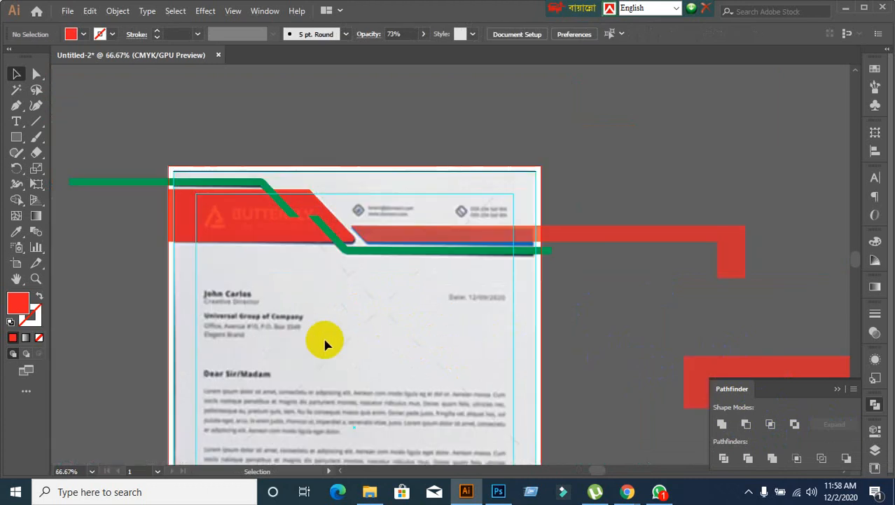
pyautogui.click(108, 188)
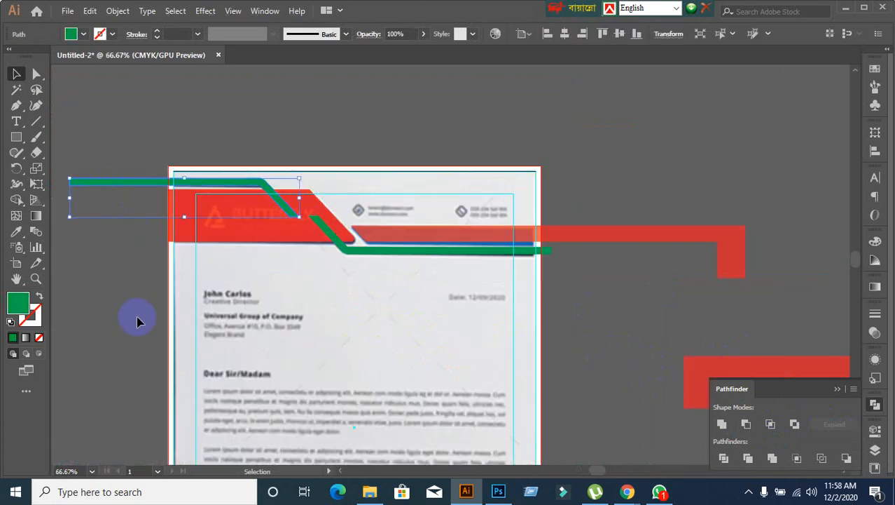
pyautogui.press('Delete')
# Step: Select the remaining green outline where it crosses the lower edge of the header's red block
pyautogui.scroll(3, 235, 306)
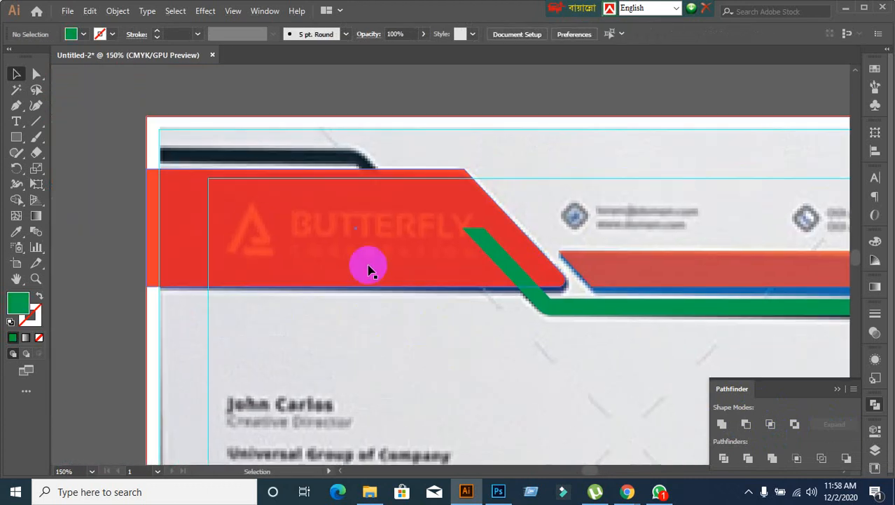
pyautogui.click(369, 269)
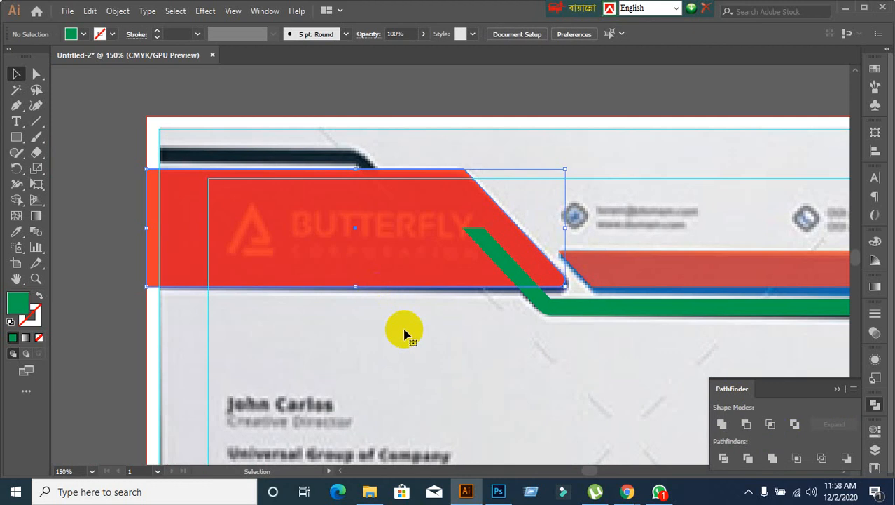
pyautogui.click(507, 353)
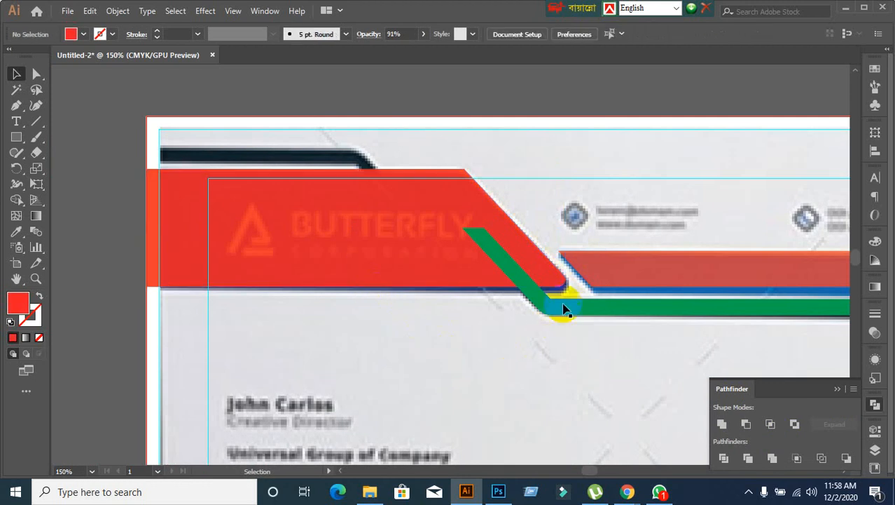
pyautogui.scroll(2, 557, 353)
pyautogui.scroll(4, 431, 342)
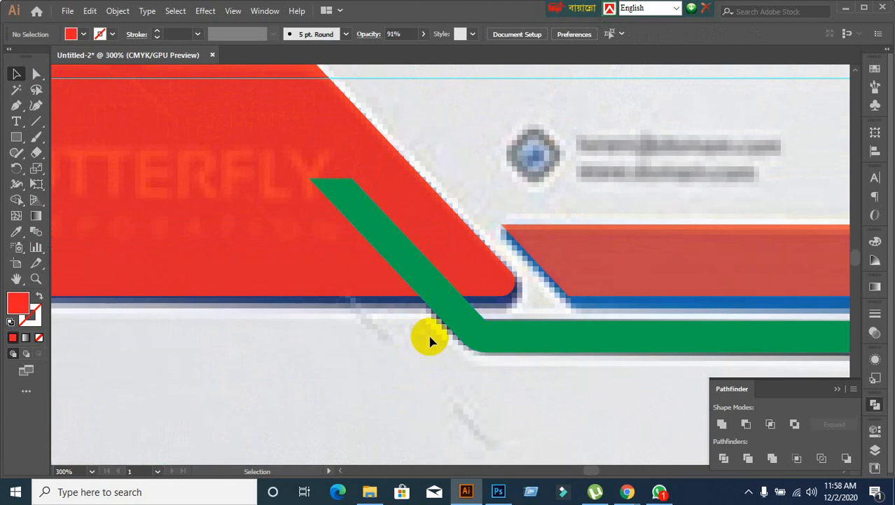
pyautogui.click(457, 302)
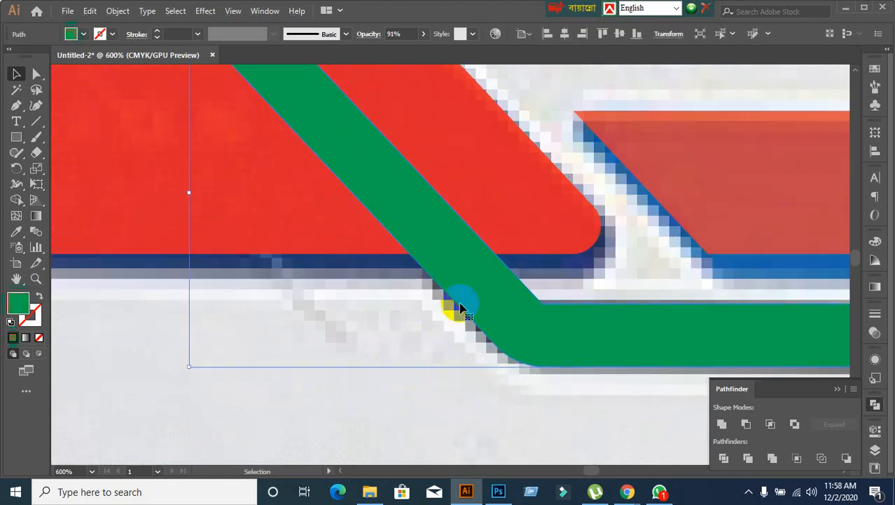
# Step: Draw a horizontal line along the lower edge of the red header shape, crossing the diagonal part of the green band
pyautogui.click(342, 388)
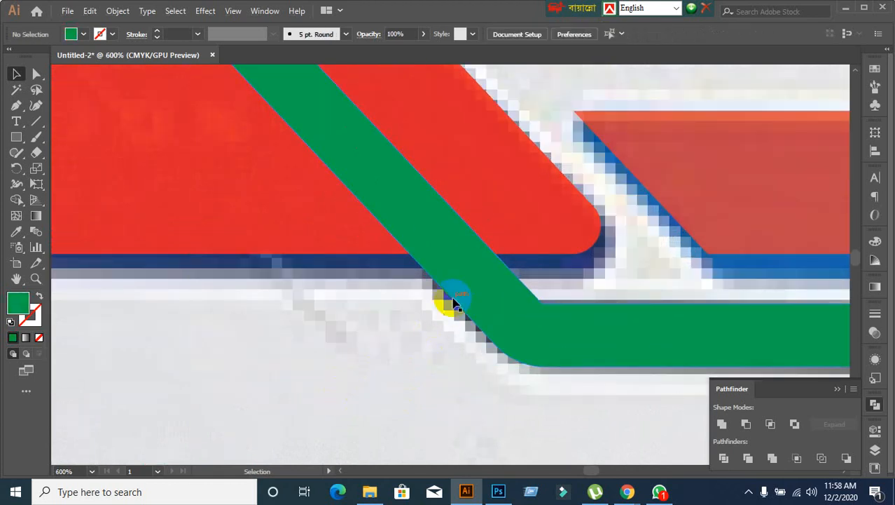
pyautogui.click(464, 288)
pyautogui.click(326, 399)
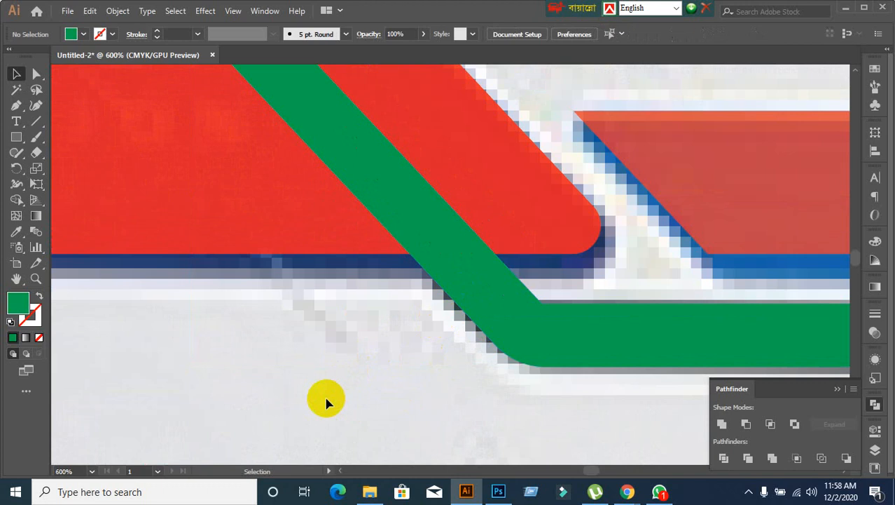
pyautogui.click(36, 120)
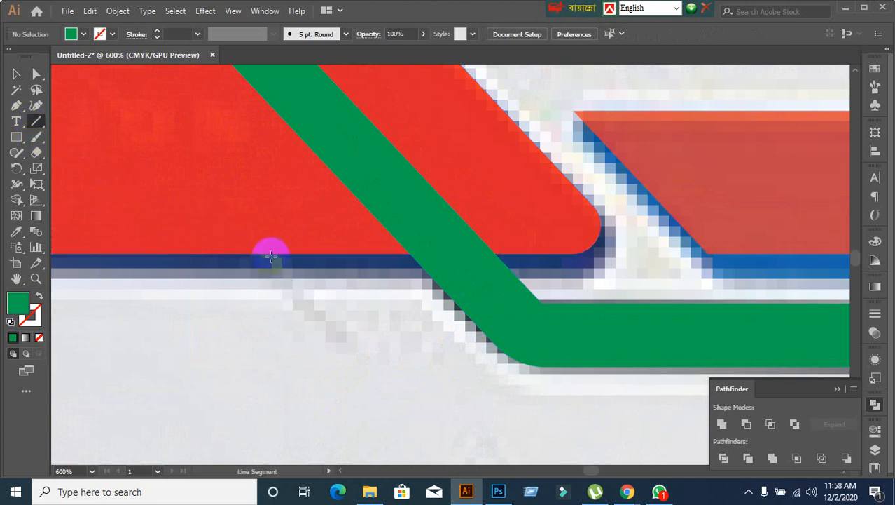
pyautogui.moveTo(272, 254); pyautogui.dragTo(592, 254)
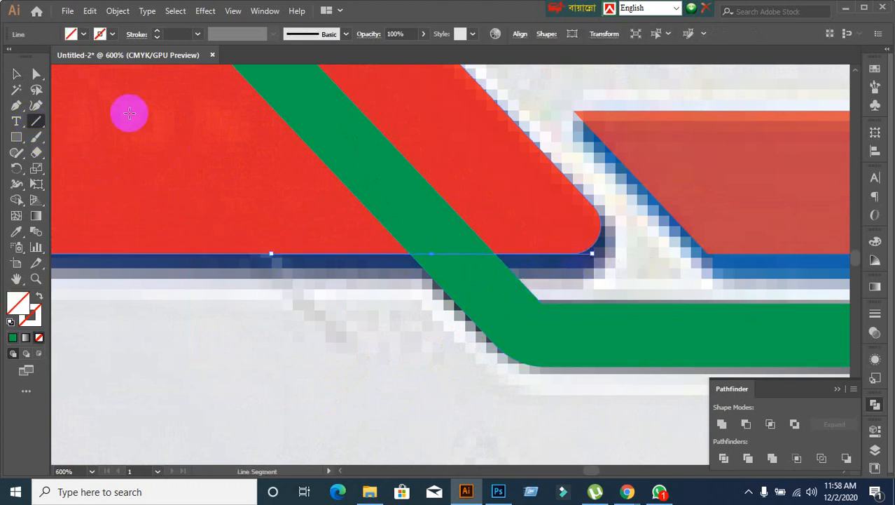
# Step: Split the green band at the line and delete the part overlapping the red header shape
pyautogui.click(16, 73)
pyautogui.click(576, 341)
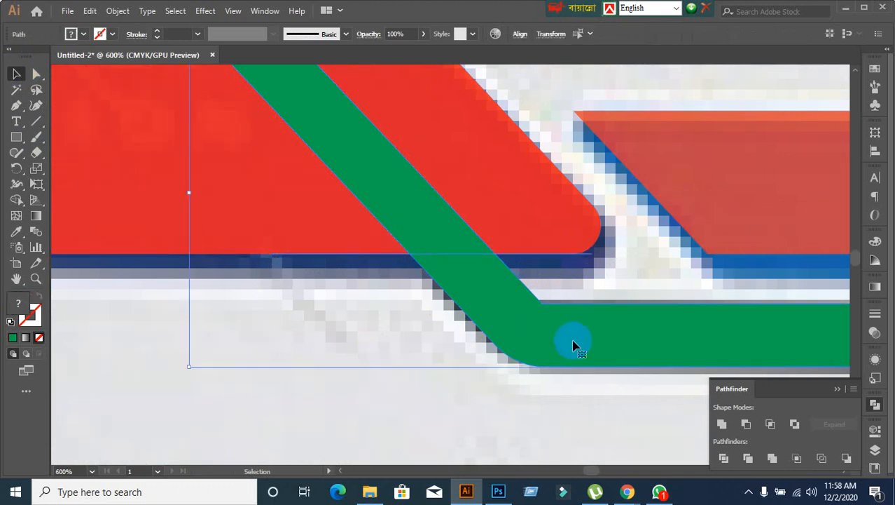
pyautogui.rightClick(535, 347)
pyautogui.click(580, 226)
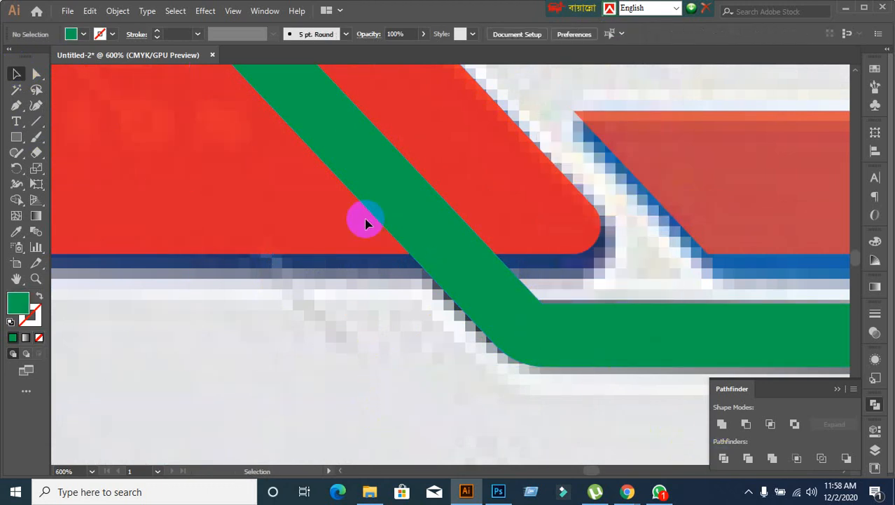
pyautogui.click(377, 247)
pyautogui.press('Delete')
# Step: Place a copy of the trimmed green band over the header's upper-left strip and reflect it across the horizontal axis
pyautogui.scroll(-6, 400, 252)
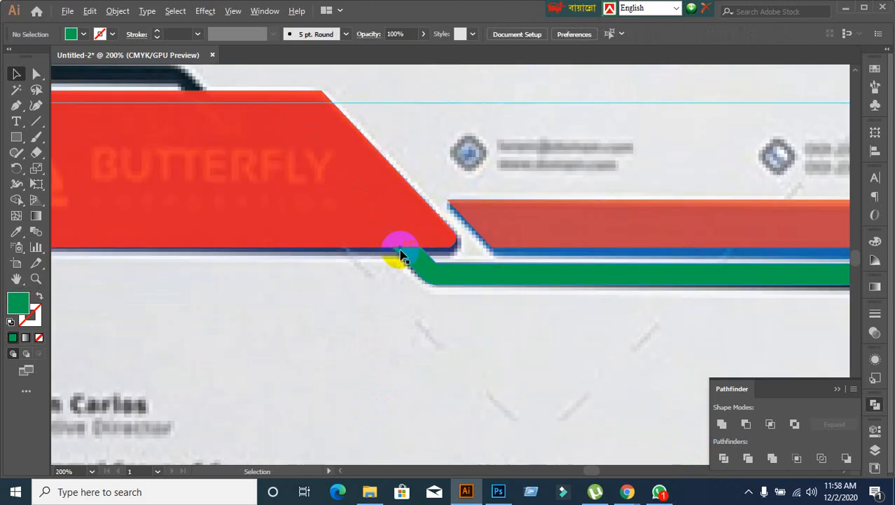
pyautogui.scroll(1, 371, 335)
pyautogui.moveTo(350, 316); pyautogui.dragTo(455, 354)
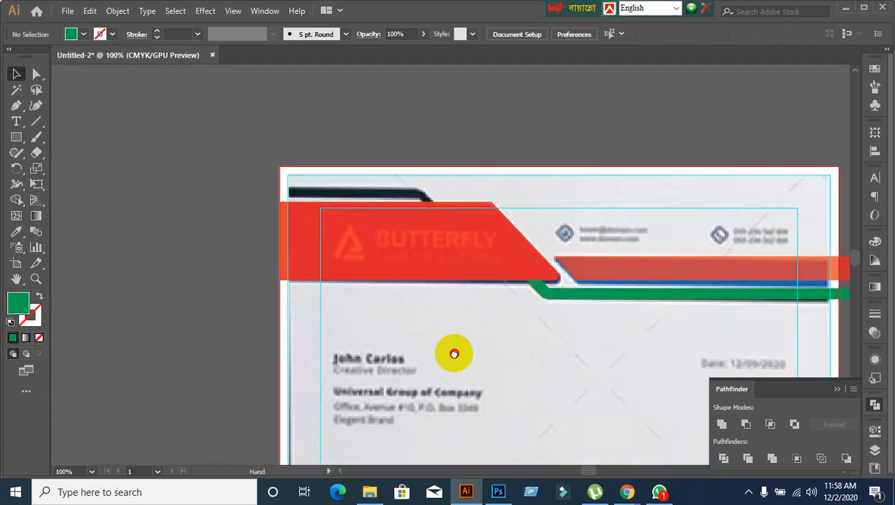
pyautogui.click(599, 297)
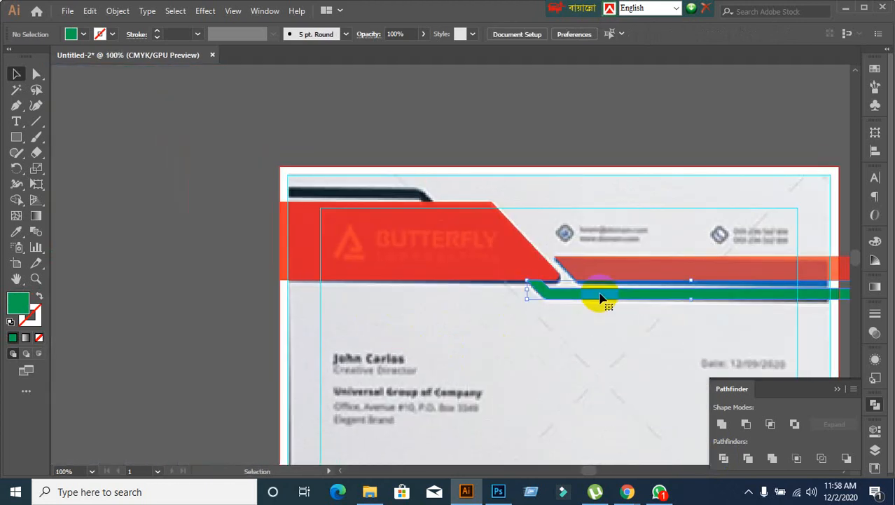
pyautogui.moveTo(599, 298); pyautogui.dragTo(239, 210)
pyautogui.rightClick(241, 210)
pyautogui.moveTo(288, 396)
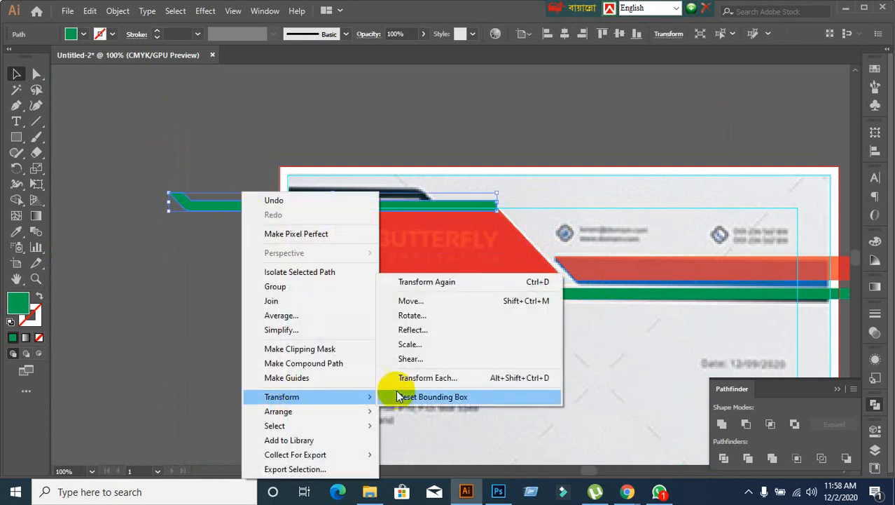
pyautogui.click(417, 330)
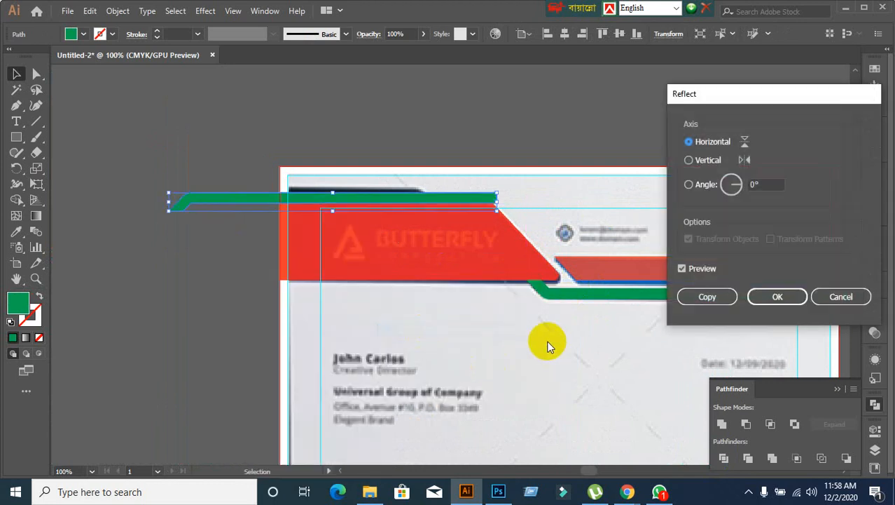
pyautogui.click(790, 297)
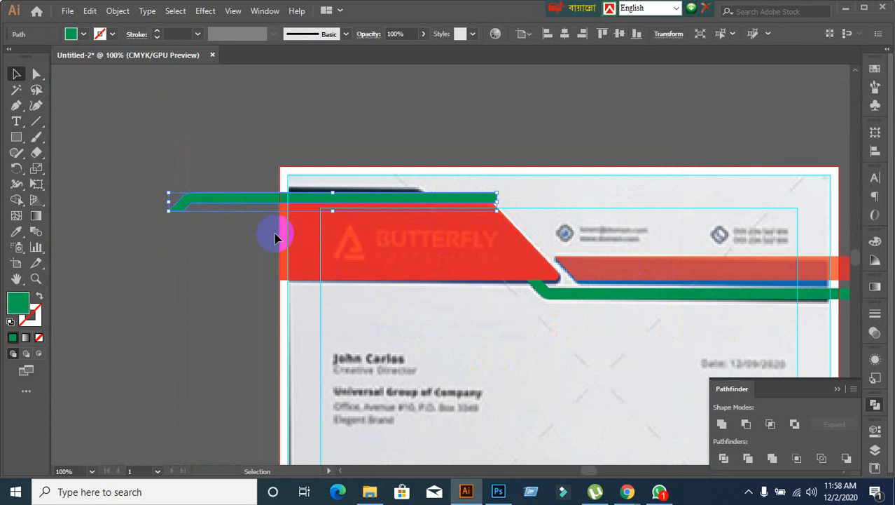
# Step: Reflect the copied green band across the vertical axis
pyautogui.rightClick(248, 203)
pyautogui.moveTo(290, 396)
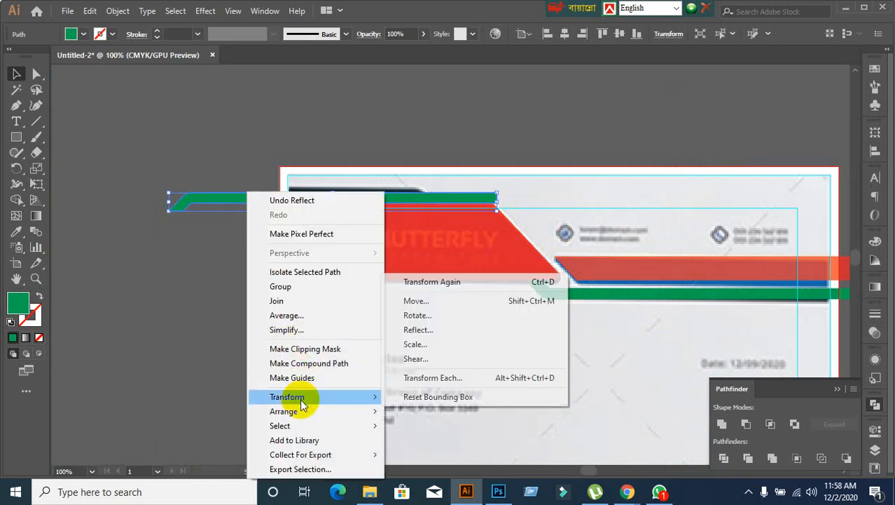
pyautogui.click(429, 333)
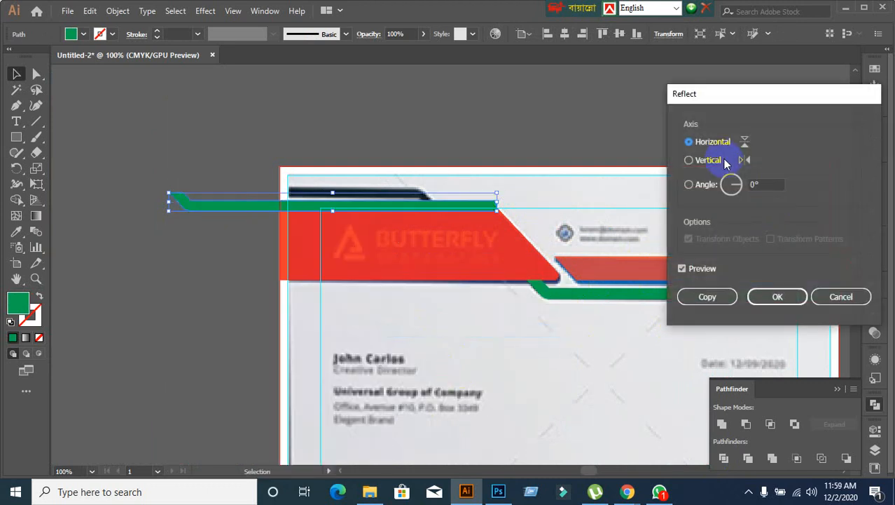
pyautogui.click(722, 163)
pyautogui.click(796, 295)
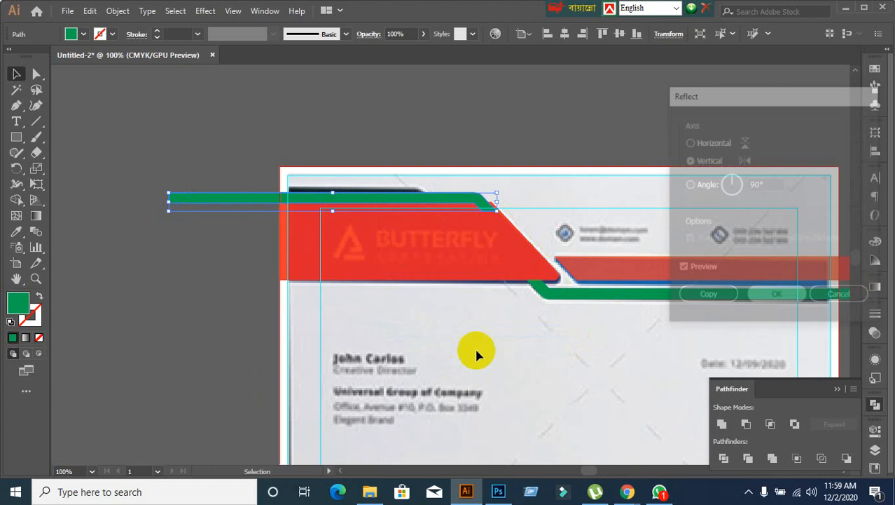
# Step: Move the mirrored green band over the dark strip so its slanted end meets the red header shape's upper edge
pyautogui.click(343, 198)
pyautogui.click(294, 204)
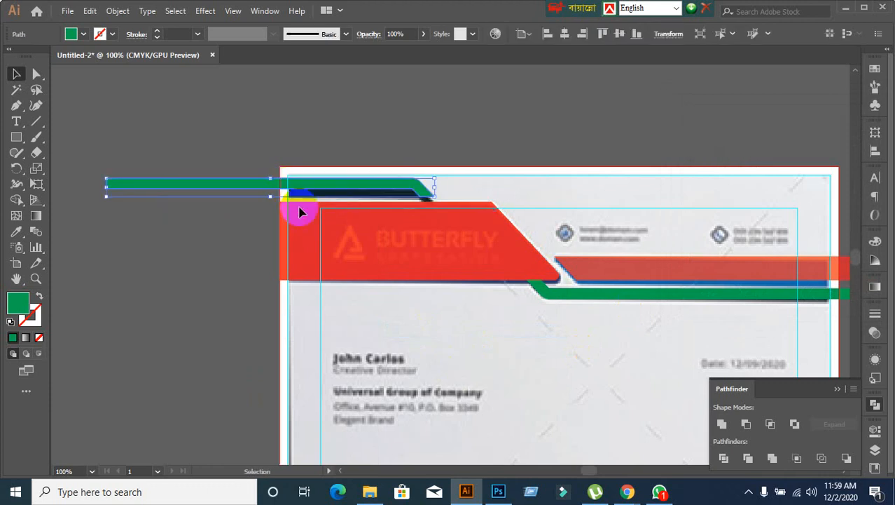
pyautogui.scroll(1, 365, 218)
pyautogui.scroll(1, 365, 218)
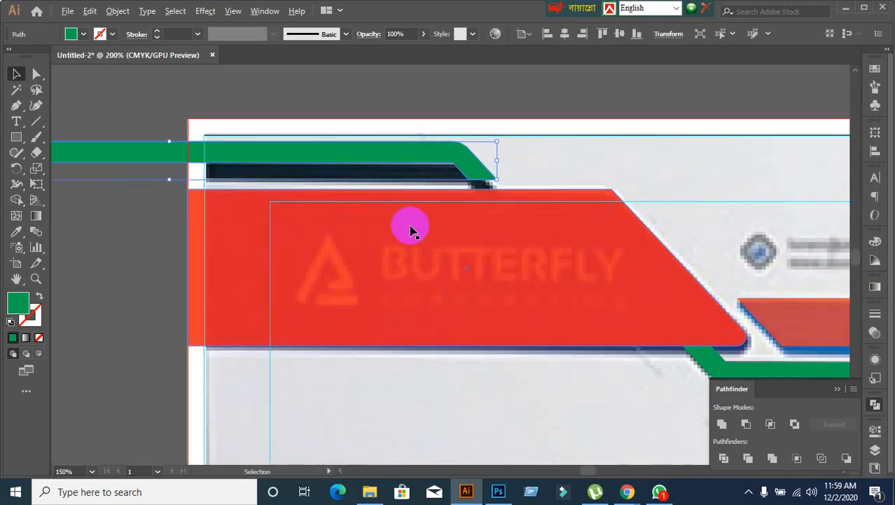
pyautogui.moveTo(476, 168); pyautogui.dragTo(480, 190)
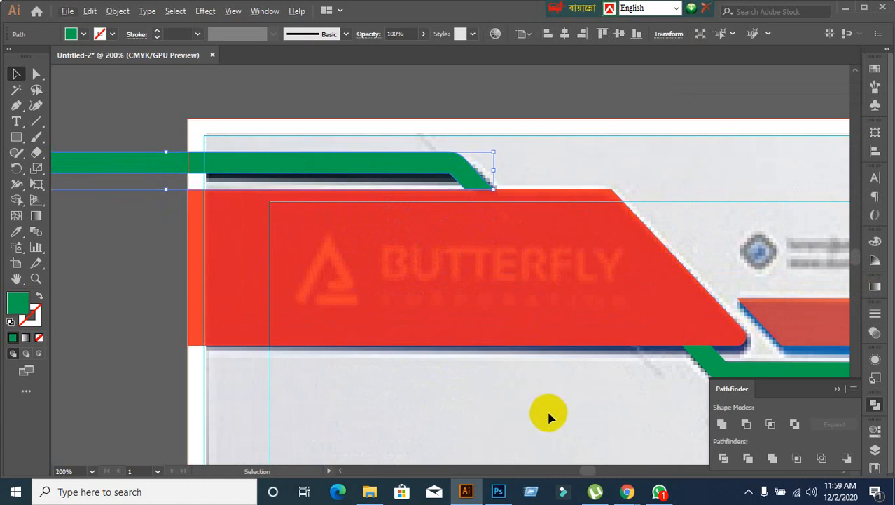
pyautogui.click(495, 397)
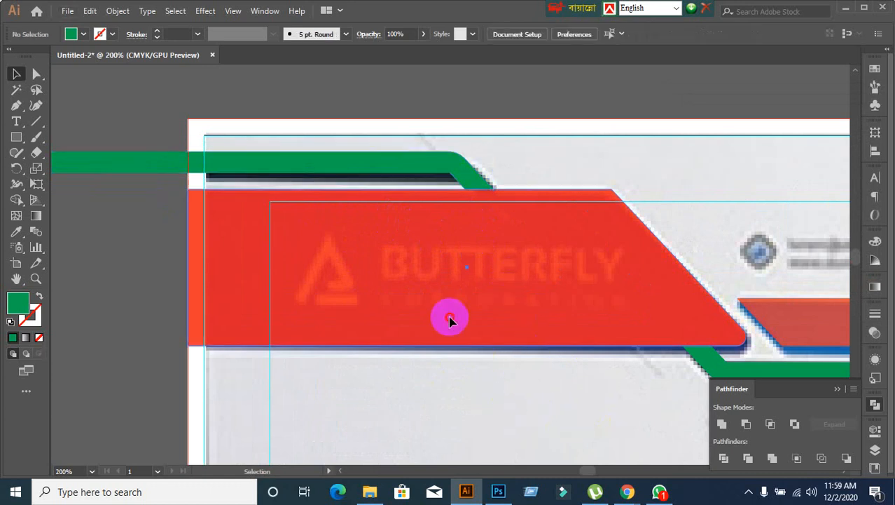
pyautogui.click(450, 317)
pyautogui.hotkey('ctrl', '2')
pyautogui.click(409, 154)
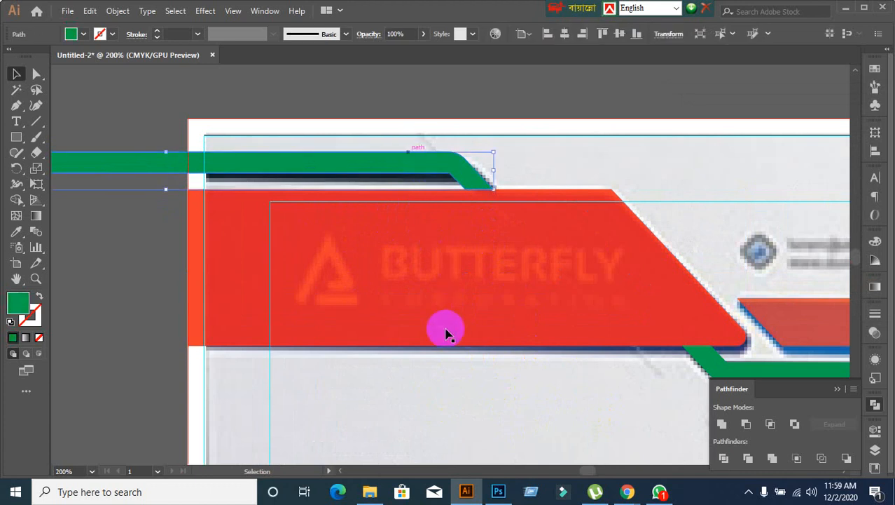
pyautogui.click(456, 382)
# Step: Examine how the traced red and green shapes align with the letterhead's header and footer
pyautogui.scroll(-4, 455, 379)
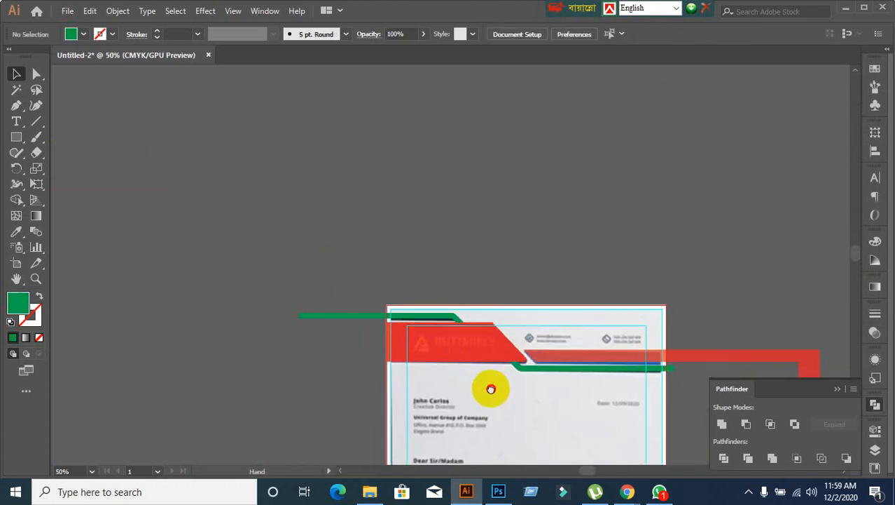
pyautogui.scroll(-5, 484, 337)
pyautogui.scroll(1, 607, 442)
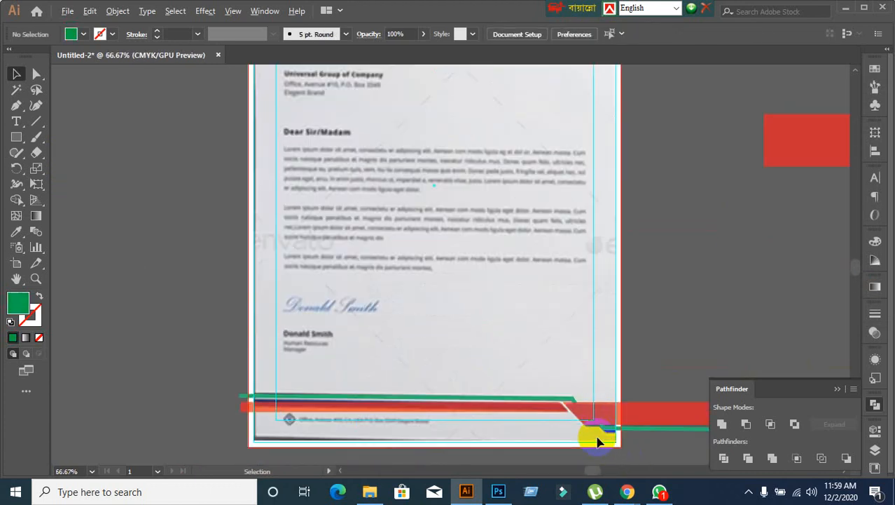
pyautogui.scroll(-1, 399, 160)
pyautogui.moveTo(385, 132); pyautogui.dragTo(423, 259)
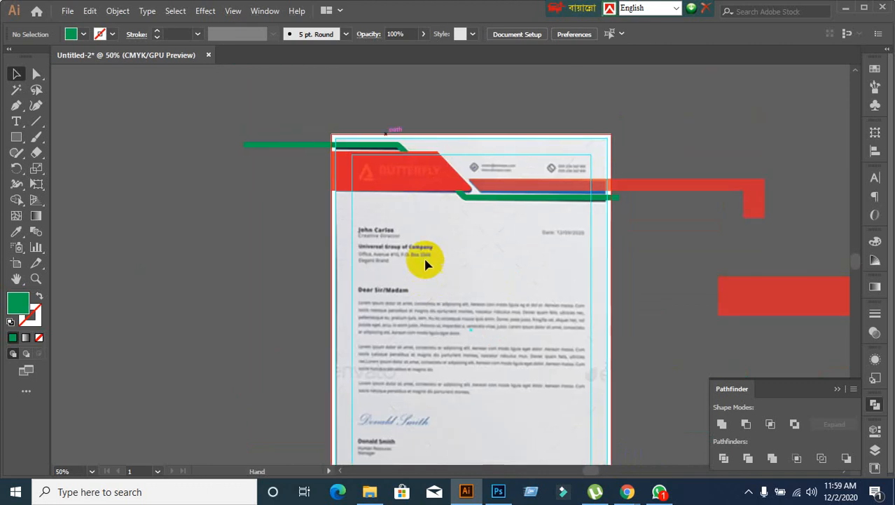
pyautogui.scroll(2, 416, 253)
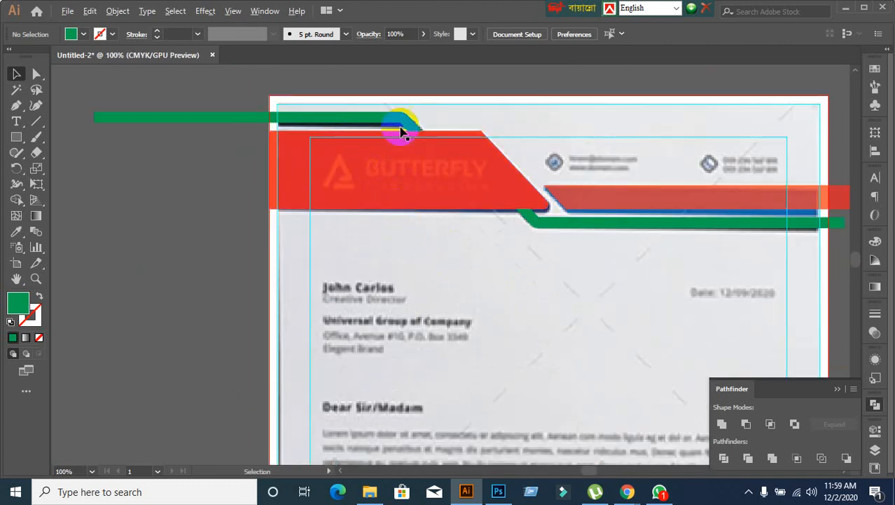
pyautogui.scroll(1, 404, 139)
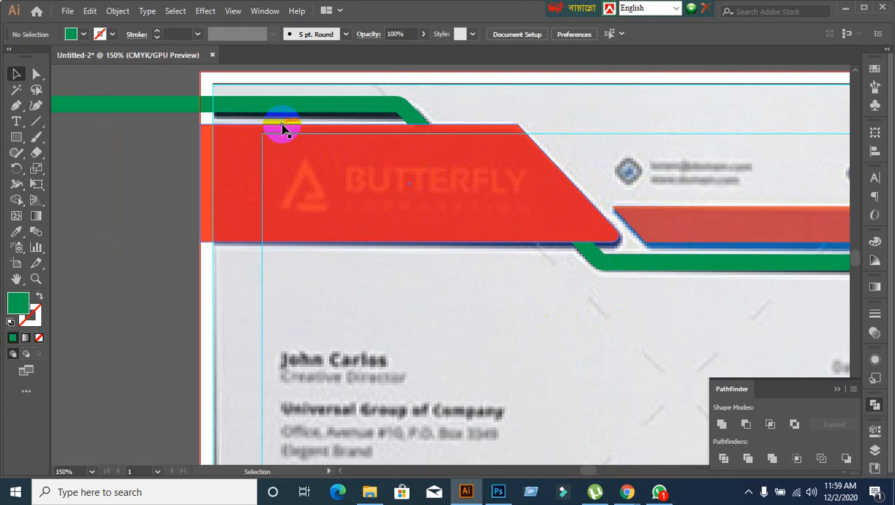
pyautogui.click(400, 219)
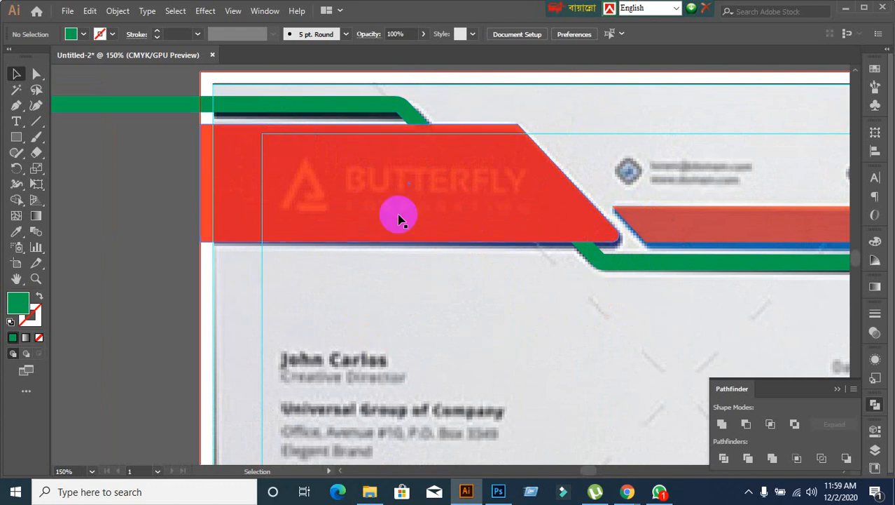
pyautogui.click(169, 272)
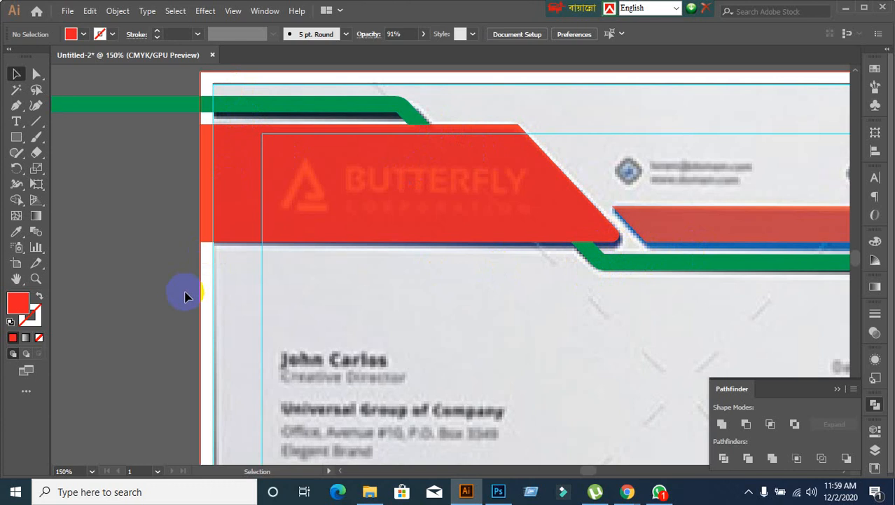
pyautogui.hotkey('ctrl', '-')
pyautogui.hotkey('ctrl', '-')
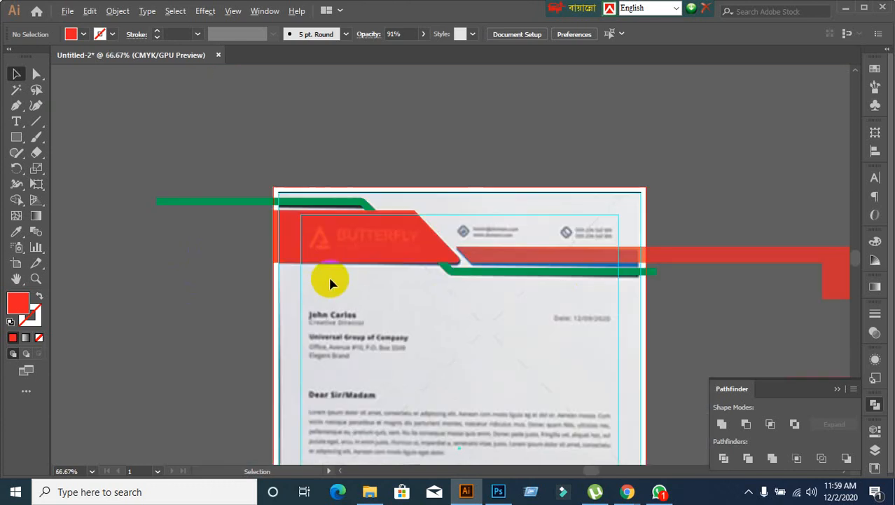
pyautogui.scroll(-1, 452, 362)
pyautogui.scroll(-1, 452, 363)
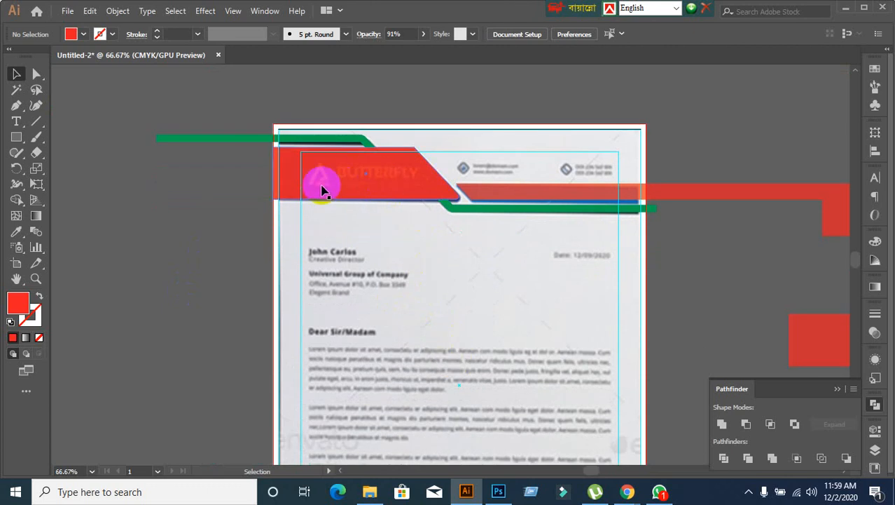
pyautogui.scroll(1, 221, 219)
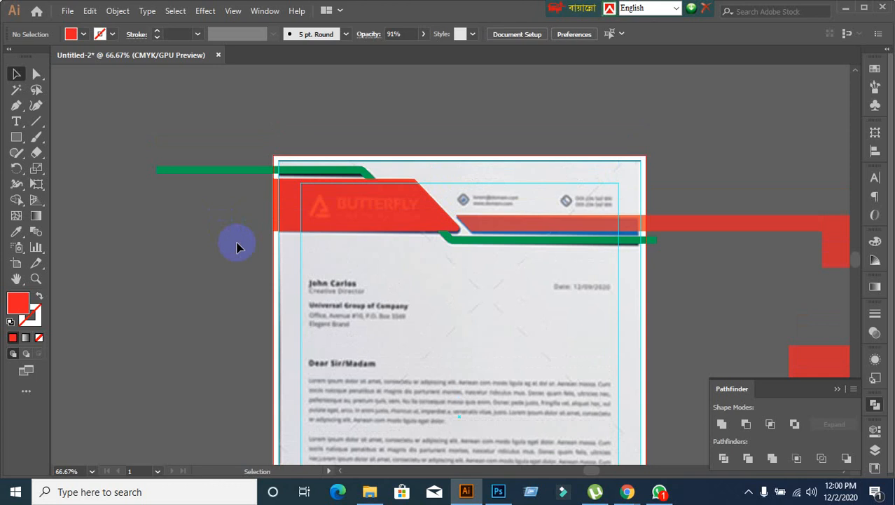
pyautogui.scroll(2, 364, 258)
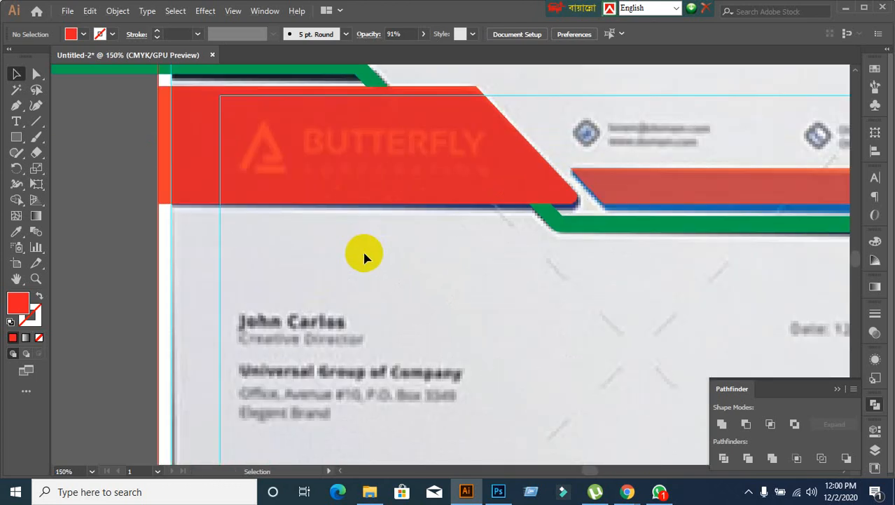
pyautogui.scroll(1, 364, 258)
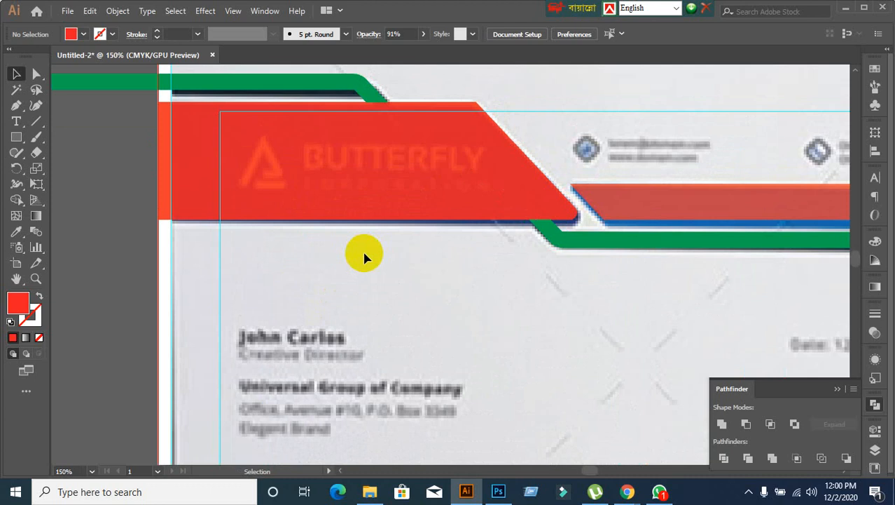
pyautogui.scroll(-2, 365, 258)
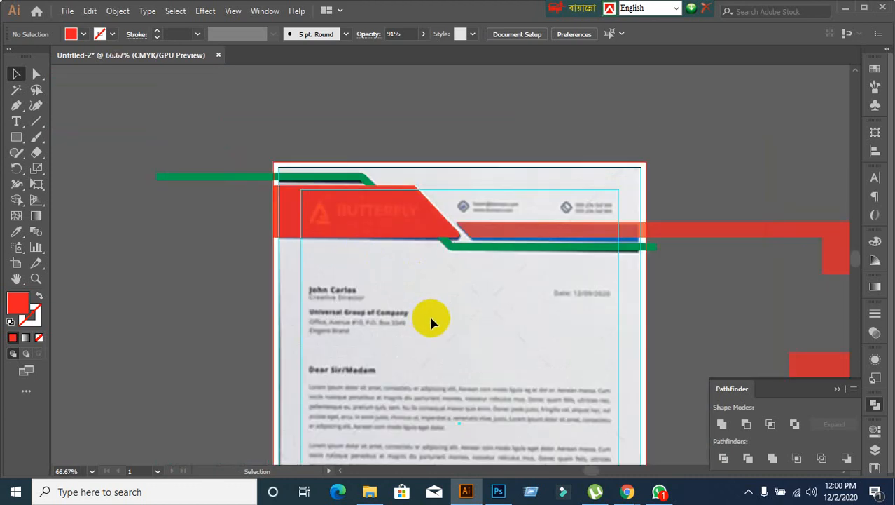
# Step: Examine the traced band ends at the footer's right corner and the overall layout of the traced letterhead
pyautogui.scroll(-1, 431, 322)
pyautogui.moveTo(444, 356); pyautogui.dragTo(414, 173)
pyautogui.scroll(-2, 414, 173)
pyautogui.scroll(3, 408, 314)
pyautogui.scroll(-2, 394, 253)
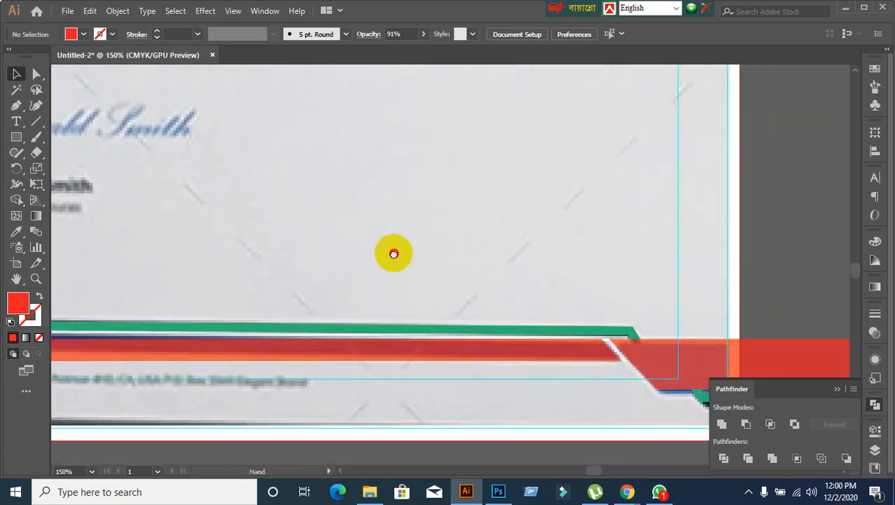
pyautogui.moveTo(394, 253); pyautogui.dragTo(295, 24)
pyautogui.moveTo(600, 180); pyautogui.dragTo(617, 232)
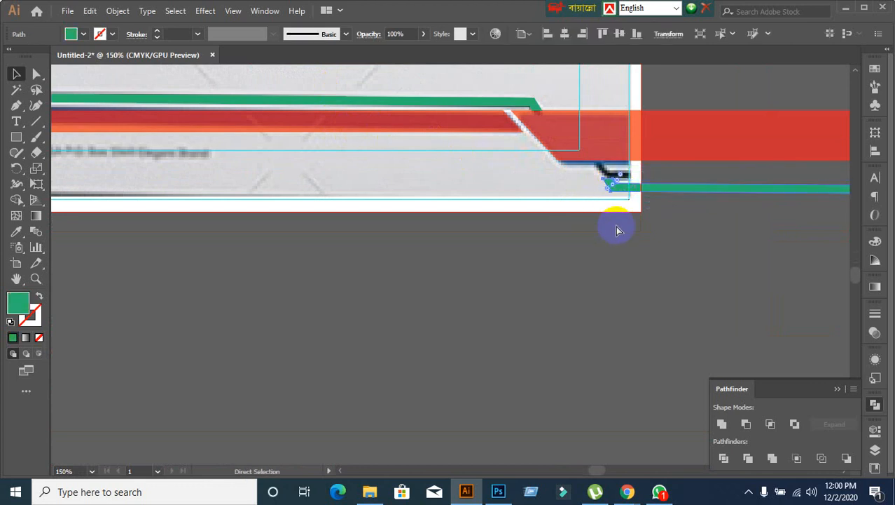
pyautogui.click(597, 246)
pyautogui.scroll(-1, 494, 278)
pyautogui.scroll(-2, 402, 258)
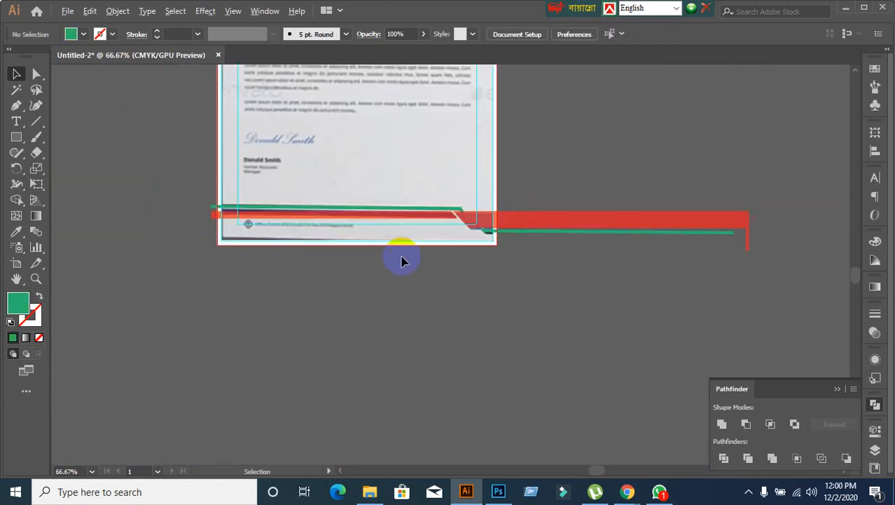
pyautogui.scroll(4, 364, 260)
pyautogui.scroll(2, 364, 260)
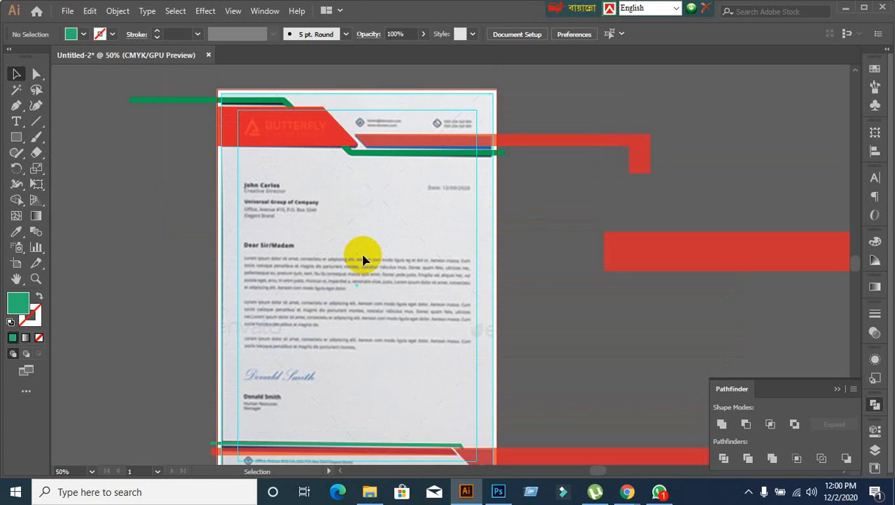
pyautogui.scroll(-1, 363, 259)
pyautogui.scroll(1, 181, 113)
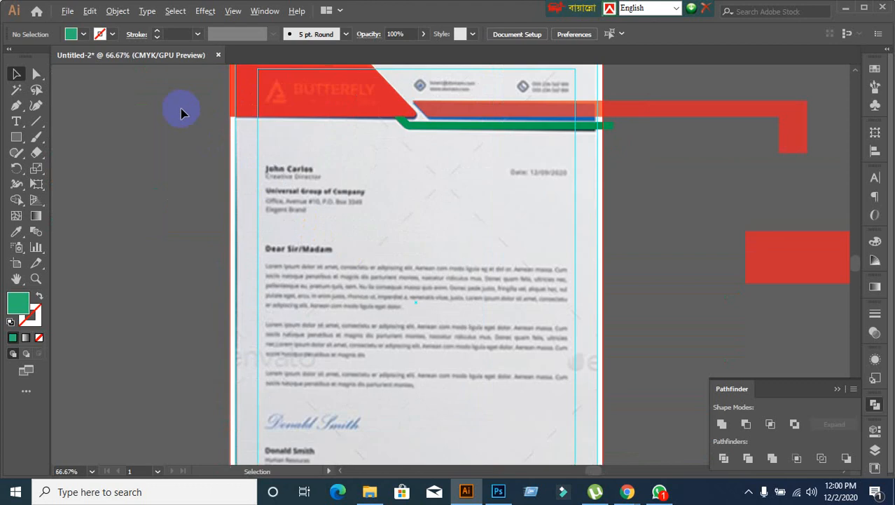
pyautogui.scroll(1, 266, 150)
pyautogui.scroll(1, 206, 182)
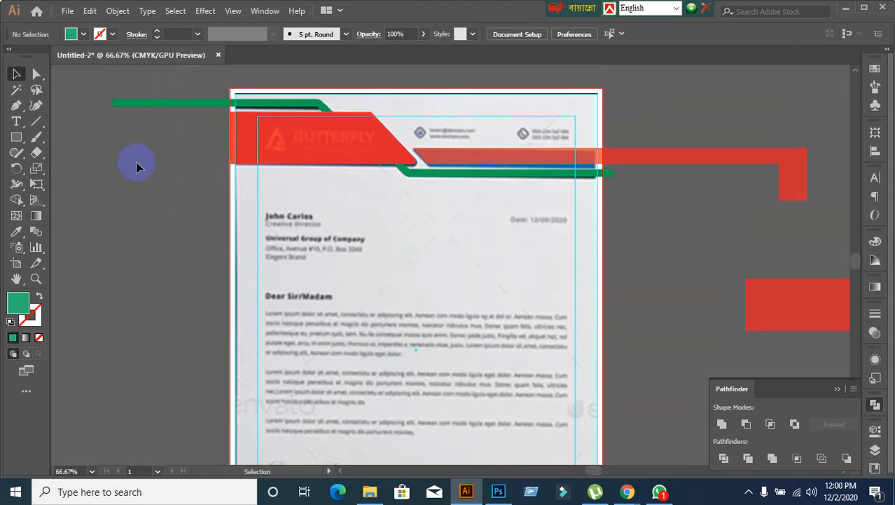
# Step: Delete the two green bands and two red shapes traced over the letterhead's header
pyautogui.click(126, 106)
pyautogui.press('Delete')
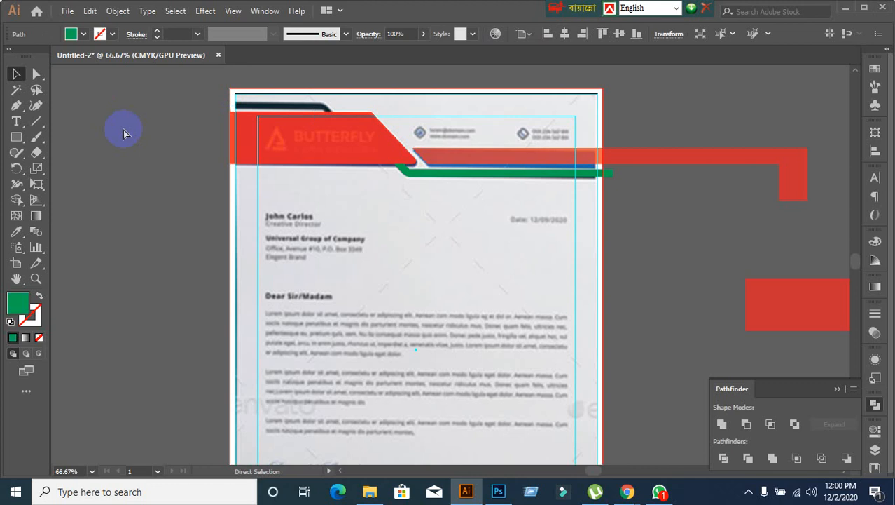
pyautogui.click(303, 128)
pyautogui.press('Delete')
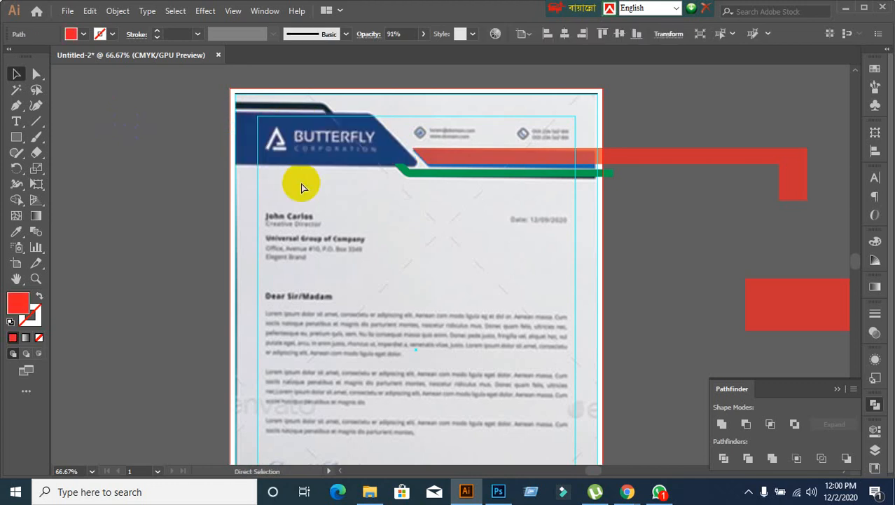
pyautogui.click(452, 158)
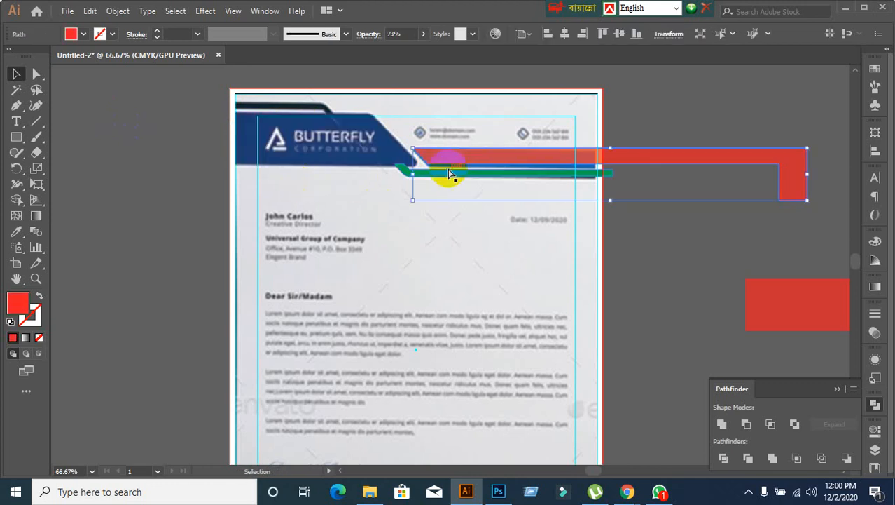
pyautogui.press('Delete')
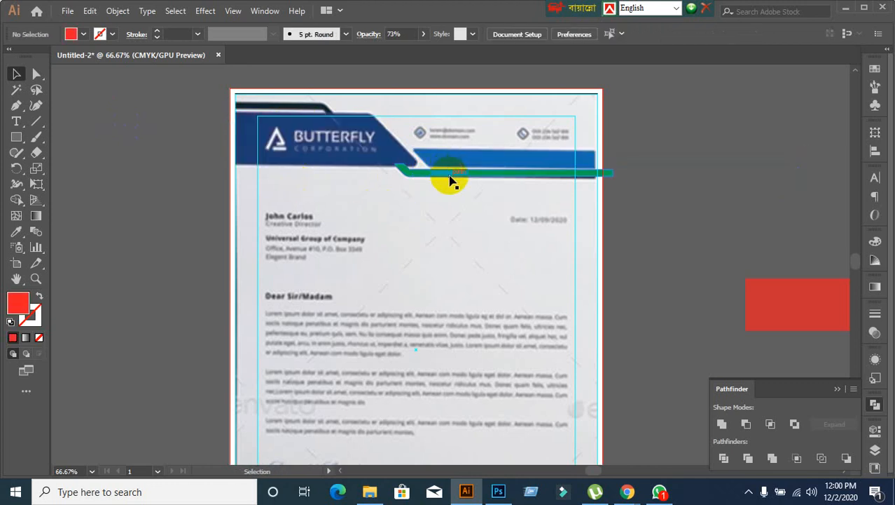
pyautogui.click(452, 174)
pyautogui.press('Delete')
# Step: Delete the red and green shapes traced over the letterhead's footer
pyautogui.scroll(-6, 455, 210)
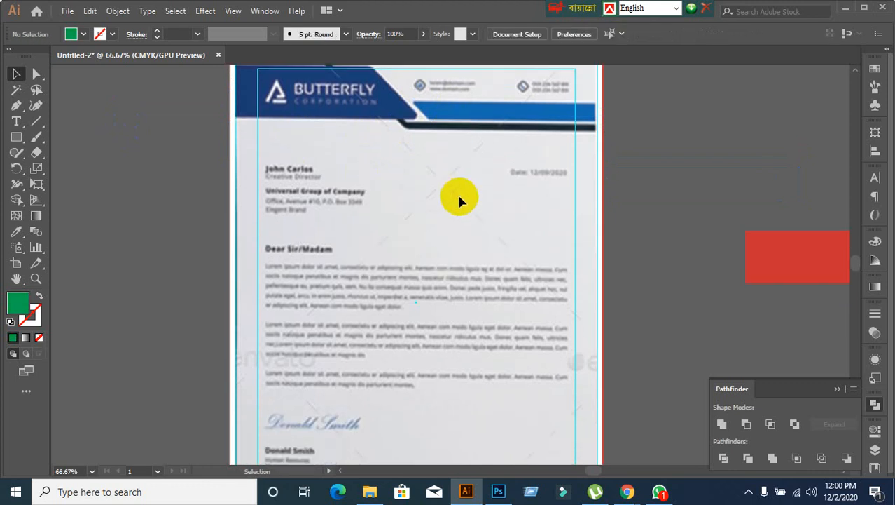
pyautogui.click(399, 367)
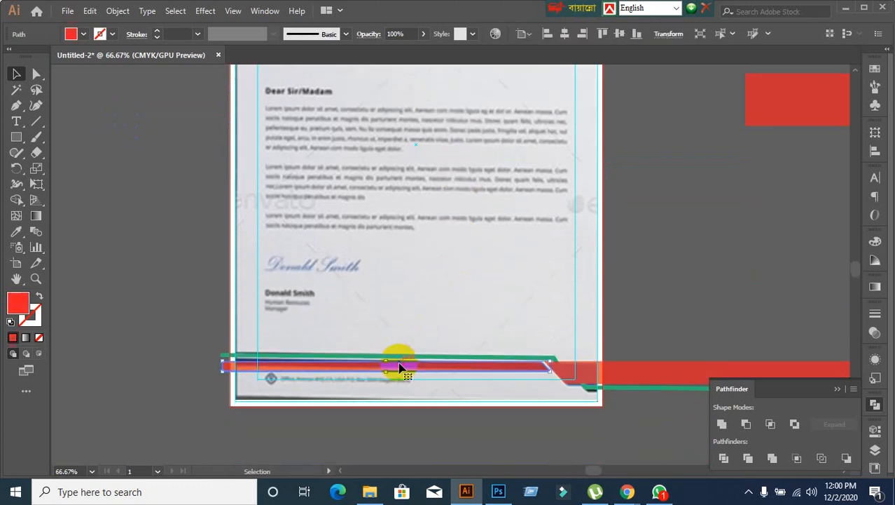
pyautogui.press('Delete')
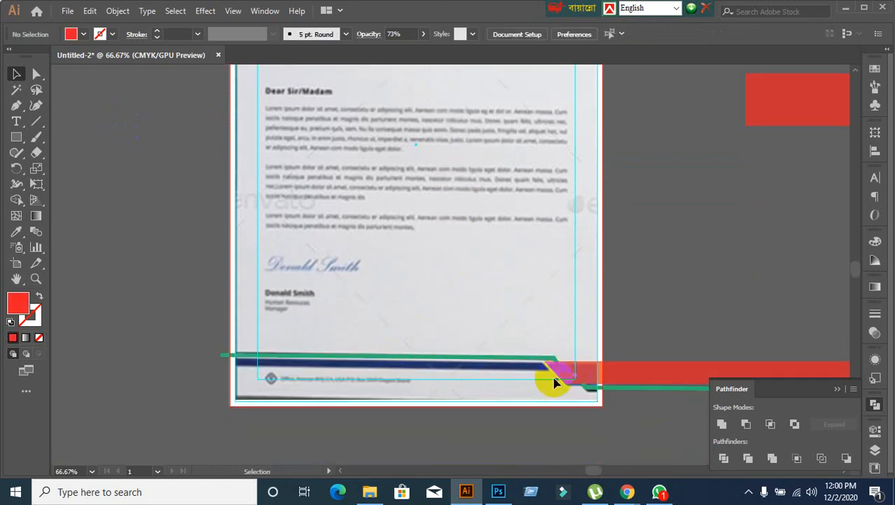
pyautogui.scroll(-2, 480, 388)
pyautogui.scroll(2, 460, 438)
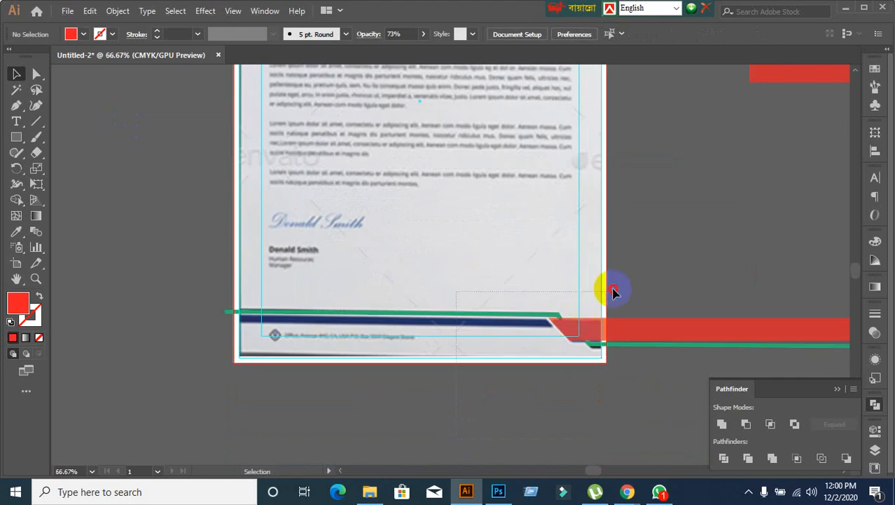
pyautogui.click(634, 321)
pyautogui.press('a')
pyautogui.click(632, 320)
pyautogui.press('Delete')
pyautogui.press('v')
pyautogui.click(634, 323)
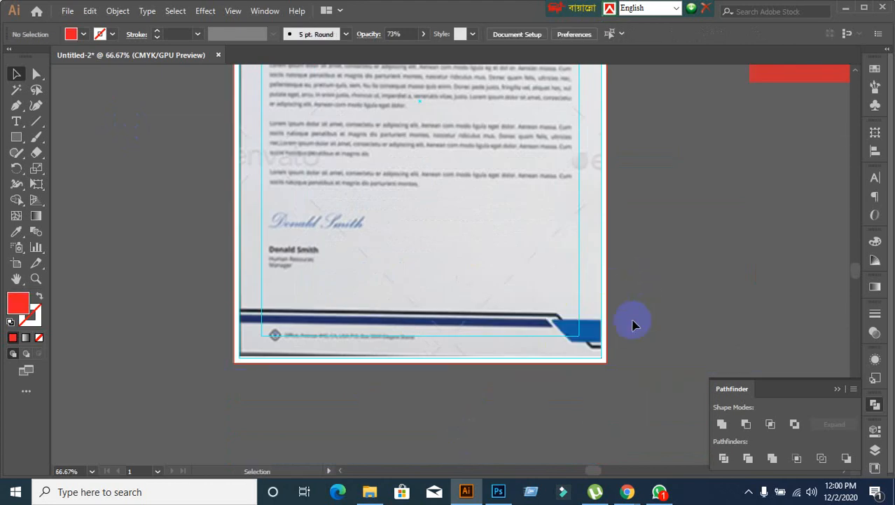
pyautogui.scroll(5, 386, 234)
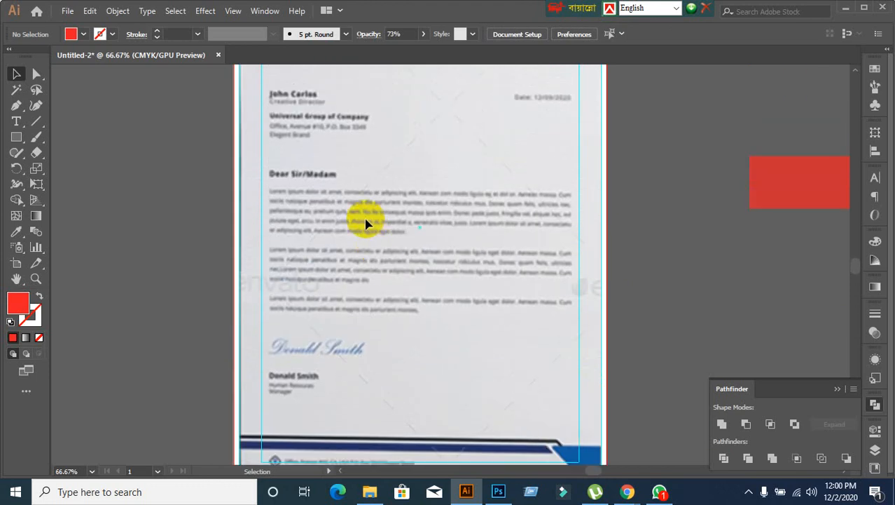
pyautogui.scroll(2, 365, 223)
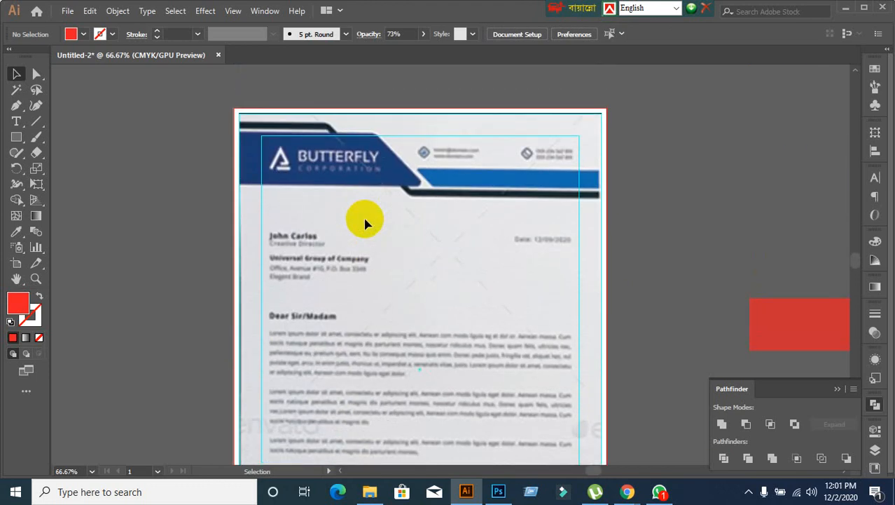
pyautogui.scroll(1, 294, 196)
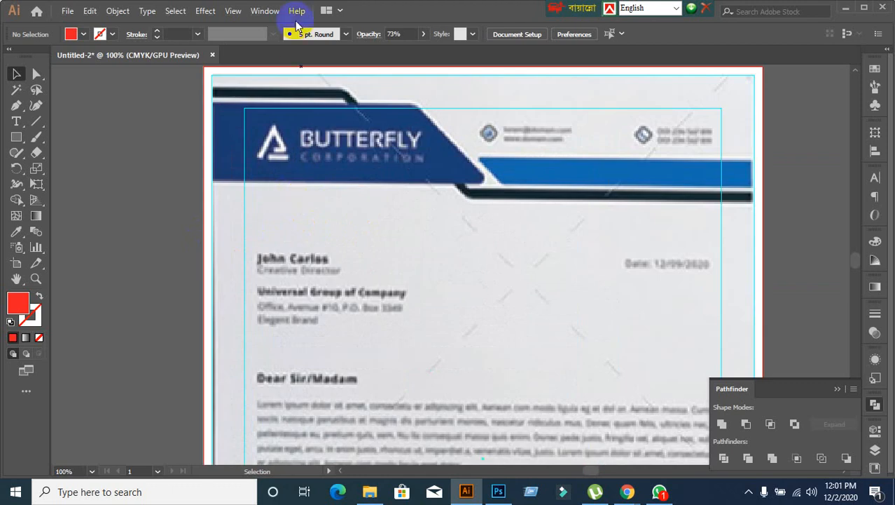
pyautogui.scroll(1, 315, 147)
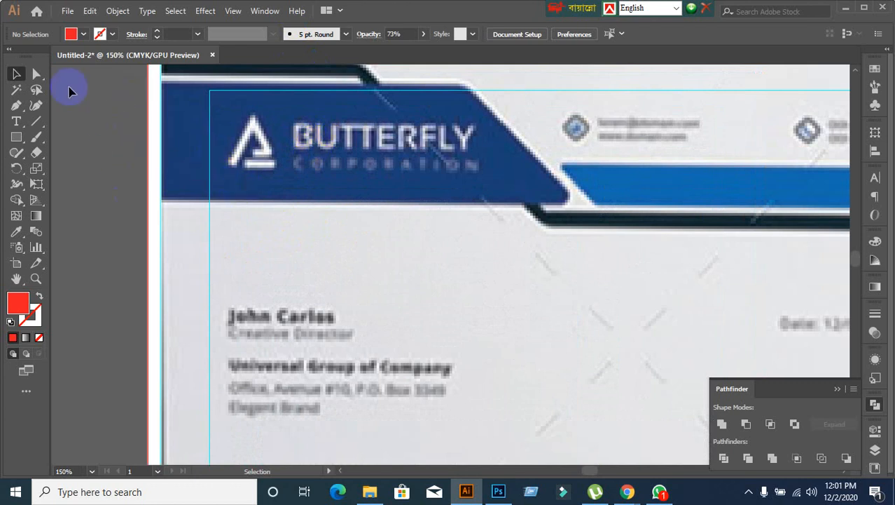
pyautogui.click(16, 105)
pyautogui.click(46, 106)
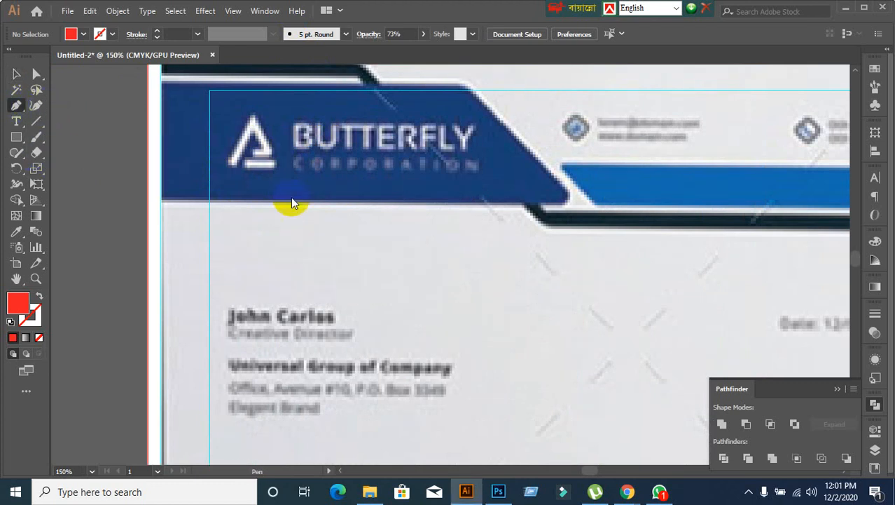
pyautogui.click(233, 166)
pyautogui.click(254, 122)
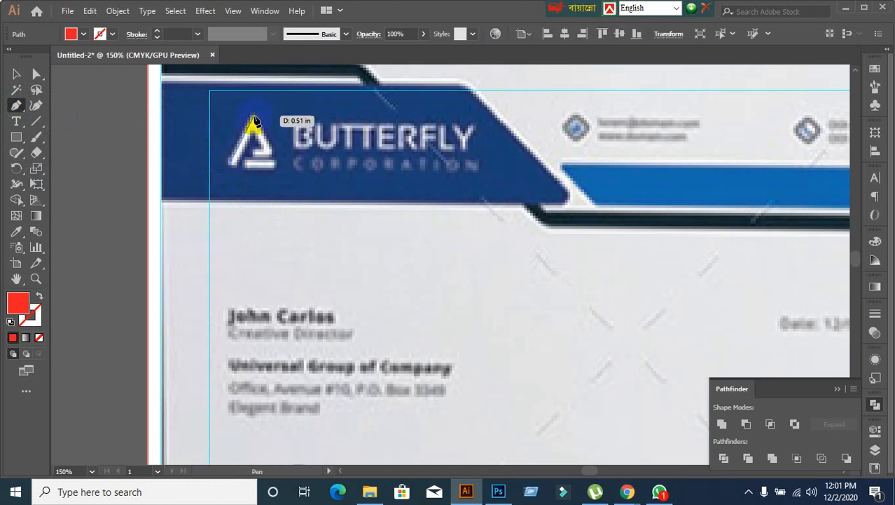
pyautogui.keyDown('ctrl'); pyautogui.click(209, 136); pyautogui.keyUp('ctrl')
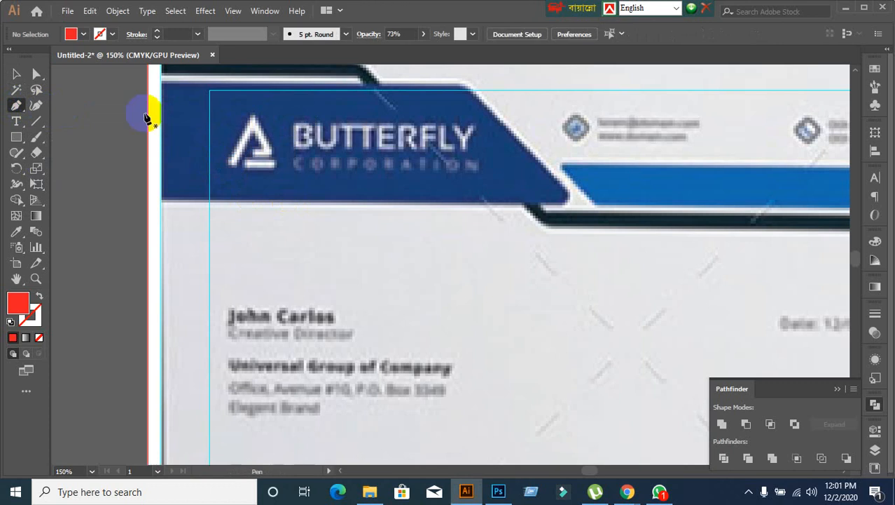
pyautogui.click(16, 74)
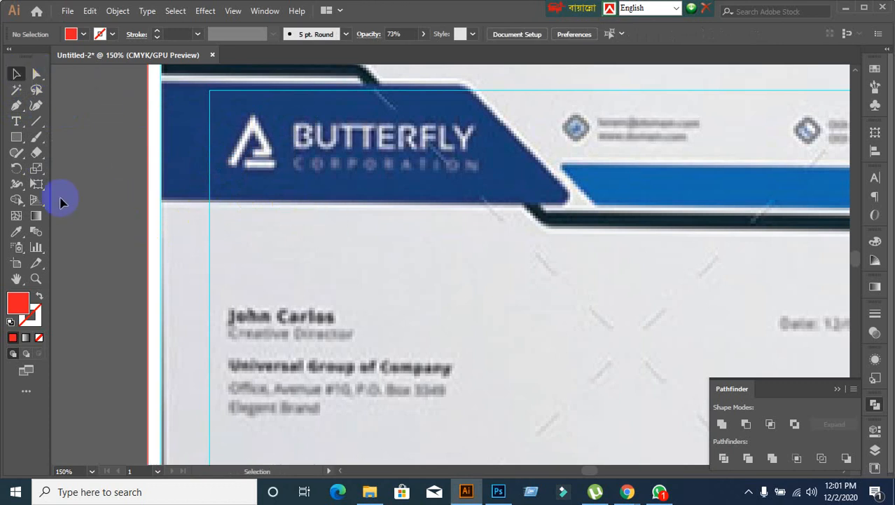
# Step: Add the point text "a" on the blank area below the header's logo and format it in all caps
pyautogui.click(19, 122)
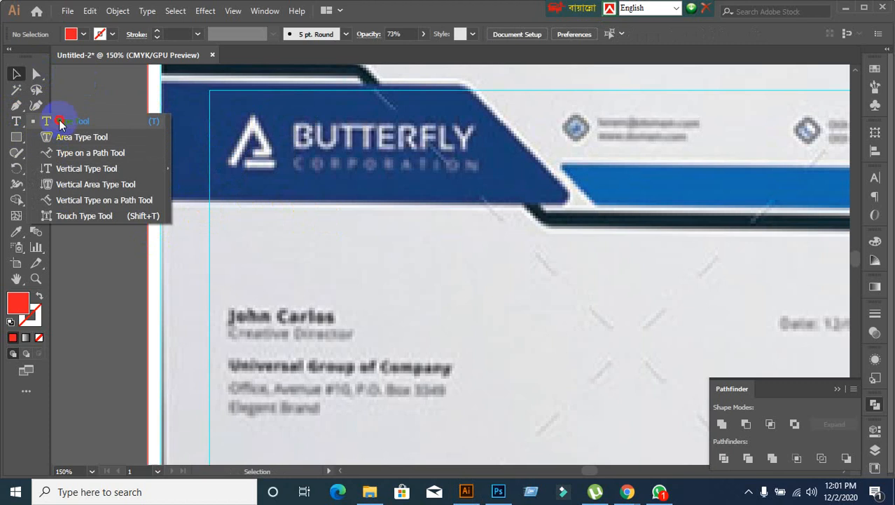
pyautogui.click(262, 277)
pyautogui.press('t')
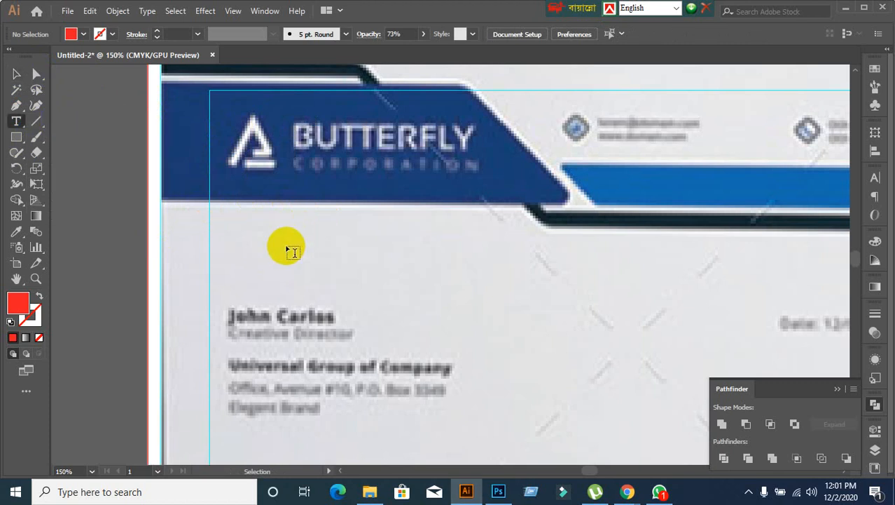
pyautogui.click(287, 246)
pyautogui.write('a')
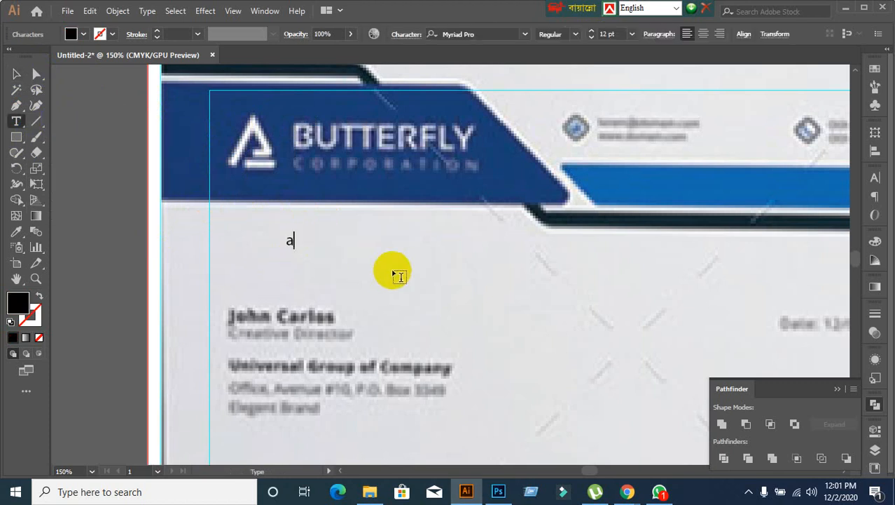
pyautogui.click(17, 73)
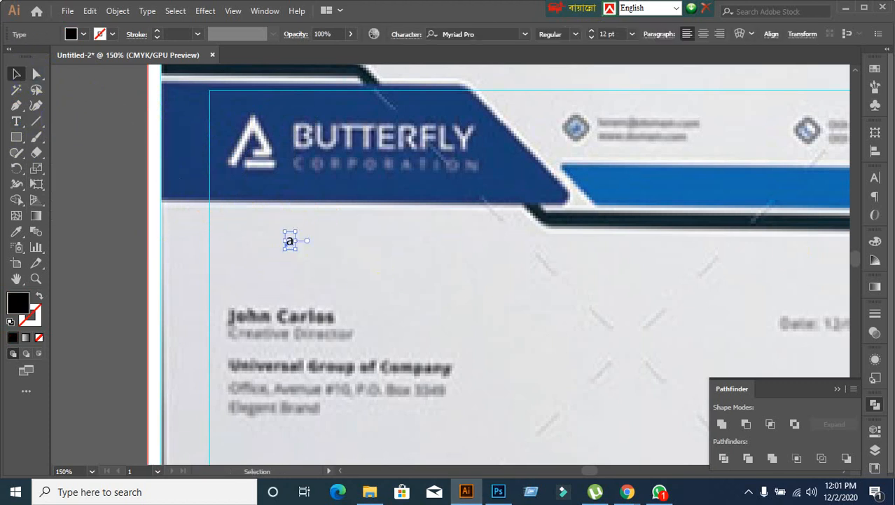
pyautogui.click(875, 178)
pyautogui.click(724, 305)
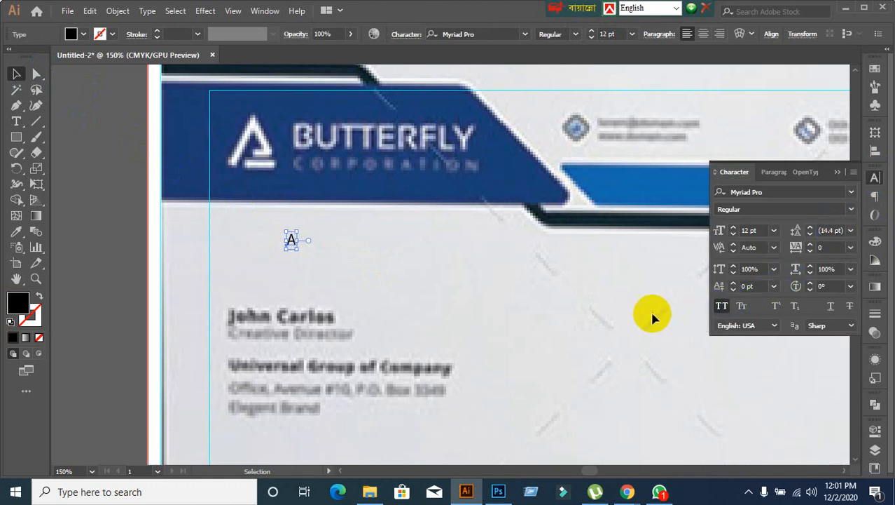
# Step: Set the letter's font to Roboto Bold
pyautogui.click(779, 191)
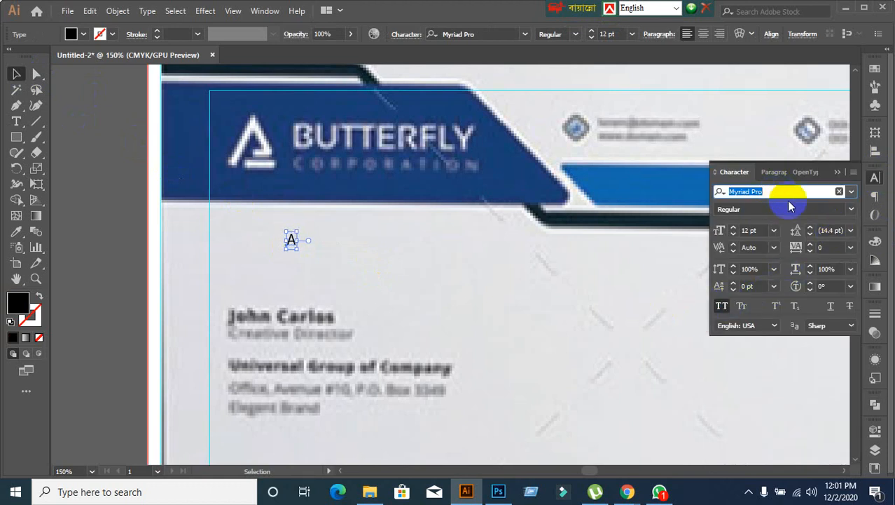
pyautogui.write('P')
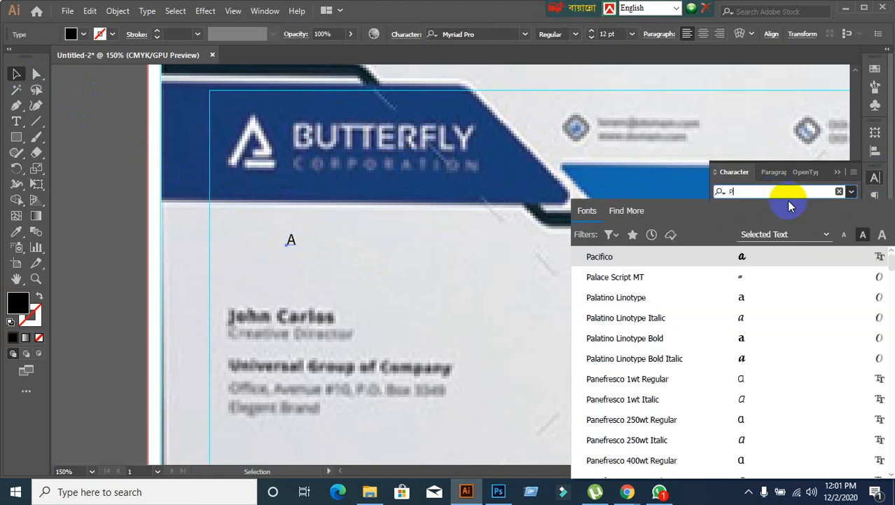
pyautogui.press('BackSpace')
pyautogui.write('R')
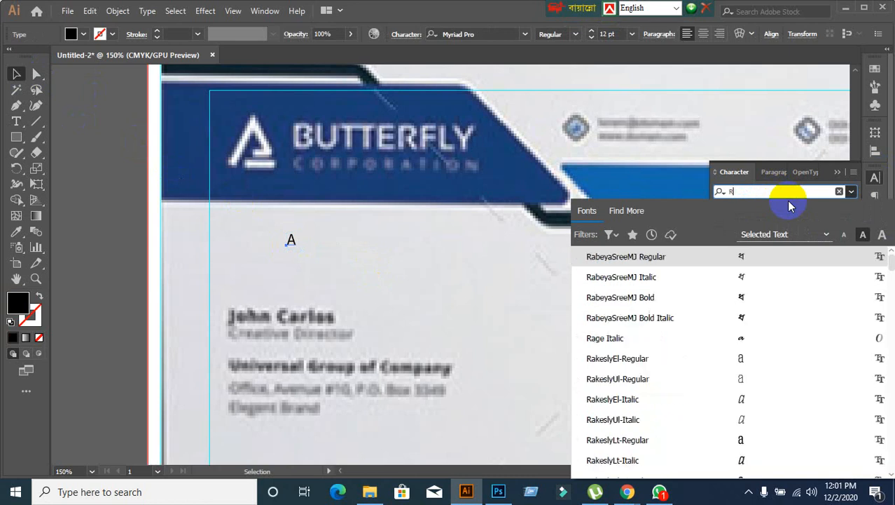
pyautogui.write('o')
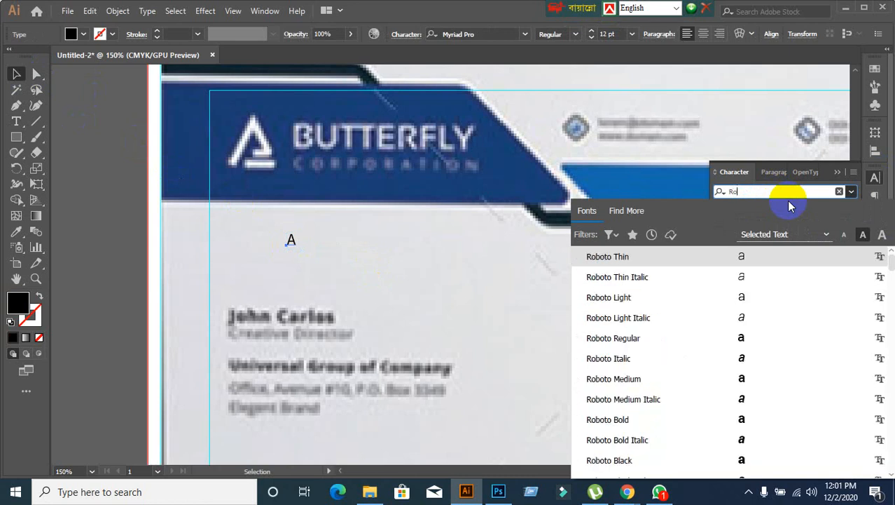
pyautogui.click(629, 419)
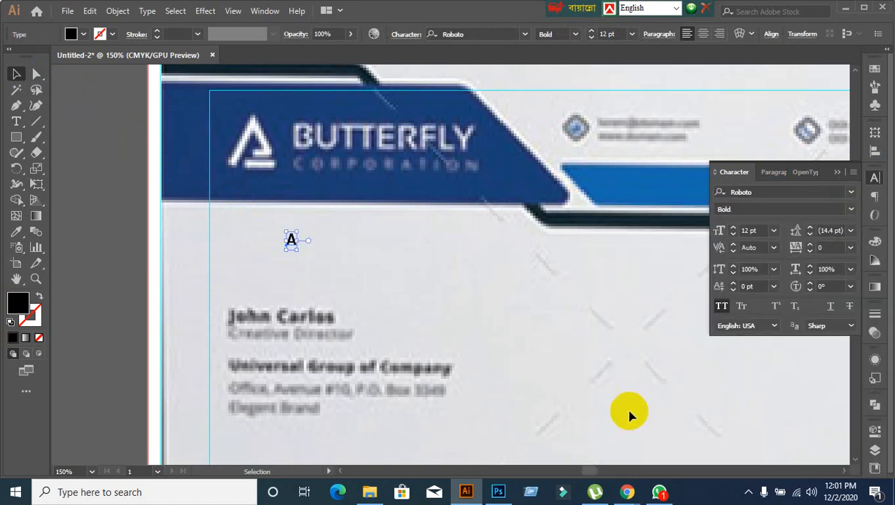
# Step: Enlarge the letter A below the header's logo to a font size of 44 pt
pyautogui.click(762, 232)
pyautogui.press('Up')
pyautogui.press('Up')
pyautogui.press('Up')
pyautogui.press('Up')
pyautogui.press('Up')
pyautogui.press('Up')
pyautogui.press('Up')
pyautogui.press('Up')
pyautogui.press('Up')
pyautogui.press('Up')
pyautogui.press('Up')
pyautogui.press('Up')
pyautogui.press('Up')
pyautogui.press('Up')
pyautogui.press('Up')
pyautogui.press('Up')
pyautogui.press('Up')
pyautogui.press('Up')
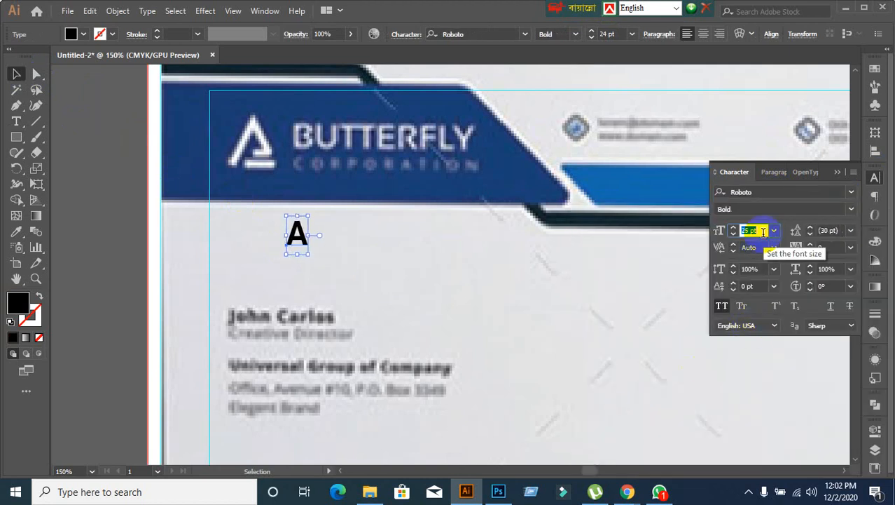
pyautogui.press('Up')
pyautogui.press('Up')
pyautogui.press('Up')
pyautogui.press('Up')
pyautogui.press('Up')
pyautogui.press('Up')
pyautogui.press('Up')
pyautogui.press('Up')
pyautogui.press('Up')
pyautogui.press('Up')
pyautogui.press('Up')
pyautogui.press('Up')
pyautogui.press('Up')
pyautogui.press('Up')
pyautogui.keyDown('alt'); pyautogui.scroll(3, 323, 253); pyautogui.keyUp('alt')
pyautogui.keyDown('alt'); pyautogui.scroll(-2, 320, 280); pyautogui.keyUp('alt')
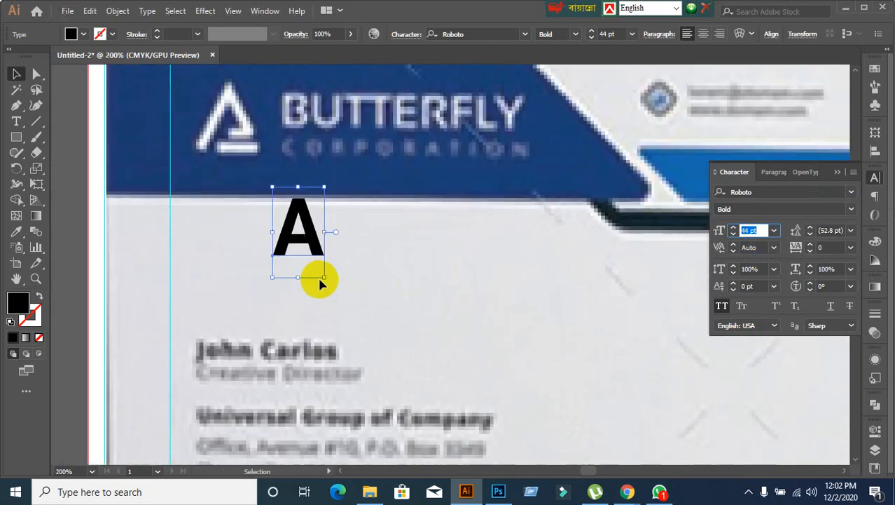
# Step: Move the letter A over the header's logo and enlarge it to a font size of 50 pt
pyautogui.click(314, 240)
pyautogui.moveTo(315, 240); pyautogui.dragTo(242, 131)
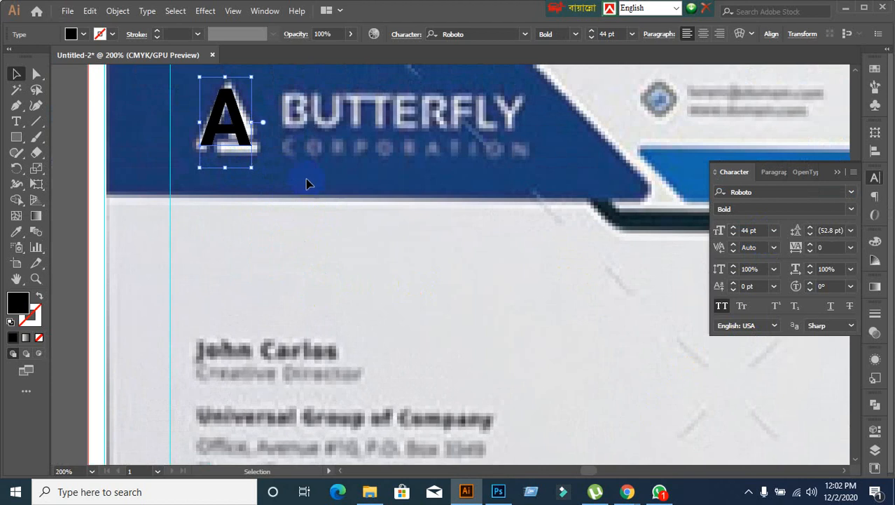
pyautogui.click(758, 230)
pyautogui.press('Up')
pyautogui.press('Up')
pyautogui.press('Up')
pyautogui.press('Up')
pyautogui.press('Up')
pyautogui.press('Up')
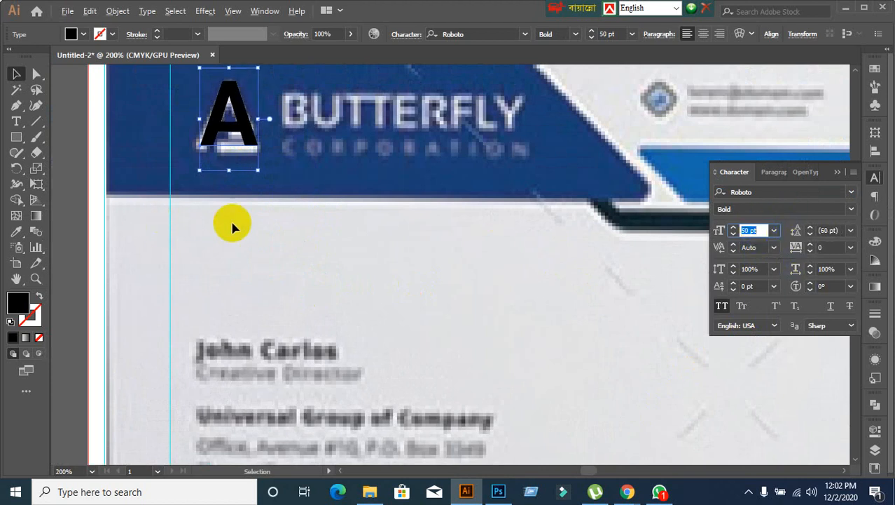
pyautogui.scroll(-2, 234, 225)
pyautogui.scroll(2, 249, 231)
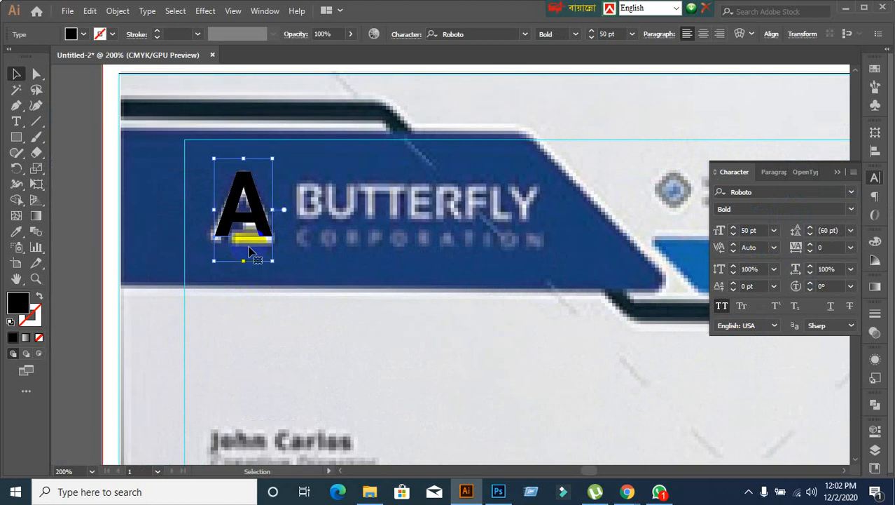
# Step: Move the letter A onto the blank area below the header and convert it to outlines
pyautogui.moveTo(256, 224); pyautogui.dragTo(396, 384)
pyautogui.rightClick(396, 384)
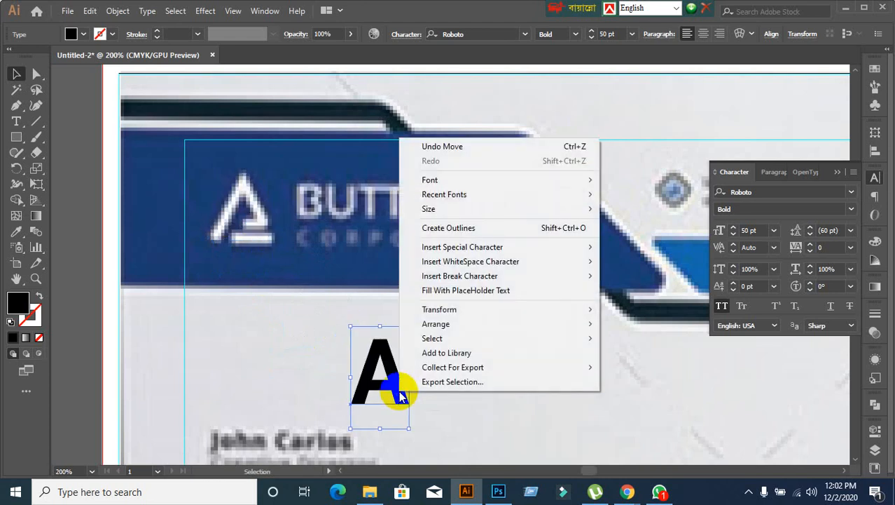
pyautogui.click(450, 228)
pyautogui.scroll(-2, 455, 374)
pyautogui.moveTo(401, 343); pyautogui.dragTo(393, 302)
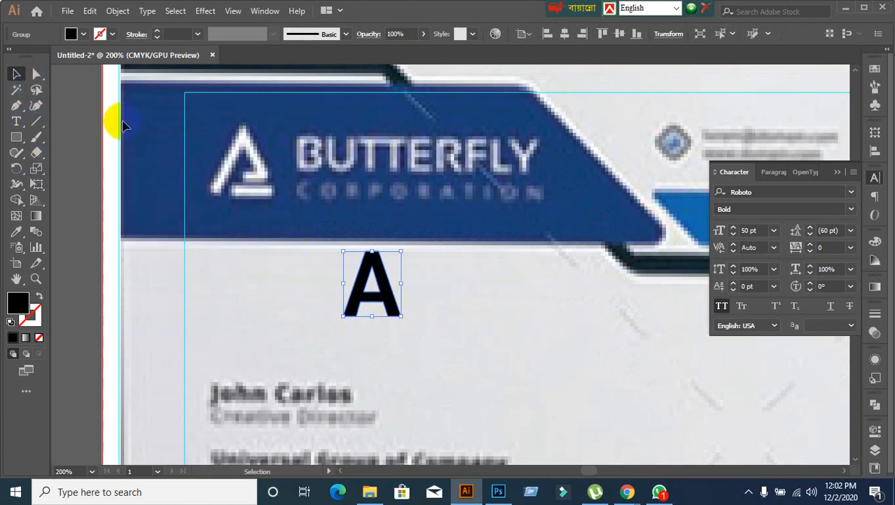
# Step: Extend the inner corner anchor where the A's crossbar meets its right leg horizontally past the leg's outer edge
pyautogui.click(36, 73)
pyautogui.scroll(3, 399, 321)
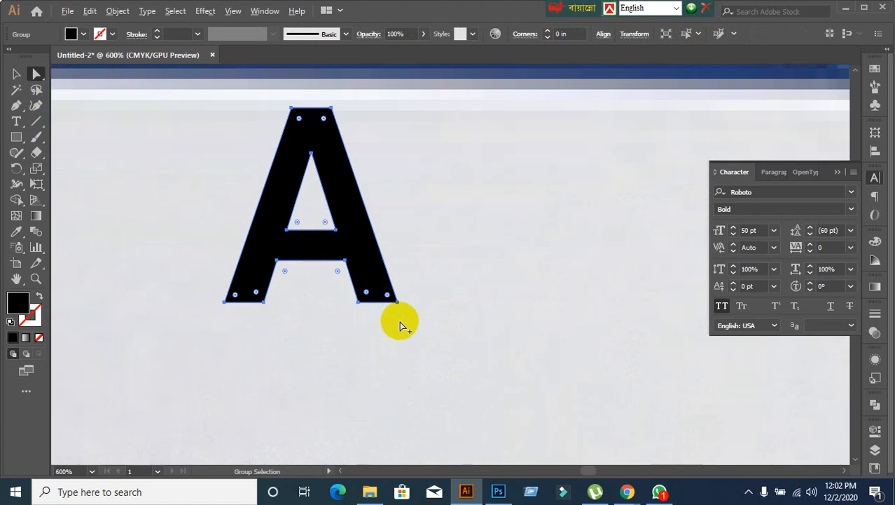
pyautogui.scroll(2, 344, 304)
pyautogui.click(345, 225)
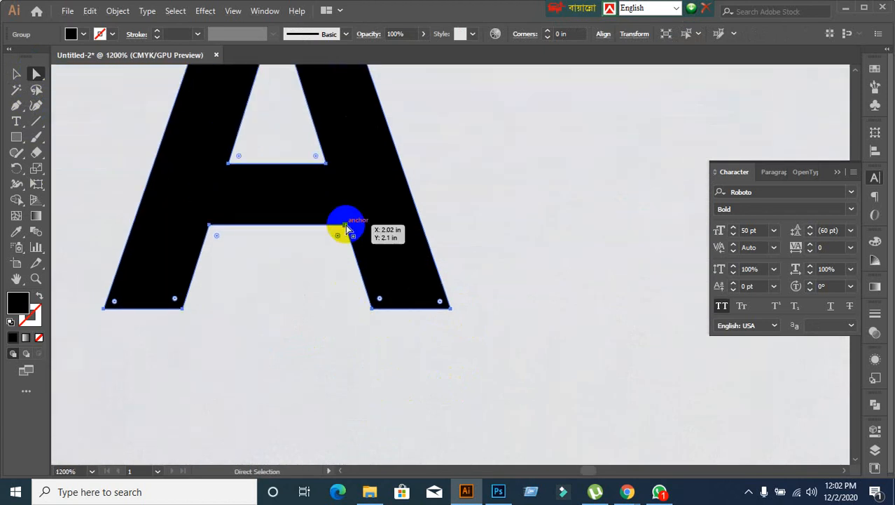
pyautogui.moveTo(346, 224); pyautogui.dragTo(559, 223)
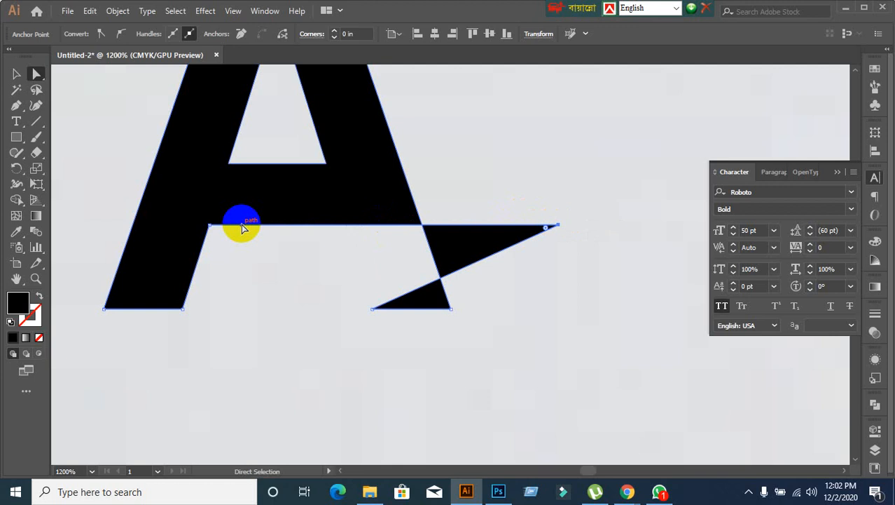
# Step: Divide the reshaped A with Pathfinder and ungroup the resulting pieces
pyautogui.click(16, 74)
pyautogui.scroll(-3, 309, 253)
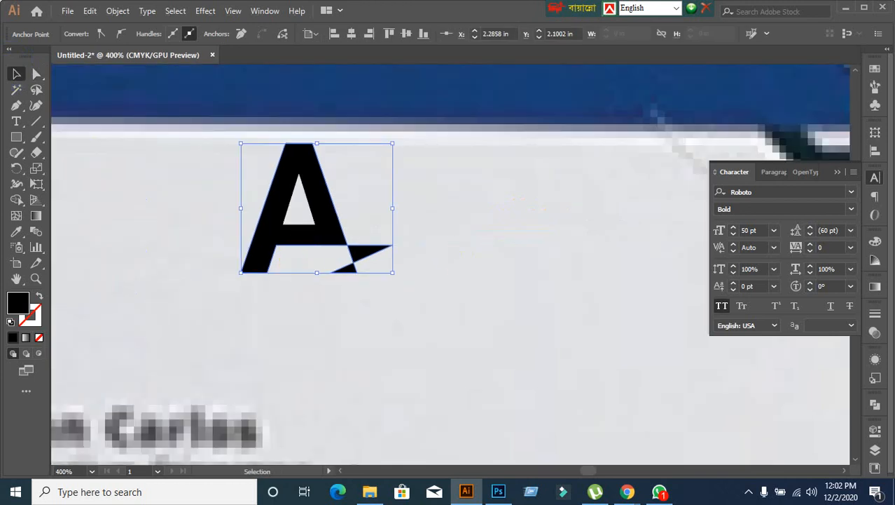
pyautogui.click(876, 405)
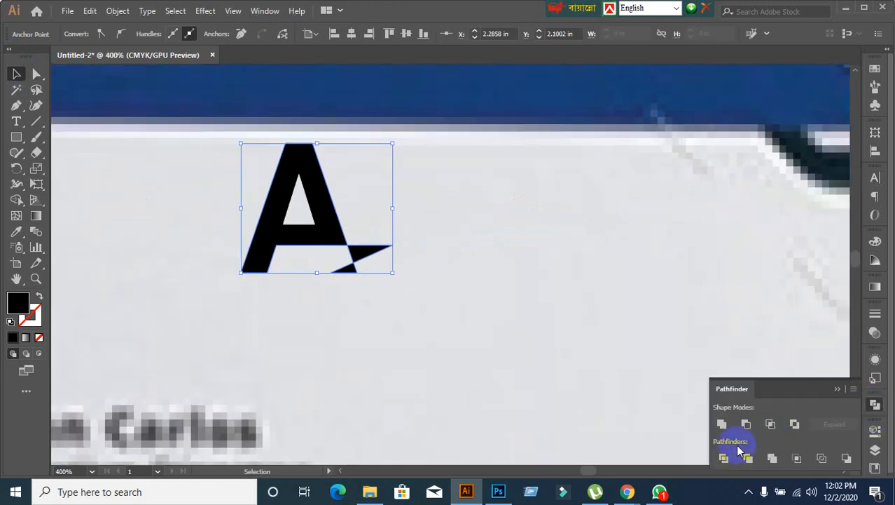
pyautogui.click(724, 458)
pyautogui.rightClick(287, 227)
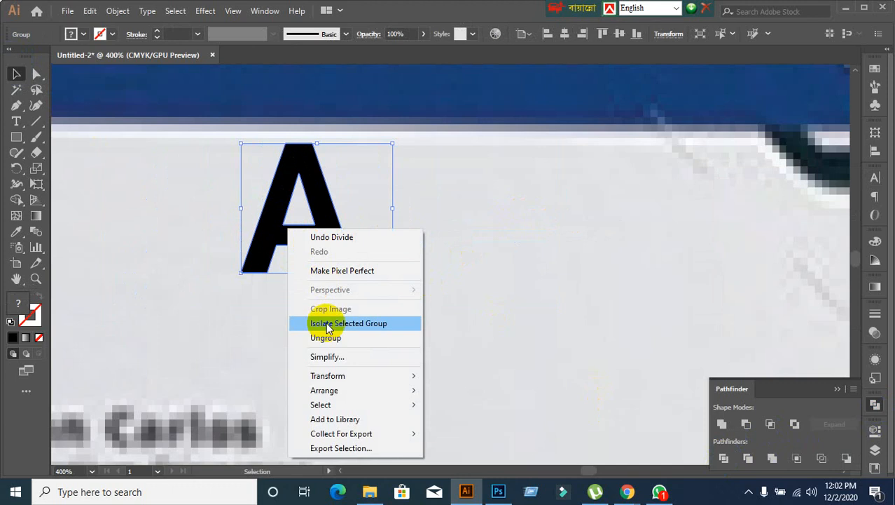
pyautogui.click(325, 338)
# Step: Delete the two triangular fragments of the right leg below the A's crossbar
pyautogui.moveTo(343, 256); pyautogui.dragTo(353, 254)
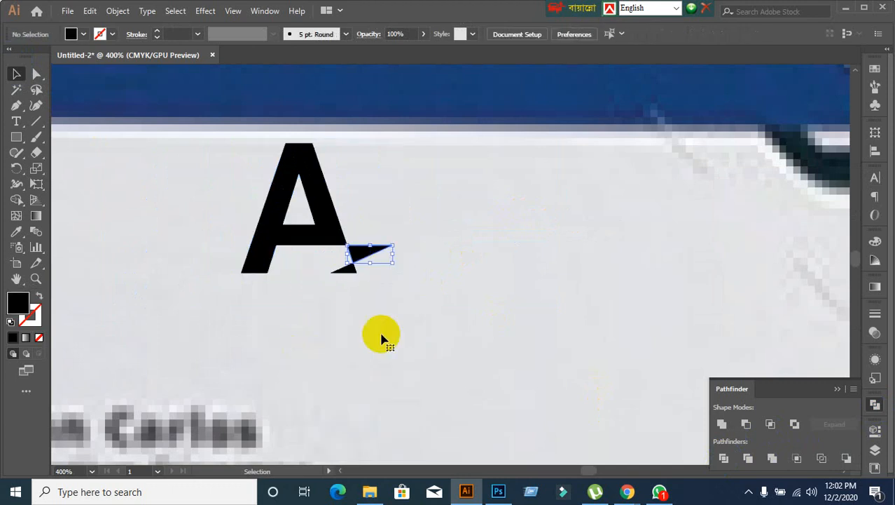
pyautogui.press('Delete')
pyautogui.click(345, 267)
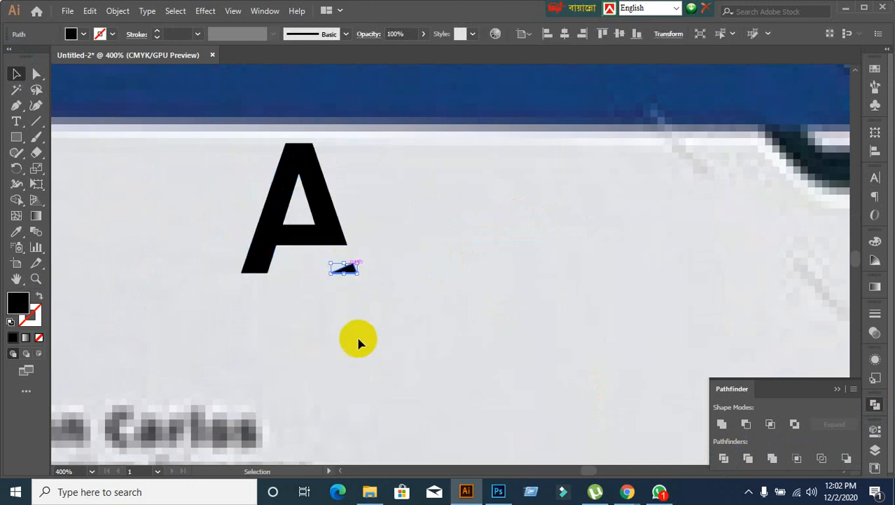
pyautogui.press('Delete')
# Step: Try to reshape the A by moving the corner anchors where the crossbar meets the left leg
pyautogui.scroll(-4, 262, 314)
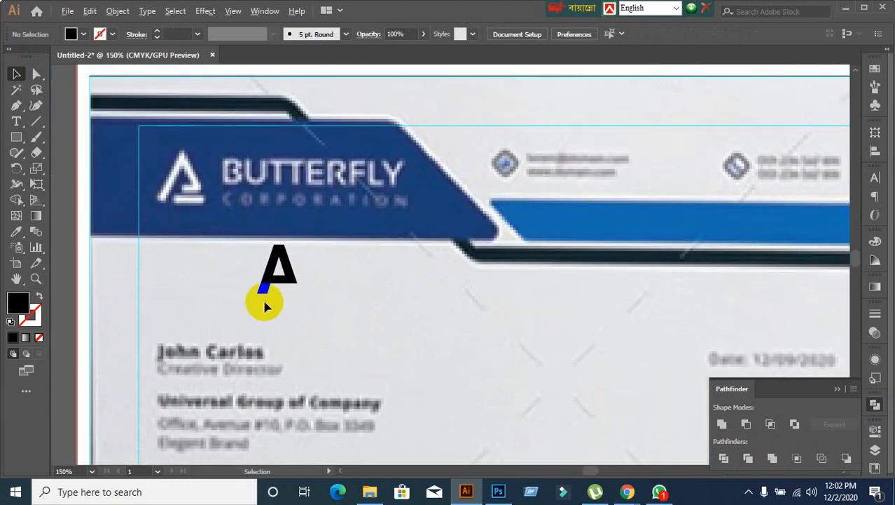
pyautogui.scroll(2, 286, 310)
pyautogui.moveTo(248, 313); pyautogui.dragTo(279, 266)
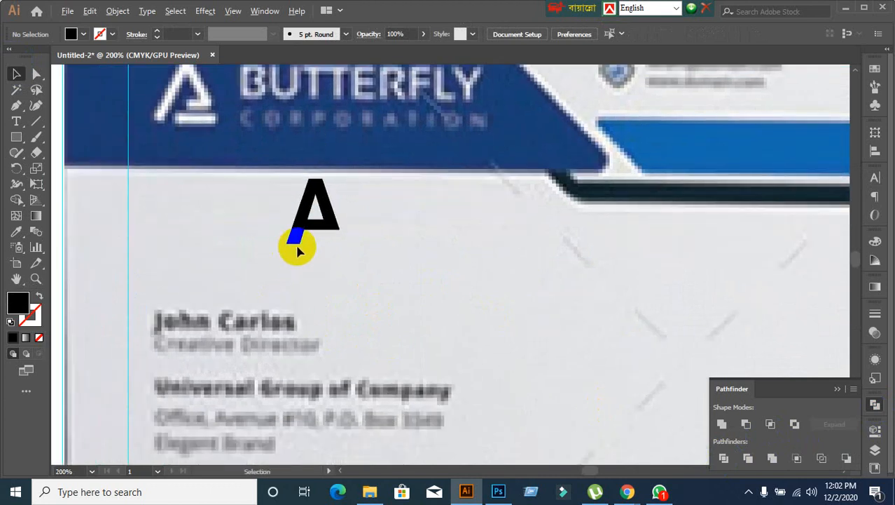
pyautogui.scroll(1, 309, 238)
pyautogui.click(313, 218)
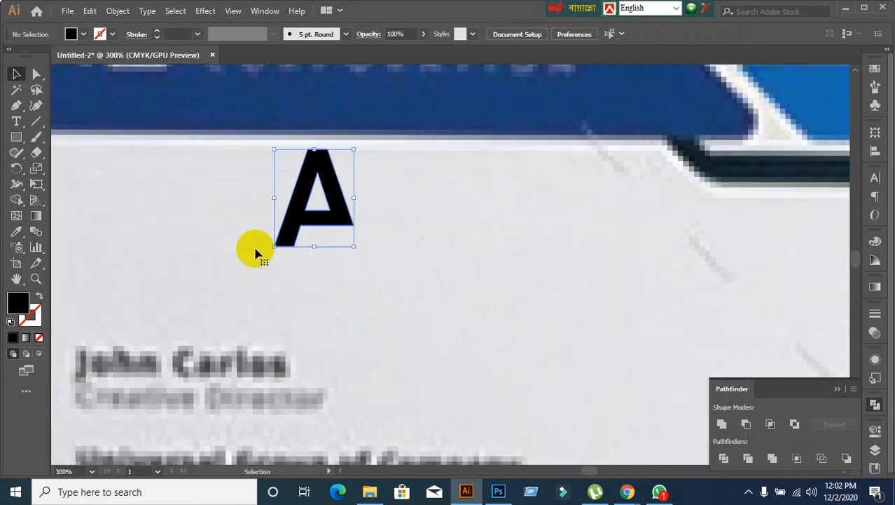
pyautogui.scroll(1, 258, 251)
pyautogui.scroll(1, 287, 251)
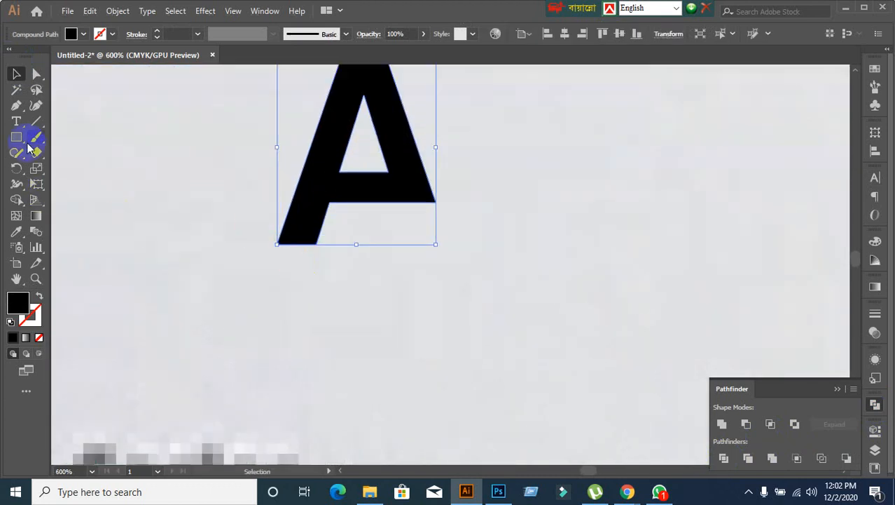
pyautogui.click(37, 73)
pyautogui.click(356, 202)
pyautogui.scroll(1, 354, 203)
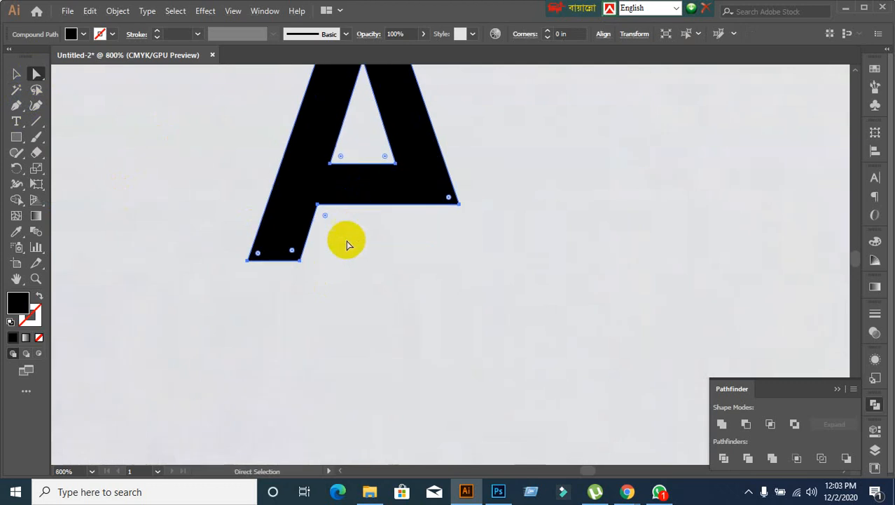
pyautogui.click(339, 201)
pyautogui.click(329, 164)
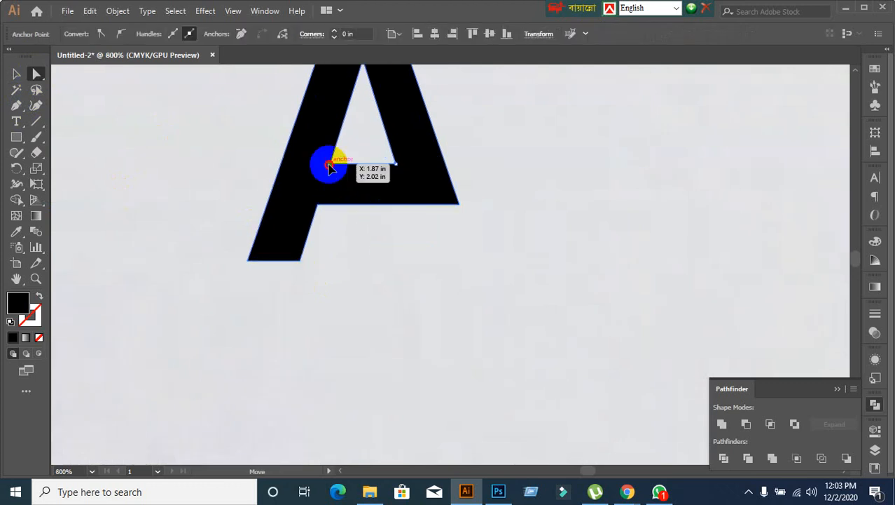
pyautogui.moveTo(329, 166); pyautogui.dragTo(317, 275)
pyautogui.hotkey('ctrl', 'z')
pyautogui.click(319, 208)
pyautogui.hotkey('ctrl', 'z')
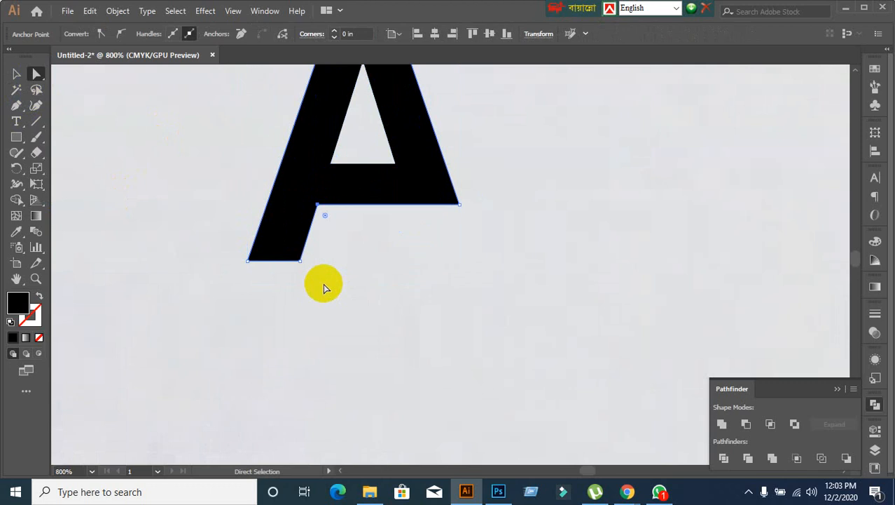
# Step: Draw a diagonal line along the left leg's inner edge, crossing the full height of the A's crossbar
pyautogui.click(17, 74)
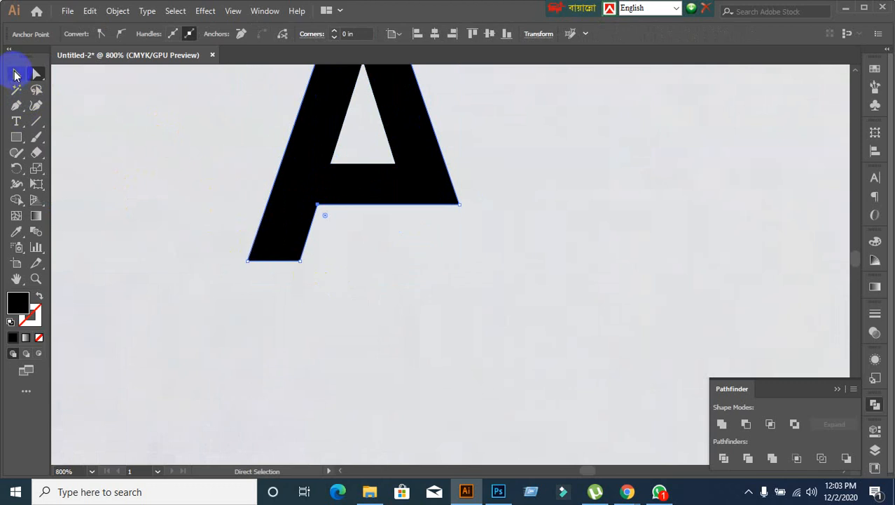
pyautogui.click(274, 264)
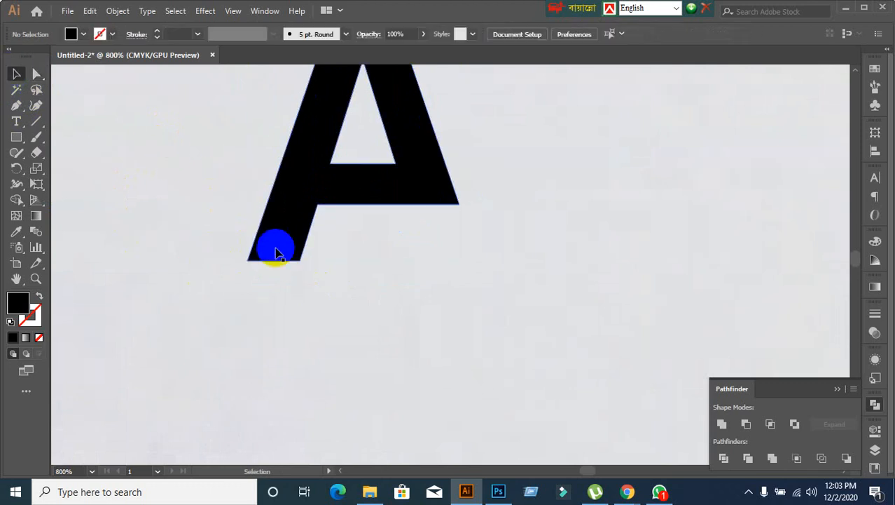
pyautogui.click(36, 122)
pyautogui.moveTo(310, 236); pyautogui.dragTo(346, 113)
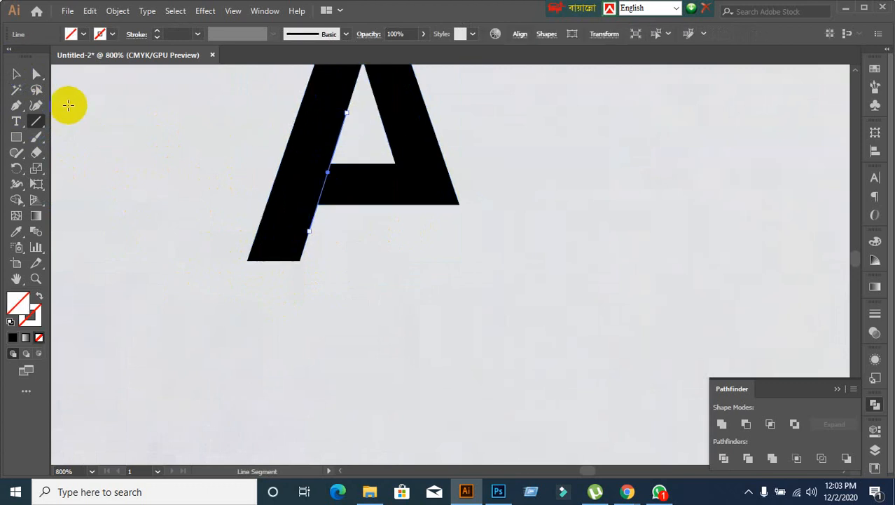
# Step: Divide the A with Pathfinder along the diagonal line between the left leg and the crossbar
pyautogui.click(19, 75)
pyautogui.click(281, 238)
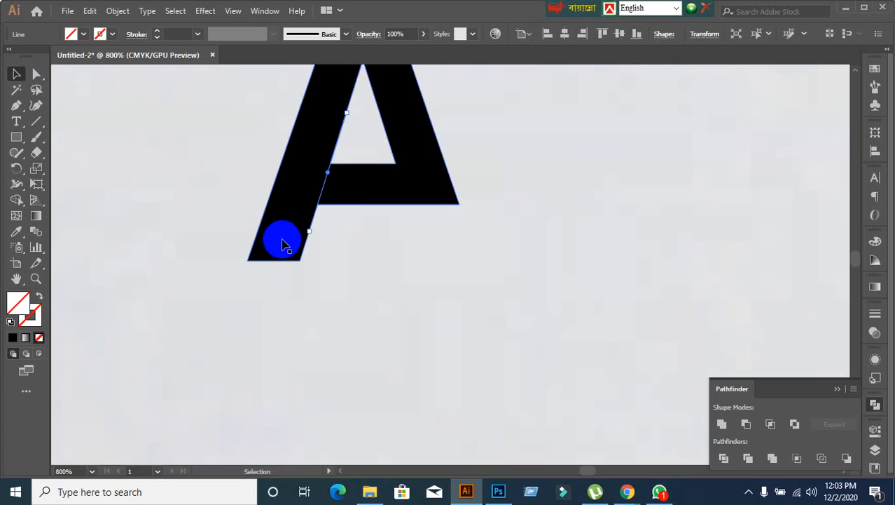
pyautogui.moveTo(238, 138); pyautogui.dragTo(440, 246)
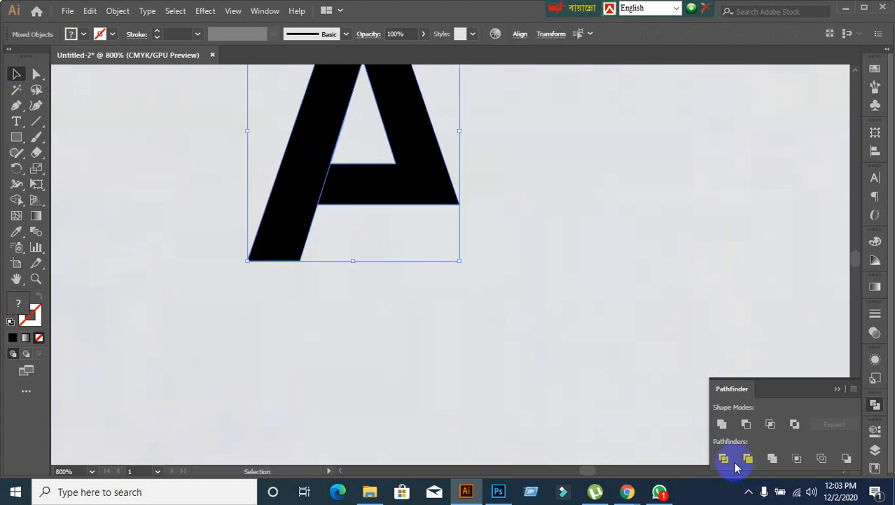
pyautogui.click(725, 458)
pyautogui.click(522, 340)
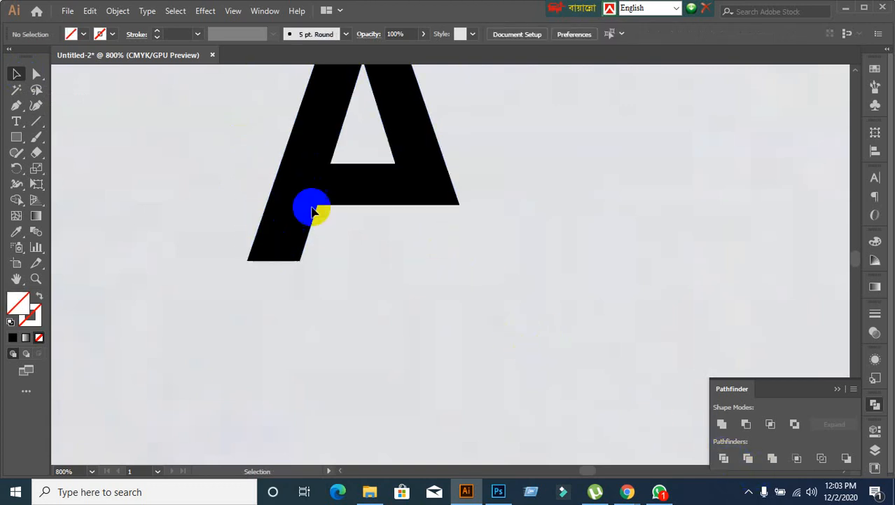
# Step: Try to shift the cut edge between the left leg and the crossbar within the grouped A
pyautogui.click(370, 195)
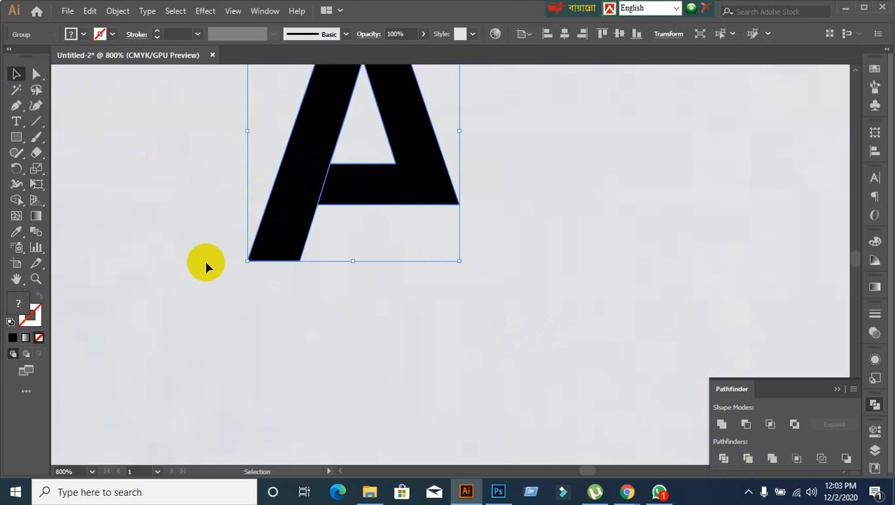
pyautogui.click(35, 73)
pyautogui.click(320, 197)
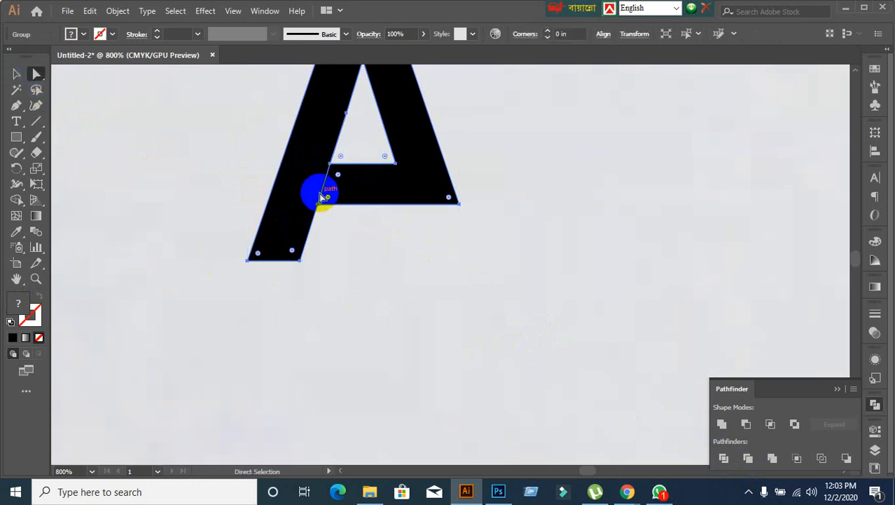
pyautogui.moveTo(325, 187); pyautogui.dragTo(344, 186)
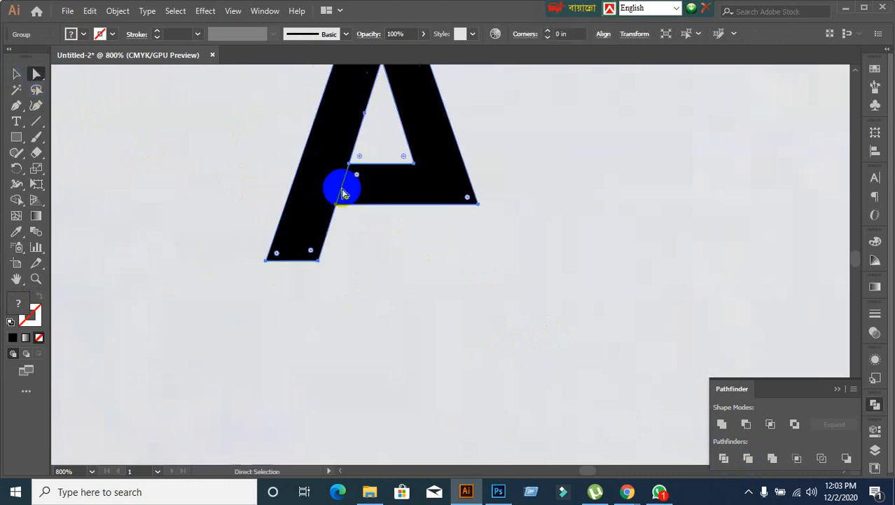
pyautogui.hotkey('ctrl', 'z')
pyautogui.click(490, 319)
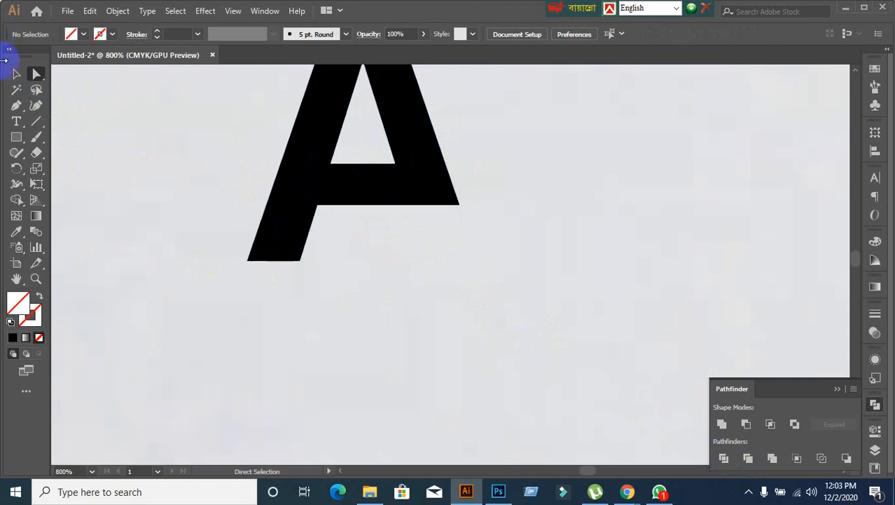
# Step: Ungroup the divided pieces of the letter A
pyautogui.click(16, 77)
pyautogui.click(314, 180)
pyautogui.rightClick(314, 180)
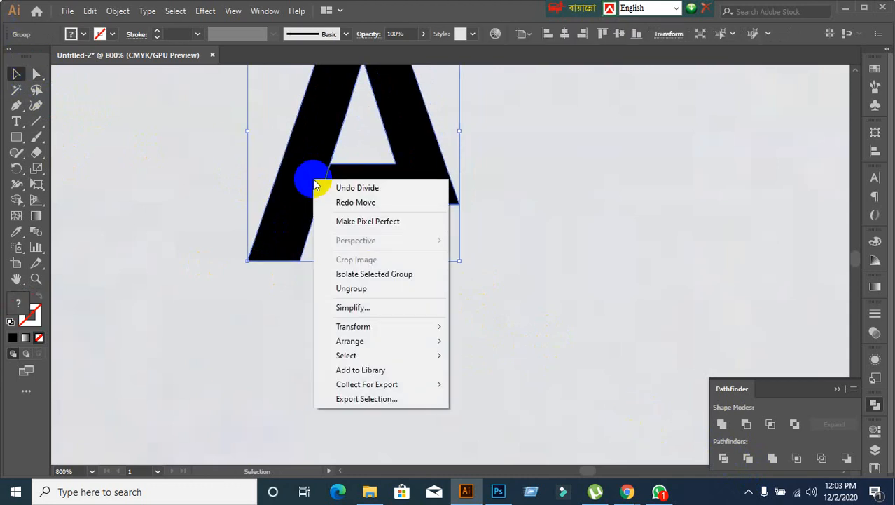
pyautogui.click(351, 287)
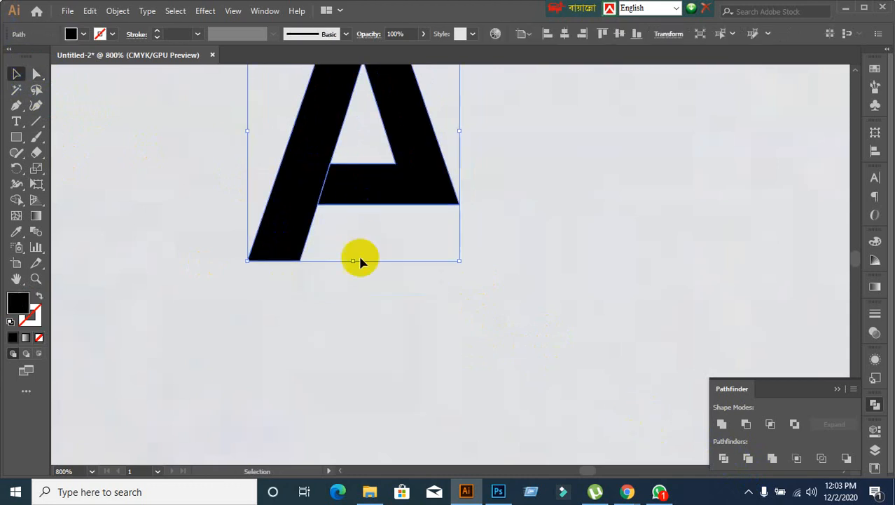
# Step: Shift the cut edge between the A's left leg and its crossbar a short distance to the right
pyautogui.click(359, 340)
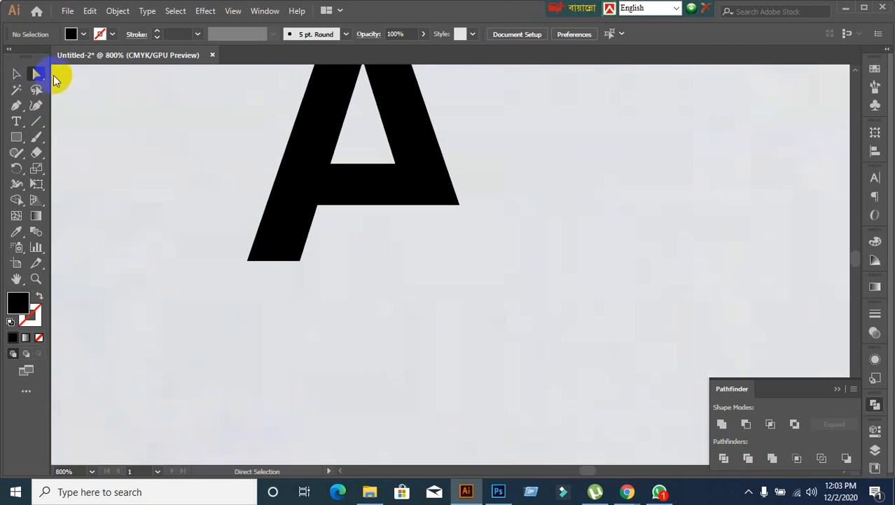
pyautogui.moveTo(323, 187); pyautogui.dragTo(347, 187)
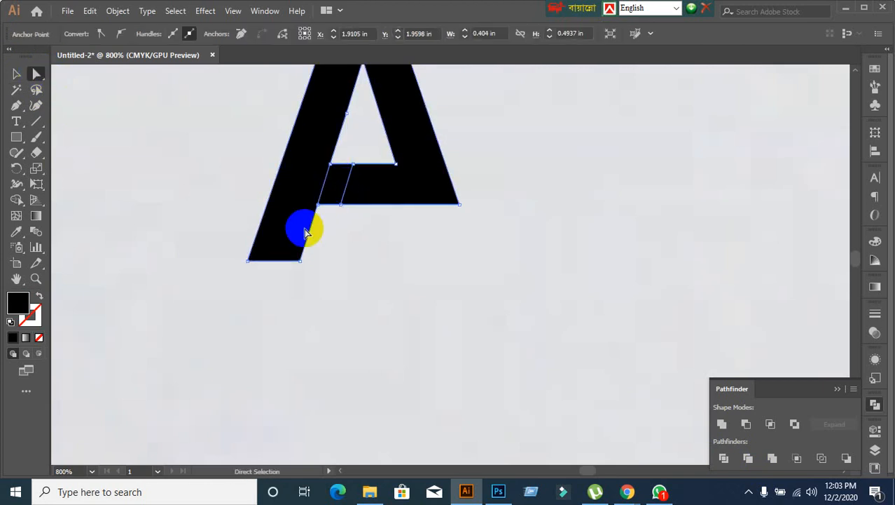
pyautogui.click(17, 74)
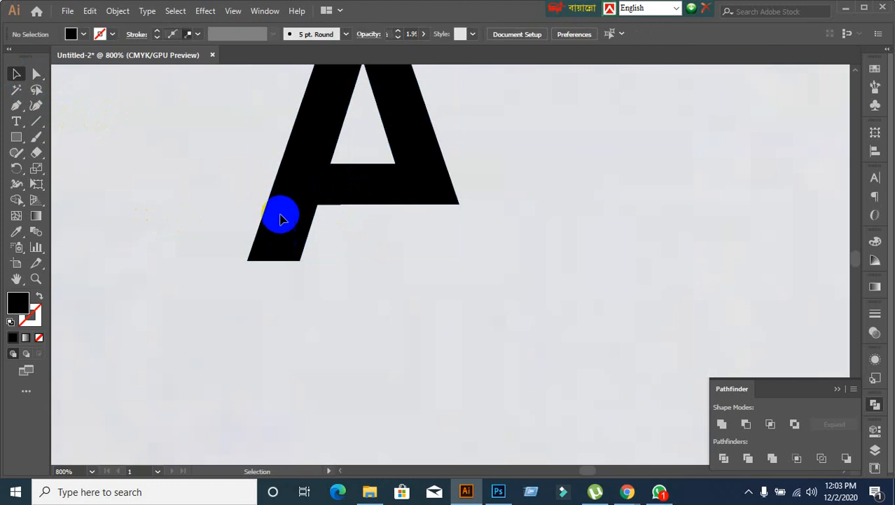
pyautogui.moveTo(336, 194); pyautogui.dragTo(314, 264)
pyautogui.click(511, 285)
pyautogui.click(27, 86)
pyautogui.click(329, 259)
pyautogui.click(16, 73)
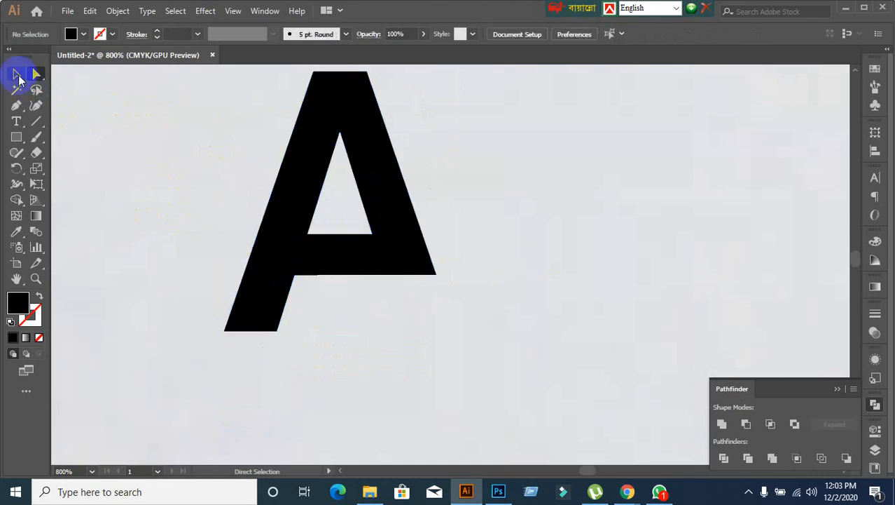
pyautogui.rightClick(288, 245)
pyautogui.click(253, 282)
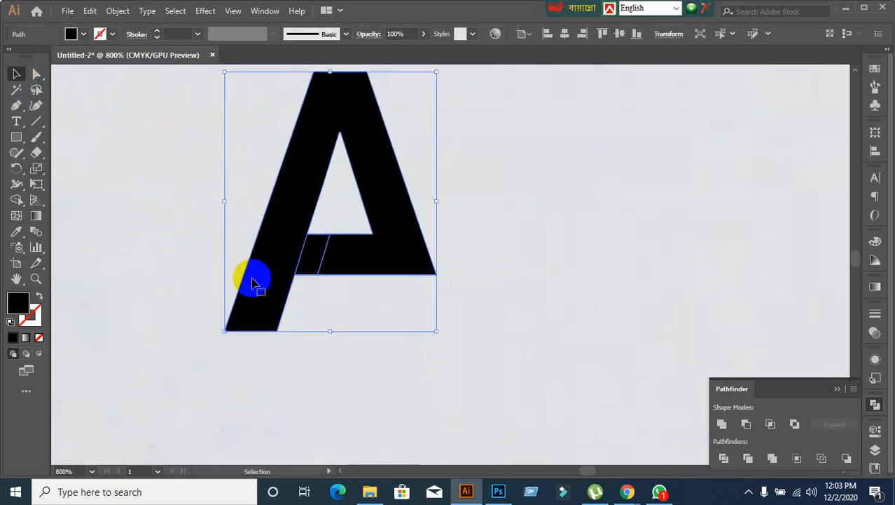
pyautogui.rightClick(253, 282)
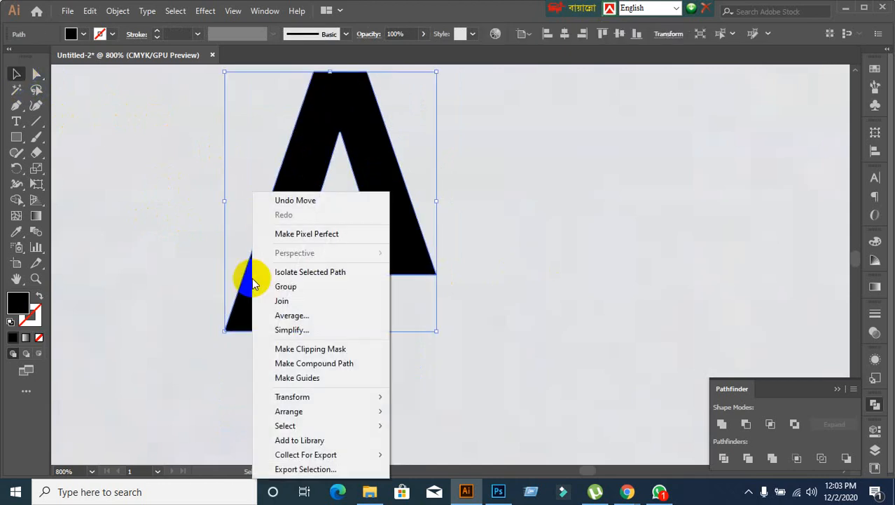
pyautogui.click(199, 301)
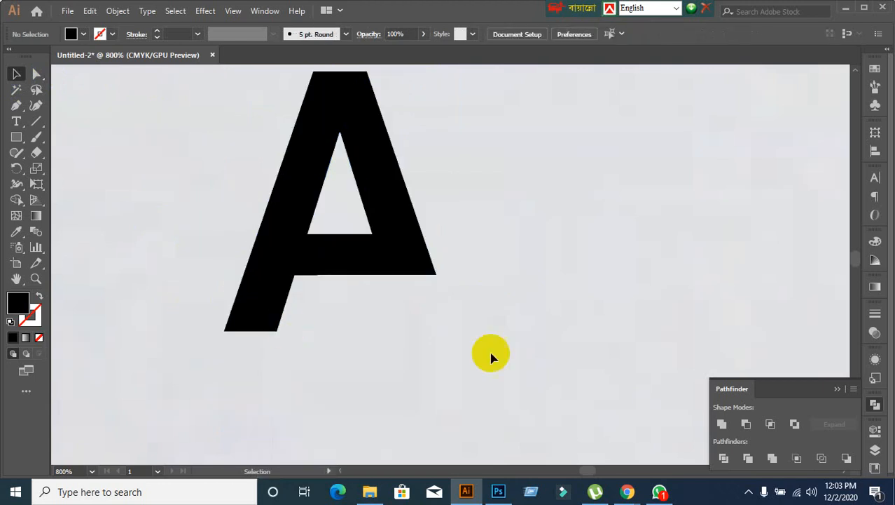
# Step: Reshape the cut edge between the A's left leg and crossbar to open a slanted notch at the crossbar's end
pyautogui.scroll(-2, 372, 273)
pyautogui.click(336, 216)
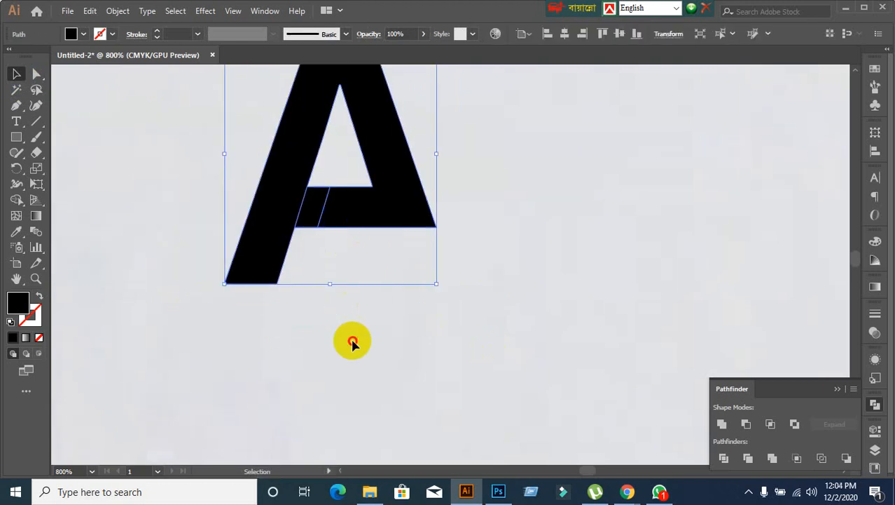
pyautogui.click(300, 211)
pyautogui.click(36, 75)
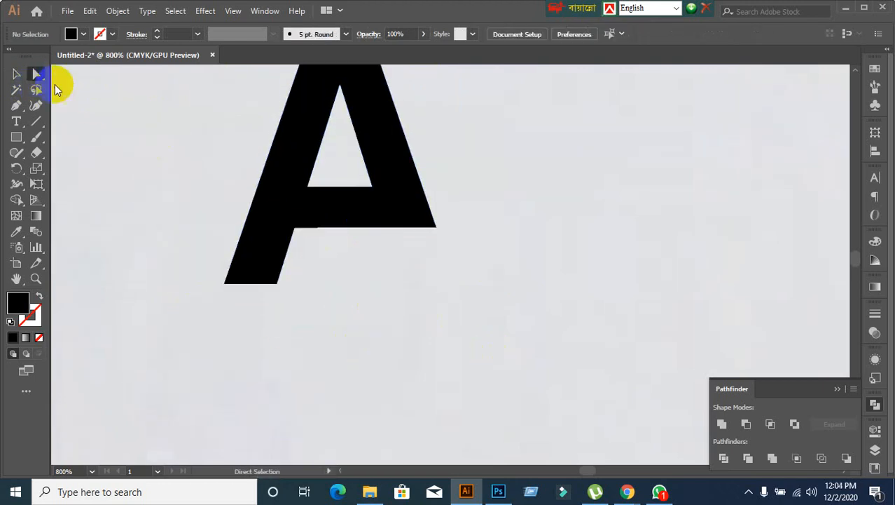
pyautogui.click(319, 229)
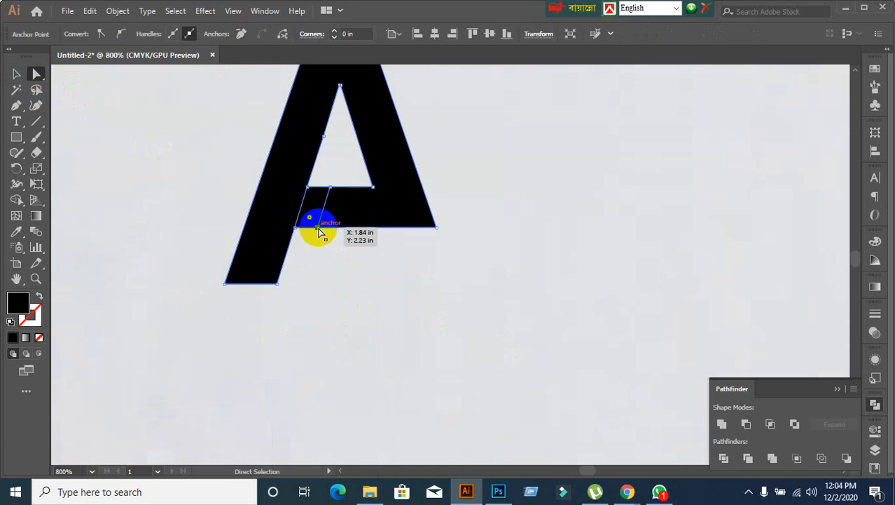
pyautogui.click(307, 231)
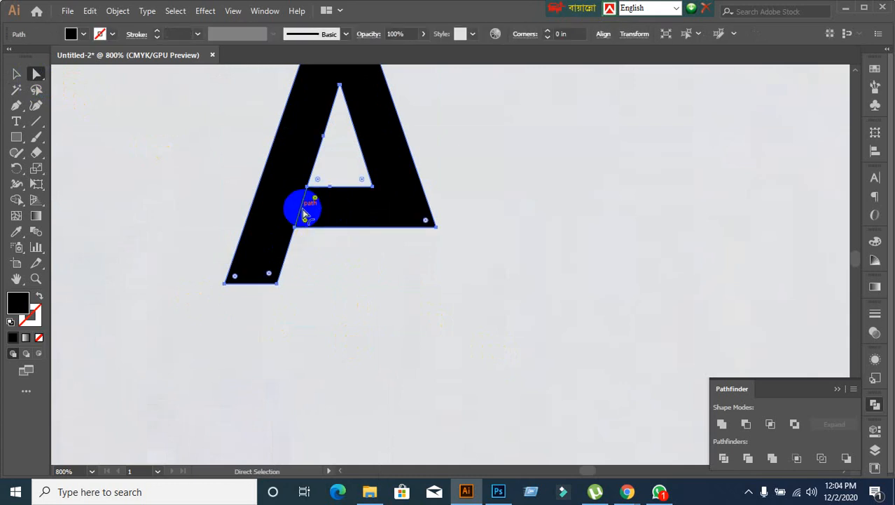
pyautogui.click(304, 234)
pyautogui.moveTo(303, 208); pyautogui.dragTo(324, 207)
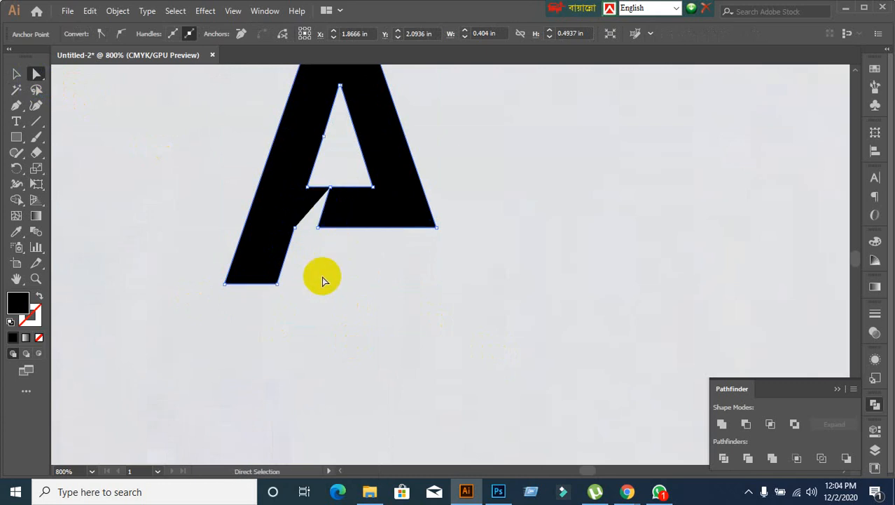
# Step: Pull an anchor from the notch down below the left leg to about X 1.71 in, Y 2.51 in
pyautogui.click(315, 220)
pyautogui.click(310, 209)
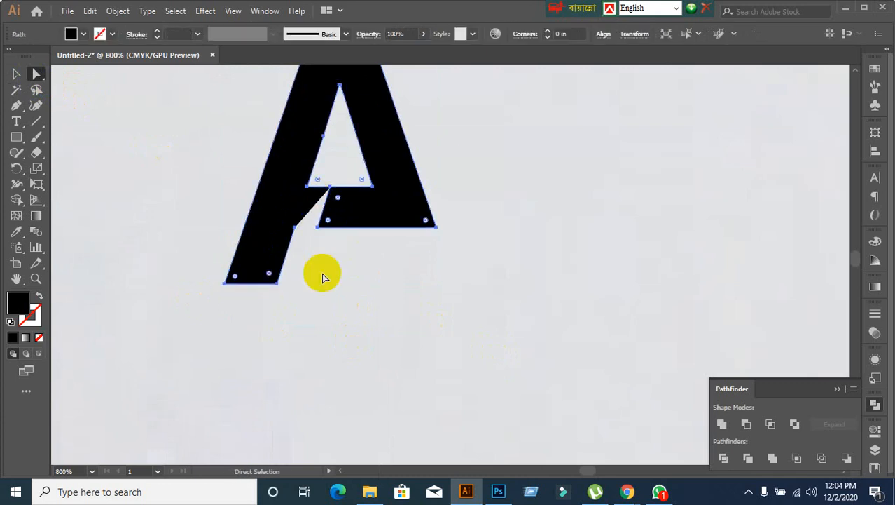
pyautogui.moveTo(324, 208); pyautogui.dragTo(249, 373)
pyautogui.click(325, 264)
pyautogui.click(312, 188)
# Step: Select all the overlapping pieces of the A and split them with Pathfinder Divide
pyautogui.click(17, 76)
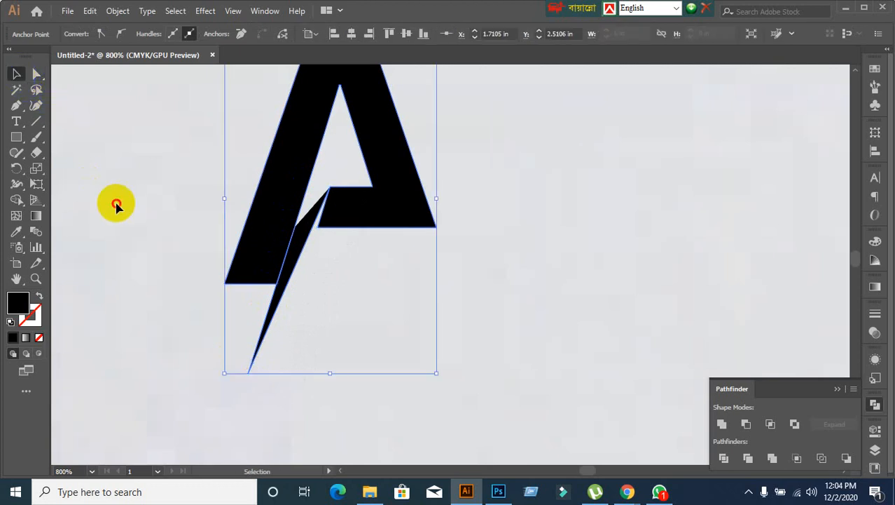
pyautogui.click(155, 193)
pyautogui.moveTo(156, 194); pyautogui.dragTo(443, 372)
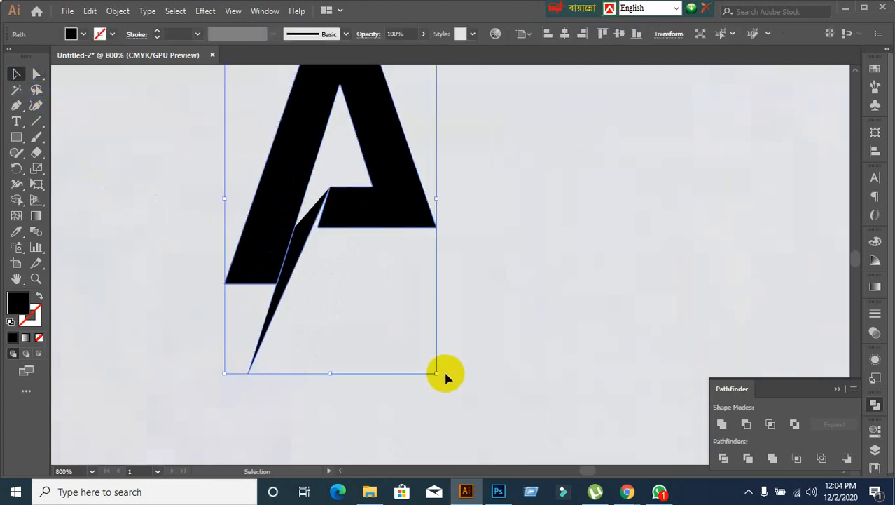
pyautogui.click(724, 458)
pyautogui.click(550, 352)
# Step: Ungroup the divided A and delete the pointed black sliver between the left leg and the crossbar
pyautogui.click(309, 241)
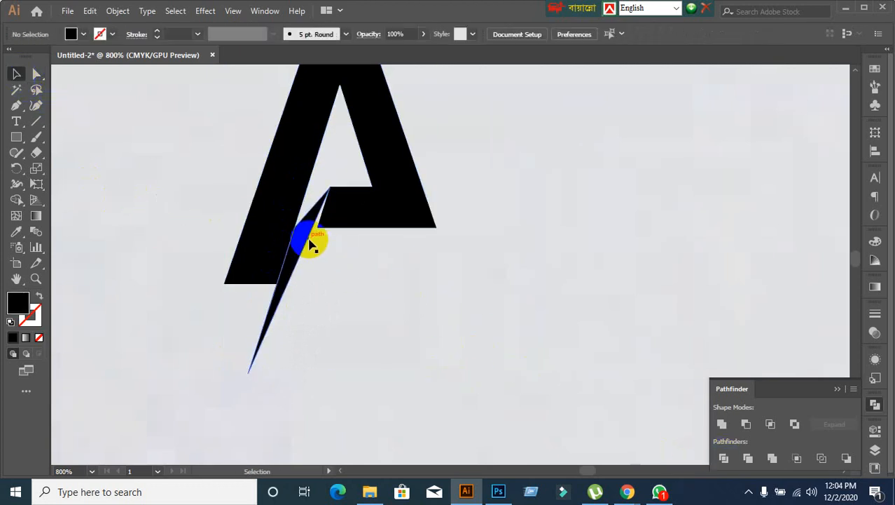
pyautogui.rightClick(309, 242)
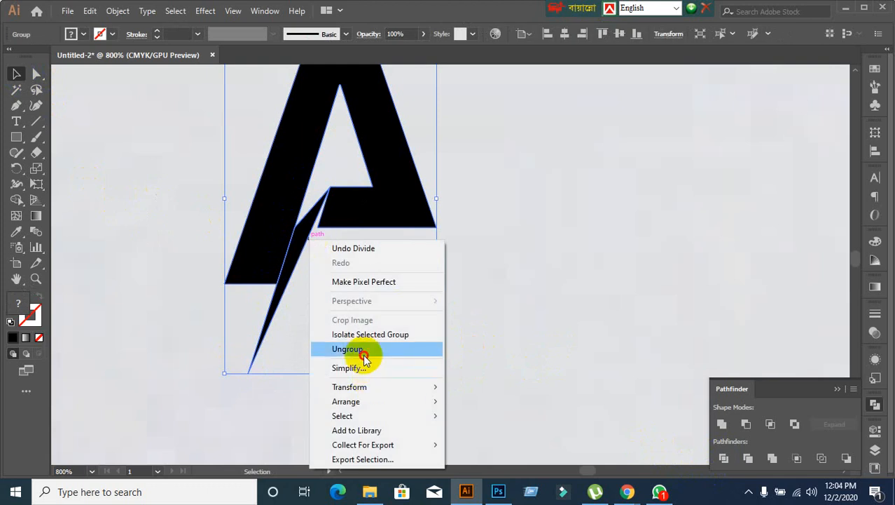
pyautogui.click(362, 349)
pyautogui.click(301, 245)
pyautogui.press('Delete')
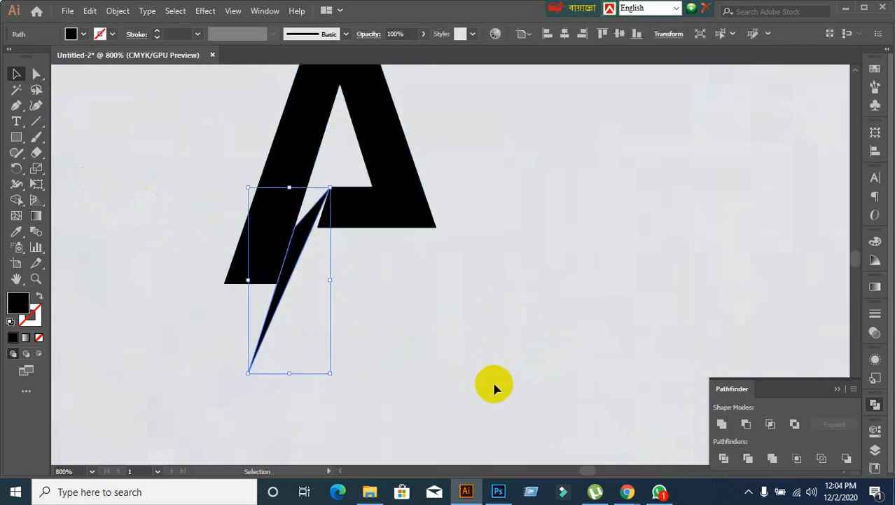
# Step: Move the black A onto the reference logo and delete the unfilled outline pieces left behind
pyautogui.scroll(-4, 468, 389)
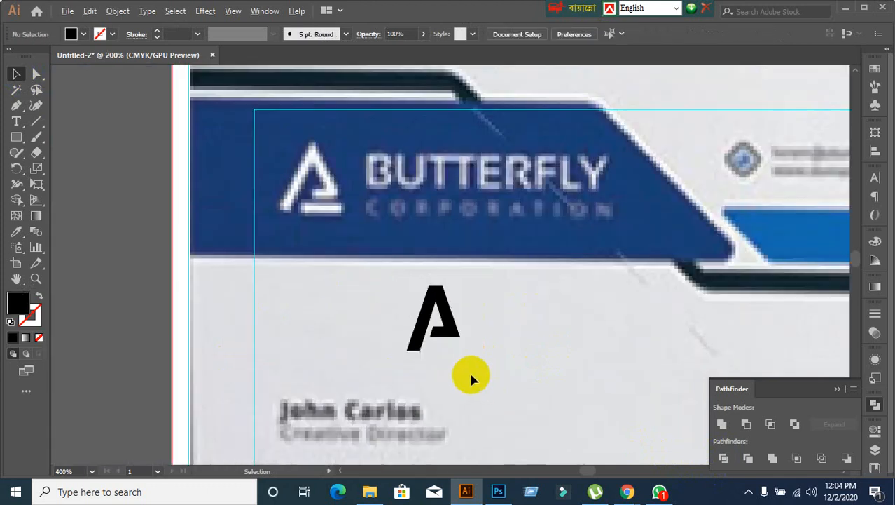
pyautogui.moveTo(440, 340); pyautogui.dragTo(316, 200)
pyautogui.click(436, 330)
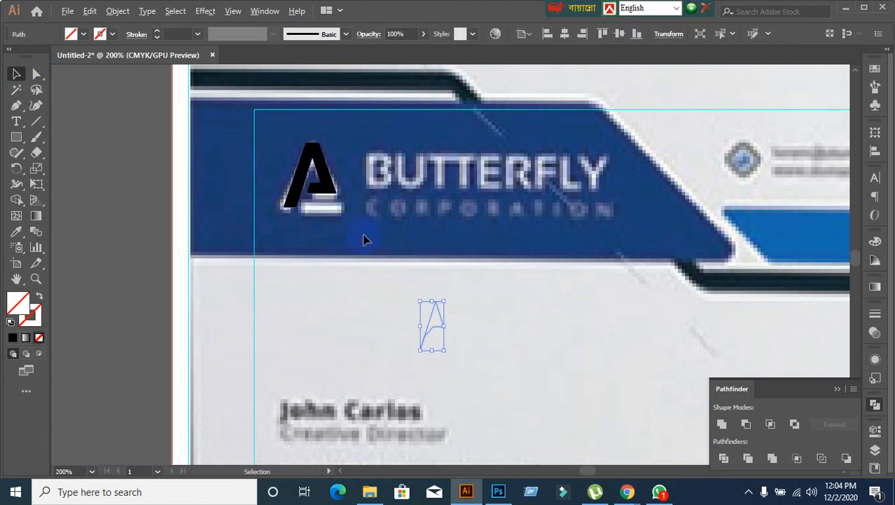
pyautogui.scroll(1, 365, 245)
pyautogui.click(398, 371)
pyautogui.moveTo(368, 306); pyautogui.dragTo(564, 454)
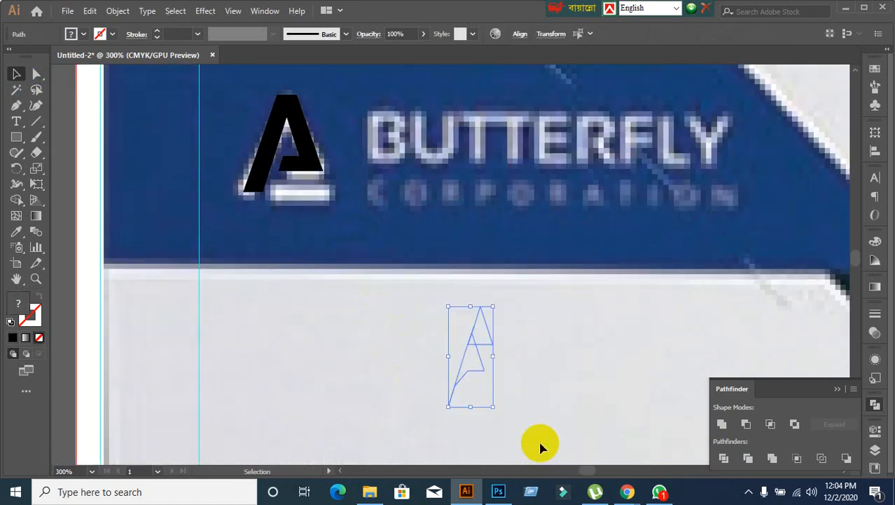
pyautogui.click(538, 439)
pyautogui.scroll(1, 230, 274)
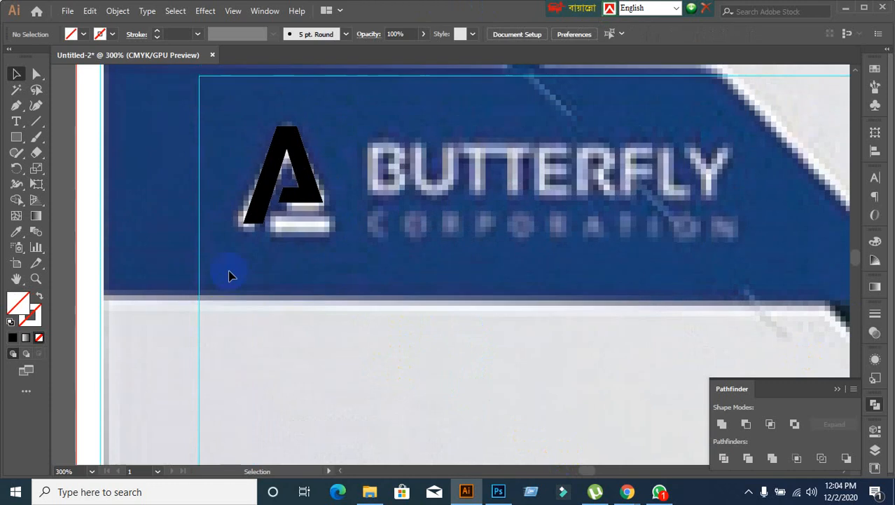
# Step: Move the A off the reference logo and place it back over it, lined up with the logo's left leg
pyautogui.scroll(-2, 263, 259)
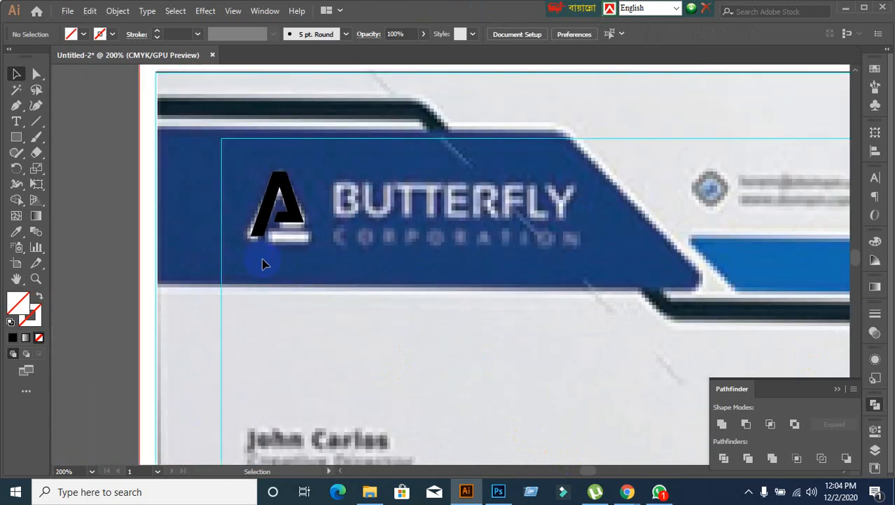
pyautogui.moveTo(267, 230); pyautogui.dragTo(320, 351)
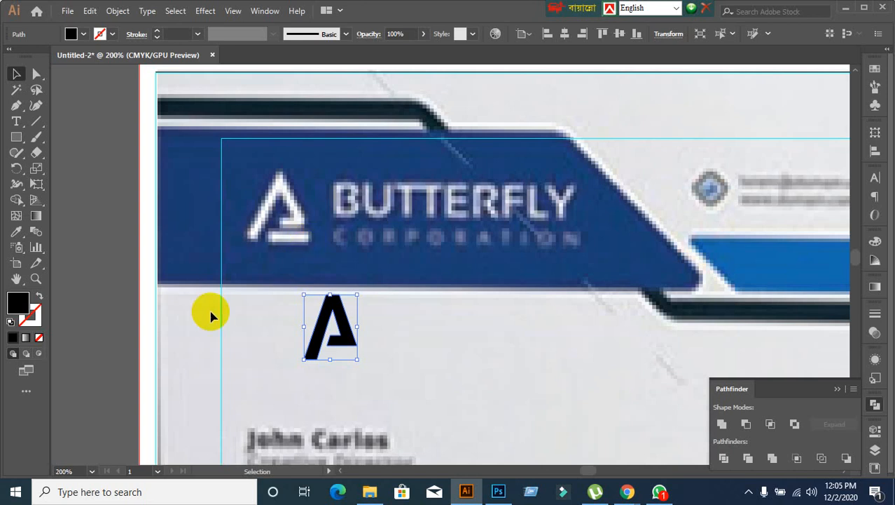
pyautogui.scroll(-1, 236, 316)
pyautogui.click(351, 328)
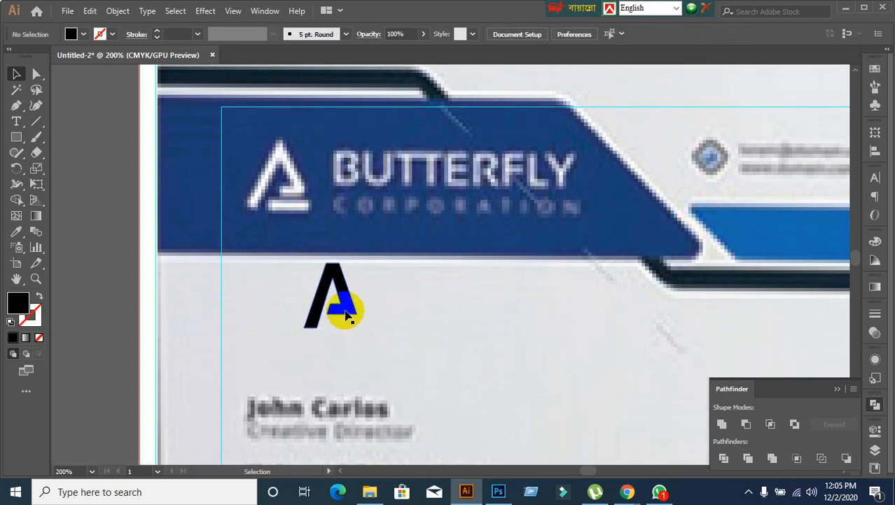
pyautogui.moveTo(346, 310); pyautogui.dragTo(292, 193)
pyautogui.hotkey('ctrl', '[')
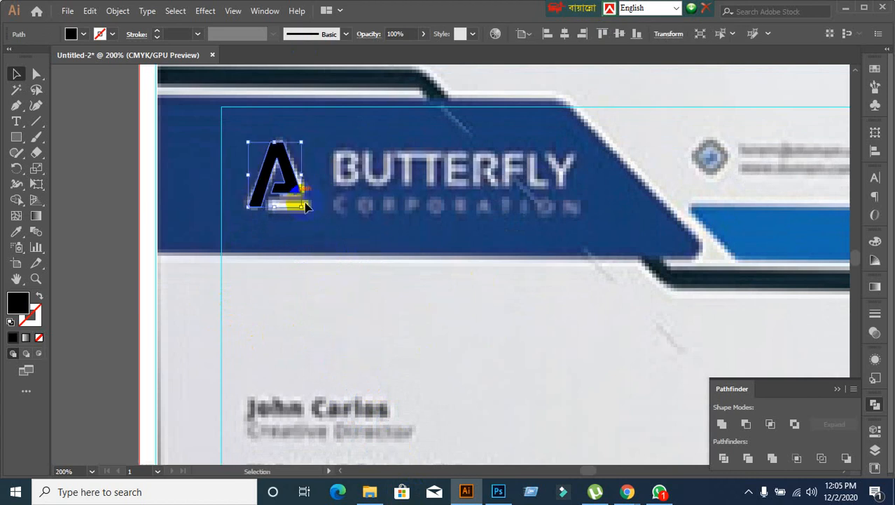
pyautogui.click(317, 312)
# Step: Draw a black rectangle beneath the A's crossbar, over the reference bar and about as wide as the crossbar
pyautogui.scroll(2, 301, 217)
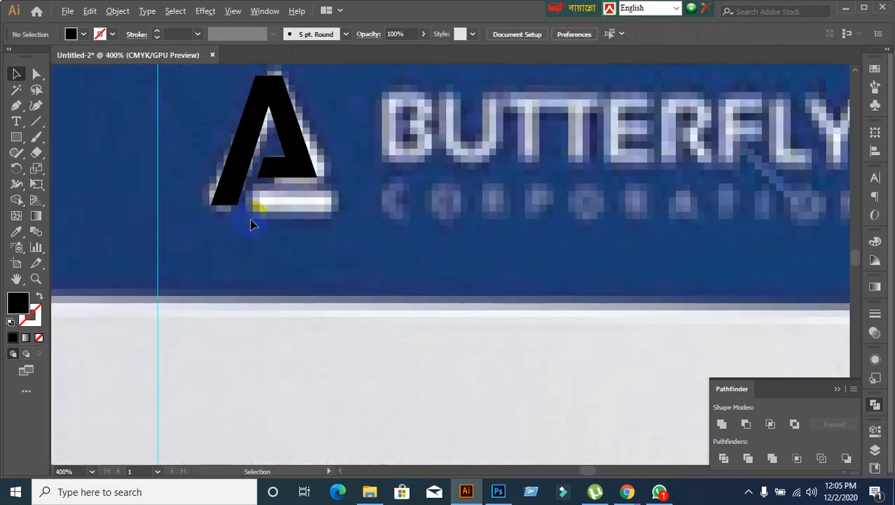
pyautogui.click(16, 138)
pyautogui.moveTo(223, 197); pyautogui.dragTo(319, 209)
pyautogui.click(16, 74)
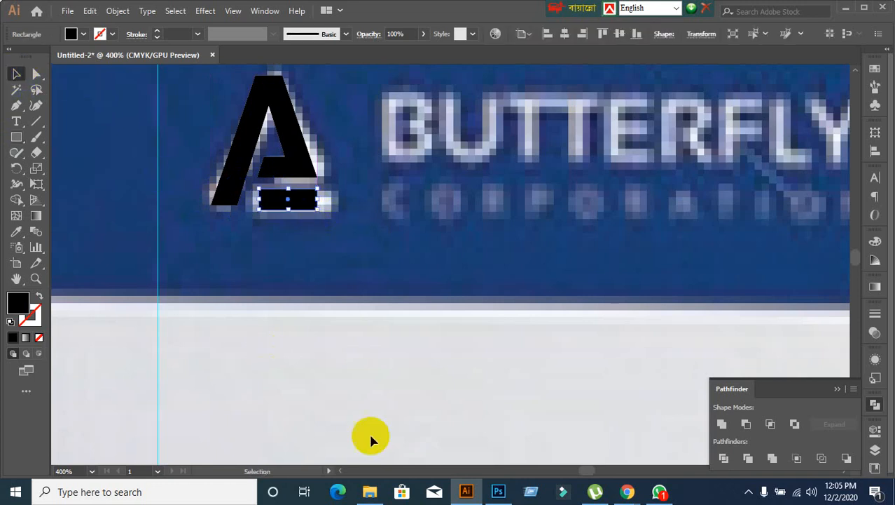
pyautogui.click(370, 435)
pyautogui.click(288, 203)
pyautogui.click(409, 270)
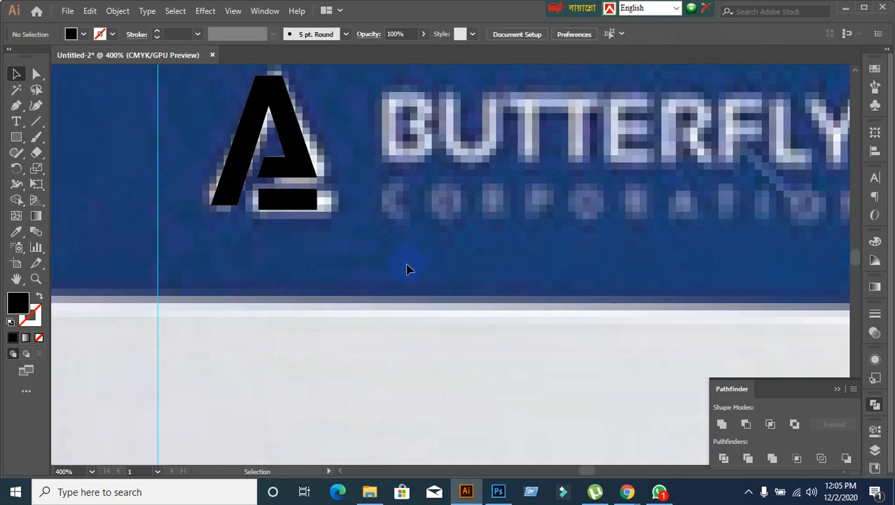
# Step: Try to align the A's bottom edge with the bar, and undo the alignment
pyautogui.click(225, 191)
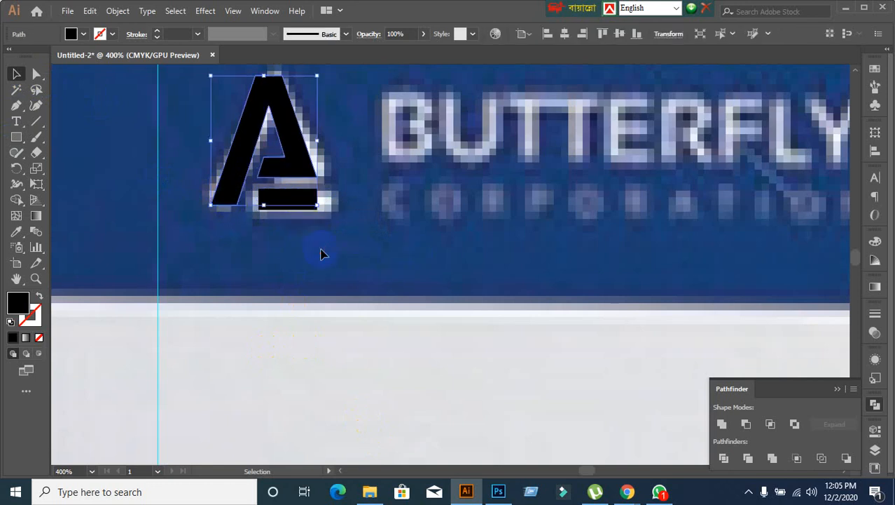
pyautogui.doubleClick(230, 190)
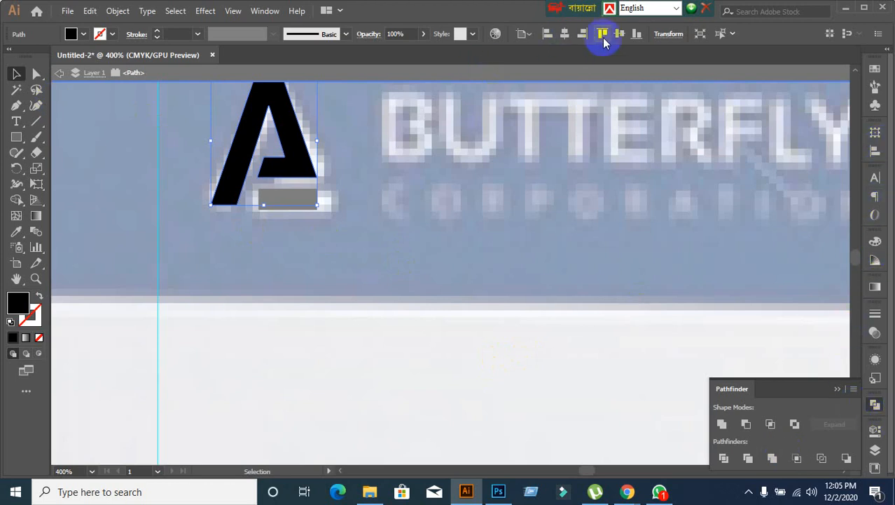
pyautogui.click(638, 35)
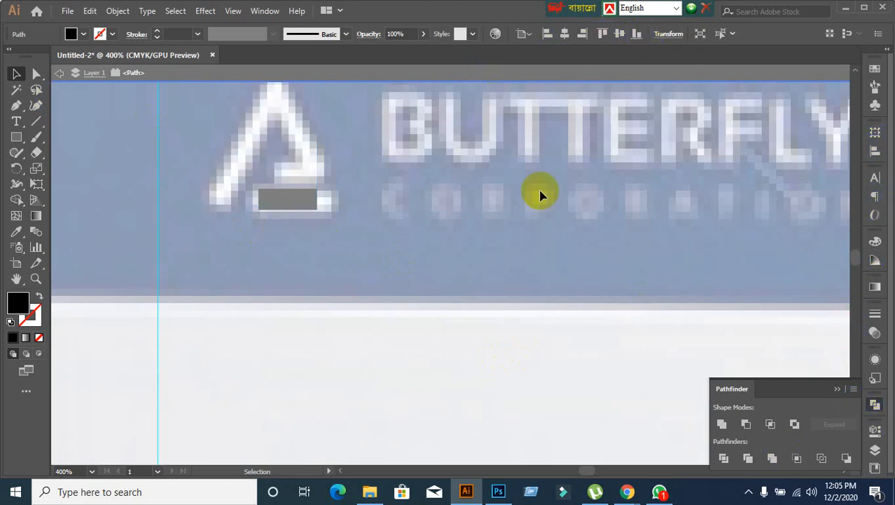
pyautogui.hotkey('ctrl', 'z')
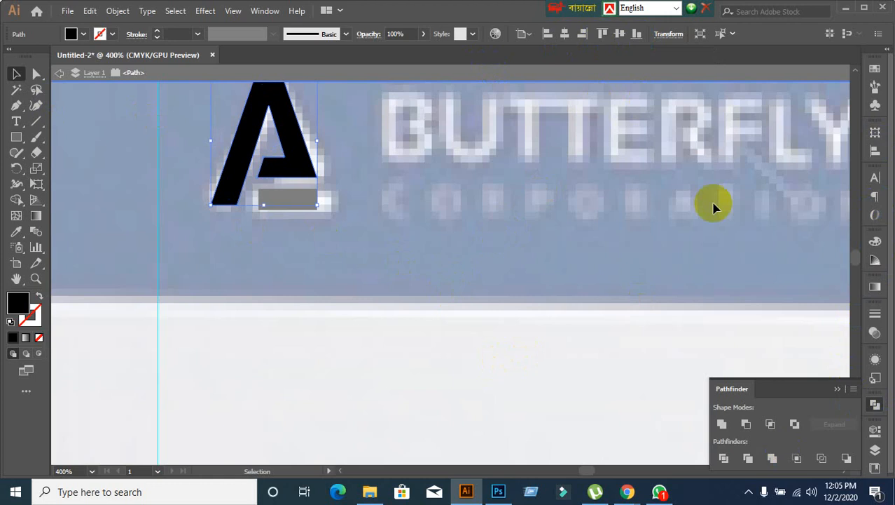
# Step: Change the alignment reference to Align to Selection and exit isolation mode on the A
pyautogui.click(874, 152)
pyautogui.click(846, 239)
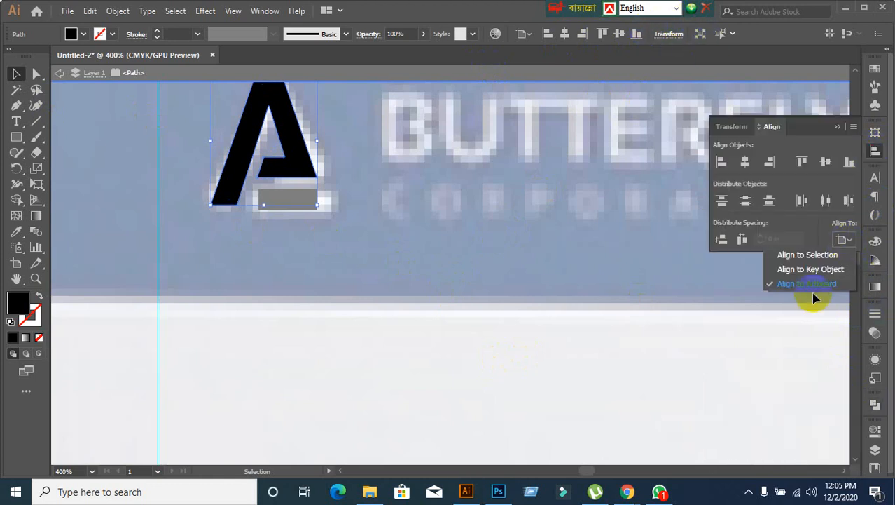
pyautogui.click(815, 256)
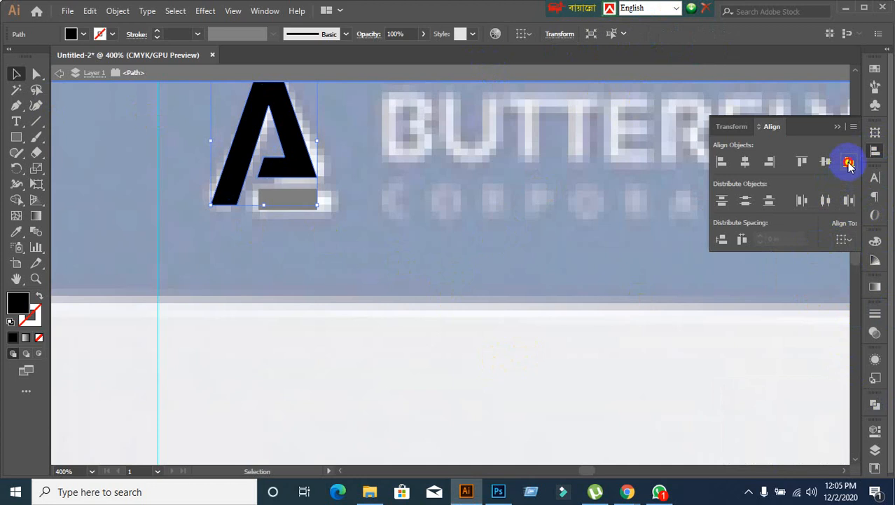
pyautogui.click(230, 238)
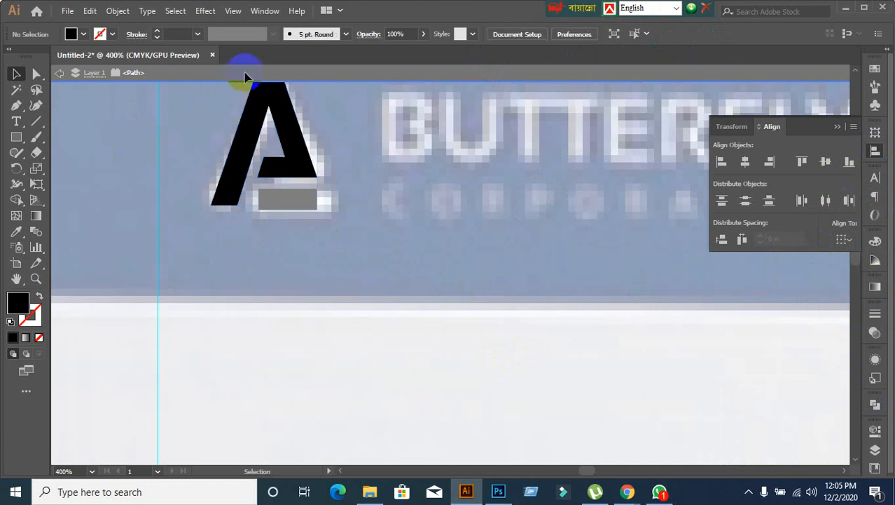
pyautogui.doubleClick(311, 191)
# Step: Move the bar up slightly so its bottom edge lines up with the foot of the A's left leg
pyautogui.click(292, 197)
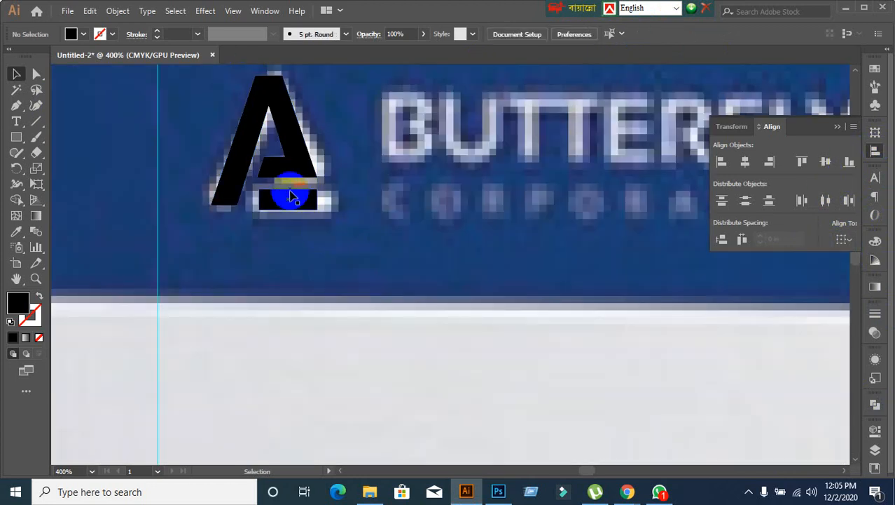
pyautogui.moveTo(293, 199)
pyautogui.mouseDown()
pyautogui.moveTo(289, 184)
pyautogui.moveTo(290, 194)
pyautogui.mouseUp()
pyautogui.click(349, 263)
pyautogui.click(437, 273)
pyautogui.scroll(-2, 436, 275)
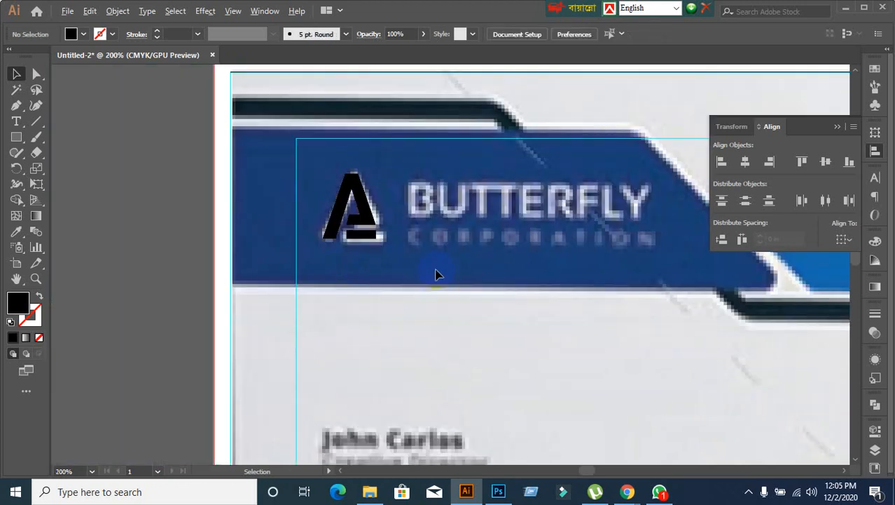
# Step: Add the text BUTTERFLY in Roboto Bold and move it beside the A logo, starting at the reference wordmark's first letter
pyautogui.moveTo(592, 352); pyautogui.dragTo(416, 331)
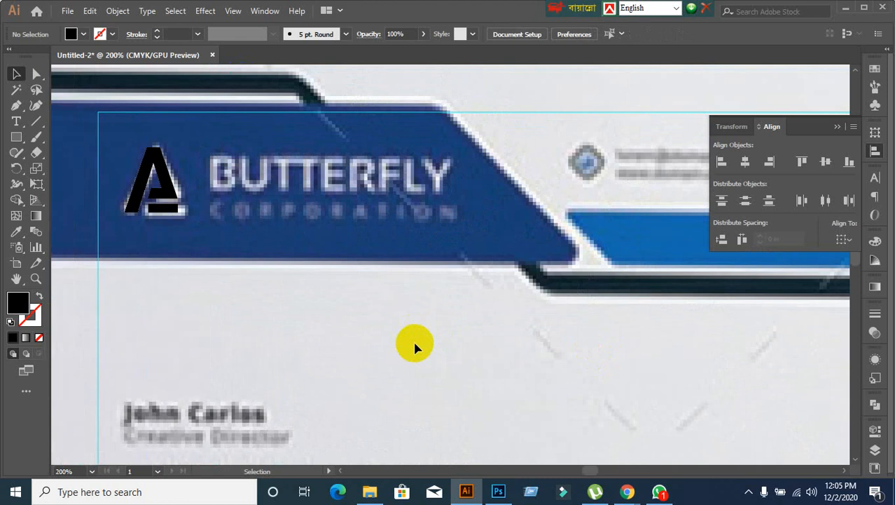
pyautogui.click(16, 120)
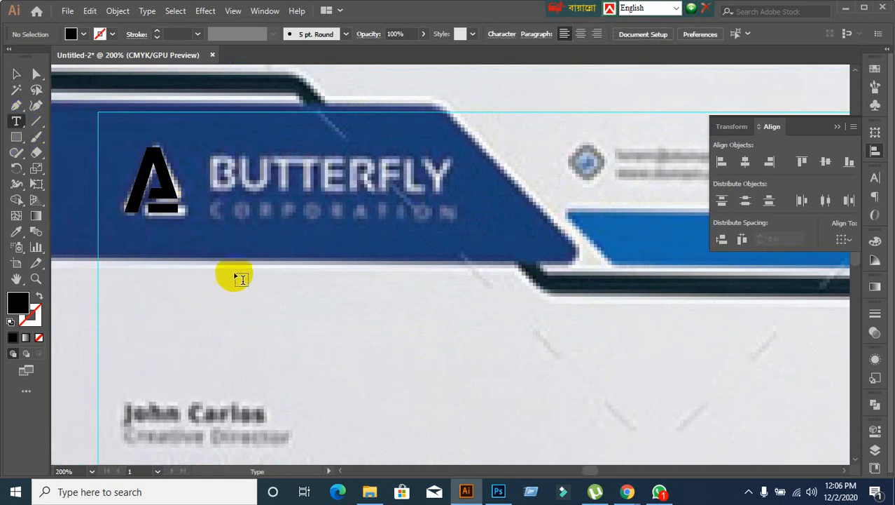
pyautogui.click(251, 174)
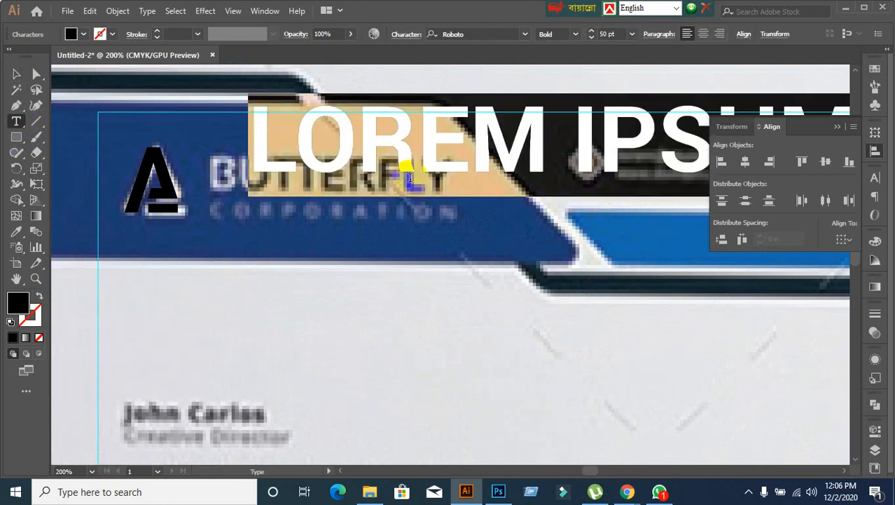
pyautogui.write('B')
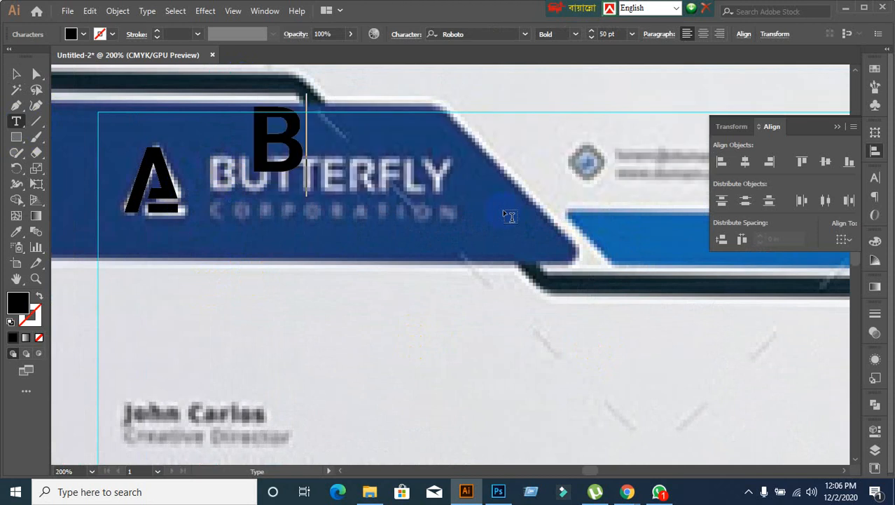
pyautogui.write('UTTERFLY')
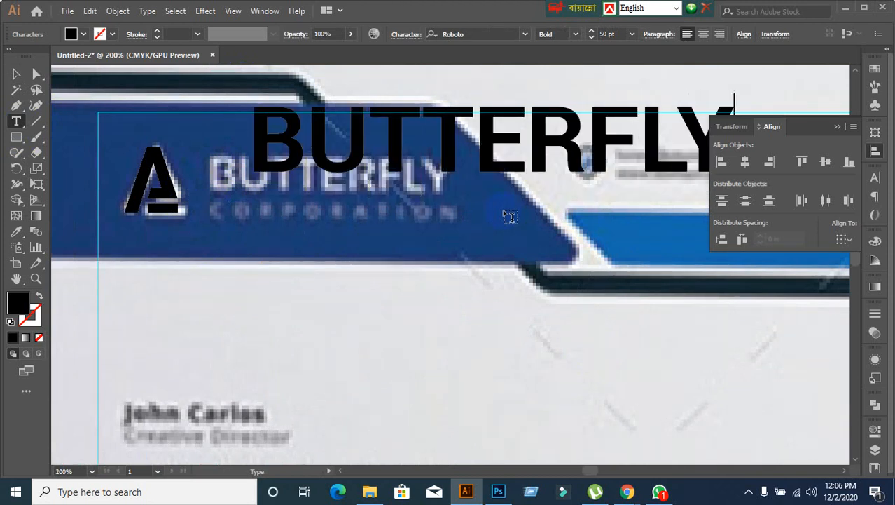
pyautogui.click(18, 74)
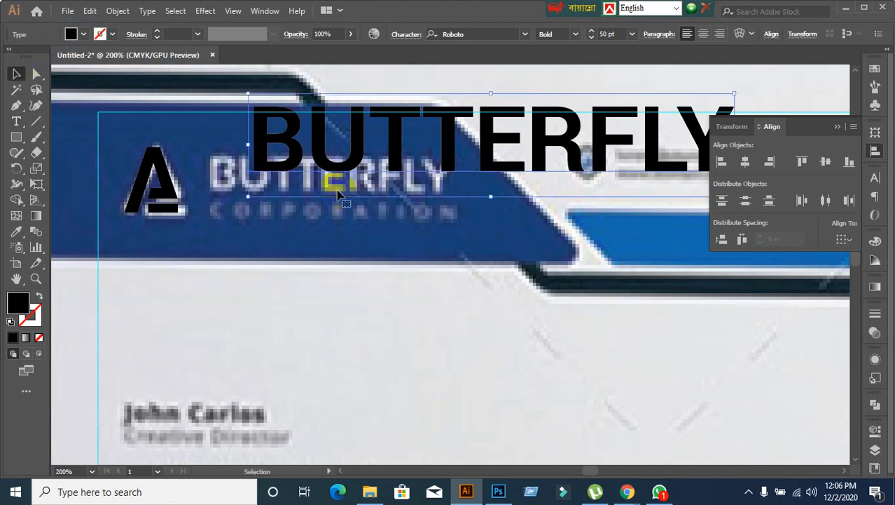
pyautogui.moveTo(357, 155); pyautogui.dragTo(317, 207)
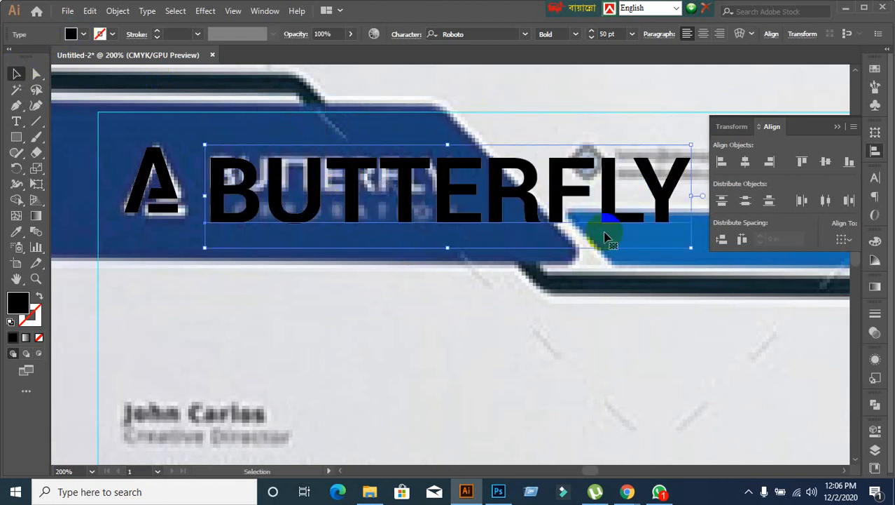
# Step: Reduce the BUTTERFLY text to 26 pt and move it up onto the reference wordmark
pyautogui.click(874, 179)
pyautogui.click(757, 232)
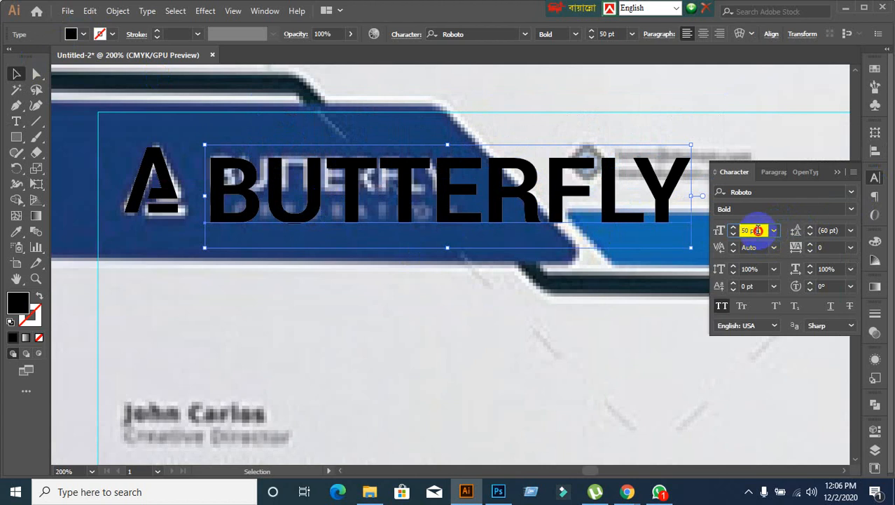
pyautogui.write('47')
pyautogui.press('Return')
pyautogui.press('Down')
pyautogui.press('Down')
pyautogui.press('Down')
pyautogui.press('Down')
pyautogui.press('Down')
pyautogui.press('Down')
pyautogui.press('Down')
pyautogui.press('Down')
pyautogui.press('Down')
pyautogui.press('Down')
pyautogui.press('Down')
pyautogui.press('Down')
pyautogui.press('Down')
pyautogui.press('Down')
pyautogui.press('Down')
pyautogui.press('Down')
pyautogui.press('Down')
pyautogui.press('Down')
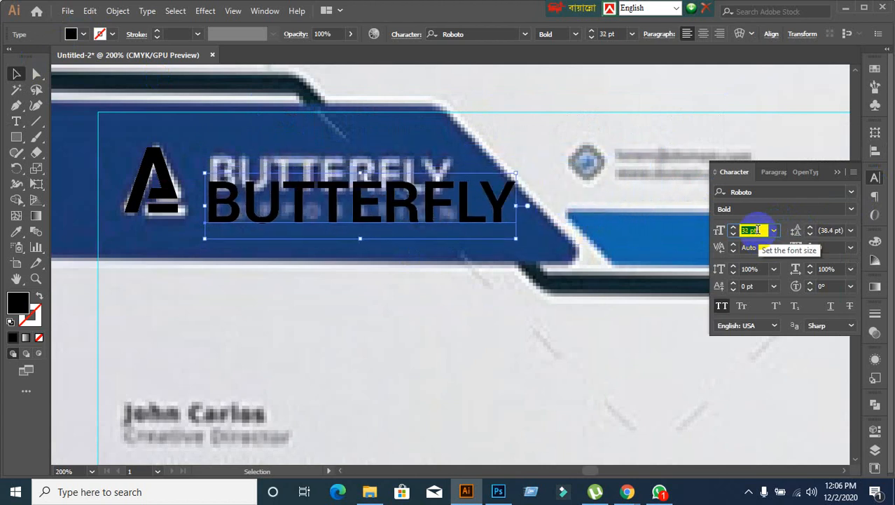
pyautogui.press('Down')
pyautogui.press('Down')
pyautogui.press('Down')
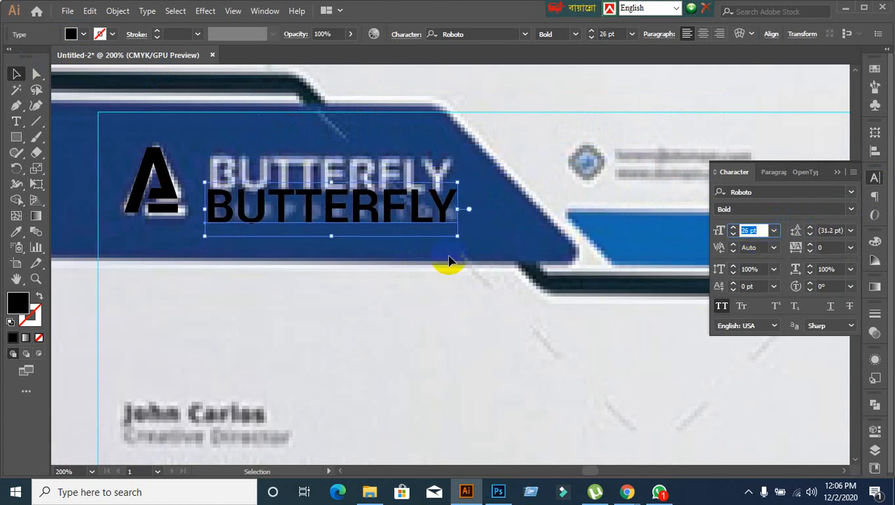
pyautogui.moveTo(310, 225); pyautogui.dragTo(309, 182)
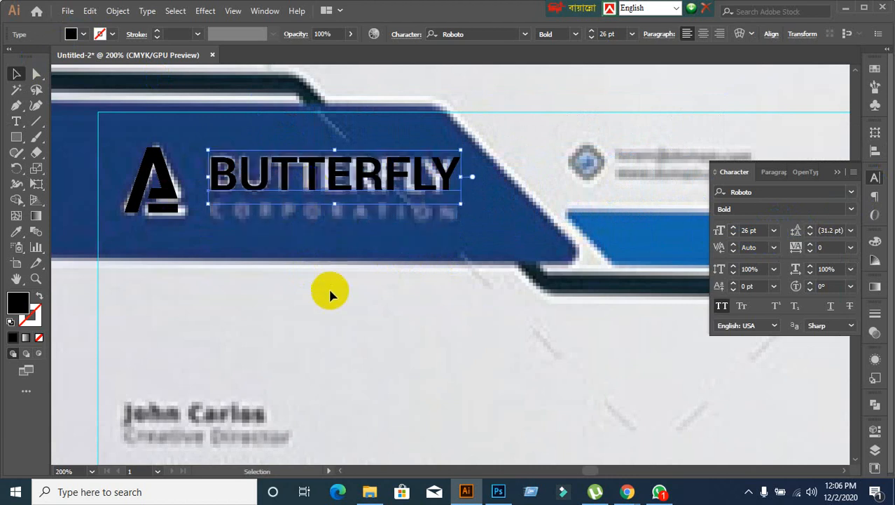
# Step: Set the BUTTERFLY text's font size to 25 pt and deselect it
pyautogui.click(328, 288)
pyautogui.scroll(1, 342, 237)
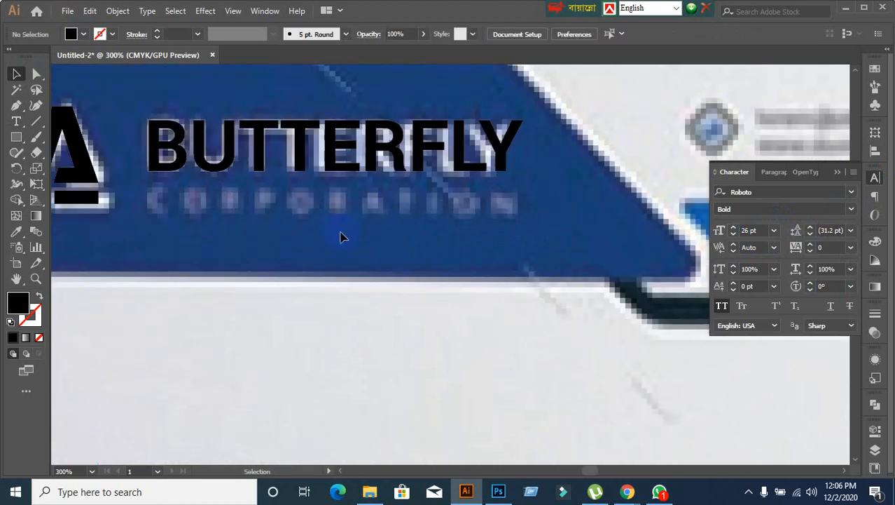
pyautogui.click(330, 145)
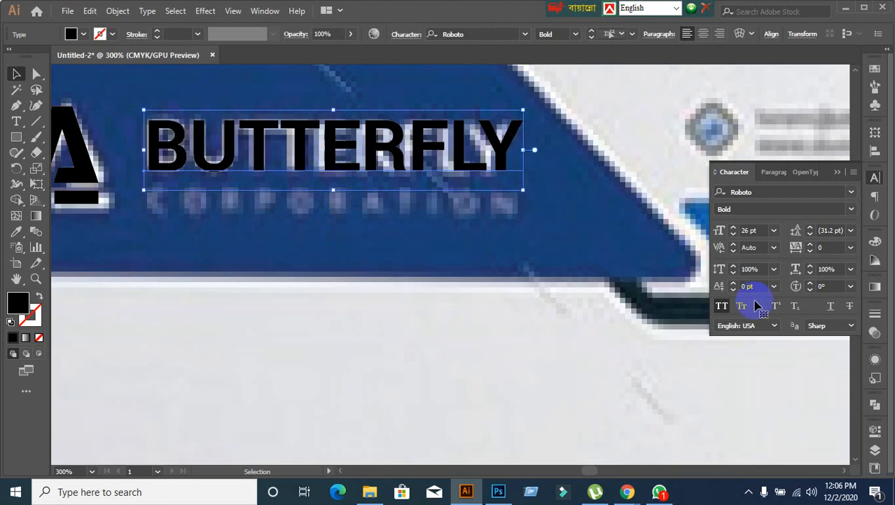
pyautogui.click(750, 231)
pyautogui.press('Down')
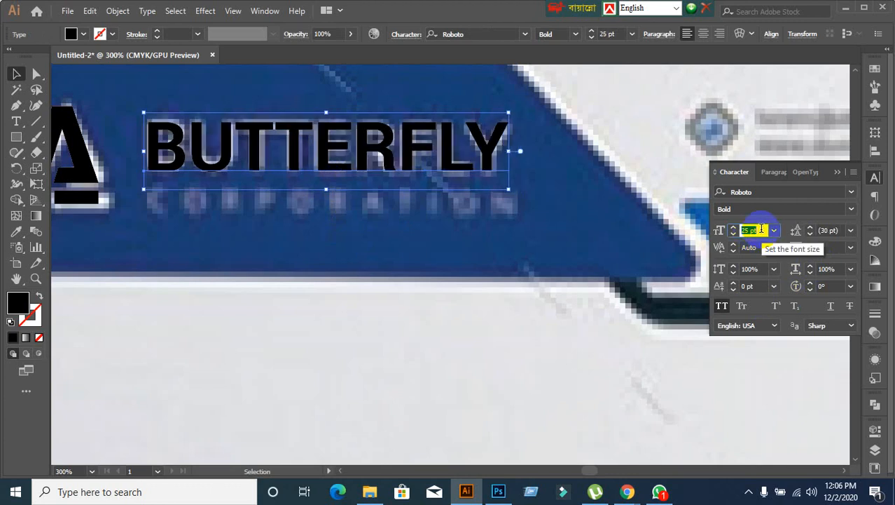
pyautogui.click(454, 311)
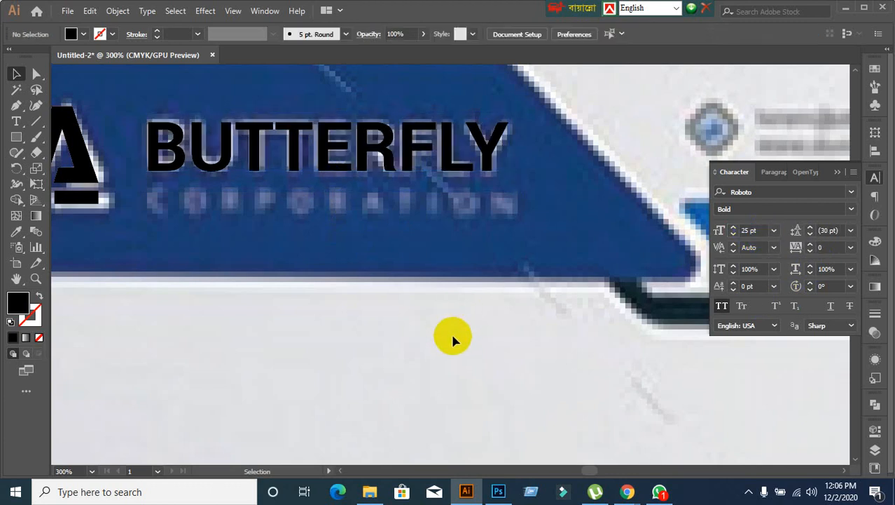
# Step: Duplicate the BUTTERFLY text directly below the original and set the copy's font style to Regular
pyautogui.click(266, 274)
pyautogui.moveTo(302, 158); pyautogui.dragTo(292, 223)
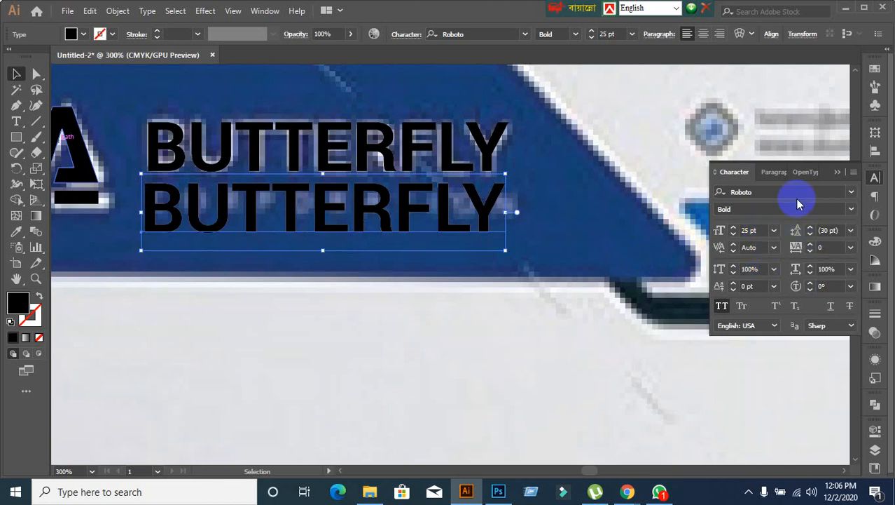
pyautogui.click(851, 209)
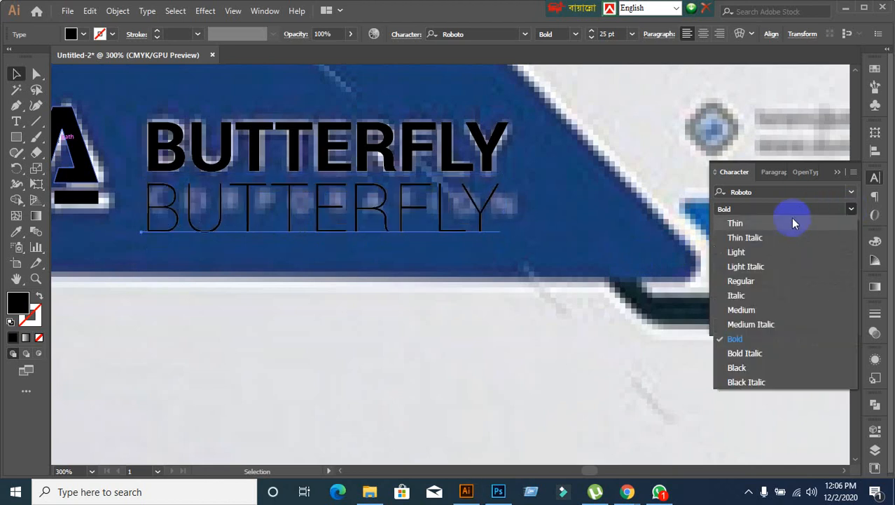
pyautogui.click(747, 282)
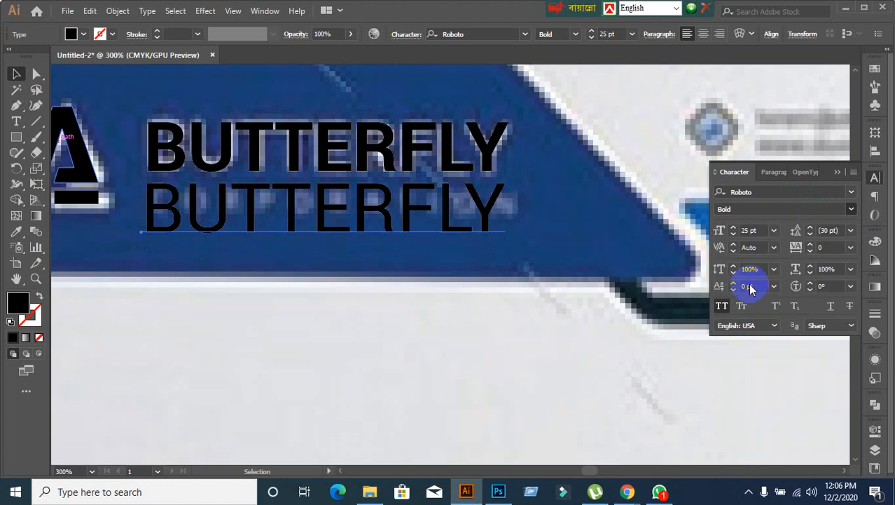
pyautogui.click(355, 219)
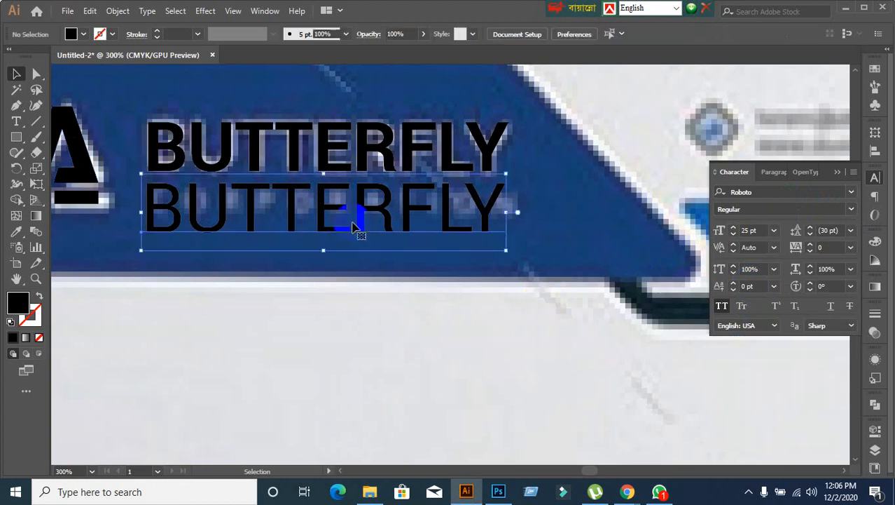
pyautogui.click(497, 212)
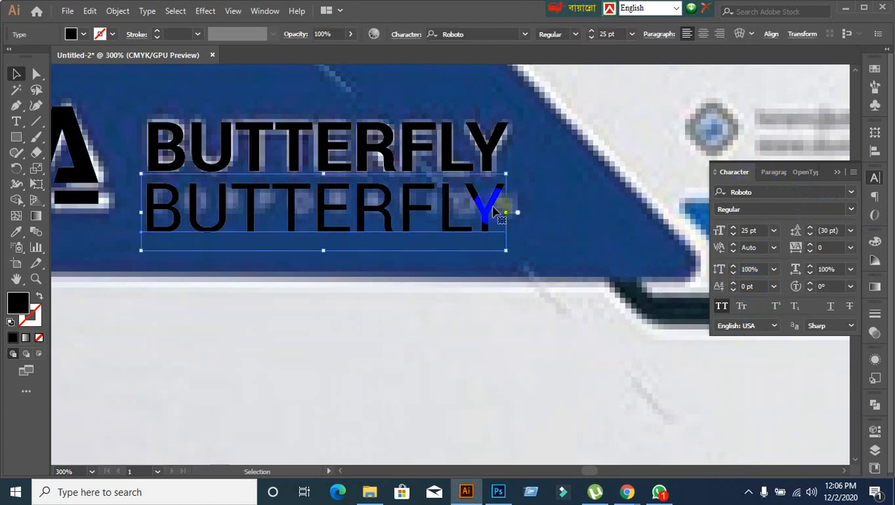
# Step: Replace the wording of the lower text copy with CORPORATION
pyautogui.doubleClick(347, 213)
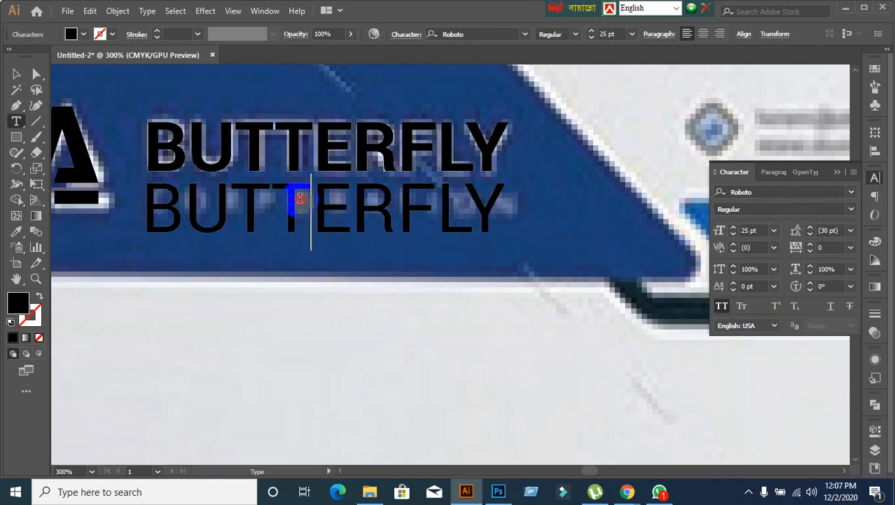
pyautogui.doubleClick(372, 236)
pyautogui.write('CO')
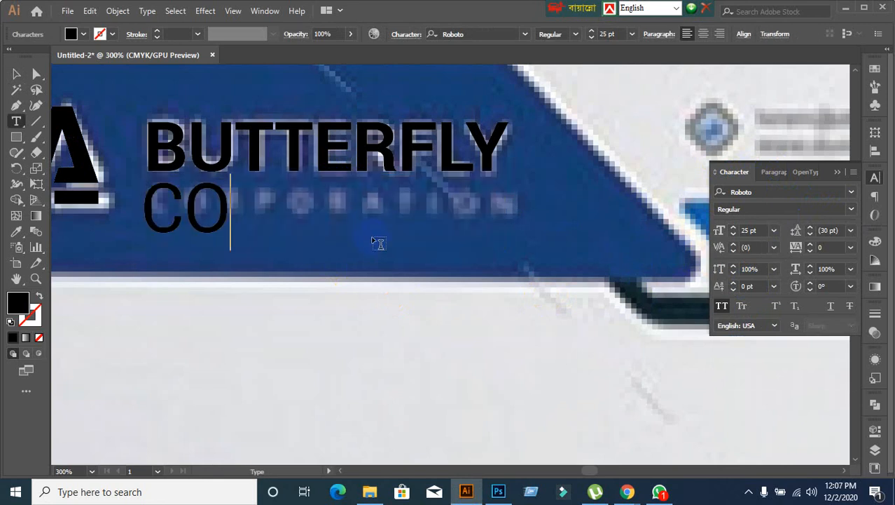
pyautogui.write('RPORATION')
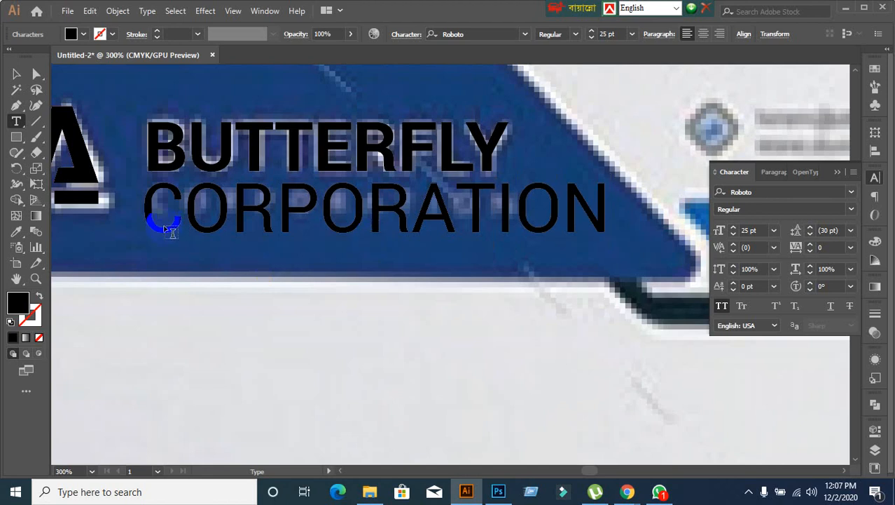
pyautogui.click(16, 74)
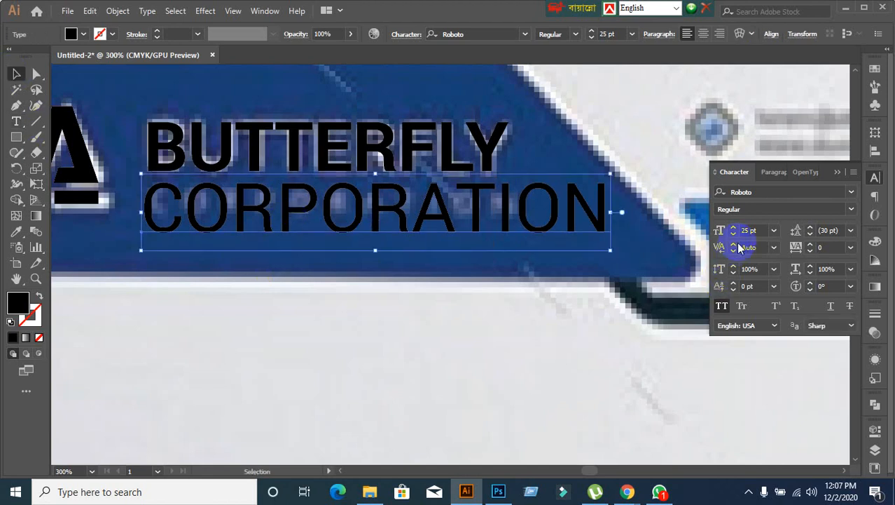
# Step: Set the CORPORATION text to 11 pt and move it up onto the reference tagline beneath BUTTERFLY
pyautogui.click(757, 231)
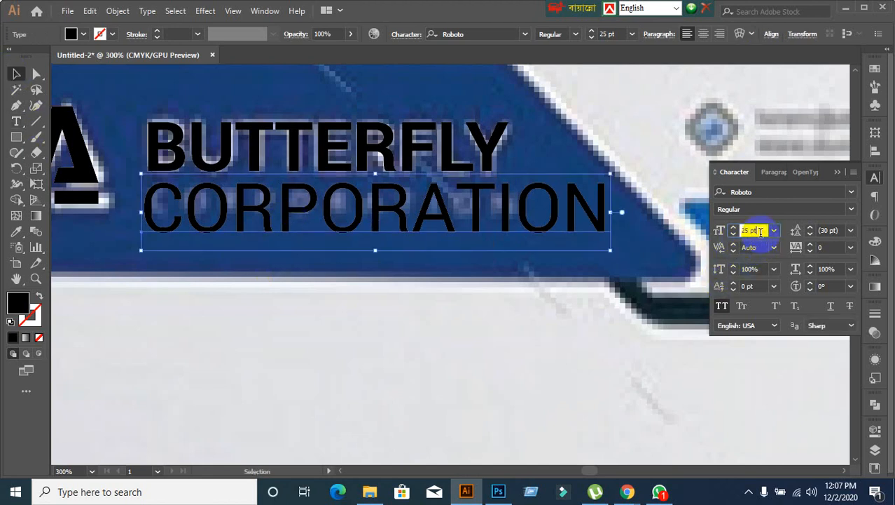
pyautogui.scroll(-12, 761, 231)
pyautogui.scroll(-2, 761, 231)
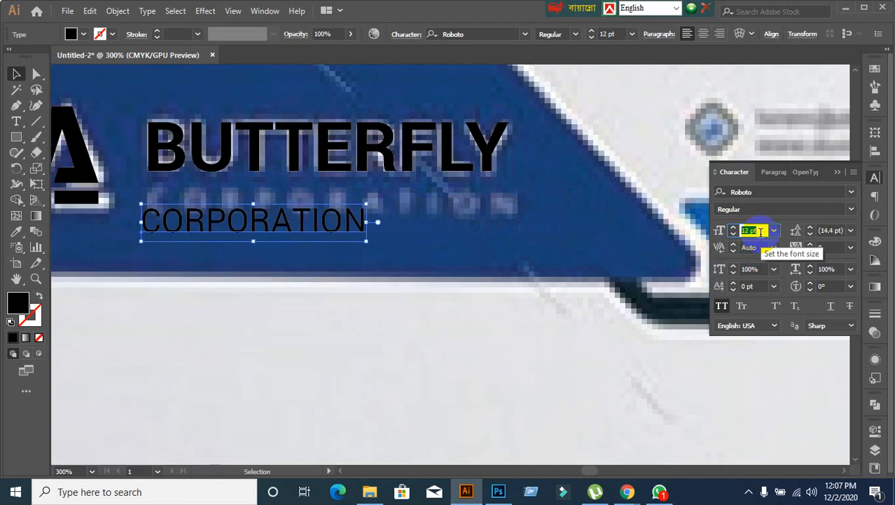
pyautogui.click(426, 356)
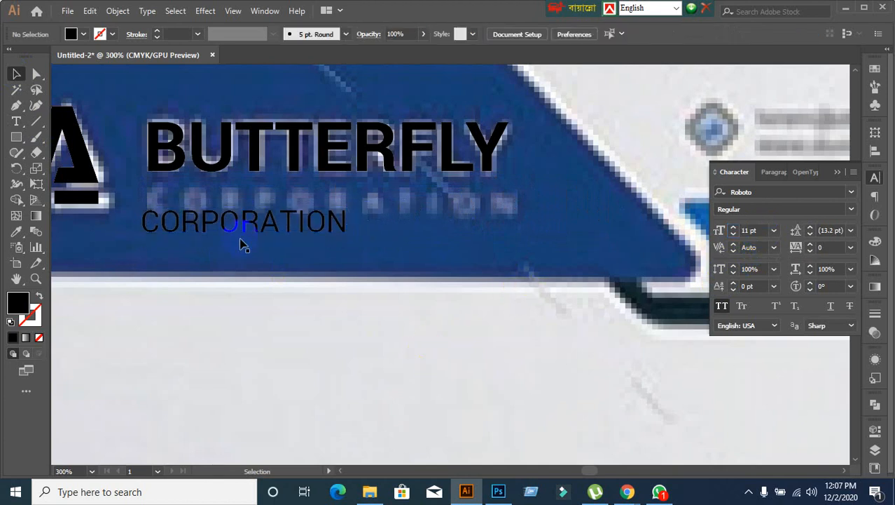
pyautogui.moveTo(249, 225)
pyautogui.mouseDown()
pyautogui.moveTo(333, 208)
pyautogui.moveTo(256, 211)
pyautogui.mouseUp()
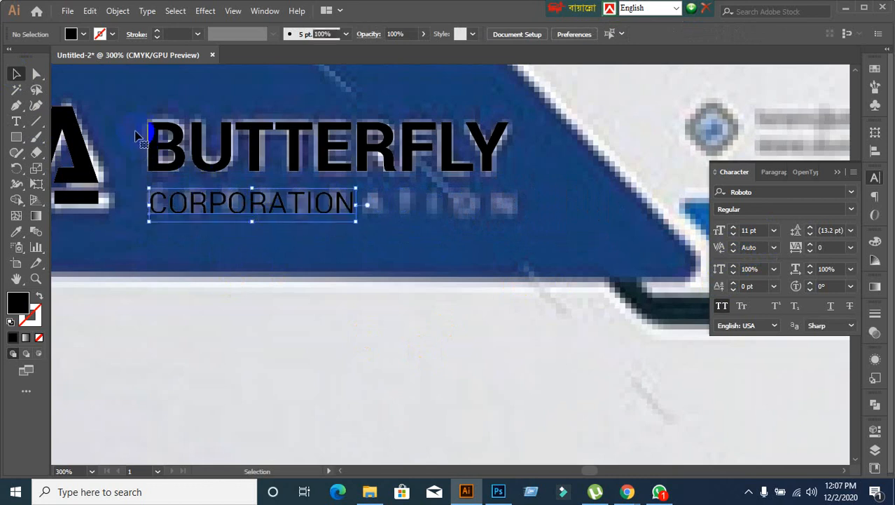
# Step: Align the left edges of the BUTTERFLY and CORPORATION texts, and clear the selection
pyautogui.moveTo(137, 135); pyautogui.dragTo(200, 214)
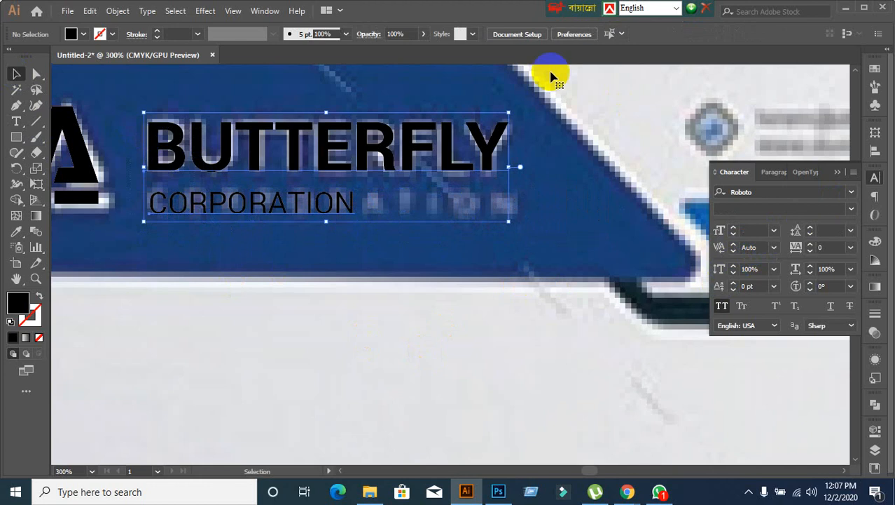
pyautogui.click(876, 150)
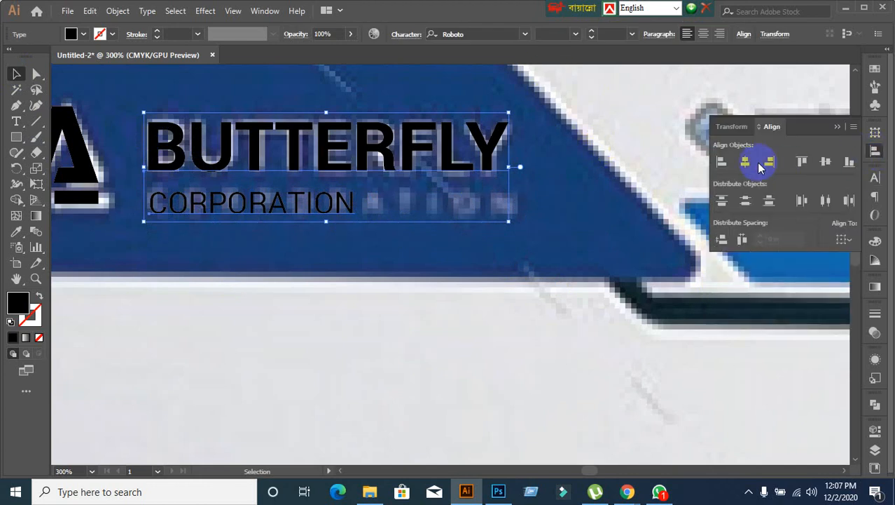
pyautogui.click(721, 163)
pyautogui.click(411, 309)
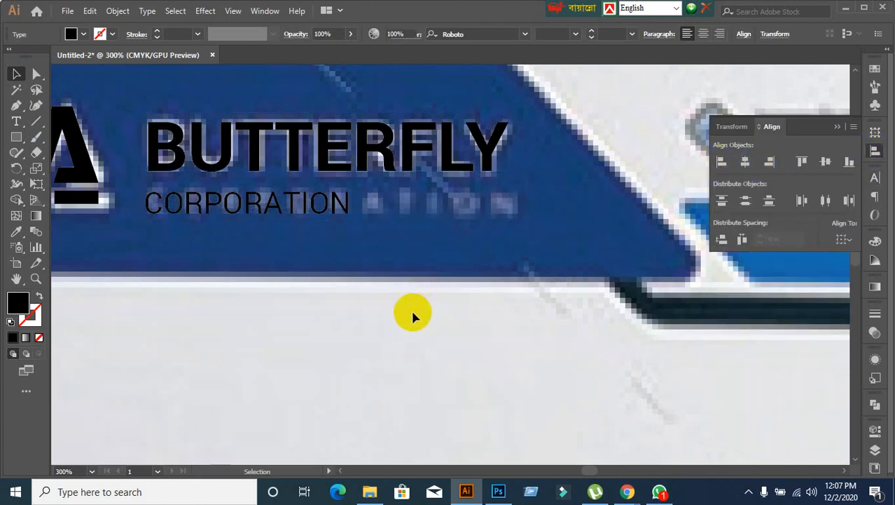
# Step: Select the CORPORATION text beneath BUTTERFLY and set its character tracking to 200
pyautogui.click(342, 203)
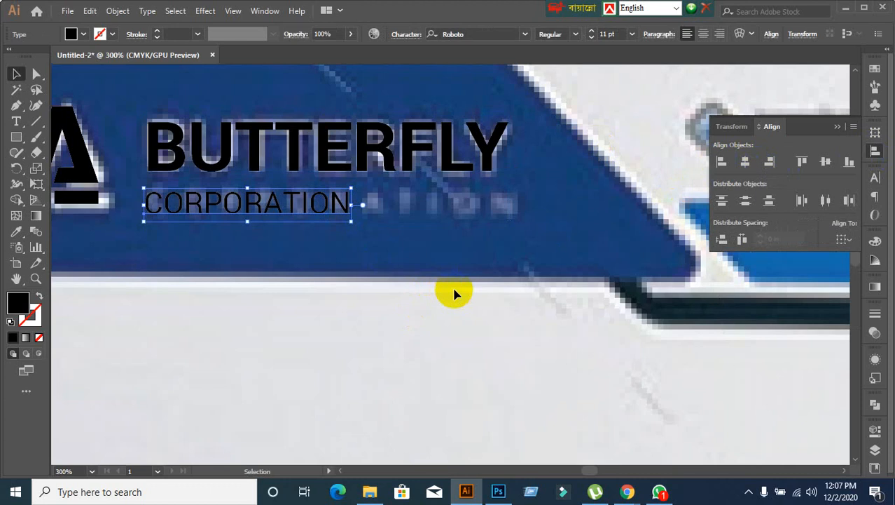
pyautogui.click(874, 181)
pyautogui.click(824, 245)
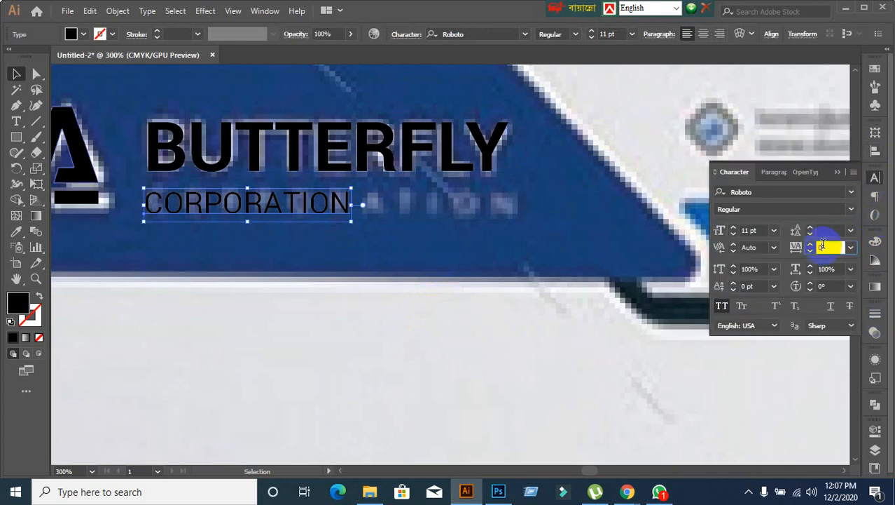
pyautogui.press('Up')
pyautogui.press('Up')
pyautogui.press('Up')
pyautogui.press('Up')
pyautogui.press('Up')
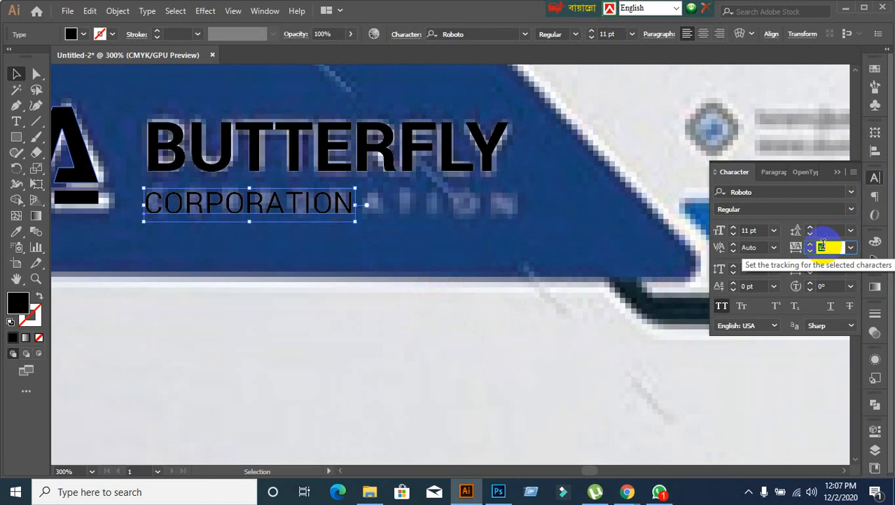
pyautogui.press('Up')
pyautogui.press('Up')
pyautogui.press('Up')
pyautogui.press('Up')
pyautogui.press('Up')
pyautogui.press('Up')
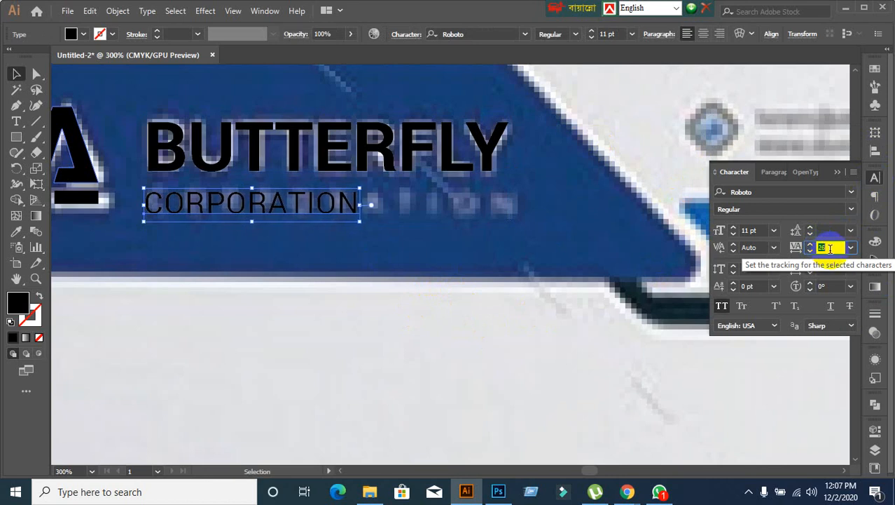
pyautogui.press('Up')
pyautogui.press('Up')
pyautogui.press('Up')
pyautogui.press('Up')
pyautogui.press('Up')
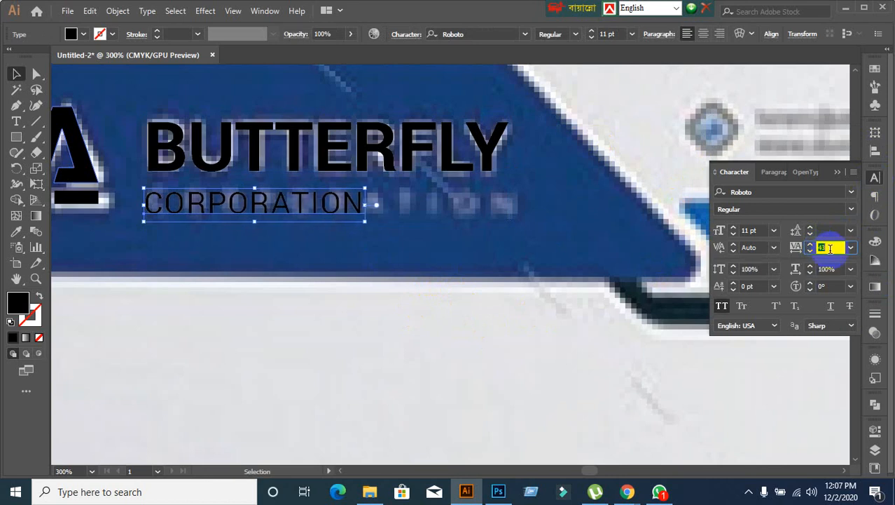
pyautogui.press('Up')
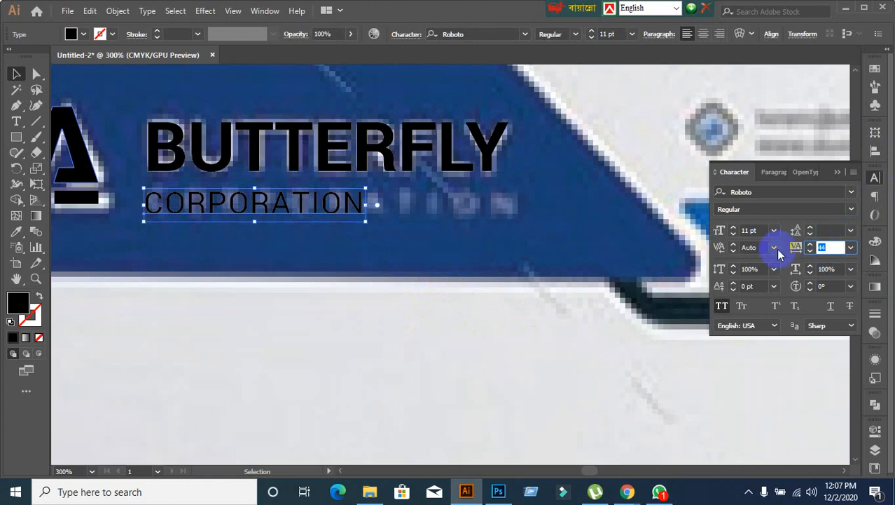
pyautogui.write('200')
pyautogui.press('Return')
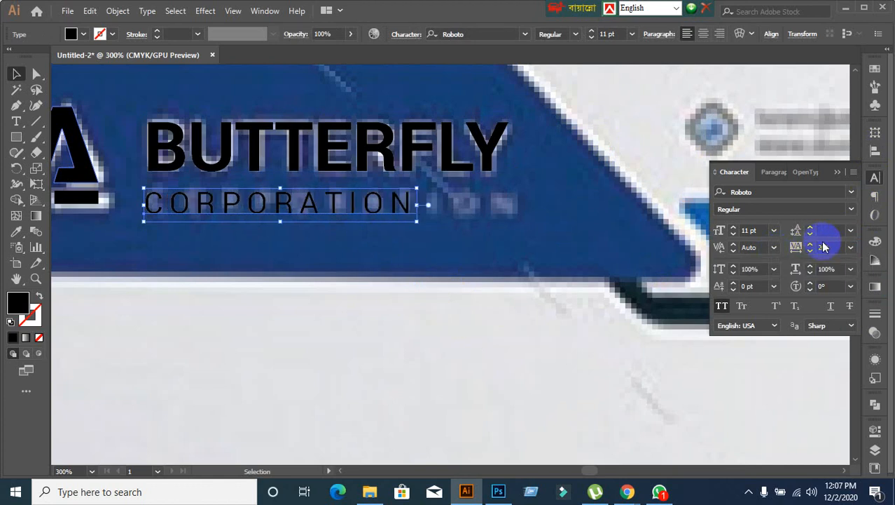
# Step: Widen the tracking of the CORPORATION text to 300 and on to 400
pyautogui.click(807, 248)
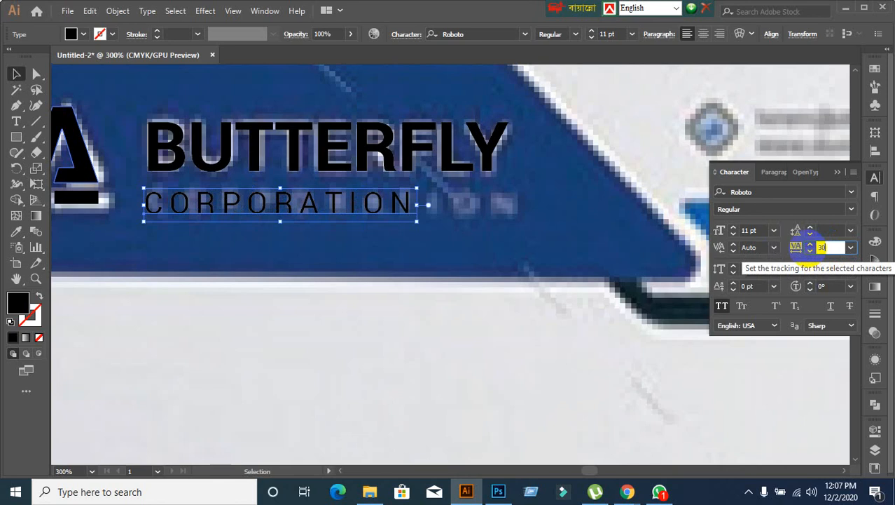
pyautogui.press('Return')
pyautogui.click(838, 249)
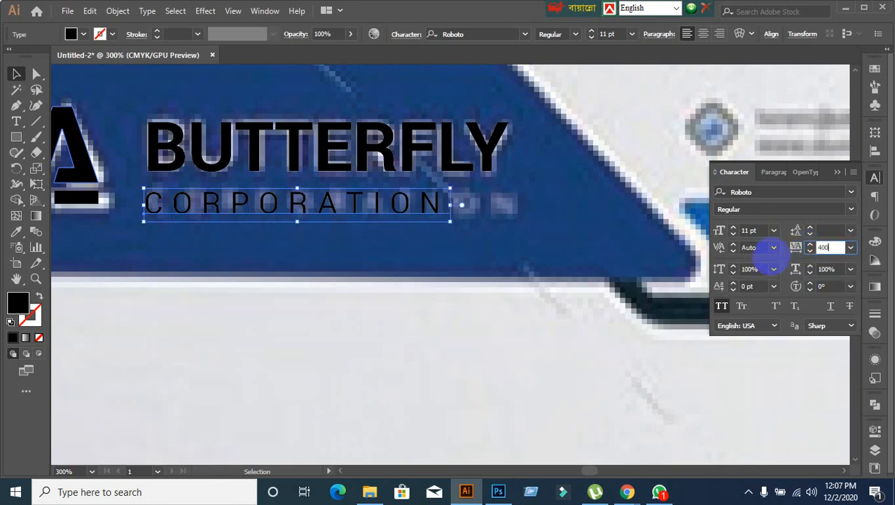
pyautogui.press('Return')
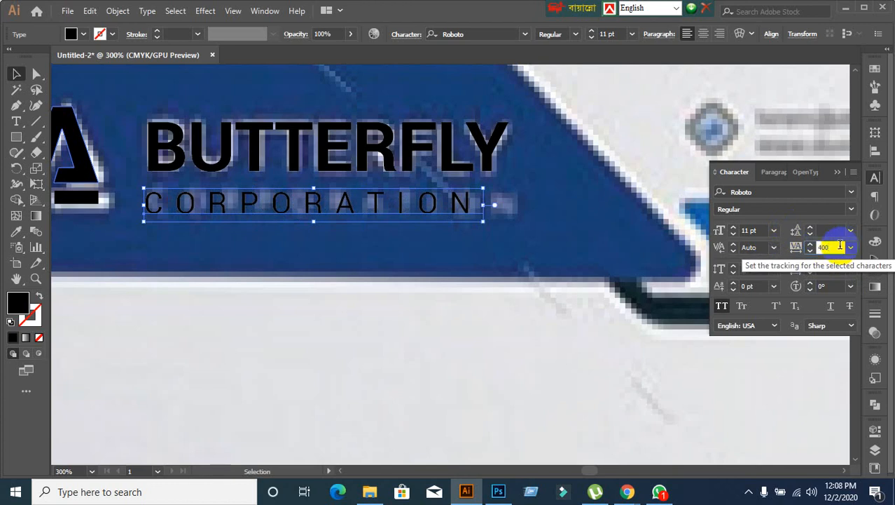
# Step: Fine-tune the CORPORATION tracking to 508 to approach the width of BUTTERFLY, and clear the selection
pyautogui.scroll(3, 840, 245)
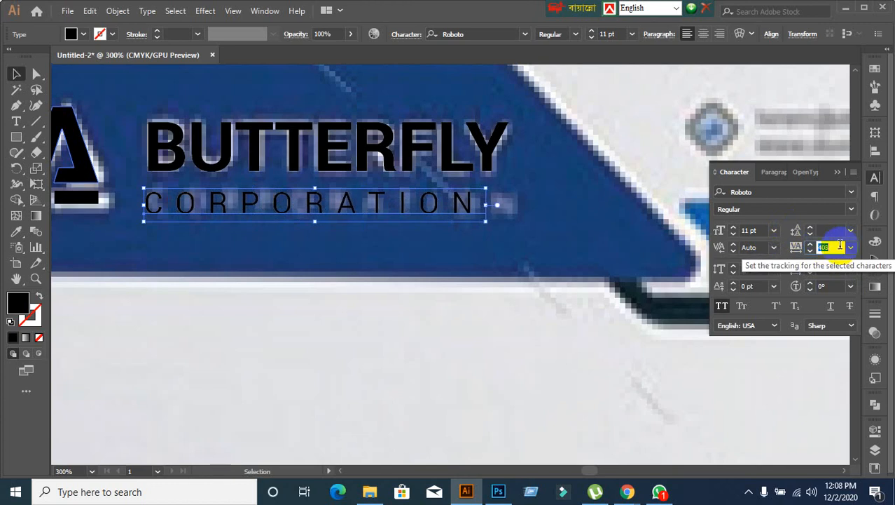
pyautogui.scroll(5, 840, 245)
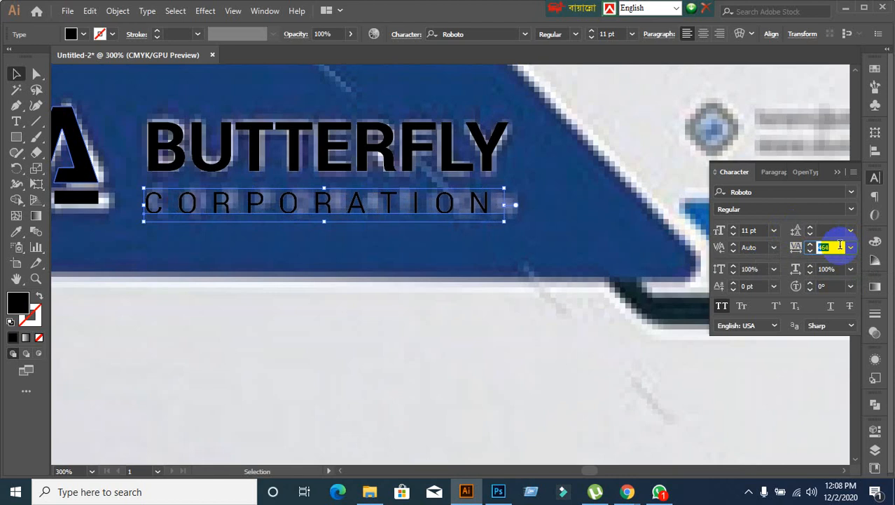
pyautogui.scroll(3, 840, 244)
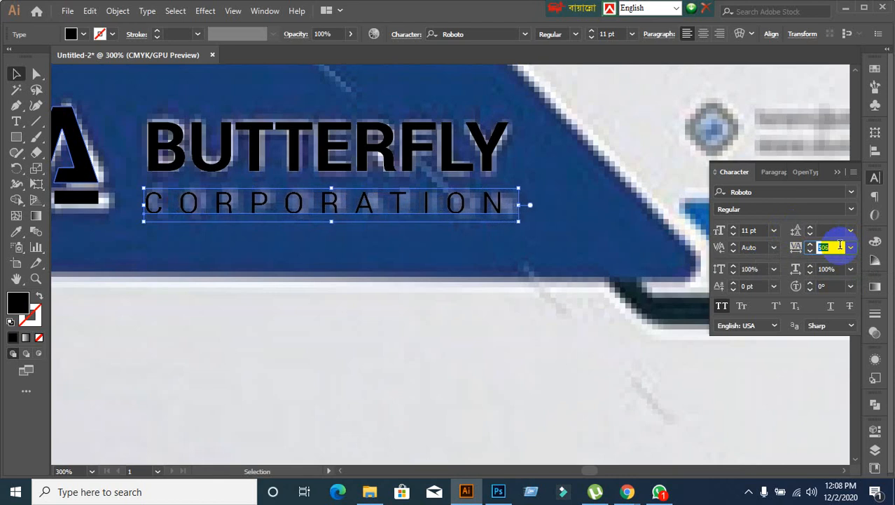
pyautogui.scroll(2, 840, 245)
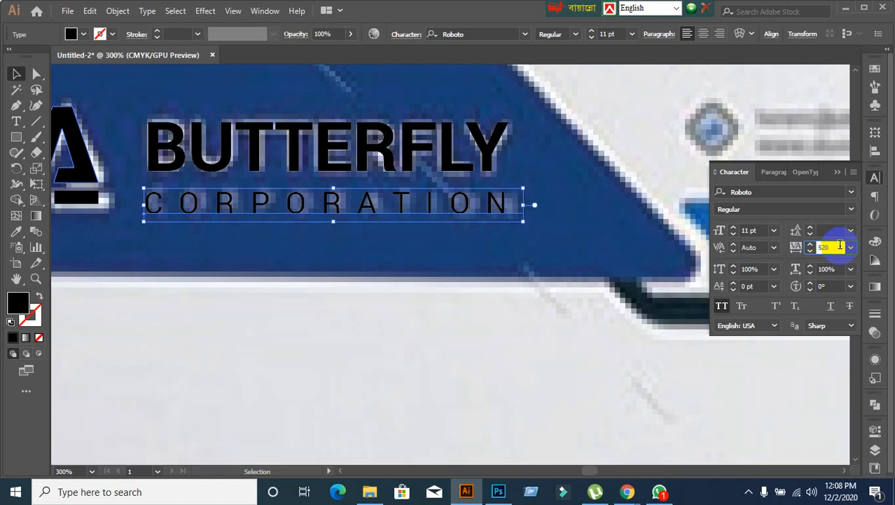
pyautogui.scroll(-3, 840, 245)
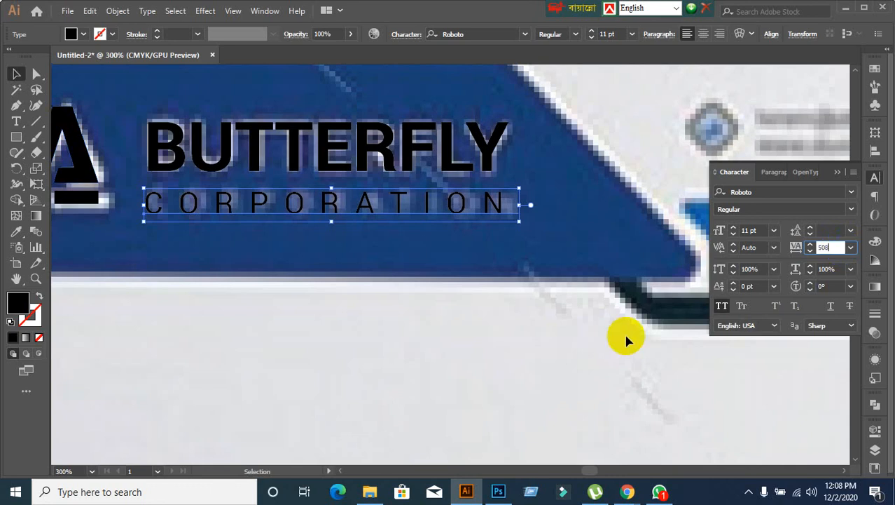
pyautogui.click(583, 347)
# Step: Show the rulers, place a vertical guide at the right edge of the BUTTERFLY text, and clear the selection
pyautogui.click(492, 147)
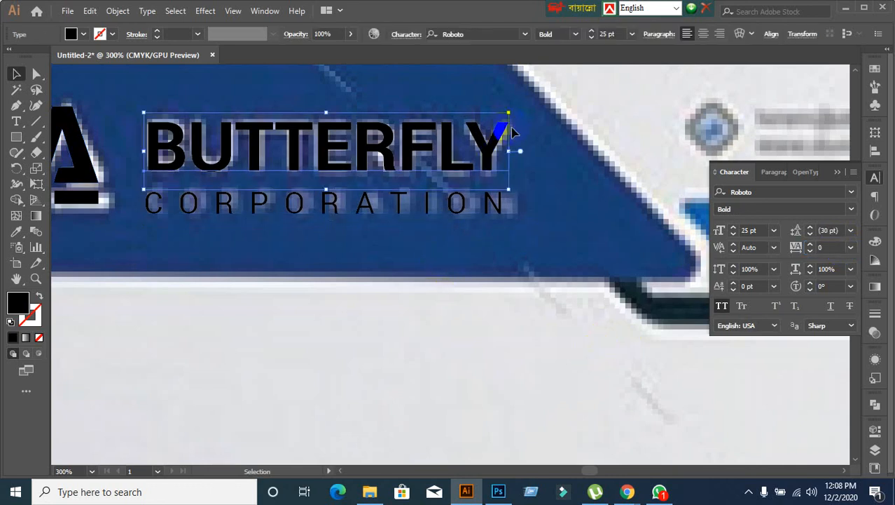
pyautogui.click(494, 341)
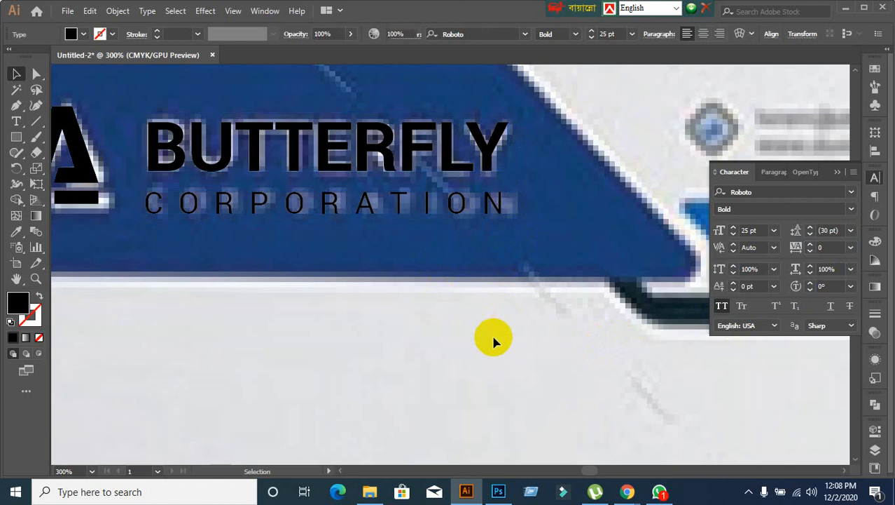
pyautogui.click(491, 168)
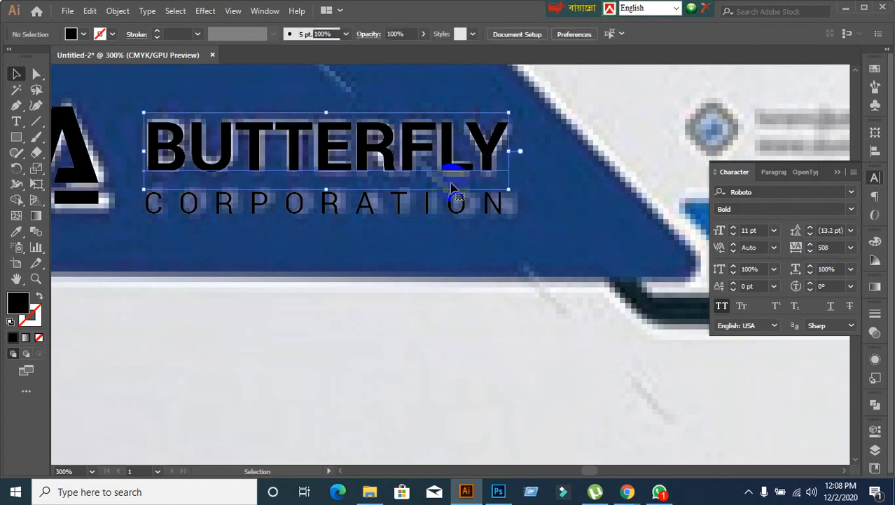
pyautogui.press('a')
pyautogui.hotkey('ctrl', 'r')
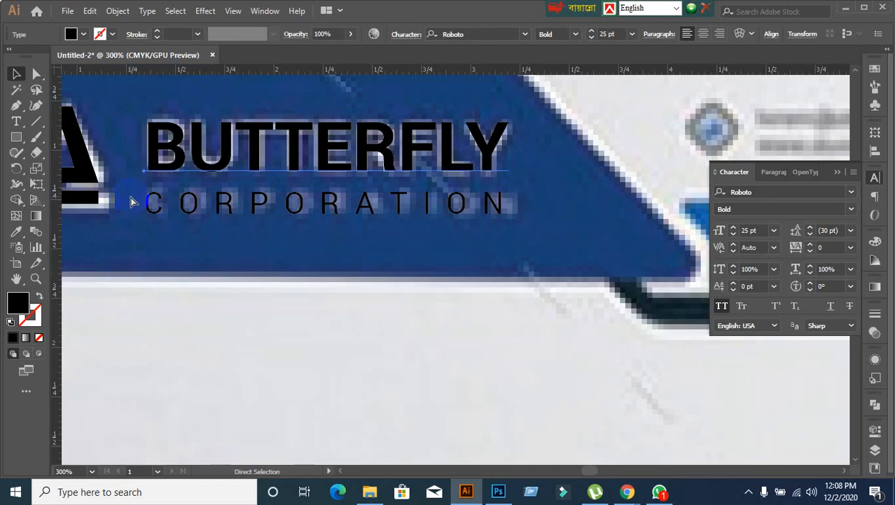
pyautogui.press('v')
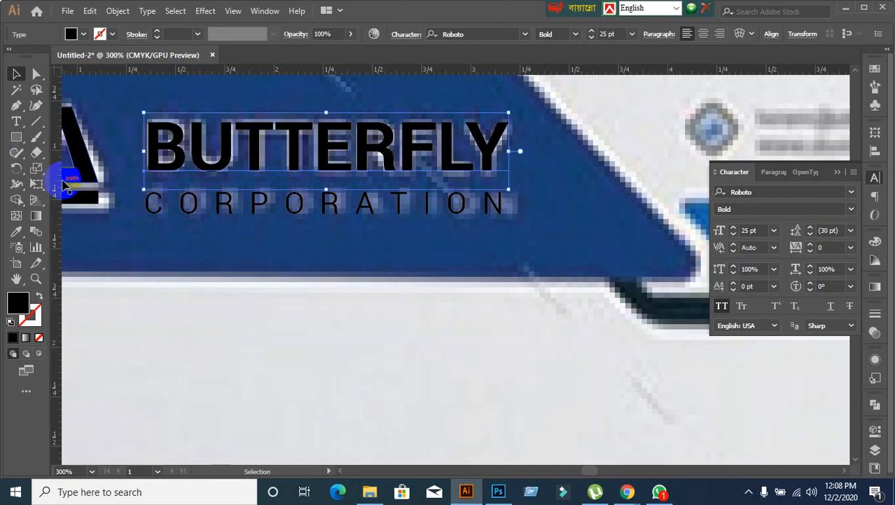
pyautogui.moveTo(61, 179); pyautogui.dragTo(506, 197)
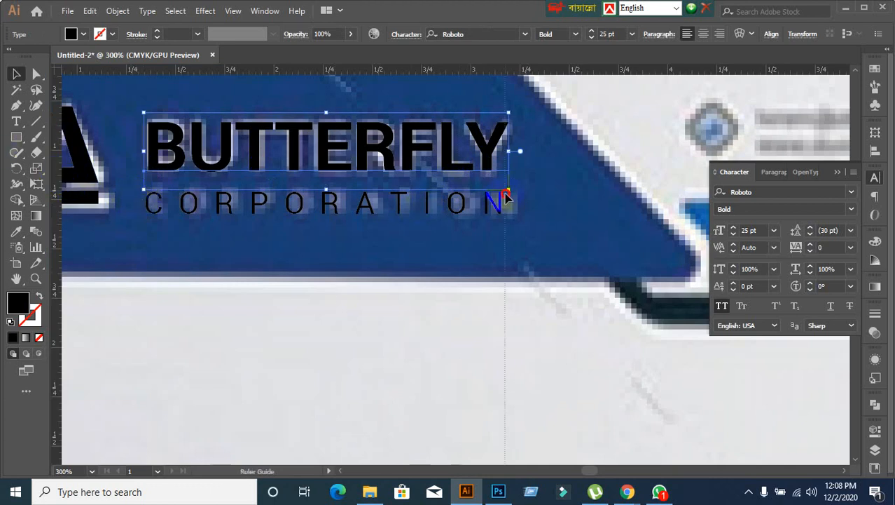
pyautogui.click(419, 274)
# Step: Set the CORPORATION text's tracking to 538 using the vertical guide as reference, and deselect it
pyautogui.click(366, 210)
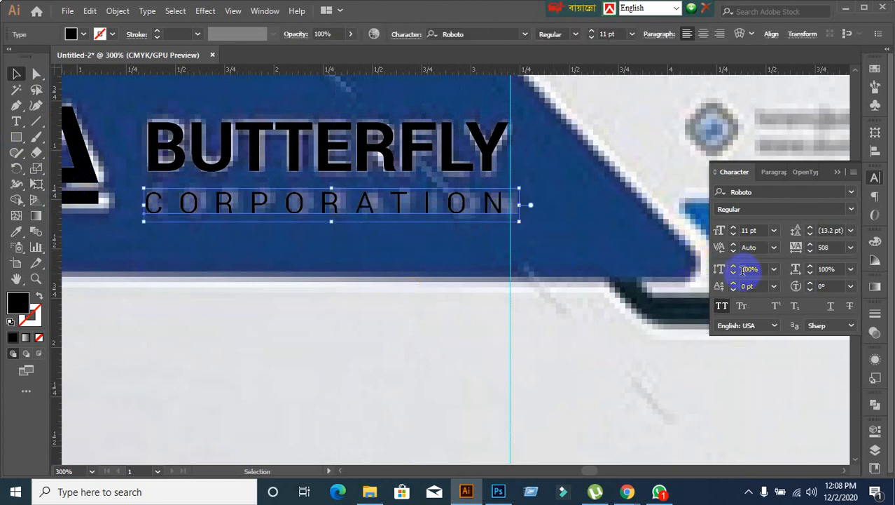
pyautogui.click(835, 247)
pyautogui.scroll(5, 835, 247)
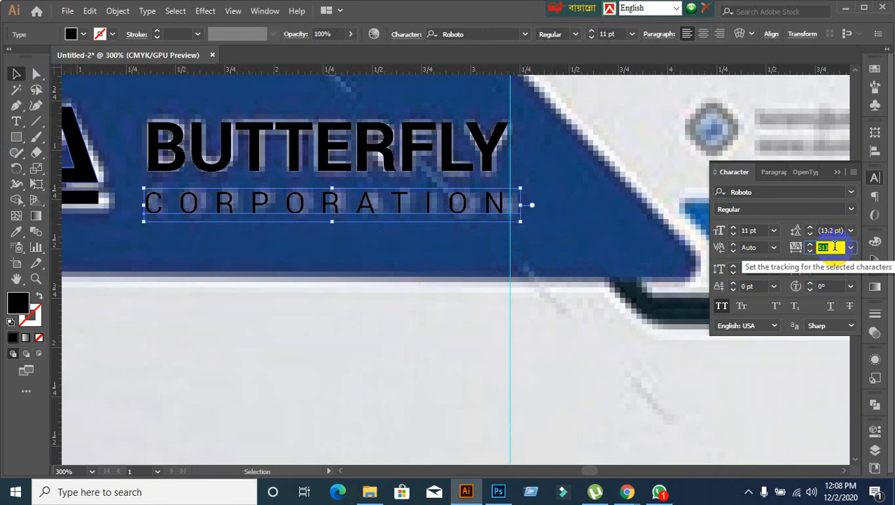
pyautogui.scroll(4, 835, 246)
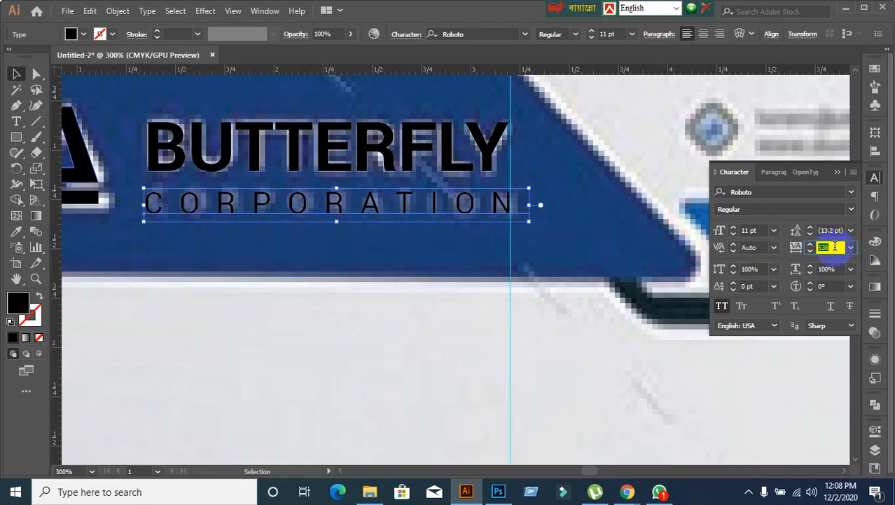
pyautogui.click(466, 354)
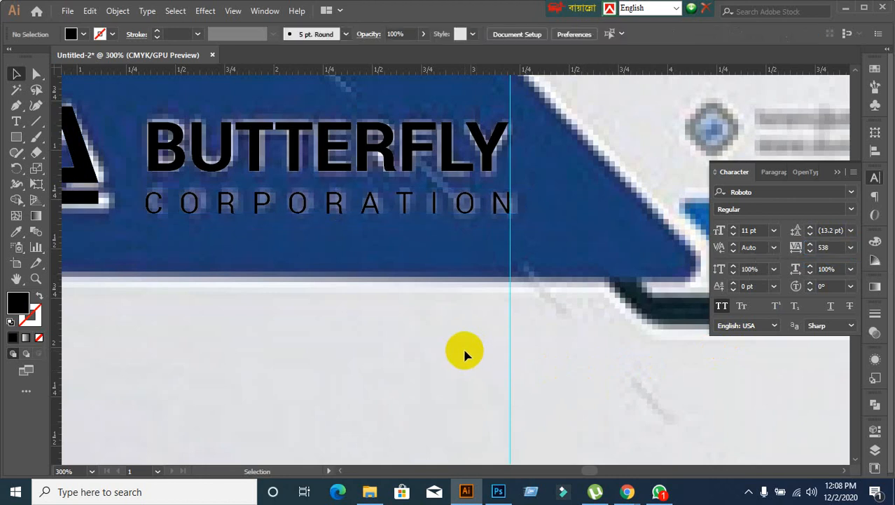
pyautogui.moveTo(465, 354); pyautogui.dragTo(531, 399)
pyautogui.rightClick(406, 352)
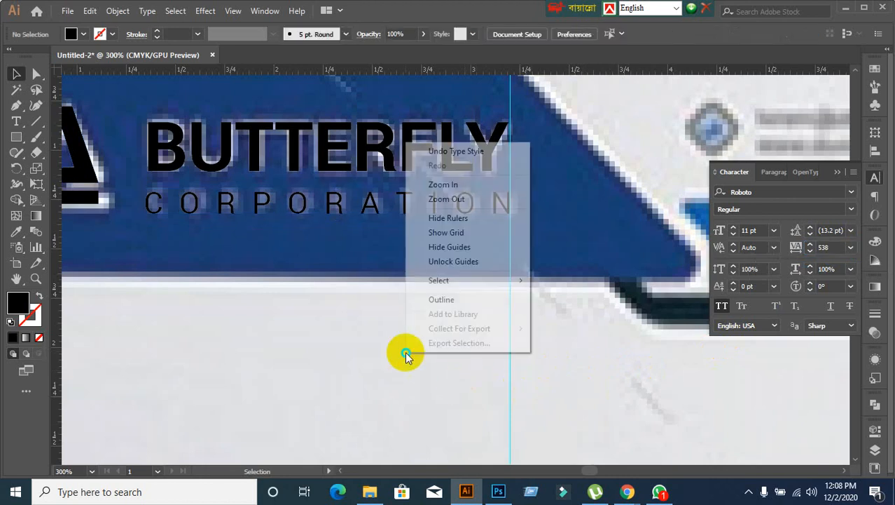
pyautogui.click(269, 351)
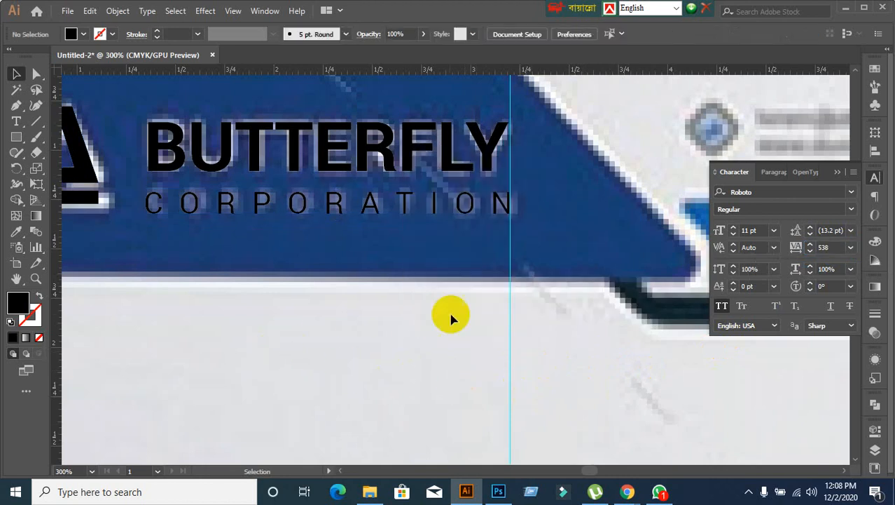
# Step: Examine the letterhead's upper area, comparing the finished wordmark with the contact icons and contact lines beside it
pyautogui.scroll(-4, 458, 310)
pyautogui.scroll(1, 551, 344)
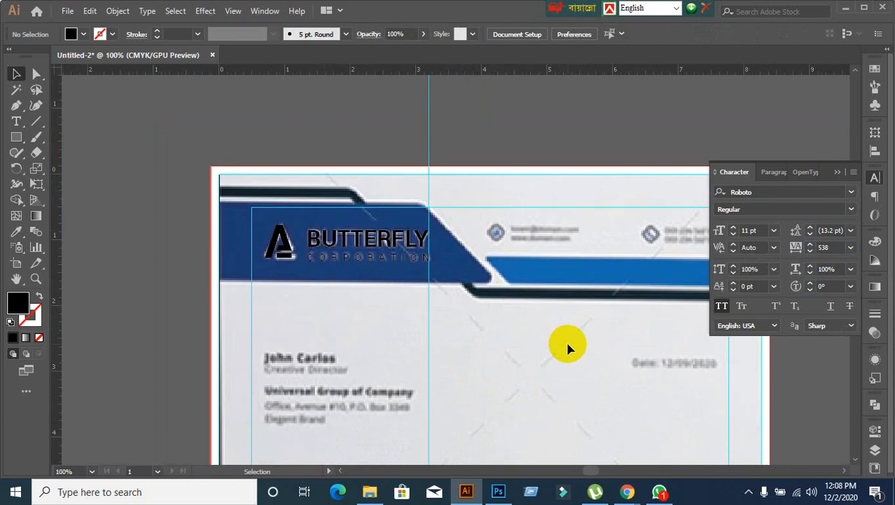
pyautogui.scroll(1, 592, 316)
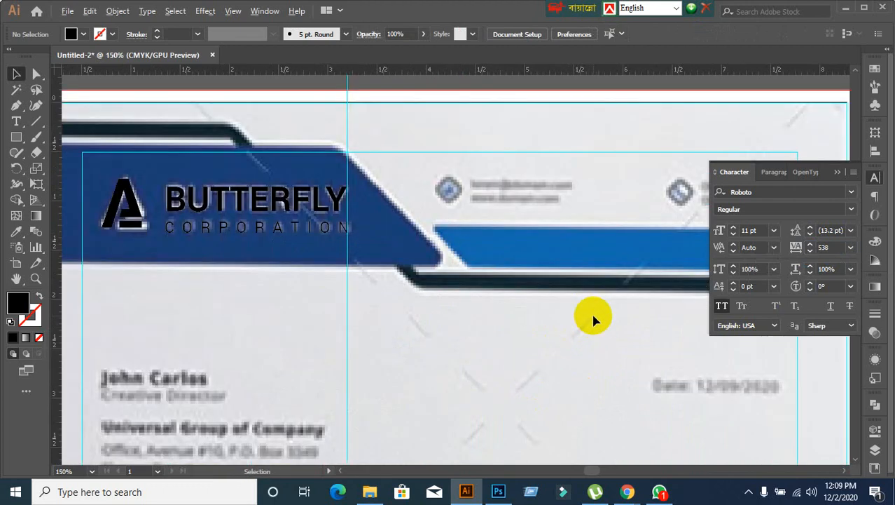
pyautogui.scroll(-1, 594, 319)
pyautogui.scroll(-2, 594, 319)
pyautogui.moveTo(604, 376); pyautogui.dragTo(460, 389)
pyautogui.scroll(2, 410, 260)
pyautogui.scroll(1, 410, 264)
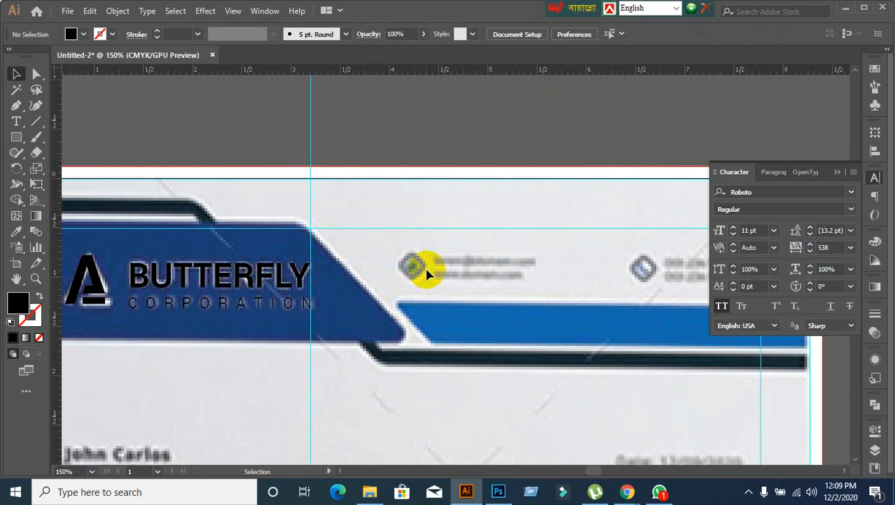
pyautogui.moveTo(539, 289); pyautogui.dragTo(402, 234)
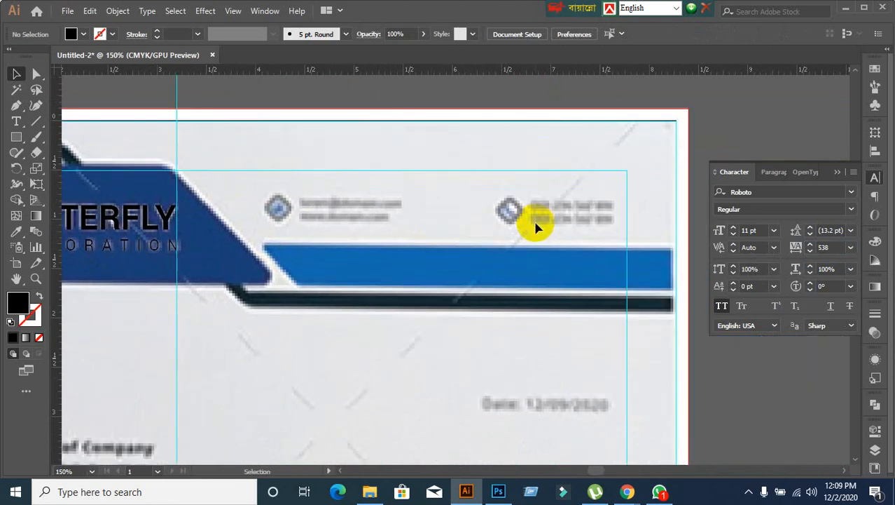
pyautogui.scroll(-1, 568, 332)
pyautogui.scroll(1, 396, 282)
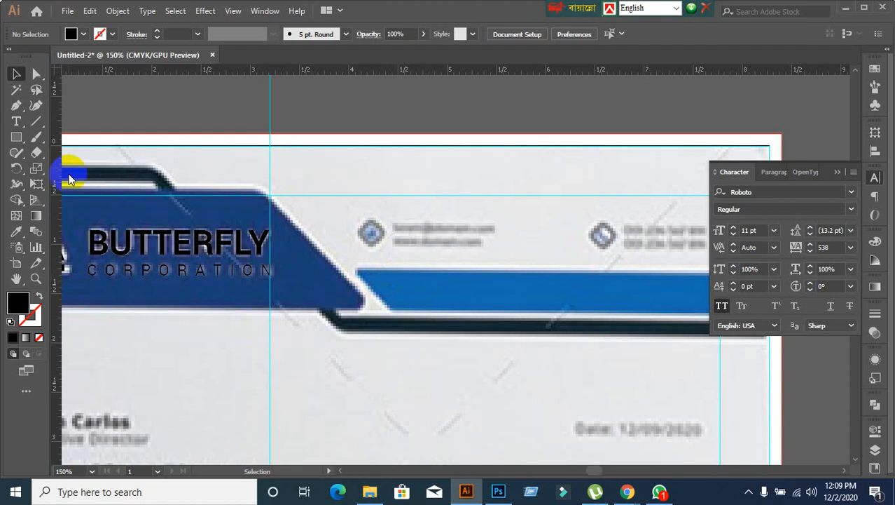
pyautogui.click(17, 142)
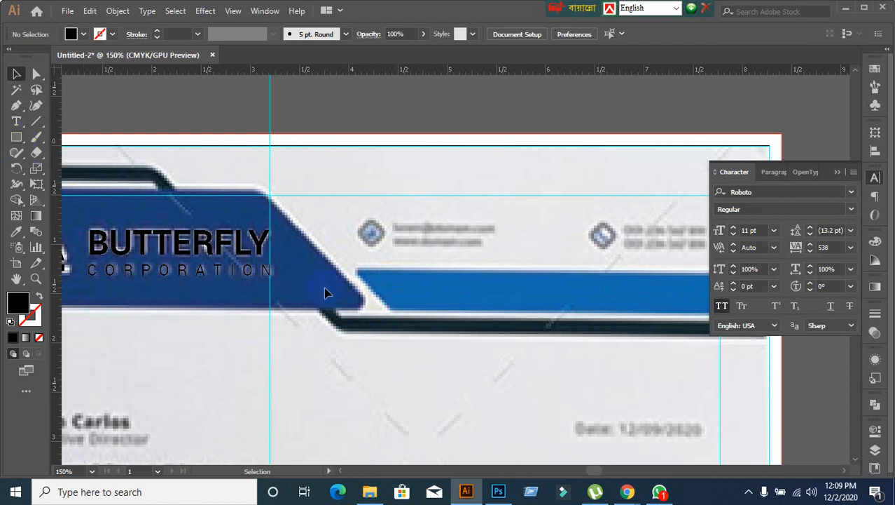
pyautogui.scroll(-2, 611, 256)
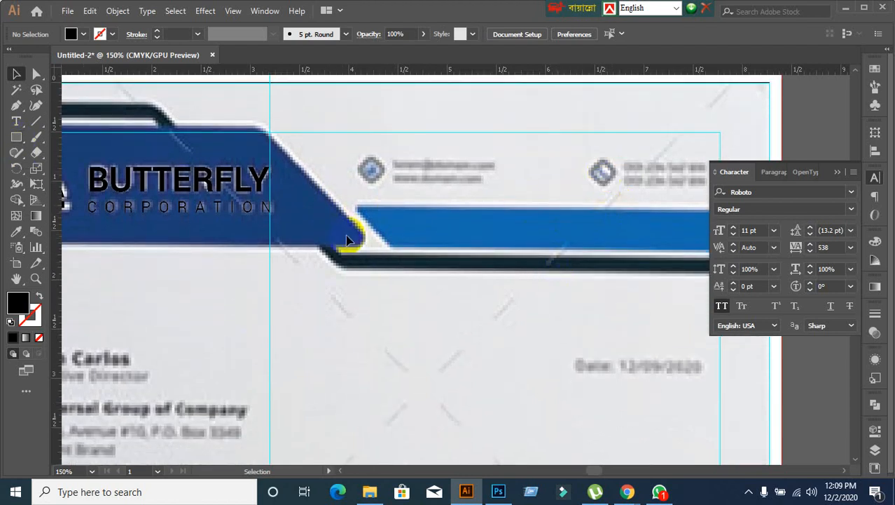
pyautogui.click(27, 143)
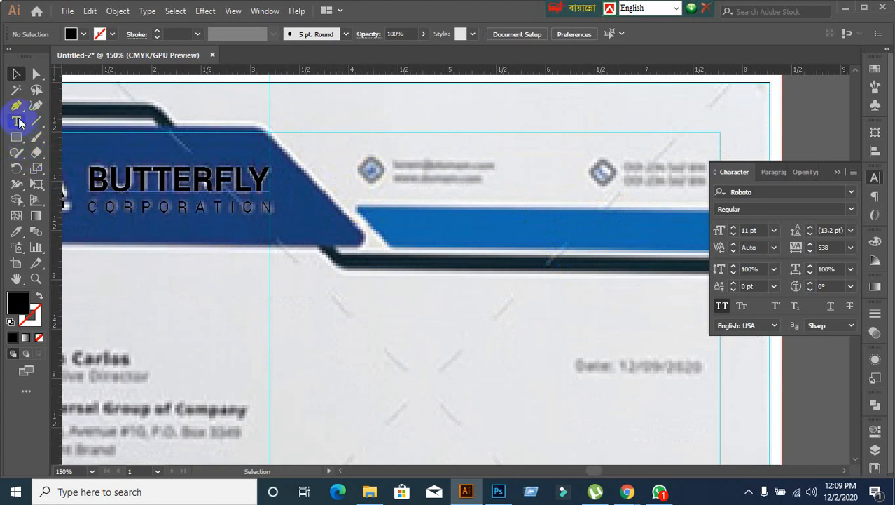
# Step: Draw a small square over the email contact line and swap its fill and stroke, leaving a black outline without fill
pyautogui.moveTo(16, 121); pyautogui.dragTo(79, 133)
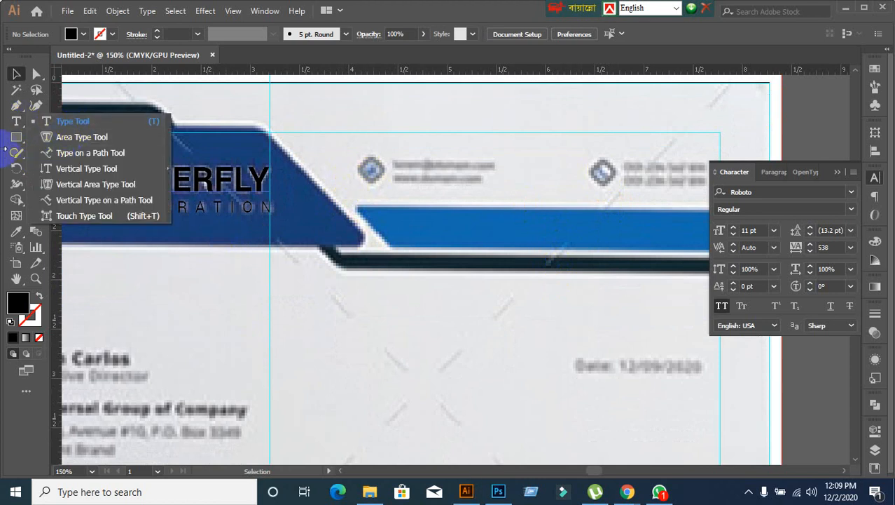
pyautogui.click(16, 137)
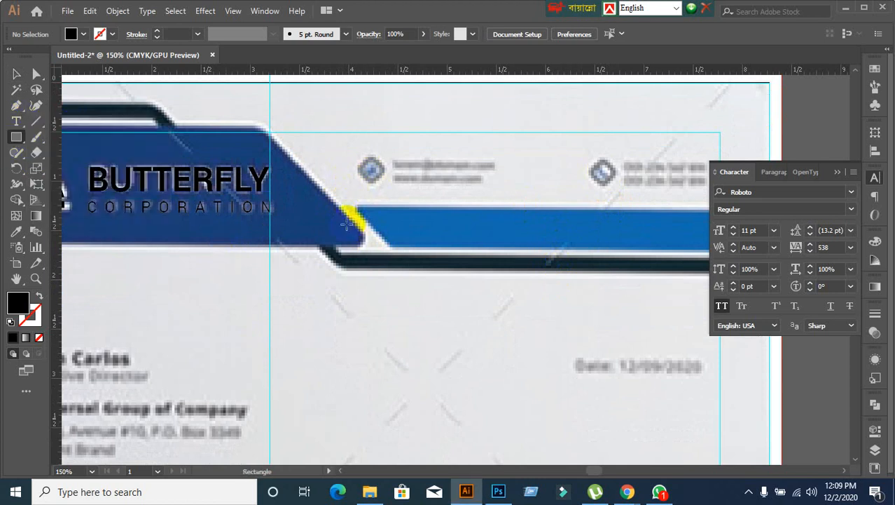
pyautogui.click(471, 181)
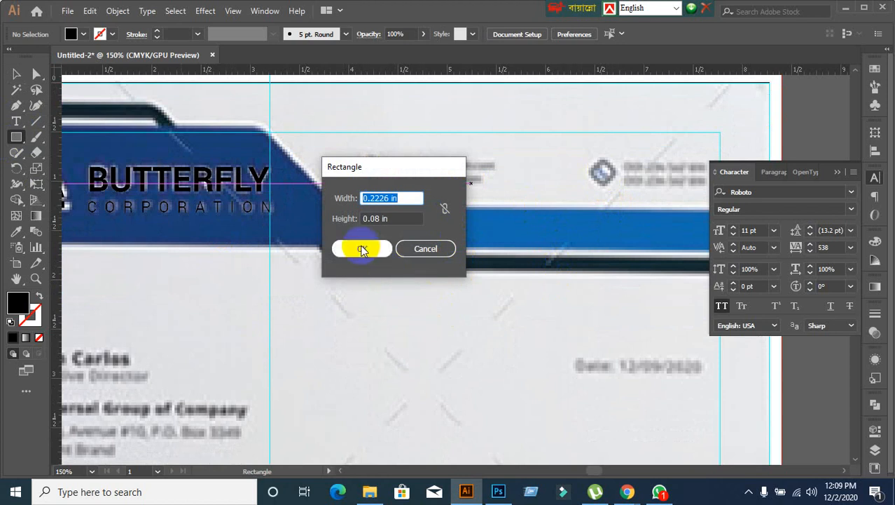
pyautogui.click(425, 248)
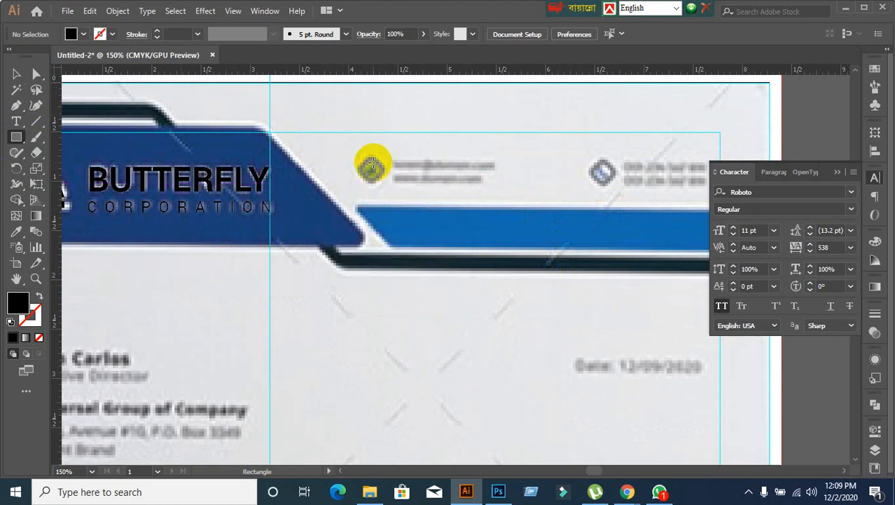
pyautogui.moveTo(426, 141); pyautogui.dragTo(455, 168)
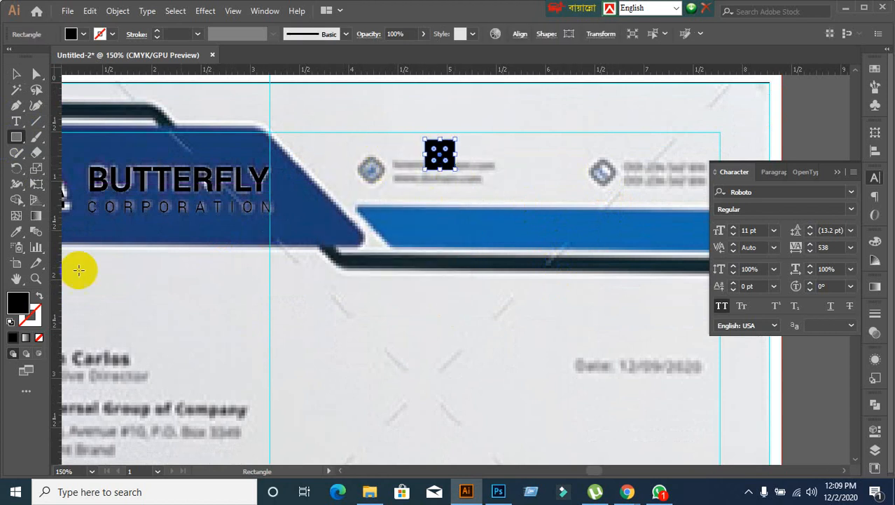
pyautogui.click(37, 295)
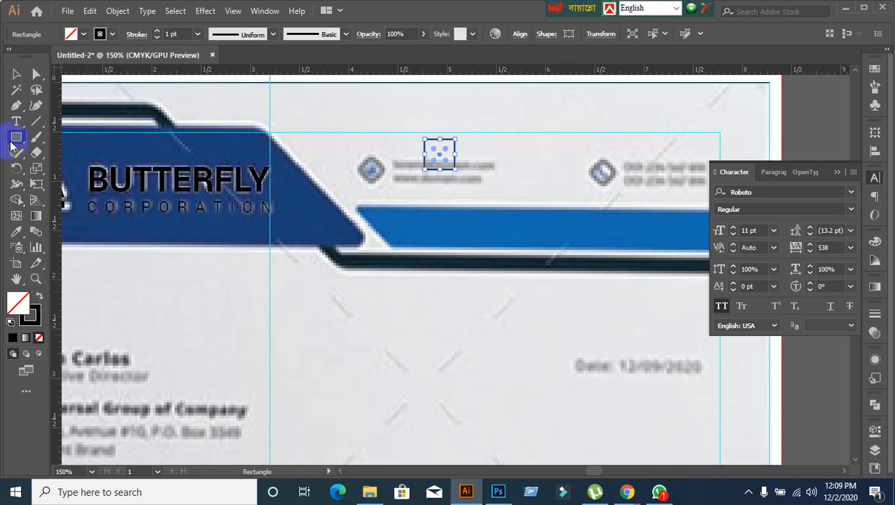
# Step: Round the corners of the outlined square and rotate it into a diamond beside the email icon
pyautogui.click(16, 74)
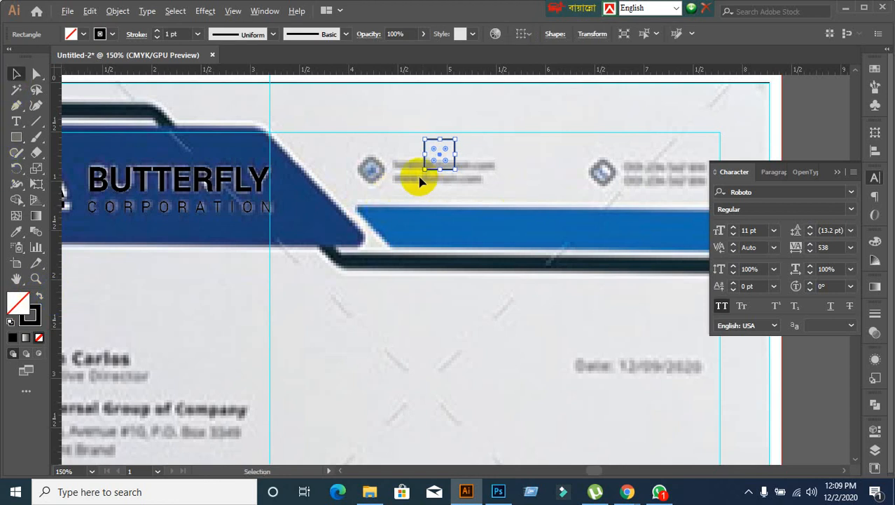
pyautogui.hotkey('ctrl', '+')
pyautogui.hotkey('ctrl', '+')
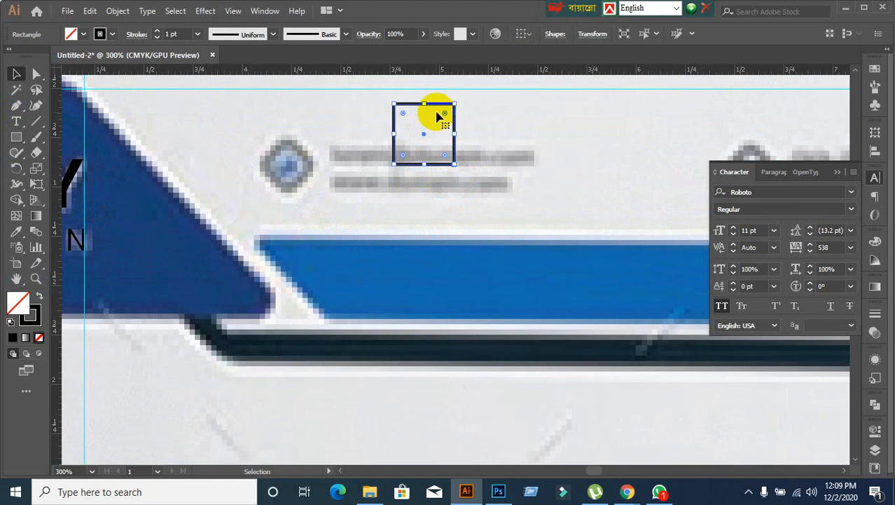
pyautogui.moveTo(401, 109); pyautogui.dragTo(495, 120)
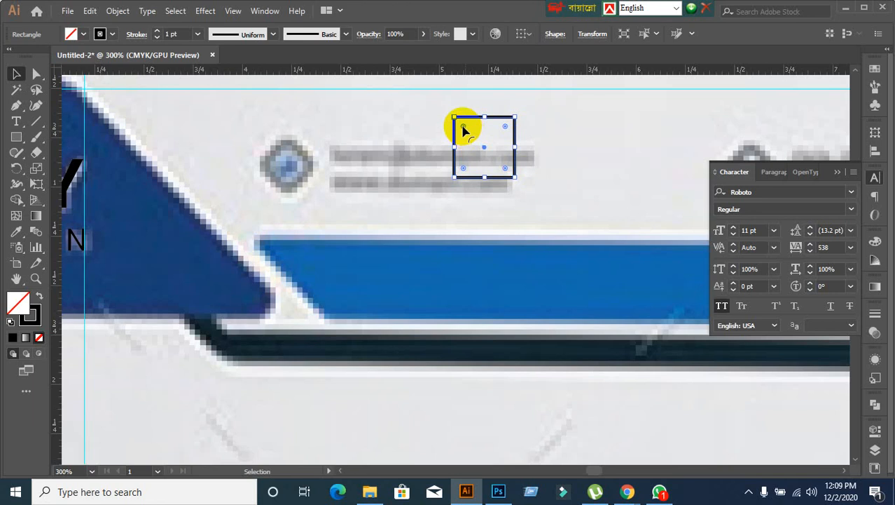
pyautogui.moveTo(463, 128)
pyautogui.mouseDown()
pyautogui.moveTo(471, 136)
pyautogui.moveTo(464, 131)
pyautogui.mouseUp()
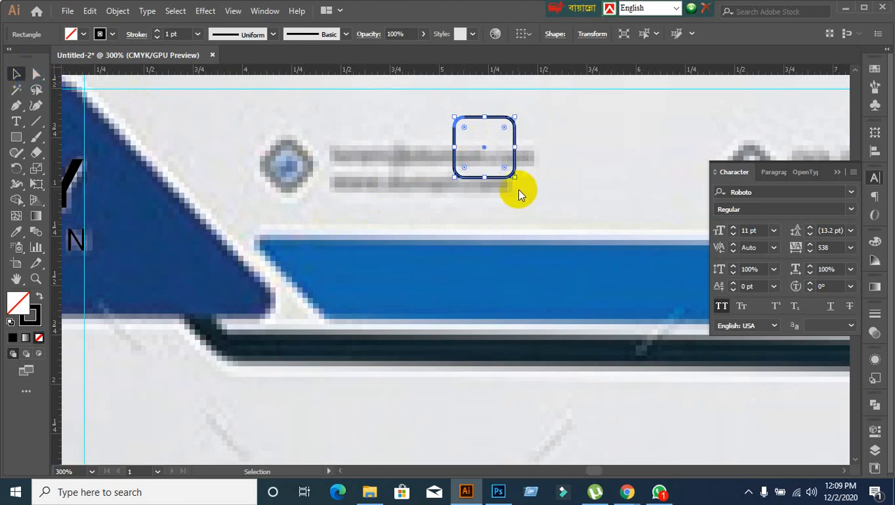
pyautogui.moveTo(518, 182); pyautogui.dragTo(536, 140)
pyautogui.click(520, 210)
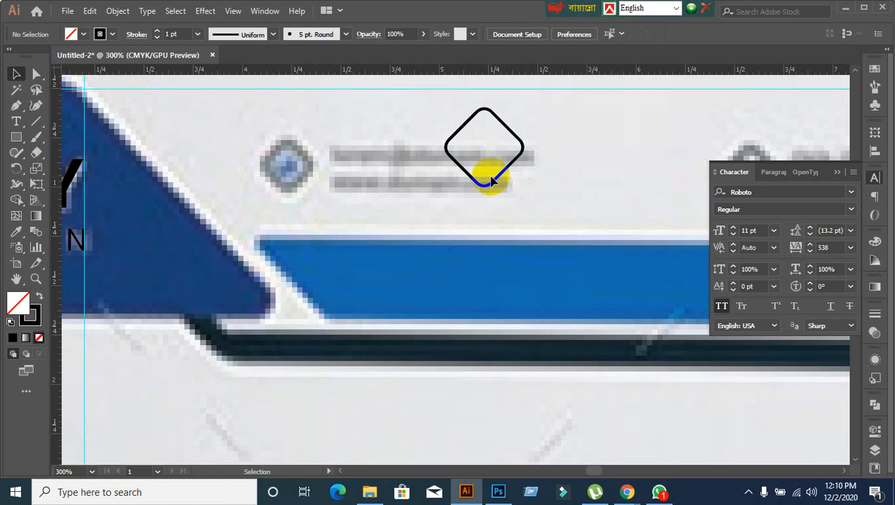
# Step: Place the rounded diamond over the email contact icon and scale it down to match the icon's outline
pyautogui.moveTo(492, 184); pyautogui.dragTo(295, 203)
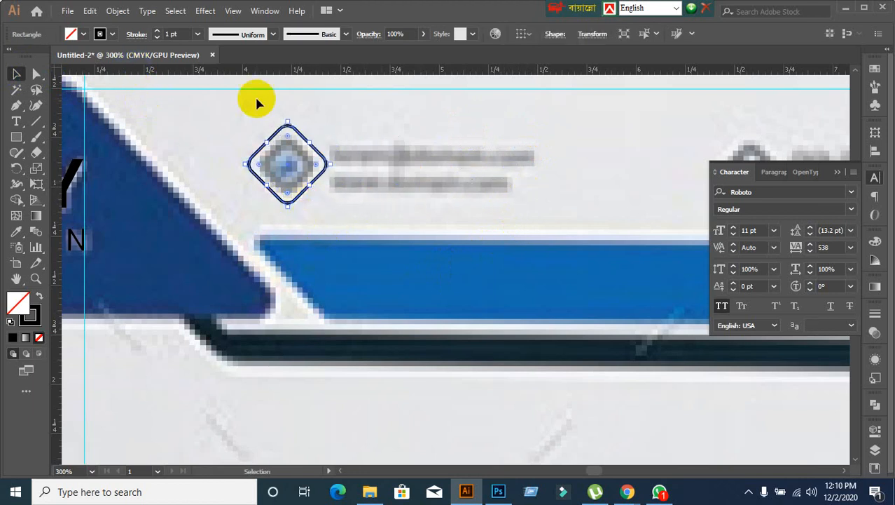
pyautogui.moveTo(287, 212); pyautogui.dragTo(287, 197)
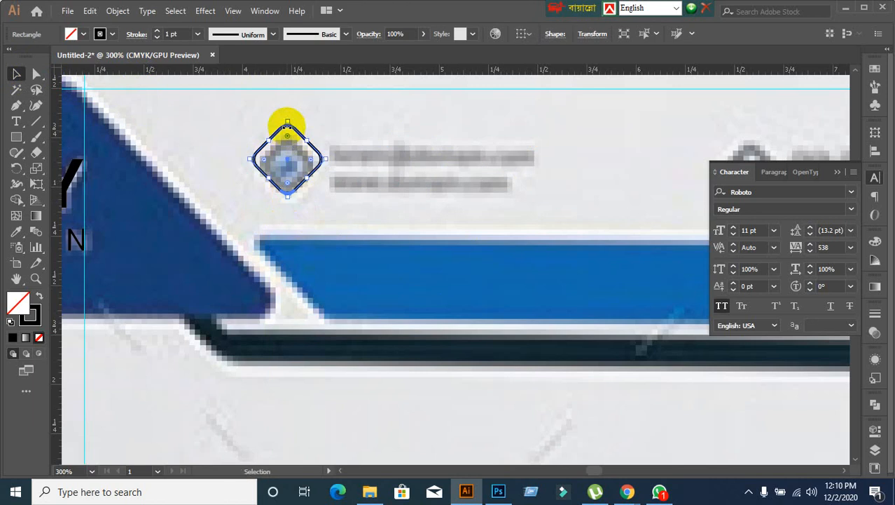
pyautogui.moveTo(287, 122); pyautogui.dragTo(284, 133)
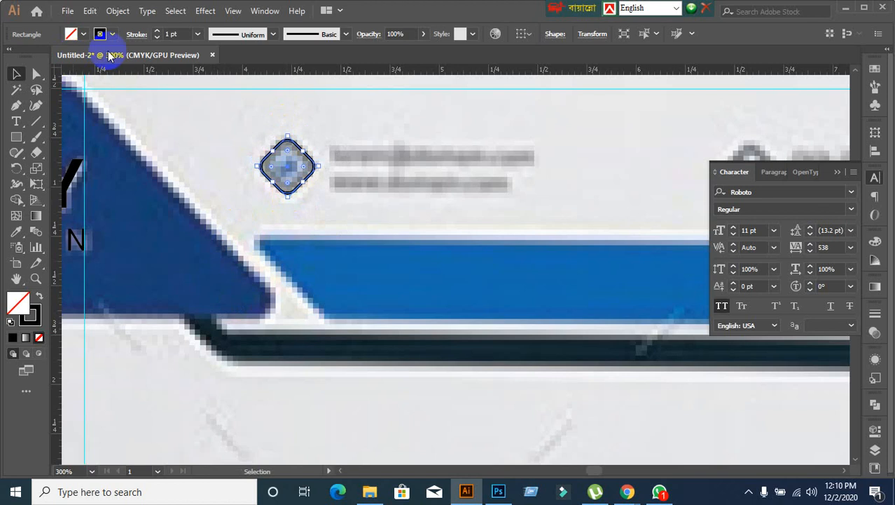
# Step: Set the diamond outline's stroke weight to 3 pt and deselect it
pyautogui.click(181, 34)
pyautogui.write('3')
pyautogui.press('Return')
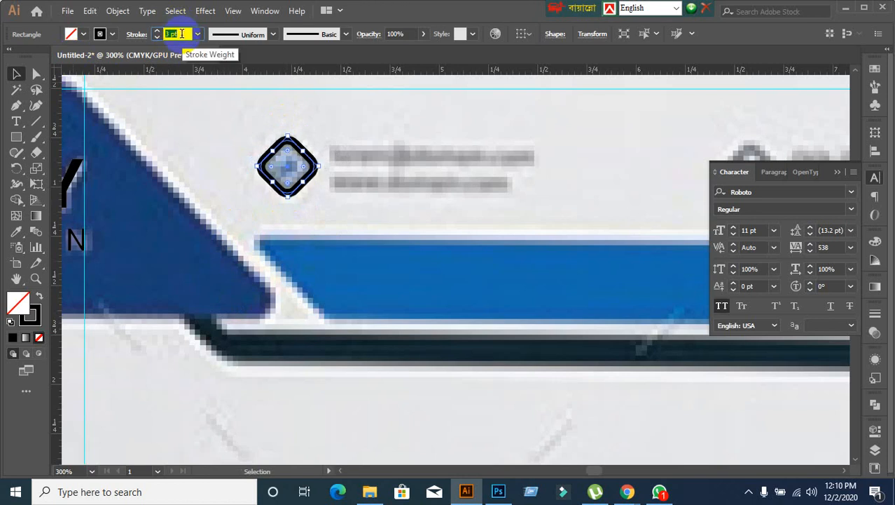
pyautogui.click(200, 103)
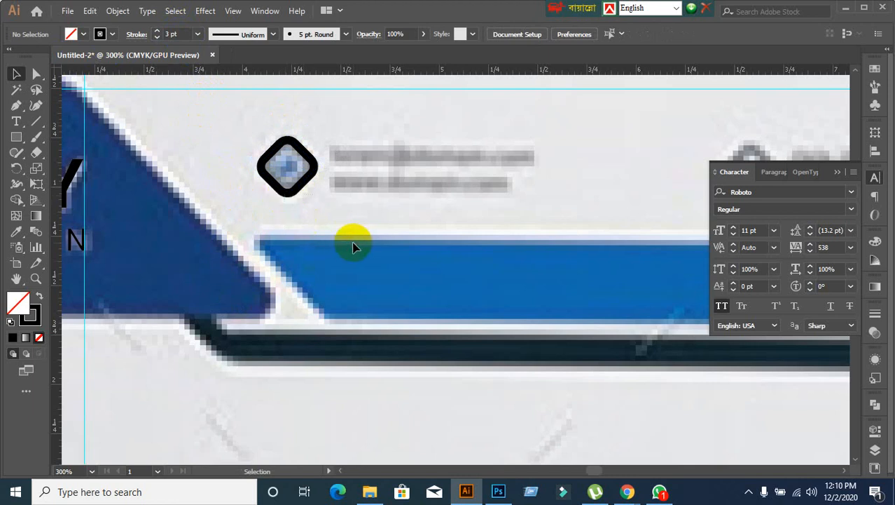
# Step: Try a lower stroke weight on the diamond outline, restore 3 pt and deselect it
pyautogui.moveTo(296, 185)
pyautogui.mouseDown()
pyautogui.moveTo(355, 221)
pyautogui.moveTo(298, 184)
pyautogui.mouseUp()
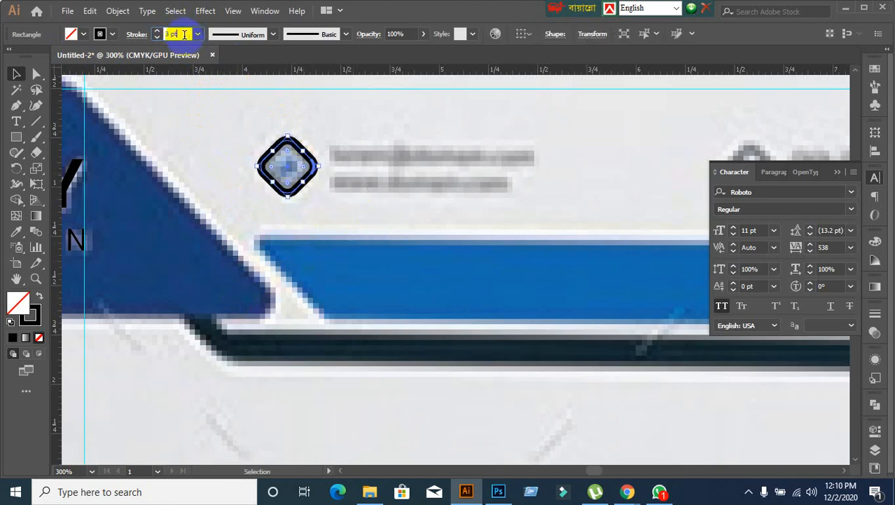
pyautogui.press('Down')
pyautogui.press('Up')
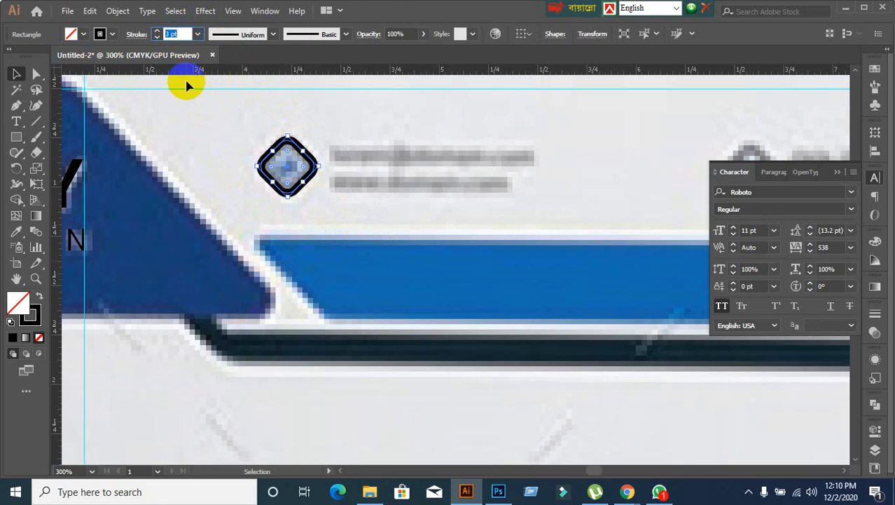
pyautogui.click(370, 207)
# Step: Duplicate the diamond outline onto the phone contact icon in the header
pyautogui.hotkey('ctrl', '-')
pyautogui.hotkey('ctrl', '-')
pyautogui.hotkey('ctrl', '-')
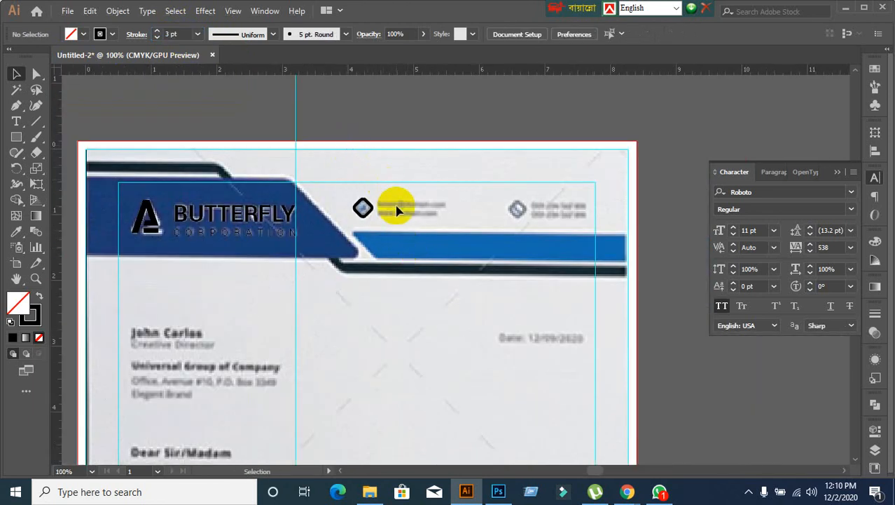
pyautogui.keyDown('alt'); pyautogui.scroll(1, 376, 222); pyautogui.keyUp('alt')
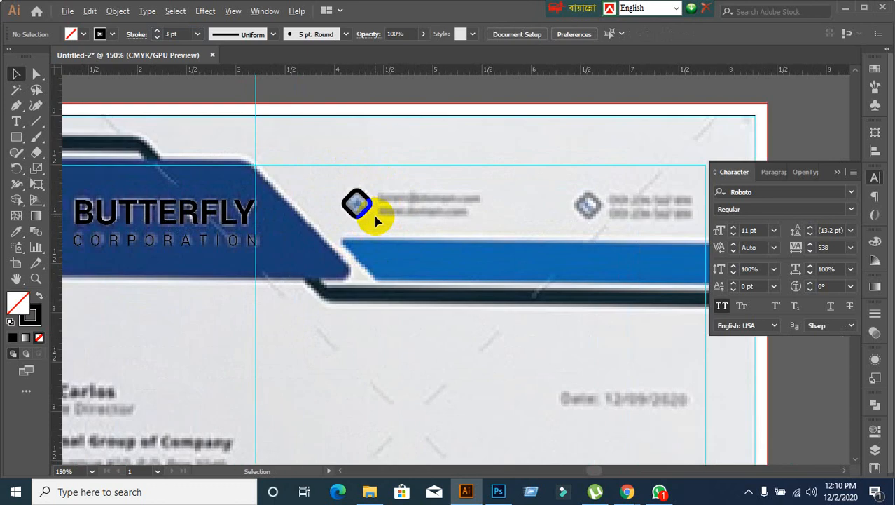
pyautogui.click(359, 205)
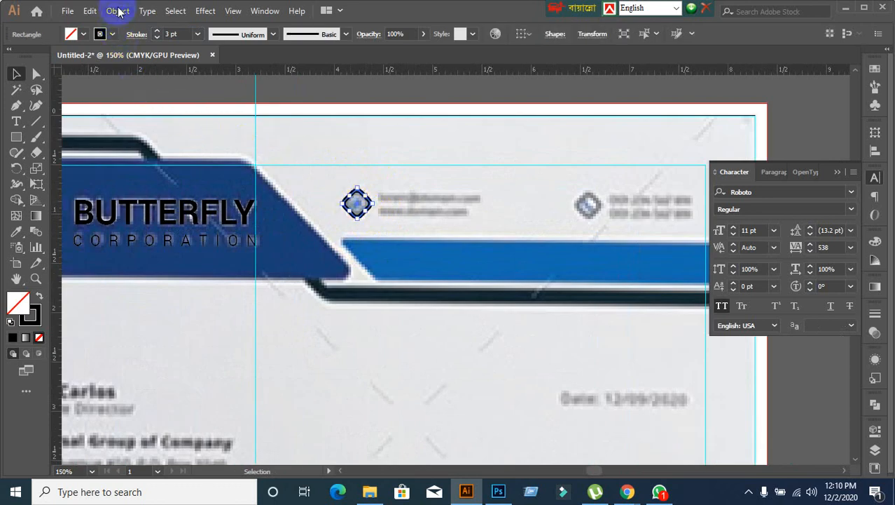
pyautogui.click(466, 184)
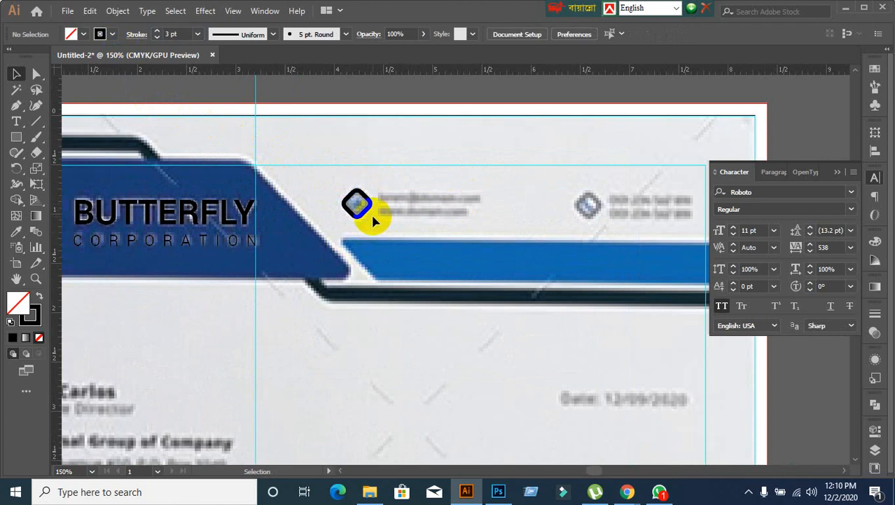
pyautogui.click(369, 213)
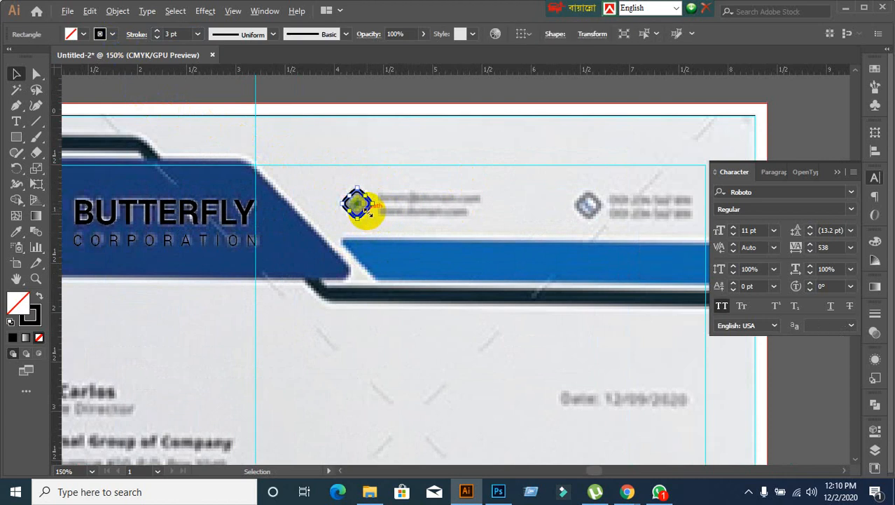
pyautogui.click(400, 206)
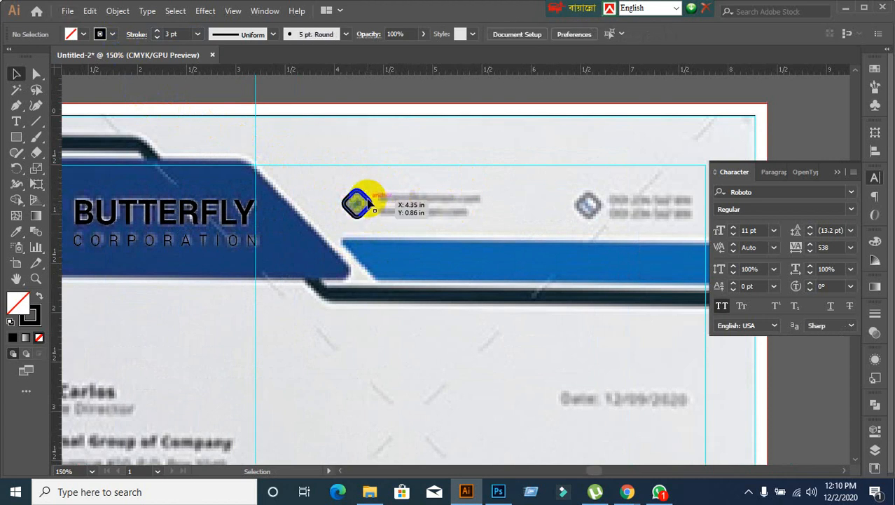
pyautogui.moveTo(369, 204); pyautogui.dragTo(599, 209)
# Step: Duplicate the email icon's diamond outline and place the copy just below, at the lower tip of the dark blue header shape
pyautogui.scroll(-3, 490, 227)
pyautogui.hotkey('ctrl', '-')
pyautogui.hotkey('ctrl', '-')
pyautogui.hotkey('ctrl', '-')
pyautogui.hotkey('ctrl', '-')
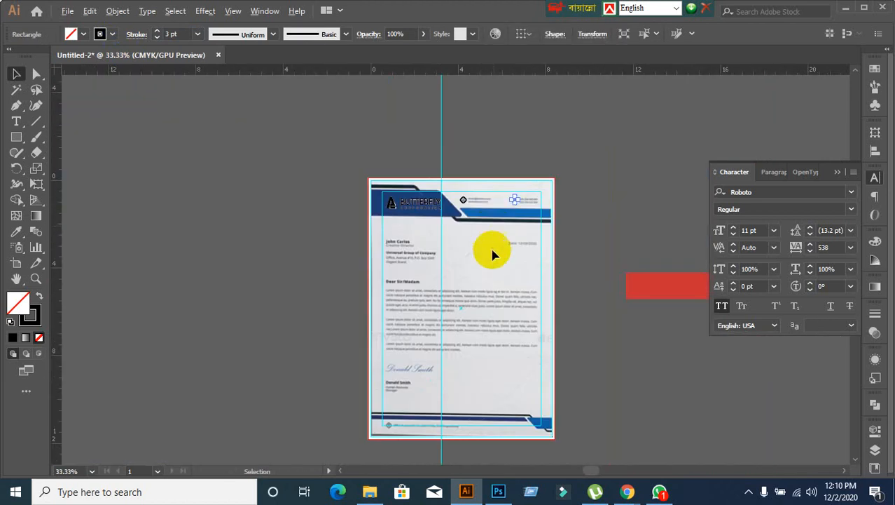
pyautogui.scroll(-3, 434, 280)
pyautogui.scroll(2, 456, 150)
pyautogui.scroll(-1, 456, 150)
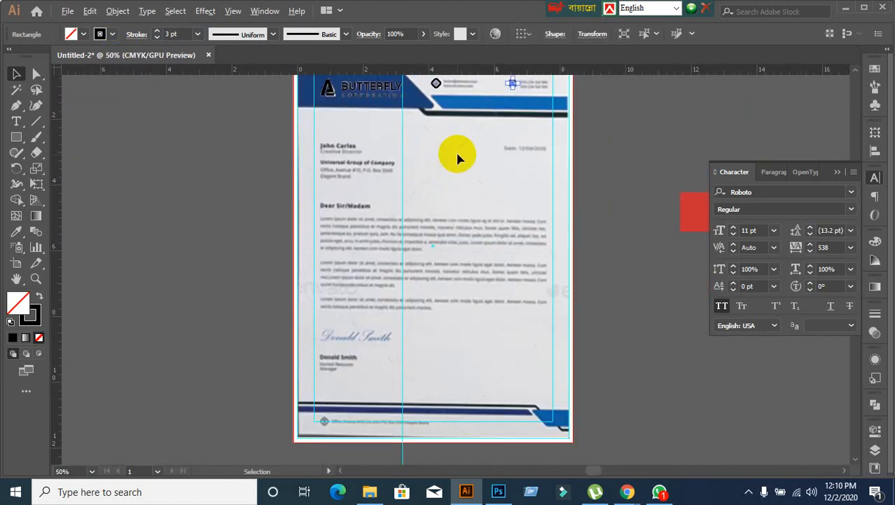
pyautogui.click(436, 85)
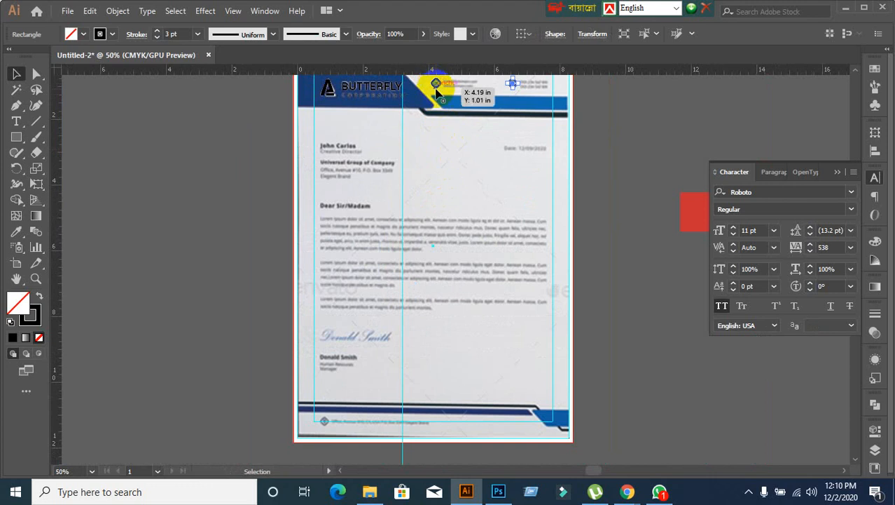
pyautogui.scroll(1, 435, 105)
pyautogui.scroll(2, 435, 105)
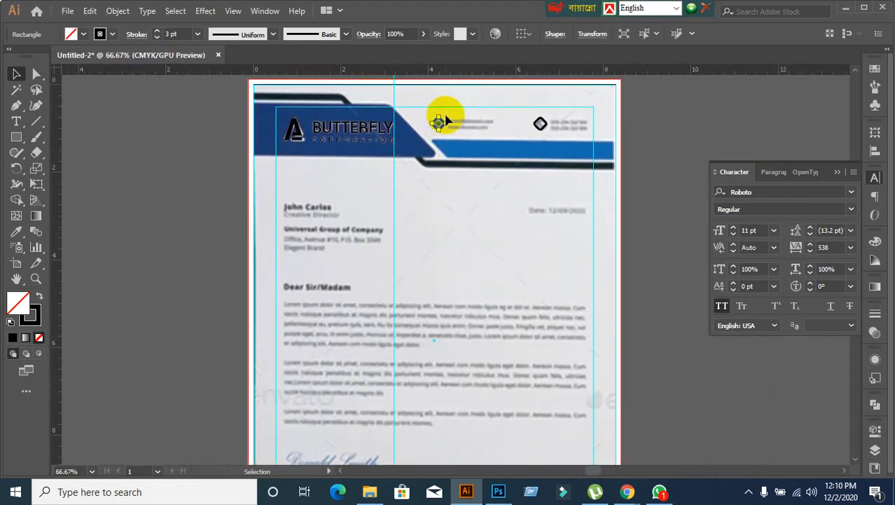
pyautogui.scroll(3, 434, 118)
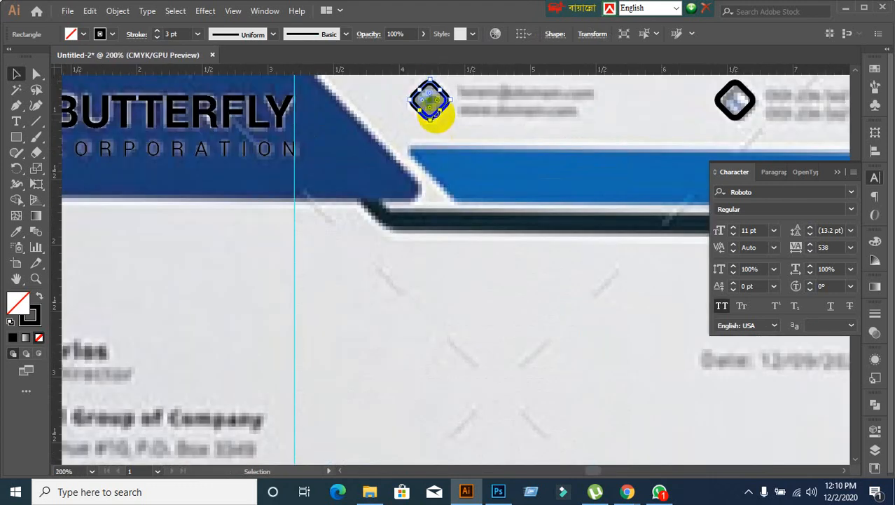
pyautogui.scroll(2, 431, 105)
pyautogui.moveTo(435, 127); pyautogui.dragTo(351, 290)
pyautogui.scroll(-4, 370, 286)
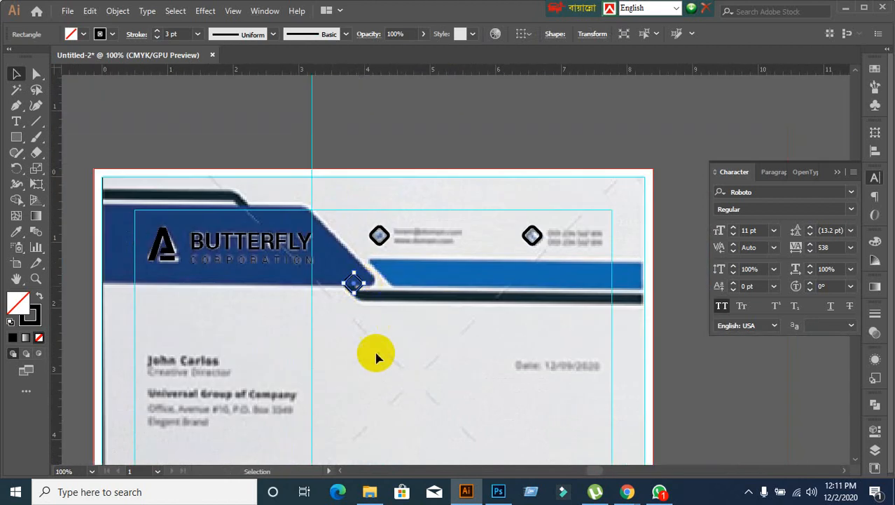
# Step: Move the new diamond copy down the page onto the footer's address icon and deselect it
pyautogui.moveTo(375, 356); pyautogui.dragTo(377, 173)
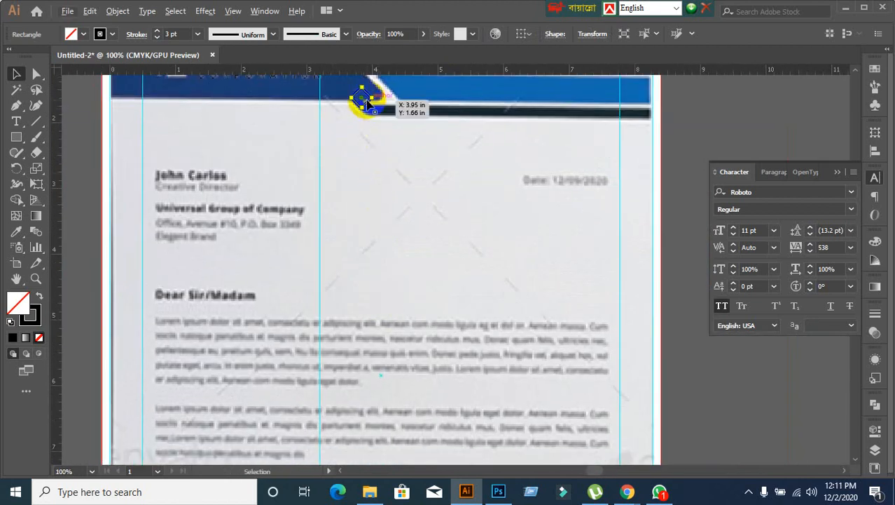
pyautogui.moveTo(368, 104); pyautogui.dragTo(295, 379)
pyautogui.scroll(-3, 342, 281)
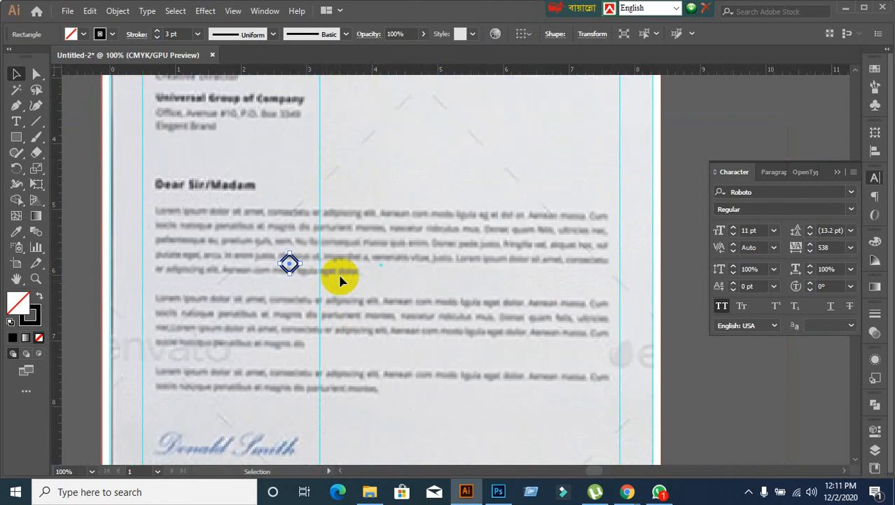
pyautogui.scroll(-4, 340, 281)
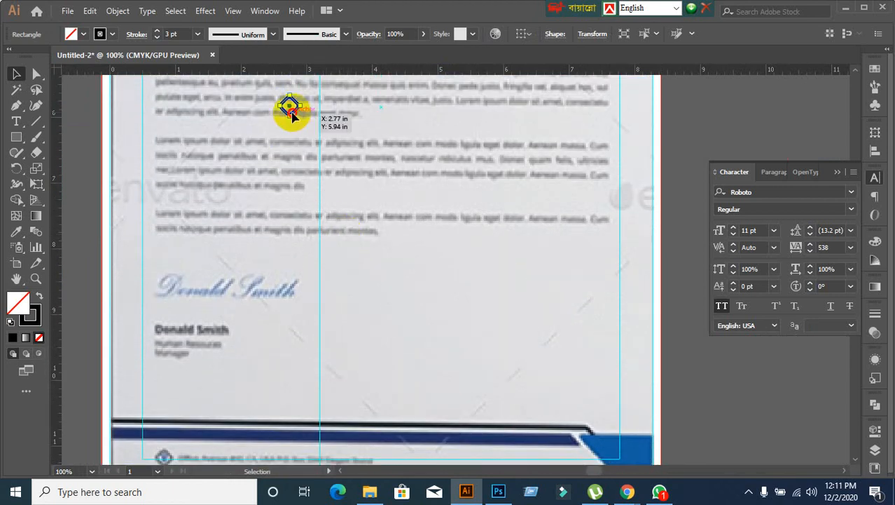
pyautogui.moveTo(293, 115); pyautogui.dragTo(210, 419)
pyautogui.scroll(-3, 230, 398)
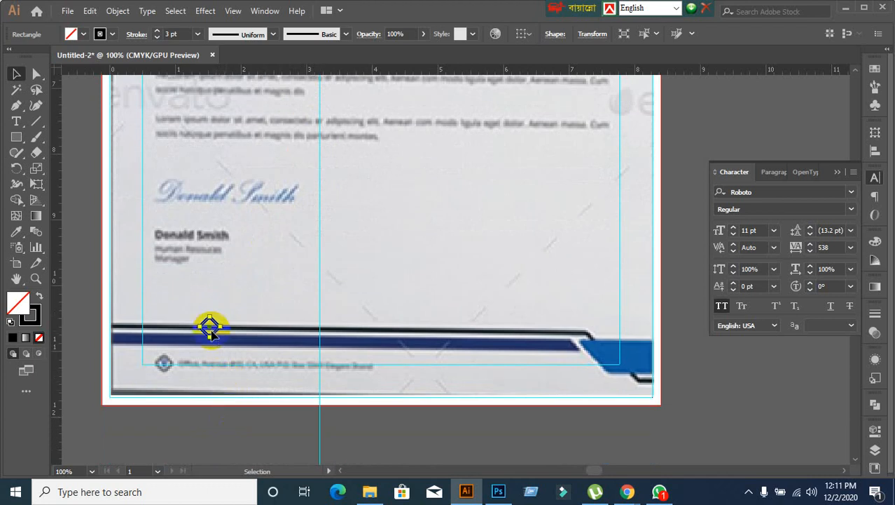
pyautogui.moveTo(210, 334); pyautogui.dragTo(165, 373)
pyautogui.click(242, 360)
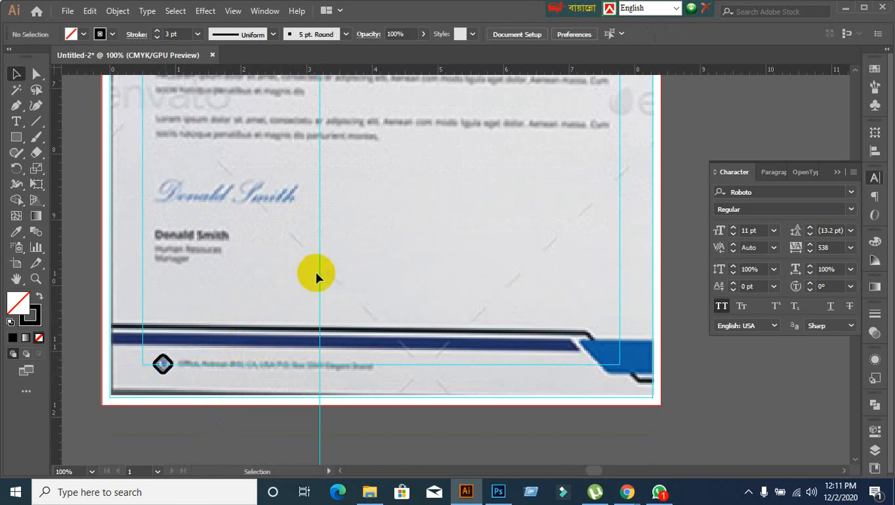
# Step: Add the text "Globe" above the header's email line, with the character settings reset to their defaults
pyautogui.keyDown('alt'); pyautogui.scroll(-2, 320, 260); pyautogui.keyUp('alt')
pyautogui.keyDown('alt'); pyautogui.scroll(3, 325, 252); pyautogui.keyUp('alt')
pyautogui.keyDown('alt'); pyautogui.scroll(-2, 326, 253); pyautogui.keyUp('alt')
pyautogui.scroll(5, 349, 194)
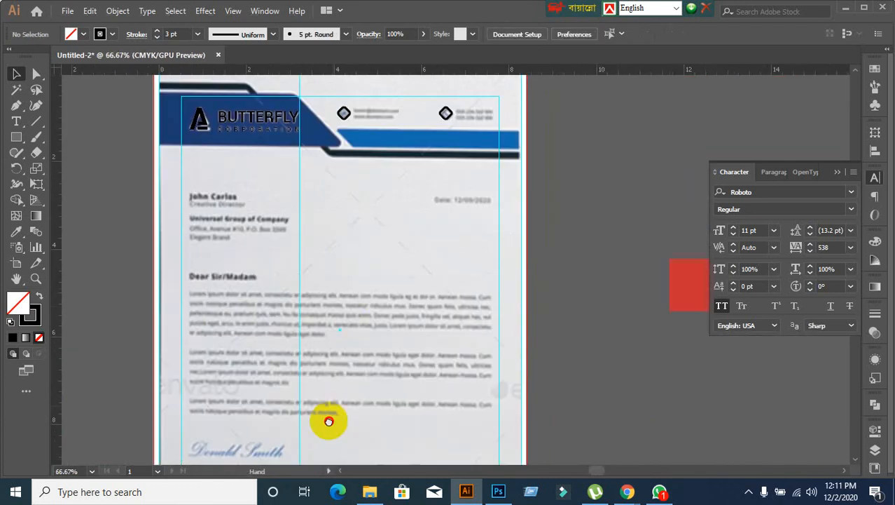
pyautogui.scroll(-1, 329, 263)
pyautogui.keyDown('alt'); pyautogui.scroll(2, 329, 263); pyautogui.keyUp('alt')
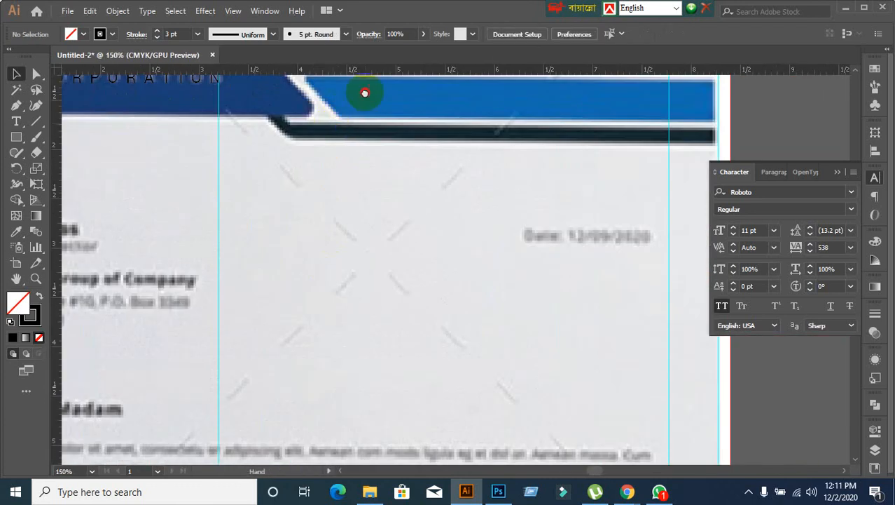
pyautogui.scroll(1, 309, 260)
pyautogui.keyDown('alt'); pyautogui.scroll(1, 302, 240); pyautogui.keyUp('alt')
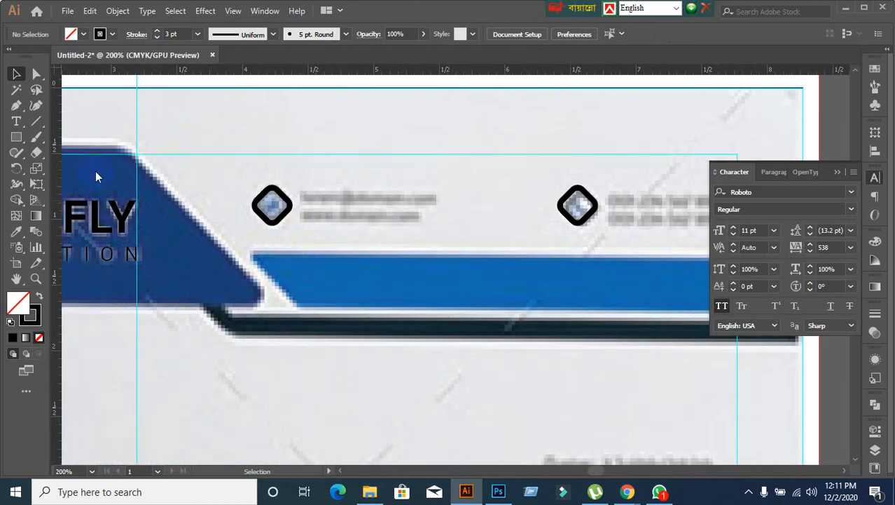
pyautogui.click(15, 122)
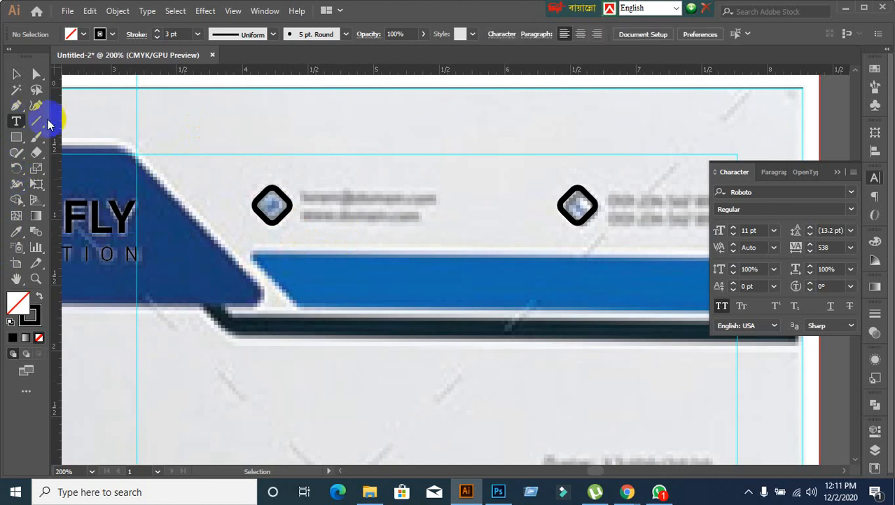
pyautogui.click(380, 186)
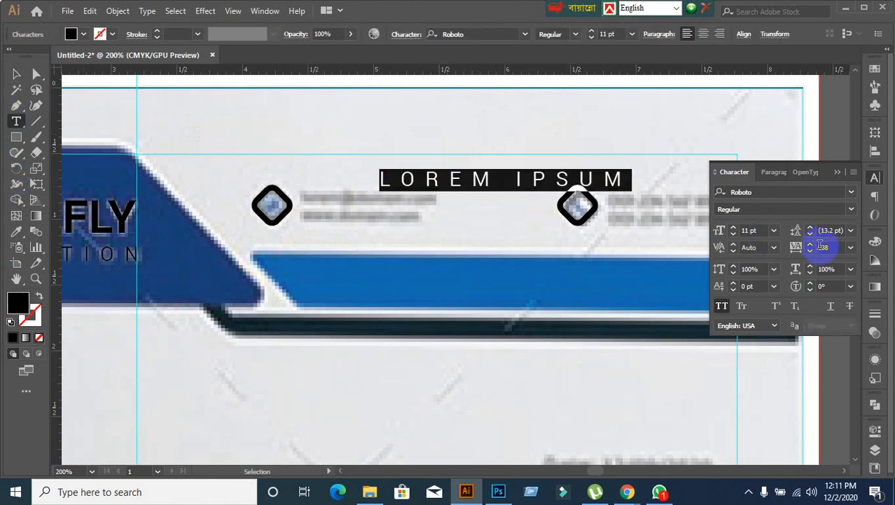
pyautogui.click(854, 171)
pyautogui.click(751, 362)
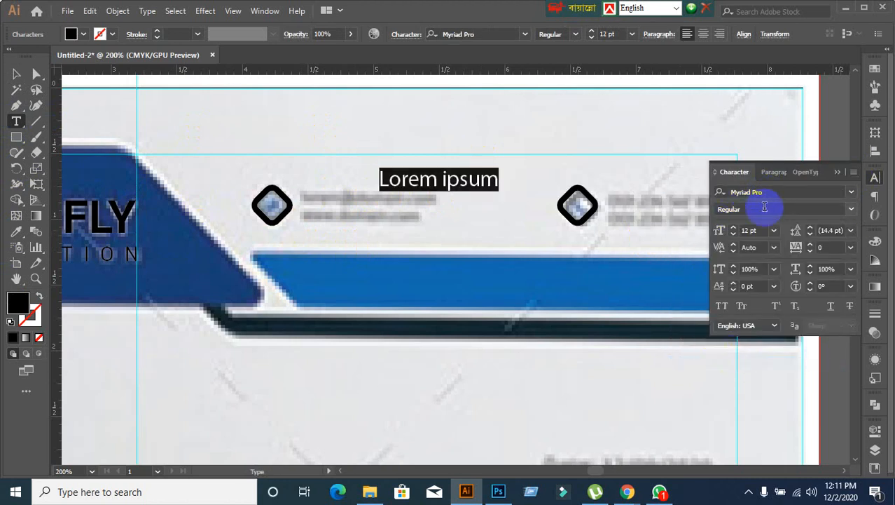
pyautogui.write('Globe')
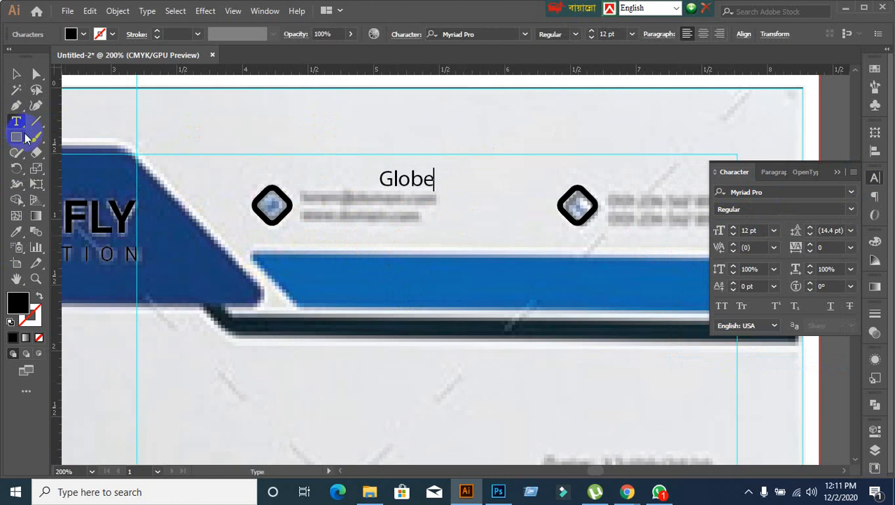
pyautogui.click(16, 74)
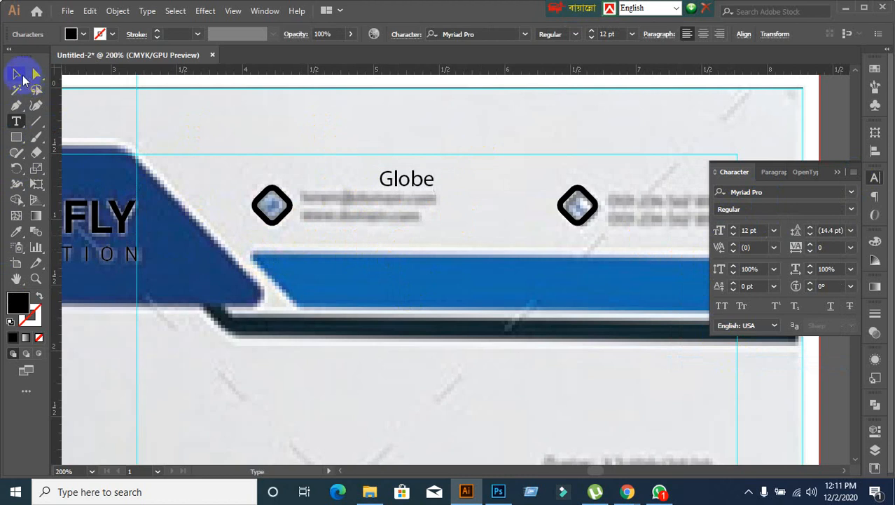
# Step: Set the "Globe" text's font to Font Awesome 5 Free Solid and deselect it
pyautogui.click(777, 189)
pyautogui.write('f')
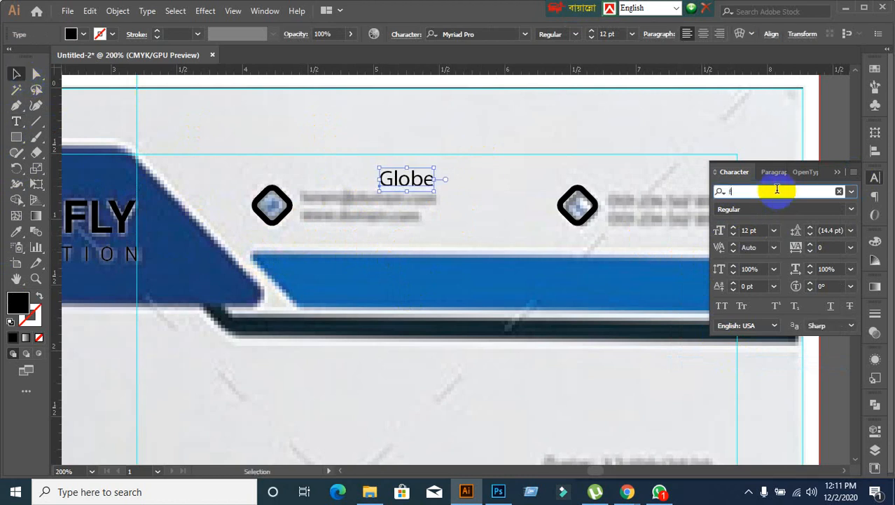
pyautogui.write('on')
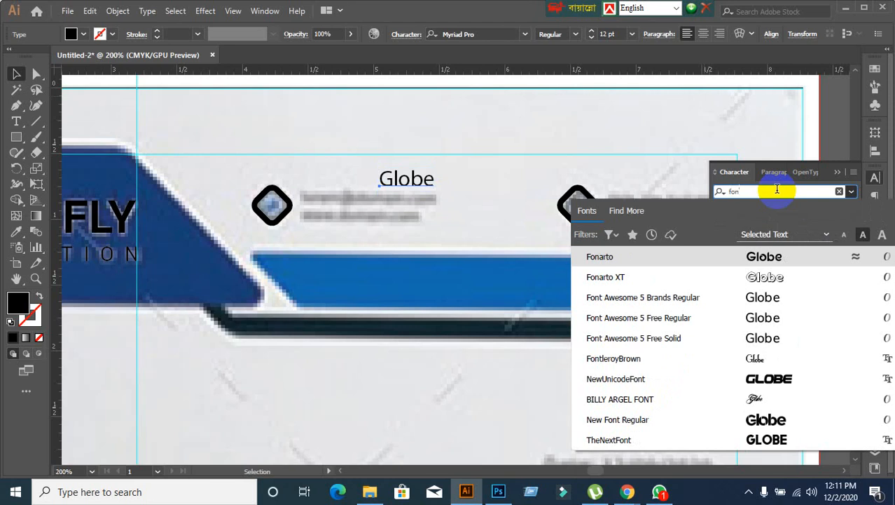
pyautogui.click(632, 339)
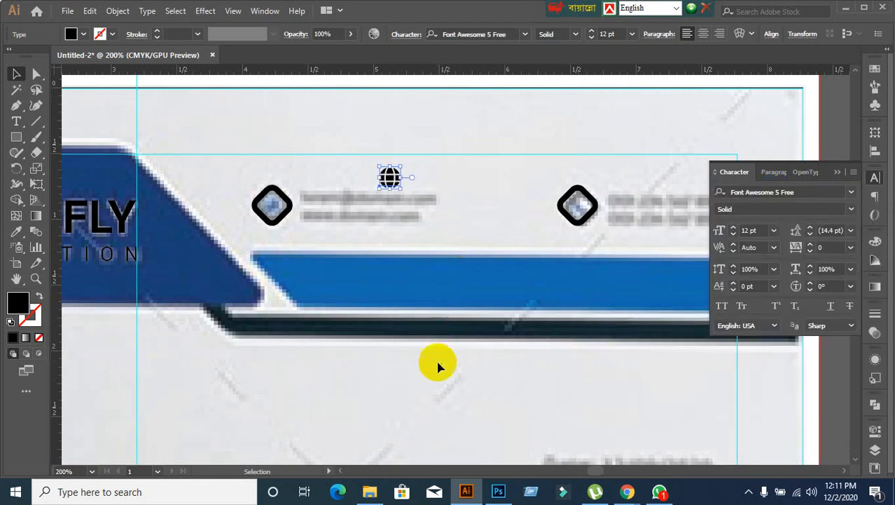
pyautogui.click(381, 225)
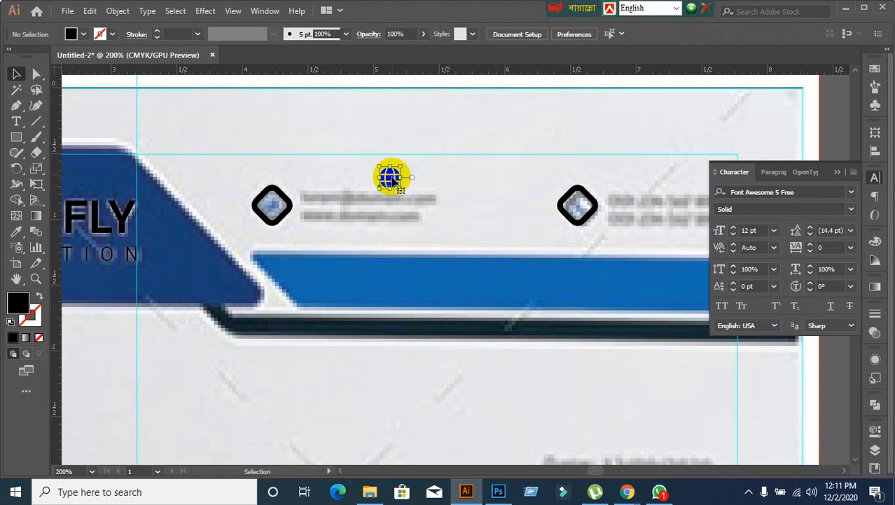
# Step: Duplicate the globe icon beside the original and replace the copy's text with "phone"
pyautogui.moveTo(395, 182); pyautogui.dragTo(490, 183)
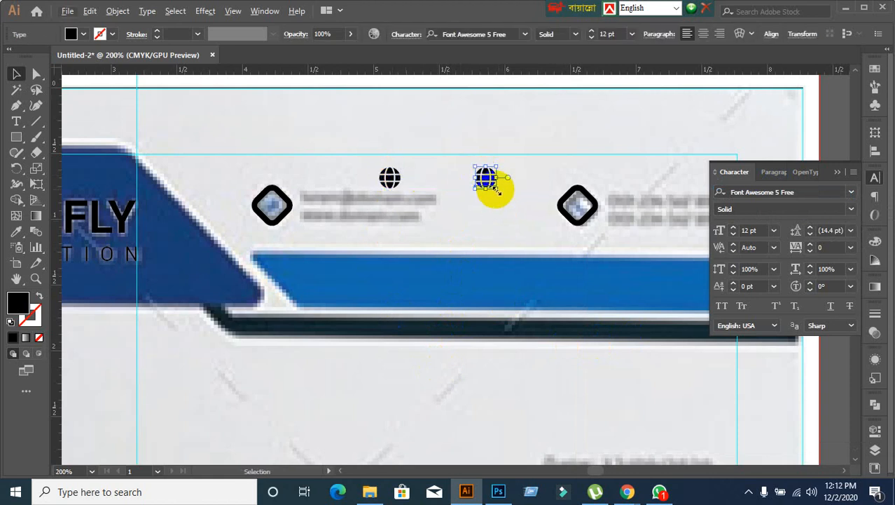
pyautogui.doubleClick(488, 178)
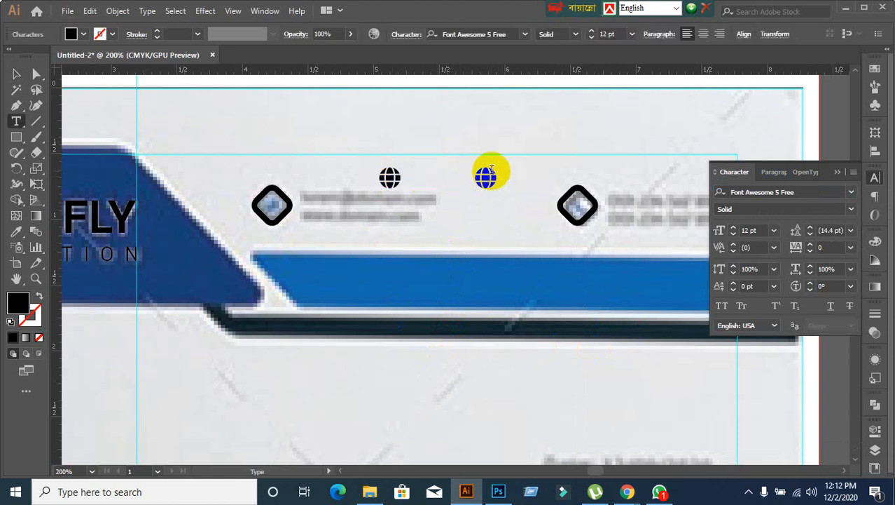
pyautogui.click(491, 170)
pyautogui.press('BackSpace')
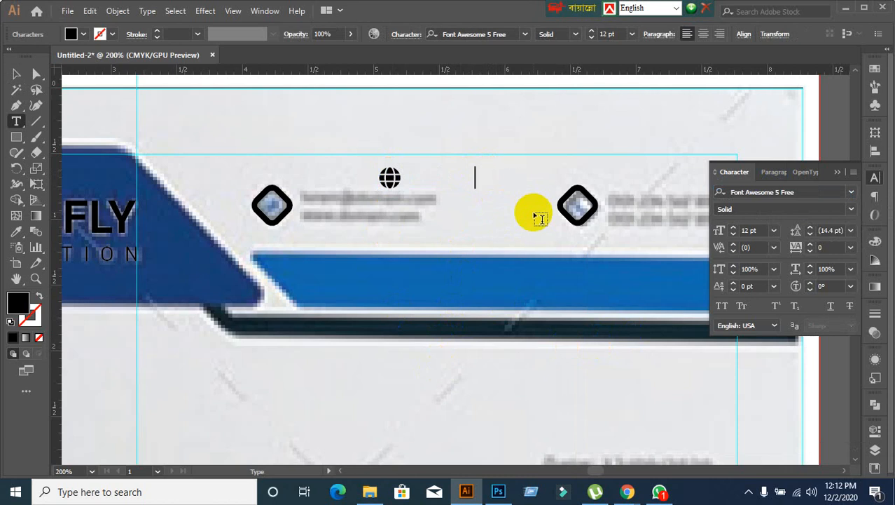
pyautogui.write('phone')
pyautogui.press('Escape')
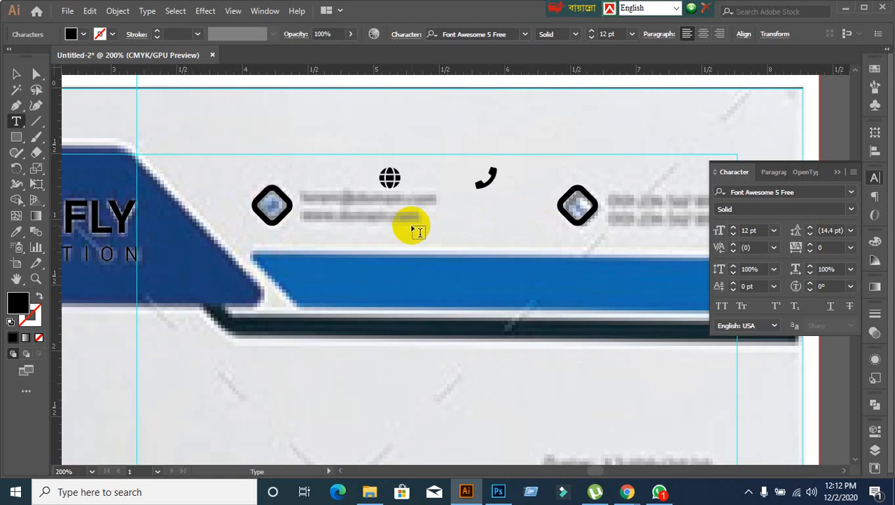
pyautogui.click(10, 72)
pyautogui.click(471, 182)
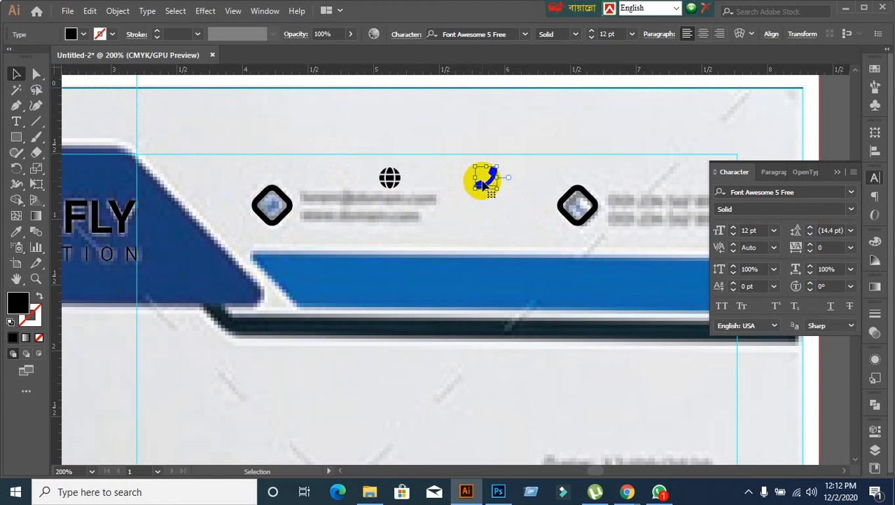
# Step: Move the globe icon into the header's email diamond and set its font size to 9 pt
pyautogui.moveTo(392, 184); pyautogui.dragTo(272, 204)
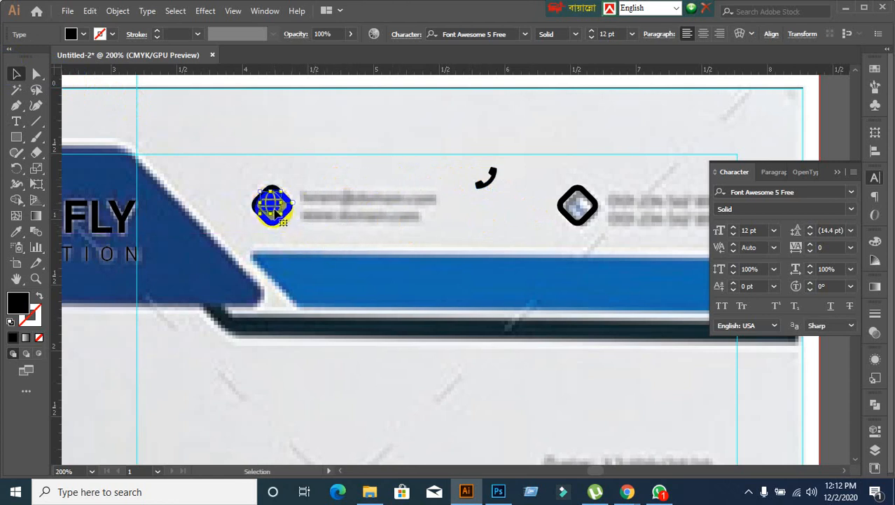
pyautogui.click(763, 231)
pyautogui.write('10')
pyautogui.press('Return')
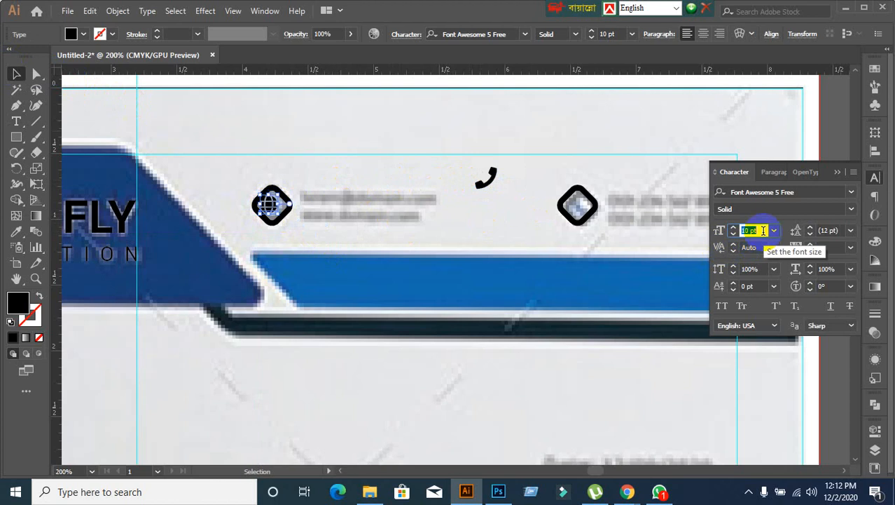
pyautogui.write('9')
pyautogui.press('Return')
# Step: Centre the globe icon within the email diamond and deselect it
pyautogui.scroll(1, 246, 232)
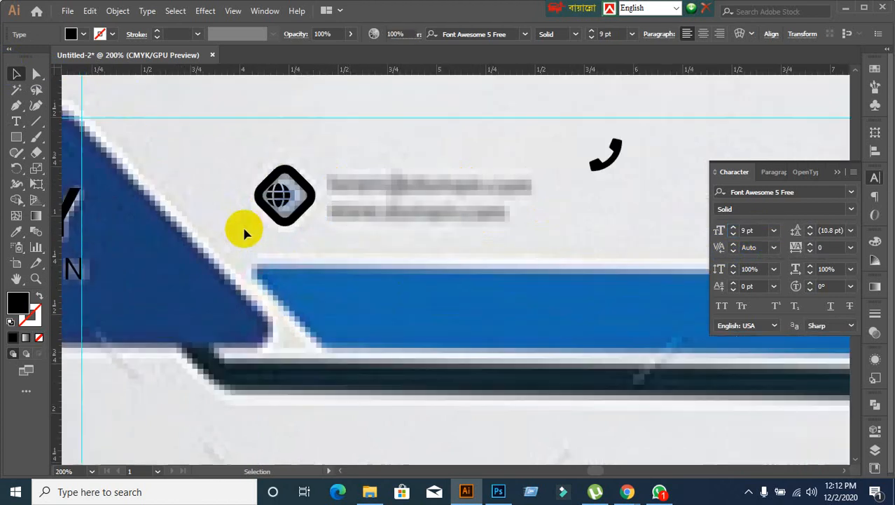
pyautogui.click(246, 232)
pyautogui.moveTo(285, 188); pyautogui.dragTo(291, 196)
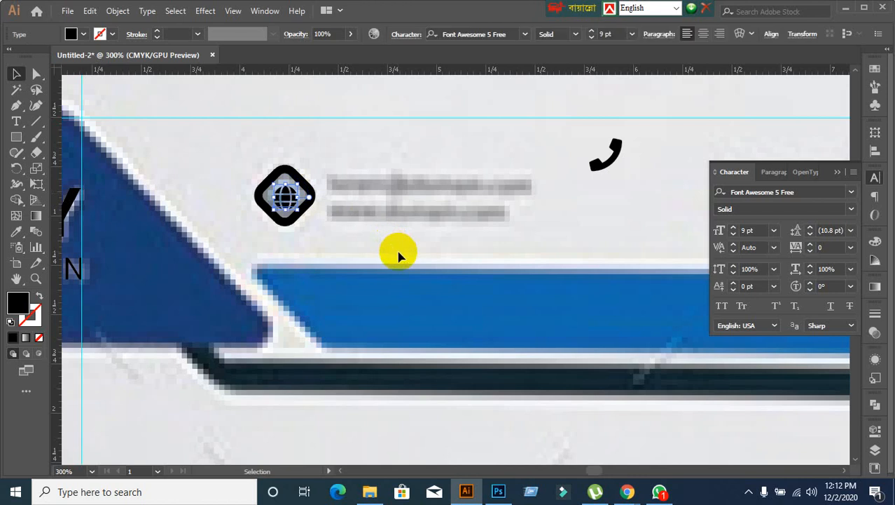
pyautogui.click(526, 238)
# Step: Set the phone icon's font size to 9 pt and move it into the header's phone diamond
pyautogui.scroll(-3, 527, 238)
pyautogui.scroll(2, 592, 246)
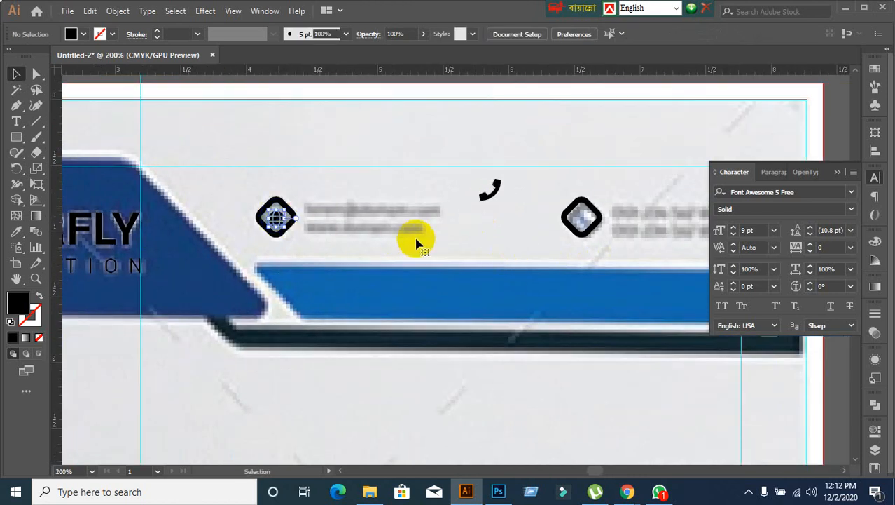
pyautogui.click(491, 193)
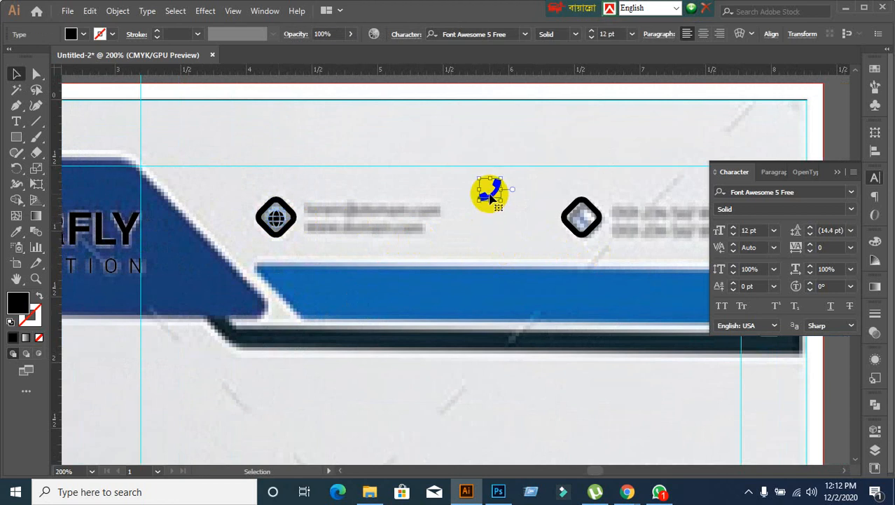
pyautogui.click(761, 247)
pyautogui.write('9')
pyautogui.press('Return')
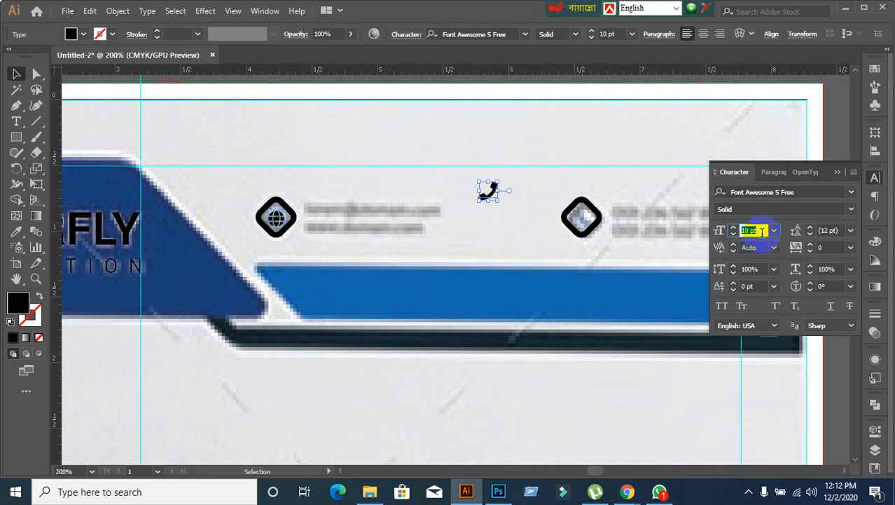
pyautogui.moveTo(480, 199); pyautogui.dragTo(576, 225)
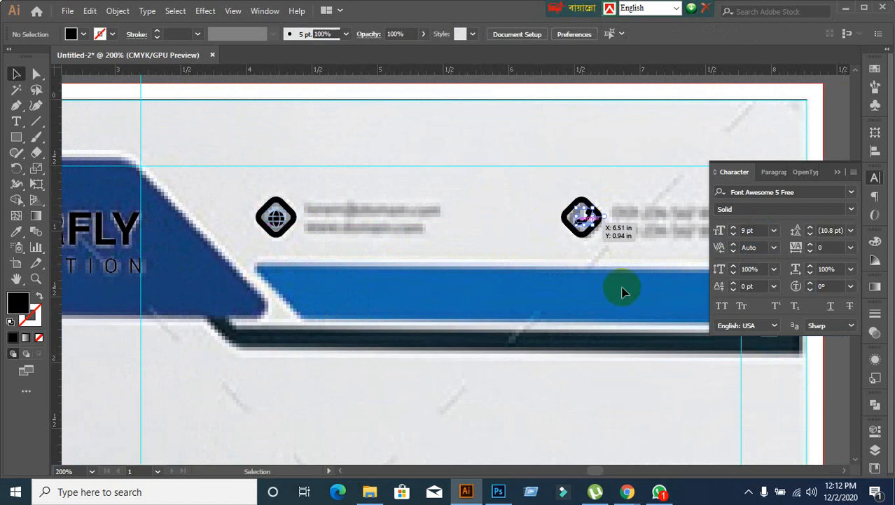
pyautogui.click(604, 237)
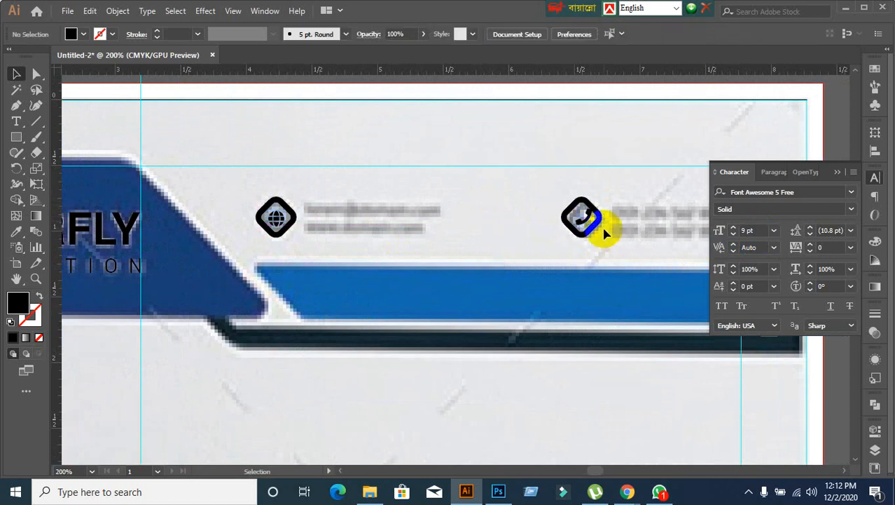
# Step: Fine-tune the phone icon's position to centre it in its diamond, and deselect it
pyautogui.scroll(1, 602, 224)
pyautogui.moveTo(579, 216); pyautogui.dragTo(576, 217)
pyautogui.click(399, 262)
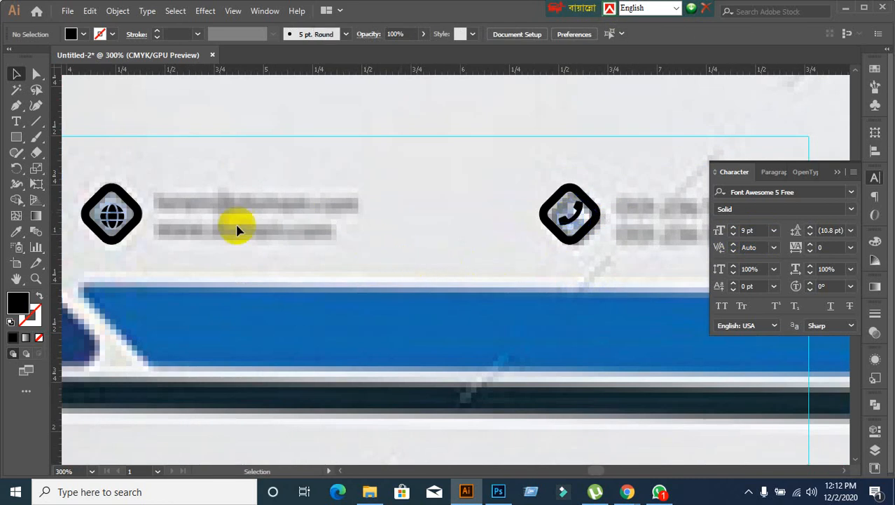
# Step: Reduce the phone icon's font size to 8 pt and deselect it
pyautogui.click(110, 214)
pyautogui.click(582, 221)
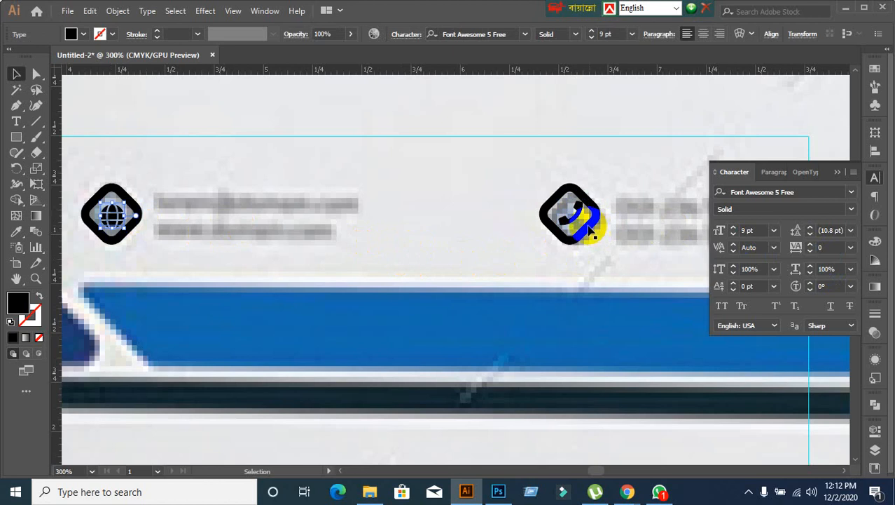
pyautogui.click(759, 231)
pyautogui.write('8')
pyautogui.press('Return')
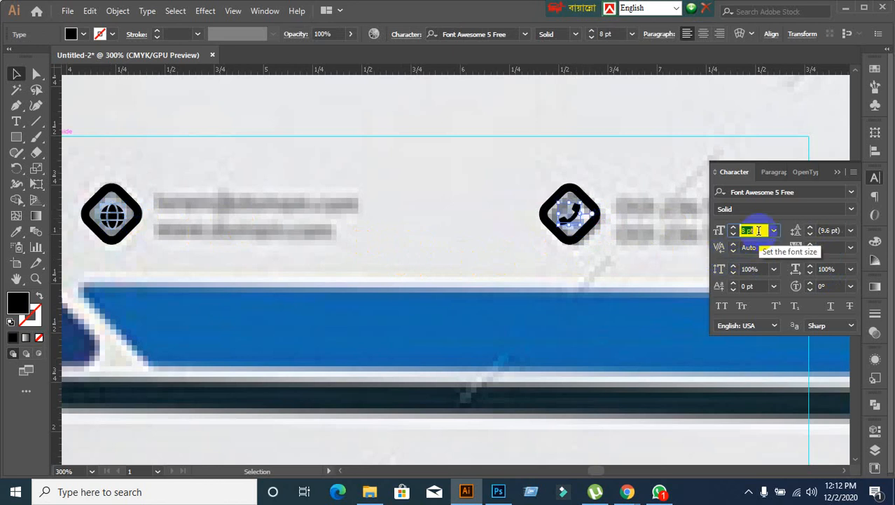
pyautogui.click(271, 292)
pyautogui.scroll(-5, 271, 291)
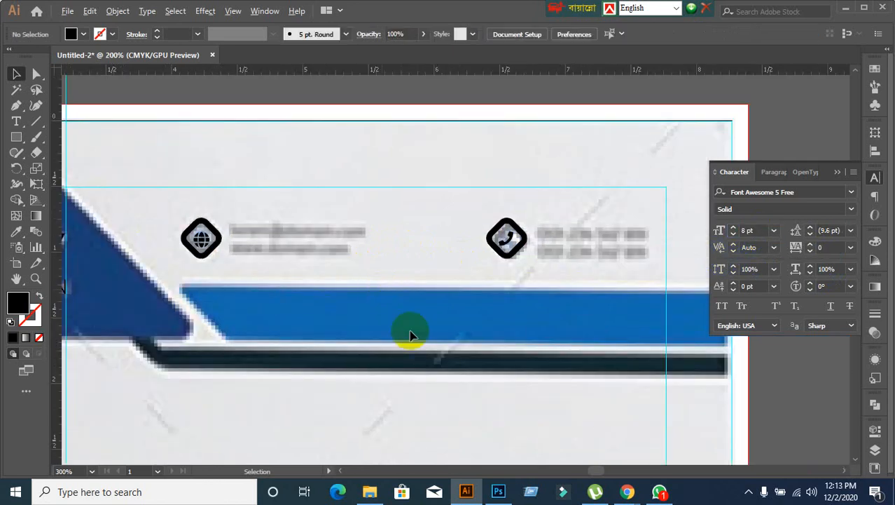
pyautogui.scroll(-2, 382, 329)
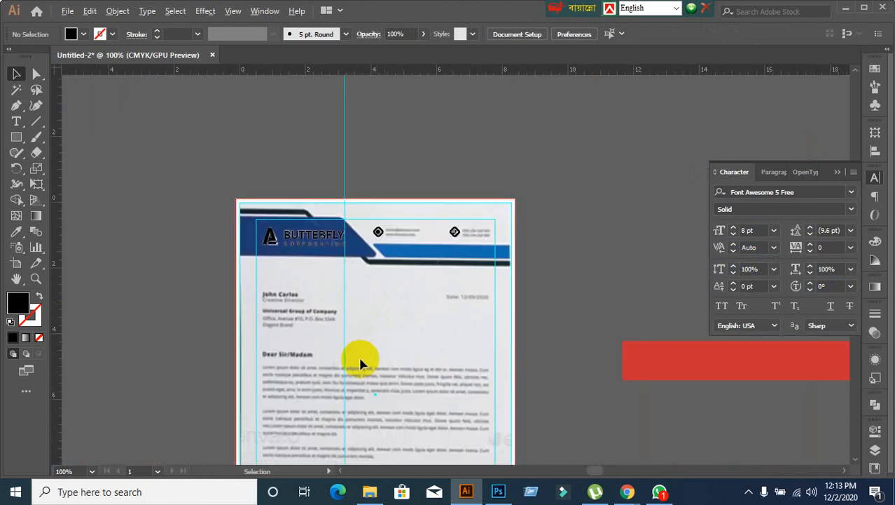
pyautogui.scroll(1, 344, 344)
pyautogui.scroll(-6, 348, 353)
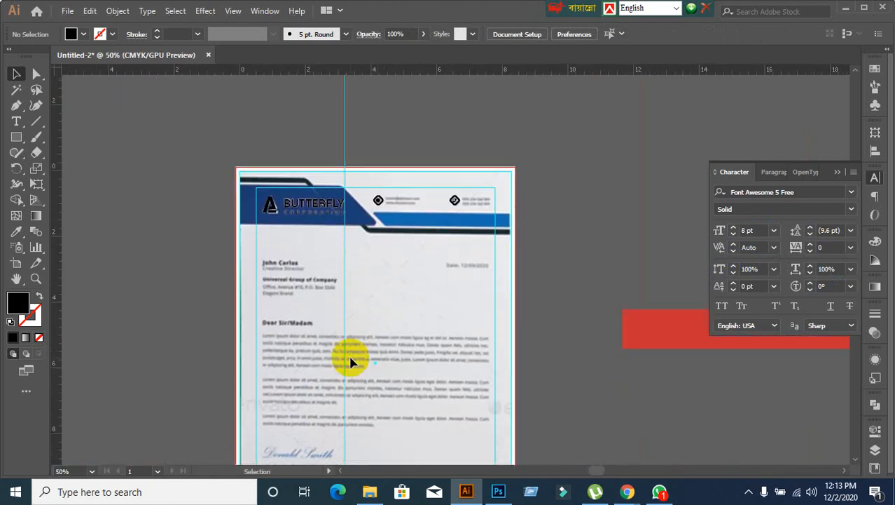
pyautogui.scroll(3, 267, 350)
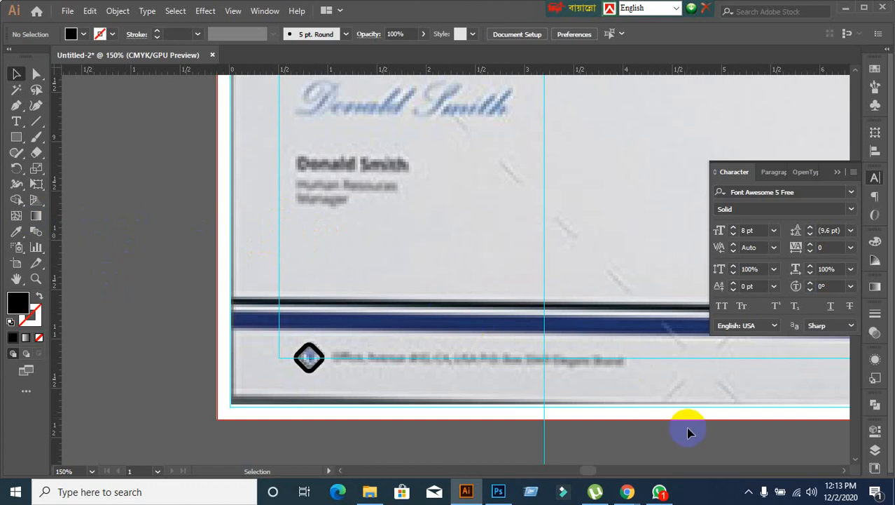
pyautogui.click(16, 121)
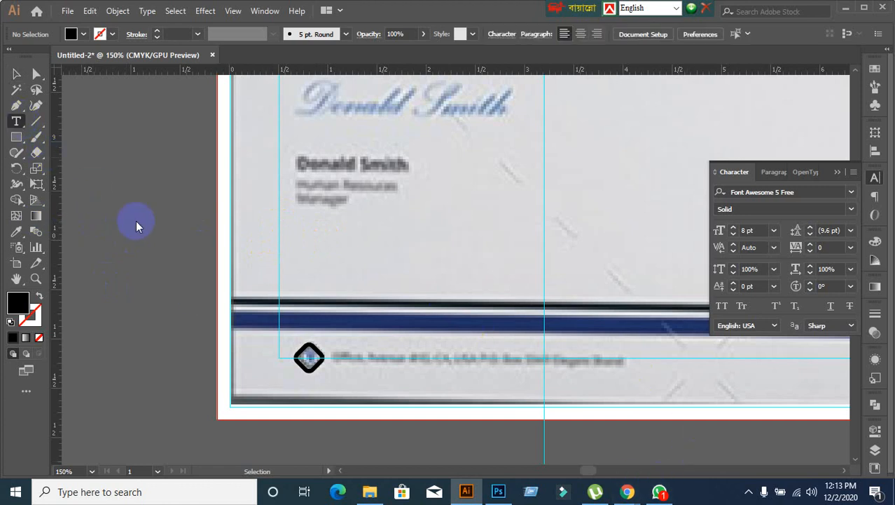
pyautogui.click(17, 74)
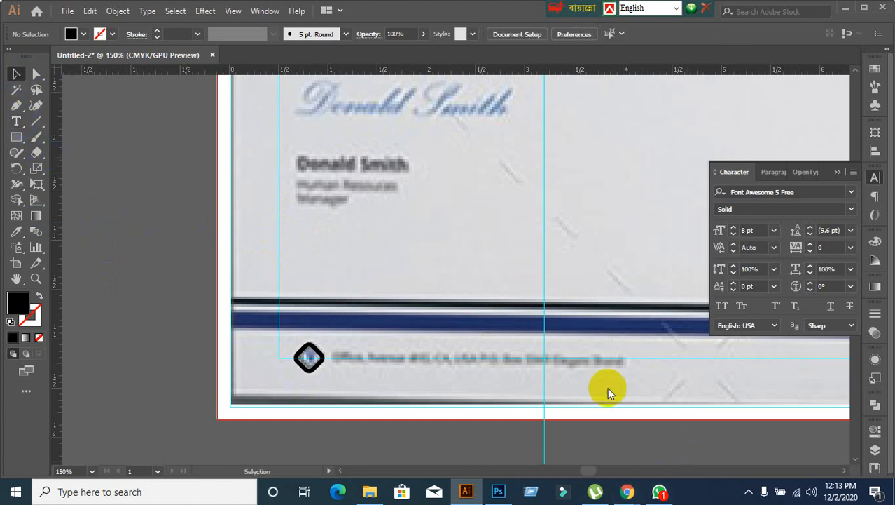
# Step: Switch to Chrome, search Google for "font awesome cheatsheet" in a new tab, and open the Font Awesome Cheatsheet page
pyautogui.moveTo(634, 487)
pyautogui.click(524, 426)
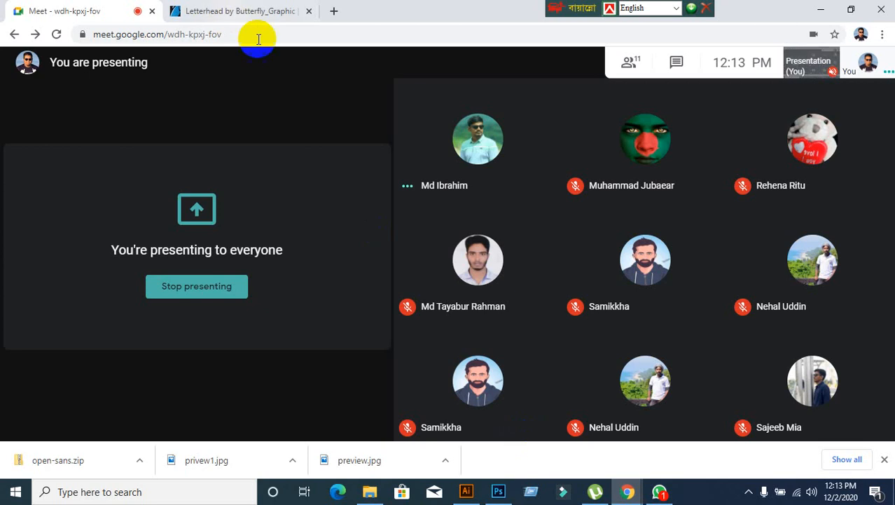
pyautogui.click(335, 10)
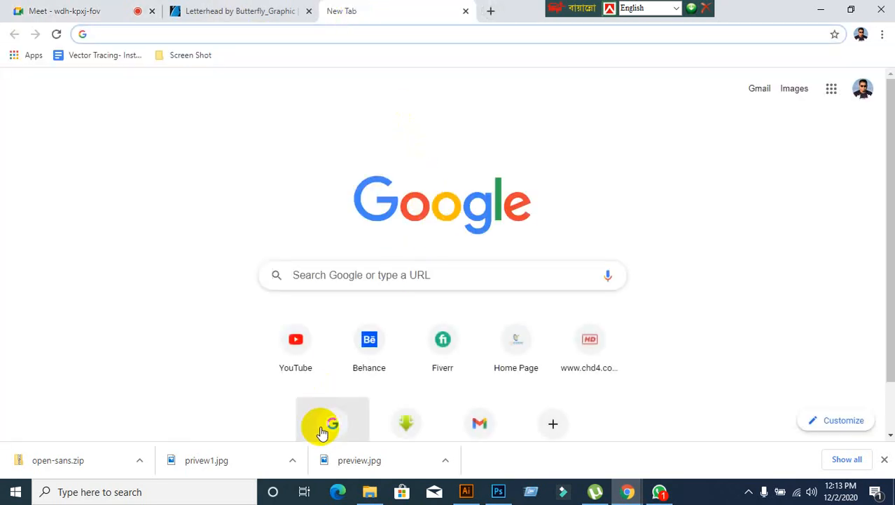
pyautogui.click(325, 425)
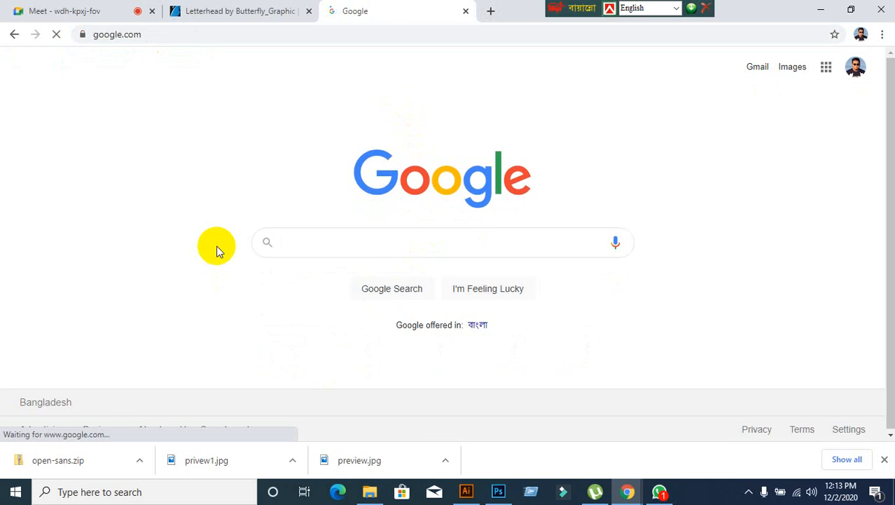
pyautogui.write('fon')
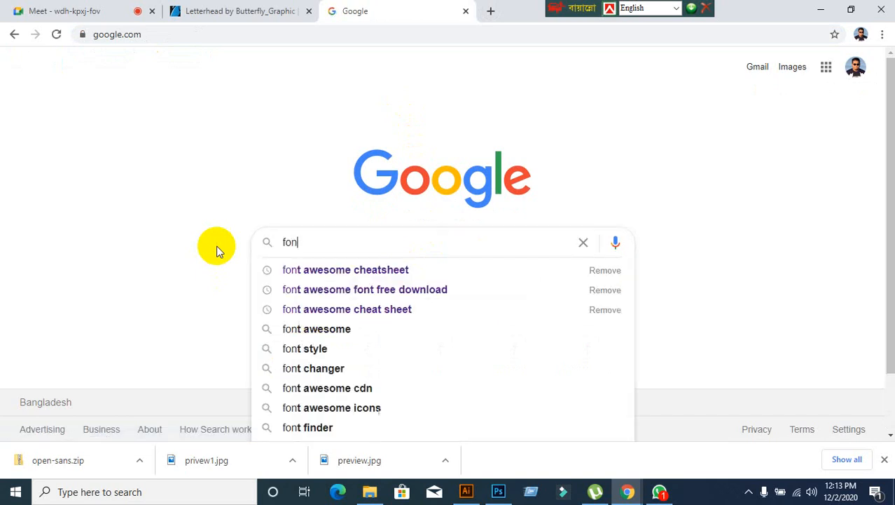
pyautogui.click(295, 269)
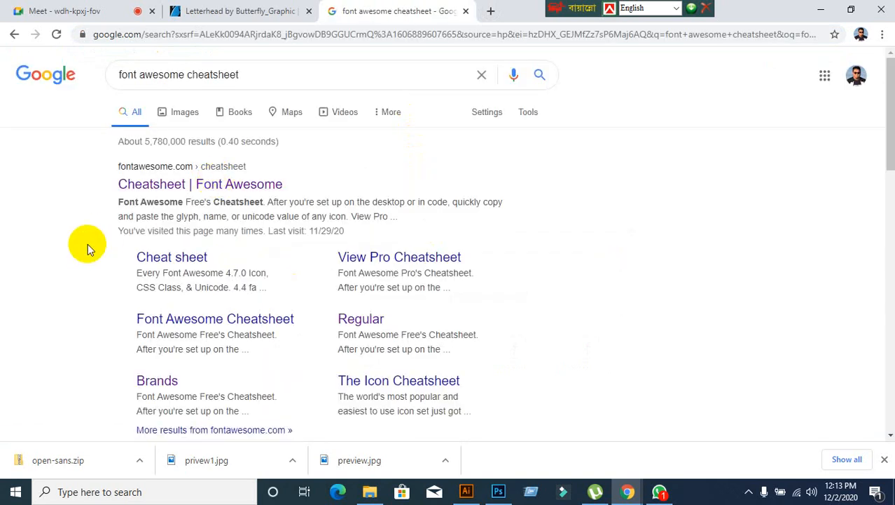
pyautogui.click(156, 190)
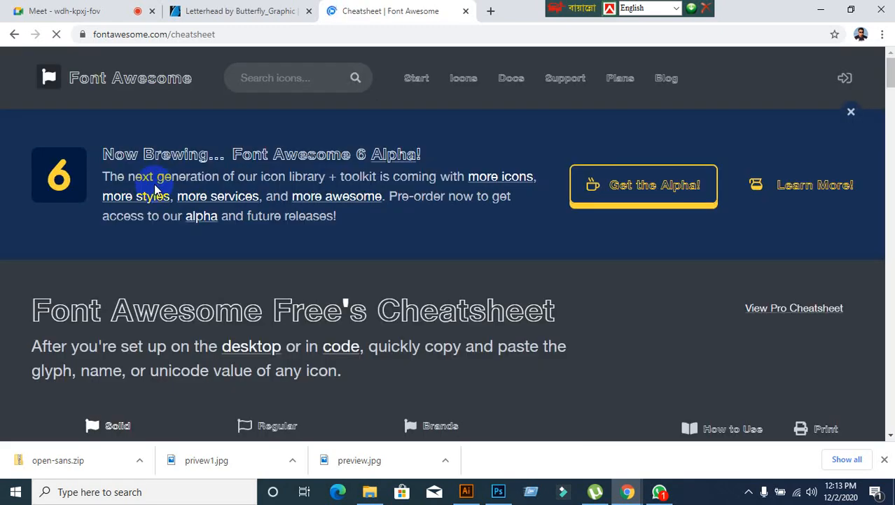
# Step: Find "map" on the cheatsheet page and copy the icon name map-marker-alt
pyautogui.scroll(-4, 278, 234)
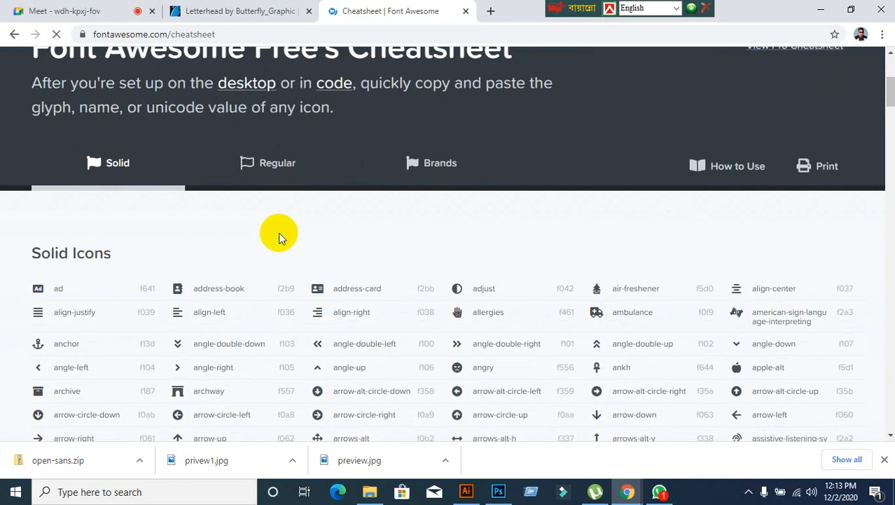
pyautogui.hotkey('ctrl', 'f')
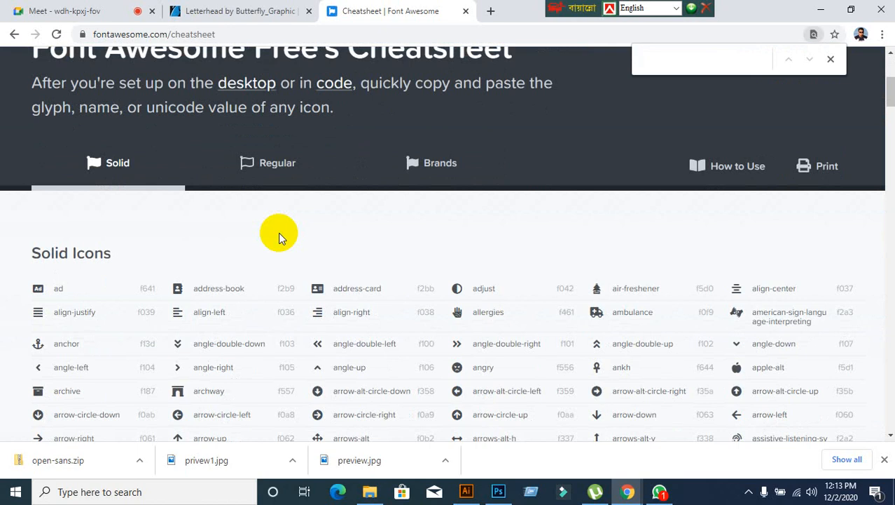
pyautogui.write('ma')
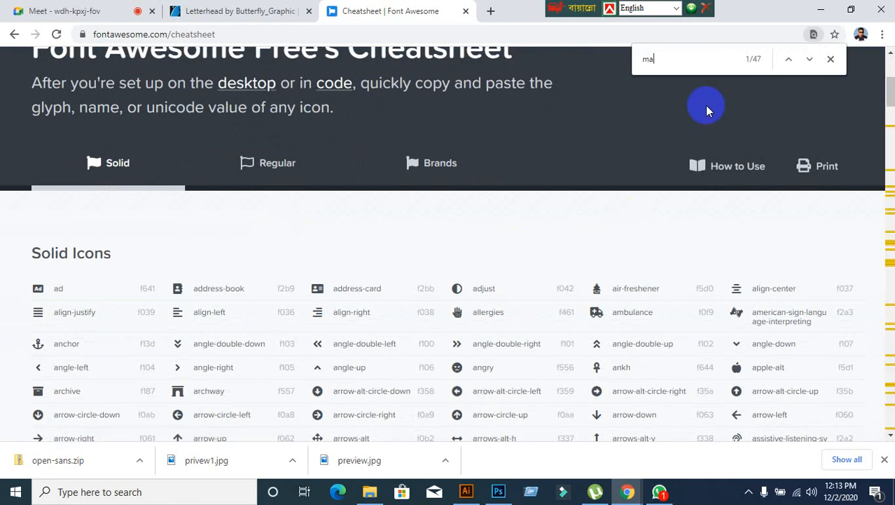
pyautogui.write('p')
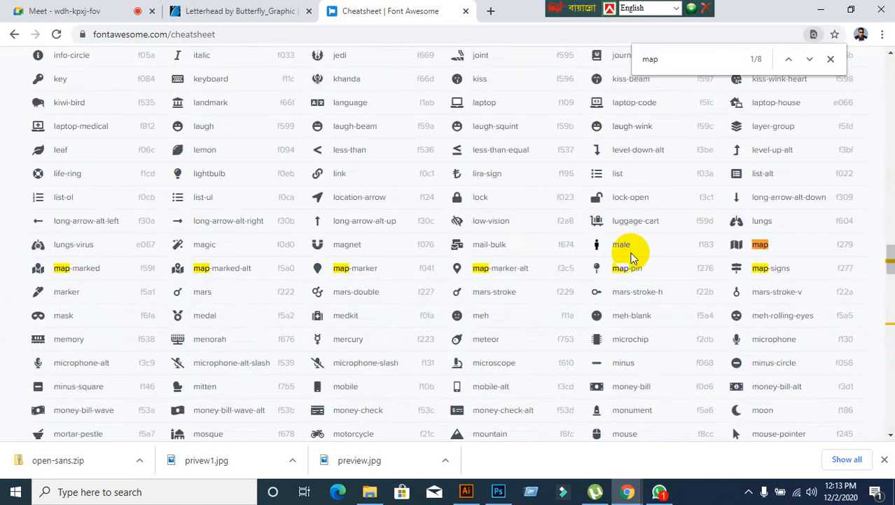
pyautogui.tripleClick(506, 269)
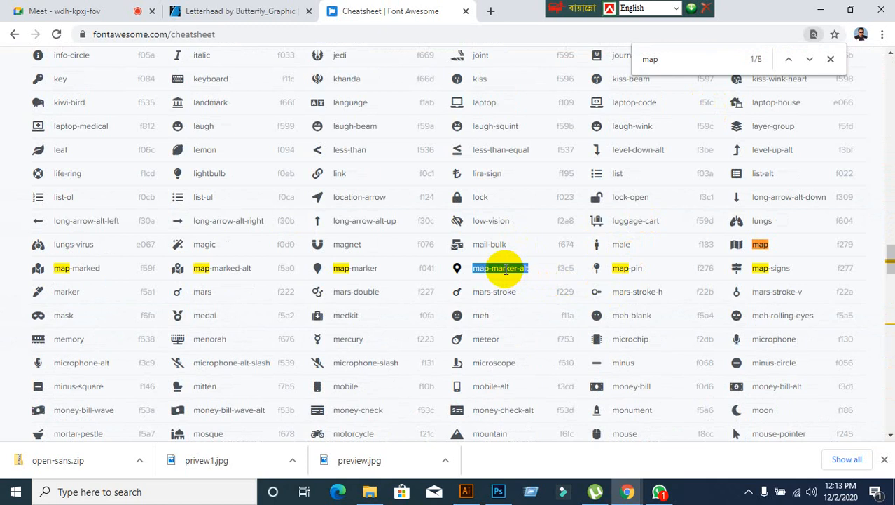
pyautogui.rightClick(506, 269)
pyautogui.click(523, 279)
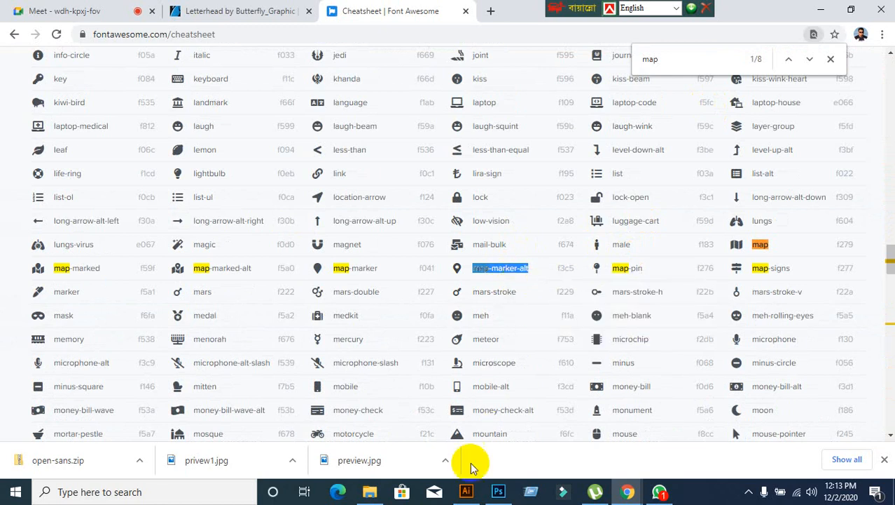
# Step: Switch back to Illustrator and paste the copied icon name as a new text object on the empty canvas beside the letterhead
pyautogui.click(456, 485)
pyautogui.scroll(-1, 450, 296)
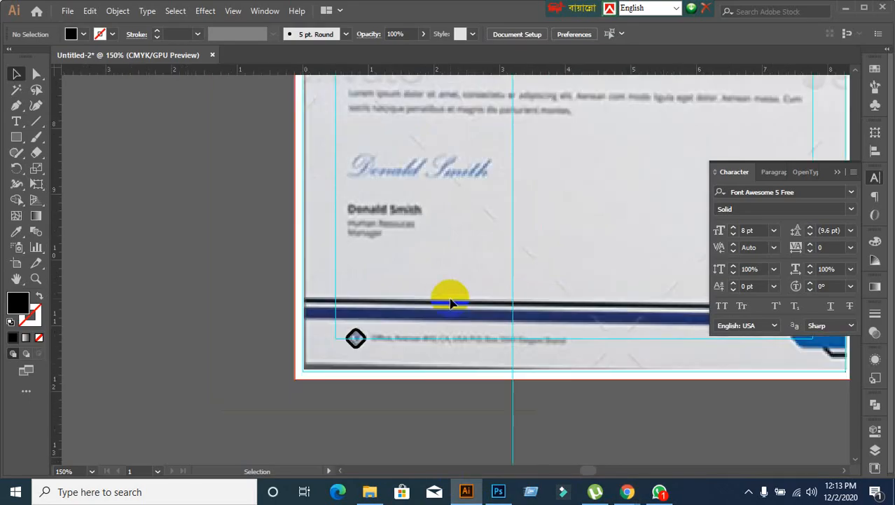
pyautogui.scroll(-2, 482, 270)
pyautogui.scroll(2, 500, 224)
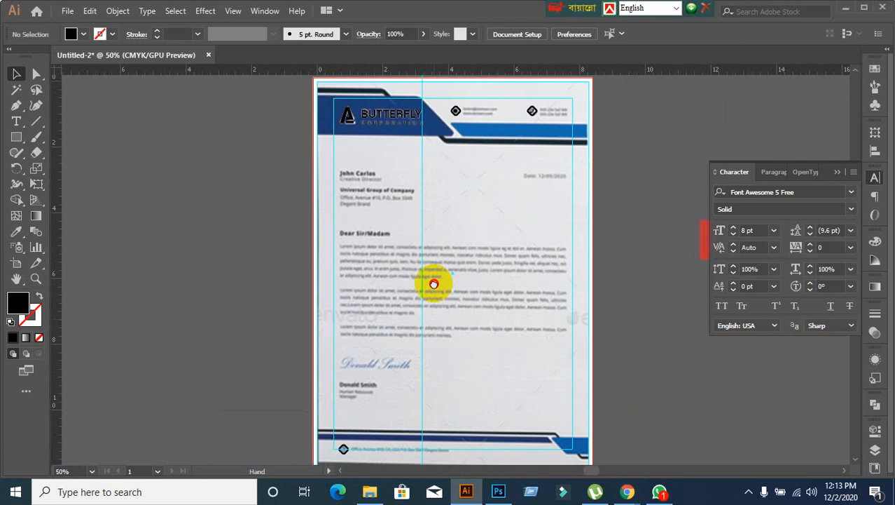
pyautogui.scroll(-1, 436, 279)
pyautogui.scroll(2, 329, 324)
pyautogui.scroll(-1, 394, 344)
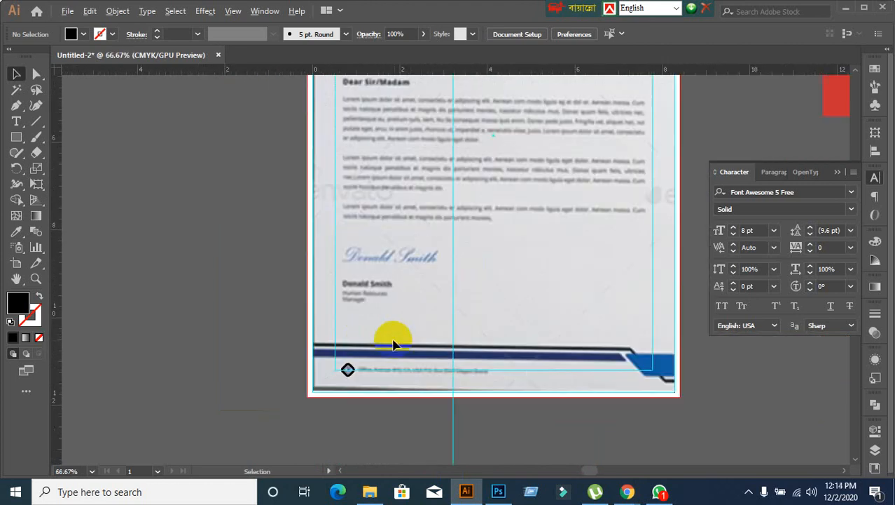
pyautogui.click(17, 122)
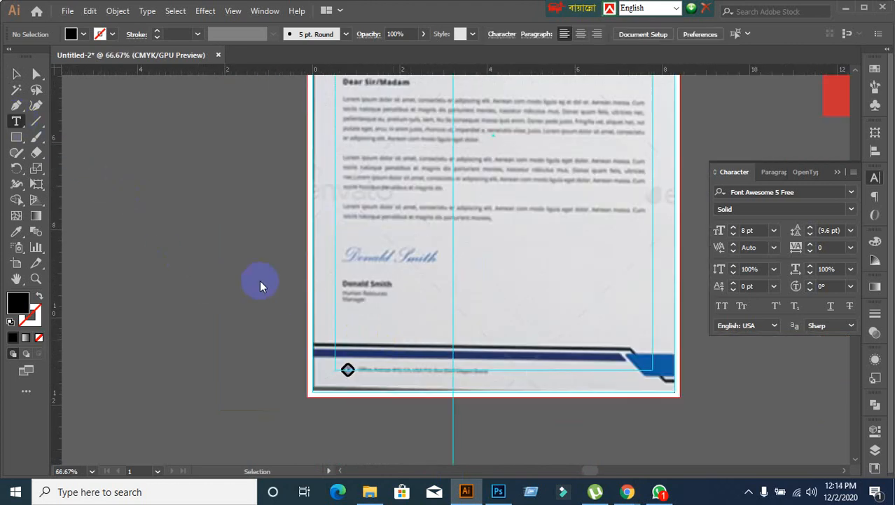
pyautogui.click(216, 281)
pyautogui.press('Escape')
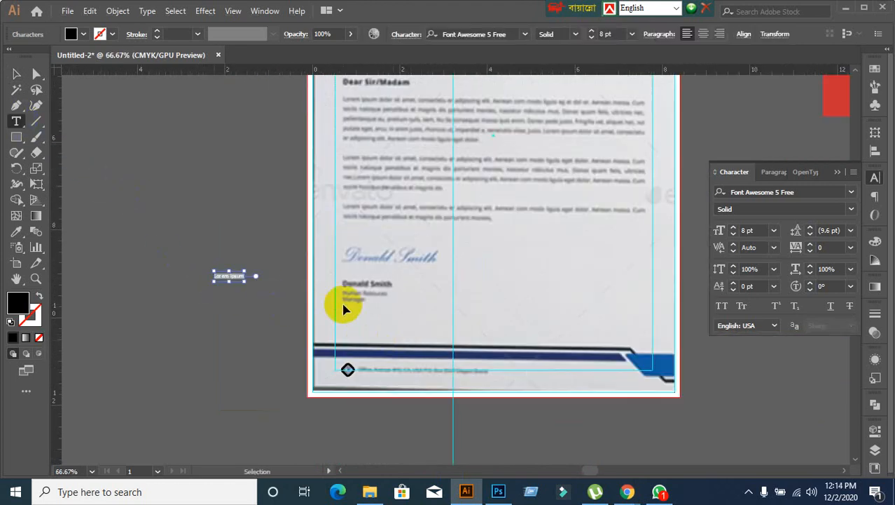
pyautogui.press('Delete')
pyautogui.click(19, 74)
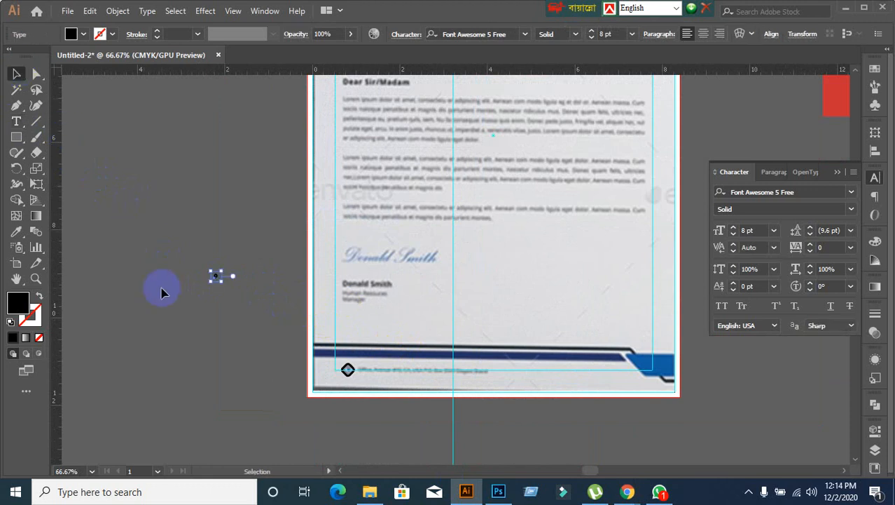
# Step: Check the font size of the globe icon in the header, and deselect it
pyautogui.scroll(2, 196, 311)
pyautogui.scroll(-2, 376, 298)
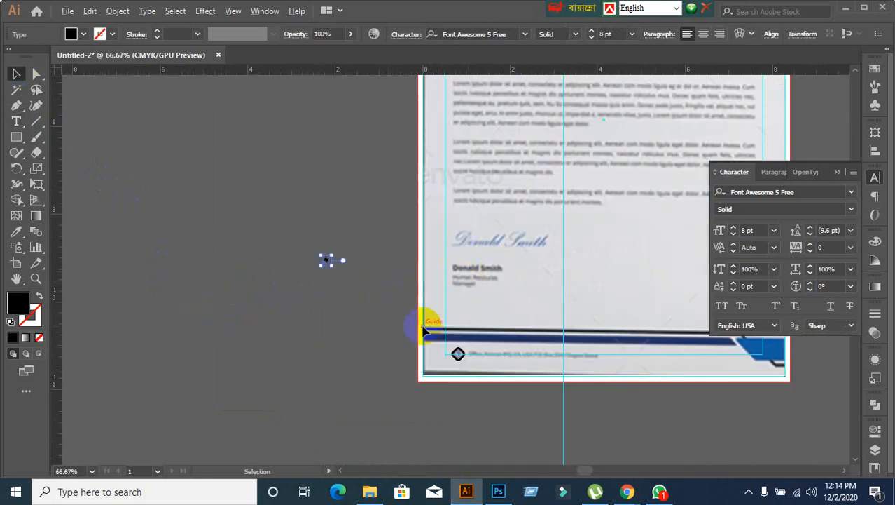
pyautogui.scroll(-1, 508, 238)
pyautogui.scroll(-1, 511, 237)
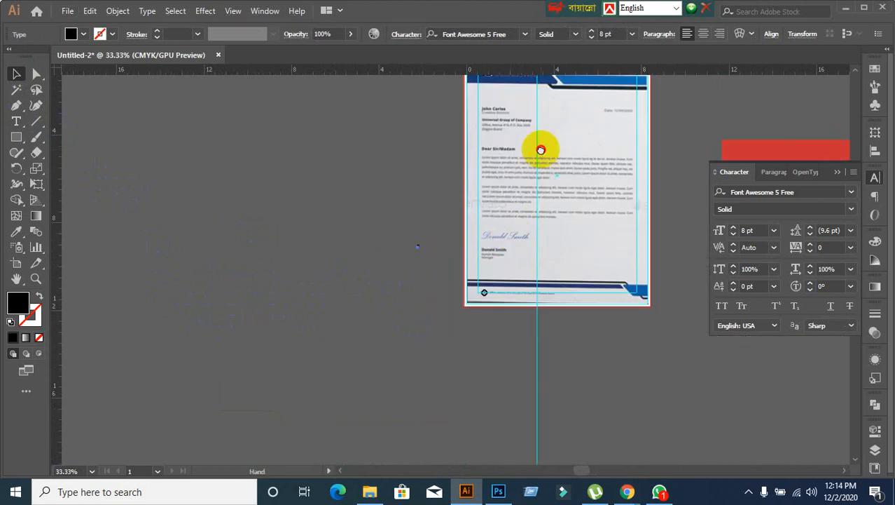
pyautogui.scroll(3, 512, 282)
pyautogui.scroll(2, 480, 234)
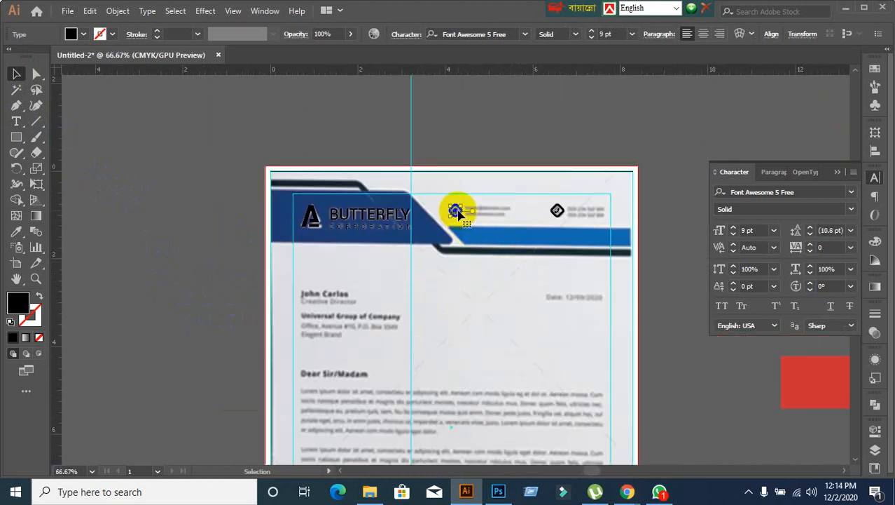
pyautogui.click(193, 347)
# Step: Move the map marker icon from the empty canvas into the footer's address diamond
pyautogui.scroll(-1, 191, 345)
pyautogui.scroll(-1, 306, 376)
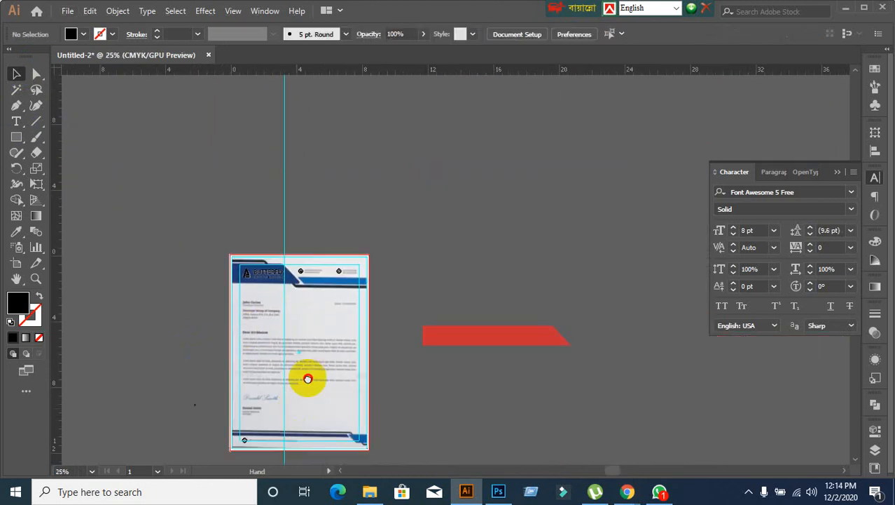
pyautogui.scroll(-3, 296, 249)
pyautogui.scroll(2, 244, 190)
pyautogui.scroll(1, 214, 258)
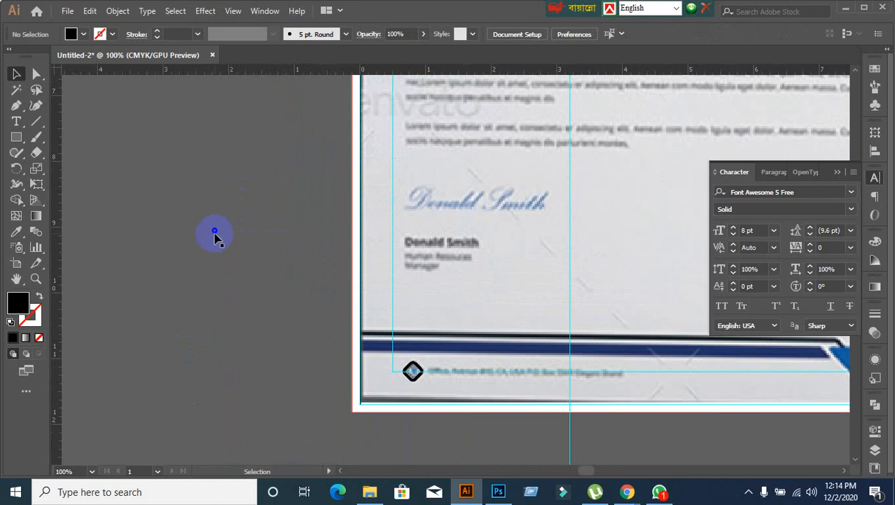
pyautogui.moveTo(215, 234); pyautogui.dragTo(455, 374)
pyautogui.scroll(2, 456, 373)
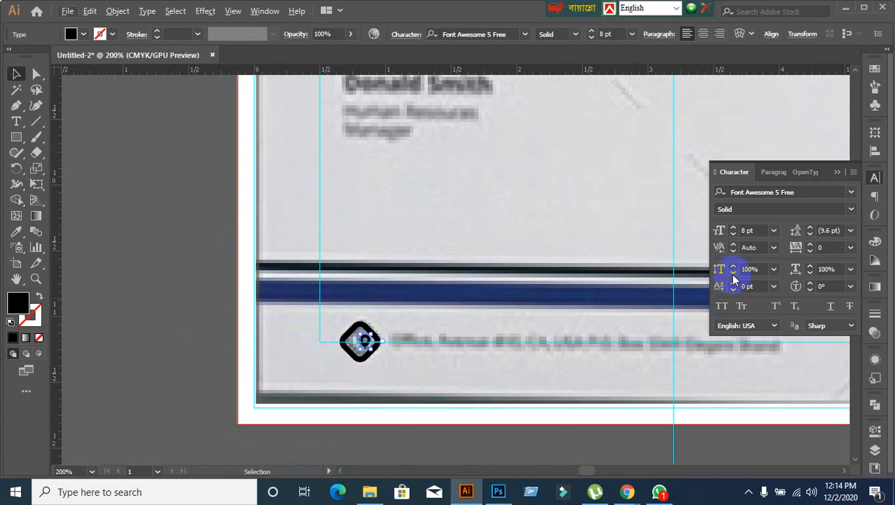
# Step: Set the map marker icon's font size to 9 pt and centre it within the footer diamond
pyautogui.click(758, 229)
pyautogui.press('Up')
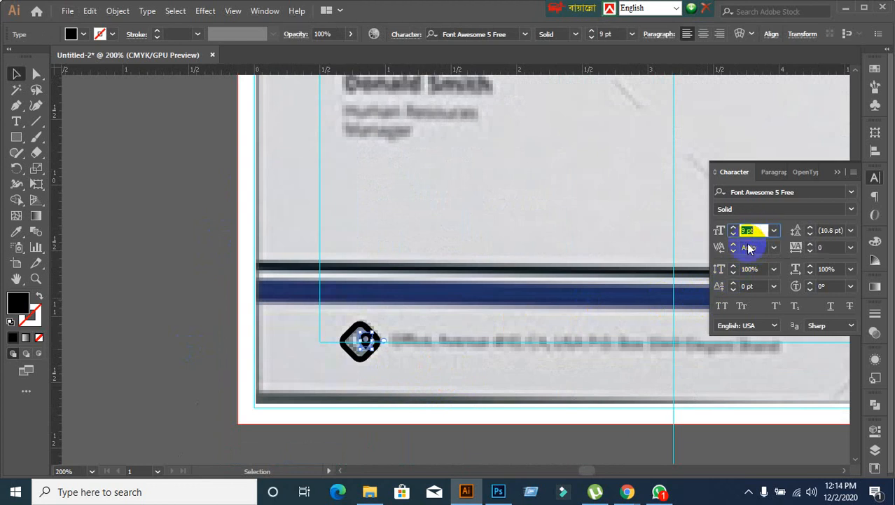
pyautogui.click(156, 348)
pyautogui.scroll(1, 408, 370)
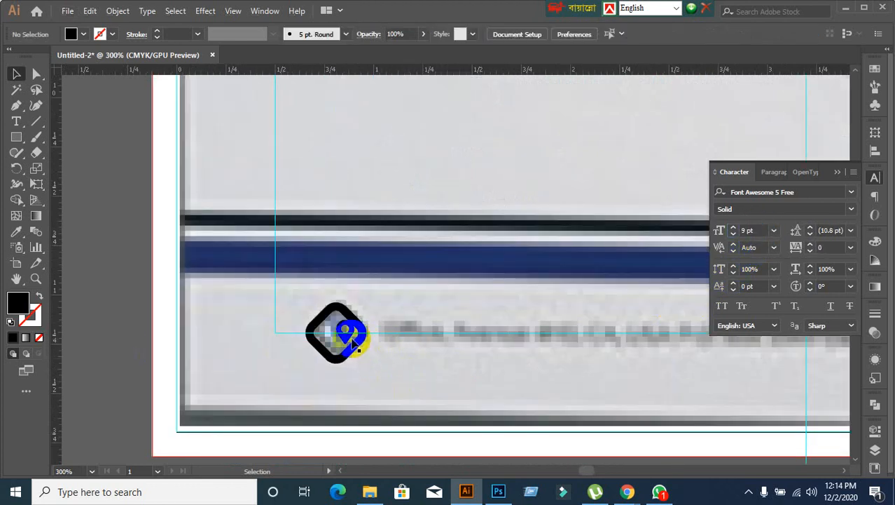
pyautogui.moveTo(344, 340); pyautogui.dragTo(335, 341)
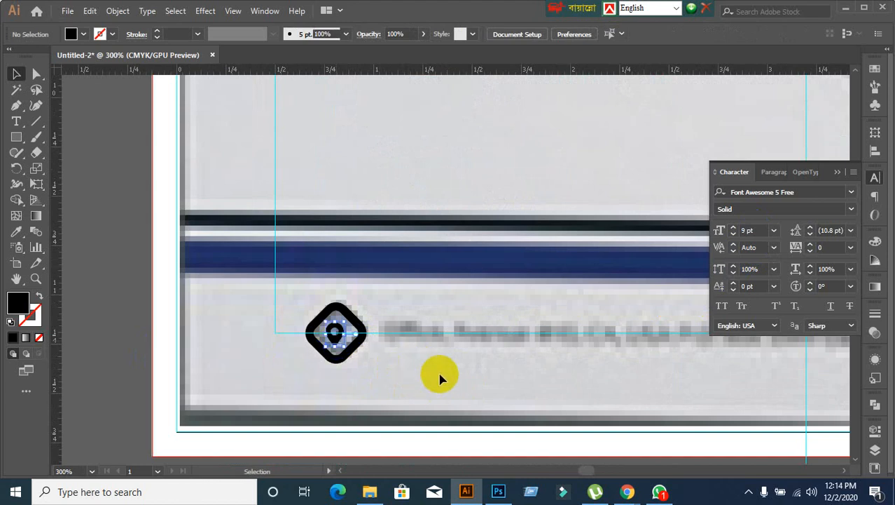
pyautogui.scroll(-5, 454, 375)
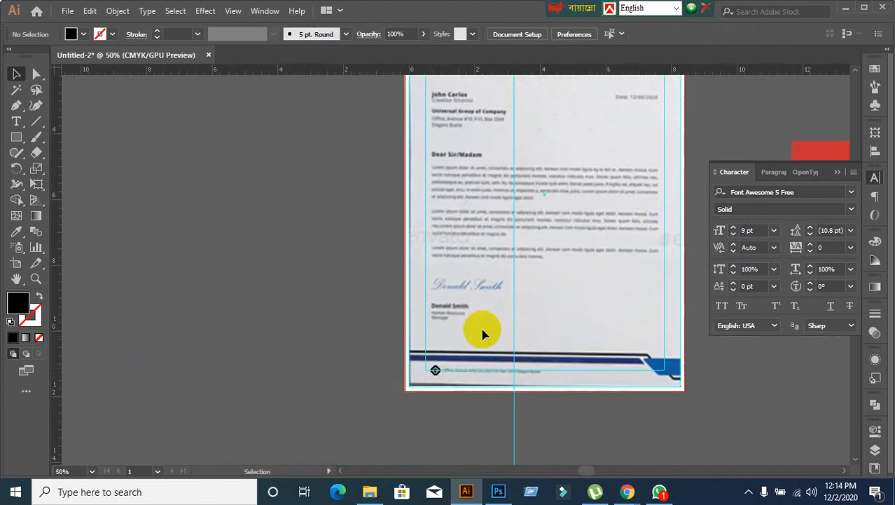
pyautogui.scroll(-1, 482, 335)
pyautogui.hscroll(5, 409, 330)
pyautogui.scroll(5, 409, 329)
pyautogui.scroll(2, 375, 317)
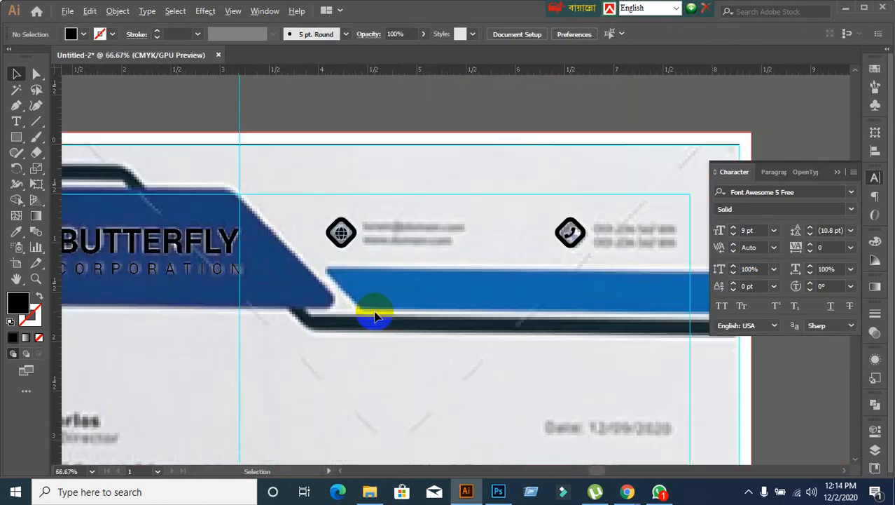
pyautogui.scroll(1, 375, 316)
pyautogui.scroll(-1, 374, 310)
pyautogui.scroll(-1, 374, 310)
pyautogui.moveTo(374, 309); pyautogui.dragTo(323, 273)
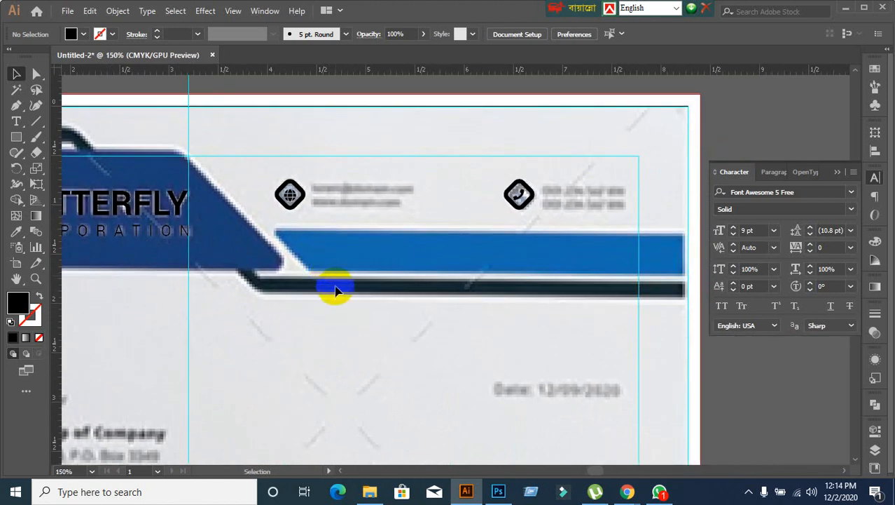
pyautogui.click(16, 121)
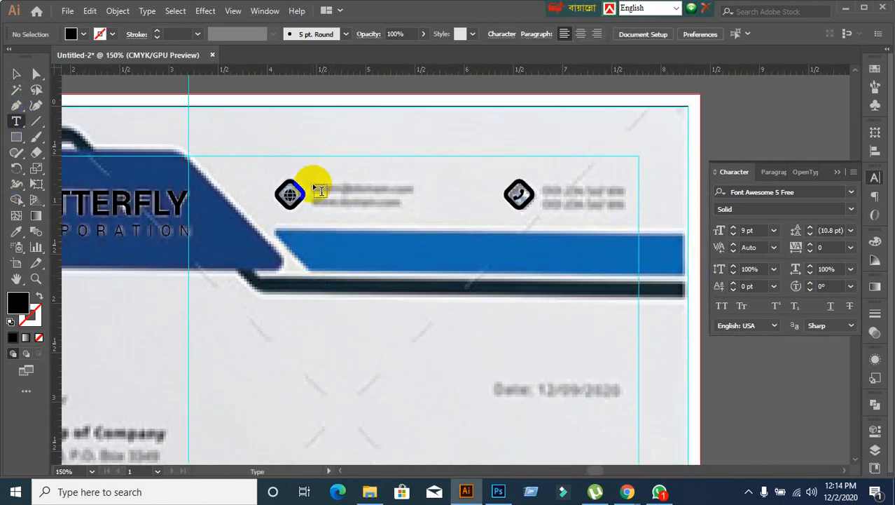
pyautogui.click(319, 191)
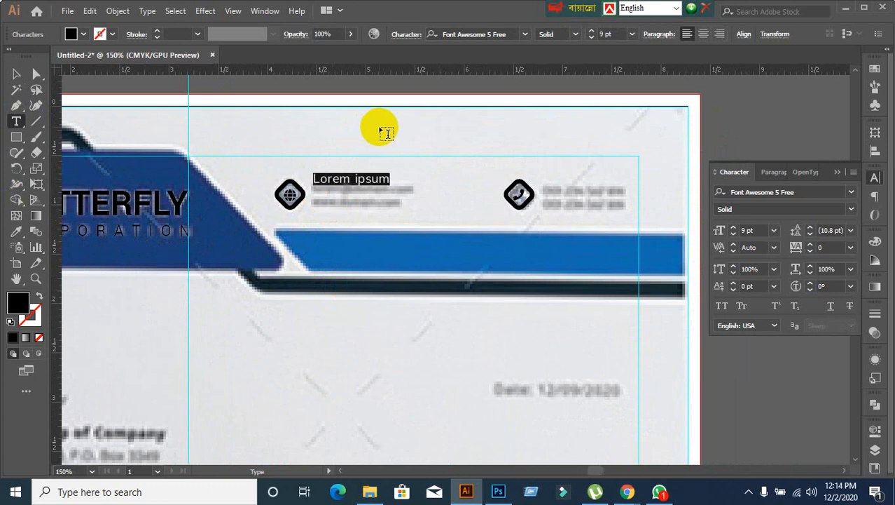
pyautogui.write('ww')
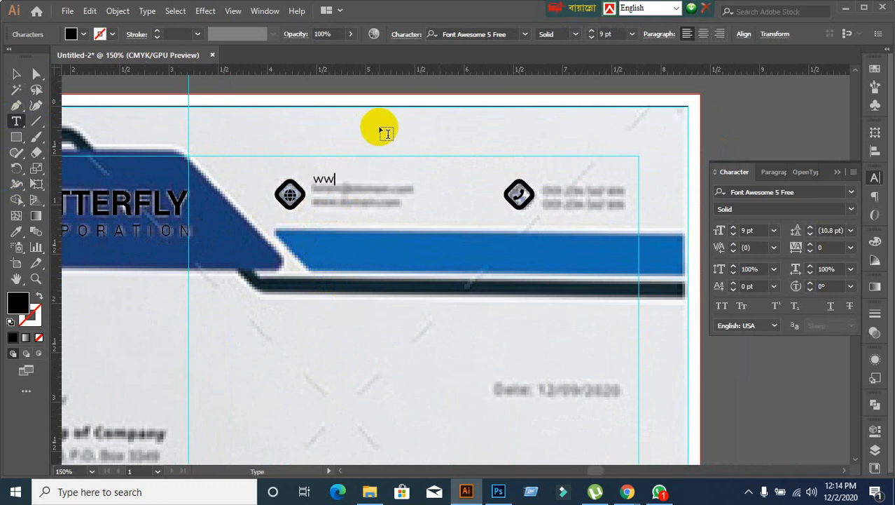
pyautogui.write('w.we')
pyautogui.write('bsite.com')
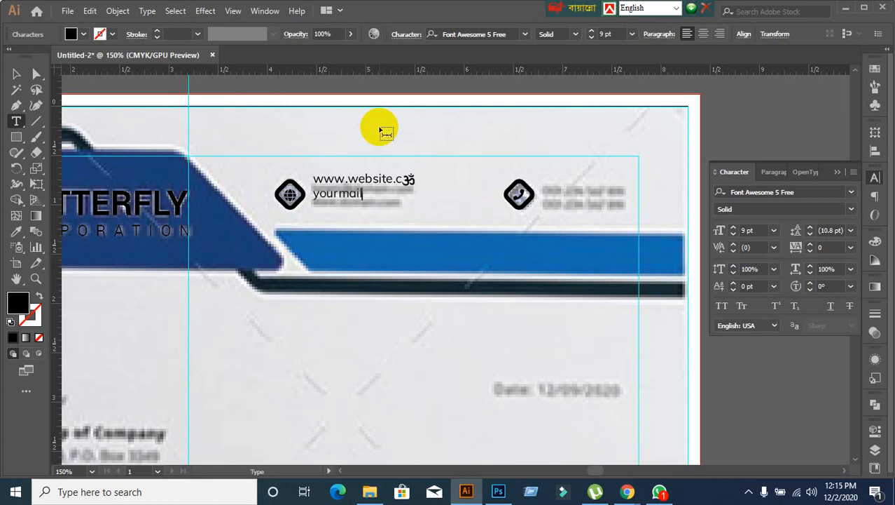
pyautogui.write('@')
pyautogui.write('email.com')
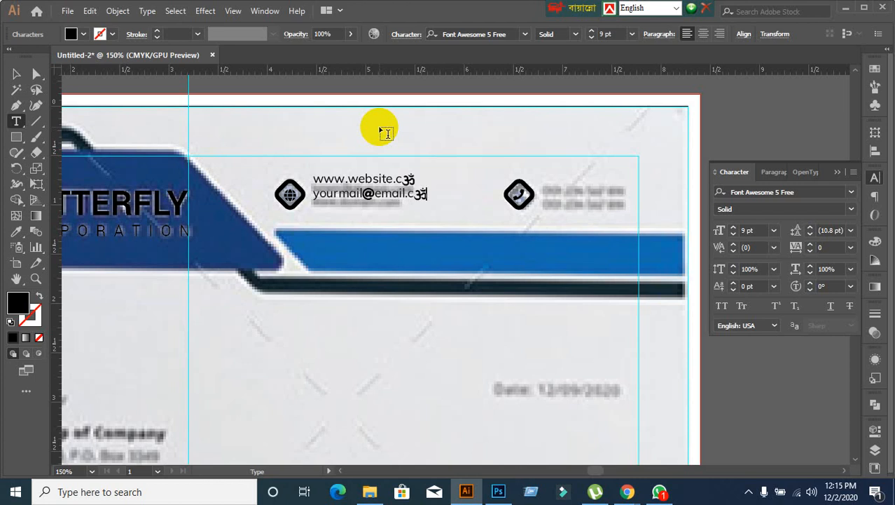
# Step: Change the header website and email text's font to Lato and move it into place beside the globe icon
pyautogui.click(16, 74)
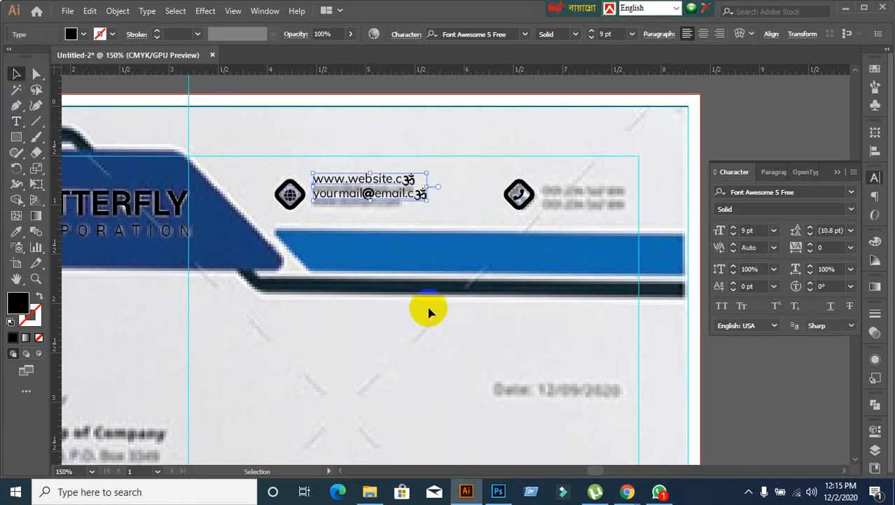
pyautogui.click(810, 187)
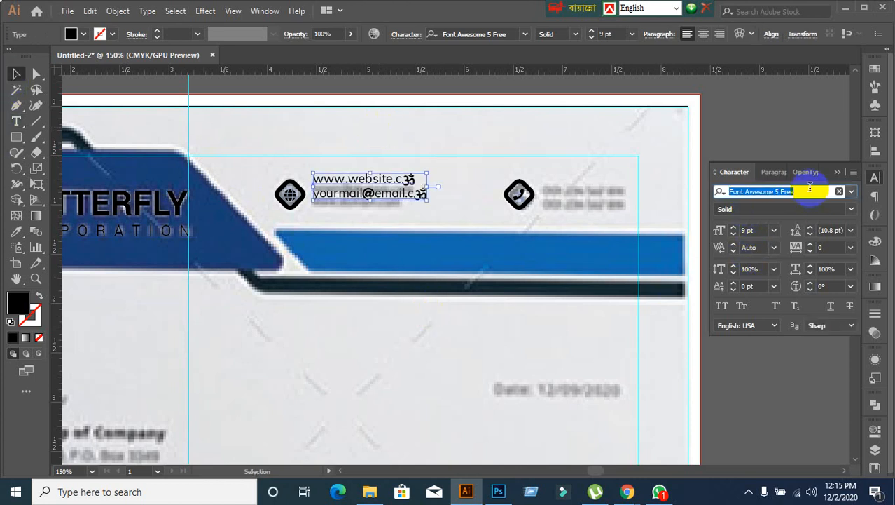
pyautogui.write('la')
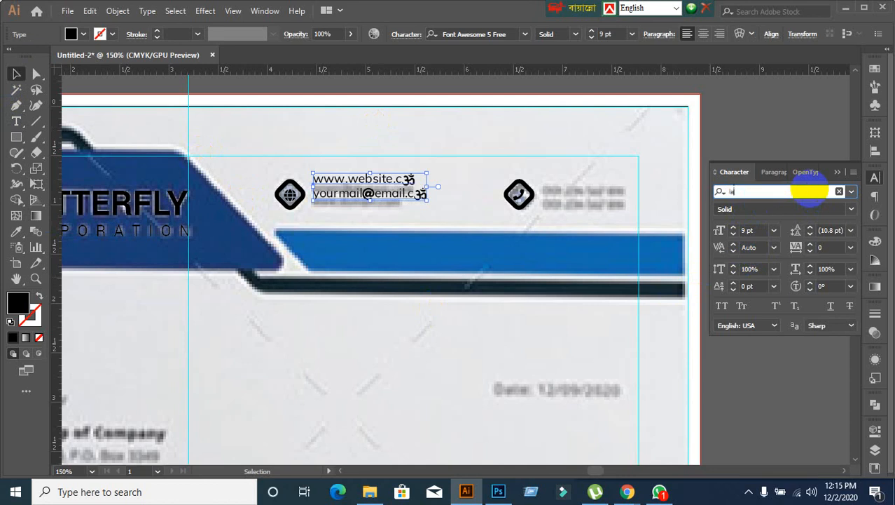
pyautogui.write('to')
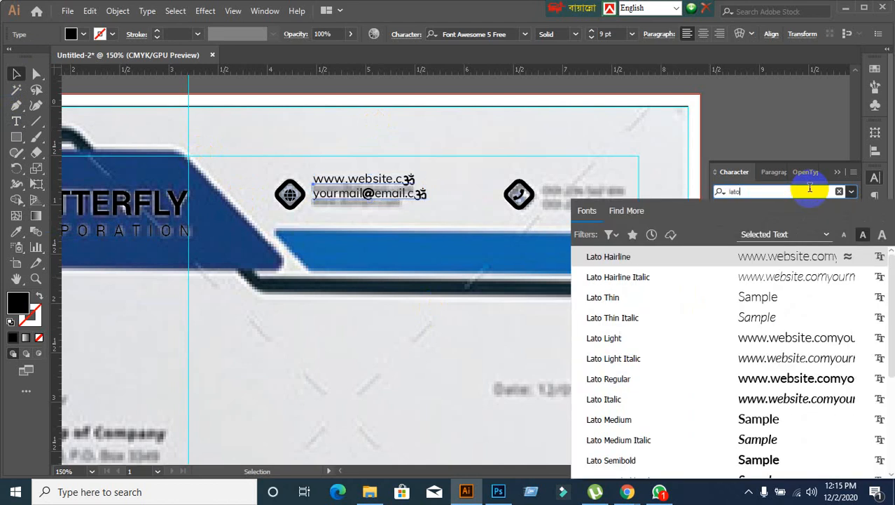
pyautogui.press('Return')
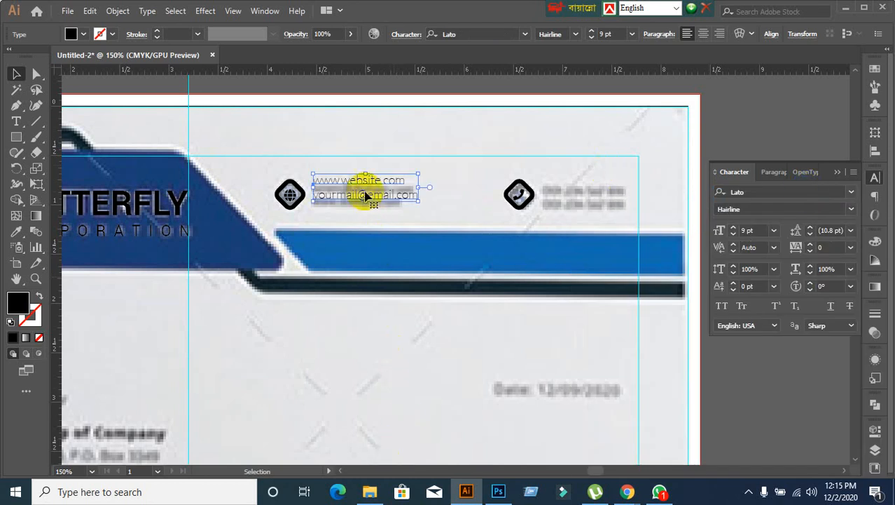
pyautogui.moveTo(379, 196); pyautogui.dragTo(375, 202)
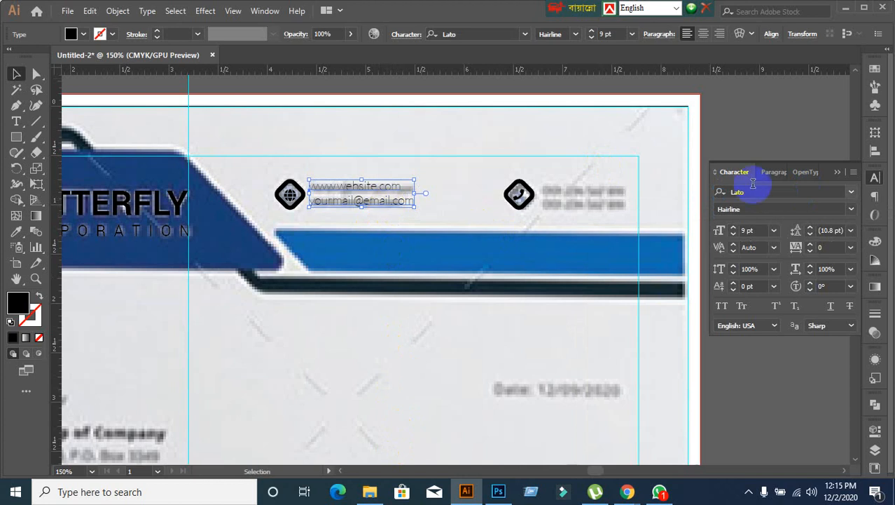
# Step: Set the website and email text's font style to Regular and deselect it
pyautogui.click(852, 209)
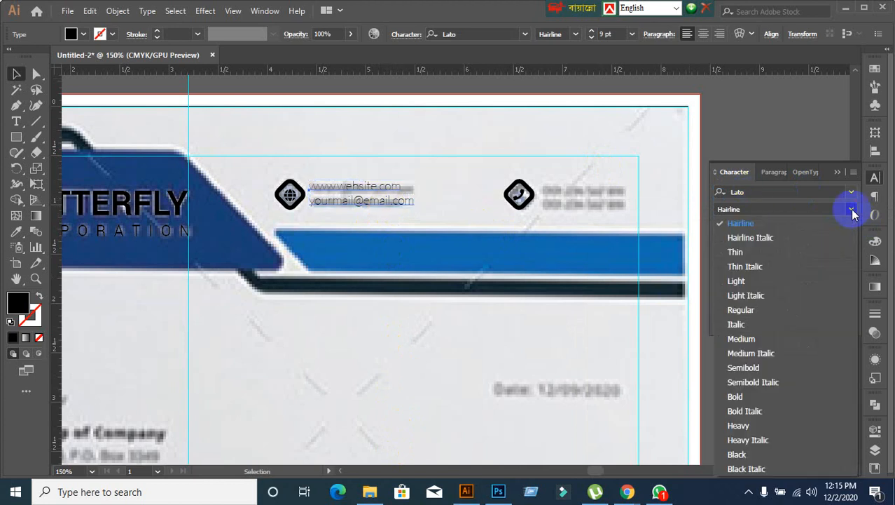
pyautogui.click(758, 309)
pyautogui.click(398, 357)
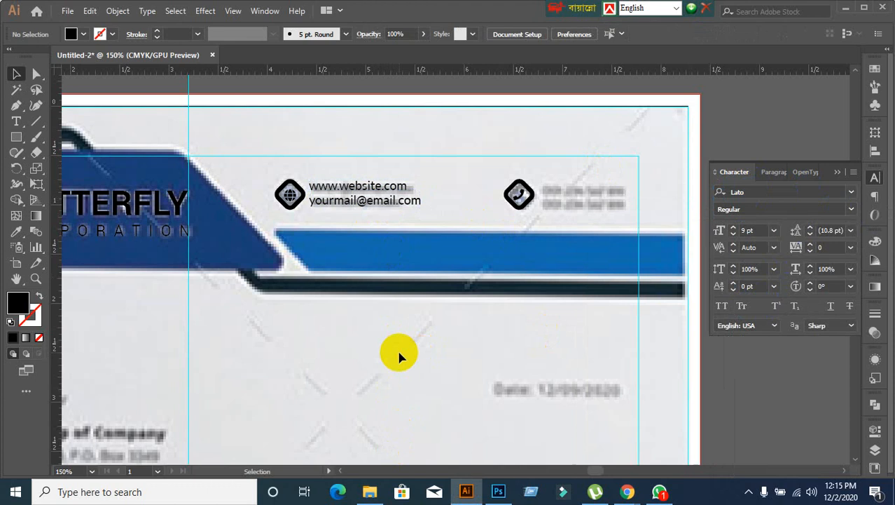
# Step: Duplicate the website and email text beside the header's phone icon and replace the copy's first line with a placeholder phone number
pyautogui.click(377, 197)
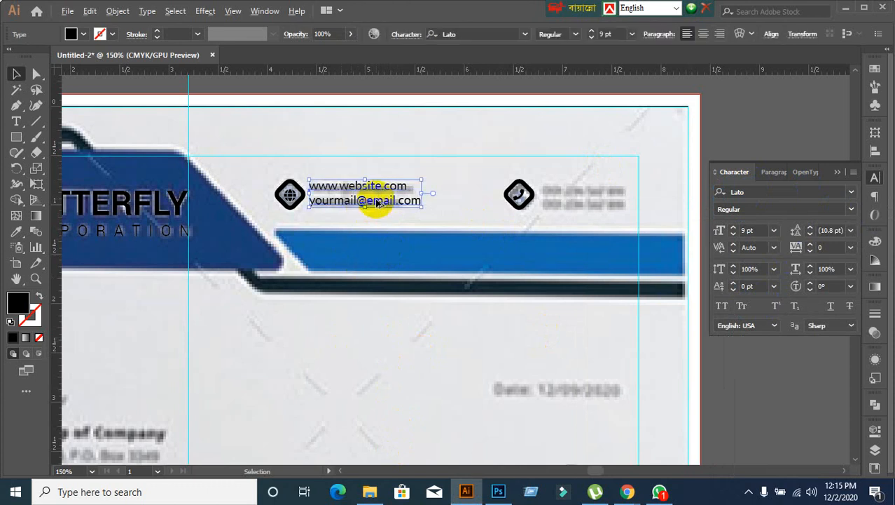
pyautogui.moveTo(376, 202); pyautogui.dragTo(605, 204)
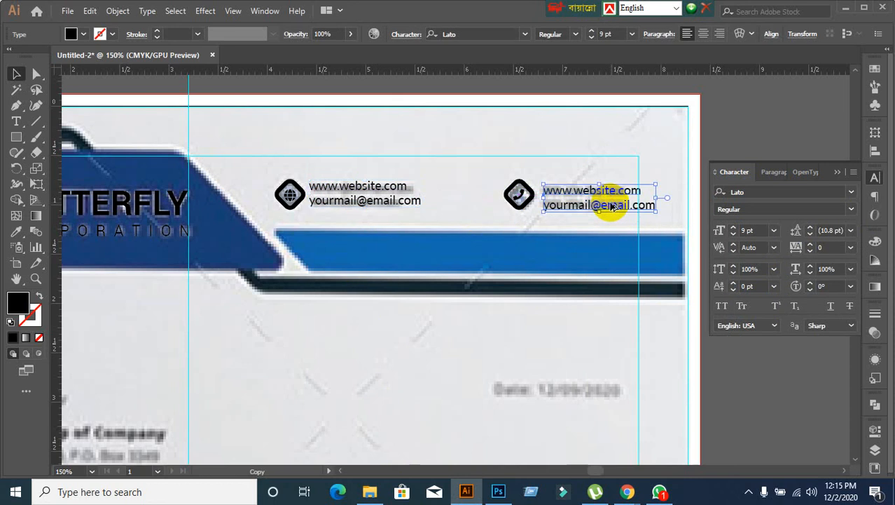
pyautogui.doubleClick(552, 199)
pyautogui.moveTo(544, 190); pyautogui.dragTo(683, 190)
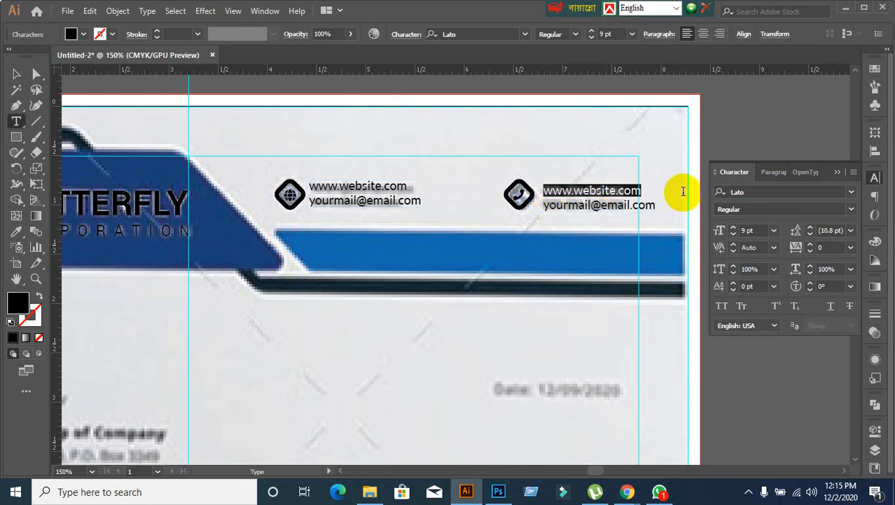
pyautogui.hotkey('ctrl', 'v')
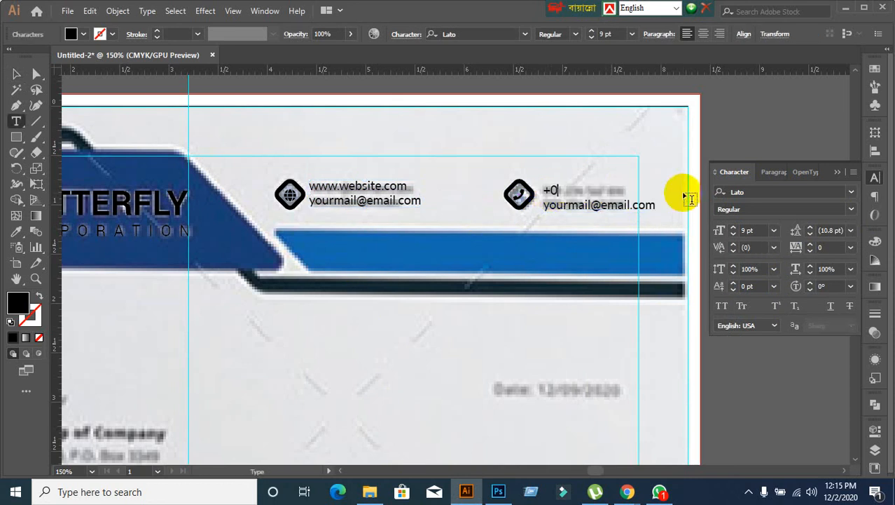
pyautogui.write('00 123 456 789')
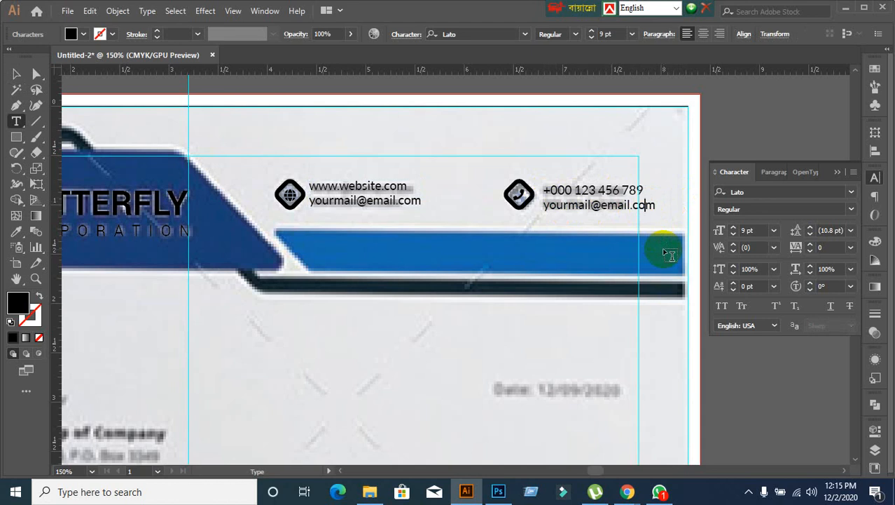
# Step: Replace the email line beside the phone icon with a second placeholder phone number, and deselect the text
pyautogui.press('BackSpace')
pyautogui.press('BackSpace')
pyautogui.press('BackSpace')
pyautogui.press('BackSpace')
pyautogui.press('BackSpace')
pyautogui.press('BackSpace')
pyautogui.press('BackSpace')
pyautogui.press('BackSpace')
pyautogui.press('BackSpace')
pyautogui.press('BackSpace')
pyautogui.press('BackSpace')
pyautogui.press('BackSpace')
pyautogui.press('BackSpace')
pyautogui.press('BackSpace')
pyautogui.press('BackSpace')
pyautogui.press('BackSpace')
pyautogui.press('BackSpace')
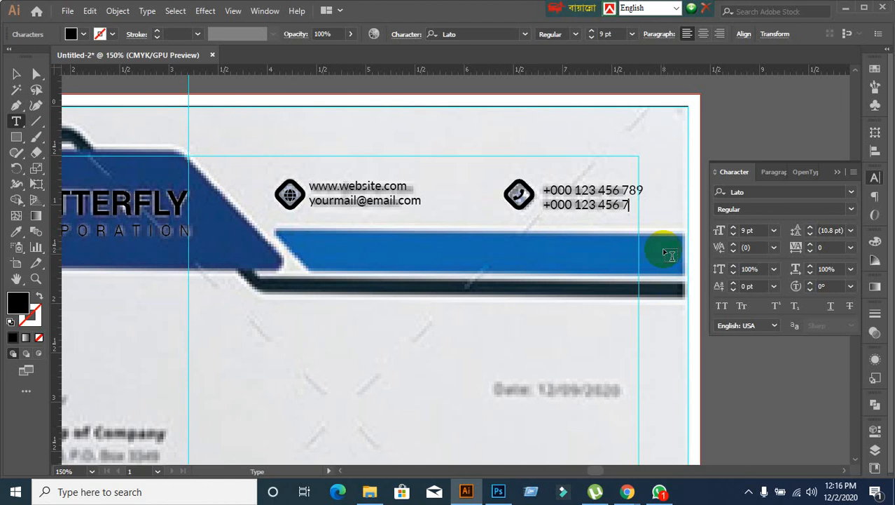
pyautogui.write('89')
pyautogui.click(26, 74)
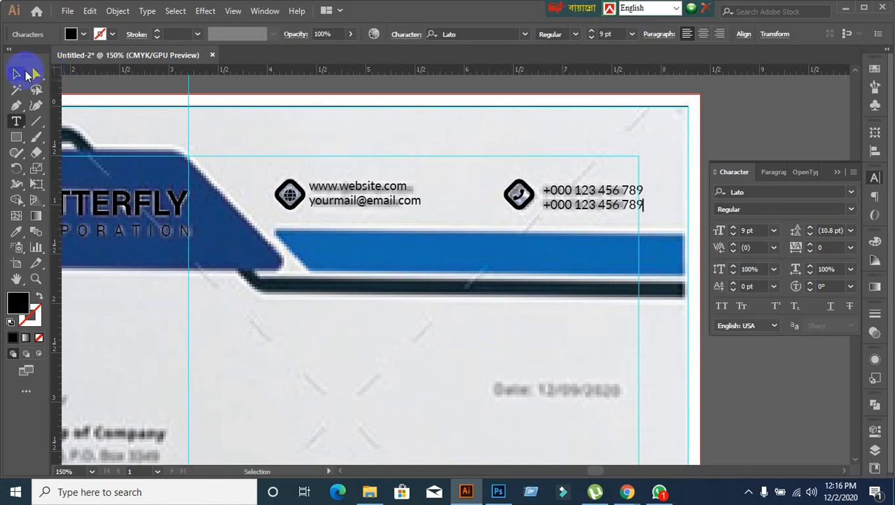
pyautogui.click(745, 144)
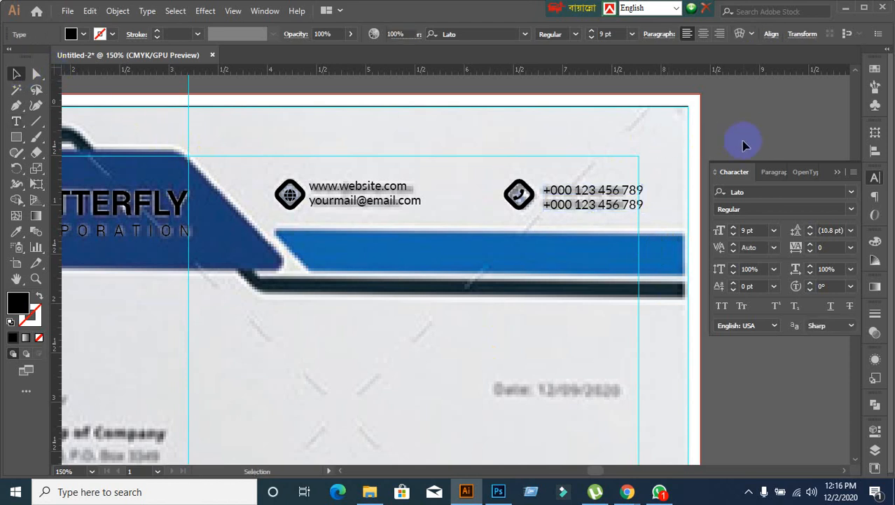
# Step: Add a one-line placeholder postal address beside the footer's map marker icon and align it over the reference address line
pyautogui.keyDown('ctrl'); pyautogui.keyDown('alt'); pyautogui.click(447, 249); pyautogui.keyUp('alt'); pyautogui.keyUp('ctrl')
pyautogui.moveTo(452, 344); pyautogui.dragTo(430, 141)
pyautogui.scroll(-3, 327, 413)
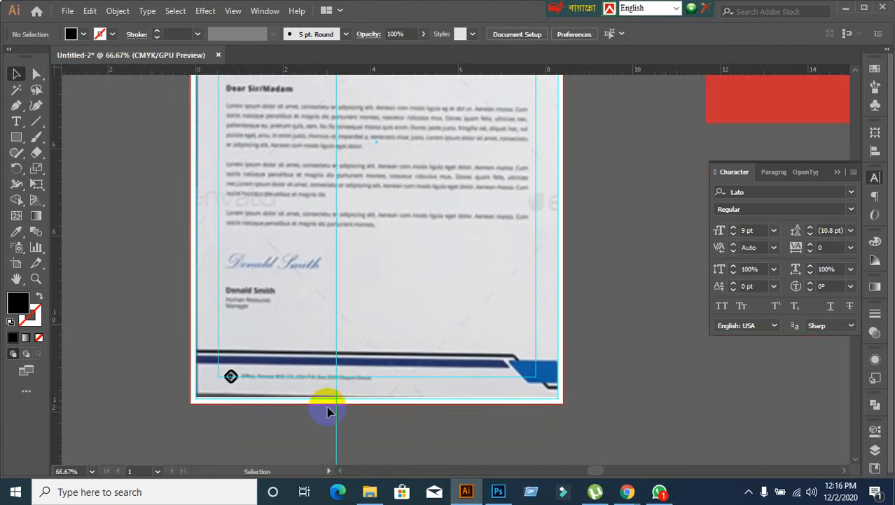
pyautogui.keyDown('ctrl'); pyautogui.click(231, 375); pyautogui.keyUp('ctrl')
pyautogui.keyDown('ctrl'); pyautogui.click(240, 361); pyautogui.keyUp('ctrl')
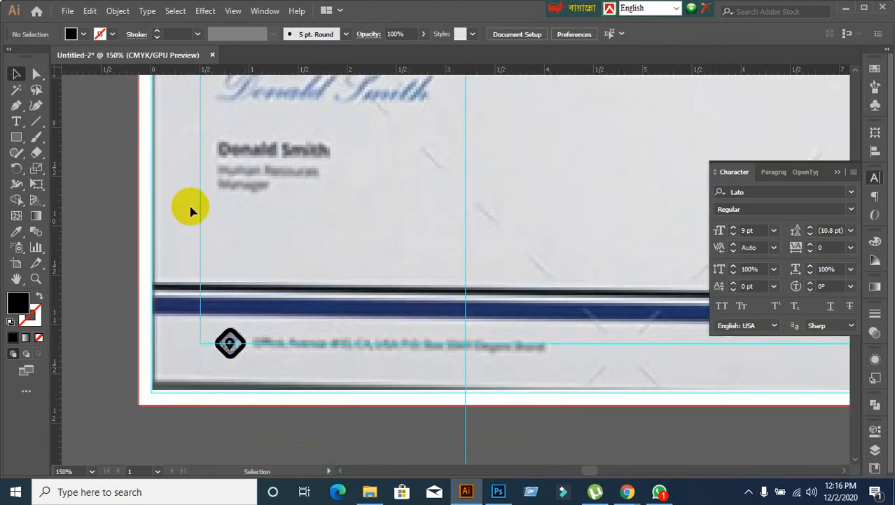
pyautogui.click(16, 120)
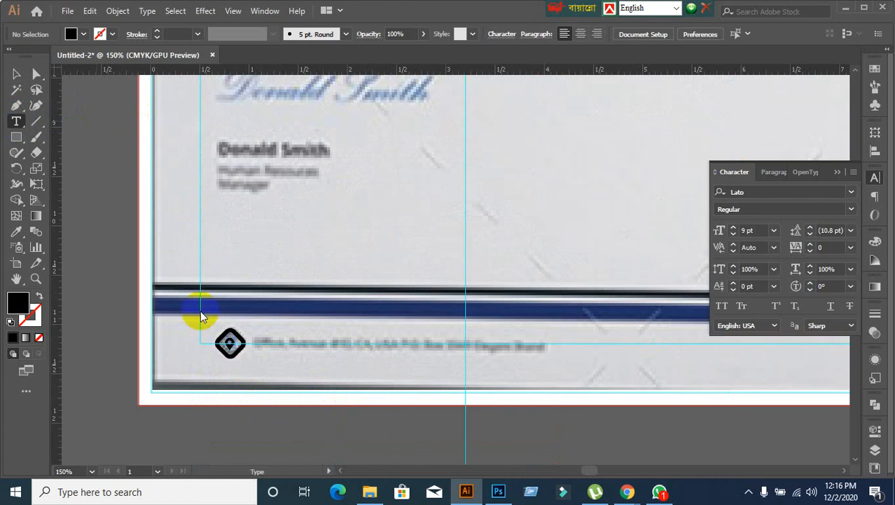
pyautogui.click(261, 344)
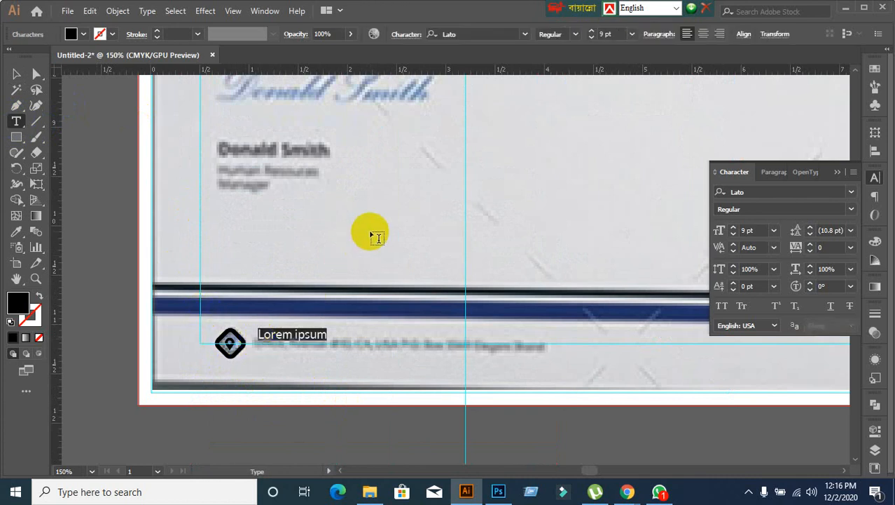
pyautogui.write('120/09, your address goes here,')
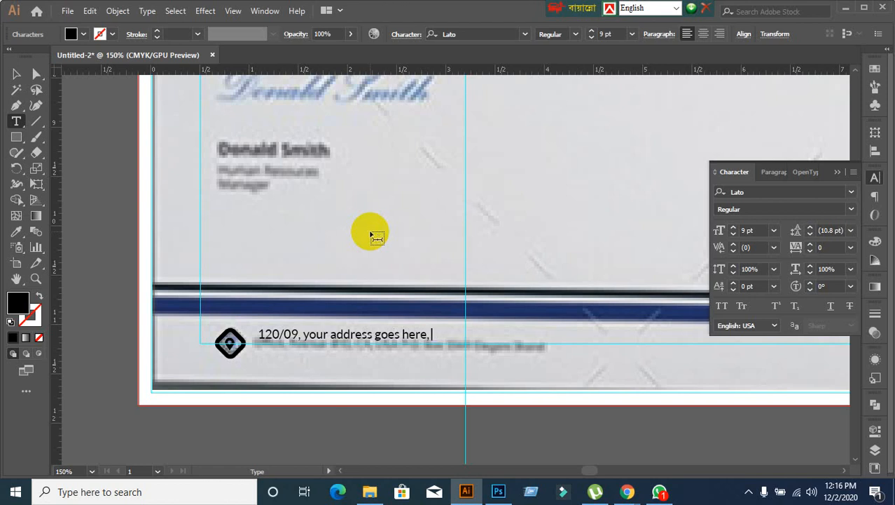
pyautogui.write('Dhaka-1207')
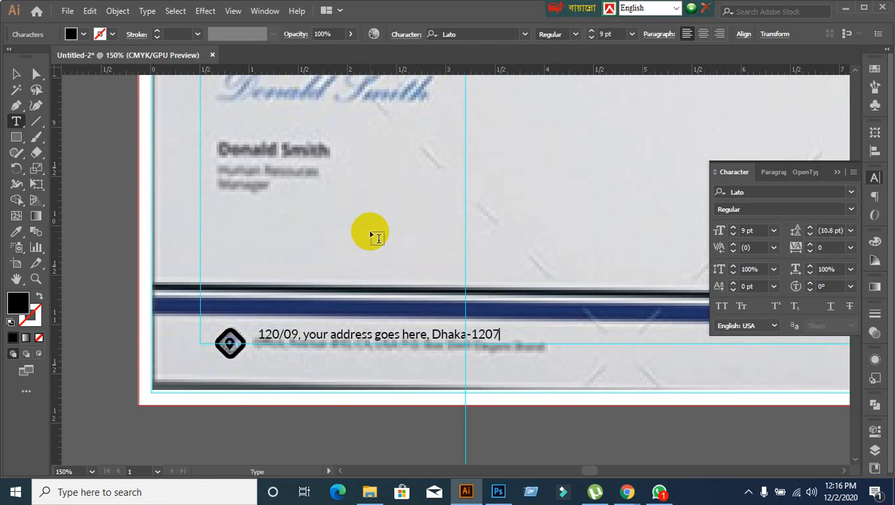
pyautogui.click(17, 74)
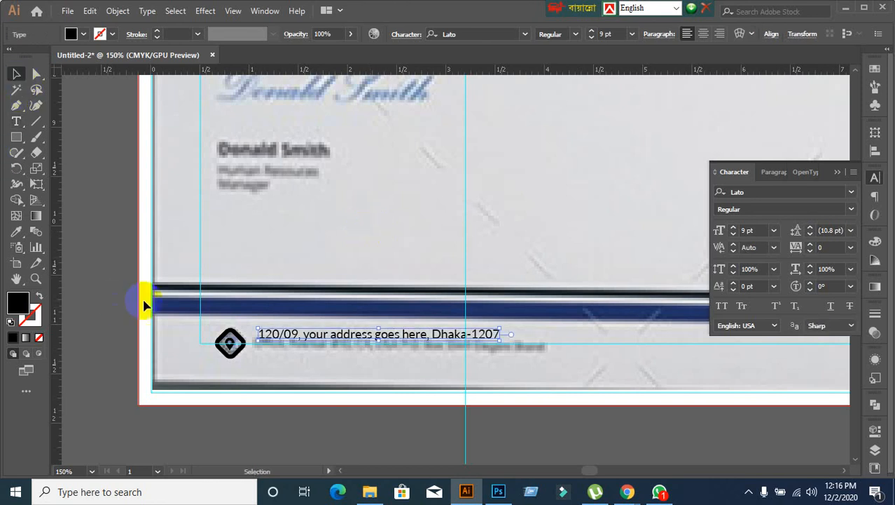
pyautogui.click(221, 403)
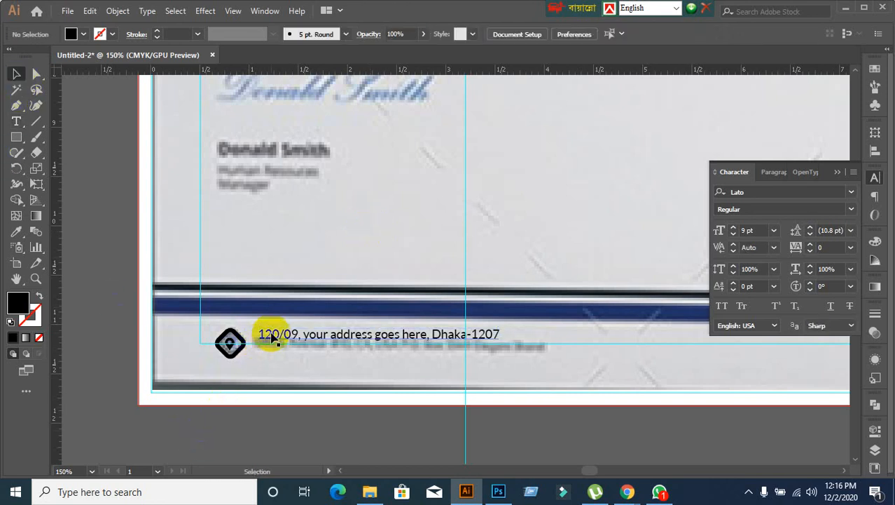
pyautogui.moveTo(273, 339); pyautogui.dragTo(267, 349)
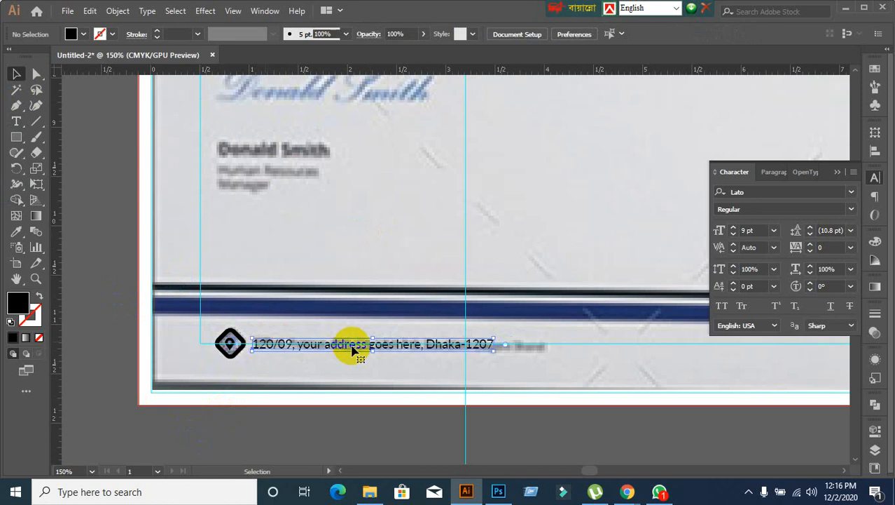
# Step: Unlock the reference image and move it off the artboard onto the empty canvas beside it
pyautogui.scroll(-5, 393, 260)
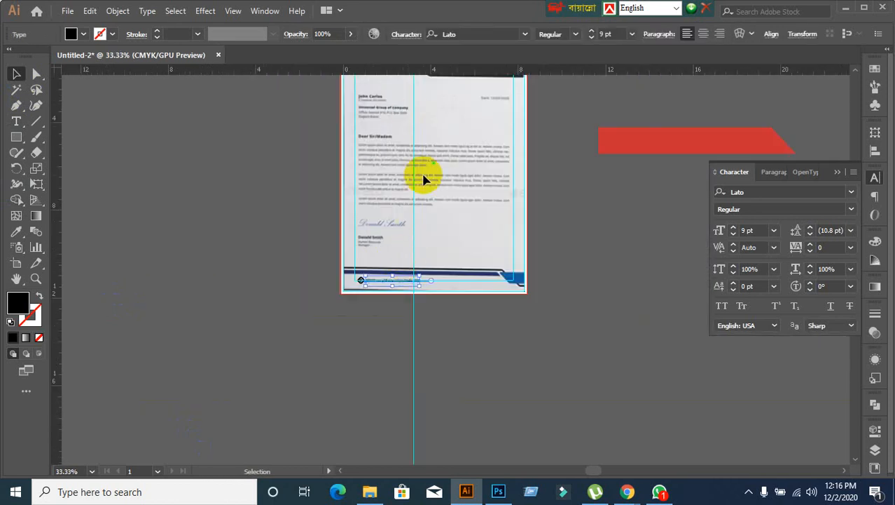
pyautogui.scroll(1, 424, 180)
pyautogui.scroll(3, 349, 147)
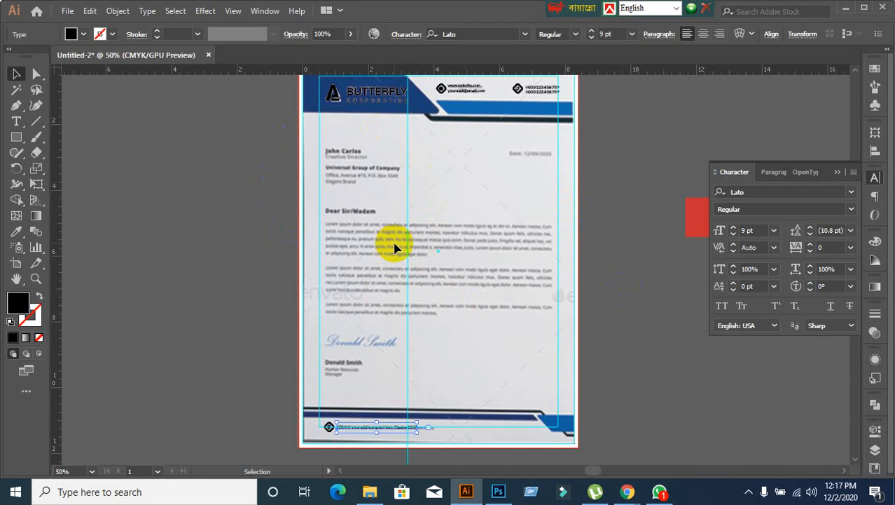
pyautogui.hotkey('ctrl', 'a')
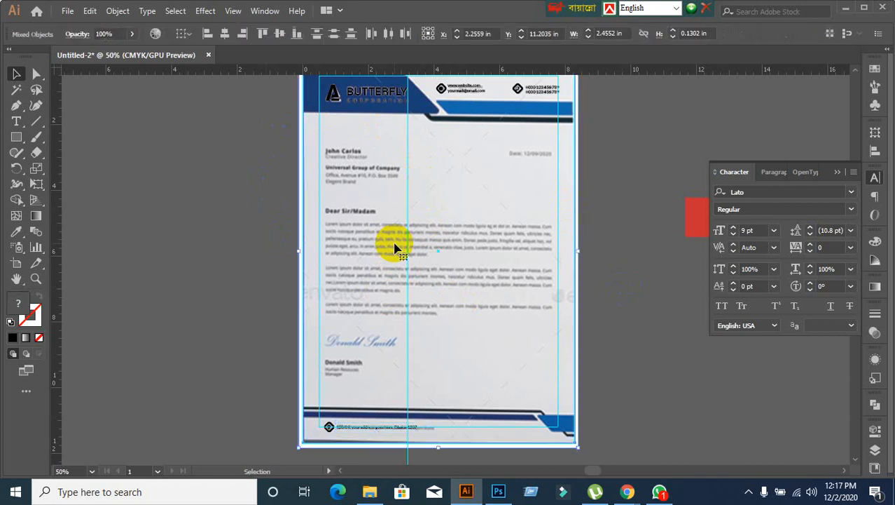
pyautogui.click(236, 277)
pyautogui.scroll(-1, 235, 278)
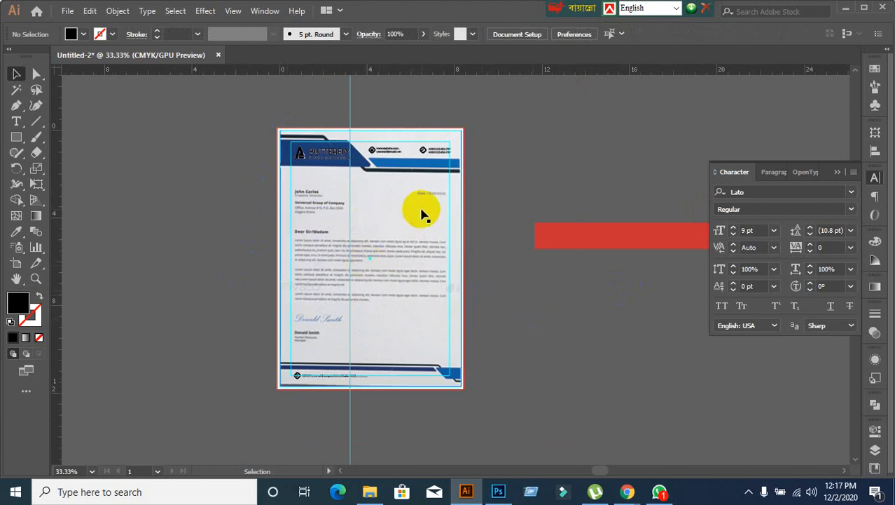
pyautogui.moveTo(603, 304); pyautogui.dragTo(722, 308)
pyautogui.moveTo(493, 221); pyautogui.dragTo(162, 208)
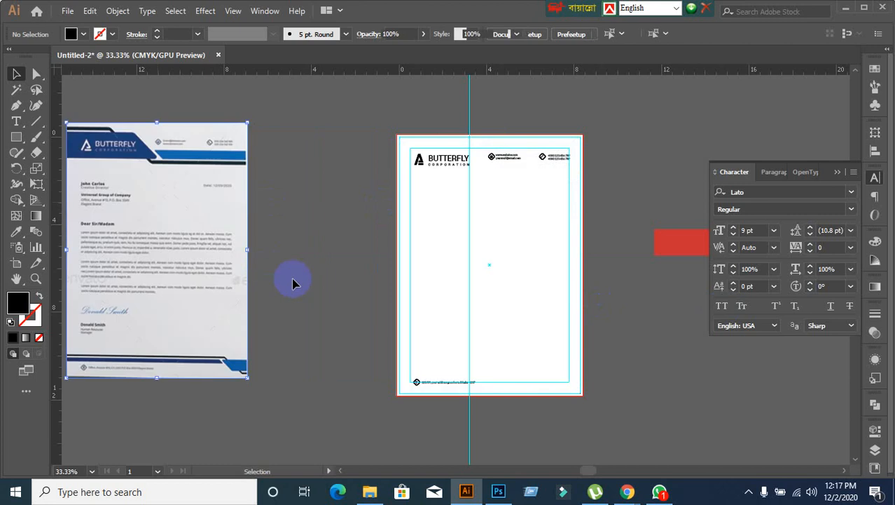
pyautogui.click(316, 300)
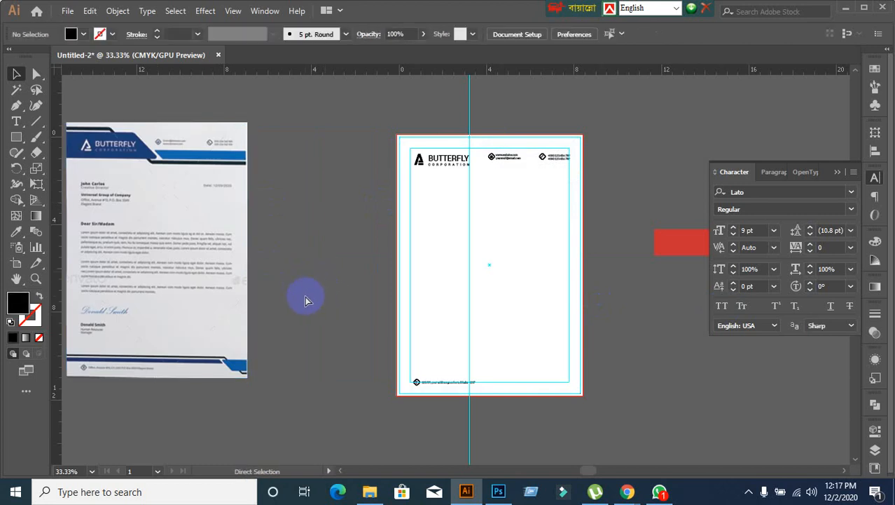
# Step: Show the hidden header and footer shapes on the artboard
pyautogui.hotkey('ctrl', 'f')
pyautogui.click(315, 273)
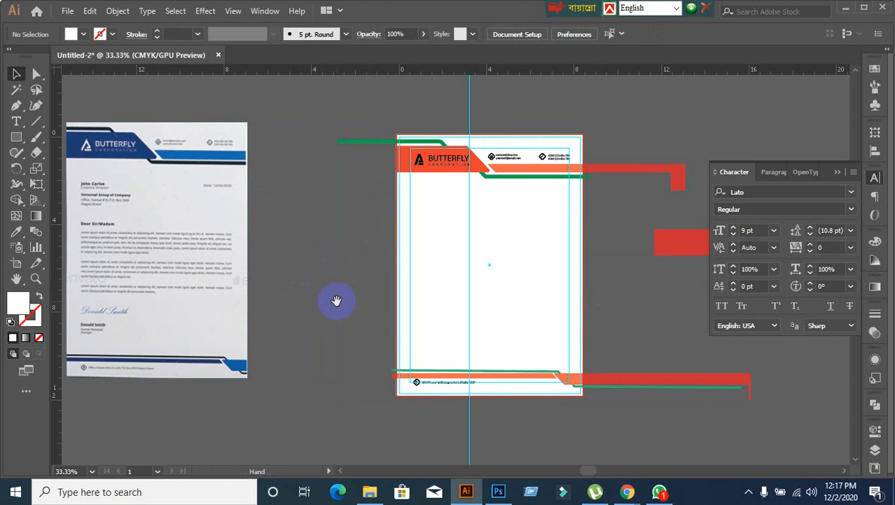
pyautogui.moveTo(337, 300); pyautogui.dragTo(403, 270)
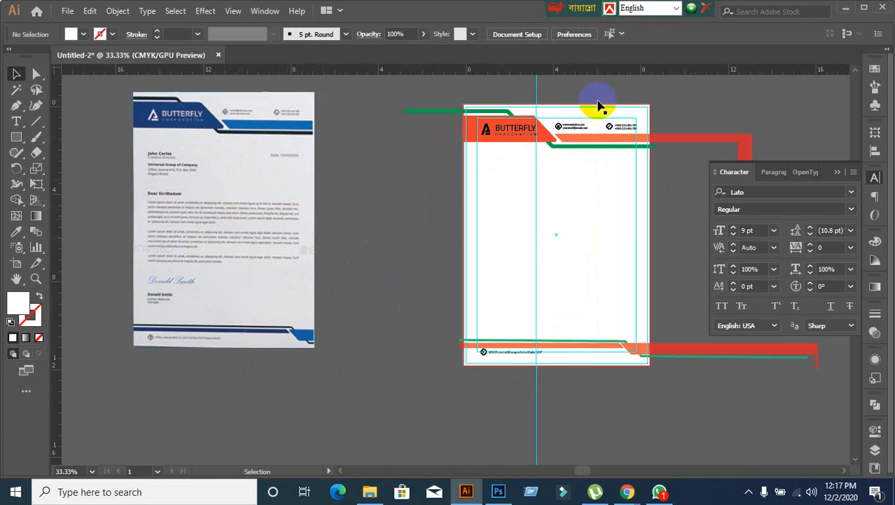
# Step: Unlock the guides and delete the vertical guide running through the middle of the artboard
pyautogui.rightClick(630, 430)
pyautogui.click(669, 335)
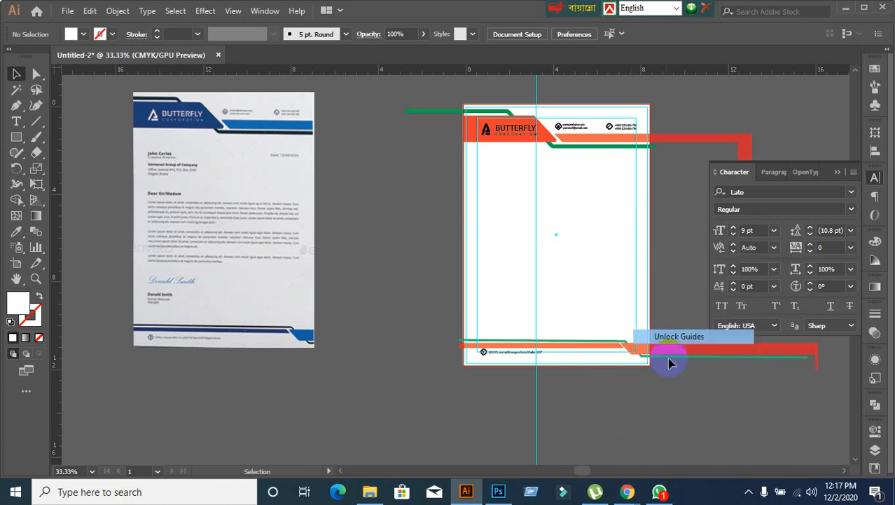
pyautogui.click(536, 420)
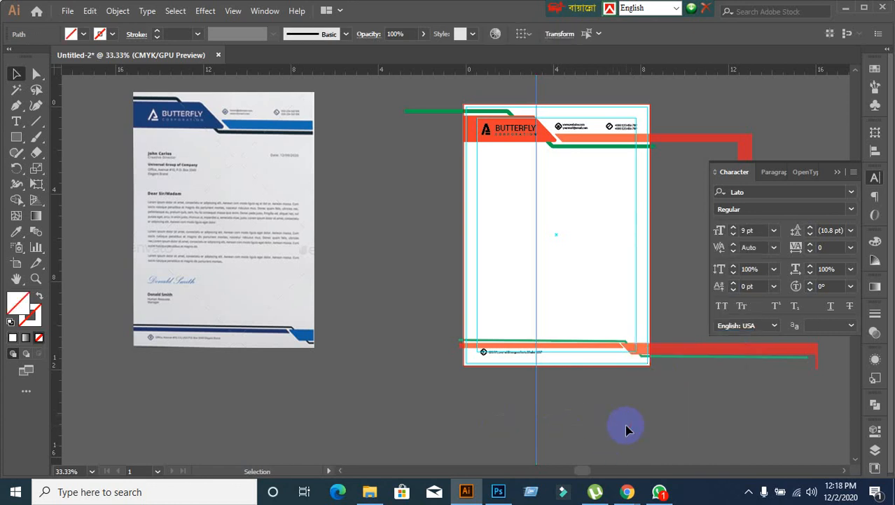
pyautogui.click(629, 429)
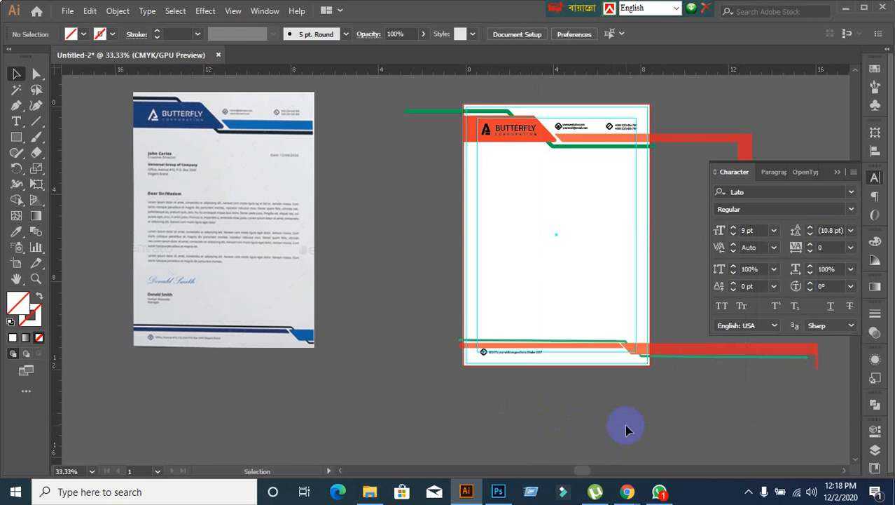
pyautogui.click(626, 426)
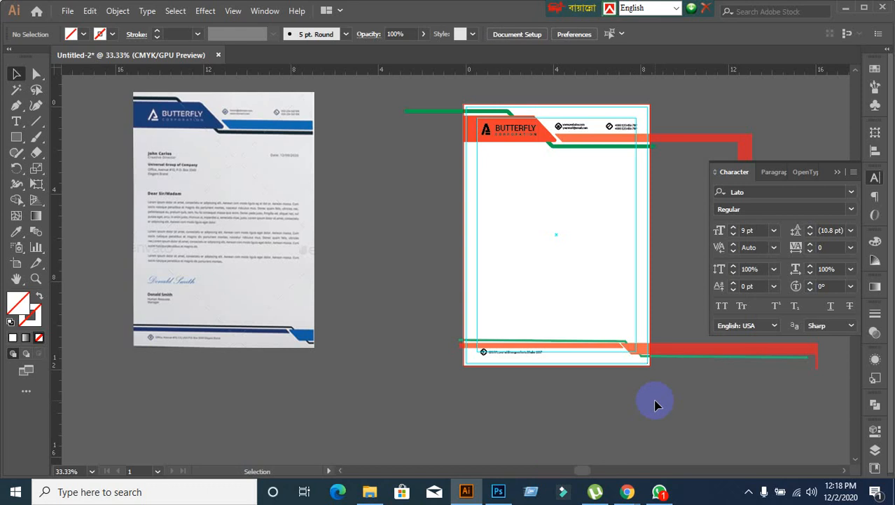
# Step: Lock the remaining guides on the artboard again, leaving nothing selected
pyautogui.moveTo(626, 494)
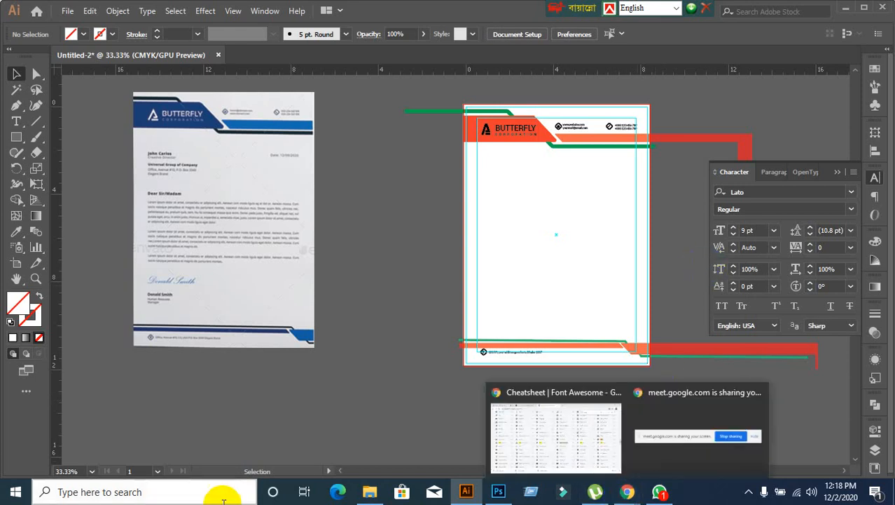
pyautogui.click(516, 245)
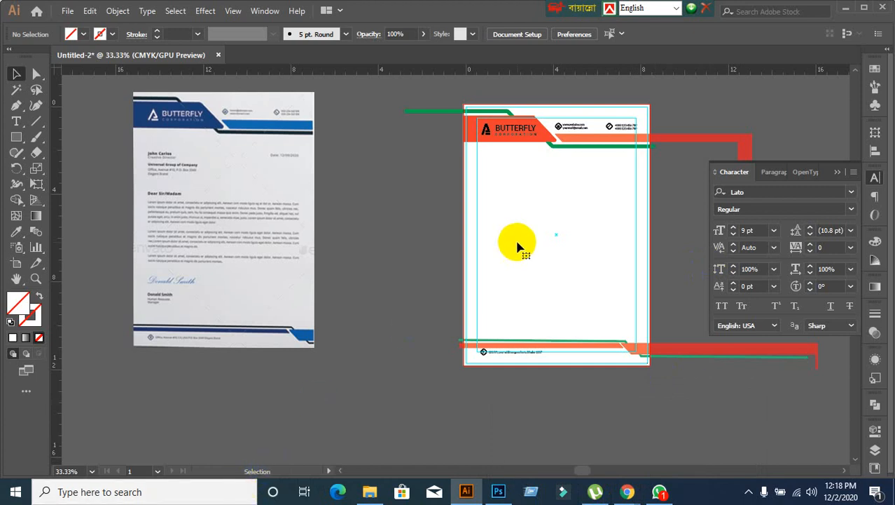
pyautogui.click(366, 316)
pyautogui.click(504, 243)
pyautogui.rightClick(505, 243)
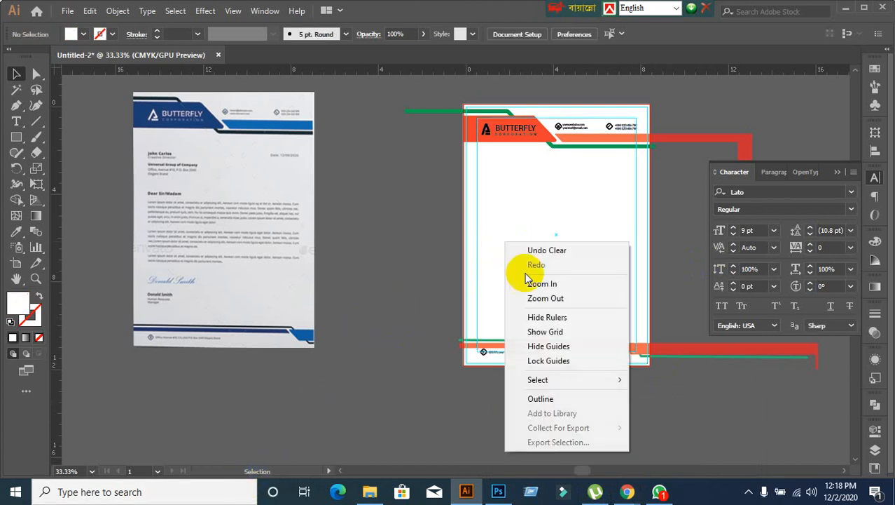
pyautogui.click(523, 358)
pyautogui.click(524, 239)
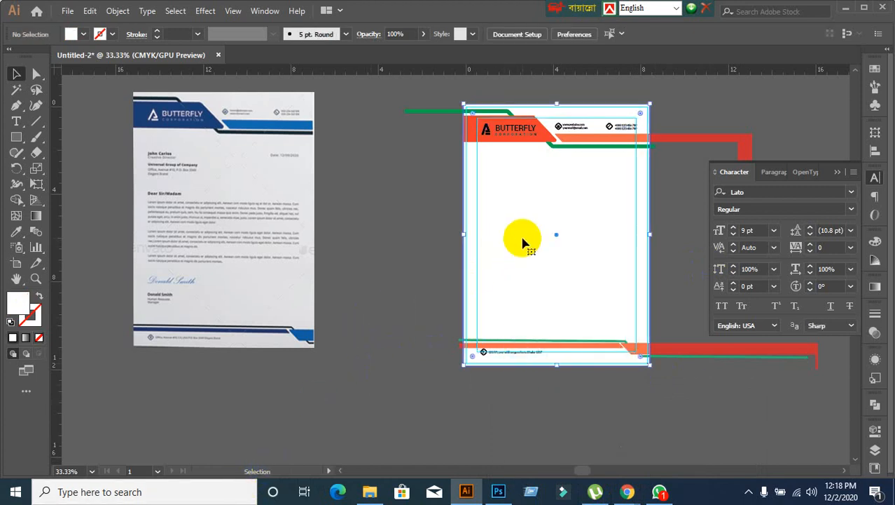
pyautogui.click(404, 320)
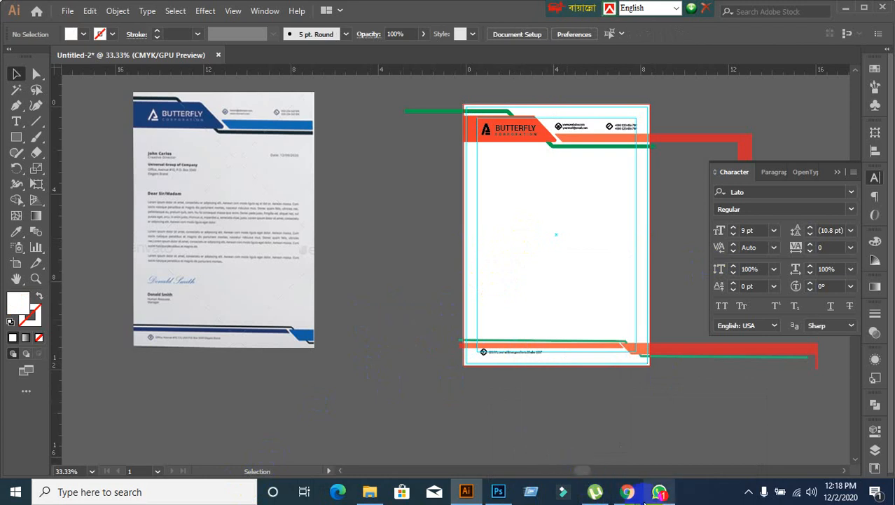
# Step: Switch to the Google Meet tab in Chrome to check the meeting, and return to the letterhead in Illustrator
pyautogui.moveTo(639, 494)
pyautogui.click(549, 439)
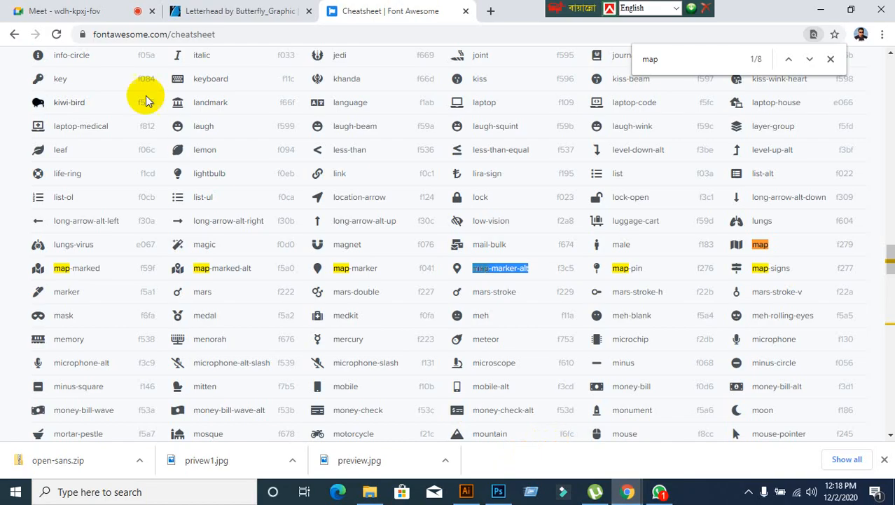
pyautogui.click(135, 16)
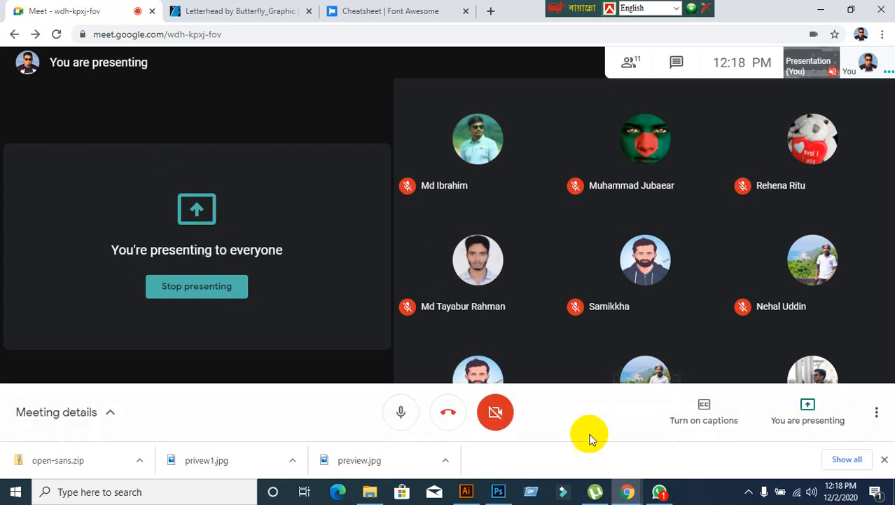
pyautogui.moveTo(468, 494)
pyautogui.click(481, 433)
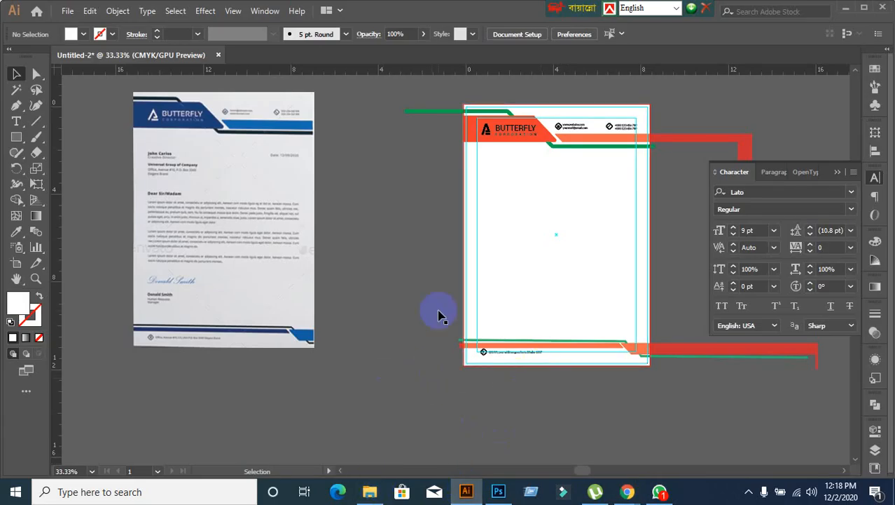
# Step: Fill the white page background rectangle with the light grey paper colour sampled from the reference letterhead, and deselect it
pyautogui.click(511, 246)
pyautogui.click(400, 292)
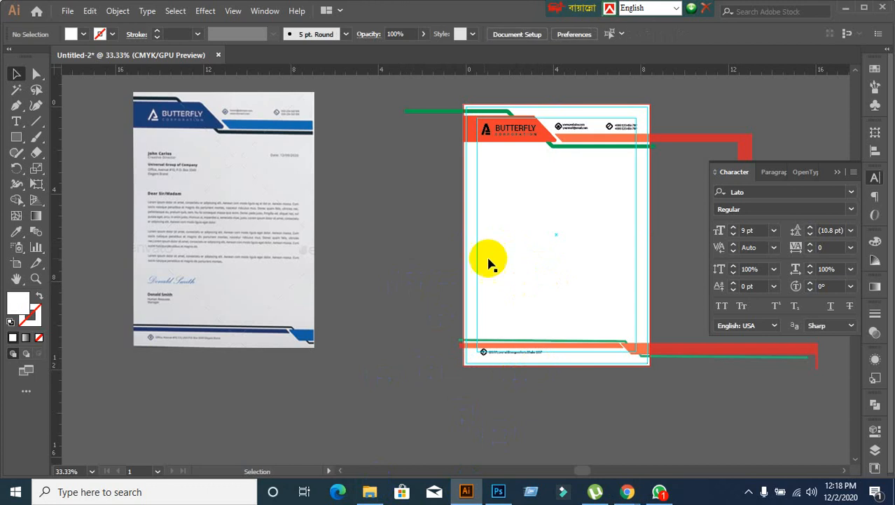
pyautogui.click(517, 254)
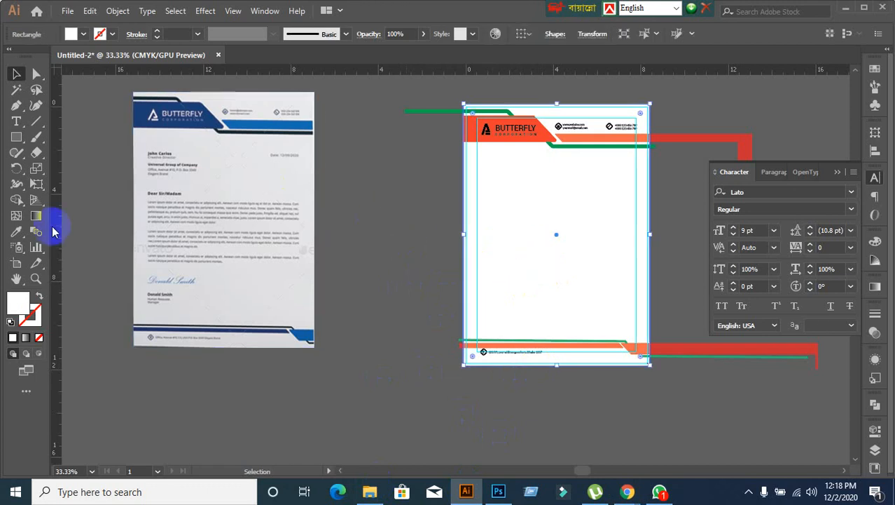
pyautogui.click(16, 231)
pyautogui.click(236, 181)
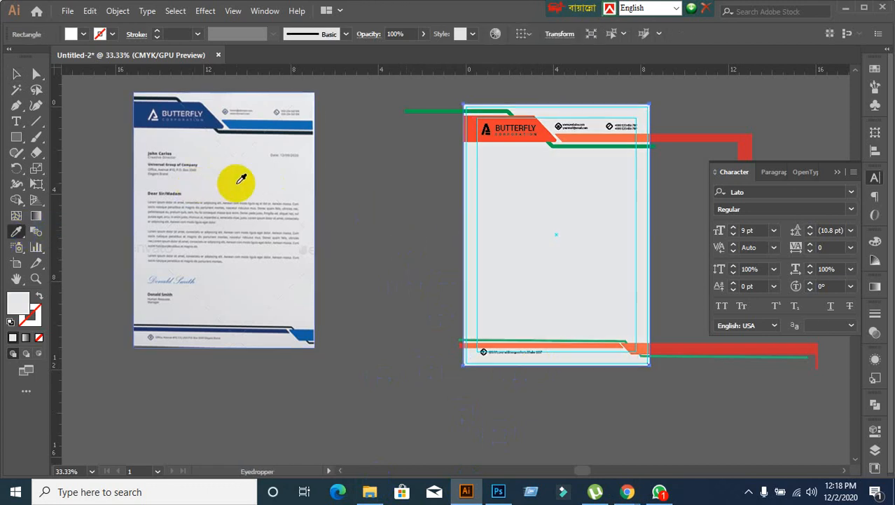
pyautogui.click(16, 73)
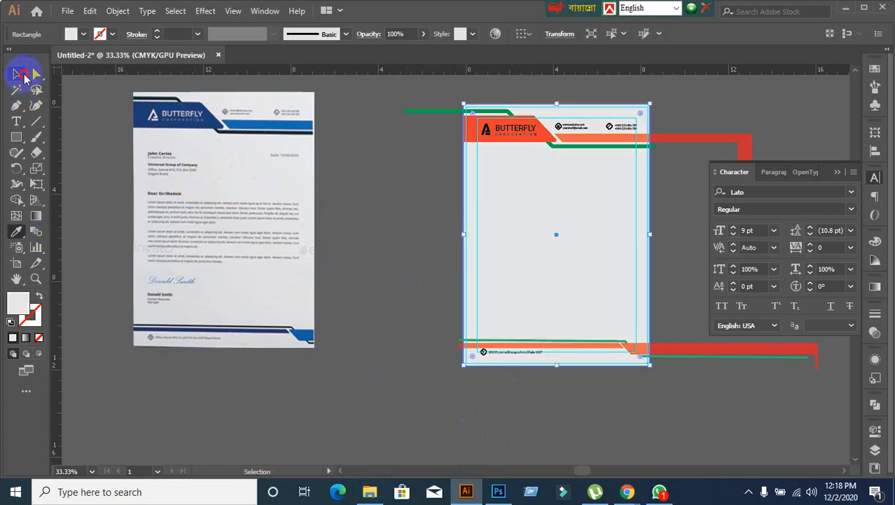
pyautogui.click(372, 176)
# Step: Recolour the green accent stripe above the header's logo band with a dark grey sampled from the reference's upper stripe
pyautogui.click(427, 112)
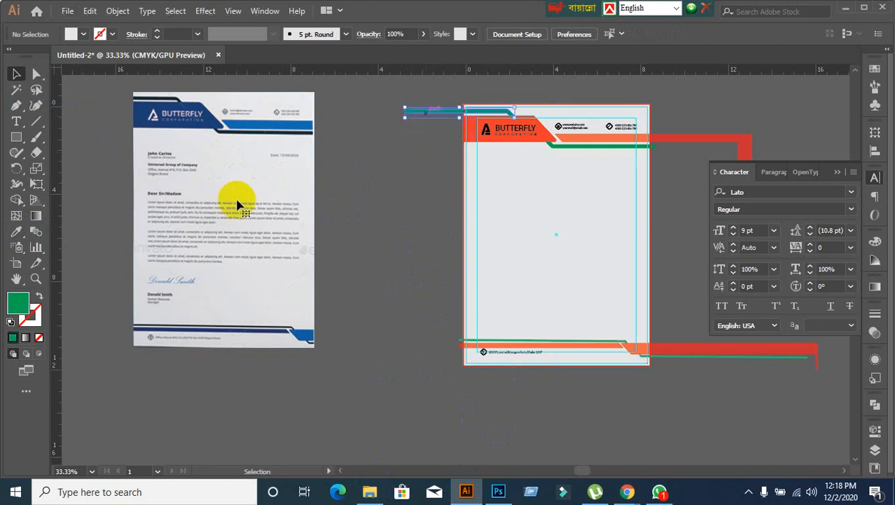
pyautogui.click(16, 231)
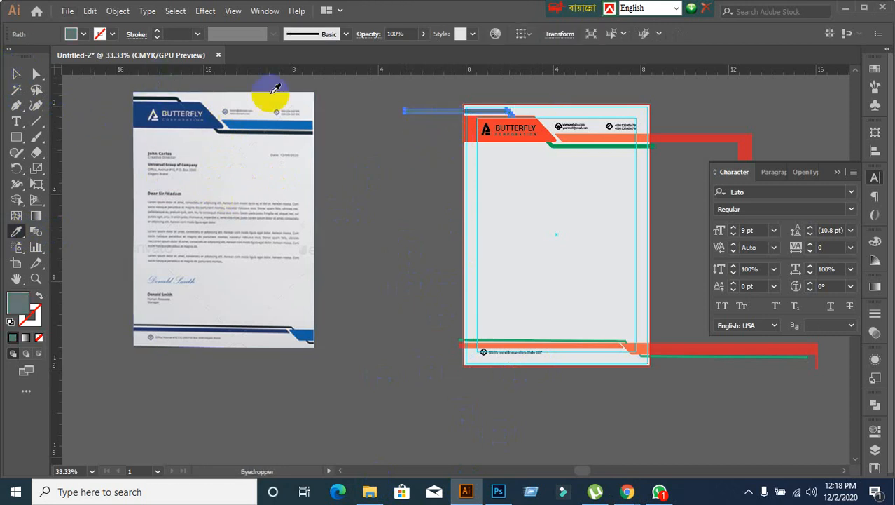
pyautogui.click(168, 90)
pyautogui.click(16, 74)
pyautogui.click(390, 196)
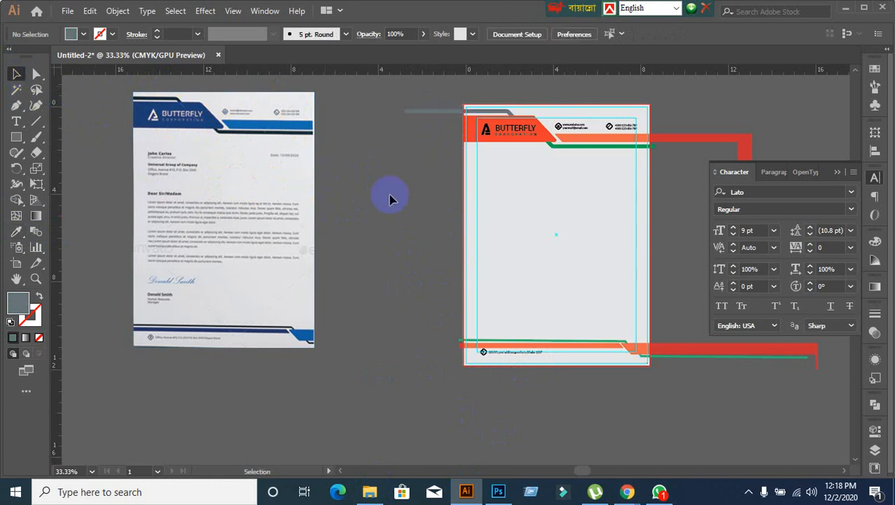
# Step: Select the grey accent stripe above the header's logo band to resample its fill from the reference image
pyautogui.scroll(2, 420, 167)
pyautogui.scroll(-1, 420, 196)
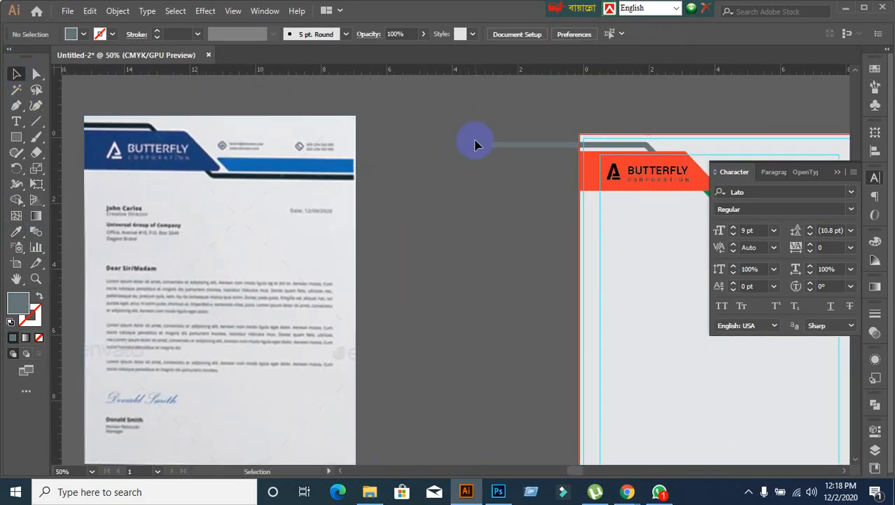
pyautogui.moveTo(474, 133); pyautogui.dragTo(512, 181)
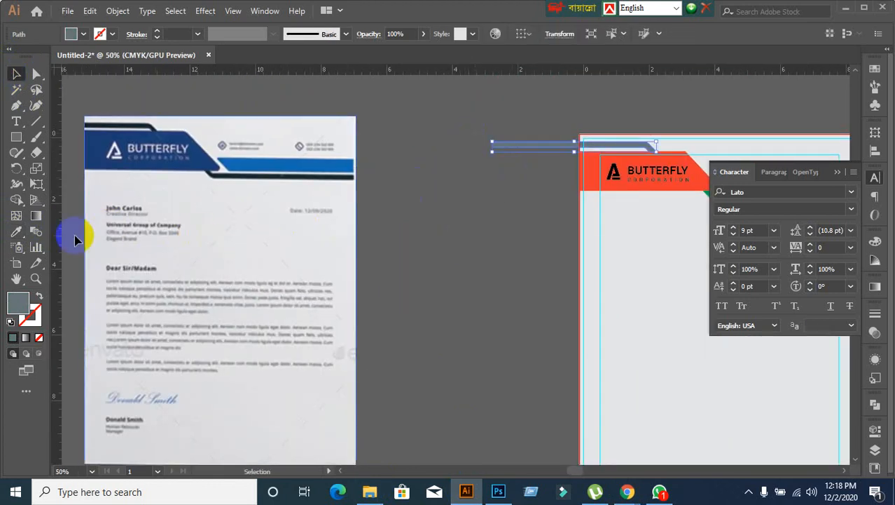
# Step: Recolour the grey strip above the header with the dark navy sampled from the reference letterhead
pyautogui.click(15, 234)
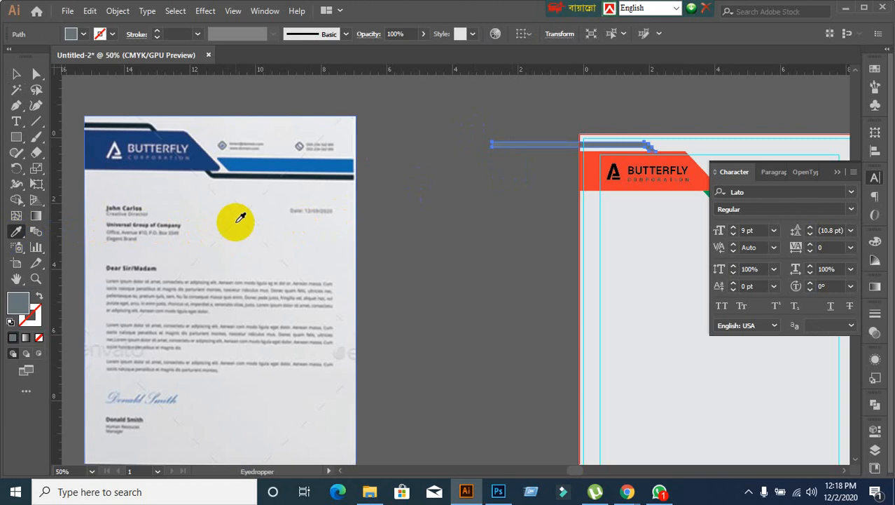
pyautogui.click(253, 169)
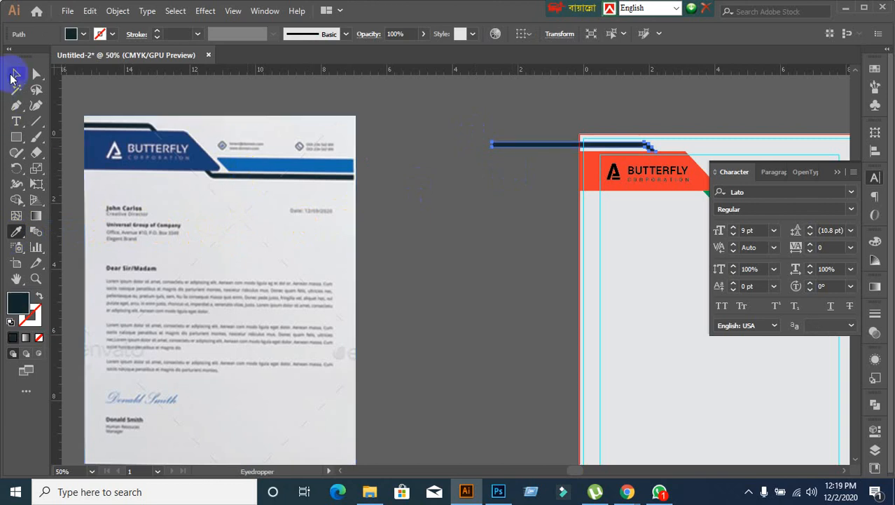
pyautogui.click(15, 74)
pyautogui.scroll(-1, 449, 253)
pyautogui.hscroll(2, 373, 233)
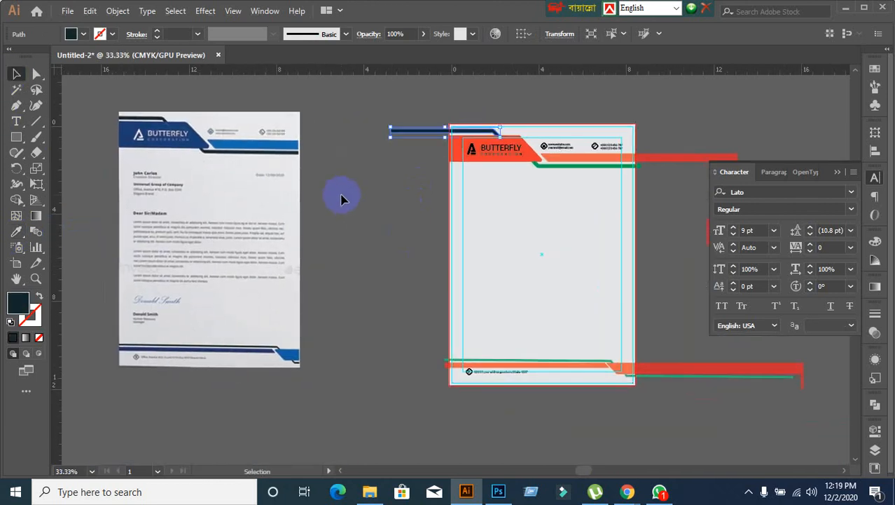
pyautogui.scroll(1, 280, 176)
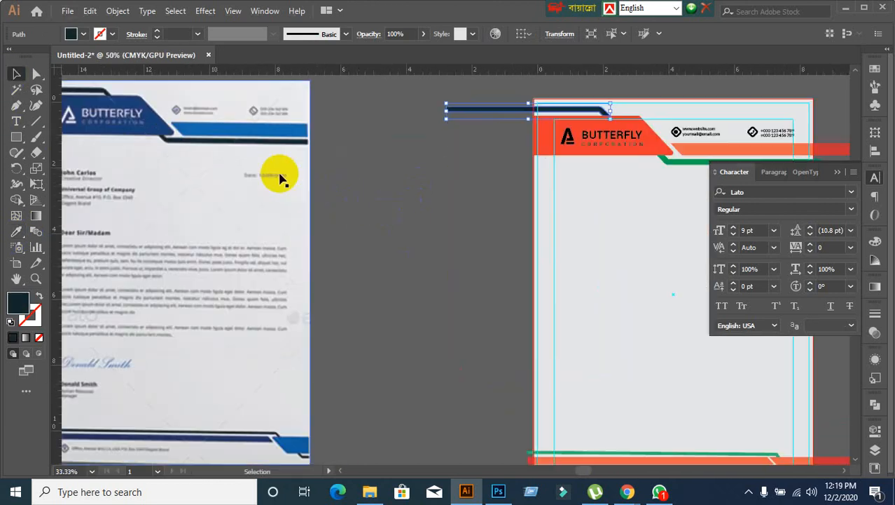
# Step: Recolour the red header shape behind the logo with the dark blue sampled from the reference header
pyautogui.click(540, 142)
pyautogui.scroll(-1, 410, 206)
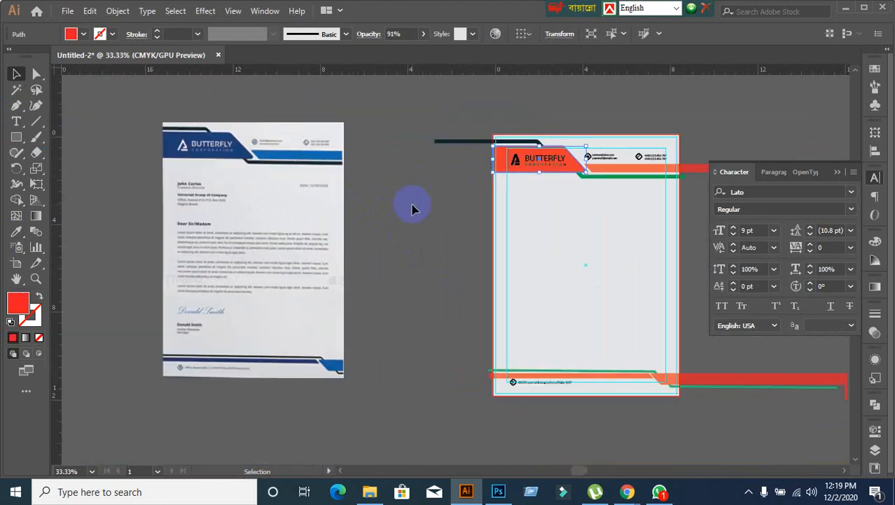
pyautogui.click(16, 231)
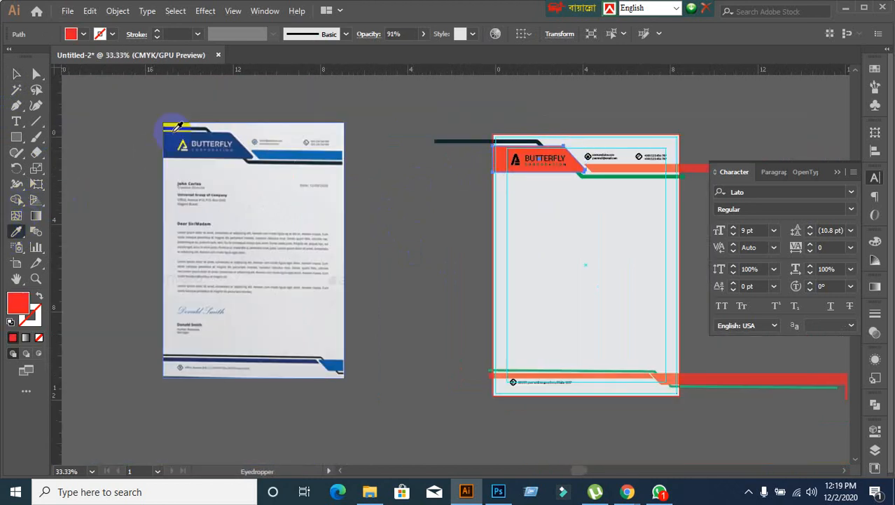
pyautogui.click(175, 132)
pyautogui.click(16, 73)
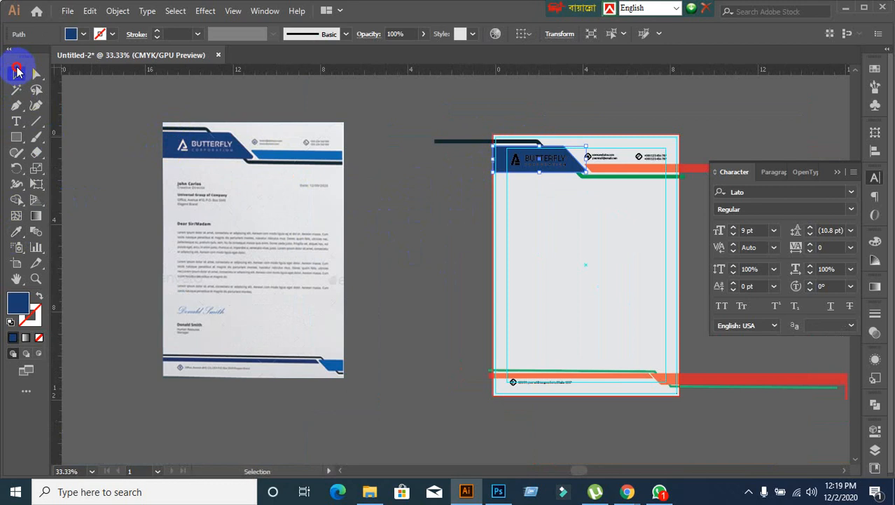
pyautogui.click(403, 214)
pyautogui.scroll(1, 401, 215)
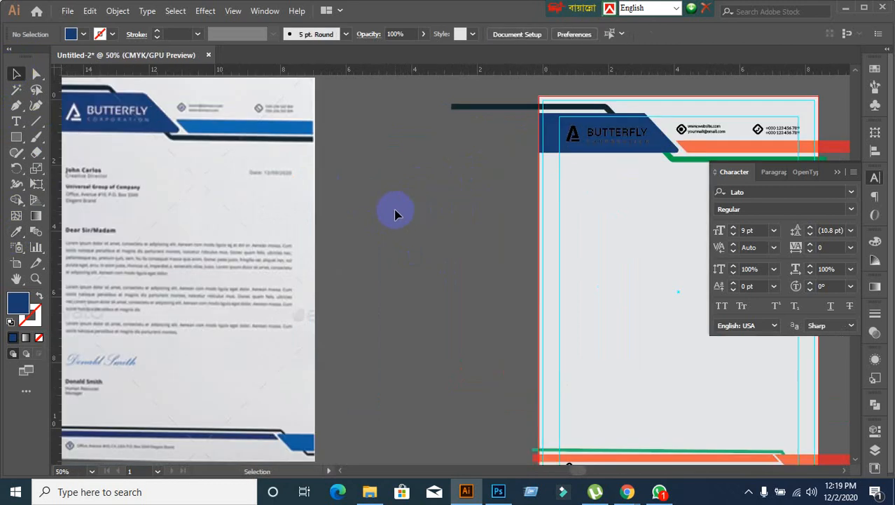
pyautogui.scroll(-1, 427, 210)
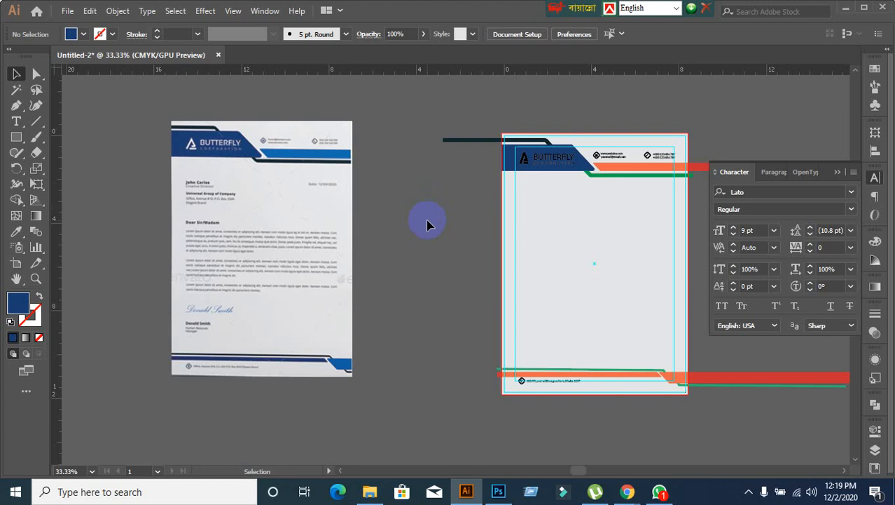
# Step: Round the upper corner of the blue header shape where its slanted edge begins, following the reference
pyautogui.click(350, 183)
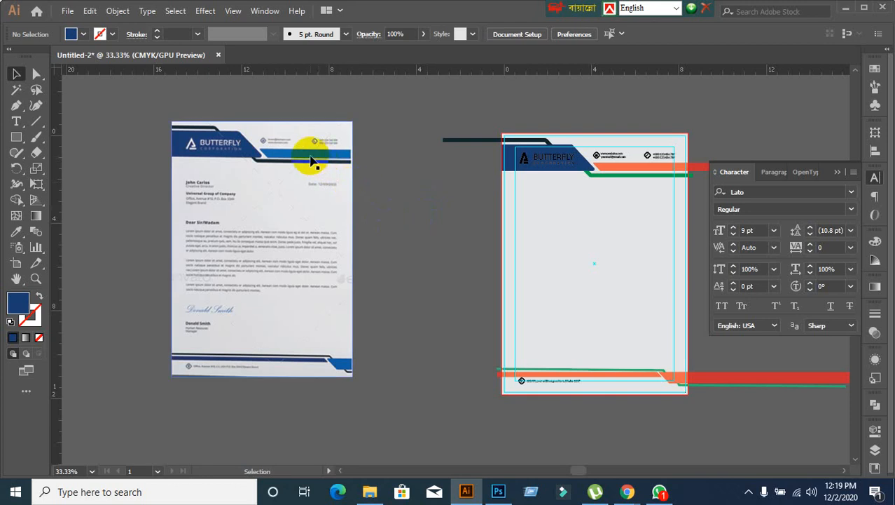
pyautogui.keyDown('alt'); pyautogui.scroll(1, 193, 171); pyautogui.keyUp('alt')
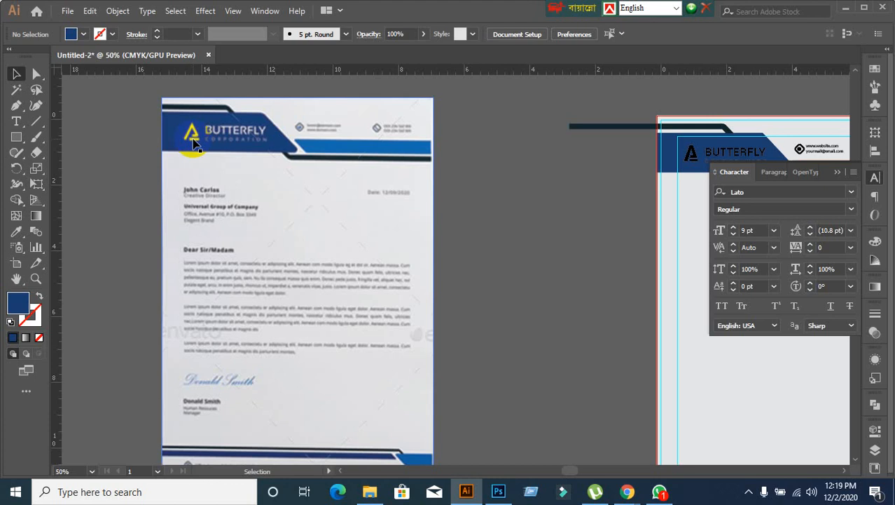
pyautogui.moveTo(568, 196); pyautogui.dragTo(540, 181)
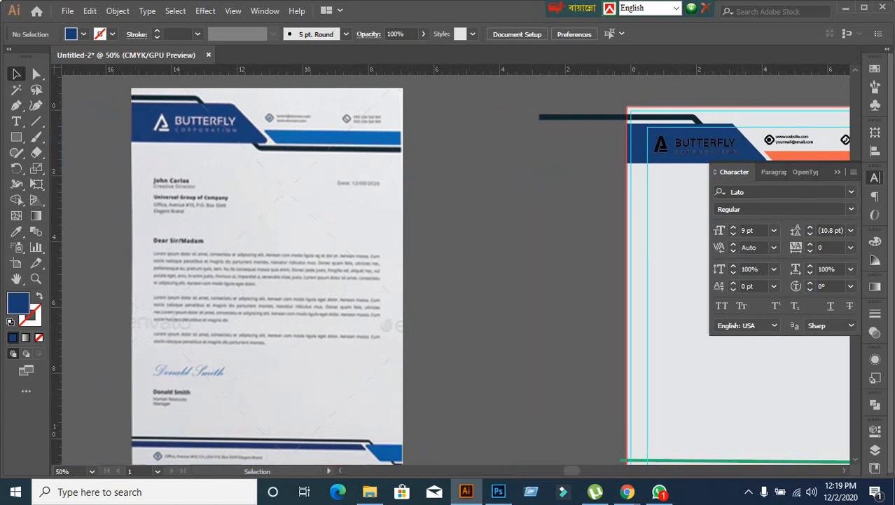
pyautogui.scroll(2, 770, 115)
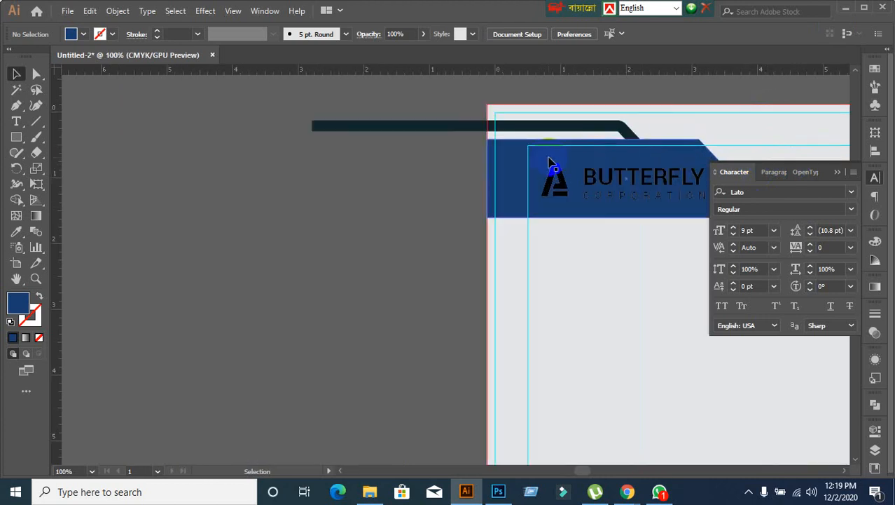
pyautogui.click(520, 162)
pyautogui.click(38, 74)
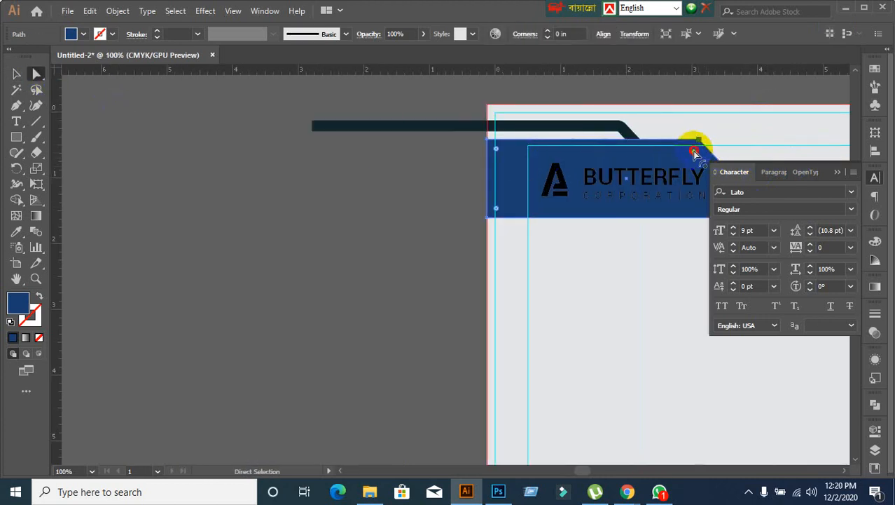
pyautogui.click(410, 236)
pyautogui.scroll(-3, 409, 237)
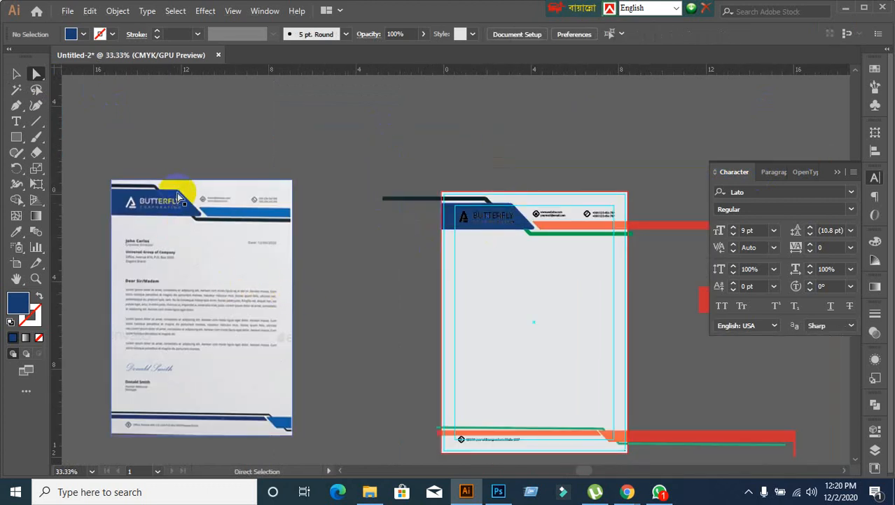
pyautogui.scroll(1, 370, 274)
pyautogui.scroll(-1, 378, 314)
pyautogui.scroll(-2, 372, 281)
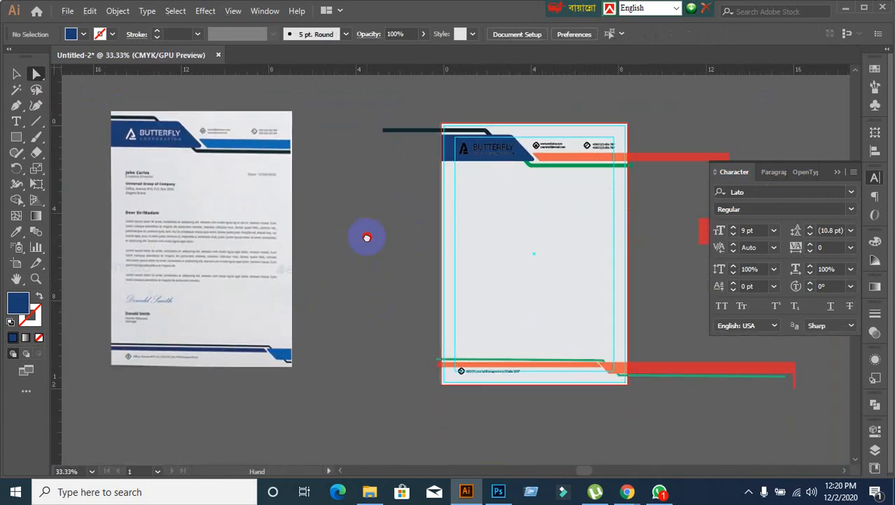
pyautogui.scroll(1, 391, 219)
pyautogui.scroll(-1, 382, 216)
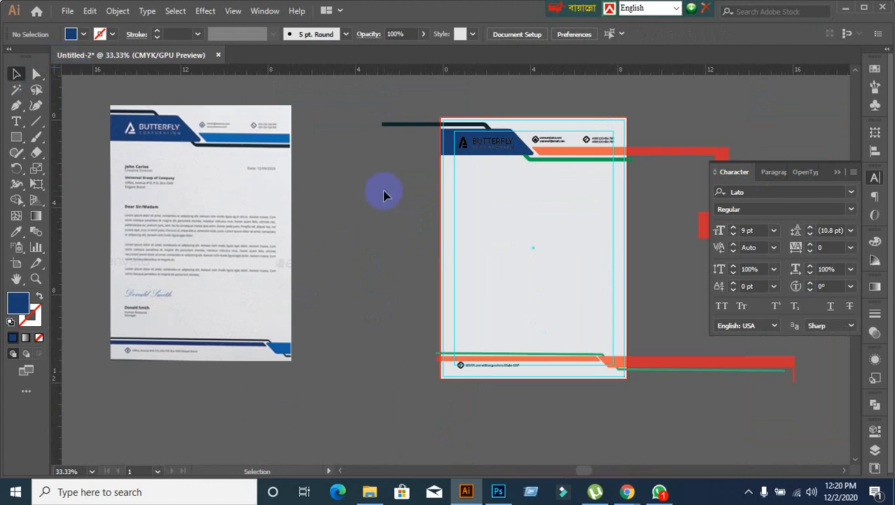
pyautogui.click(471, 280)
pyautogui.click(391, 282)
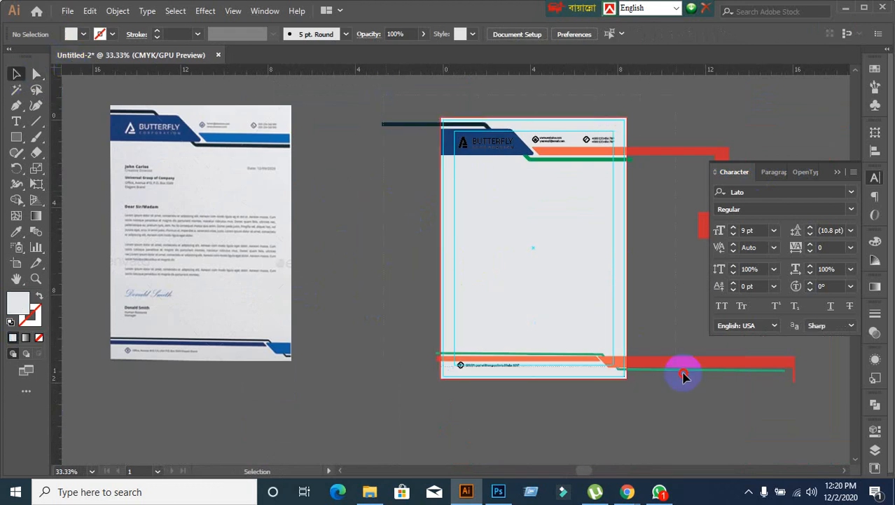
# Step: Select all the letterhead artwork and use Shape Builder to remove the footer strips' overhang beyond both page edges
pyautogui.moveTo(753, 402); pyautogui.dragTo(495, 320)
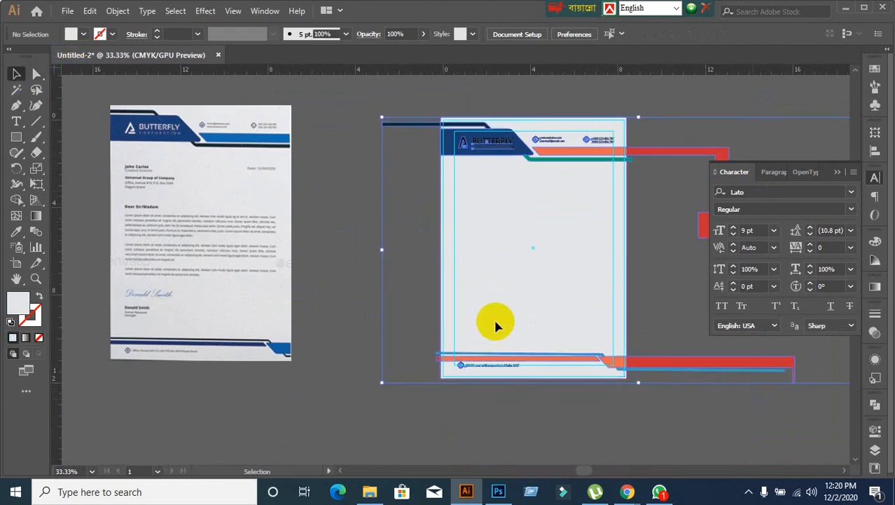
pyautogui.click(18, 200)
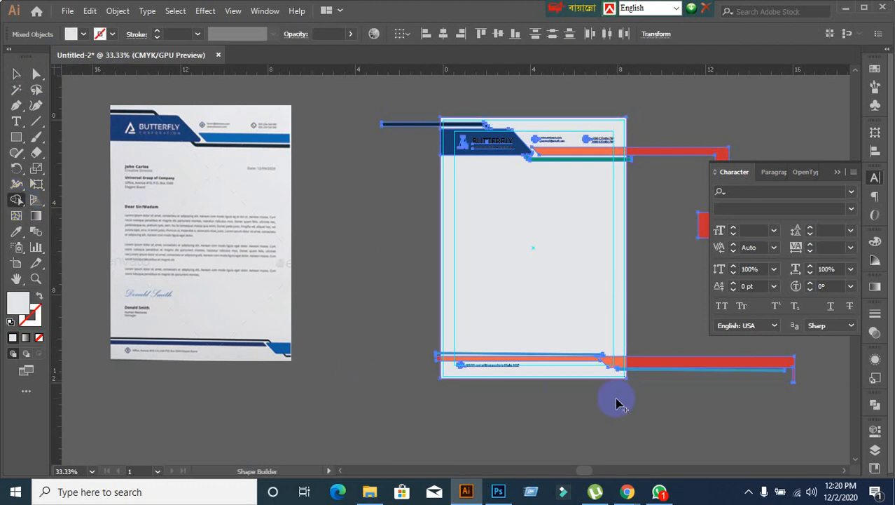
pyautogui.scroll(2, 709, 418)
pyautogui.keyDown('alt'); pyautogui.click(592, 312); pyautogui.keyUp('alt')
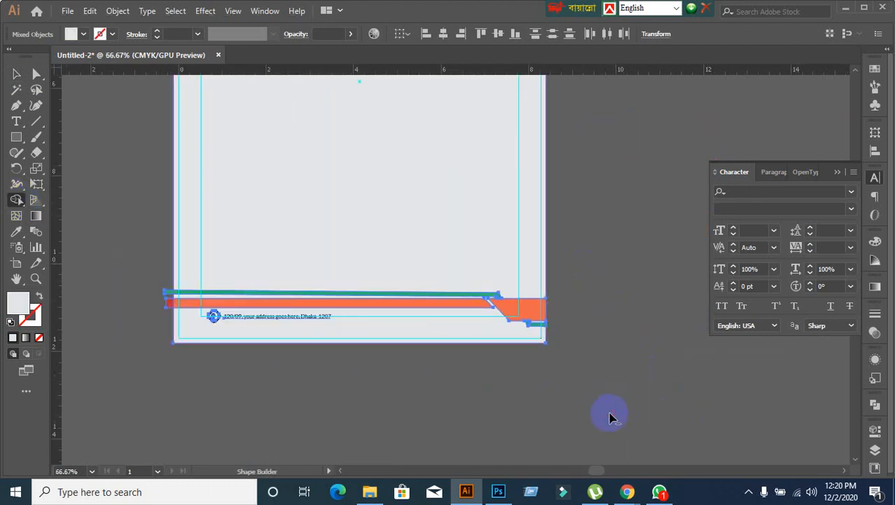
pyautogui.scroll(3, 169, 334)
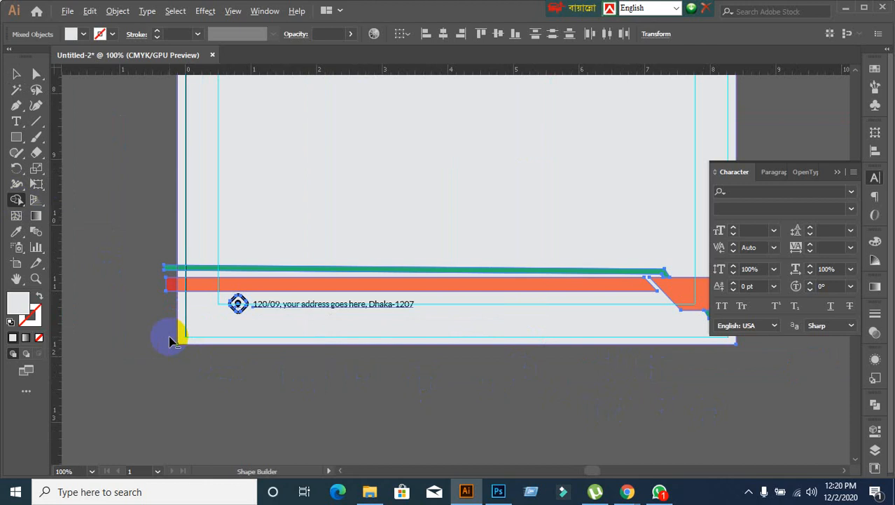
pyautogui.moveTo(166, 198); pyautogui.dragTo(171, 274)
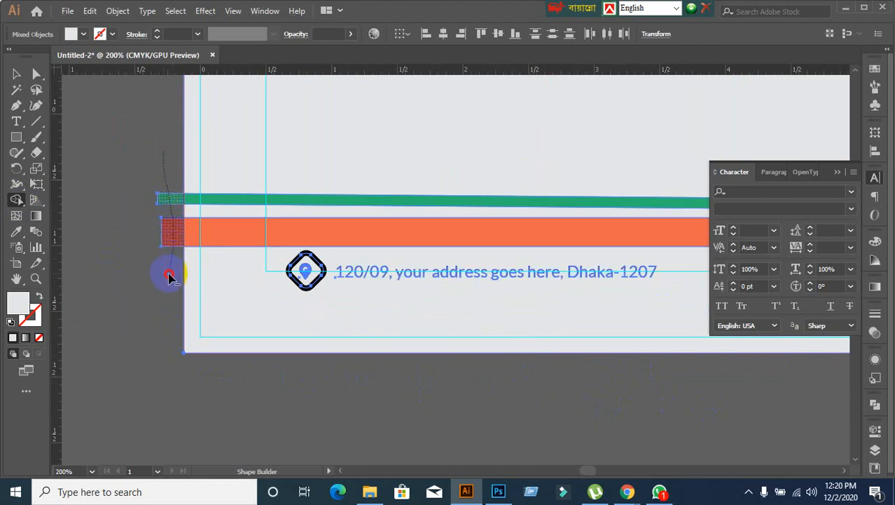
# Step: Remove the header strips' overhang beyond both page edges with Shape Builder, and deselect the artwork
pyautogui.scroll(-5, 175, 300)
pyautogui.scroll(4, 421, 281)
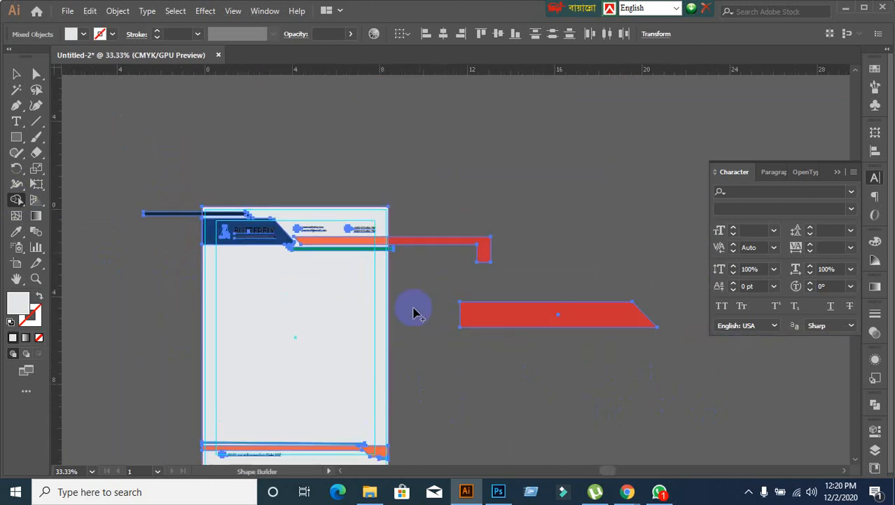
pyautogui.scroll(4, 403, 284)
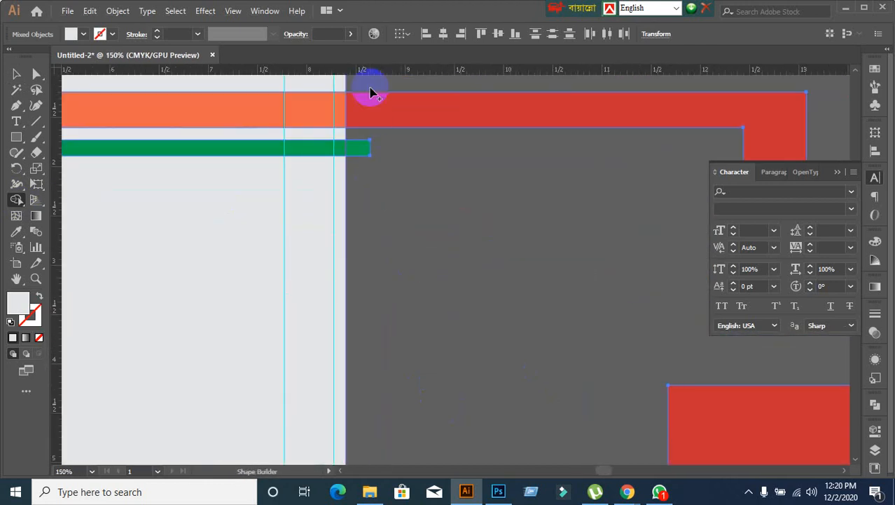
pyautogui.moveTo(364, 83)
pyautogui.mouseDown()
pyautogui.moveTo(366, 197)
pyautogui.moveTo(402, 288)
pyautogui.mouseUp()
pyautogui.scroll(-3, 401, 288)
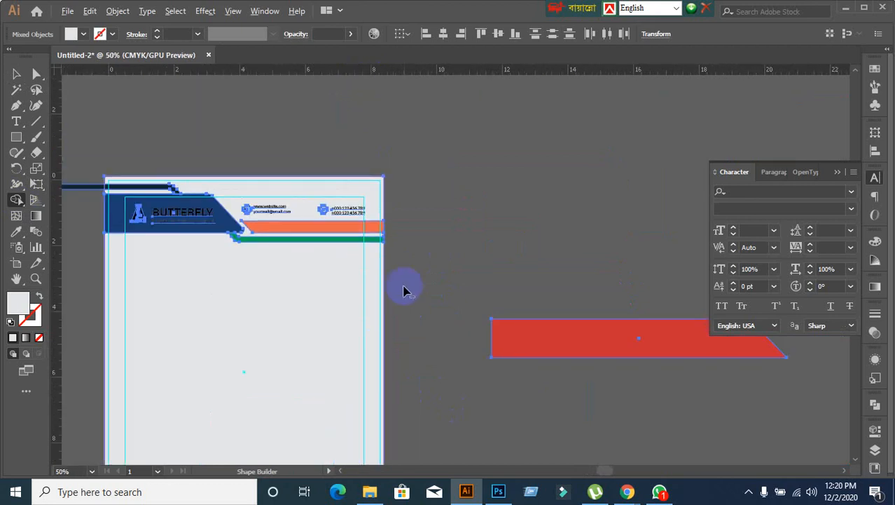
pyautogui.keyDown('alt'); pyautogui.click(75, 193); pyautogui.keyUp('alt')
pyautogui.scroll(-2, 104, 290)
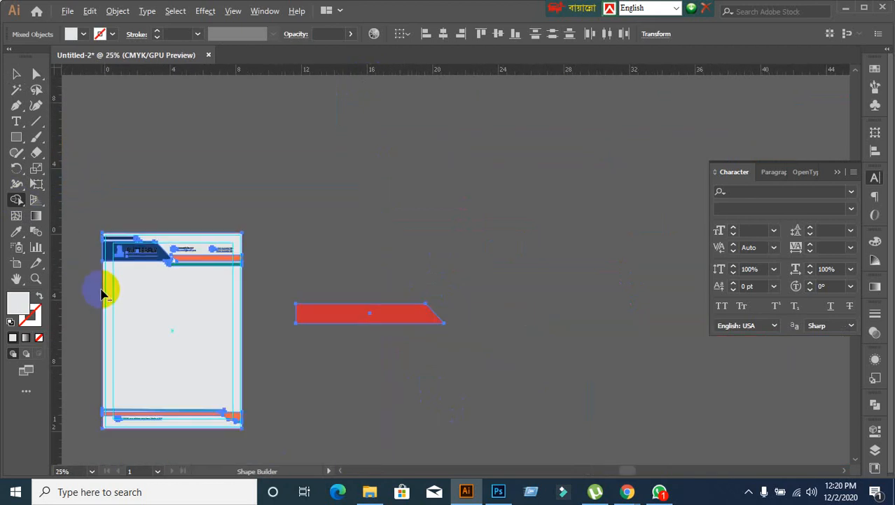
pyautogui.moveTo(103, 290)
pyautogui.mouseDown()
pyautogui.moveTo(157, 335)
pyautogui.moveTo(256, 300)
pyautogui.mouseUp()
pyautogui.click(16, 73)
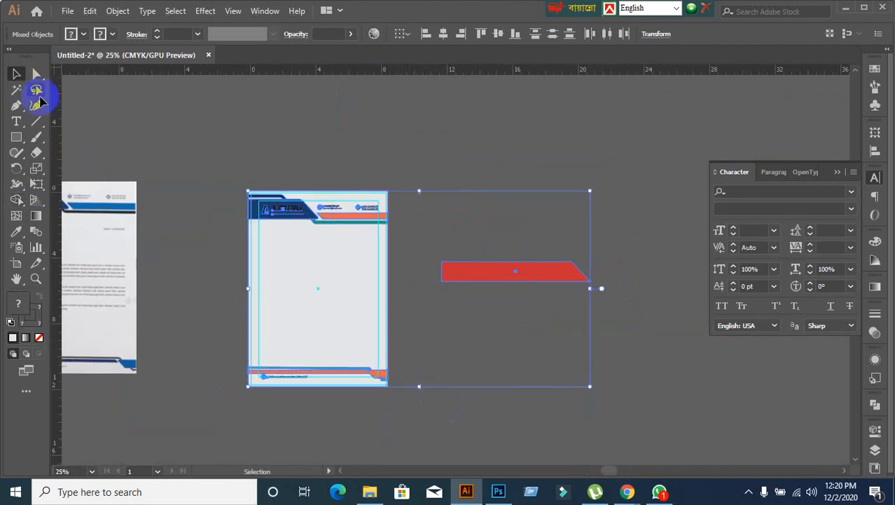
pyautogui.click(215, 380)
# Step: Set the opacity of the long orange footer strip above the address to 100%
pyautogui.scroll(5, 231, 393)
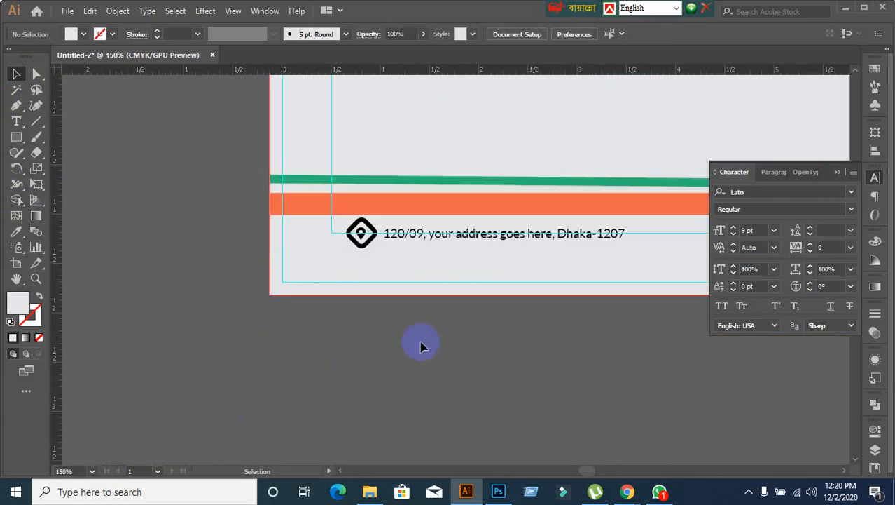
pyautogui.click(449, 204)
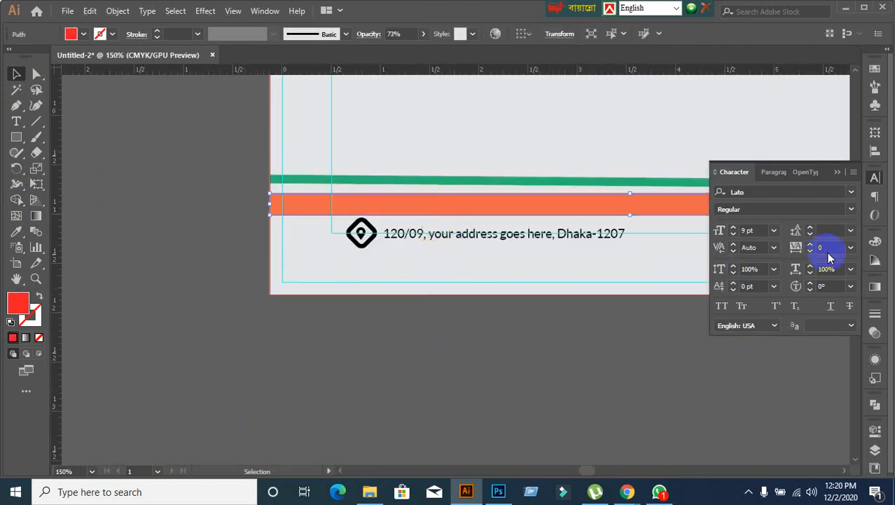
pyautogui.click(875, 334)
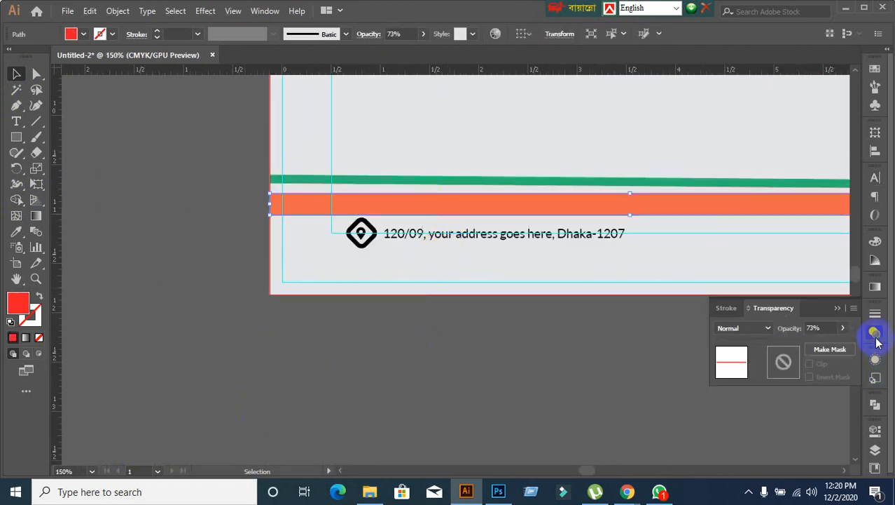
pyautogui.click(825, 323)
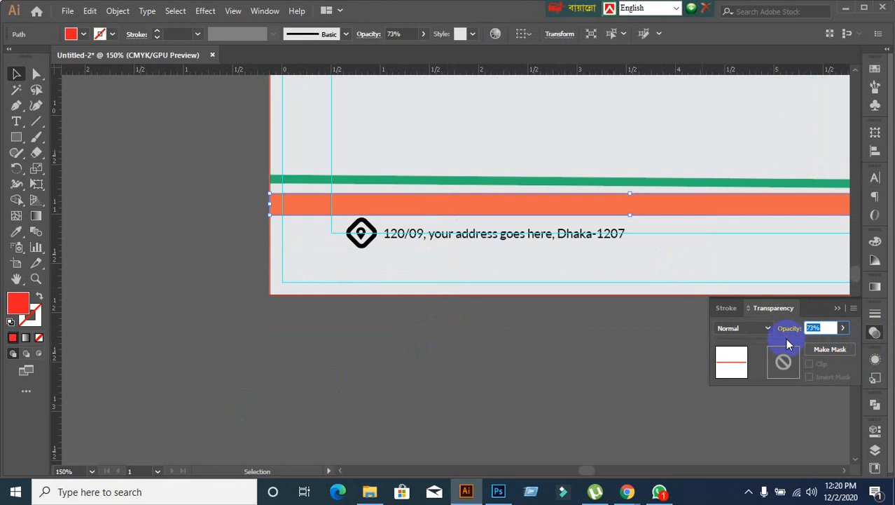
pyautogui.write('100')
pyautogui.press('Return')
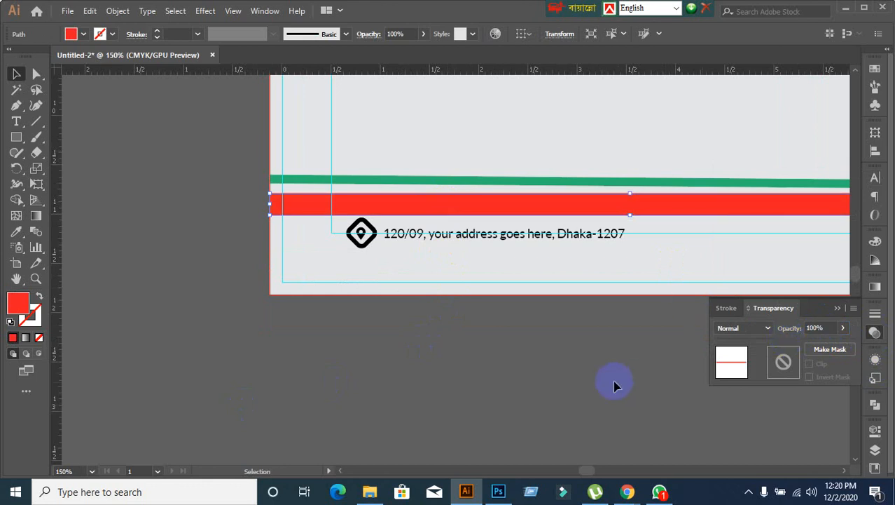
# Step: Check the opacity of the long green strip in the footer, and deselect it
pyautogui.click(537, 194)
pyautogui.click(537, 184)
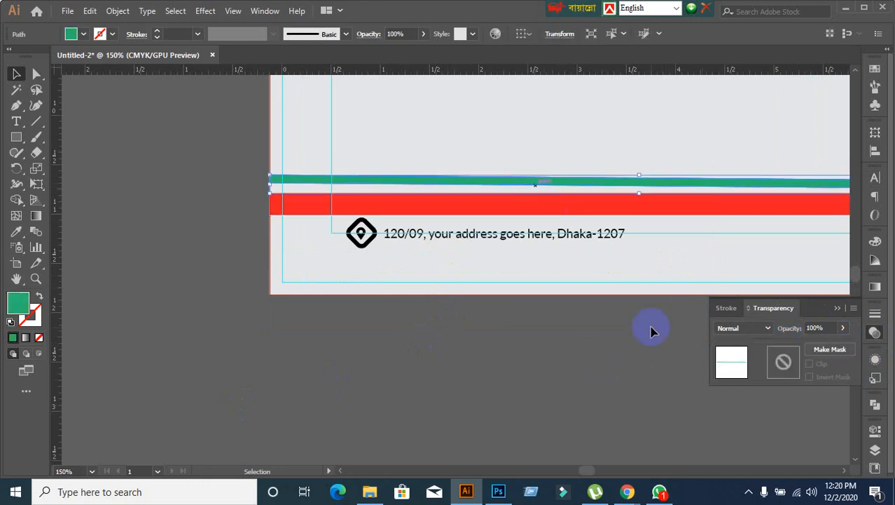
pyautogui.scroll(-2, 519, 383)
pyautogui.click(519, 383)
pyautogui.hscroll(3, 415, 326)
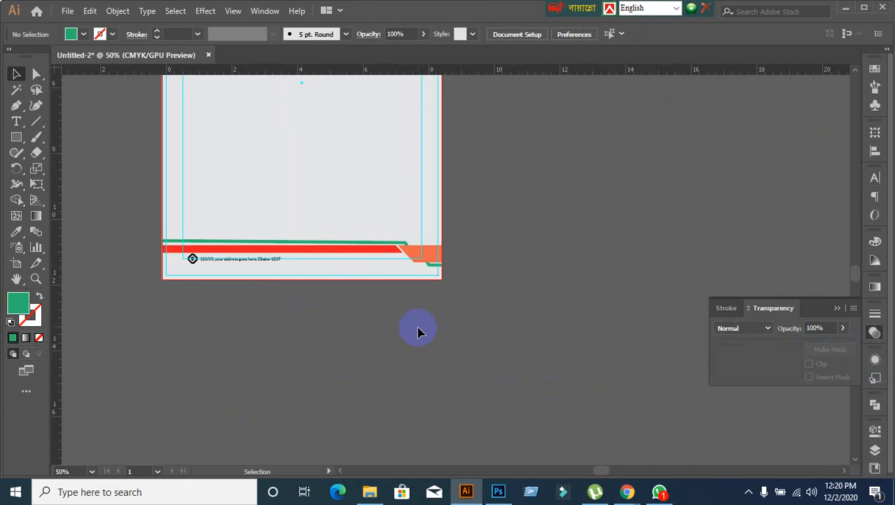
# Step: Set the opacity of the slanted orange shape at the footer's right end to 100% and deselect it
pyautogui.scroll(2, 420, 320)
pyautogui.click(446, 202)
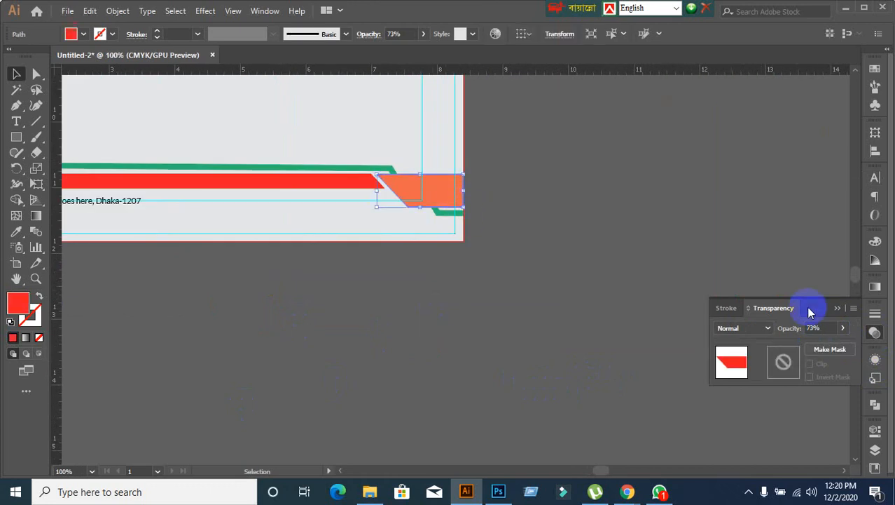
pyautogui.write('10')
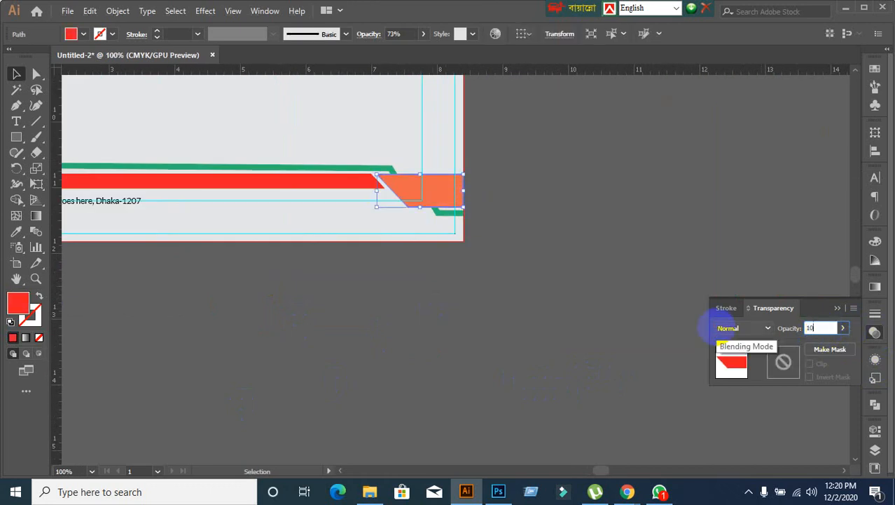
pyautogui.press('Return')
pyautogui.click(449, 265)
pyautogui.scroll(-5, 466, 273)
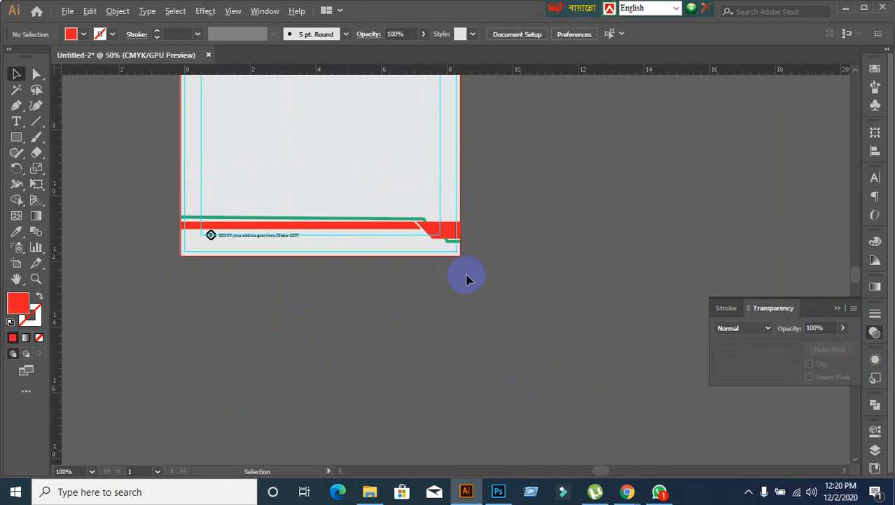
# Step: Set the opacity of the orange strip in the header to 100% and deselect it
pyautogui.scroll(4, 445, 260)
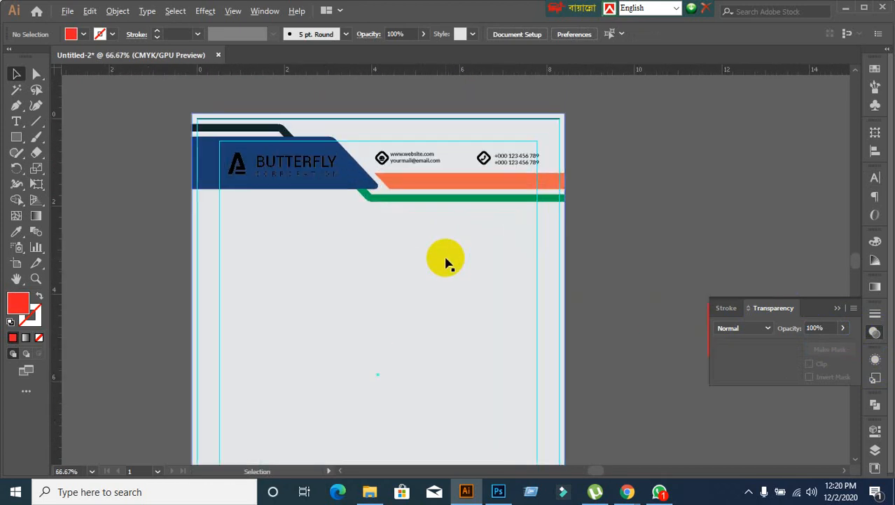
pyautogui.click(421, 185)
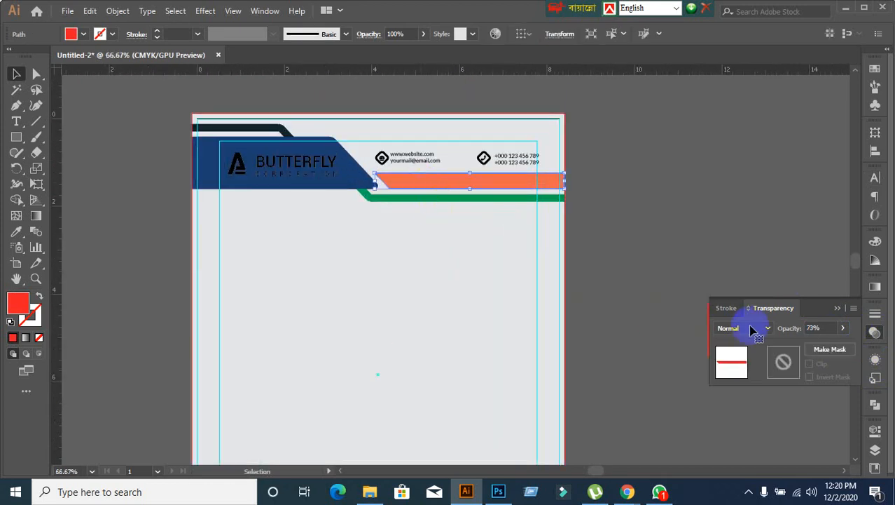
pyautogui.click(831, 327)
pyautogui.write('100')
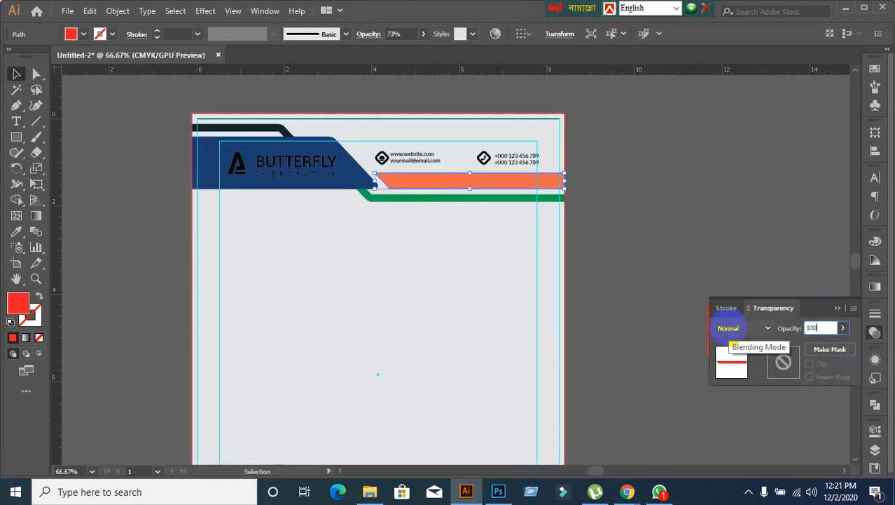
pyautogui.press('Return')
pyautogui.click(655, 293)
# Step: Check the opacity of the header's green strip and of the dark strip above the blue banner
pyautogui.click(408, 199)
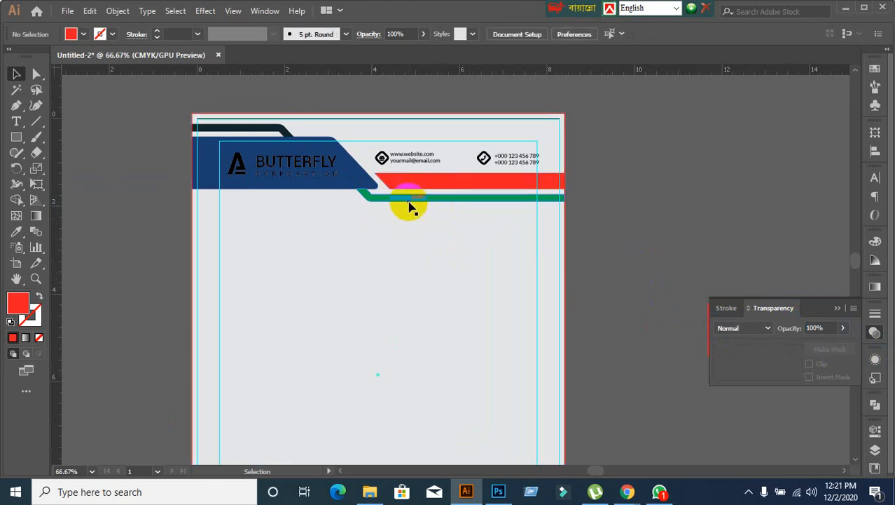
pyautogui.click(659, 223)
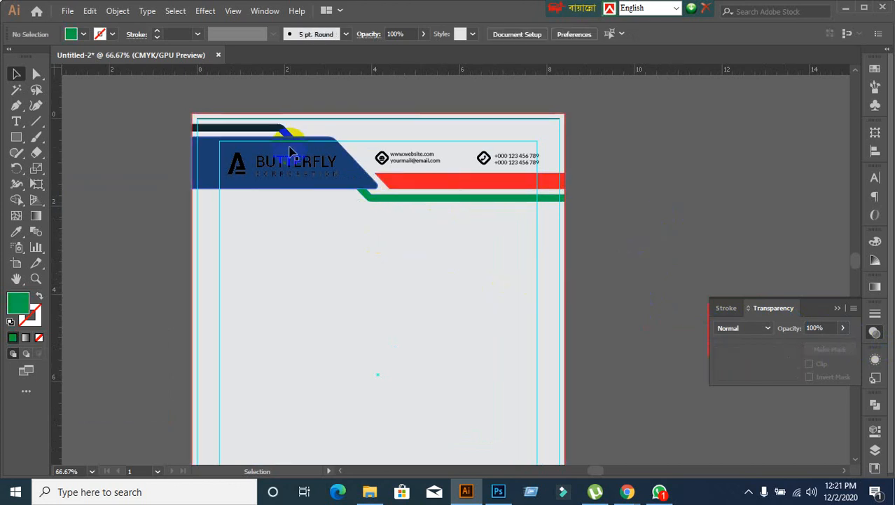
pyautogui.click(270, 130)
pyautogui.click(150, 246)
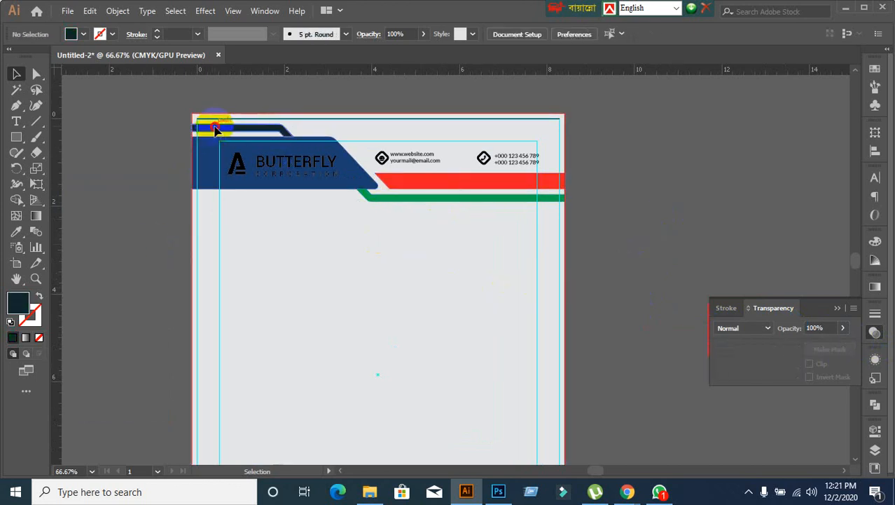
pyautogui.click(213, 127)
pyautogui.click(150, 224)
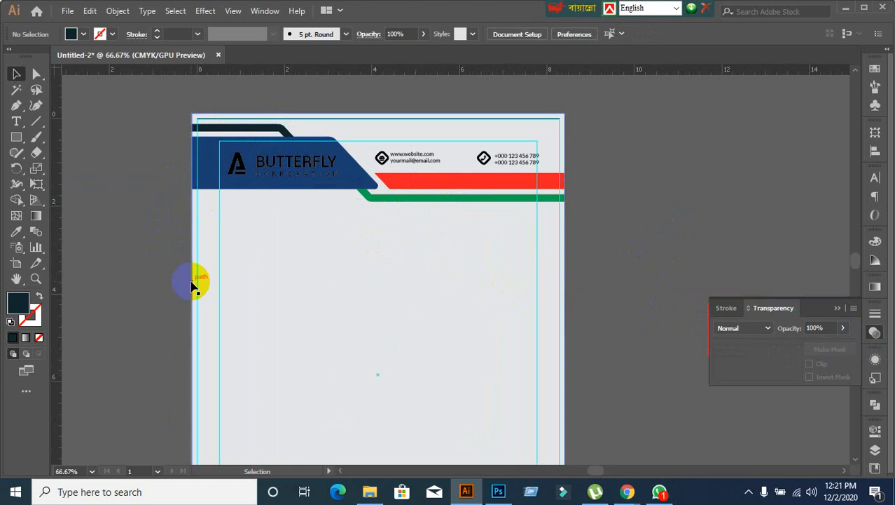
pyautogui.click(452, 207)
pyautogui.click(126, 308)
# Step: Move the reference letterhead image down so that it sits roughly level with the new letterhead beside it
pyautogui.scroll(-2, 223, 311)
pyautogui.click(172, 351)
pyautogui.hscroll(-5, 231, 323)
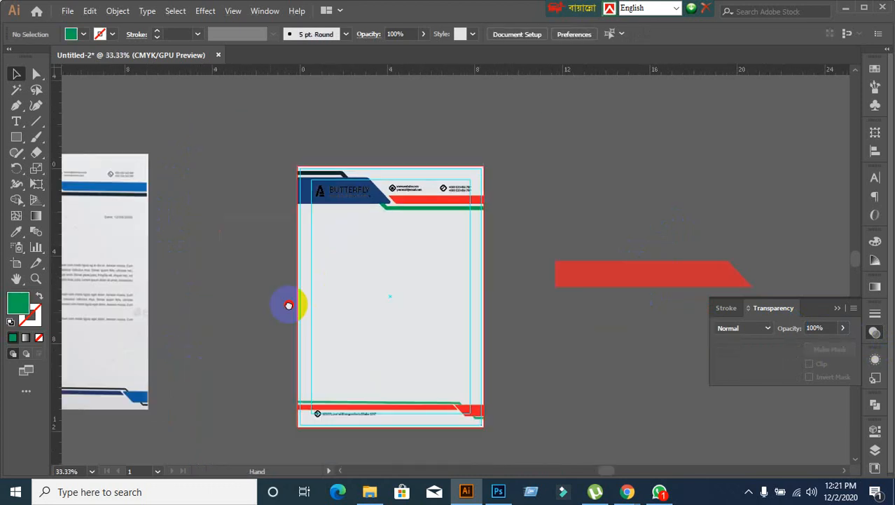
pyautogui.moveTo(194, 290); pyautogui.dragTo(309, 250)
pyautogui.click(356, 405)
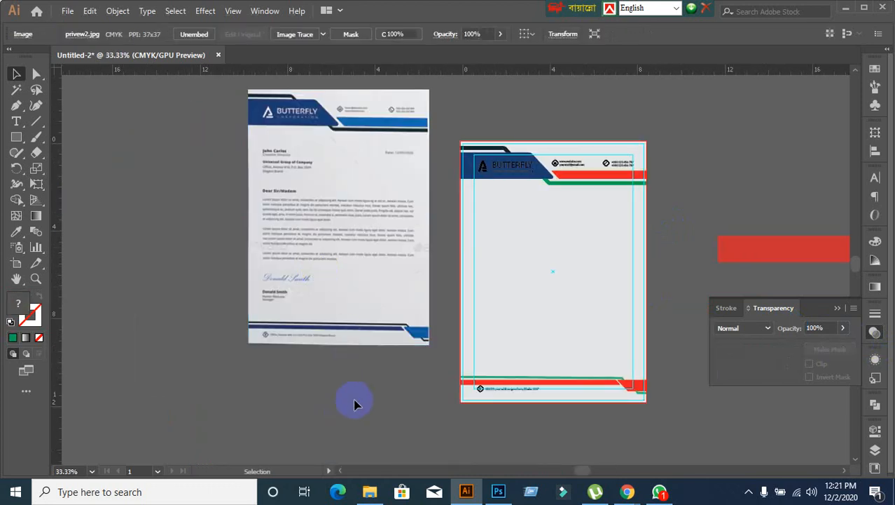
pyautogui.scroll(1, 429, 351)
pyautogui.moveTo(379, 279); pyautogui.dragTo(370, 350)
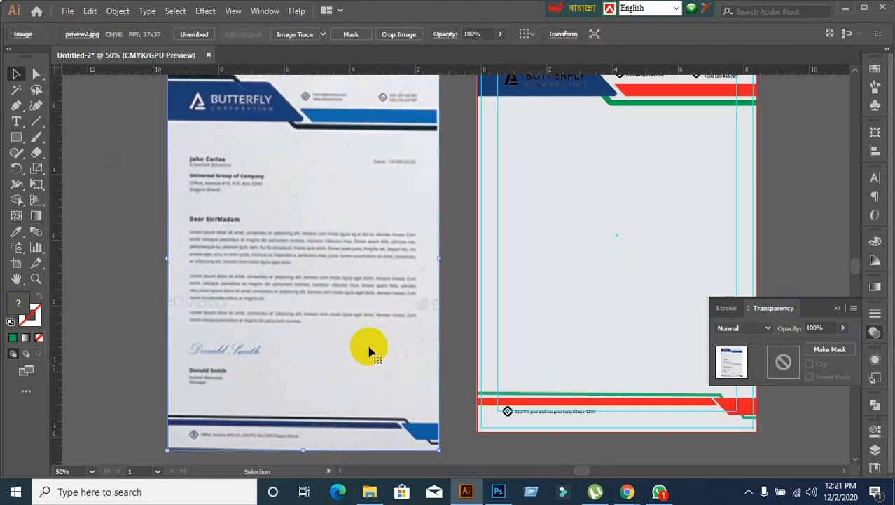
pyautogui.scroll(-1, 380, 341)
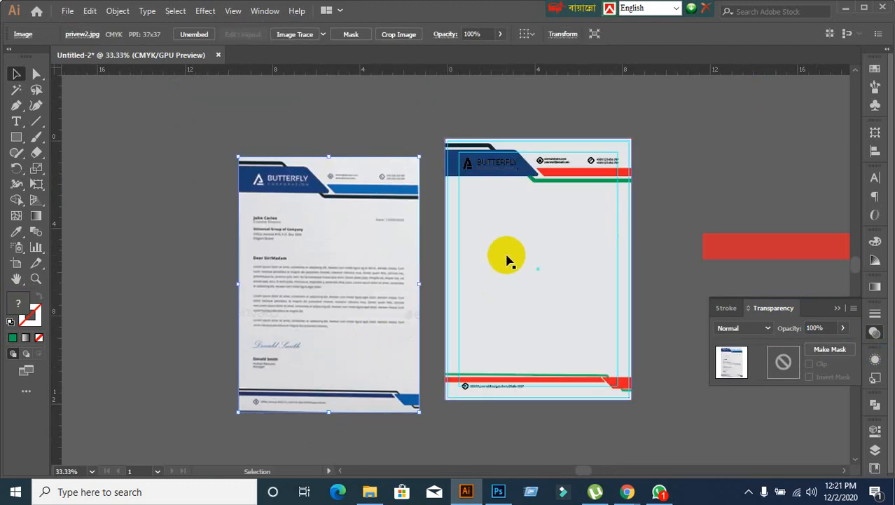
# Step: Recolour the red header strip with the blue sampled from the header strip in the reference image
pyautogui.scroll(1, 530, 249)
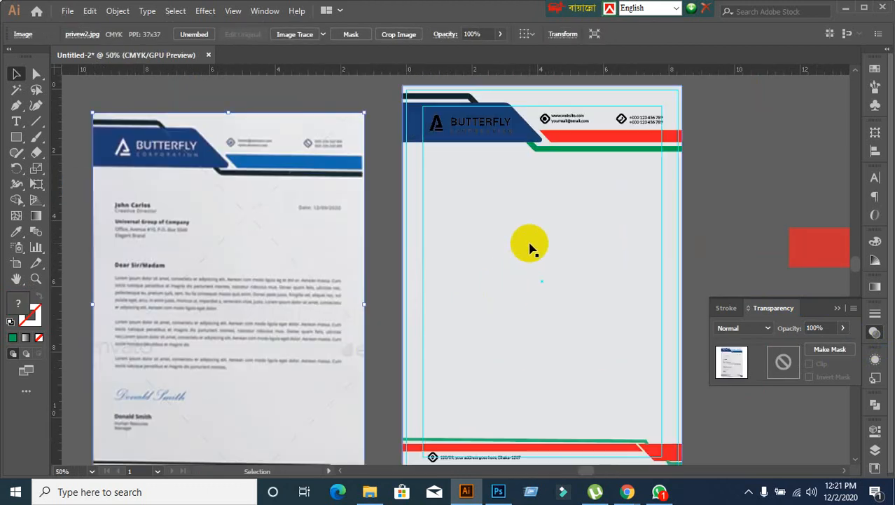
pyautogui.click(604, 137)
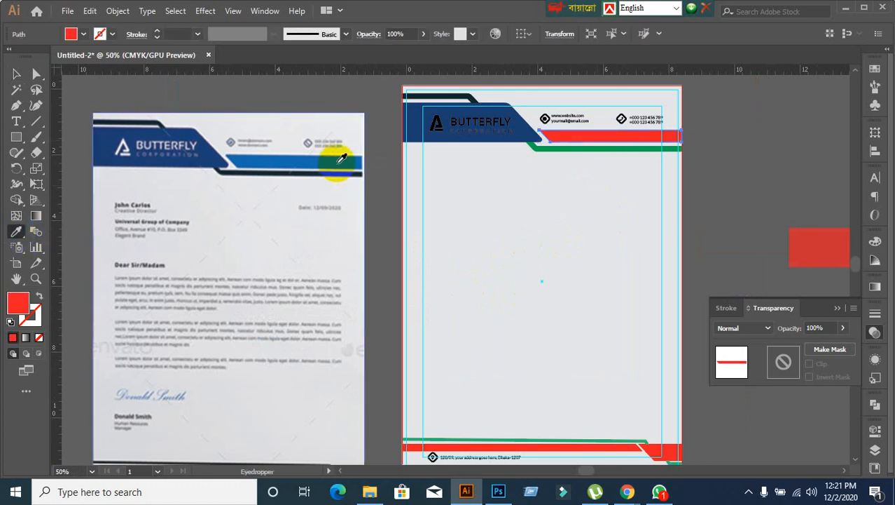
pyautogui.click(337, 158)
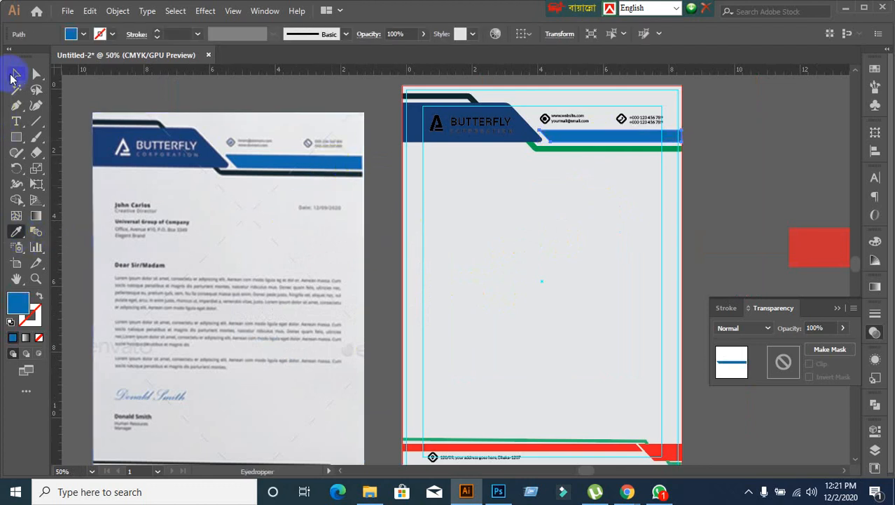
pyautogui.click(12, 75)
pyautogui.click(416, 296)
# Step: Recolour the slanted red footer shape with the blue sampled from the reference image's footer
pyautogui.scroll(-3, 379, 296)
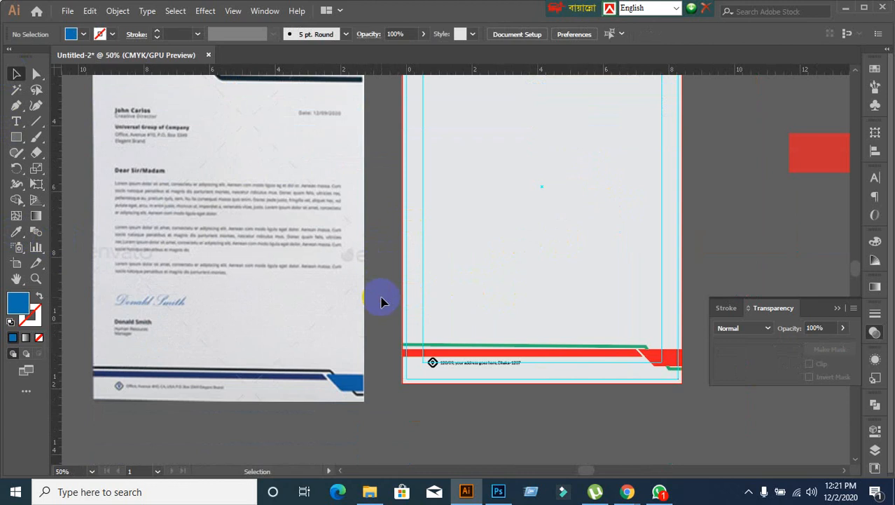
pyautogui.scroll(-1, 382, 301)
pyautogui.scroll(-2, 382, 301)
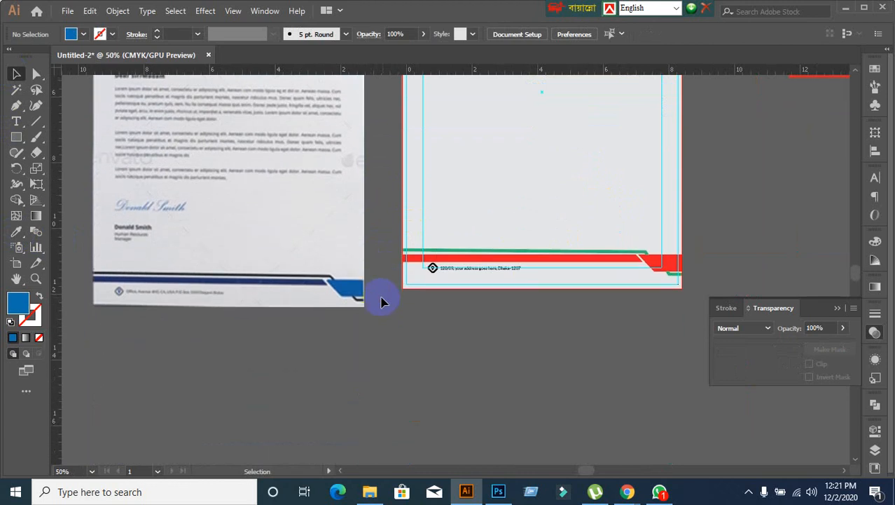
pyautogui.click(658, 263)
pyautogui.click(16, 231)
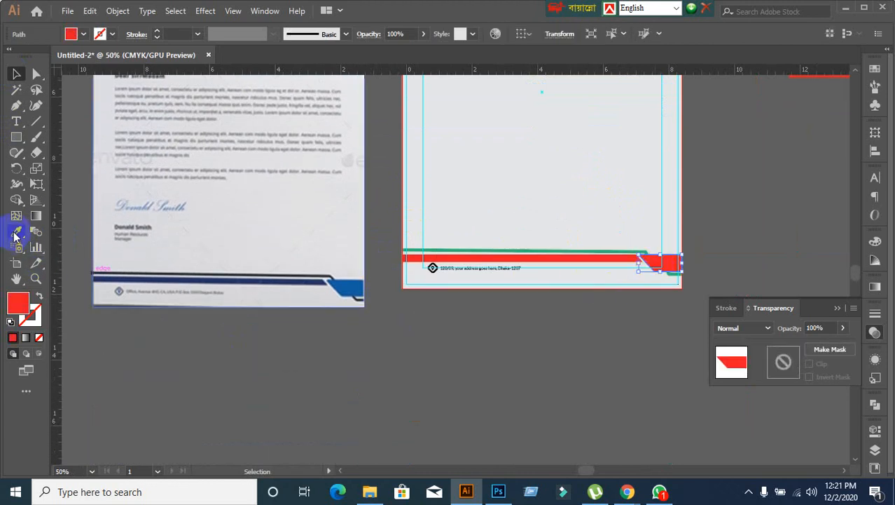
pyautogui.click(349, 280)
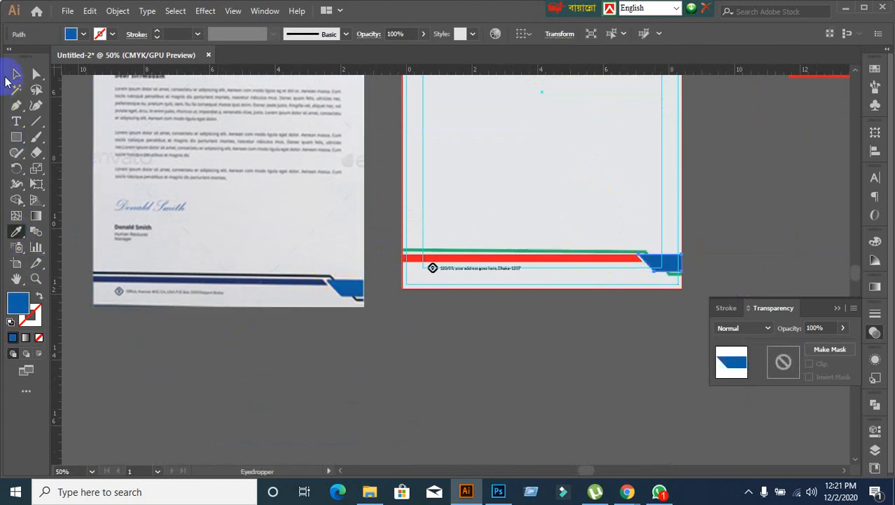
pyautogui.click(16, 74)
# Step: Match the slanted footer shape's fill to the new letterhead's blue header strip with the Eyedropper, and deselect it
pyautogui.scroll(1, 468, 320)
pyautogui.scroll(-1, 468, 321)
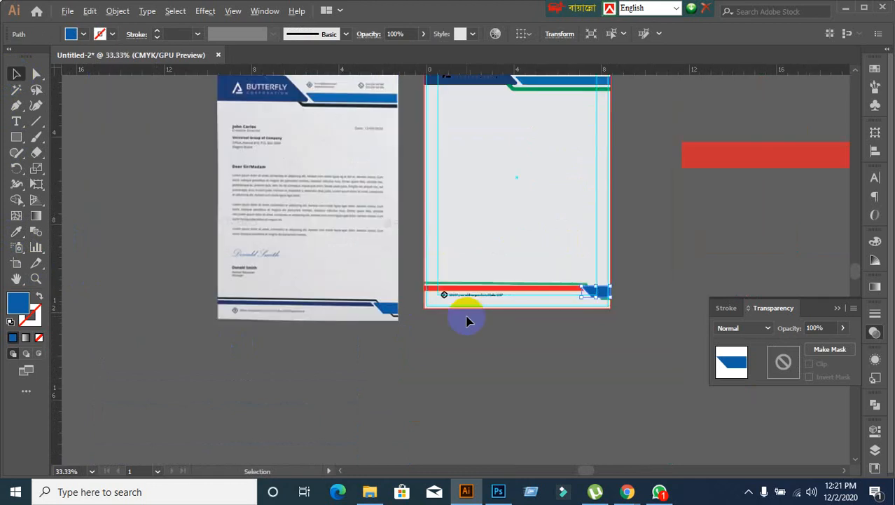
pyautogui.scroll(1, 624, 220)
pyautogui.moveTo(624, 220); pyautogui.dragTo(630, 330)
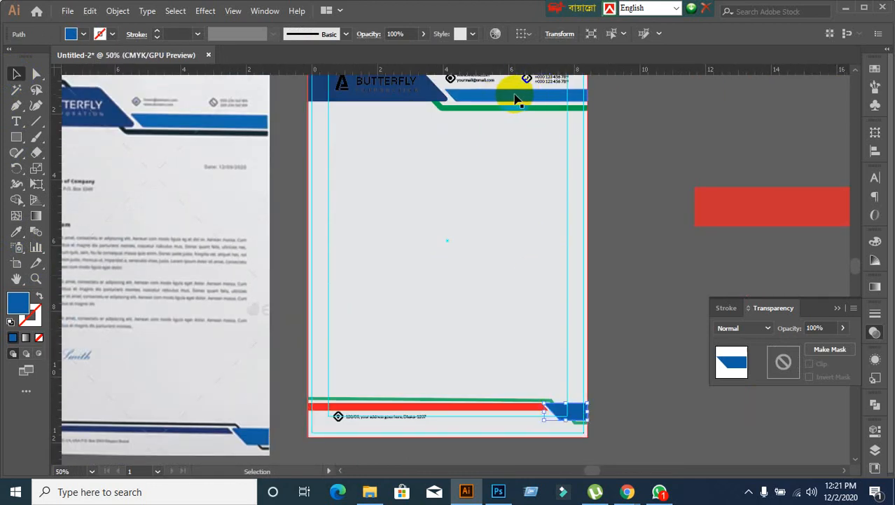
pyautogui.click(652, 253)
pyautogui.click(452, 385)
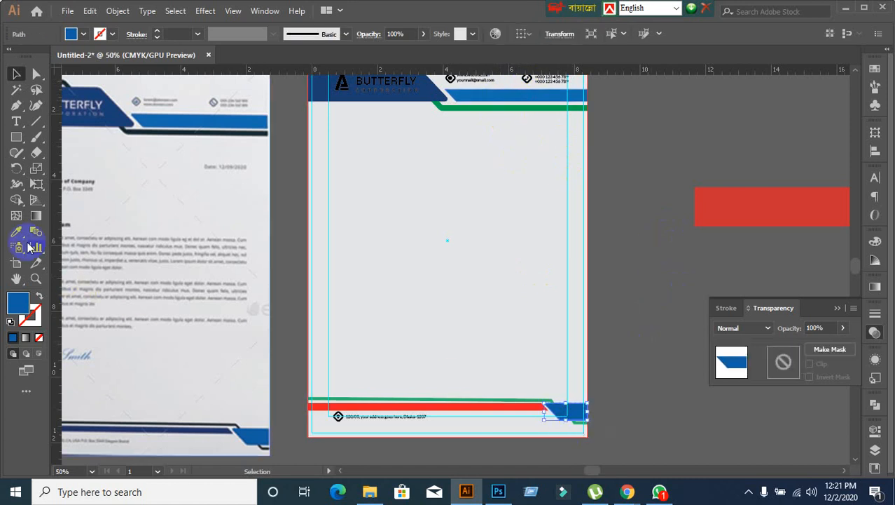
pyautogui.click(16, 233)
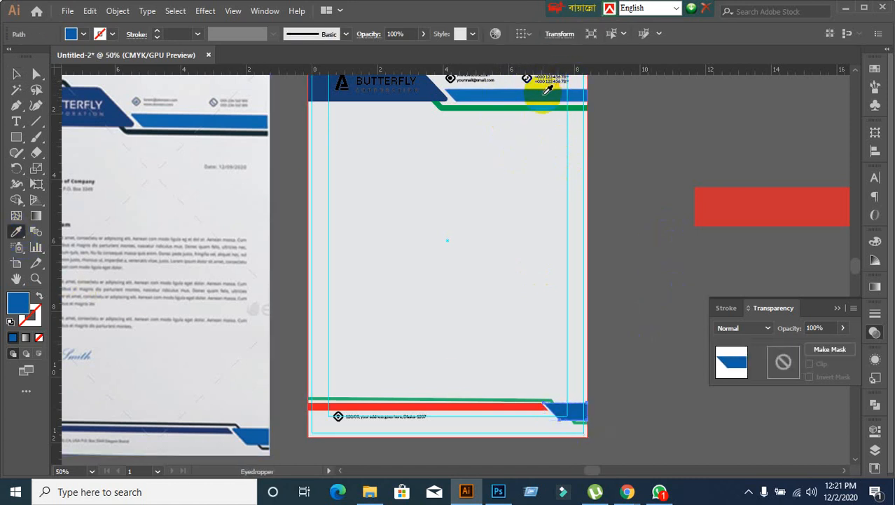
pyautogui.click(17, 75)
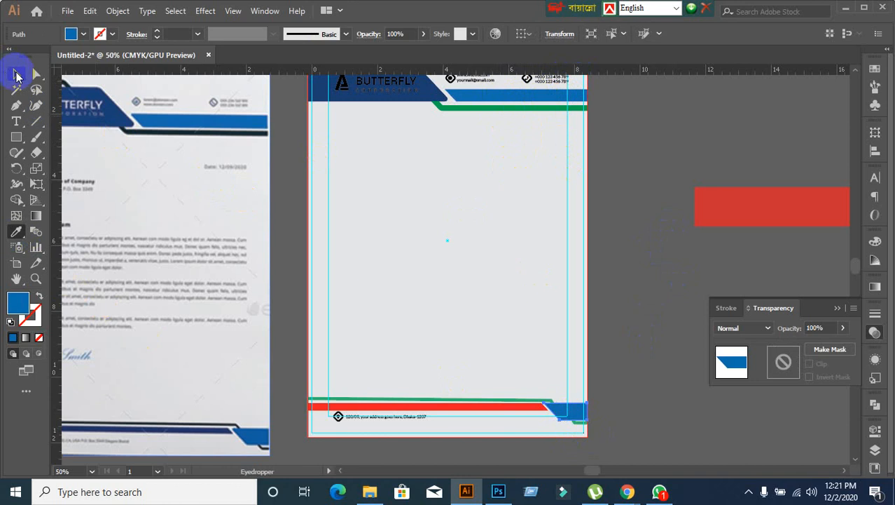
pyautogui.click(674, 275)
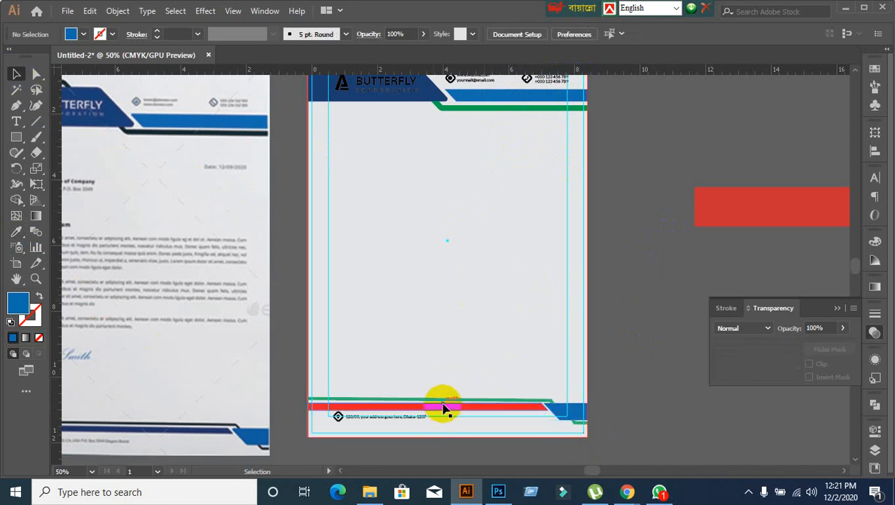
# Step: Recolour the long green footer strip with the dark colour sampled from the strip above the header banner, and deselect it
pyautogui.click(446, 400)
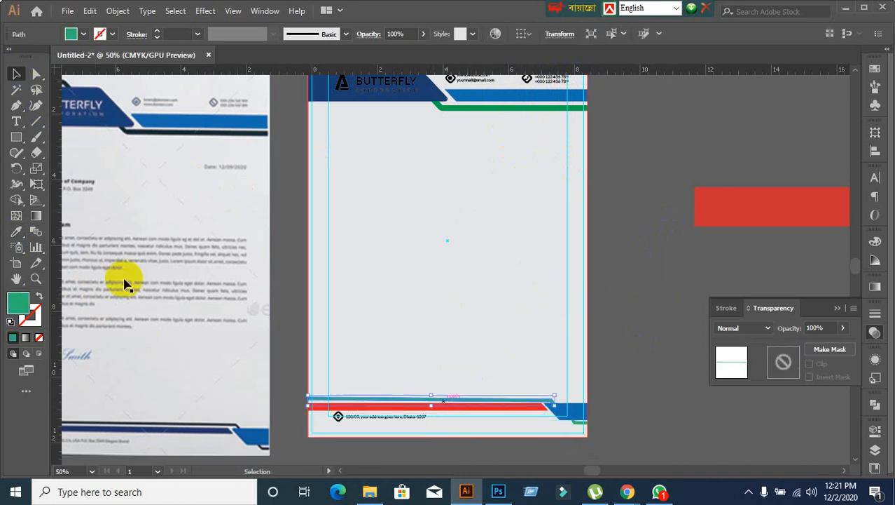
pyautogui.click(21, 235)
pyautogui.scroll(2, 469, 194)
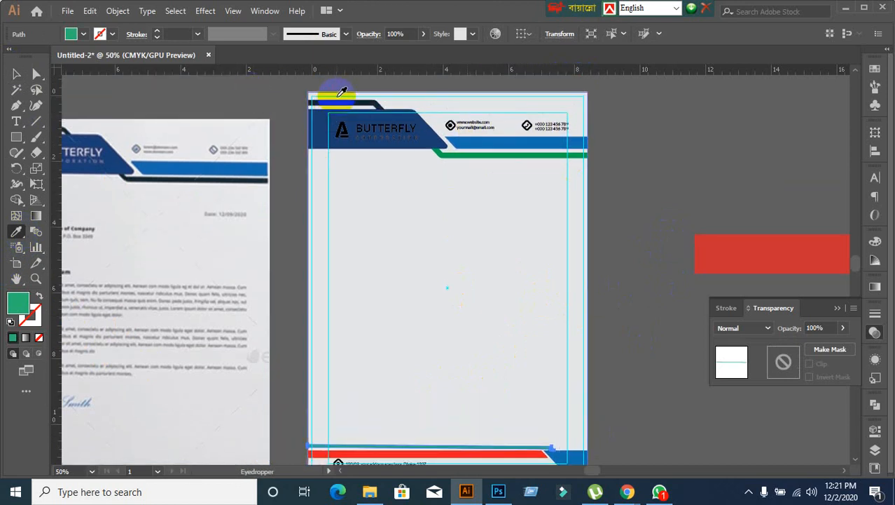
pyautogui.click(337, 100)
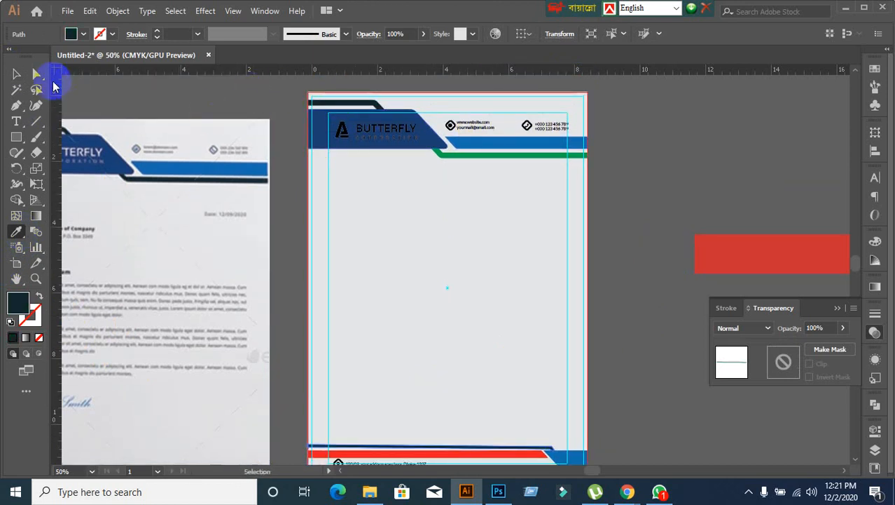
pyautogui.click(16, 75)
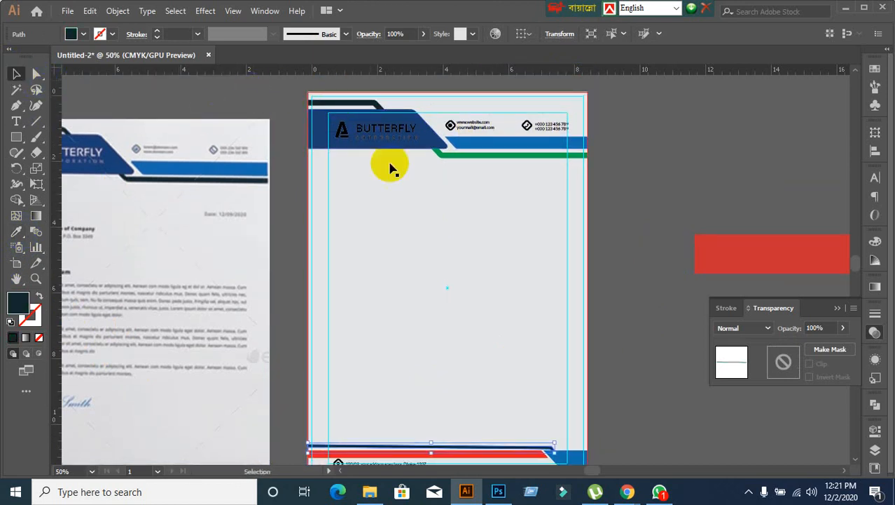
pyautogui.click(620, 203)
# Step: Recolour the small green strip beneath the blue footer shape with the dark colour sampled from the long footer strip
pyautogui.scroll(-3, 630, 208)
pyautogui.scroll(-4, 629, 208)
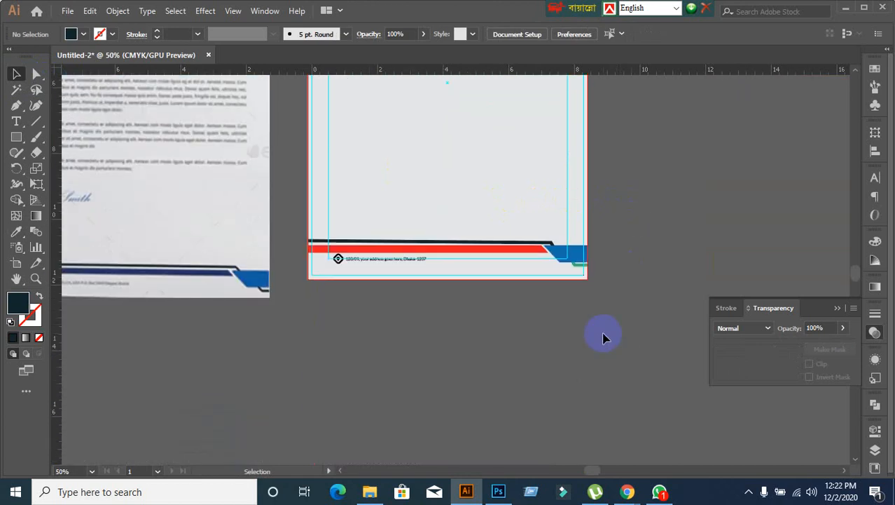
pyautogui.scroll(2, 603, 309)
pyautogui.scroll(1, 602, 302)
pyautogui.click(515, 206)
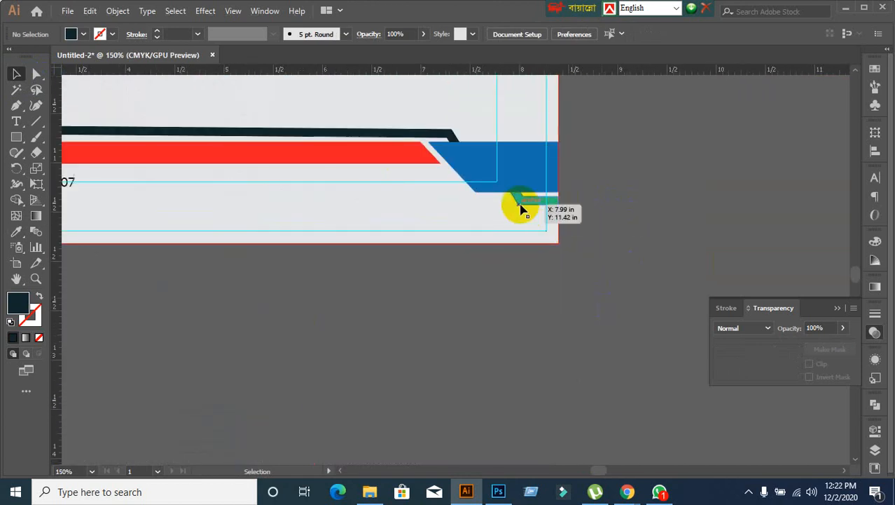
pyautogui.click(15, 232)
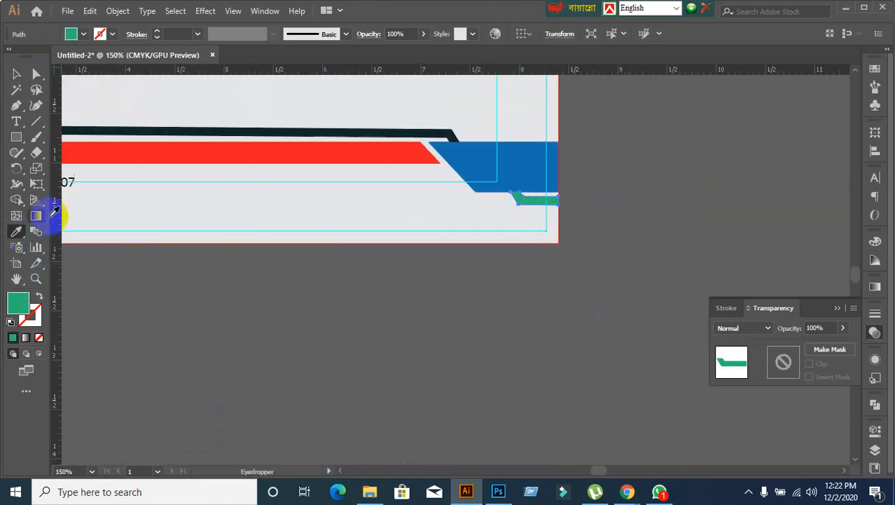
pyautogui.click(218, 132)
pyautogui.click(16, 73)
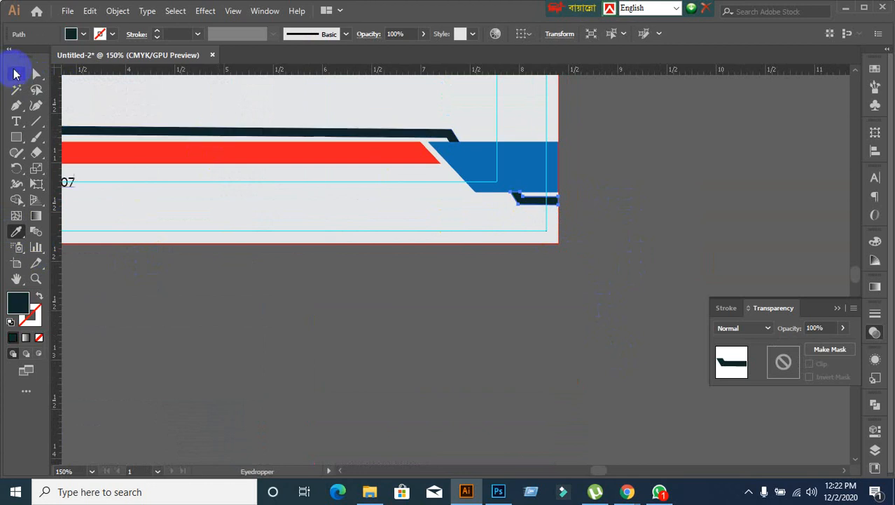
# Step: Deselect the small footer strip and move the reference image to the far side of the new letterhead, clear of the artboard
pyautogui.click(379, 310)
pyautogui.scroll(-2, 378, 311)
pyautogui.scroll(2, 384, 308)
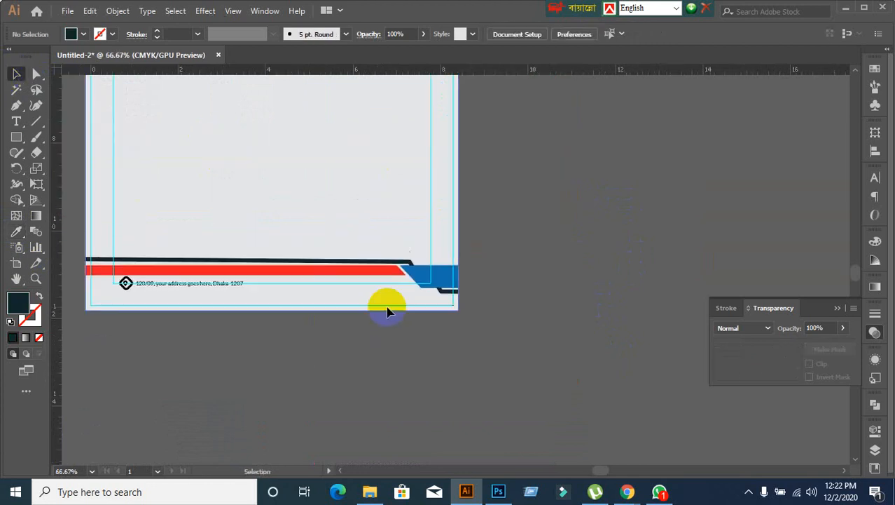
pyautogui.scroll(-3, 455, 235)
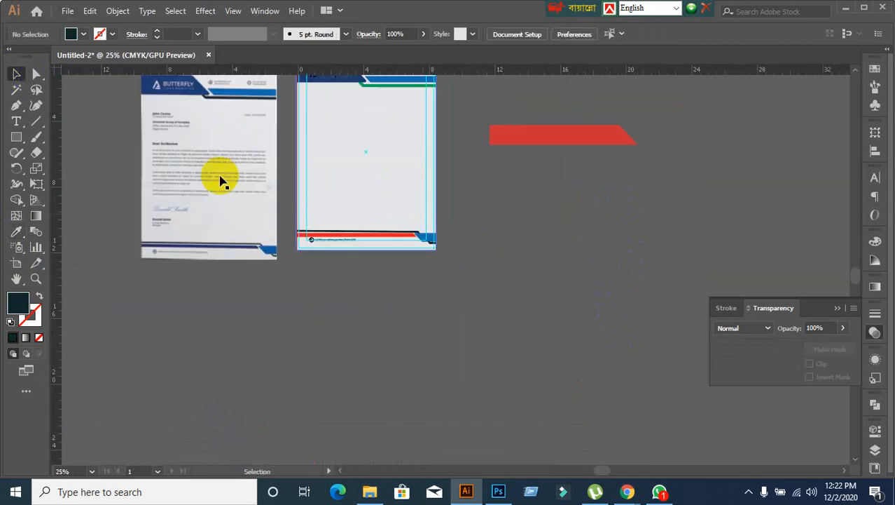
pyautogui.moveTo(220, 180); pyautogui.dragTo(604, 179)
# Step: Delete the leftover semi-transparent red shape overlapping the reference image
pyautogui.scroll(2, 421, 183)
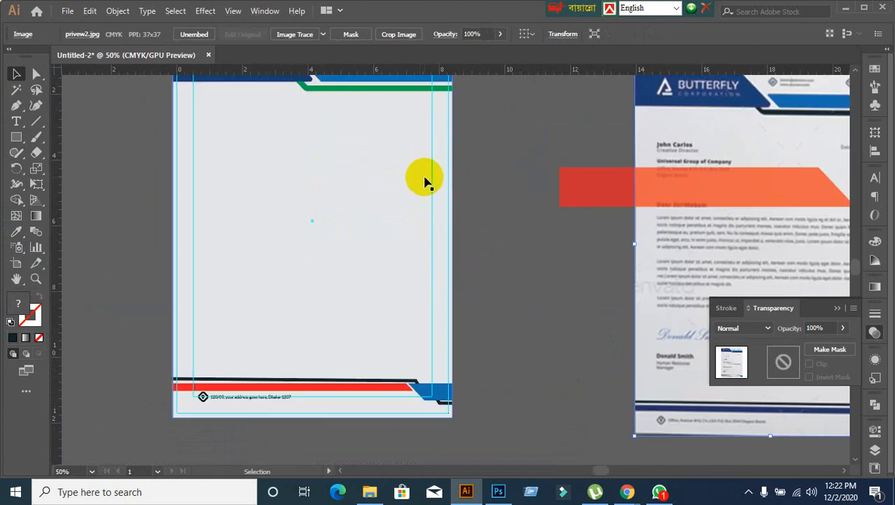
pyautogui.scroll(3, 425, 182)
pyautogui.click(573, 354)
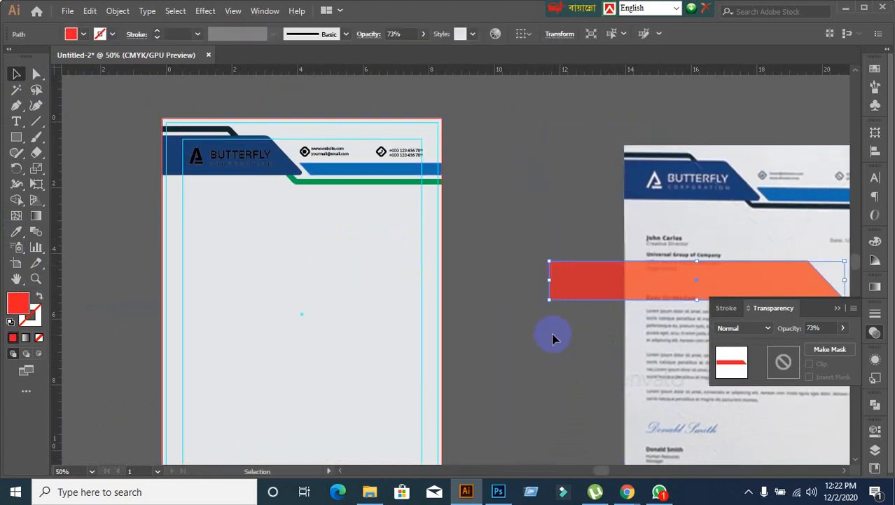
pyautogui.press('Delete')
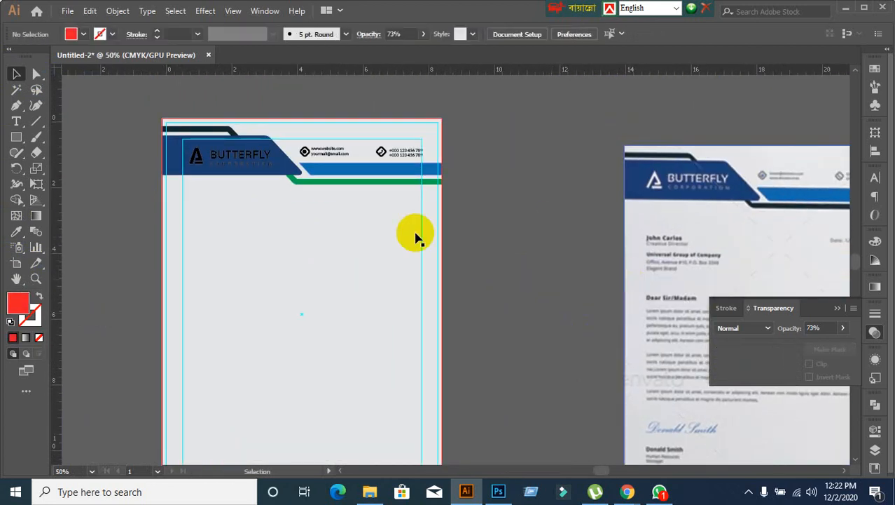
# Step: Fill the black A-shaped logo mark in the header banner with white and deselect it
pyautogui.click(195, 160)
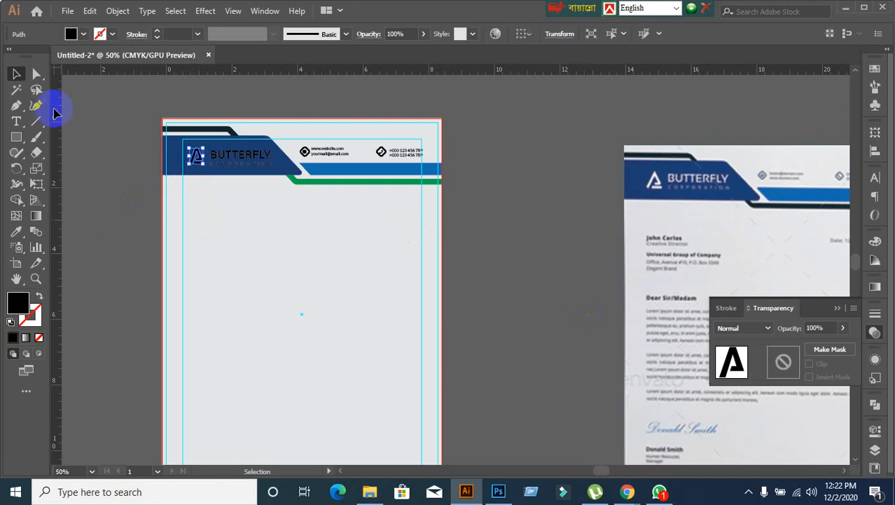
pyautogui.click(85, 41)
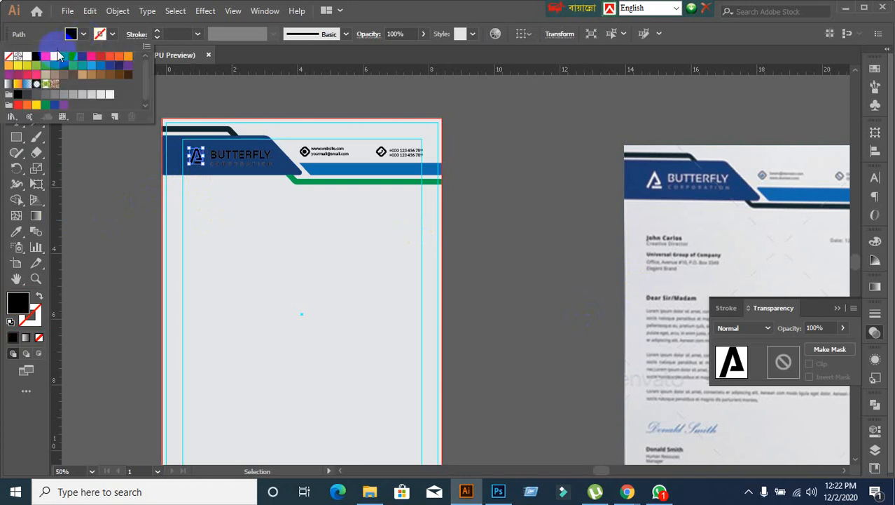
pyautogui.click(21, 57)
pyautogui.click(129, 217)
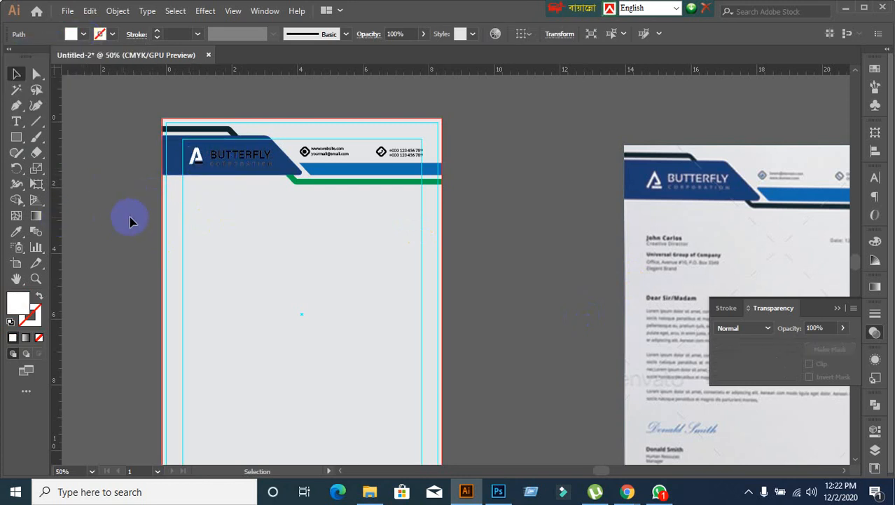
# Step: Fill the small black bar at the foot of the logo mark with white and deselect it
pyautogui.scroll(3, 155, 194)
pyautogui.moveTo(284, 112); pyautogui.dragTo(281, 124)
pyautogui.click(83, 34)
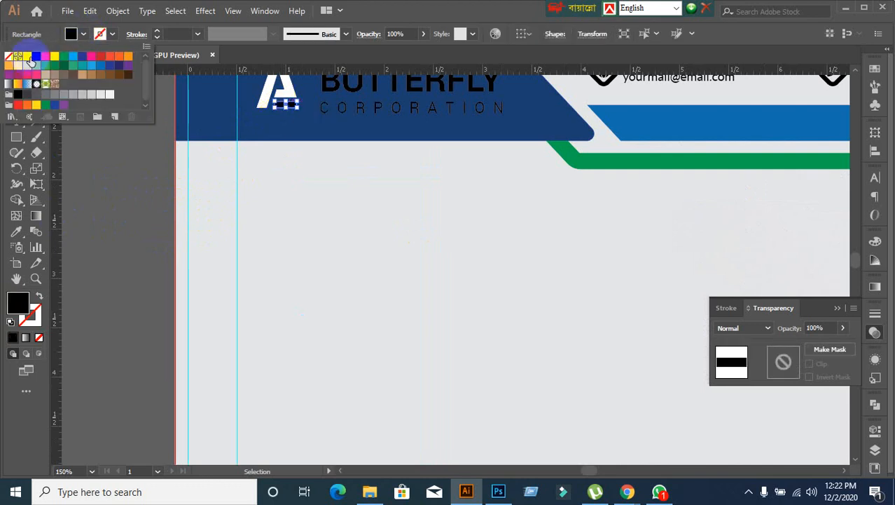
pyautogui.click(28, 59)
pyautogui.click(155, 203)
# Step: Change the BUTTERFLY text in the header banner to white
pyautogui.scroll(-3, 176, 200)
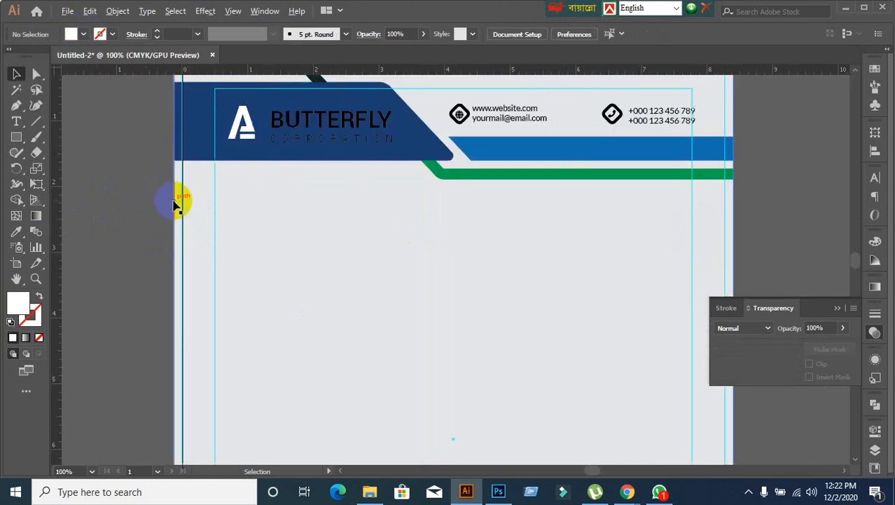
pyautogui.click(249, 165)
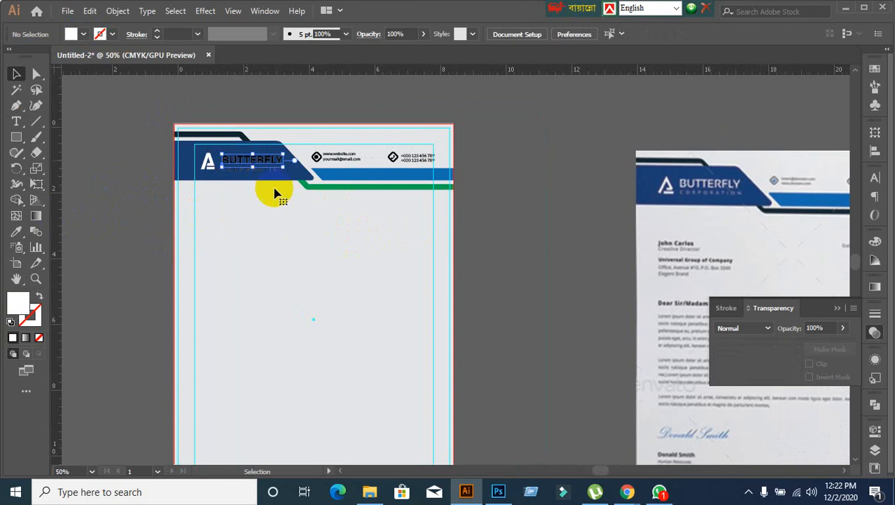
pyautogui.click(84, 34)
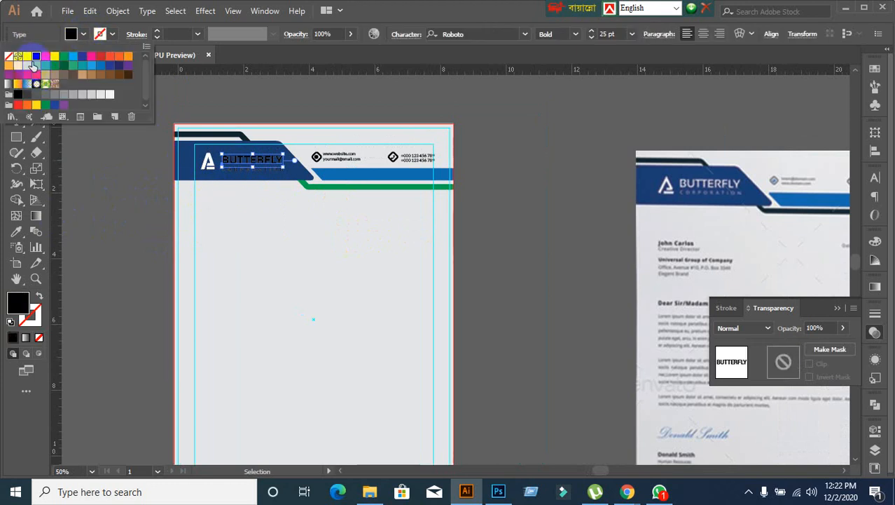
pyautogui.click(28, 56)
pyautogui.click(211, 214)
pyautogui.click(244, 199)
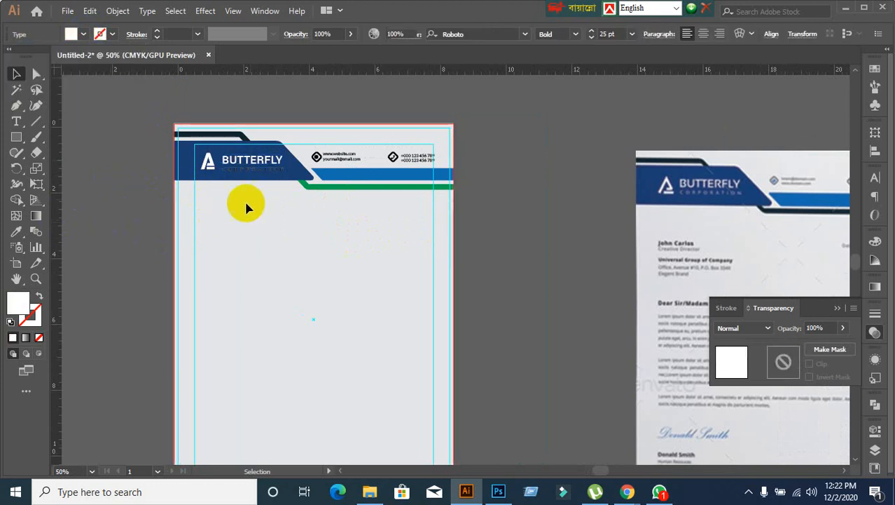
# Step: Change the CORPORATION text beneath the company name to white and deselect it
pyautogui.scroll(1, 246, 199)
pyautogui.click(236, 168)
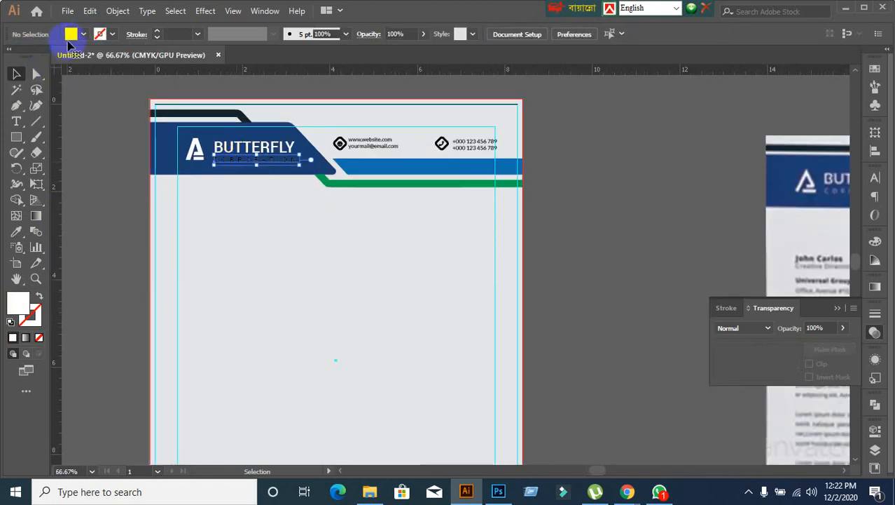
pyautogui.click(73, 34)
pyautogui.click(28, 56)
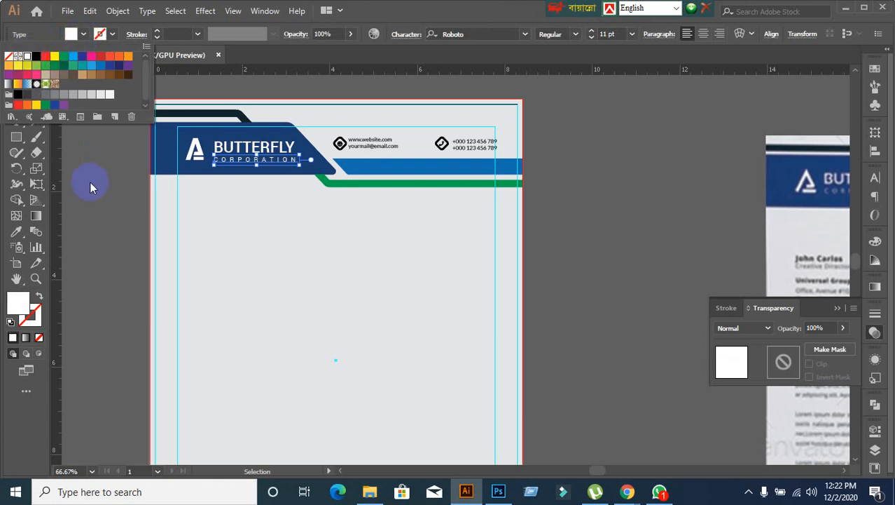
pyautogui.click(140, 238)
pyautogui.click(141, 239)
# Step: Recolour the long red footer strip with the dark blue sampled from the header banner using the Eyedropper, and deselect it
pyautogui.scroll(-1, 429, 259)
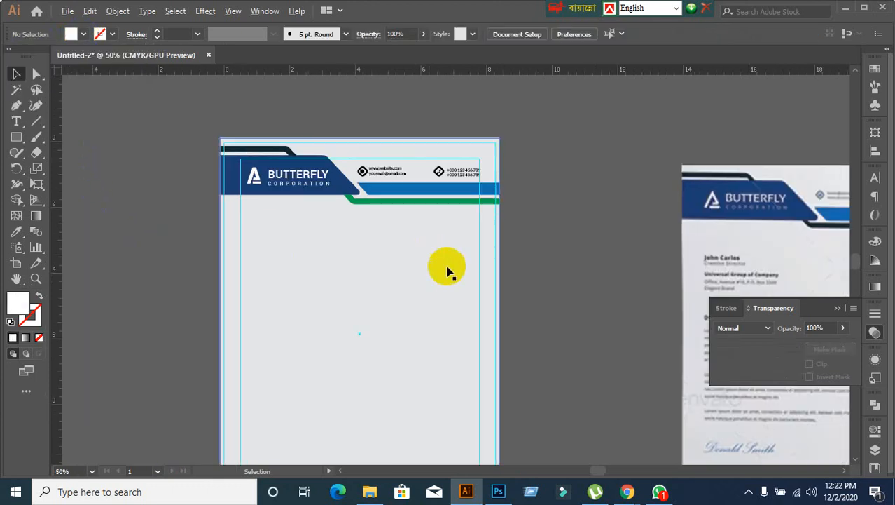
pyautogui.scroll(-1, 550, 325)
pyautogui.moveTo(584, 350); pyautogui.dragTo(521, 261)
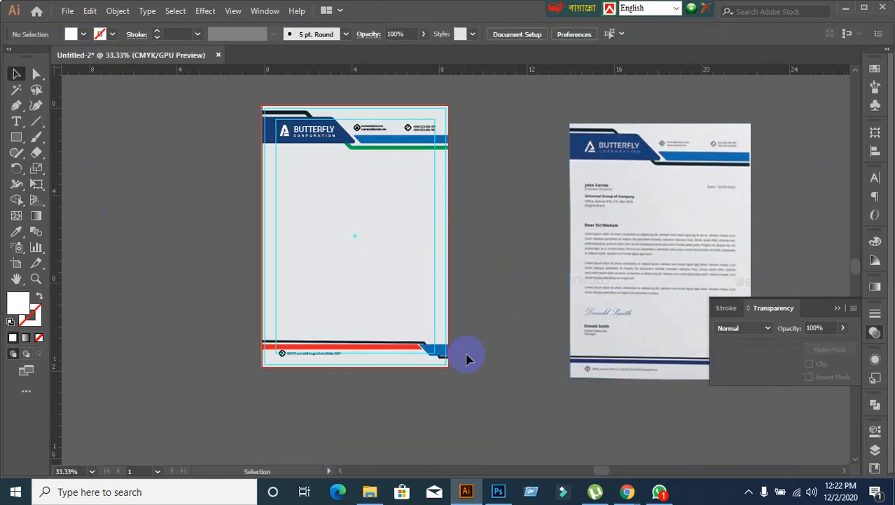
pyautogui.scroll(1, 379, 413)
pyautogui.scroll(-1, 367, 414)
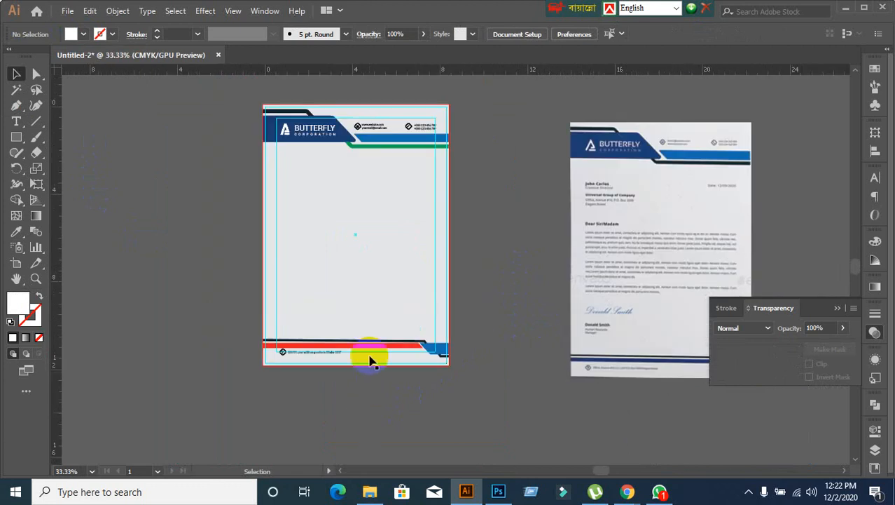
pyautogui.click(371, 348)
pyautogui.click(384, 393)
pyautogui.scroll(1, 381, 382)
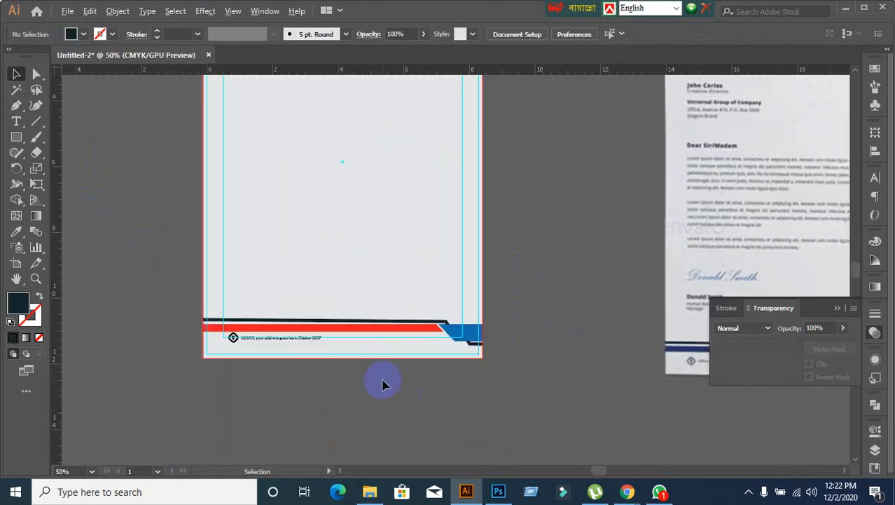
pyautogui.click(355, 331)
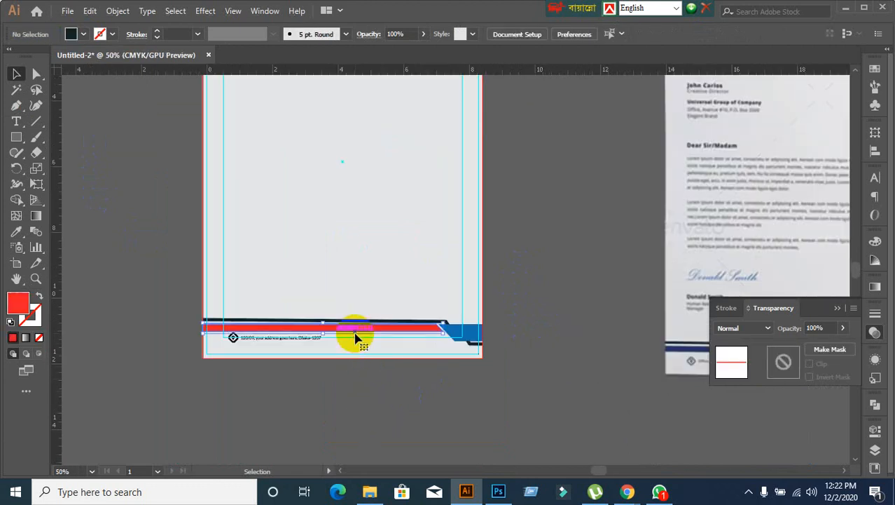
pyautogui.click(18, 234)
pyautogui.scroll(5, 186, 252)
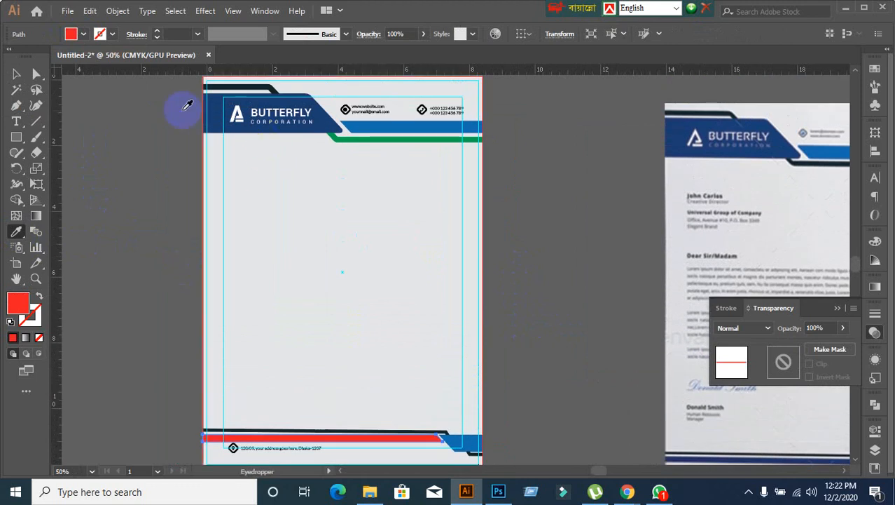
pyautogui.click(216, 102)
pyautogui.click(16, 74)
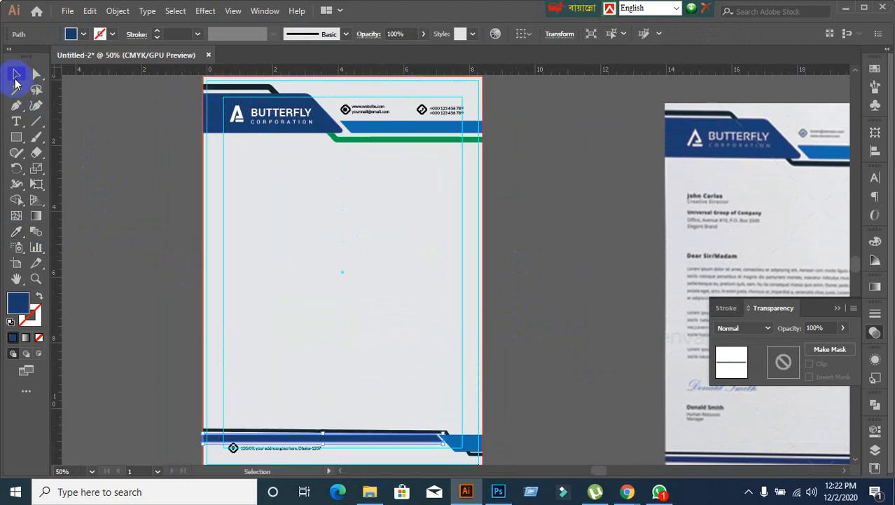
pyautogui.click(175, 300)
# Step: Recolour the green strip beneath the blue header strip with the dark colour sampled from the strip above the banner, and deselect it
pyautogui.click(410, 348)
pyautogui.scroll(-1, 410, 348)
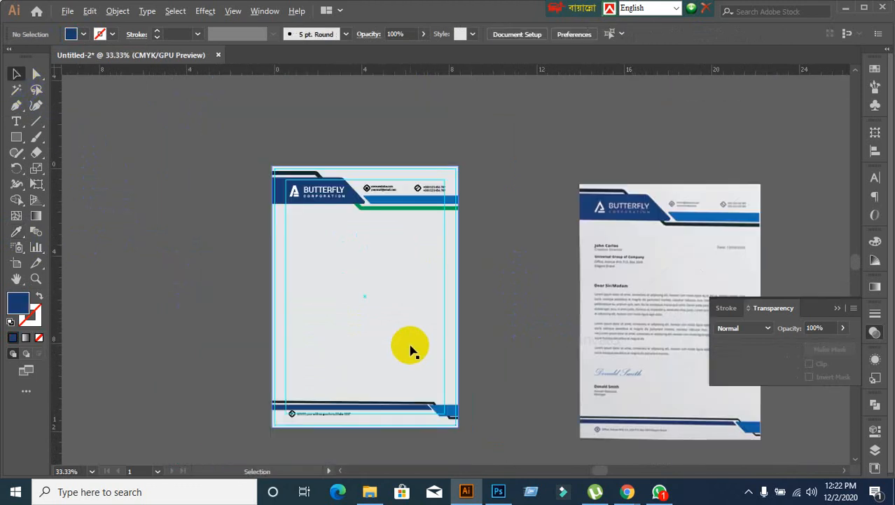
pyautogui.scroll(-1, 410, 349)
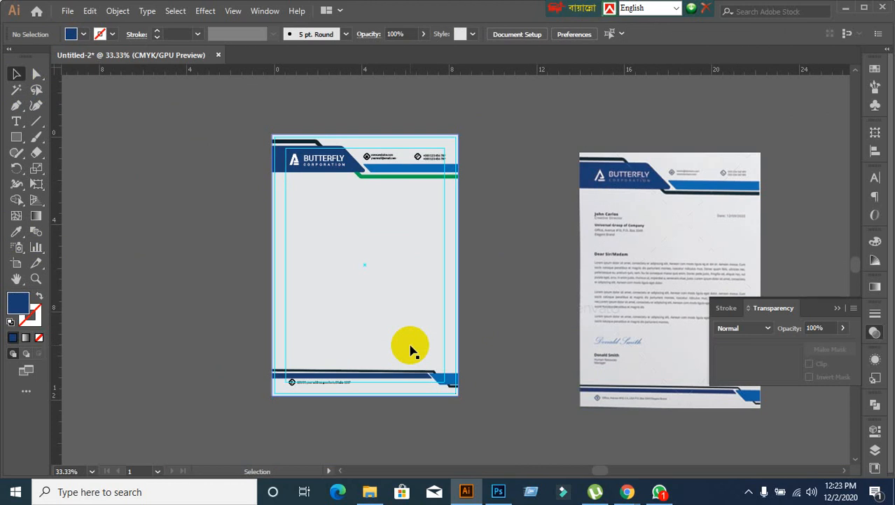
pyautogui.click(373, 179)
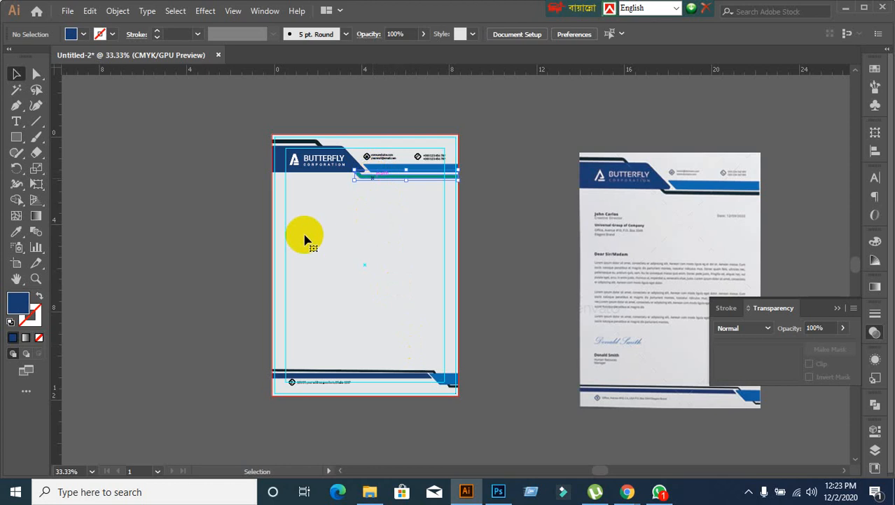
pyautogui.click(16, 233)
pyautogui.click(311, 135)
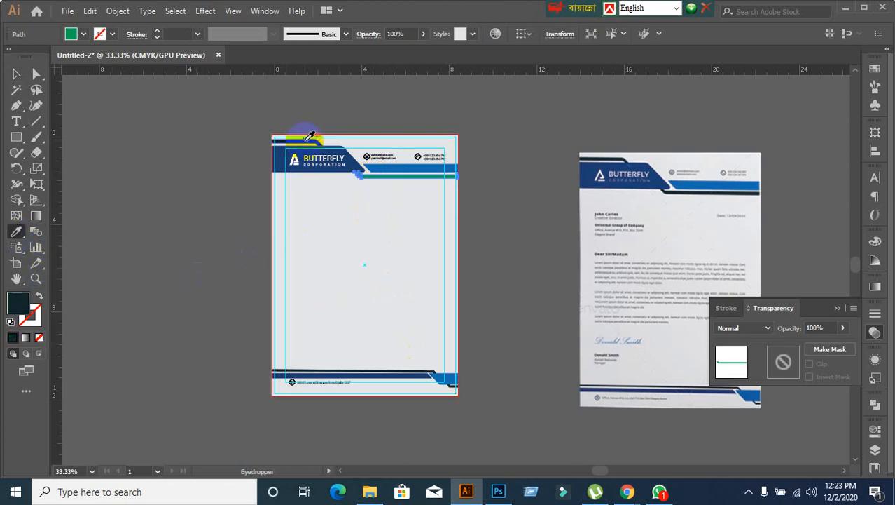
pyautogui.click(16, 74)
pyautogui.click(217, 286)
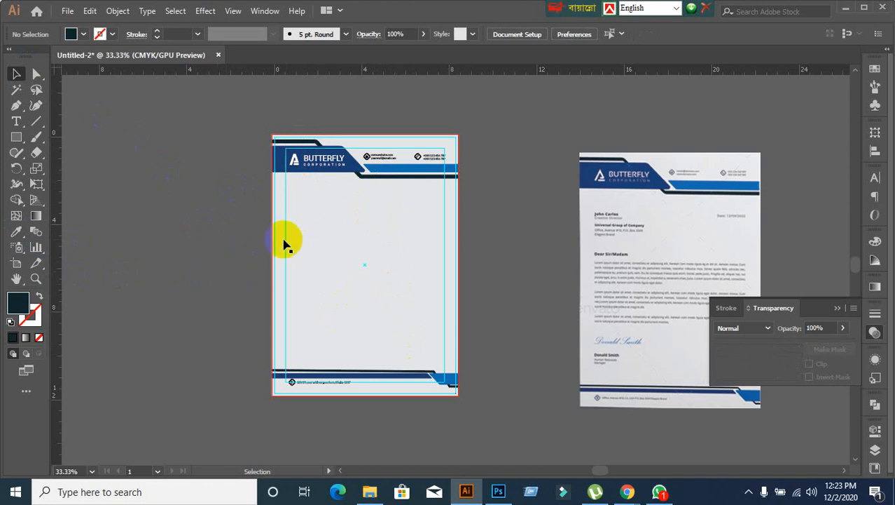
# Step: Set the fill of the dark strip above the header banner to the neutral dark grey 333333
pyautogui.scroll(1, 324, 154)
pyautogui.scroll(3, 170, 160)
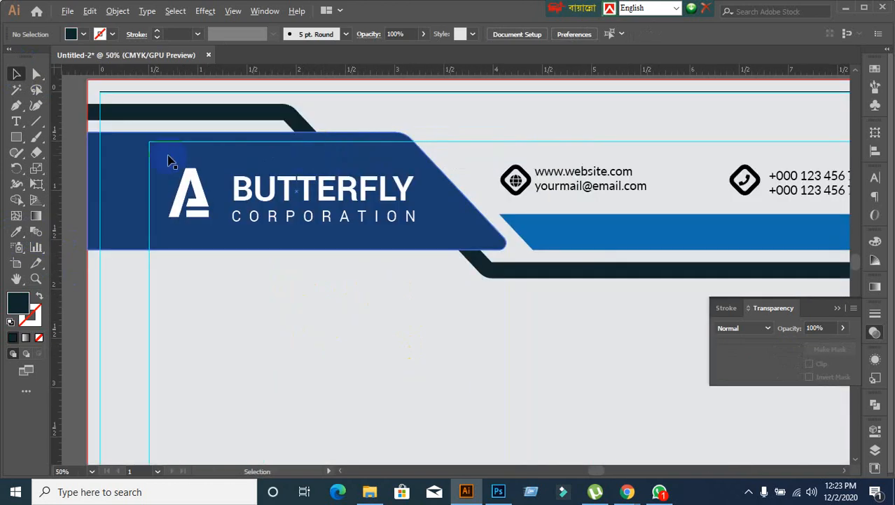
pyautogui.scroll(-1, 206, 224)
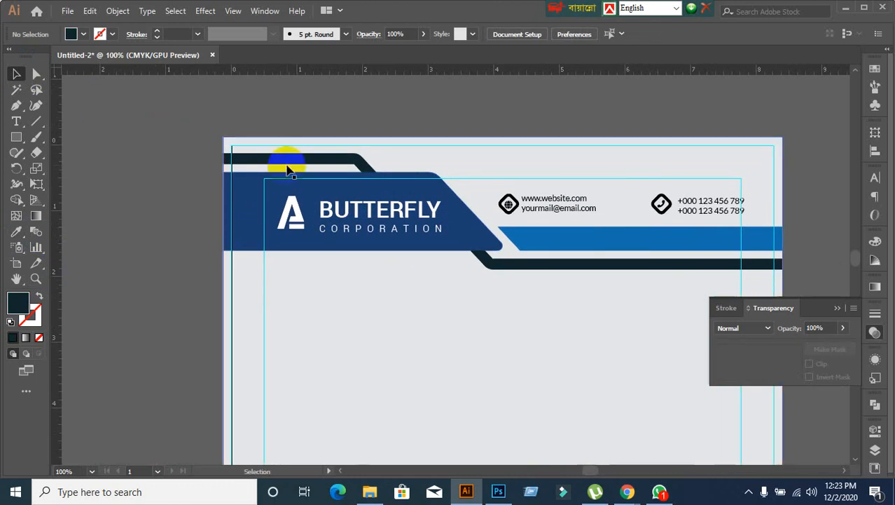
pyautogui.click(290, 157)
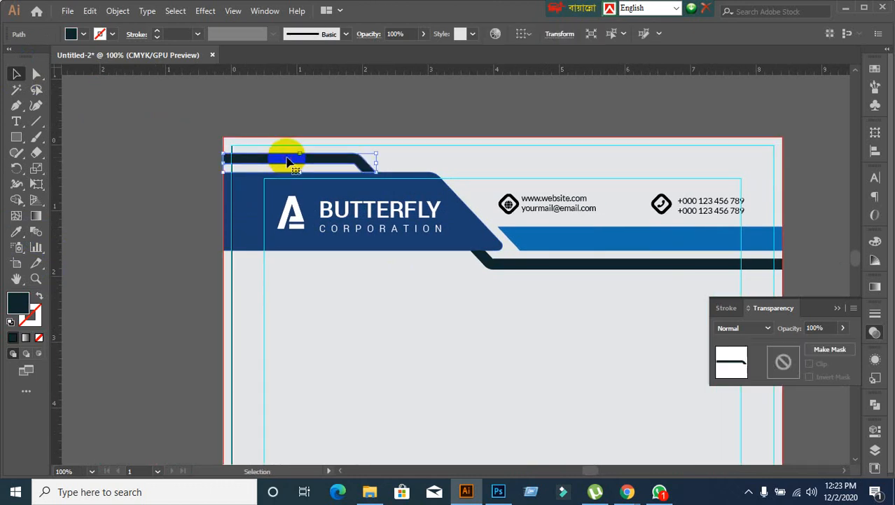
pyautogui.doubleClick(27, 304)
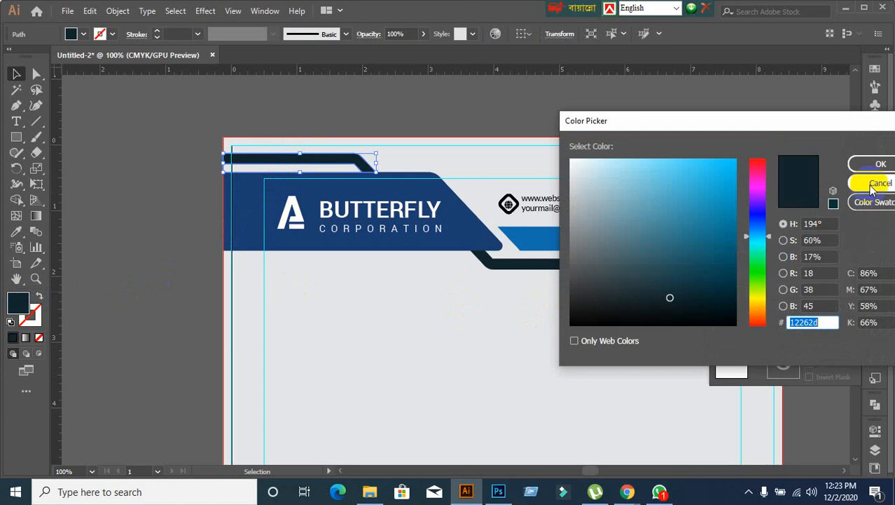
pyautogui.moveTo(609, 304)
pyautogui.mouseDown()
pyautogui.moveTo(561, 287)
pyautogui.moveTo(565, 300)
pyautogui.moveTo(566, 292)
pyautogui.mouseUp()
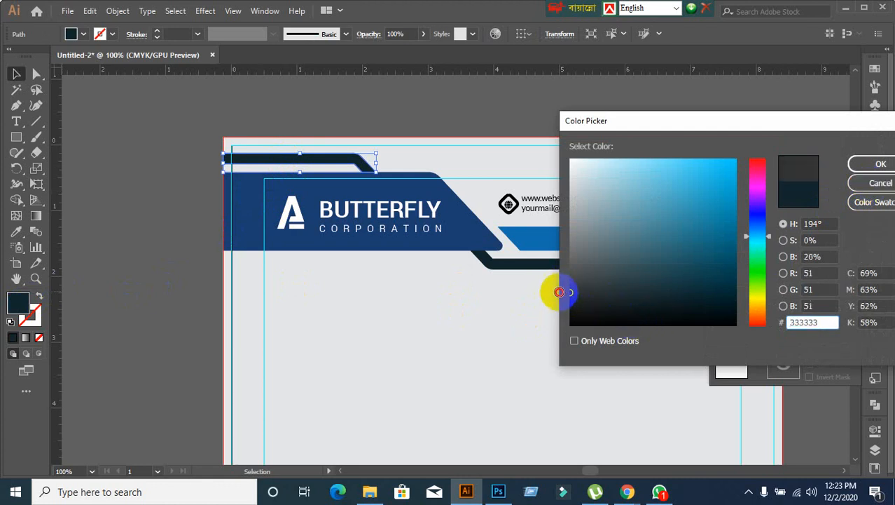
pyautogui.click(873, 163)
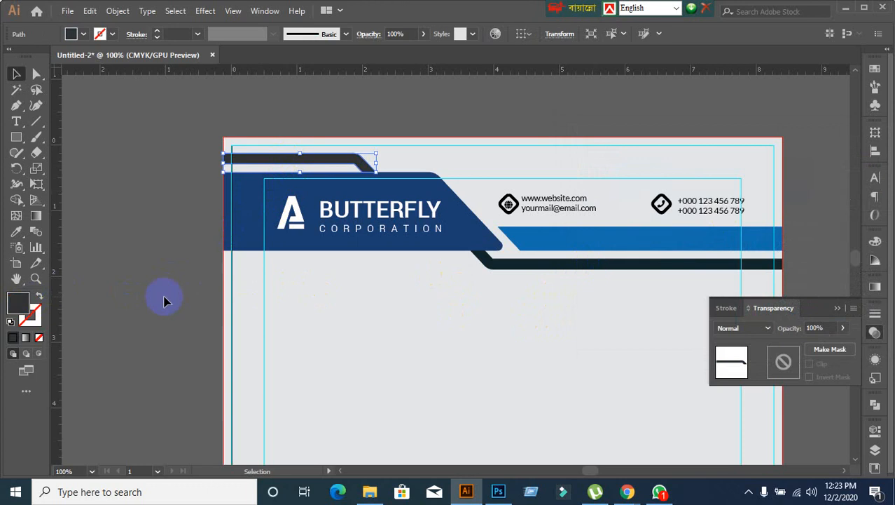
pyautogui.click(164, 298)
pyautogui.click(281, 160)
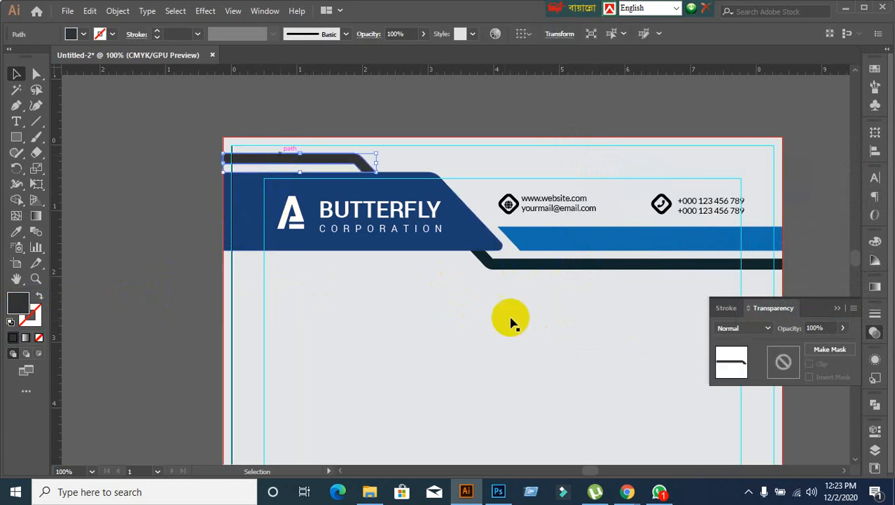
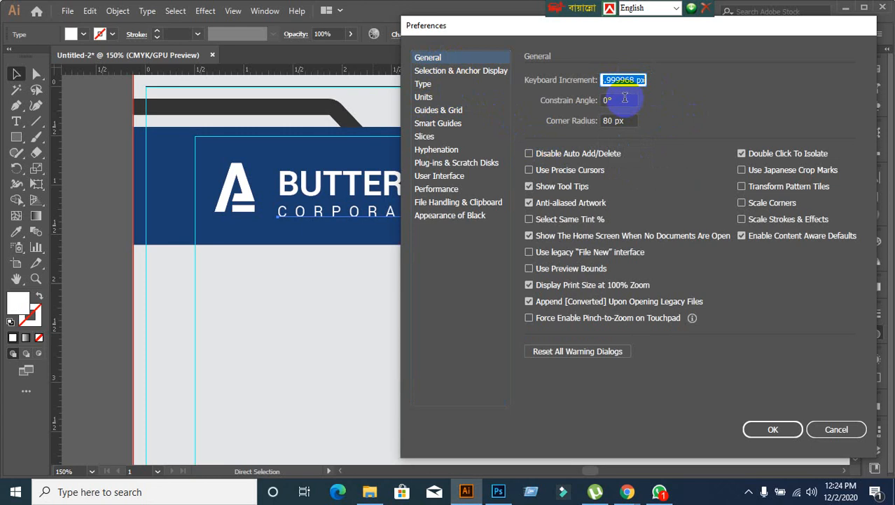
# Step: Confirm the preferences and nudge the CORPORATION text up slightly, closer beneath BUTTERFLY, and deselect it
pyautogui.press('Return')
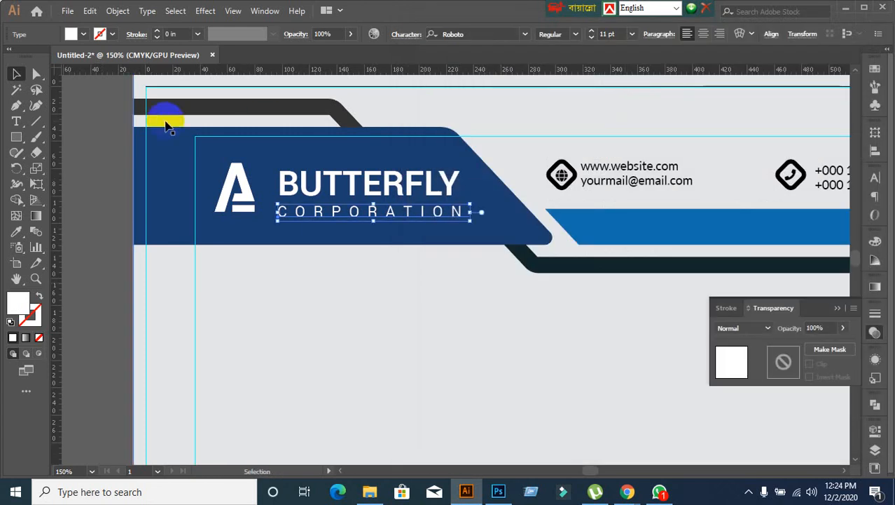
pyautogui.press('Up')
pyautogui.press('Up')
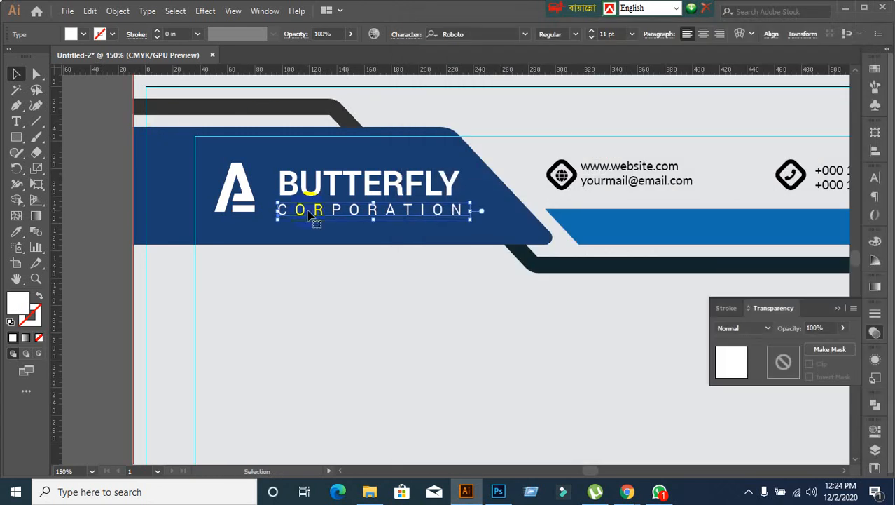
pyautogui.click(317, 323)
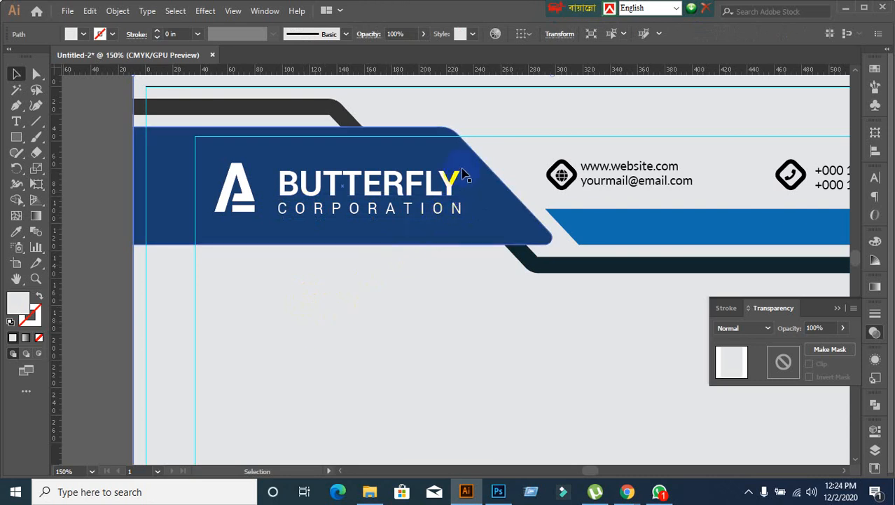
pyautogui.click(430, 218)
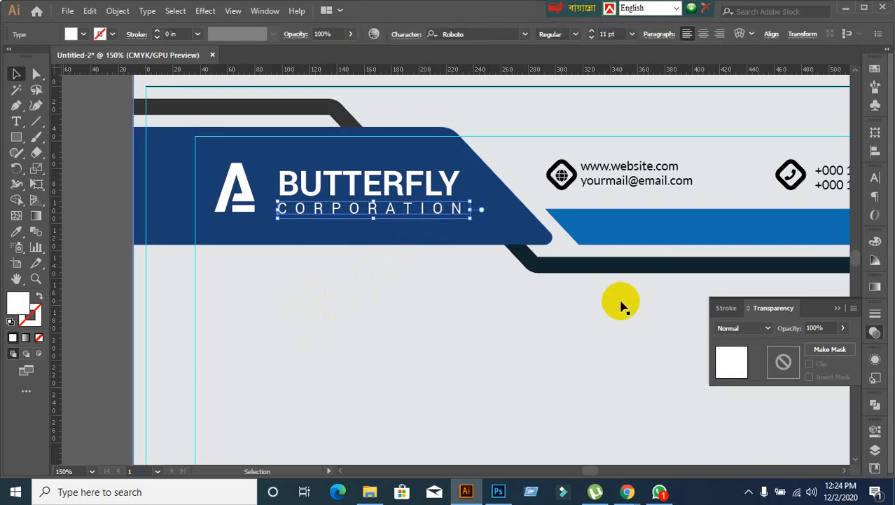
pyautogui.click(287, 363)
# Step: Lock the dark blue header banner and the light grey page background in place
pyautogui.moveTo(279, 170); pyautogui.dragTo(304, 217)
pyautogui.hotkey('ctrl', 'z')
pyautogui.click(85, 299)
pyautogui.click(154, 218)
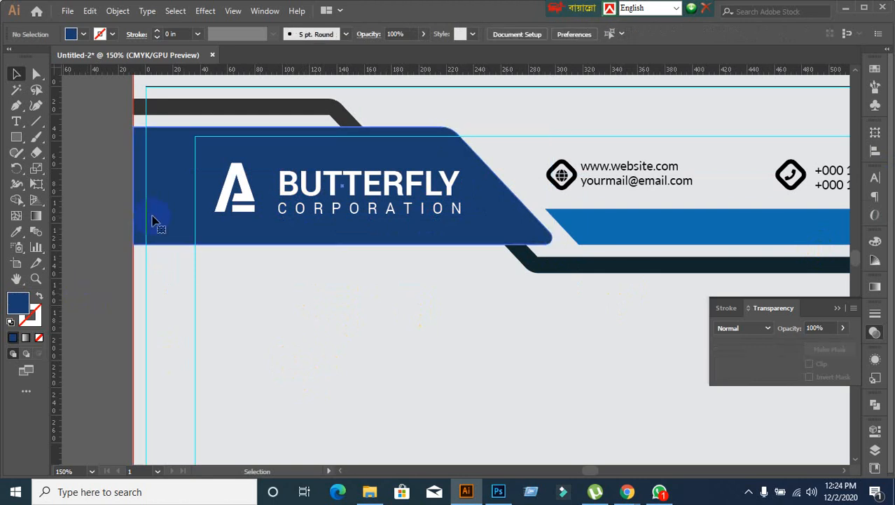
pyautogui.click(163, 300)
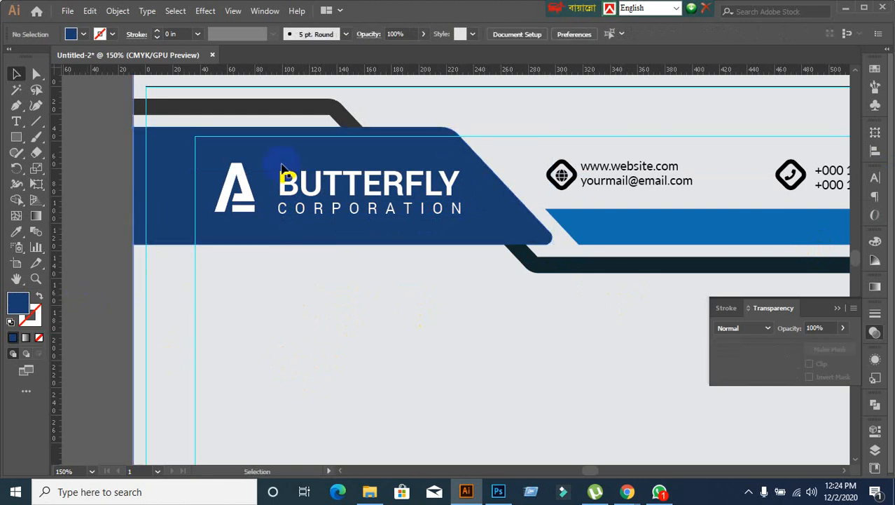
pyautogui.moveTo(286, 174); pyautogui.dragTo(325, 204)
pyautogui.hotkey('ctrl', 'z')
pyautogui.click(88, 305)
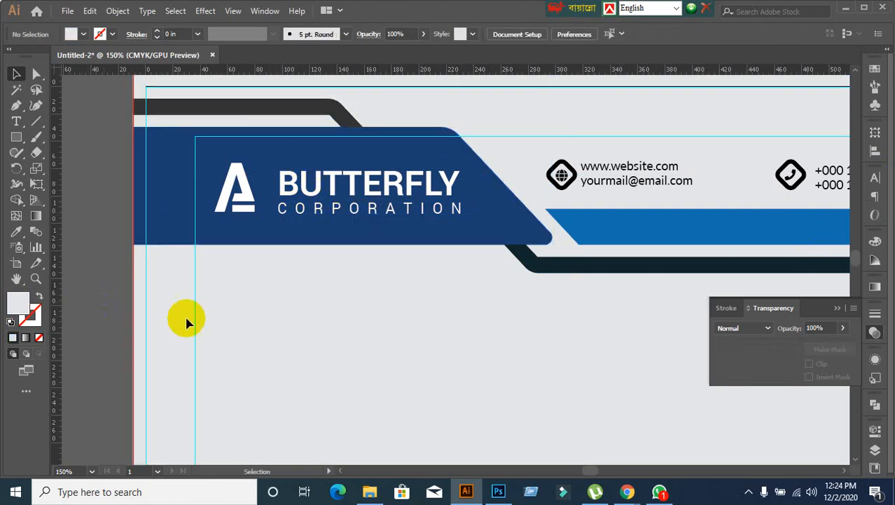
pyautogui.click(187, 321)
pyautogui.hotkey('ctrl', 'shift', 'a')
# Step: Group the BUTTERFLY and CORPORATION text lines in the header banner
pyautogui.moveTo(296, 361); pyautogui.dragTo(170, 346)
pyautogui.keyDown('alt'); pyautogui.scroll(-2, 312, 353); pyautogui.keyUp('alt')
pyautogui.keyDown('alt'); pyautogui.scroll(2, 401, 369); pyautogui.keyUp('alt')
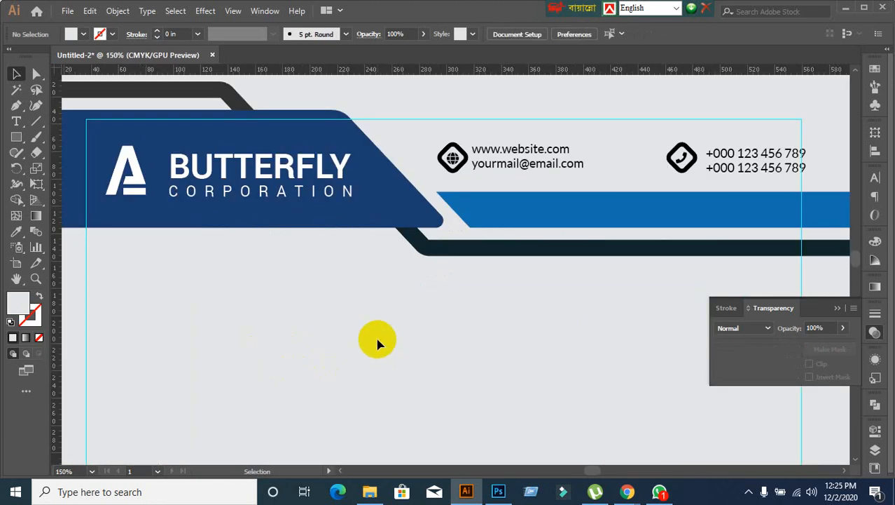
pyautogui.keyDown('alt'); pyautogui.scroll(-1, 224, 303); pyautogui.keyUp('alt')
pyautogui.keyDown('alt'); pyautogui.scroll(1, 375, 269); pyautogui.keyUp('alt')
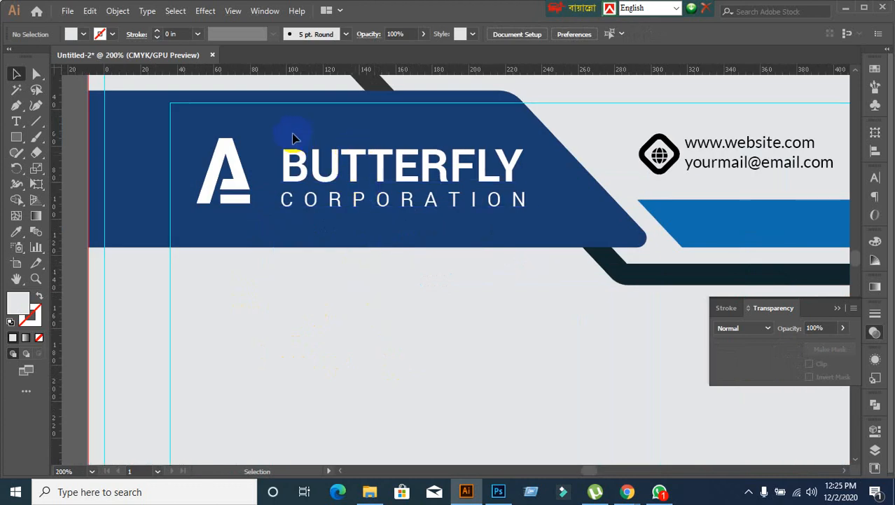
pyautogui.click(338, 195)
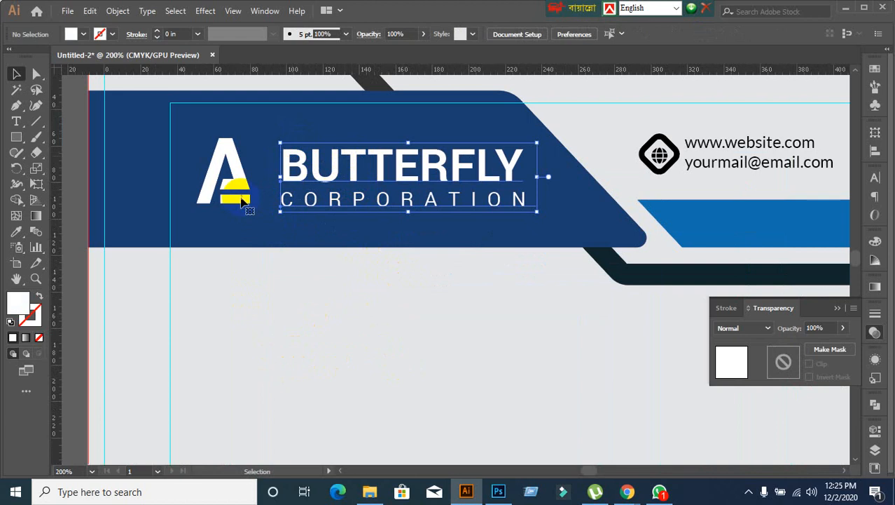
# Step: Align the A logo and the company name group to each other's vertical centres, and deselect them
pyautogui.click(214, 145)
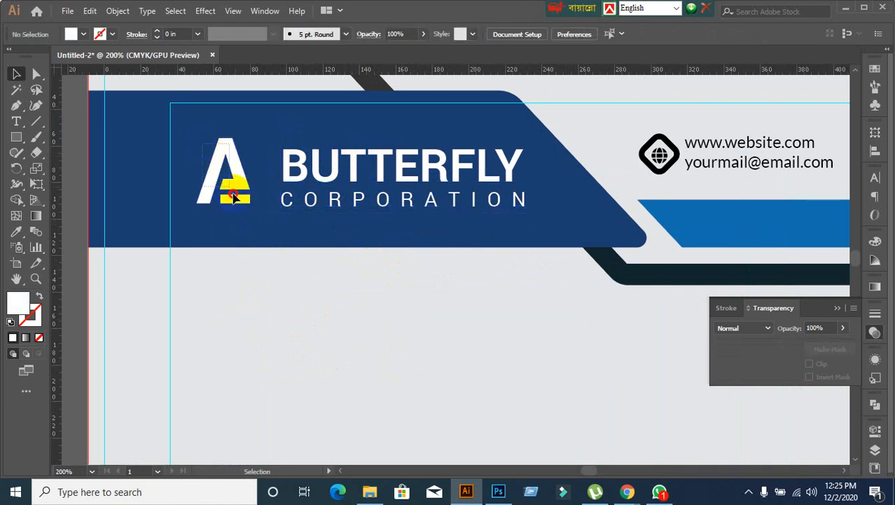
pyautogui.click(236, 276)
pyautogui.click(230, 159)
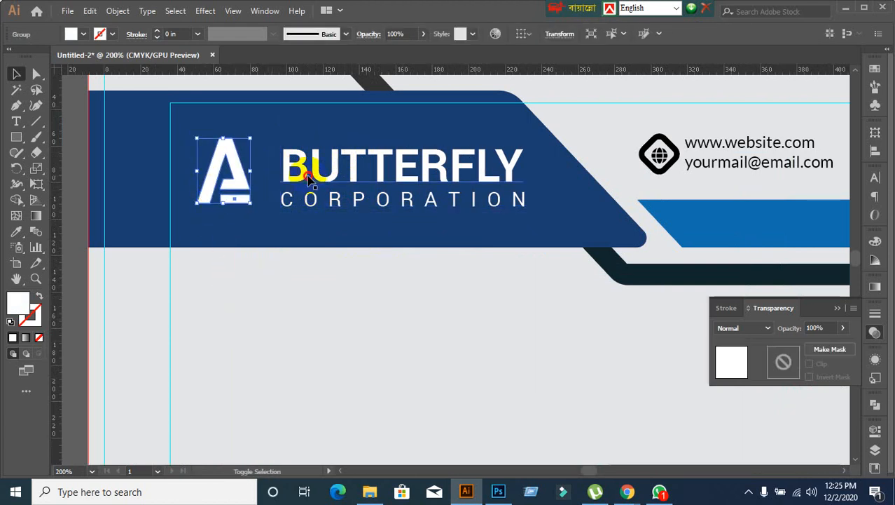
pyautogui.keyDown('shift'); pyautogui.click(310, 180); pyautogui.keyUp('shift')
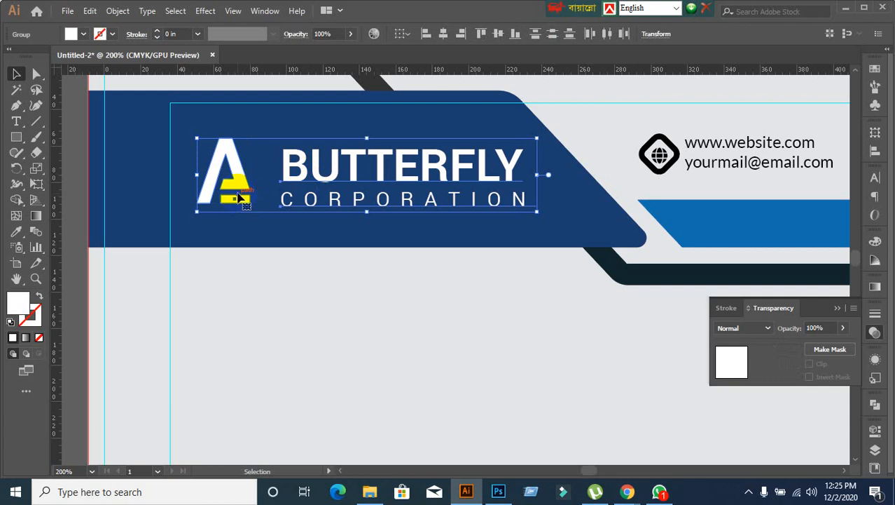
pyautogui.click(875, 152)
pyautogui.click(823, 163)
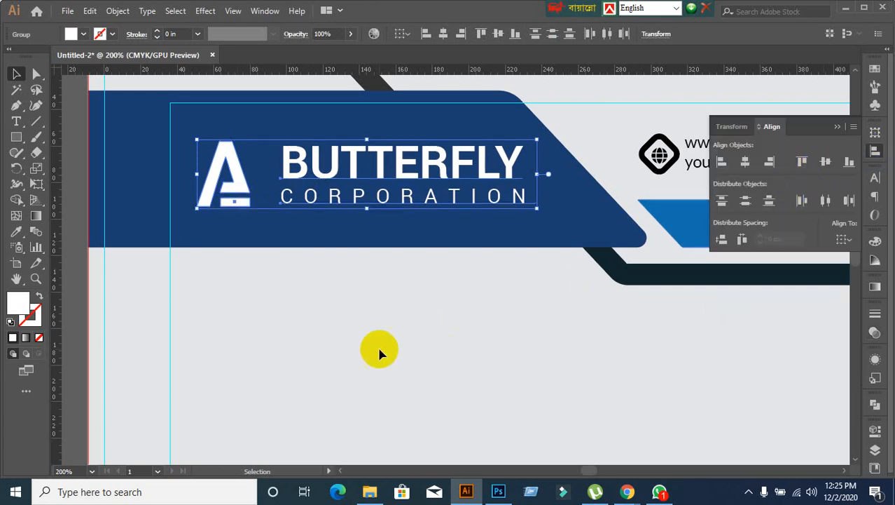
pyautogui.click(367, 351)
# Step: Nudge the company name group about 5 px left toward the A logo, and deselect it
pyautogui.click(335, 177)
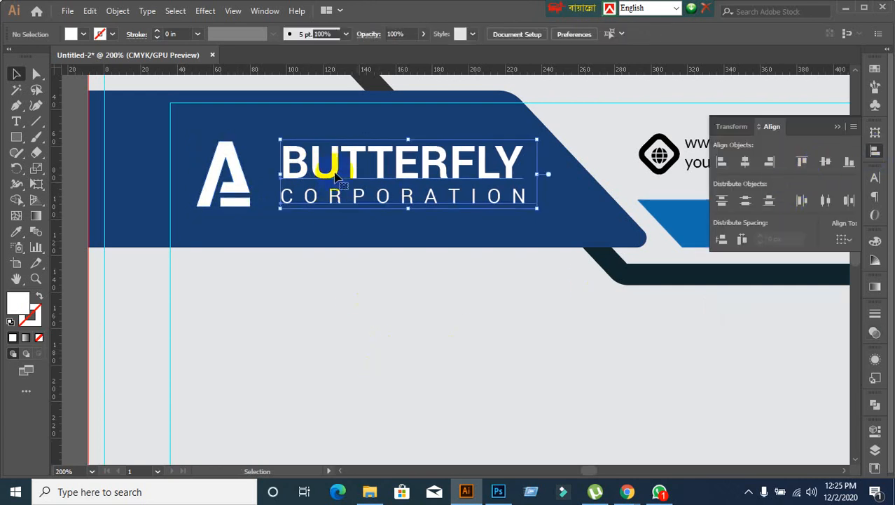
pyautogui.press('Left')
pyautogui.press('Left')
pyautogui.press('Left')
pyautogui.press('Left')
pyautogui.press('Left')
pyautogui.press('Left')
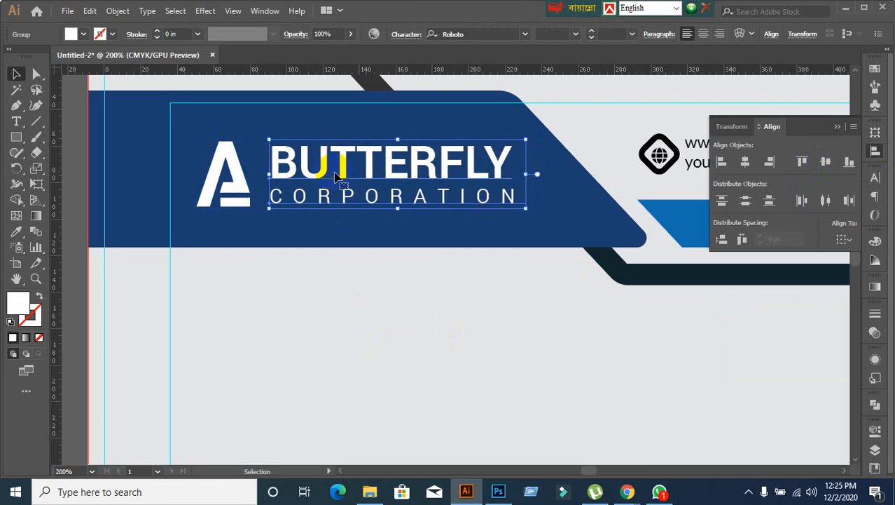
pyautogui.press('Right')
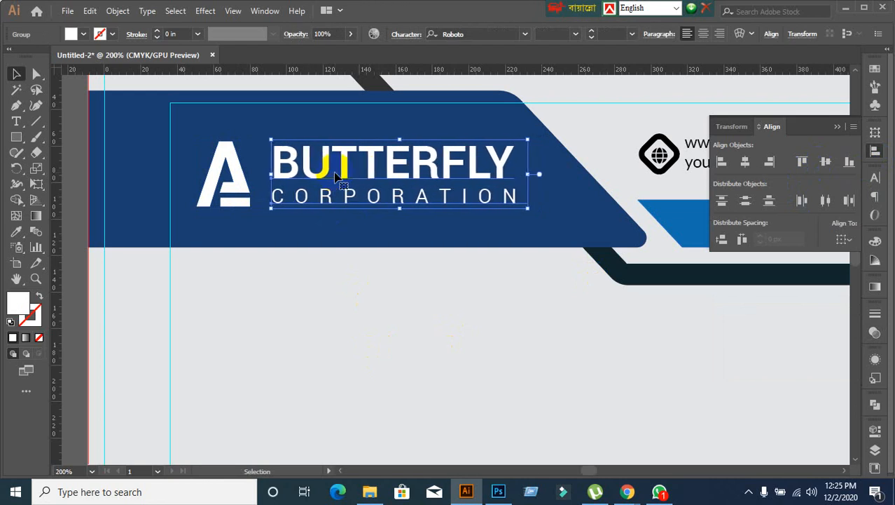
pyautogui.click(286, 295)
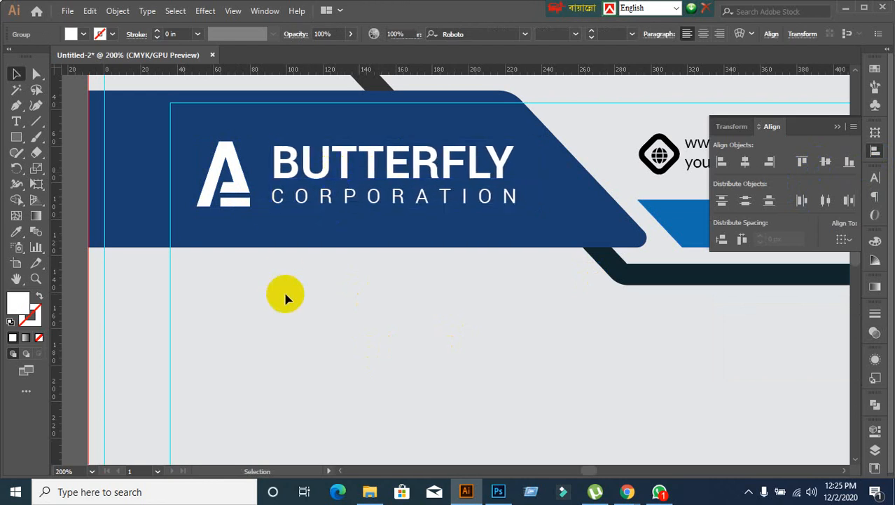
# Step: Group the A logo with the company name text and check that they select as one object
pyautogui.click(313, 211)
pyautogui.hotkey('ctrl', 'h')
pyautogui.hotkey('ctrl', 'h')
pyautogui.hotkey('ctrl', 'h')
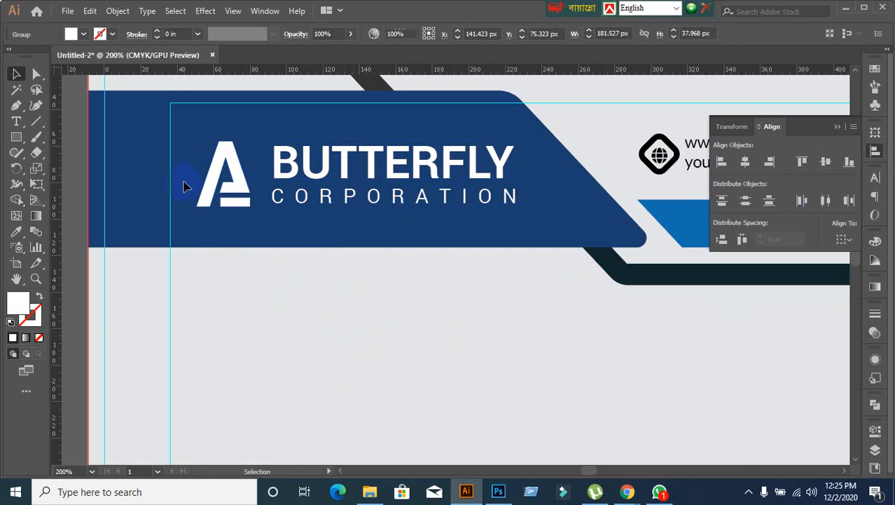
pyautogui.click(211, 184)
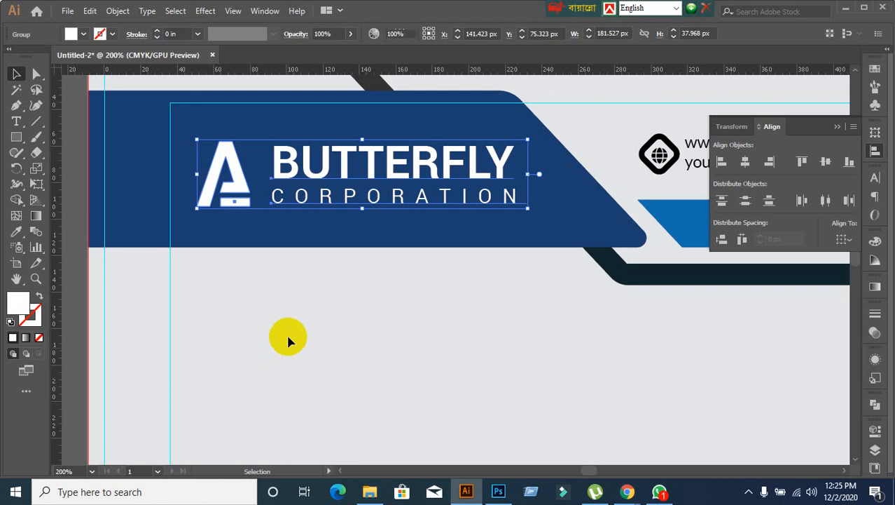
pyautogui.click(289, 335)
pyautogui.click(218, 183)
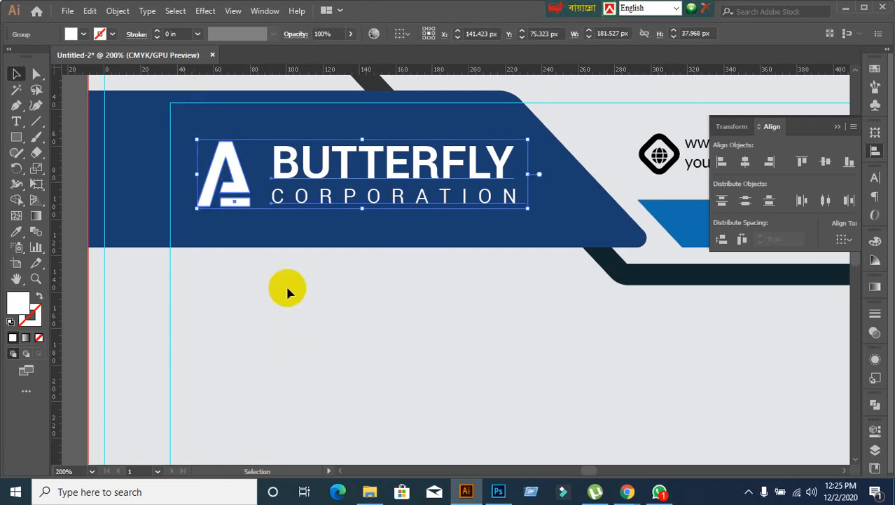
# Step: Unlock the header banner and page background, and centre the logo group vertically on the banner
pyautogui.click(304, 307)
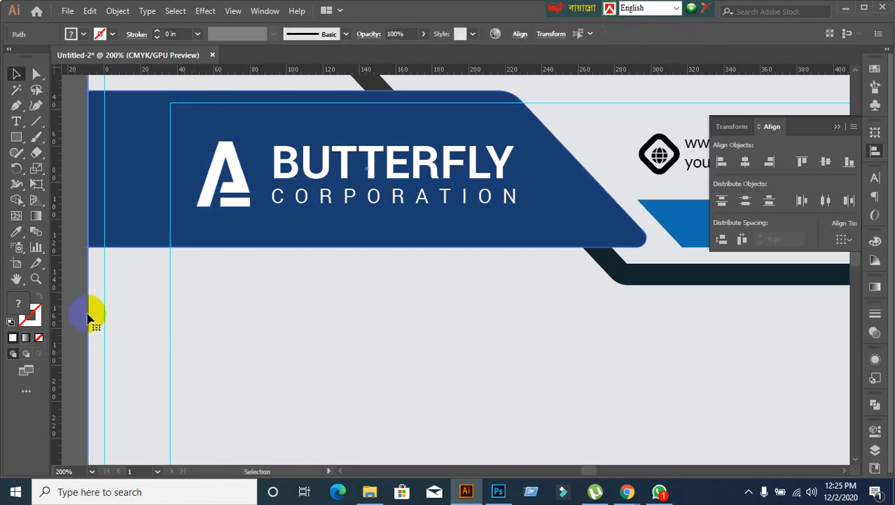
pyautogui.click(65, 300)
pyautogui.click(223, 207)
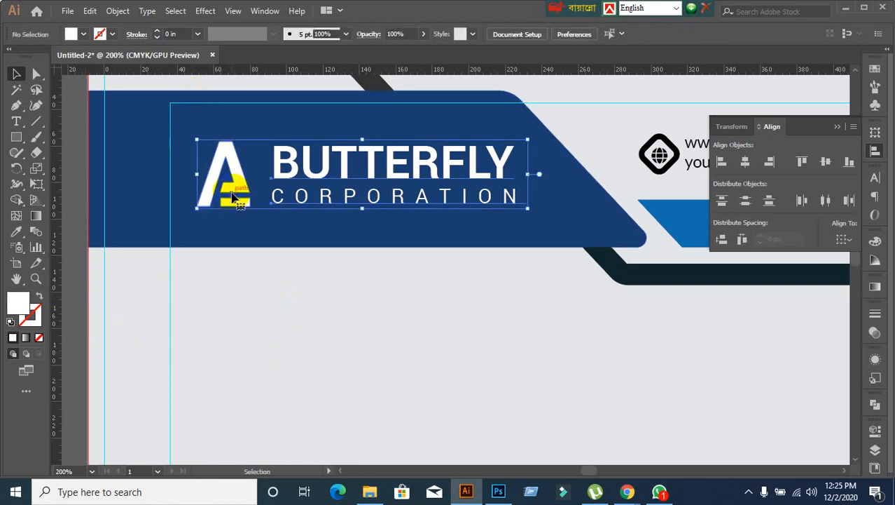
pyautogui.keyDown('shift'); pyautogui.click(214, 126); pyautogui.keyUp('shift')
pyautogui.click(214, 126)
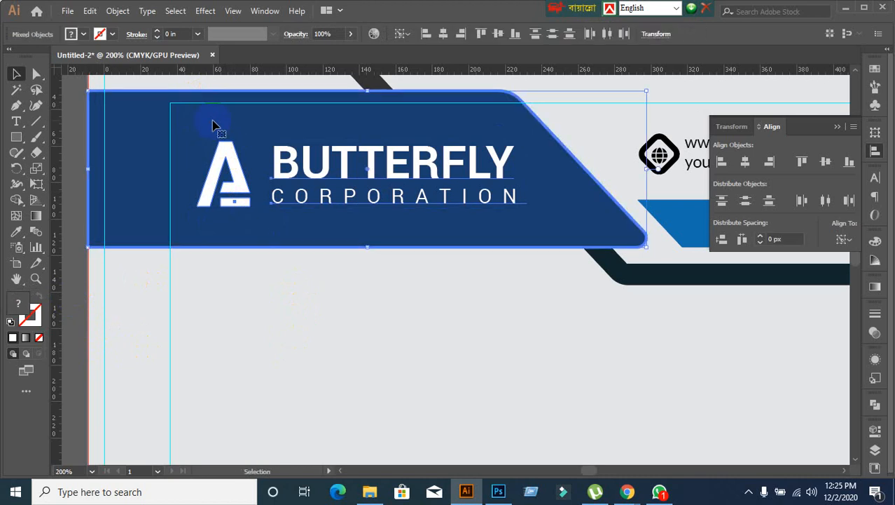
pyautogui.click(825, 162)
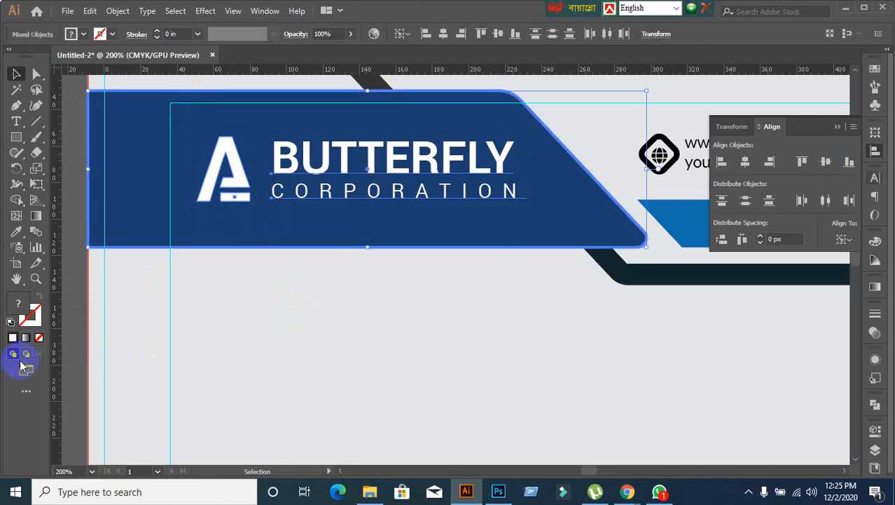
pyautogui.click(379, 370)
# Step: Examine the letterhead's header and overall layout, and compare them with the reference image
pyautogui.scroll(-1, 380, 370)
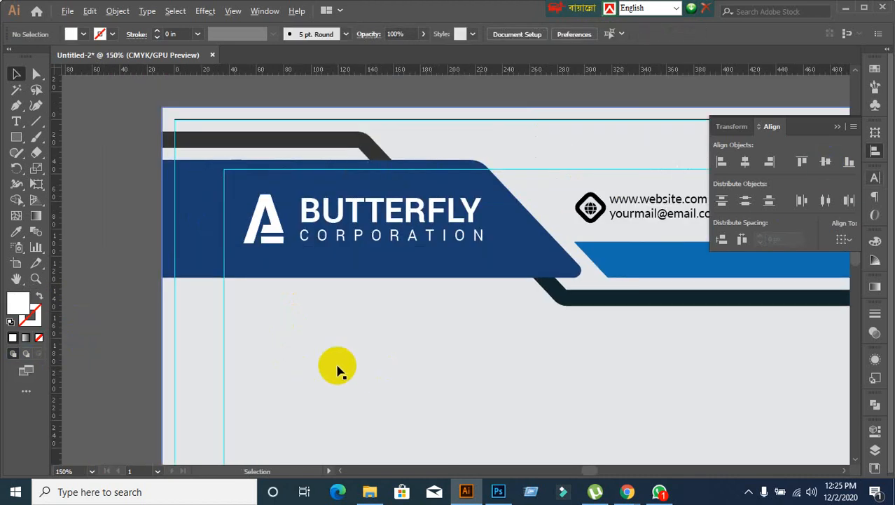
pyautogui.scroll(-1, 337, 370)
pyautogui.moveTo(385, 370); pyautogui.dragTo(369, 284)
pyautogui.scroll(-1, 339, 230)
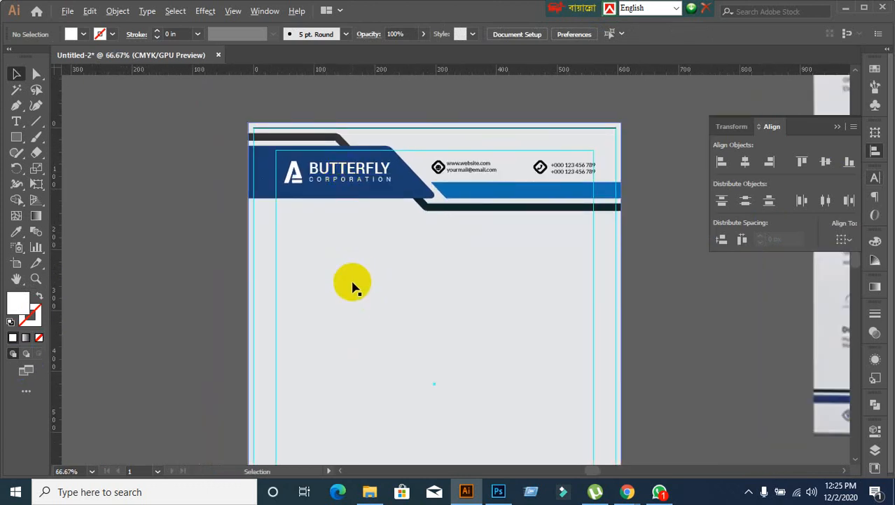
pyautogui.scroll(1, 354, 286)
pyautogui.scroll(-1, 301, 206)
pyautogui.scroll(-1, 373, 365)
pyautogui.moveTo(373, 365); pyautogui.dragTo(360, 313)
pyautogui.scroll(1, 302, 259)
pyautogui.scroll(2, 280, 193)
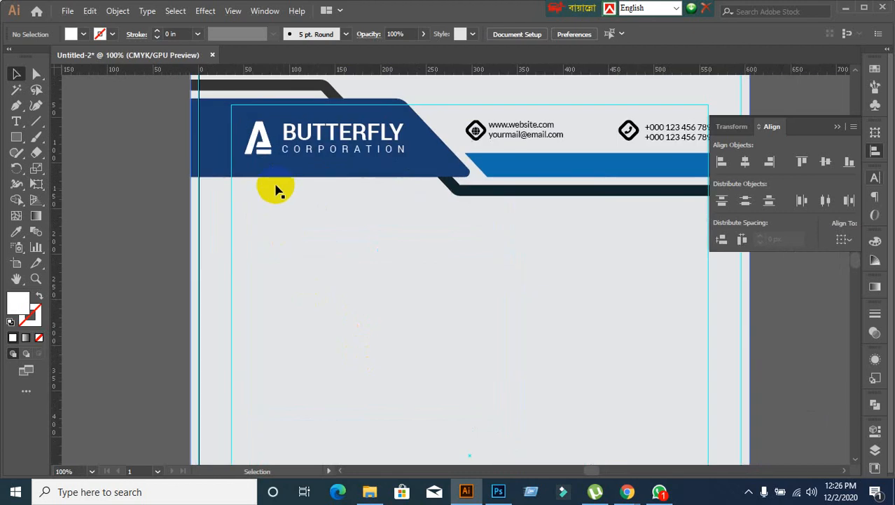
pyautogui.moveTo(259, 183); pyautogui.dragTo(208, 196)
pyautogui.click(235, 253)
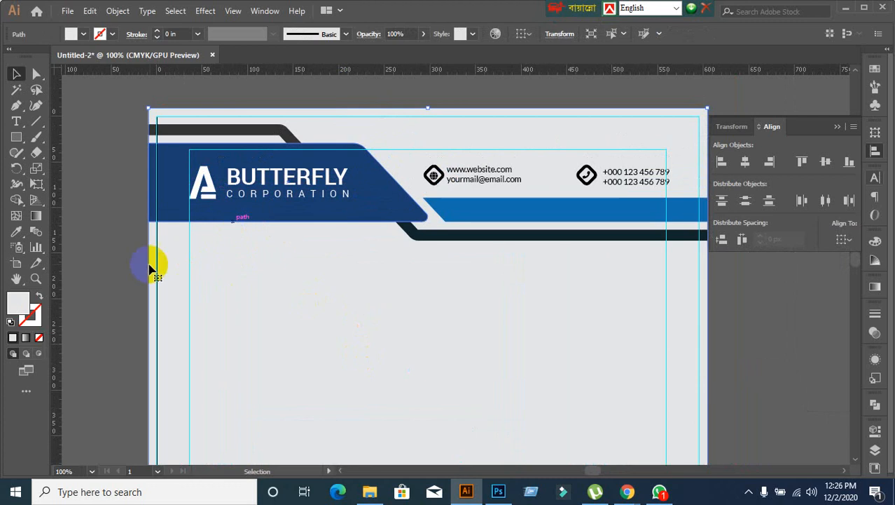
pyautogui.click(127, 262)
pyautogui.scroll(-3, 150, 260)
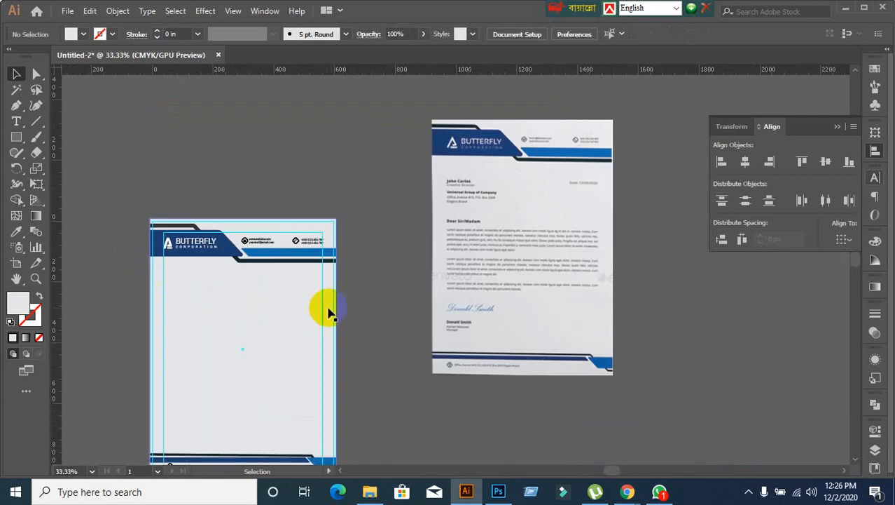
pyautogui.scroll(1, 129, 282)
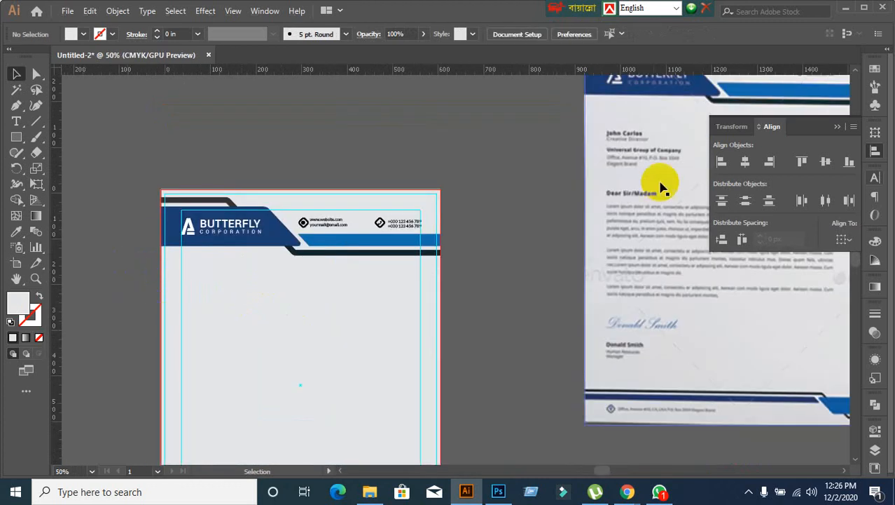
pyautogui.scroll(2, 121, 327)
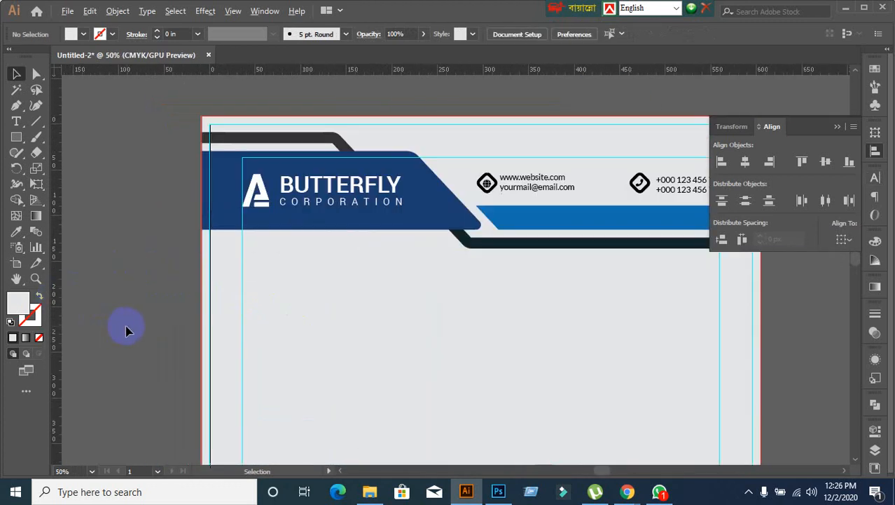
# Step: Recheck the logo group's alignment against the header banner, deselect both, and inspect the page down to the footer
pyautogui.click(283, 199)
pyautogui.keyDown('shift'); pyautogui.click(289, 228); pyautogui.keyUp('shift')
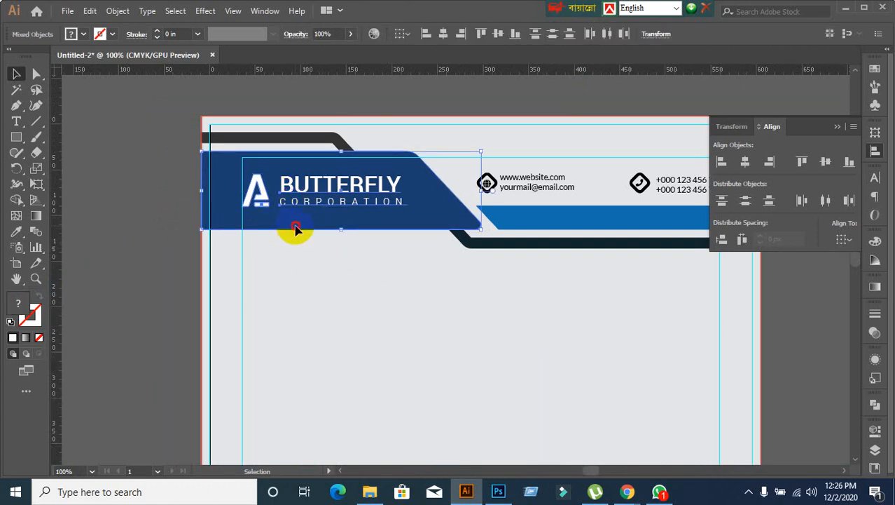
pyautogui.click(274, 324)
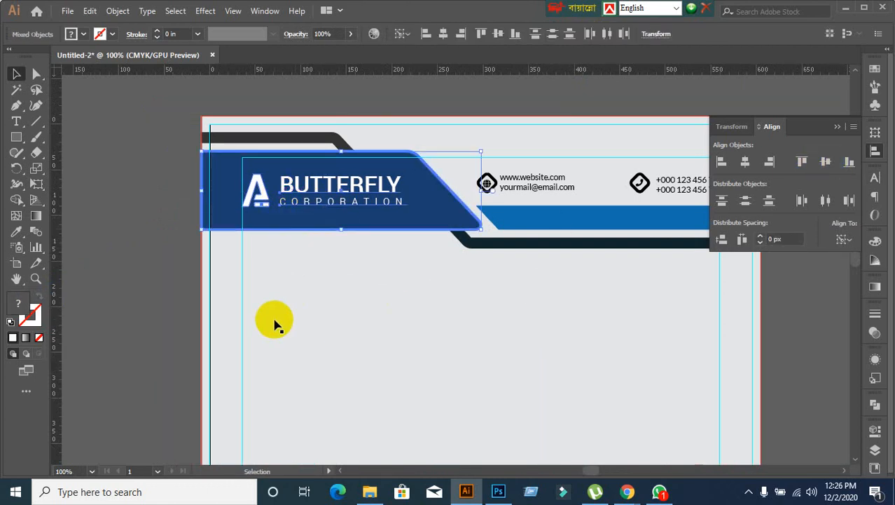
pyautogui.scroll(-3, 156, 316)
pyautogui.moveTo(398, 282); pyautogui.dragTo(375, 198)
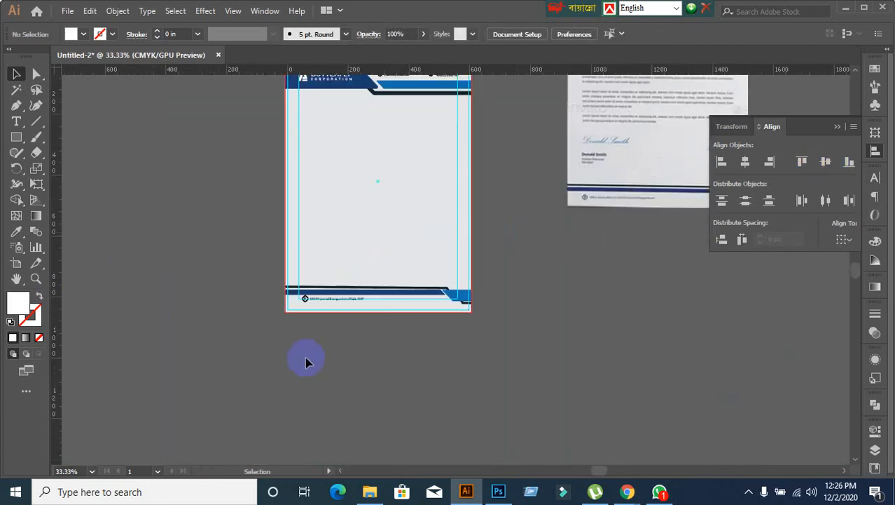
# Step: Examine how the logo group, the footer address text and the parts of its location icon are selected as separate objects
pyautogui.scroll(2, 304, 354)
pyautogui.scroll(-2, 304, 350)
pyautogui.moveTo(332, 290); pyautogui.dragTo(343, 274)
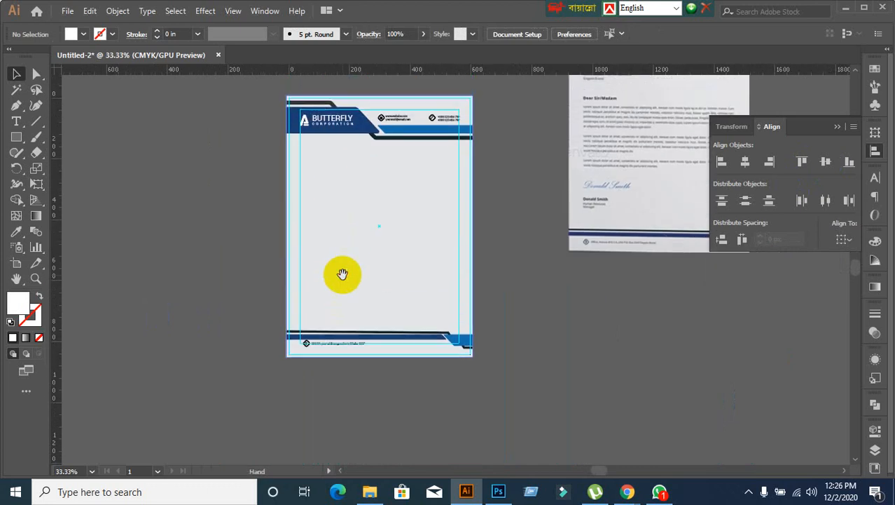
pyautogui.click(317, 122)
pyautogui.click(319, 344)
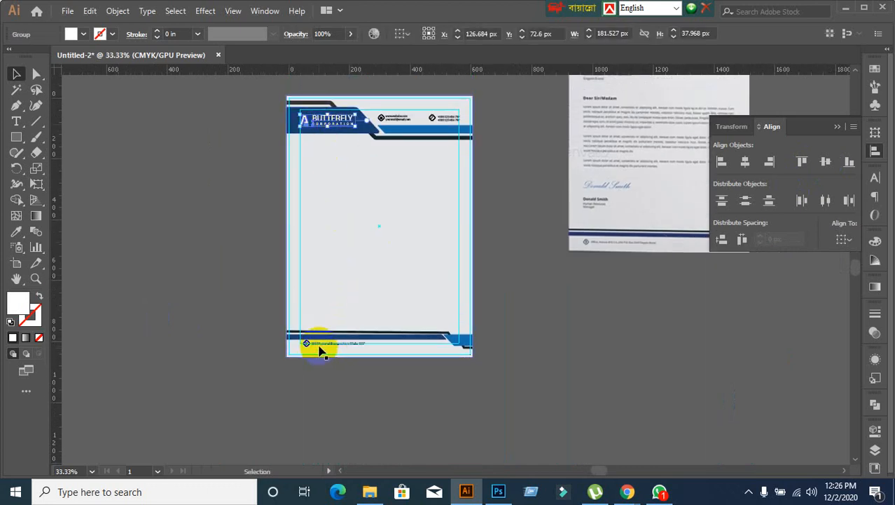
pyautogui.scroll(2, 335, 372)
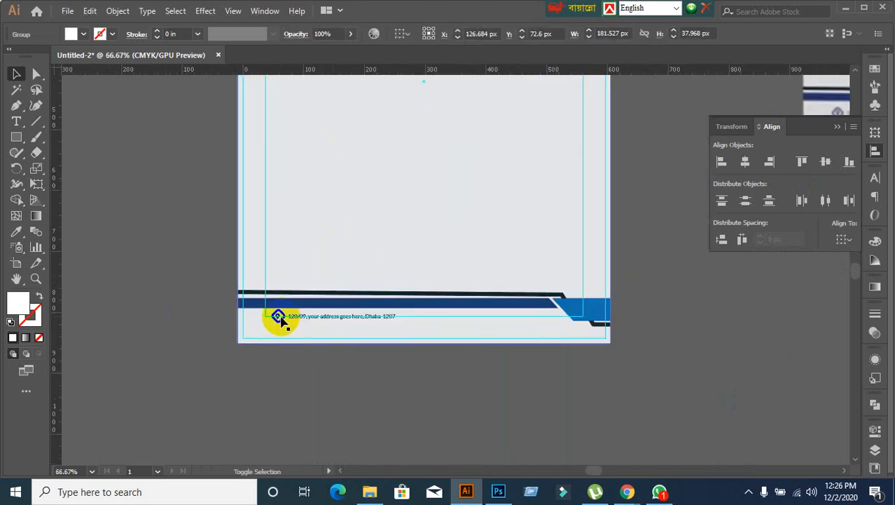
pyautogui.click(305, 350)
pyautogui.scroll(3, 316, 360)
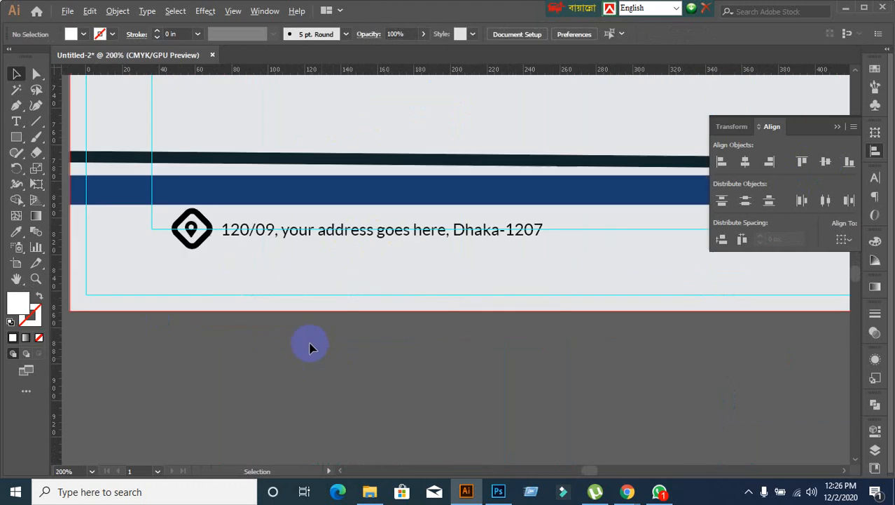
pyautogui.click(259, 236)
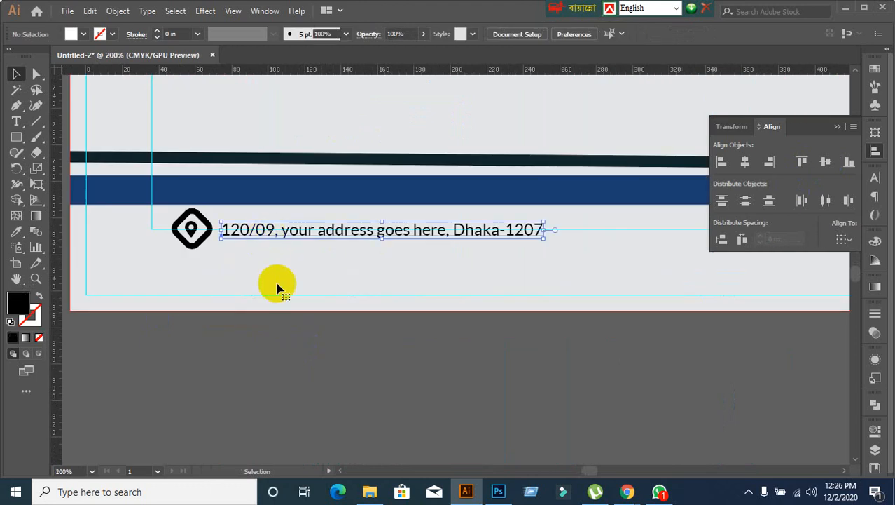
pyautogui.click(210, 270)
pyautogui.click(202, 238)
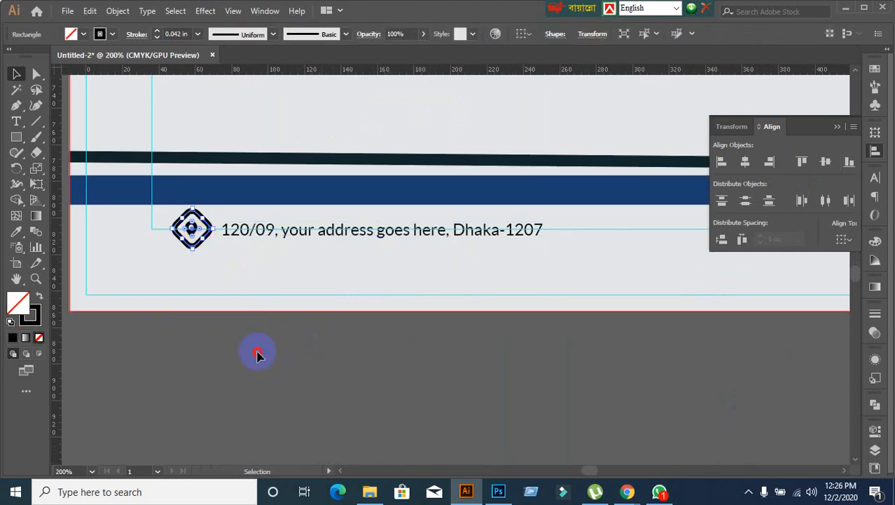
pyautogui.click(257, 355)
pyautogui.scroll(2, 177, 287)
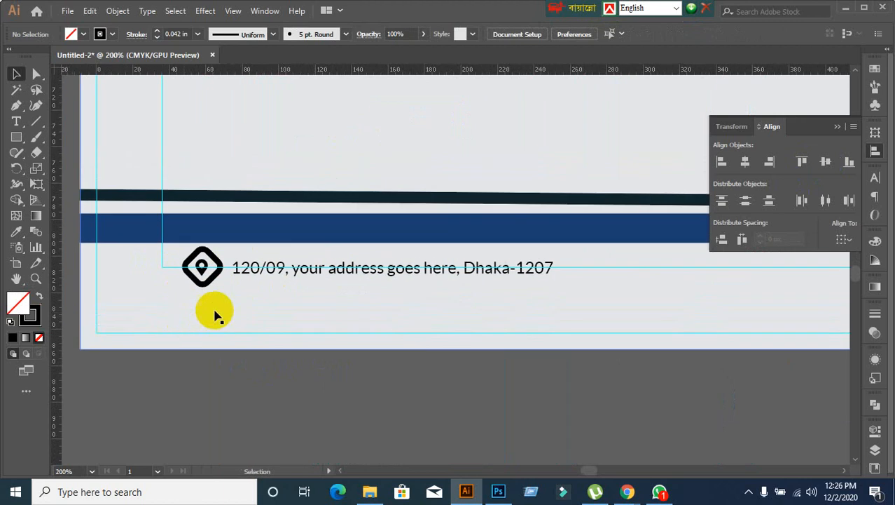
pyautogui.scroll(1, 216, 315)
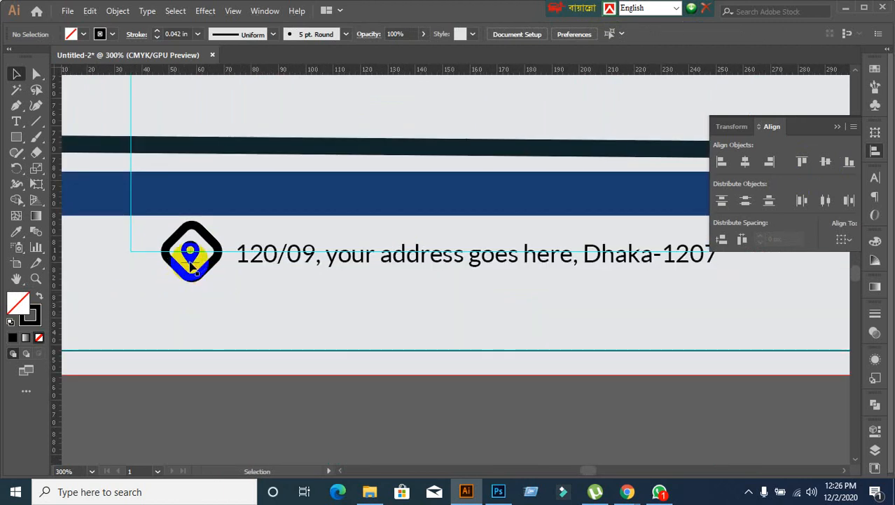
# Step: Convert the location pin glyph inside the footer's diamond frame to outlines
pyautogui.click(194, 282)
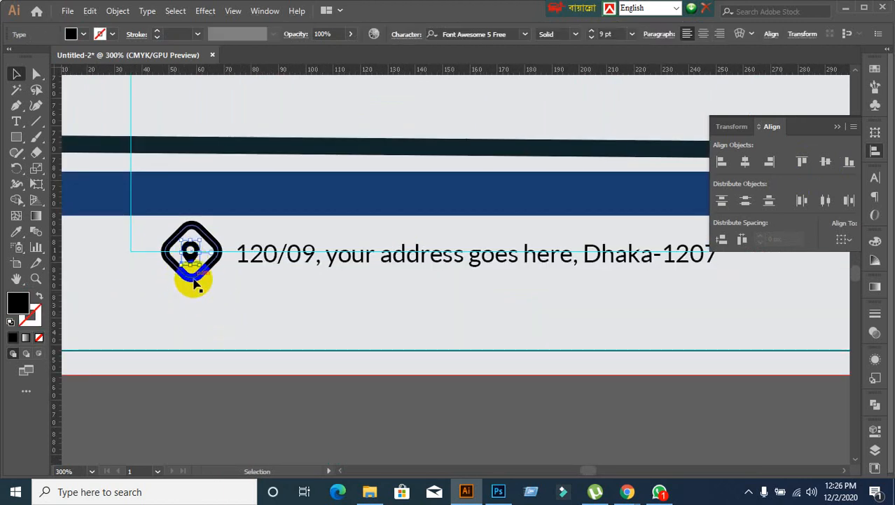
pyautogui.click(212, 314)
pyautogui.click(199, 272)
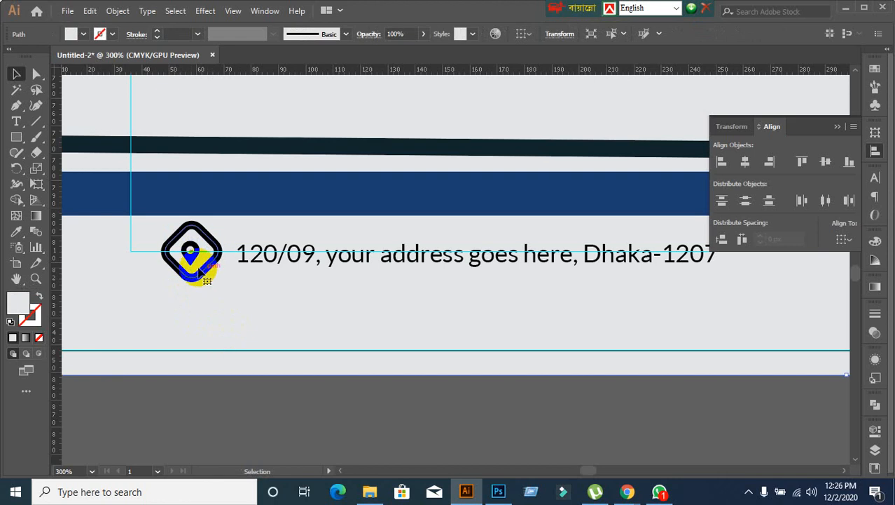
pyautogui.rightClick(190, 263)
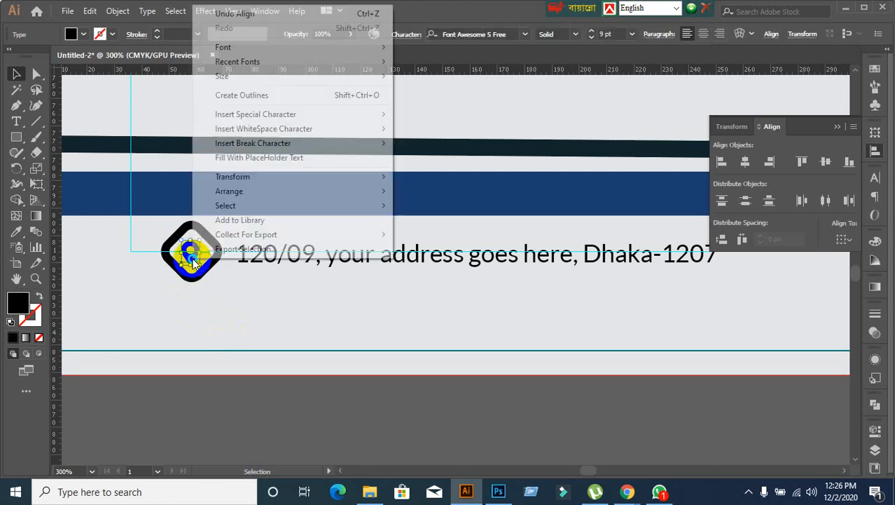
pyautogui.click(241, 95)
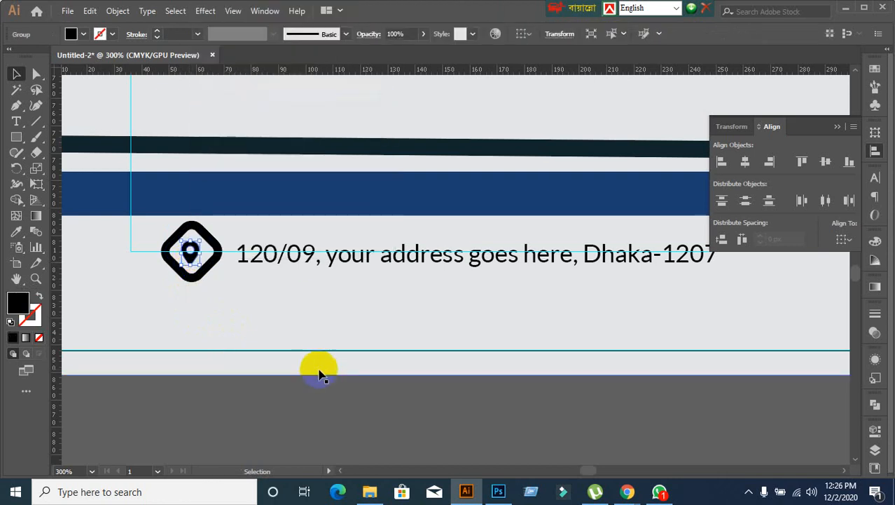
# Step: Convert the globe glyph beside the website and email text in the header to outlines
pyautogui.hotkey('ctrl', '-')
pyautogui.hotkey('ctrl', '-')
pyautogui.hotkey('ctrl', '-')
pyautogui.hotkey('ctrl', '-')
pyautogui.moveTo(394, 260); pyautogui.dragTo(405, 358)
pyautogui.scroll(3, 452, 330)
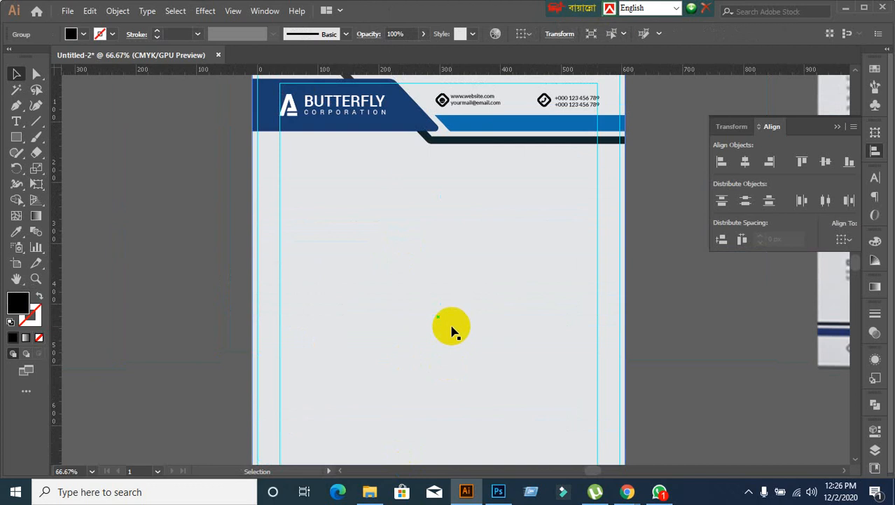
pyautogui.hotkey('ctrl', '-')
pyautogui.hotkey('ctrl', '+')
pyautogui.hotkey('ctrl', '+')
pyautogui.scroll(2, 396, 289)
pyautogui.scroll(2, 415, 168)
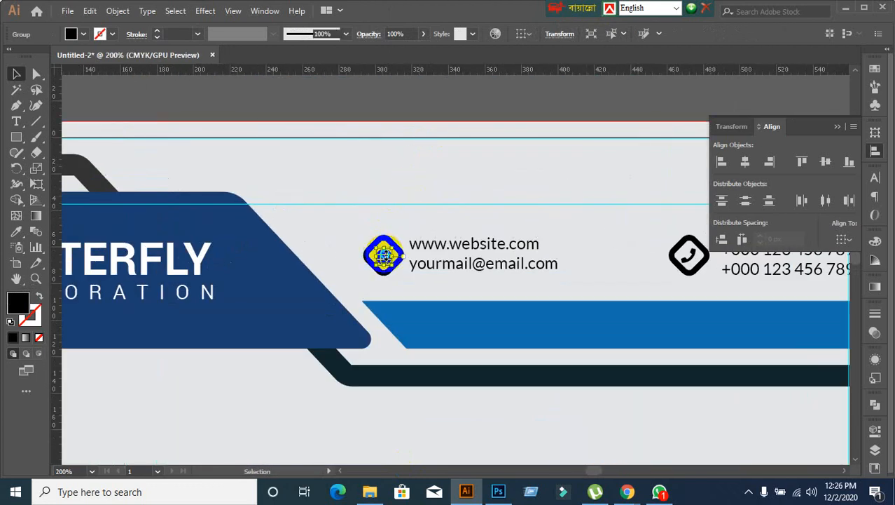
pyautogui.rightClick(384, 256)
pyautogui.click(396, 90)
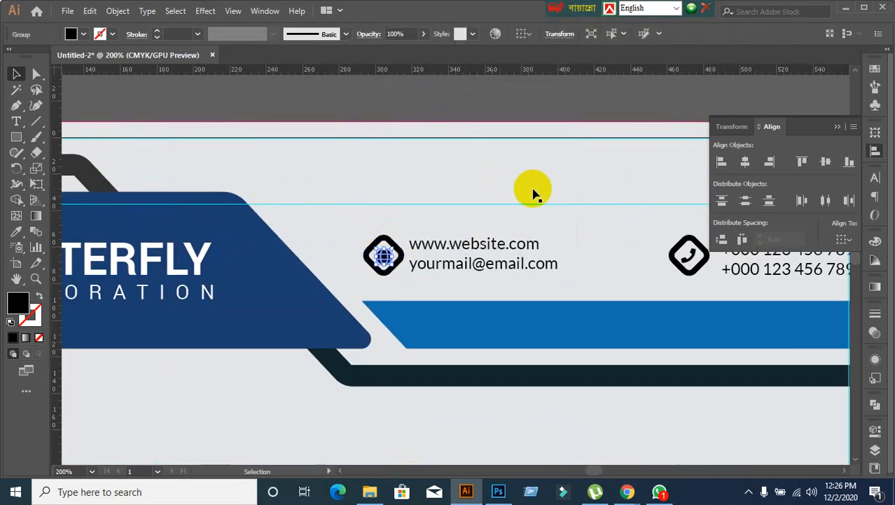
# Step: Convert the phone glyph beside the header's phone numbers to outlines and deselect it
pyautogui.scroll(-1, 533, 192)
pyautogui.click(612, 206)
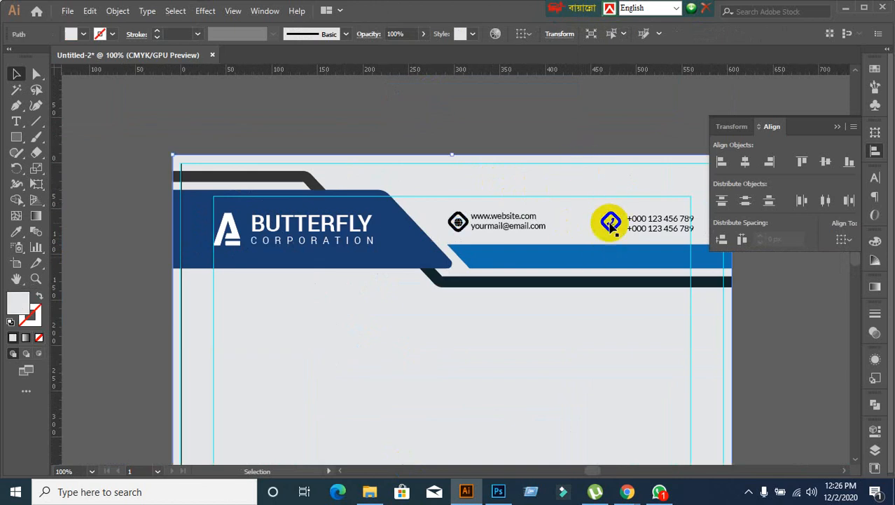
pyautogui.click(611, 225)
pyautogui.rightClick(612, 225)
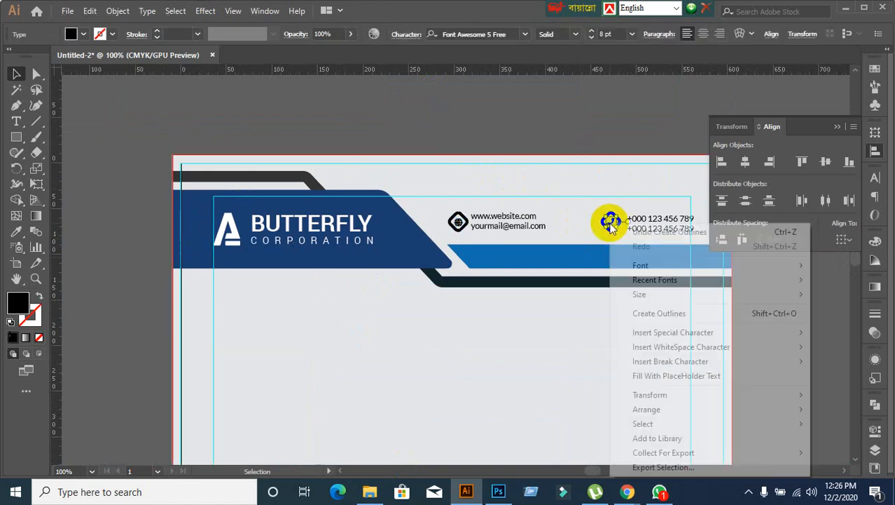
pyautogui.click(650, 313)
pyautogui.click(536, 120)
# Step: Expand the stroked diamond frame around the globe icon into a filled shape
pyautogui.scroll(2, 516, 254)
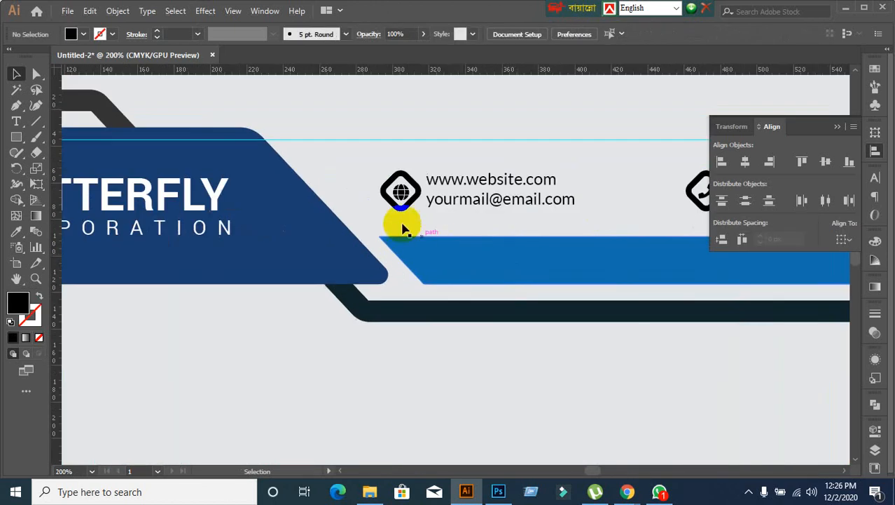
pyautogui.click(389, 195)
pyautogui.scroll(1, 380, 194)
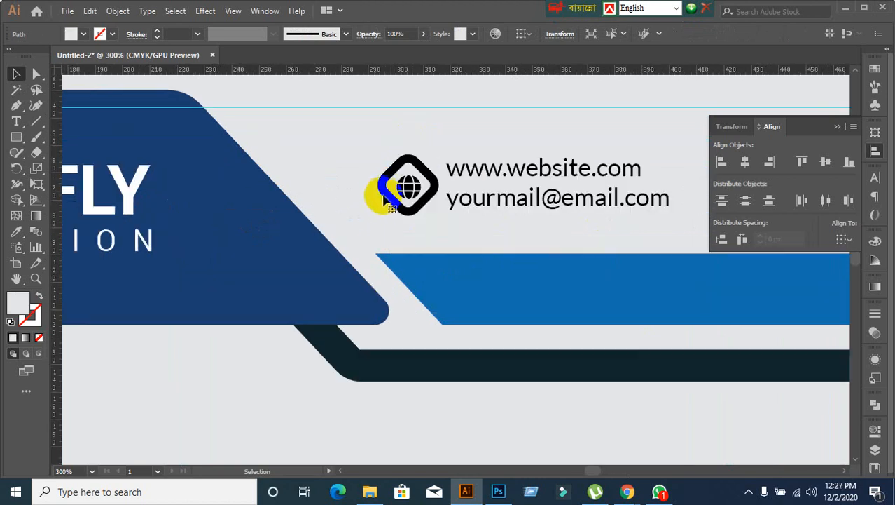
pyautogui.click(399, 209)
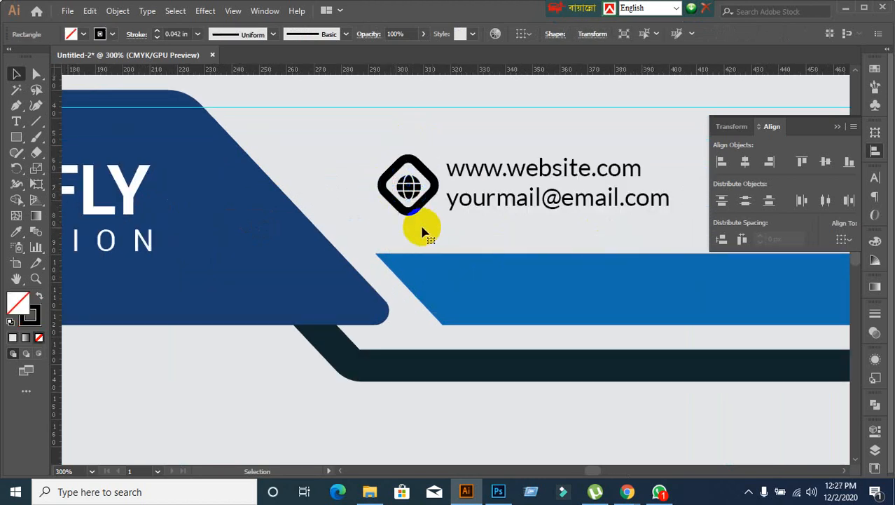
pyautogui.click(384, 222)
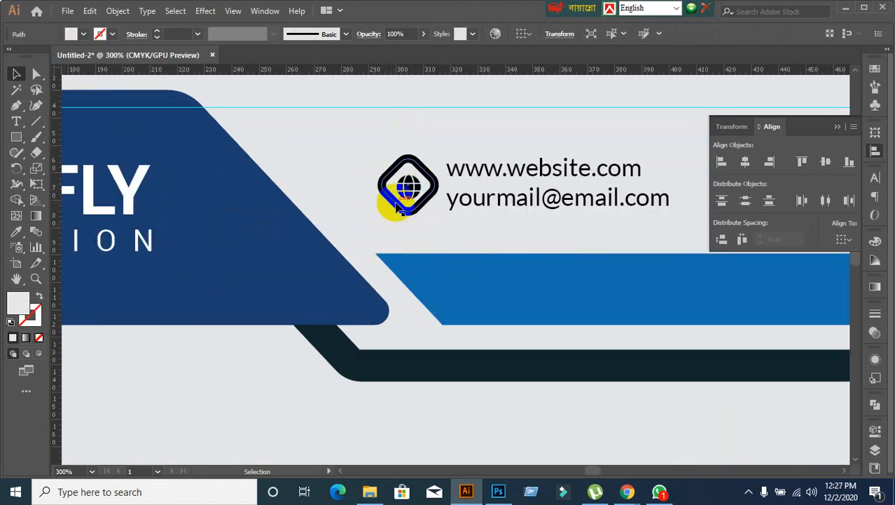
pyautogui.click(391, 200)
pyautogui.click(118, 11)
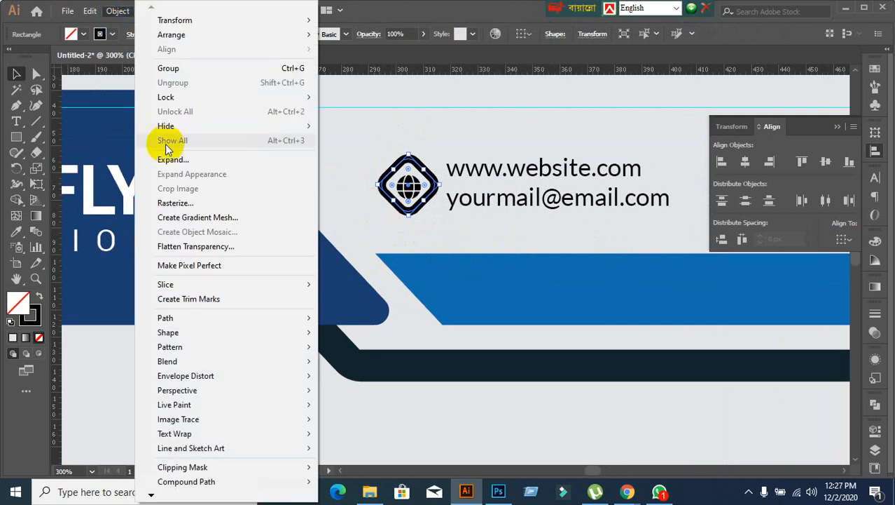
pyautogui.click(171, 160)
pyautogui.click(618, 278)
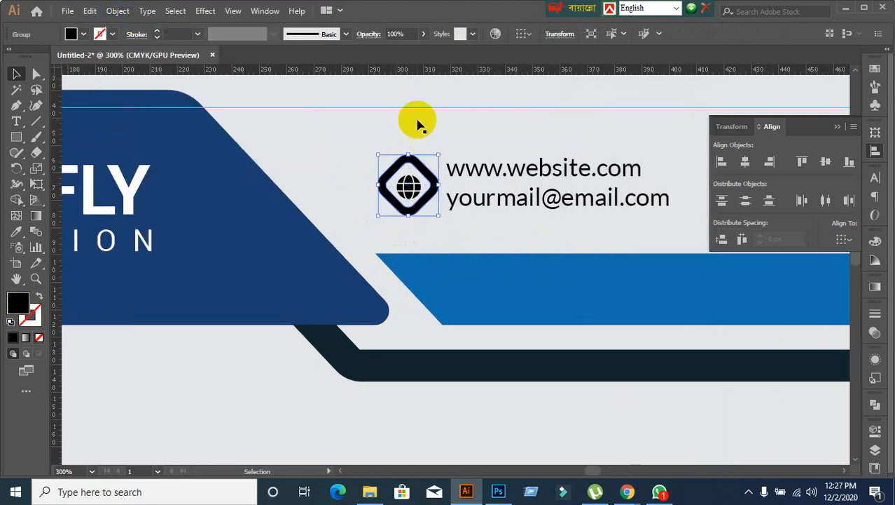
# Step: Centre the globe icon within its diamond frame, using the frame as the key object
pyautogui.click(417, 210)
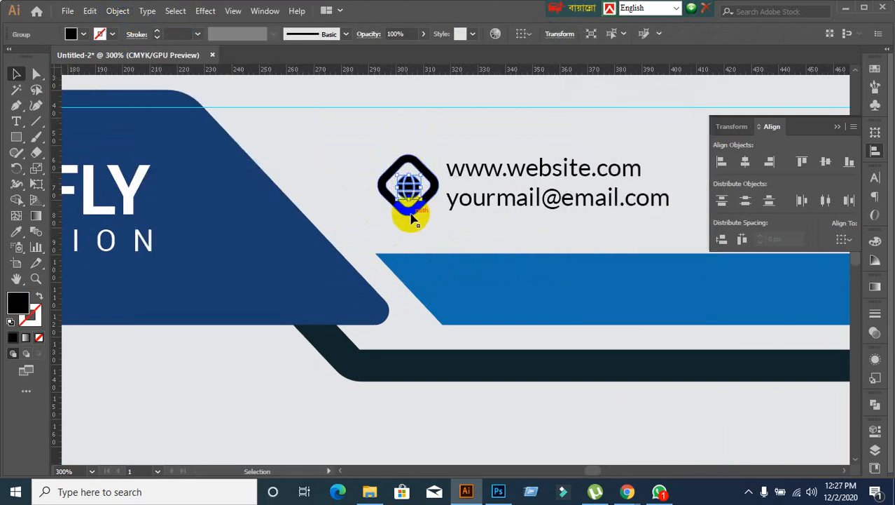
pyautogui.click(421, 222)
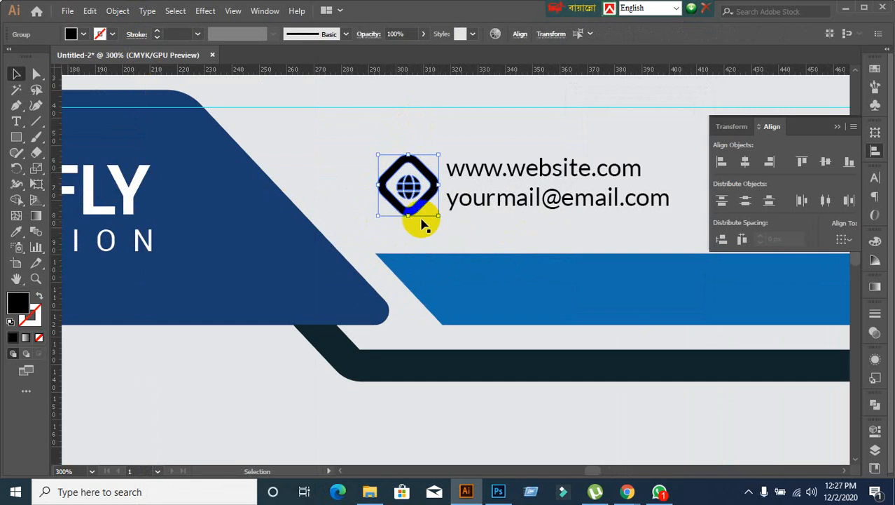
pyautogui.click(410, 215)
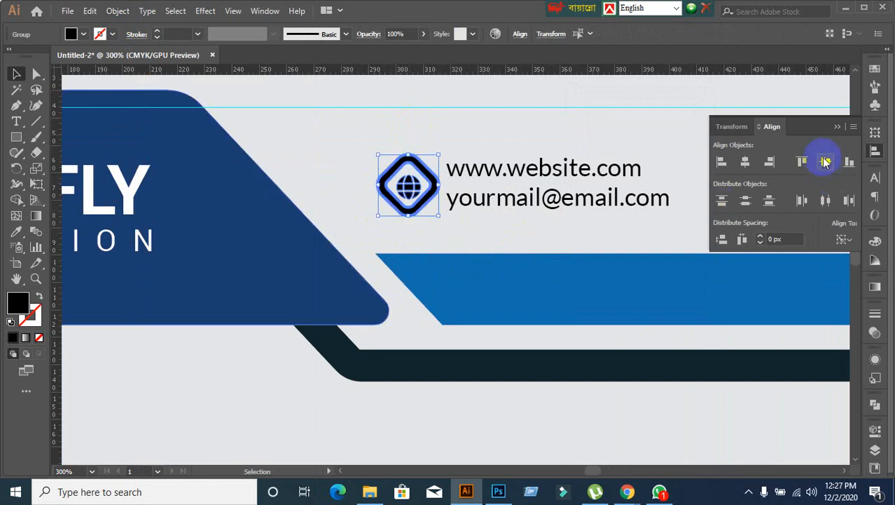
pyautogui.click(774, 205)
pyautogui.click(482, 148)
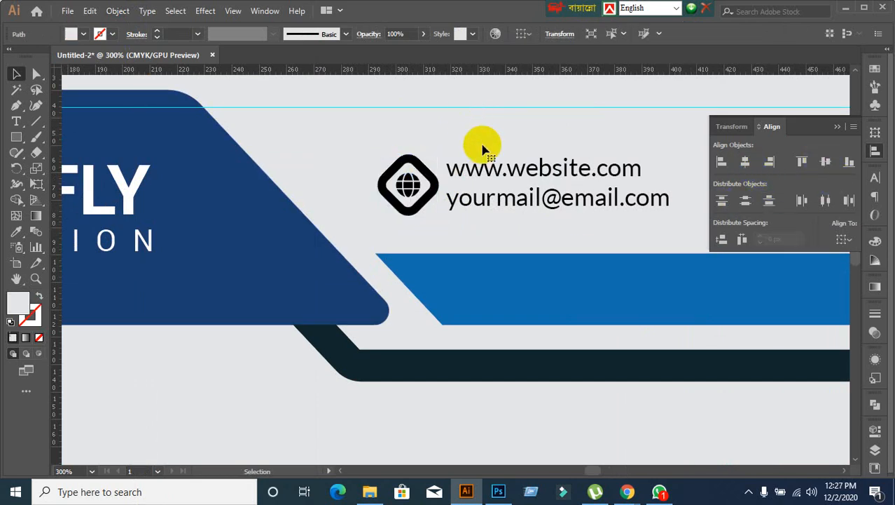
# Step: Align the website and email text to the vertical centre of the globe's diamond frame, keeping the frame as key object
pyautogui.click(484, 165)
pyautogui.keyDown('shift'); pyautogui.click(414, 215); pyautogui.keyUp('shift')
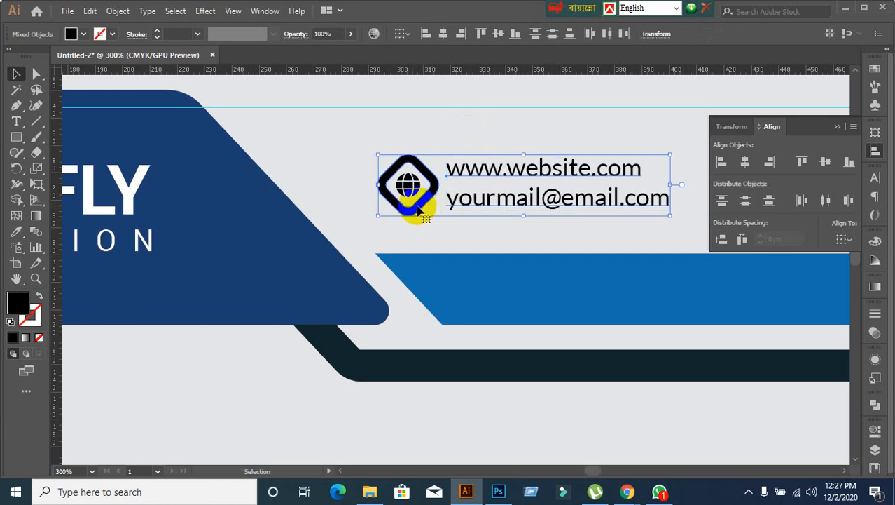
pyautogui.click(418, 210)
pyautogui.click(826, 161)
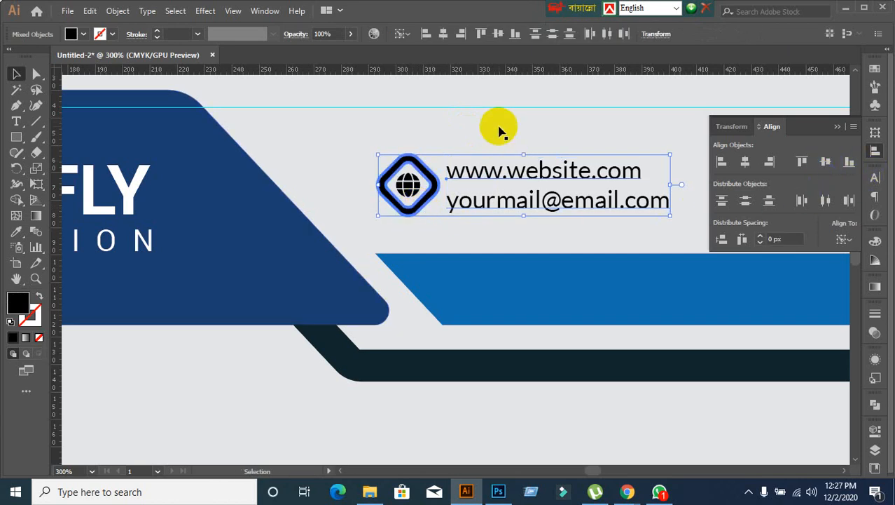
pyautogui.click(535, 216)
# Step: Nudge the website and email text five increments to the right, away from the globe icon, and deselect it
pyautogui.scroll(-2, 538, 216)
pyautogui.moveTo(618, 275); pyautogui.dragTo(441, 262)
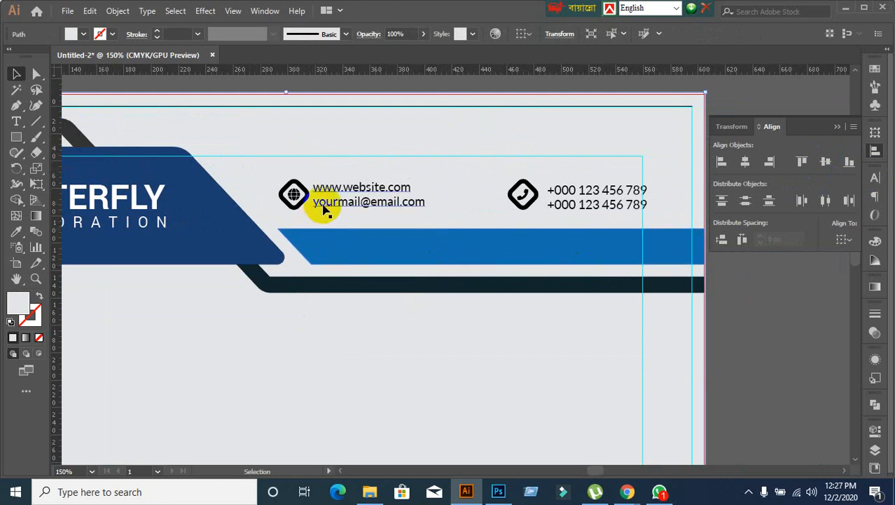
pyautogui.click(324, 210)
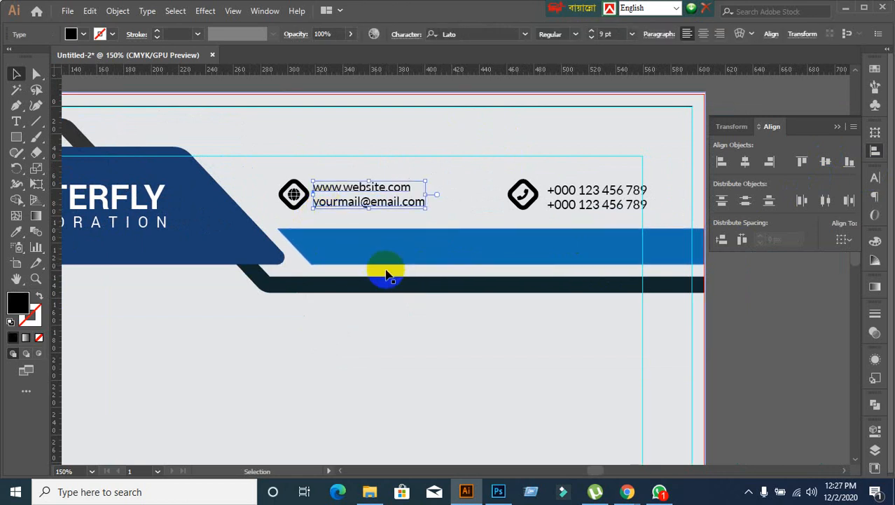
pyautogui.press('Right')
pyautogui.press('Right')
pyautogui.press('Right')
pyautogui.press('Right')
pyautogui.press('Right')
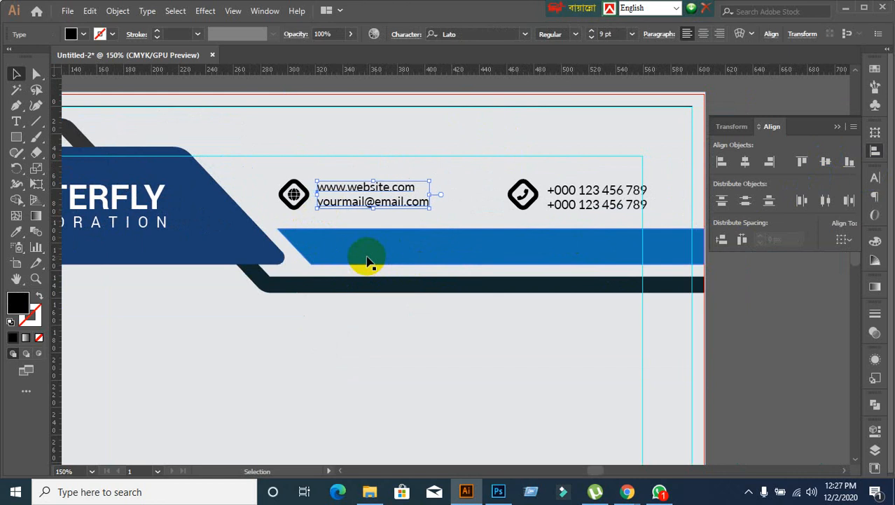
pyautogui.click(808, 334)
# Step: Draw a light blue spacer rectangle, about 7 px wide and 37 px high, filling the gap between the globe's diamond frame and the website text
pyautogui.scroll(1, 296, 217)
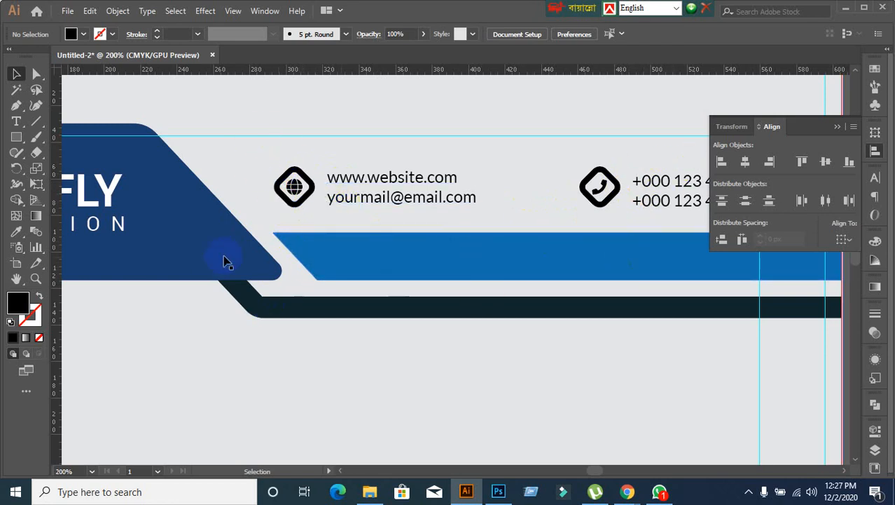
pyautogui.scroll(5, 330, 181)
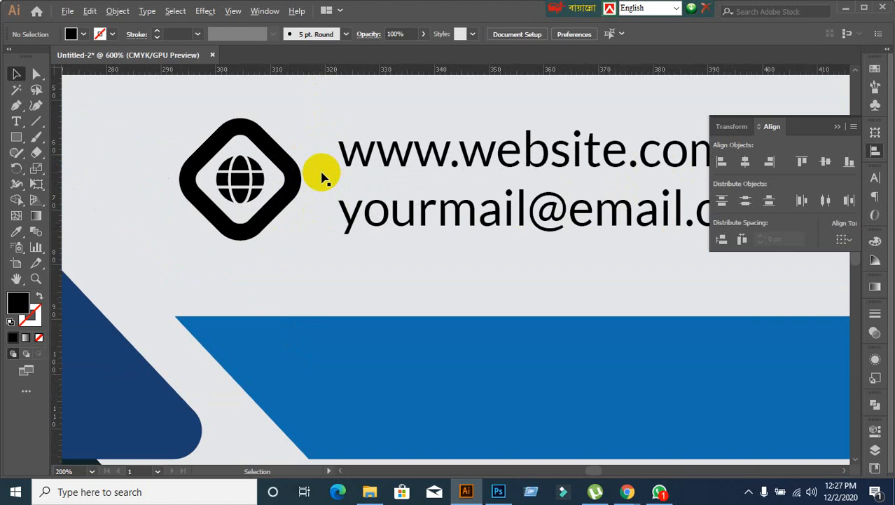
pyautogui.click(83, 35)
pyautogui.click(77, 58)
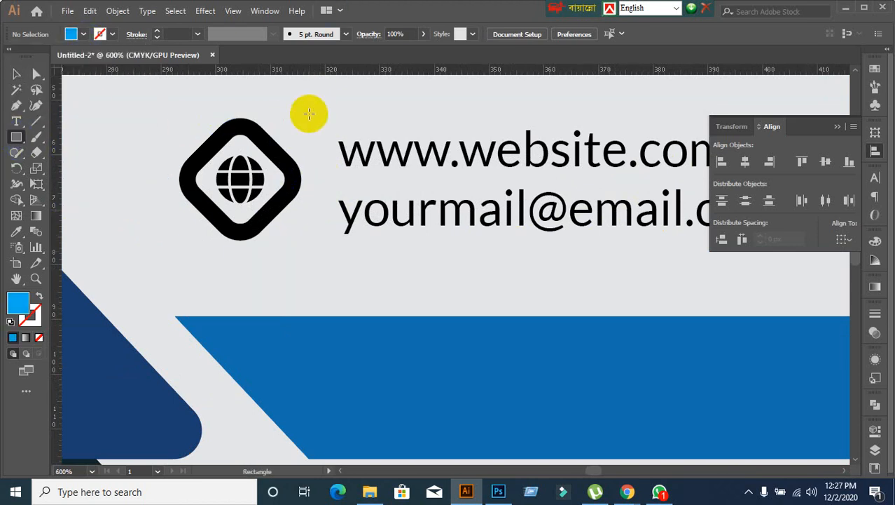
pyautogui.moveTo(307, 114)
pyautogui.mouseDown()
pyautogui.moveTo(310, 236)
pyautogui.moveTo(336, 303)
pyautogui.mouseUp()
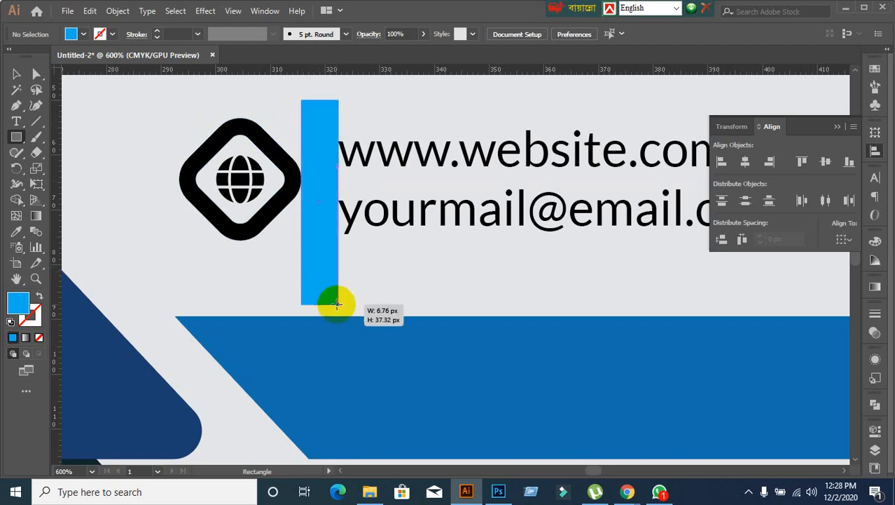
pyautogui.click(16, 74)
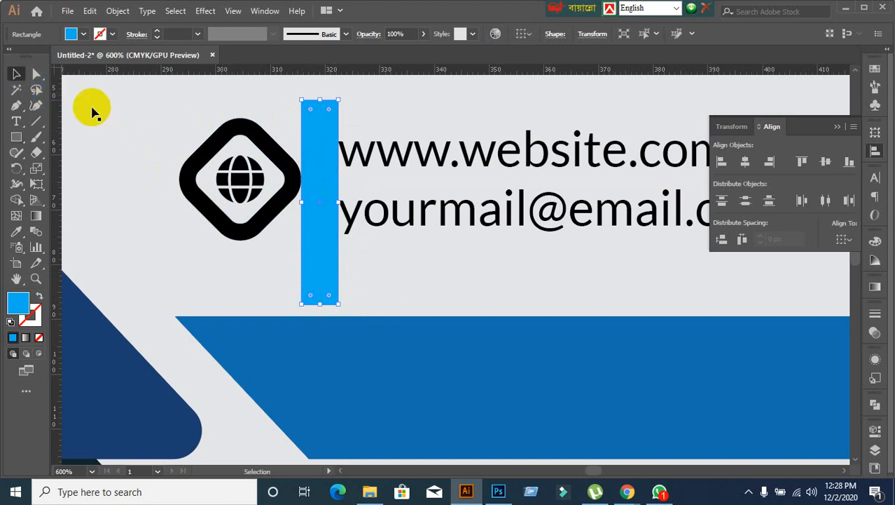
# Step: Move the blue spacer rectangle into the gap between the phone icon and the phone numbers
pyautogui.scroll(-3, 534, 273)
pyautogui.hscroll(3, 553, 285)
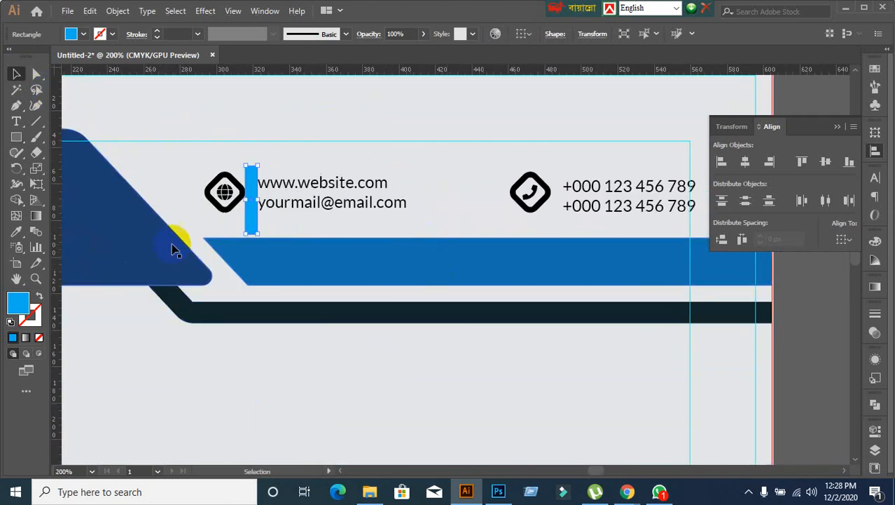
pyautogui.click(242, 223)
pyautogui.moveTo(251, 223); pyautogui.dragTo(559, 223)
pyautogui.scroll(2, 574, 223)
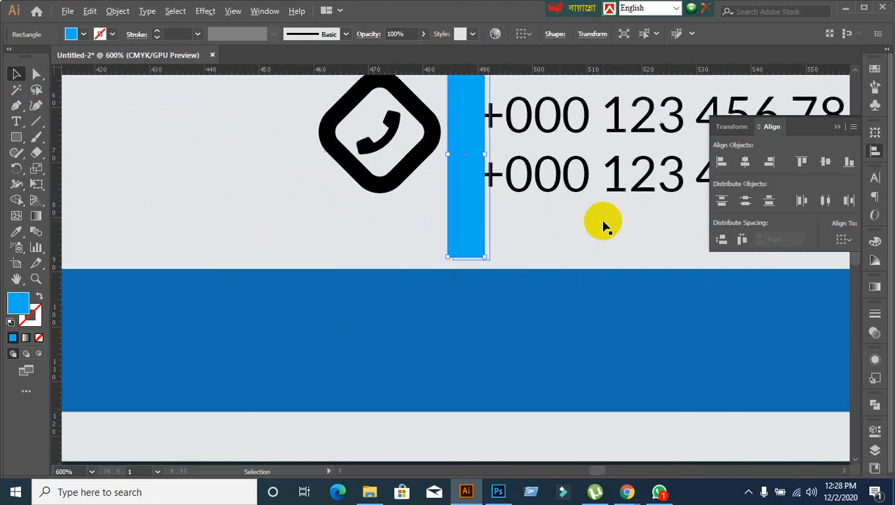
pyautogui.scroll(2, 530, 206)
pyautogui.click(418, 244)
pyautogui.moveTo(418, 243); pyautogui.dragTo(436, 232)
pyautogui.scroll(1, 402, 232)
pyautogui.click(427, 330)
pyautogui.moveTo(427, 332)
pyautogui.mouseDown()
pyautogui.moveTo(414, 267)
pyautogui.moveTo(415, 348)
pyautogui.moveTo(414, 331)
pyautogui.mouseUp()
pyautogui.hotkey('ctrl', 'z')
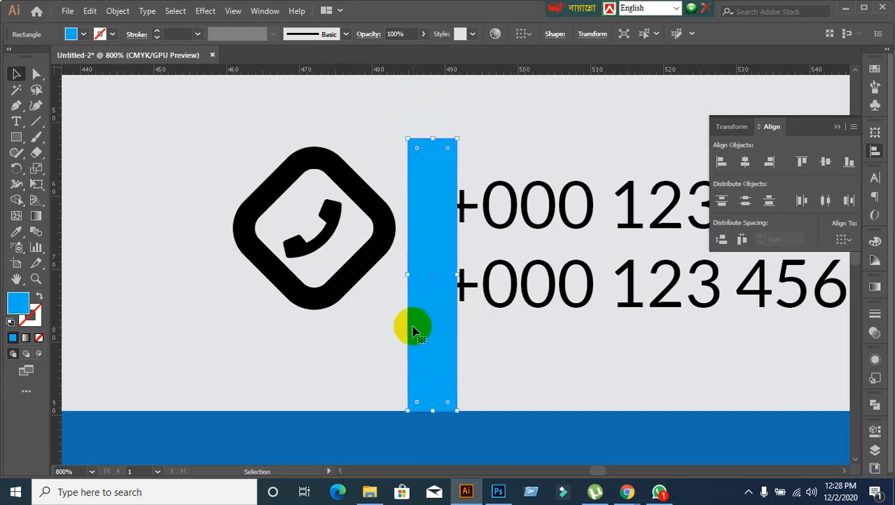
# Step: Turn off Smart Guides and set the spacer rectangle flush against the side of the phone icon's diamond frame
pyautogui.click(234, 11)
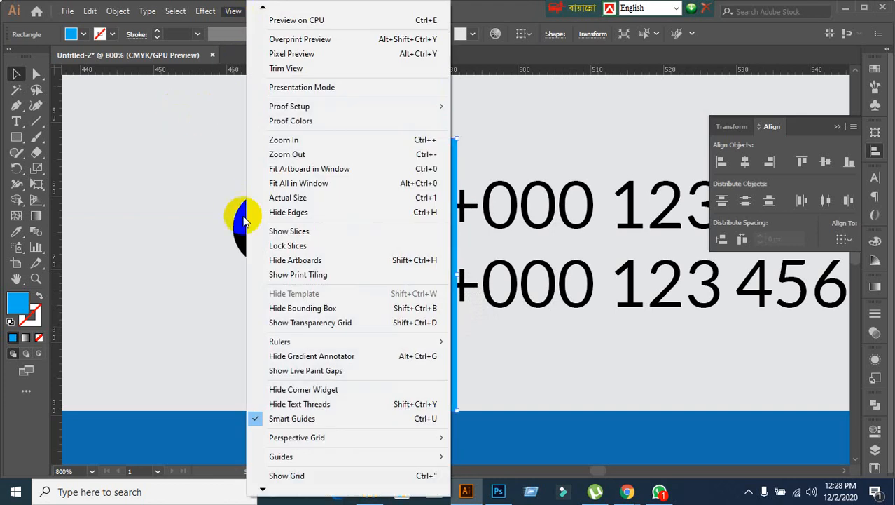
pyautogui.moveTo(256, 491)
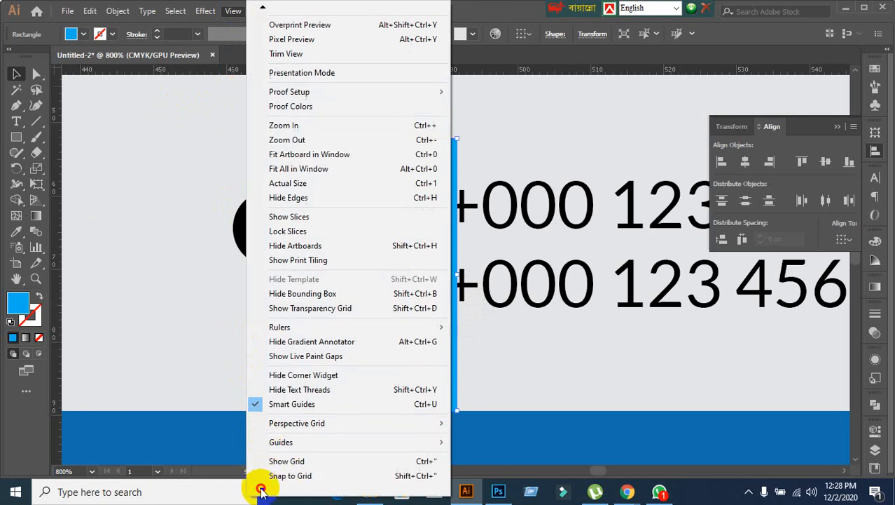
pyautogui.click(258, 355)
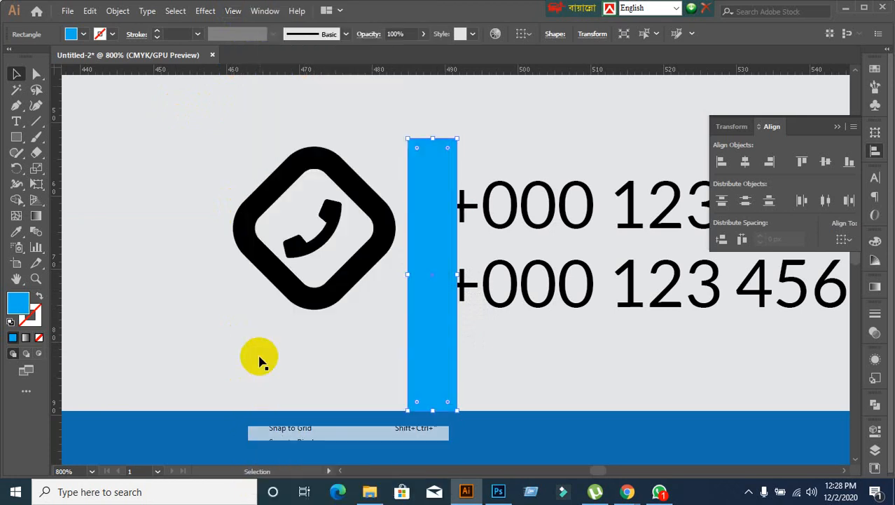
pyautogui.click(515, 105)
pyautogui.moveTo(430, 239); pyautogui.dragTo(422, 299)
pyautogui.click(333, 366)
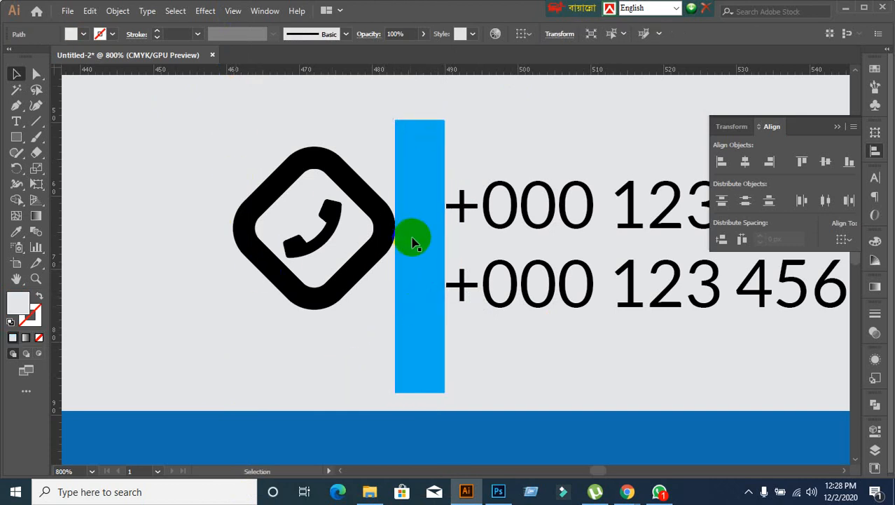
# Step: Shift the phone numbers so they start at the spacer rectangle's far edge, and delete the rectangle
pyautogui.click(460, 209)
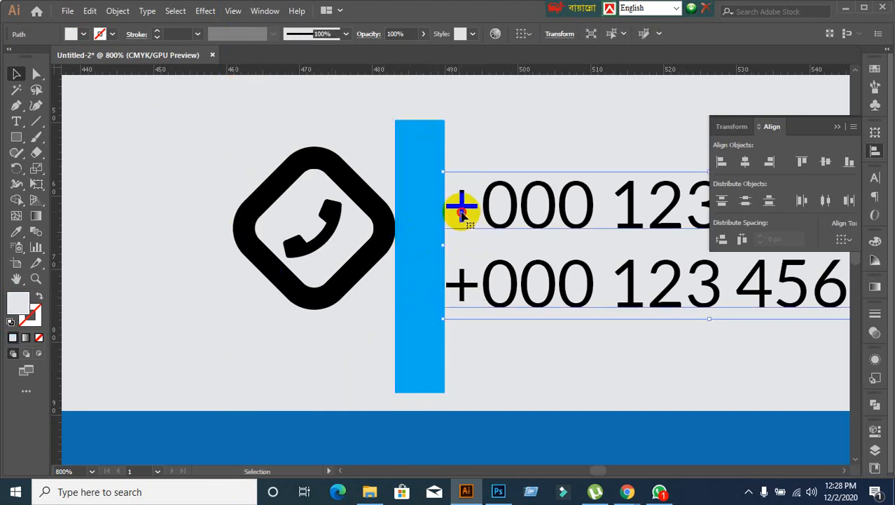
pyautogui.moveTo(461, 210); pyautogui.dragTo(459, 209)
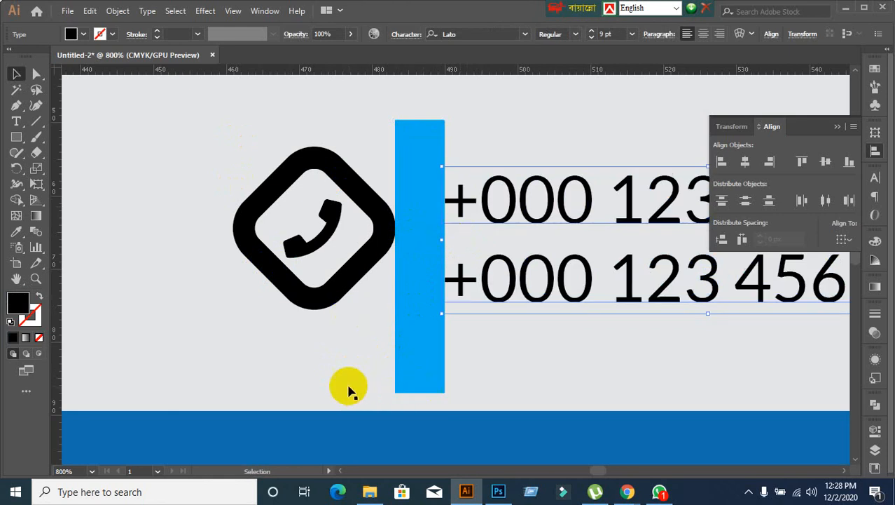
pyautogui.click(411, 363)
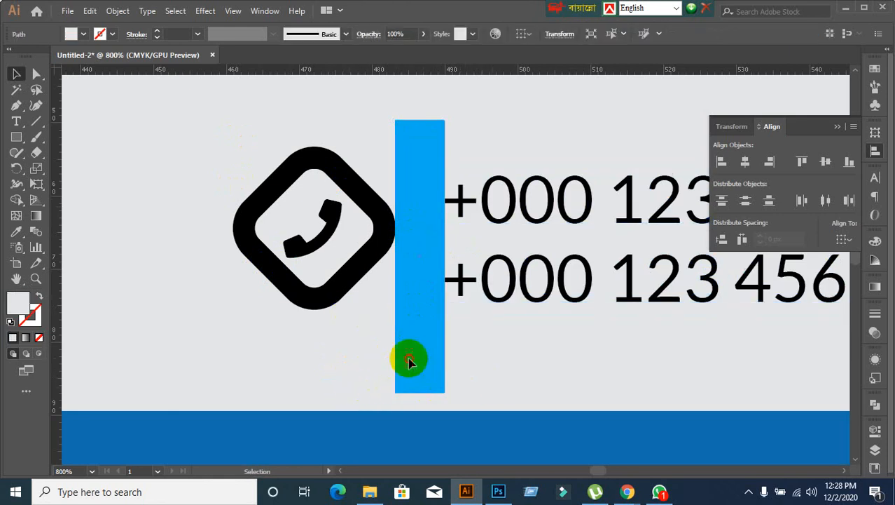
pyautogui.press('Delete')
pyautogui.hotkey('ctrl', '-')
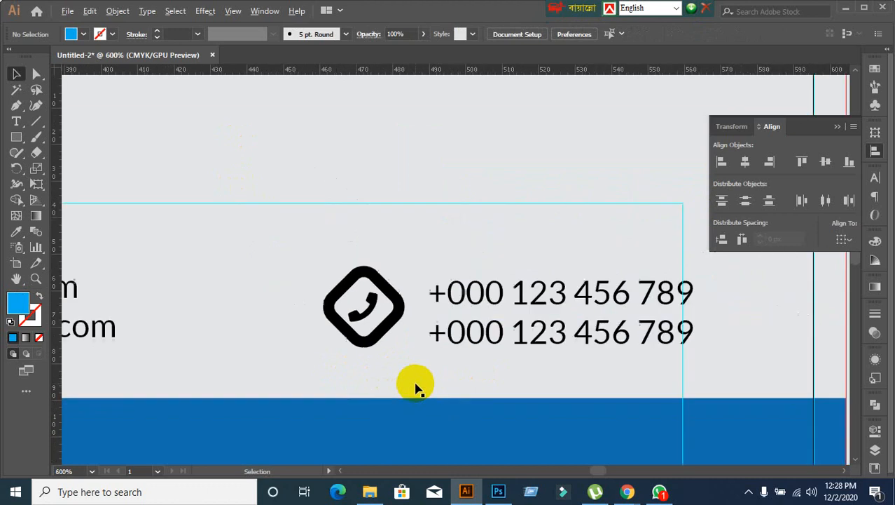
# Step: Turn Smart Guides back on
pyautogui.scroll(-5, 416, 388)
pyautogui.moveTo(249, 413); pyautogui.dragTo(319, 236)
pyautogui.click(236, 11)
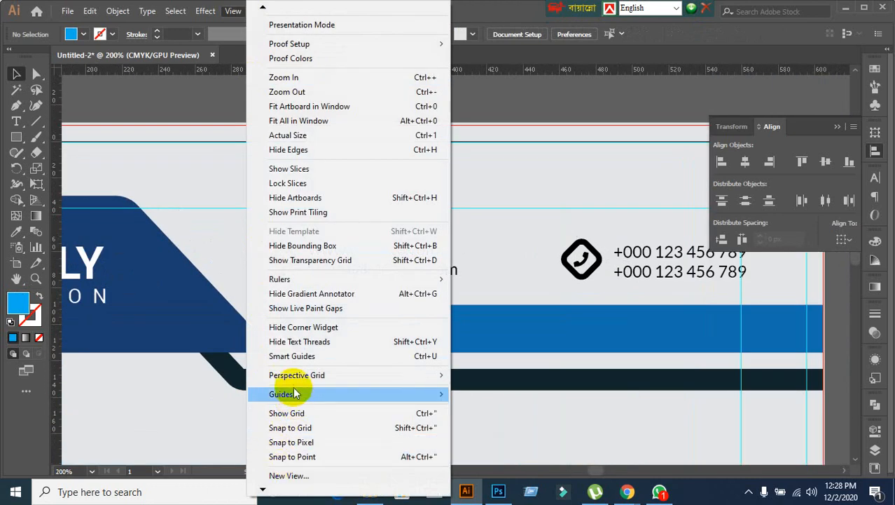
pyautogui.click(280, 355)
# Step: Group the globe icon with its diamond frame and vertically centre the website and email text on that group as key object
pyautogui.scroll(3, 256, 259)
pyautogui.click(236, 210)
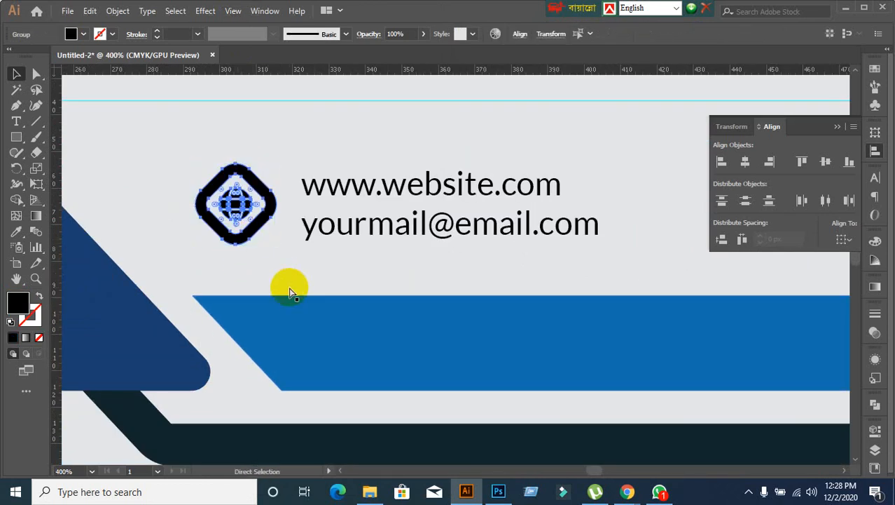
pyautogui.click(256, 235)
pyautogui.click(255, 234)
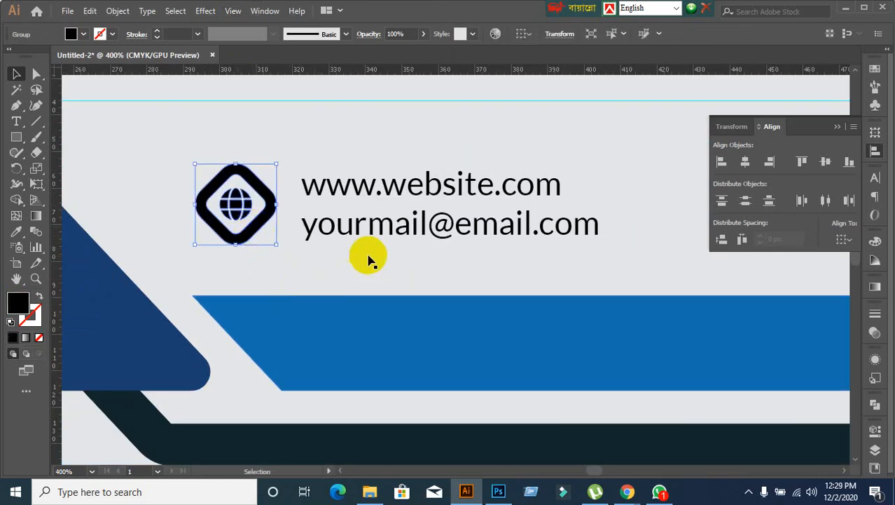
pyautogui.keyDown('shift'); pyautogui.click(358, 238); pyautogui.keyUp('shift')
pyautogui.click(266, 228)
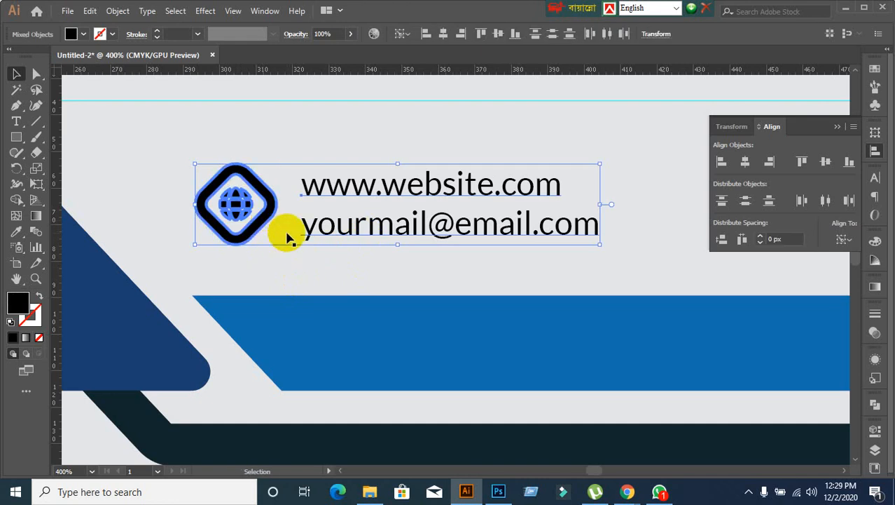
pyautogui.click(483, 124)
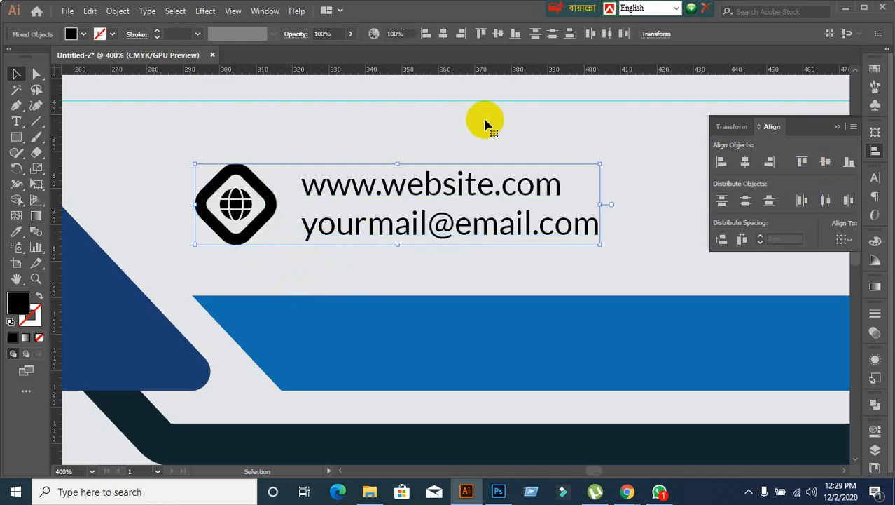
# Step: Expand the stroked diamond frame around the phone icon into a filled shape
pyautogui.hotkey('ctrl', '-')
pyautogui.hotkey('ctrl', '-')
pyautogui.moveTo(524, 272); pyautogui.dragTo(278, 286)
pyautogui.hotkey('ctrl', '+')
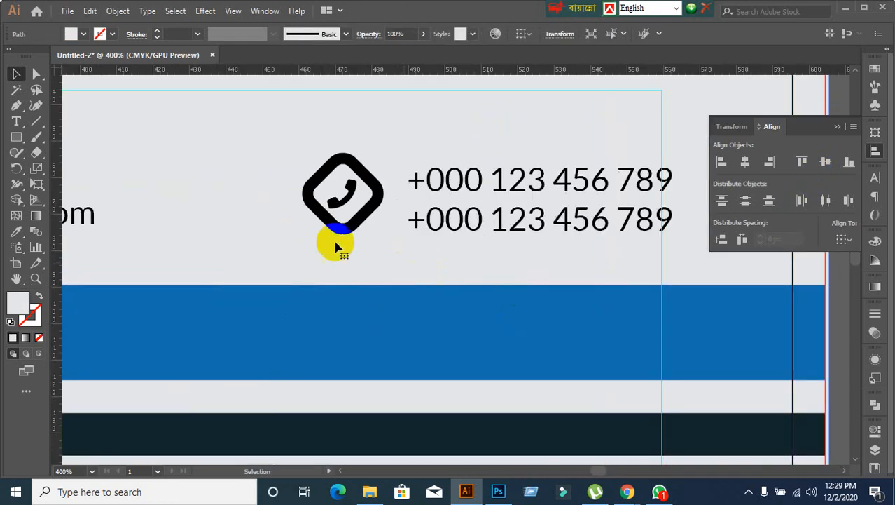
pyautogui.click(341, 195)
pyautogui.click(345, 238)
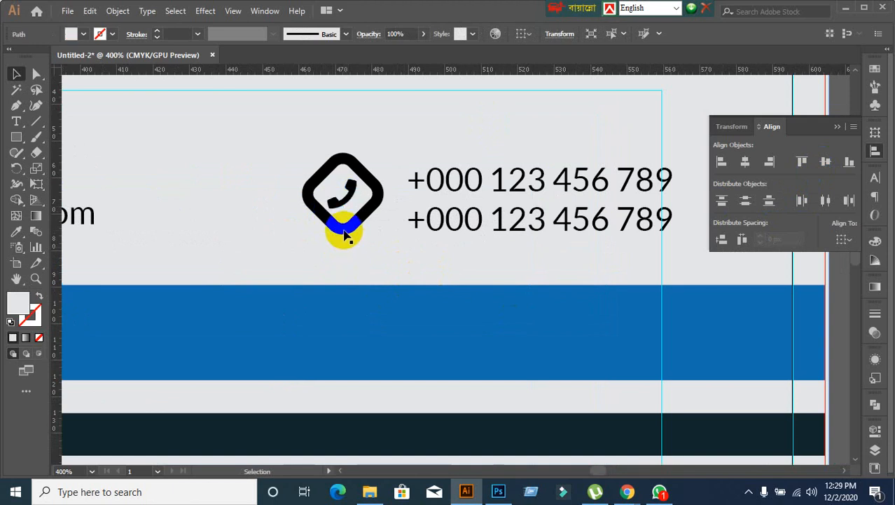
pyautogui.click(343, 229)
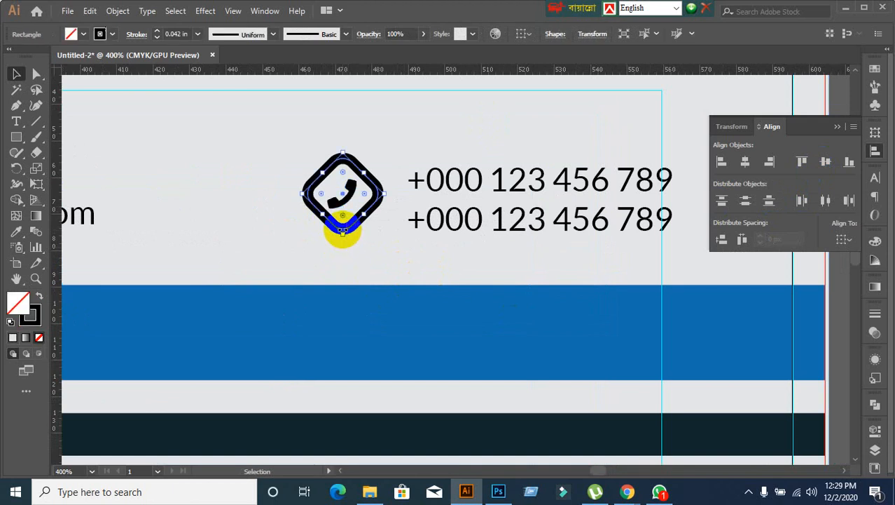
pyautogui.click(114, 12)
pyautogui.click(176, 161)
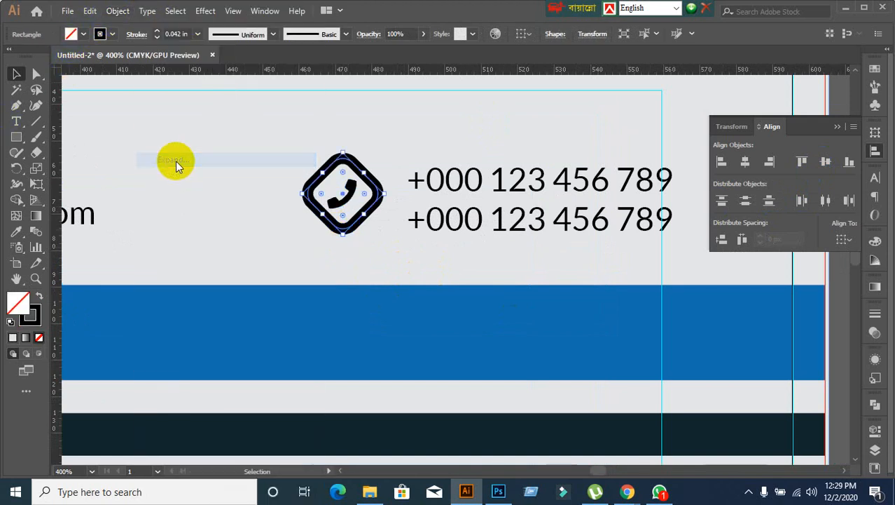
pyautogui.click(609, 278)
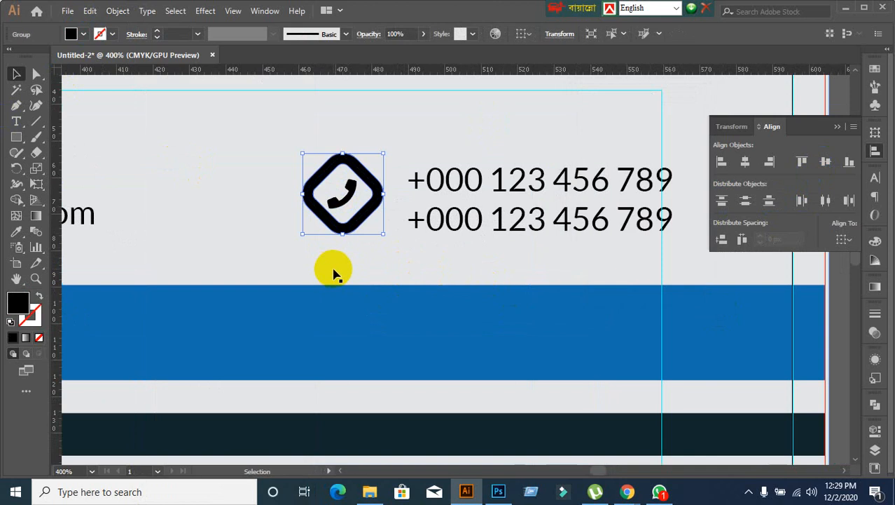
# Step: Group the phone icon with its diamond frame and vertically centre the phone numbers on that group as key object
pyautogui.click(342, 211)
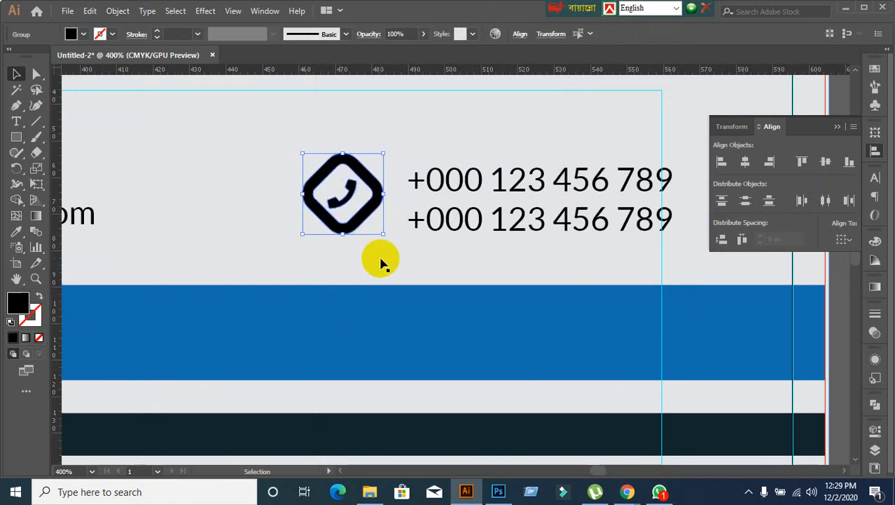
pyautogui.click(347, 245)
pyautogui.click(347, 245)
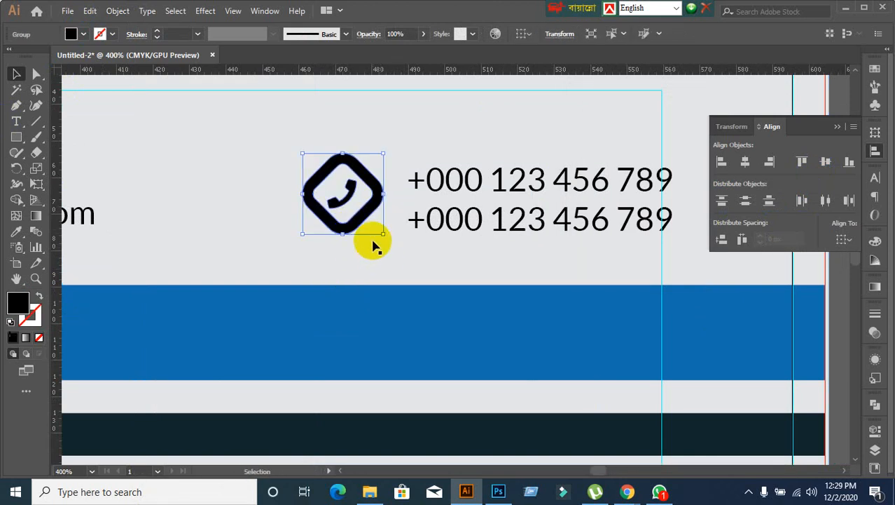
pyautogui.keyDown('shift'); pyautogui.click(459, 234); pyautogui.keyUp('shift')
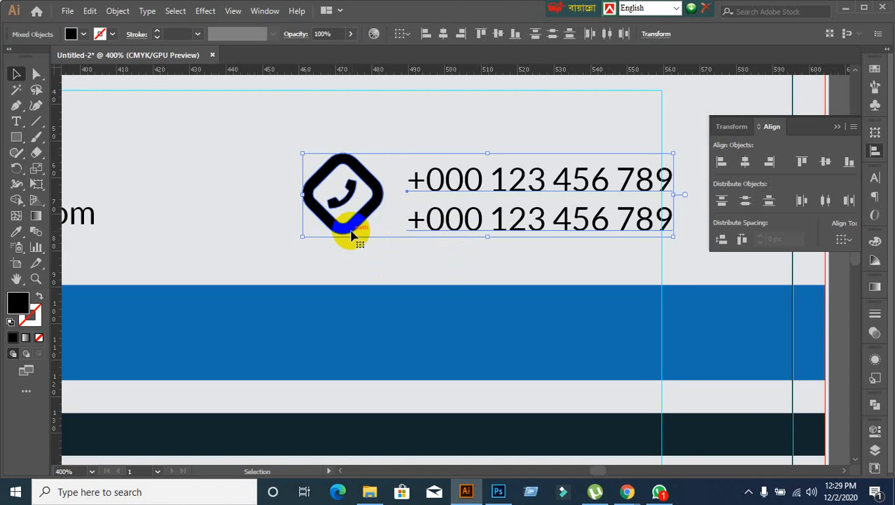
pyautogui.click(357, 232)
pyautogui.click(824, 161)
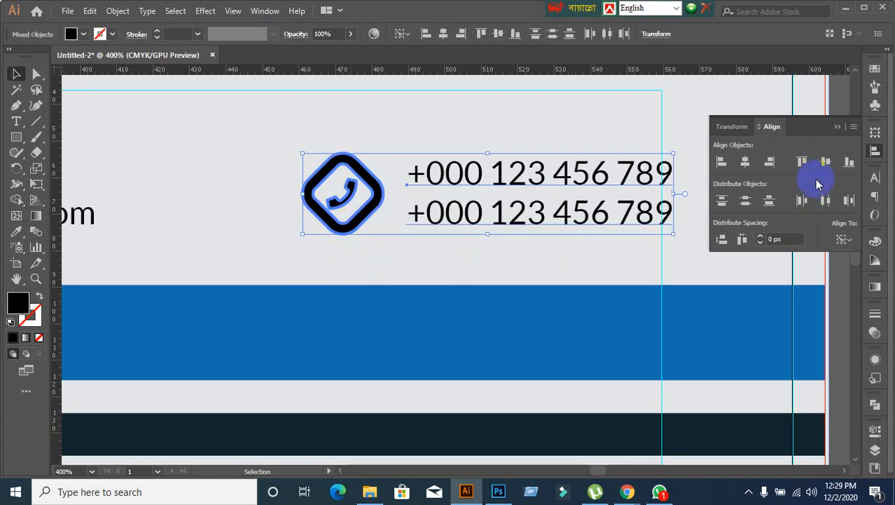
pyautogui.click(428, 305)
# Step: Compare the whole letterhead, including its header and footer, with the reference image
pyautogui.scroll(-3, 428, 305)
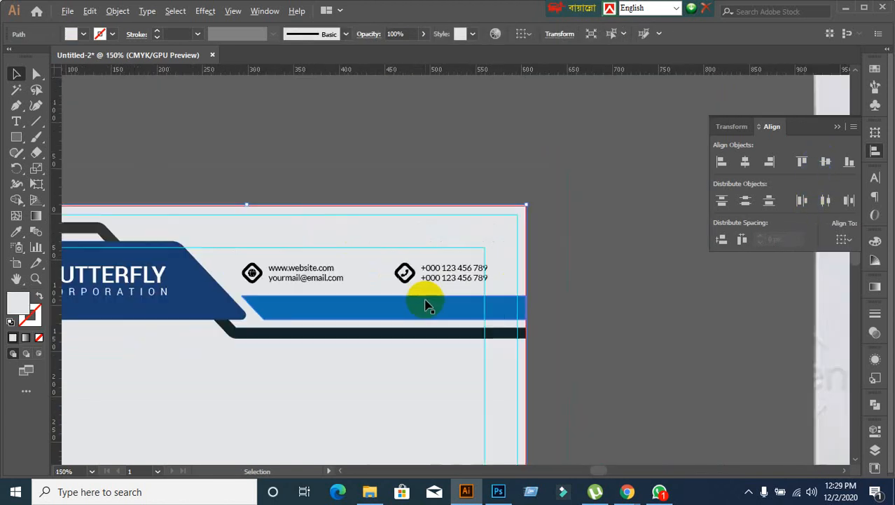
pyautogui.click(532, 291)
pyautogui.scroll(-2, 286, 375)
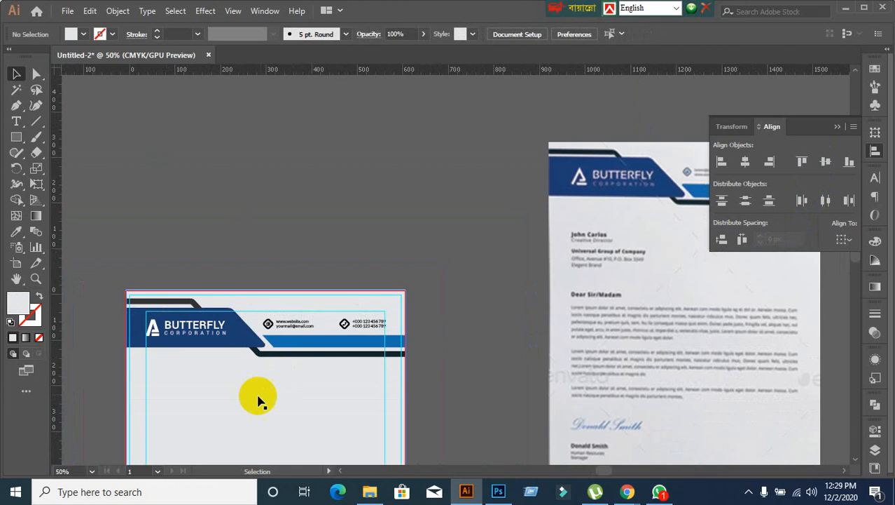
pyautogui.moveTo(260, 400); pyautogui.dragTo(314, 261)
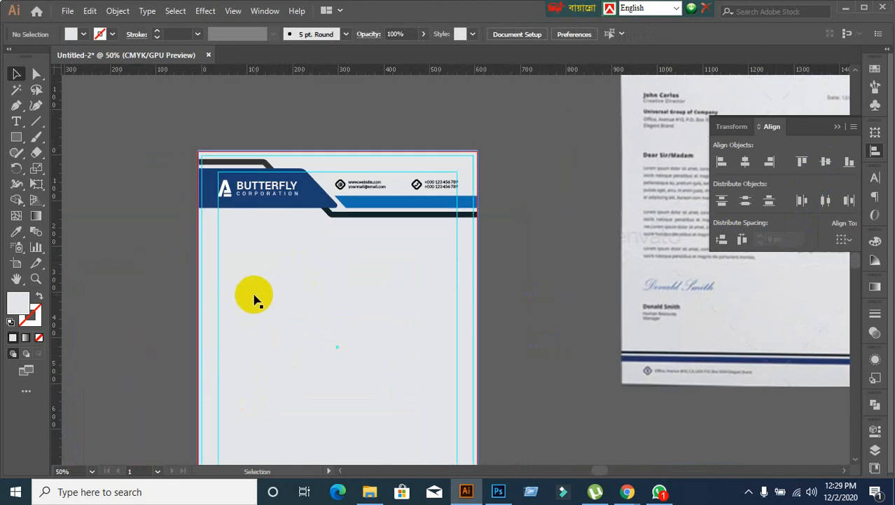
pyautogui.scroll(-1, 573, 310)
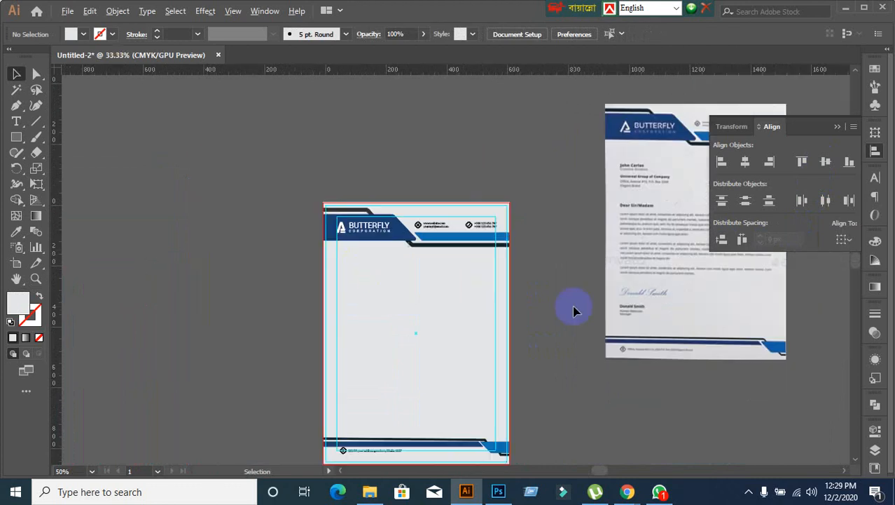
pyautogui.moveTo(601, 308); pyautogui.dragTo(506, 314)
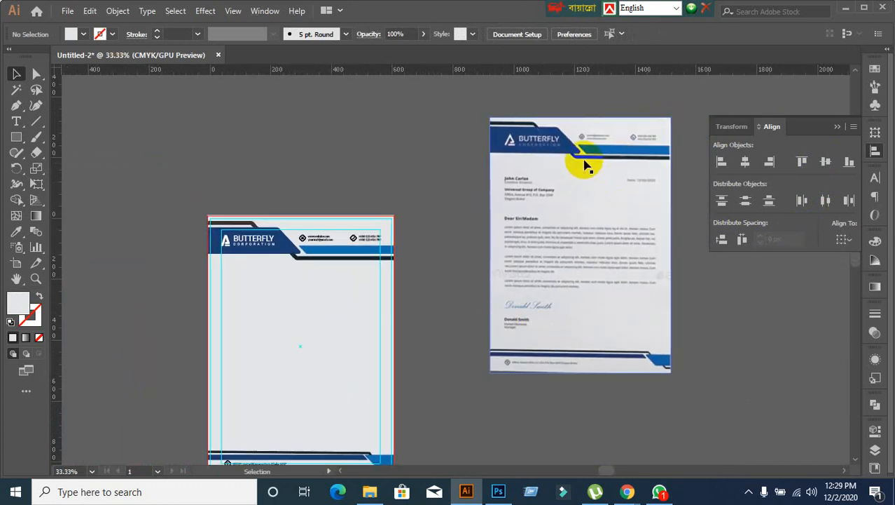
# Step: Compare the header's website and phone contact blocks with the reference letterhead
pyautogui.scroll(1, 601, 161)
pyautogui.scroll(-1, 394, 237)
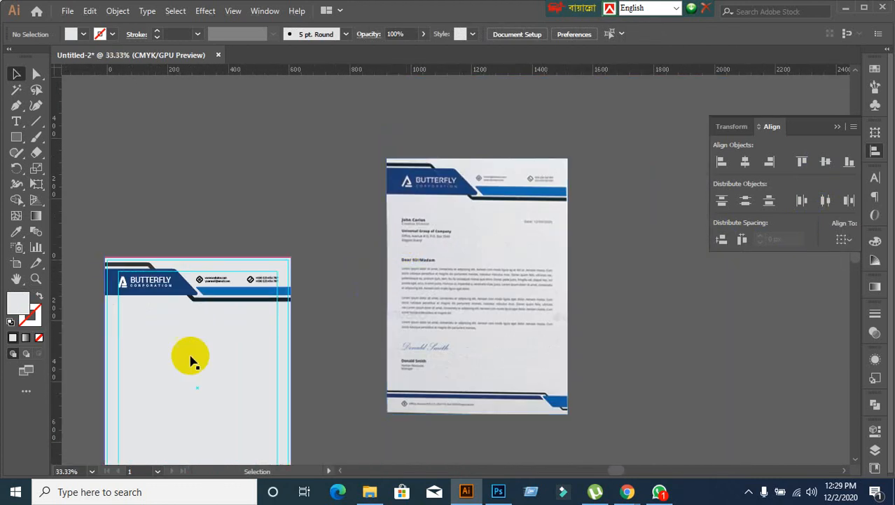
pyautogui.moveTo(131, 381); pyautogui.dragTo(252, 316)
pyautogui.scroll(2, 368, 278)
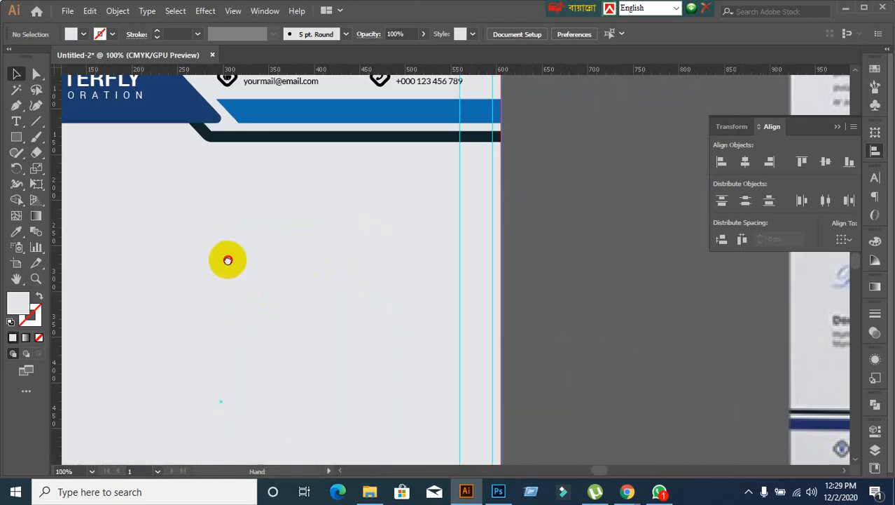
pyautogui.moveTo(225, 258); pyautogui.dragTo(280, 376)
pyautogui.click(289, 205)
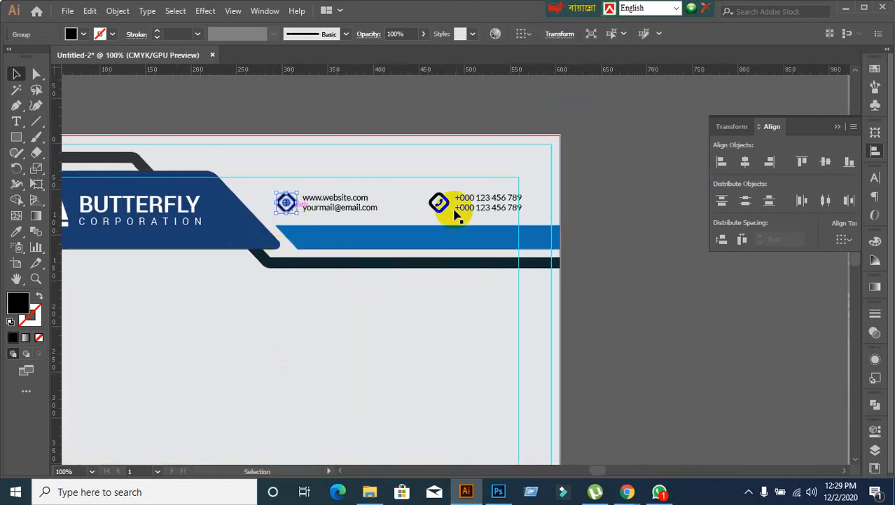
pyautogui.scroll(1, 309, 266)
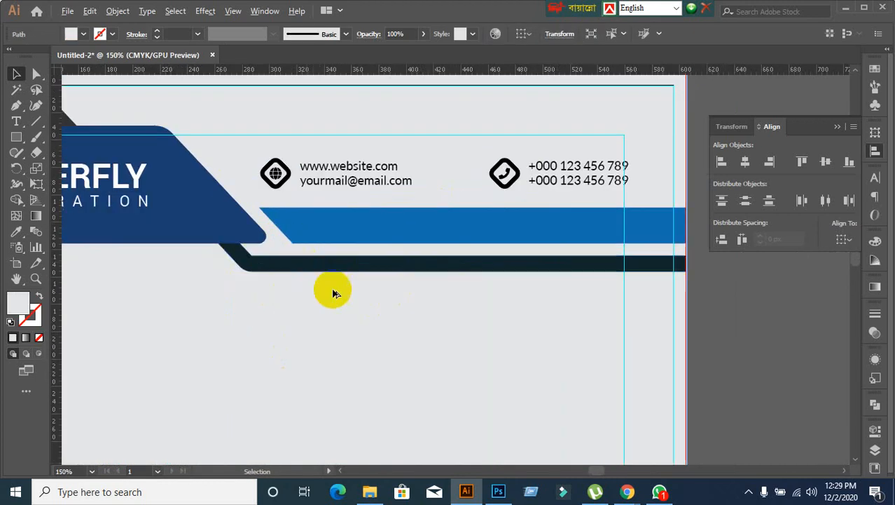
pyautogui.click(830, 359)
pyautogui.click(461, 378)
pyautogui.hotkey('ctrl', 'shift', 'a')
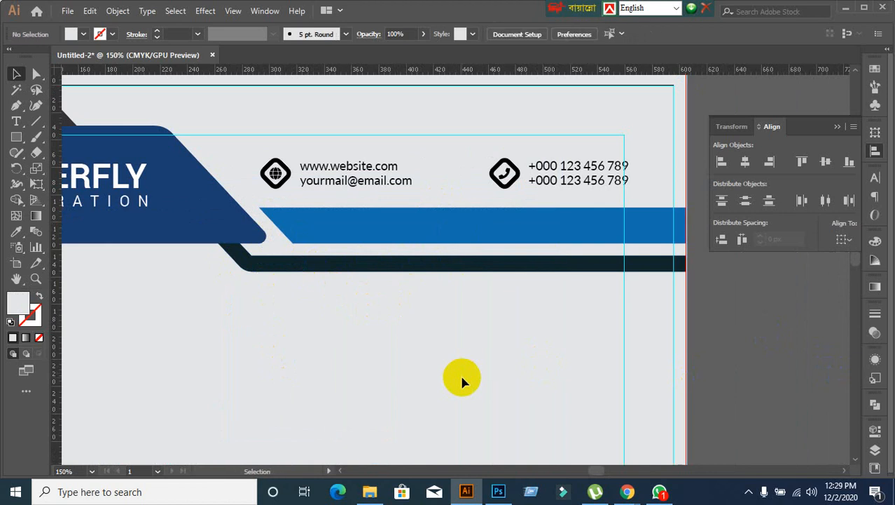
# Step: Group the globe icon with its website and email text, and the phone icon with its phone numbers
pyautogui.scroll(-1, 462, 381)
pyautogui.moveTo(319, 229); pyautogui.dragTo(415, 255)
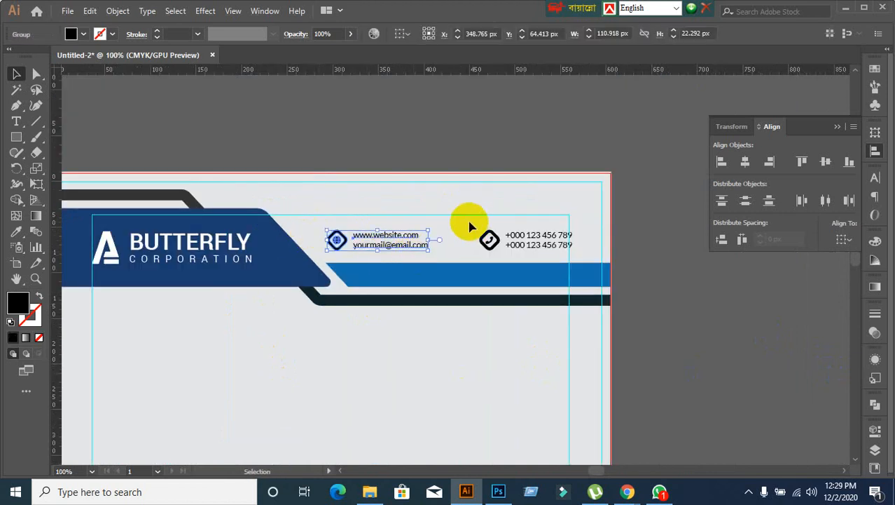
pyautogui.moveTo(464, 224); pyautogui.dragTo(532, 266)
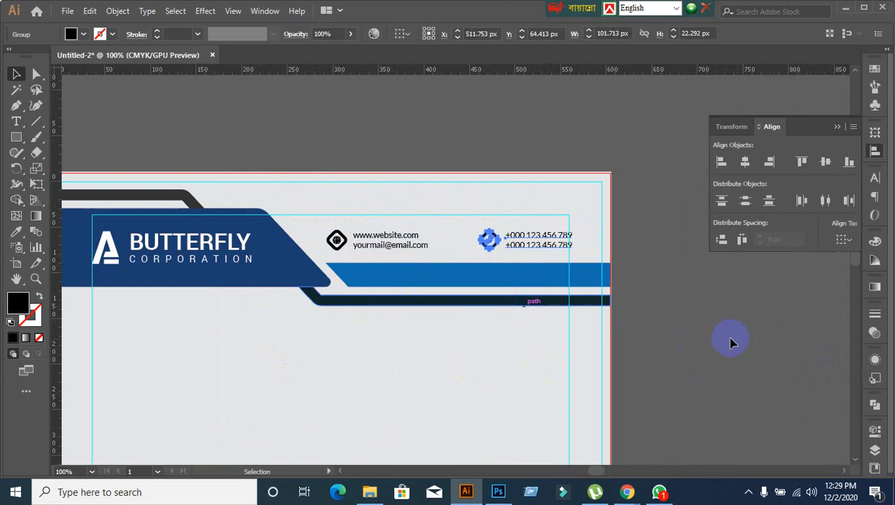
# Step: Vertically centre the website contact group and the phone contact group with each other
pyautogui.hotkey('ctrl', 'shift', 'a')
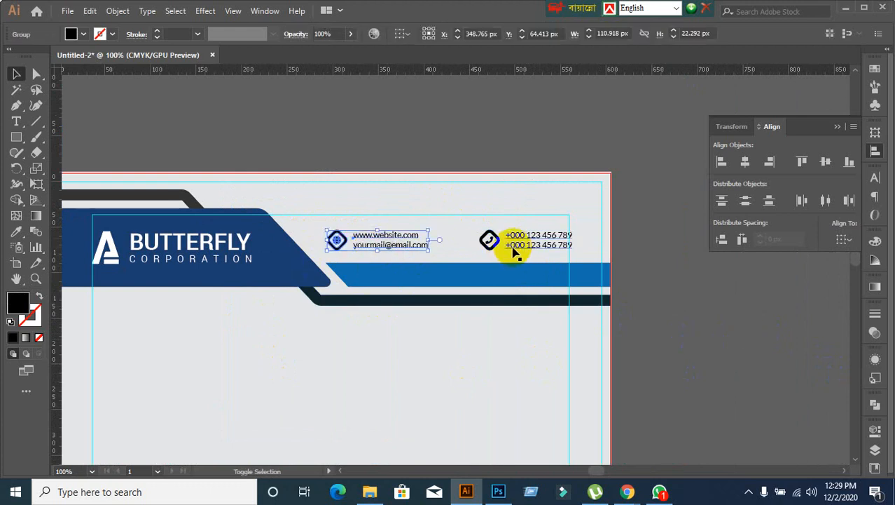
pyautogui.click(522, 244)
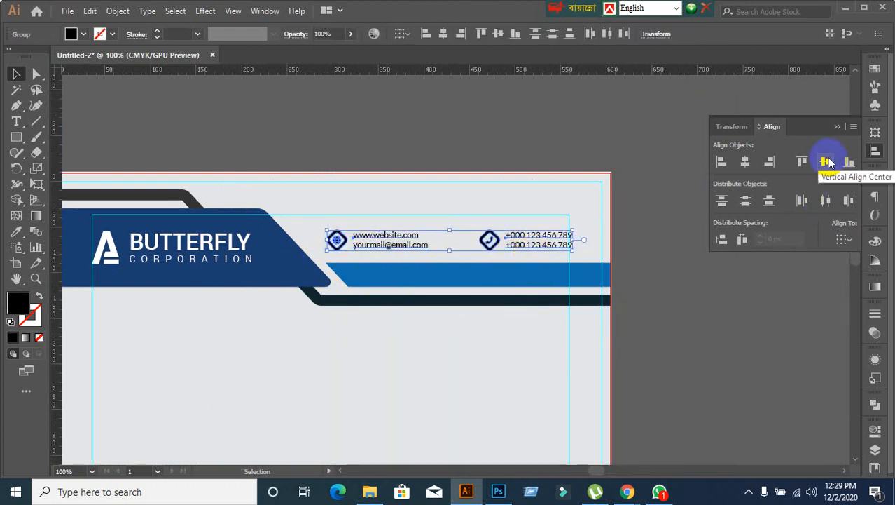
pyautogui.click(829, 162)
pyautogui.click(765, 303)
# Step: Combine the website and phone contact blocks in the header into one group
pyautogui.click(338, 239)
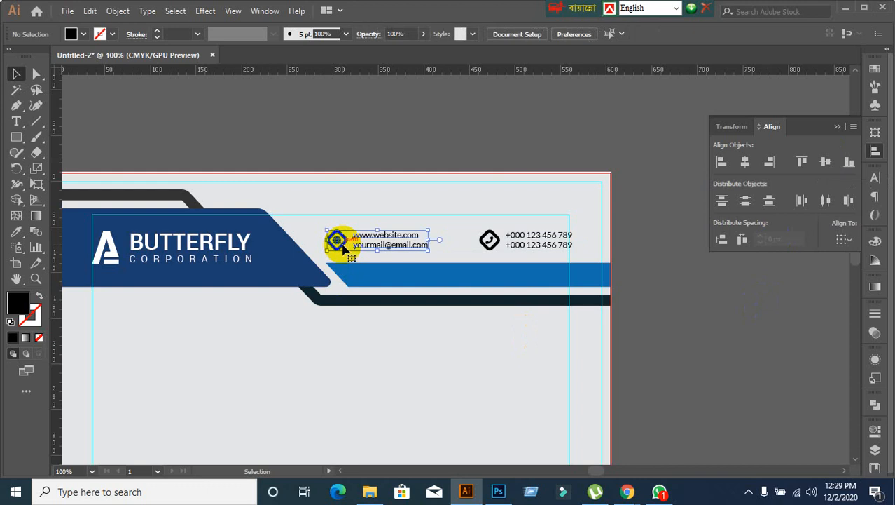
pyautogui.keyDown('shift'); pyautogui.click(516, 245); pyautogui.keyUp('shift')
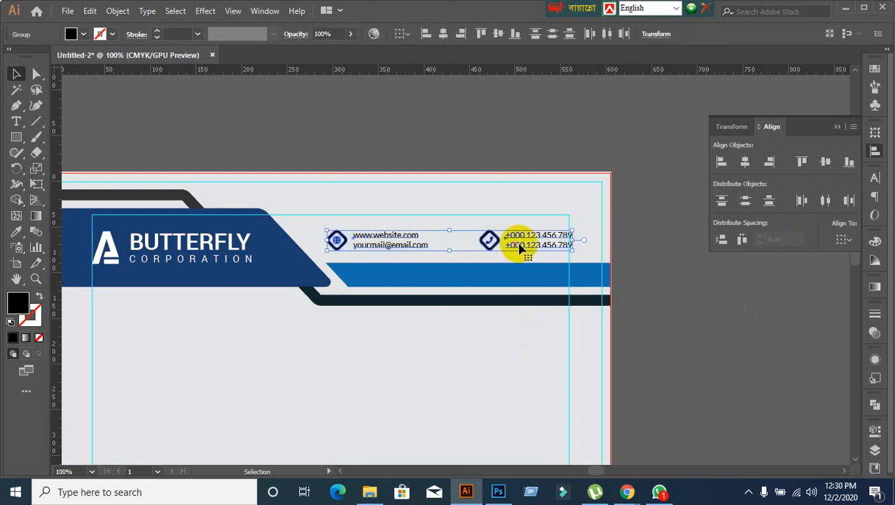
pyautogui.press('v')
pyautogui.hscroll(-2, 431, 368)
pyautogui.scroll(-1, 356, 350)
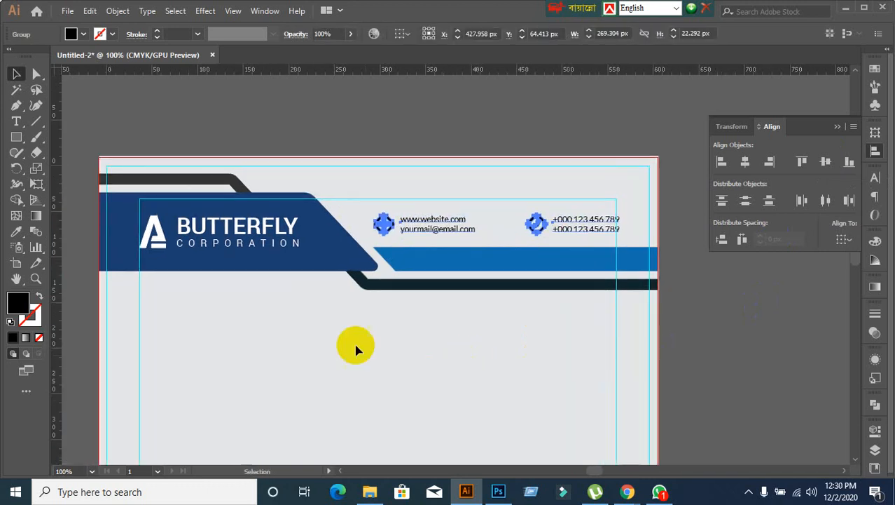
# Step: Align the top of the combined contact group to the Butterfly Corporation logo as key object
pyautogui.click(163, 241)
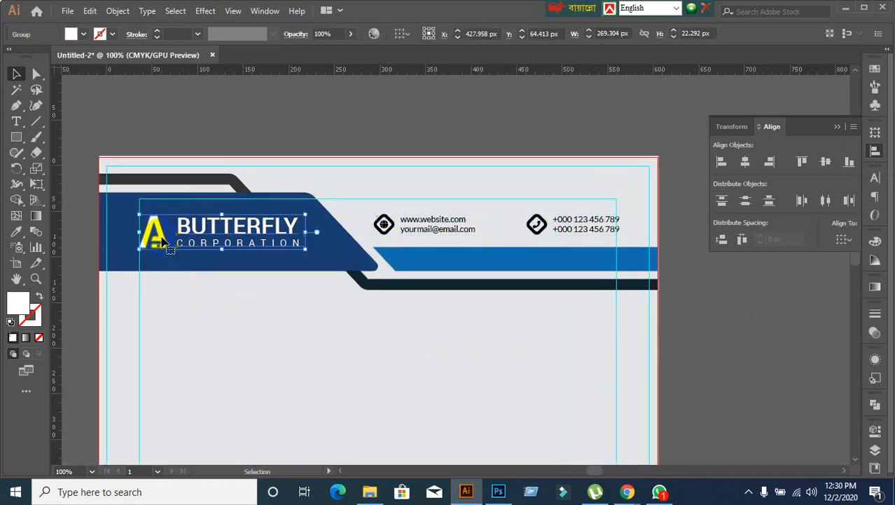
pyautogui.click(410, 239)
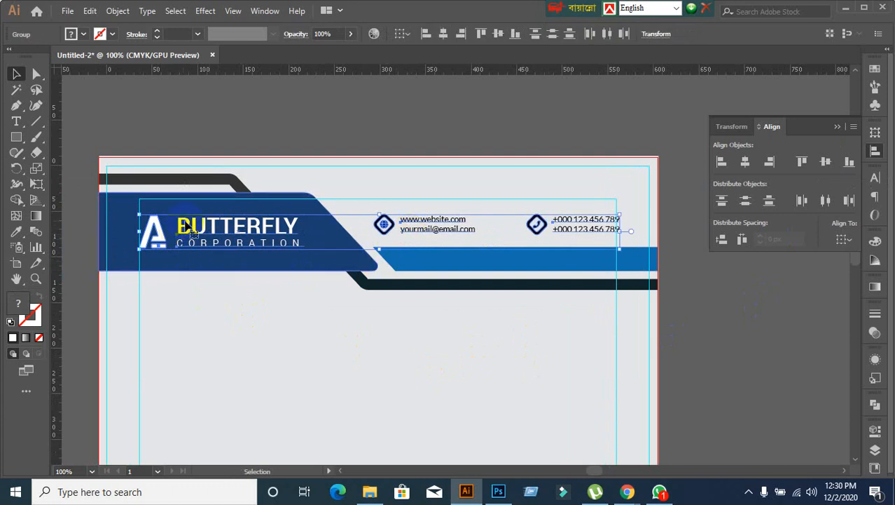
pyautogui.click(188, 224)
pyautogui.click(803, 162)
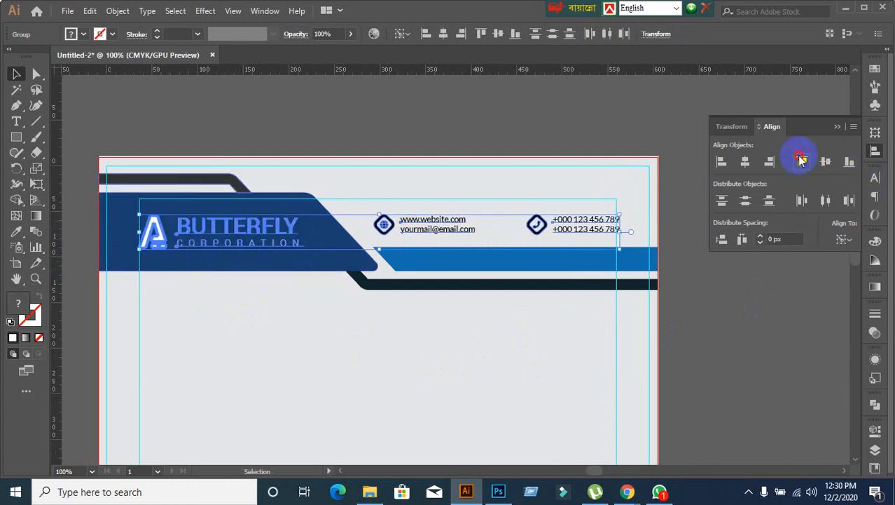
pyautogui.click(785, 323)
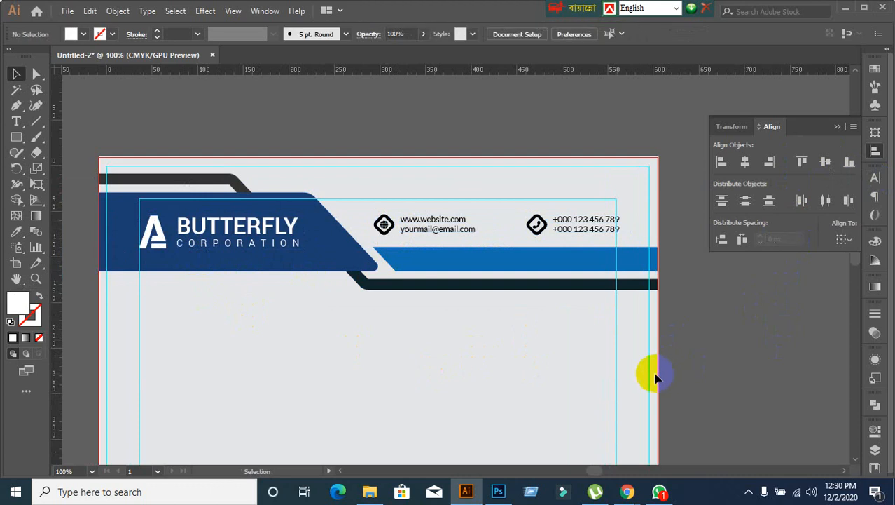
# Step: Ungroup the combined header contacts into separate website and phone blocks
pyautogui.scroll(-1, 616, 364)
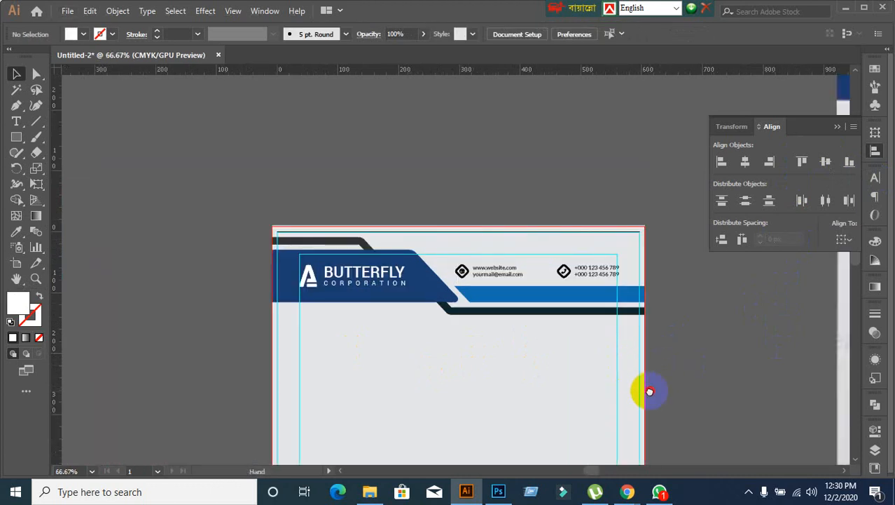
pyautogui.moveTo(649, 391); pyautogui.dragTo(583, 248)
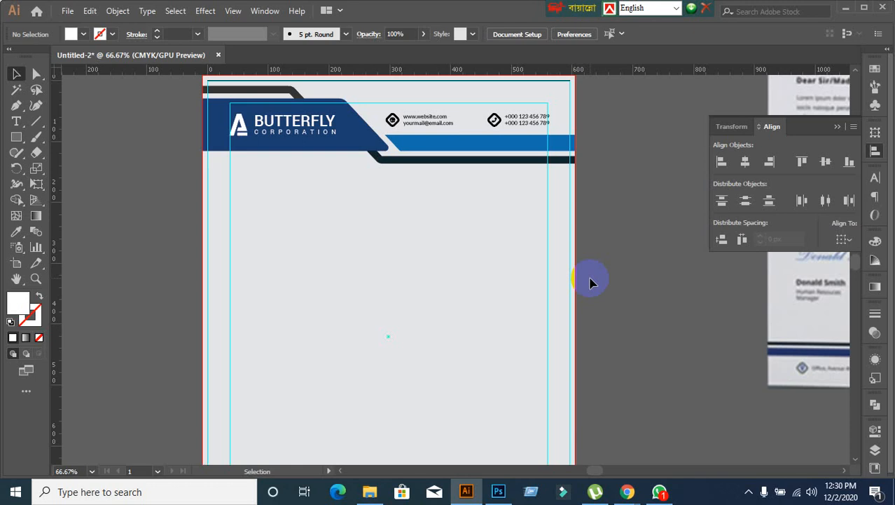
pyautogui.scroll(2, 561, 121)
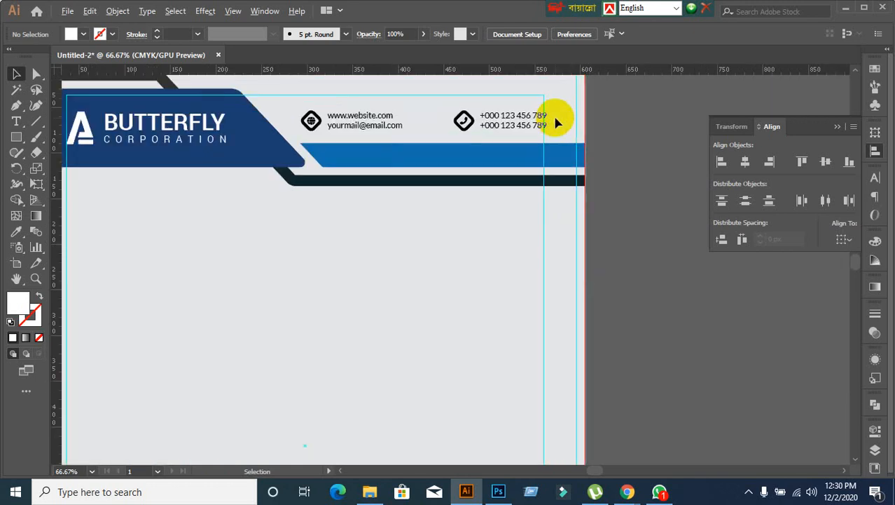
pyautogui.scroll(1, 483, 159)
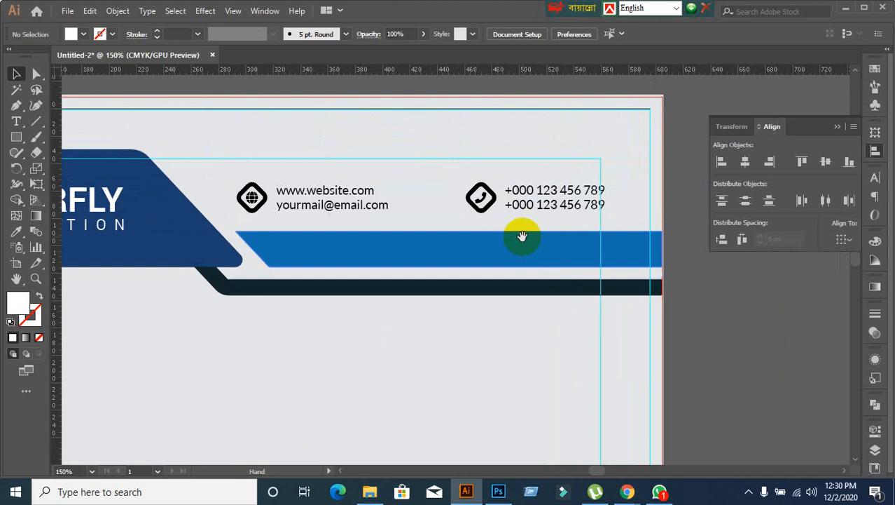
pyautogui.click(476, 214)
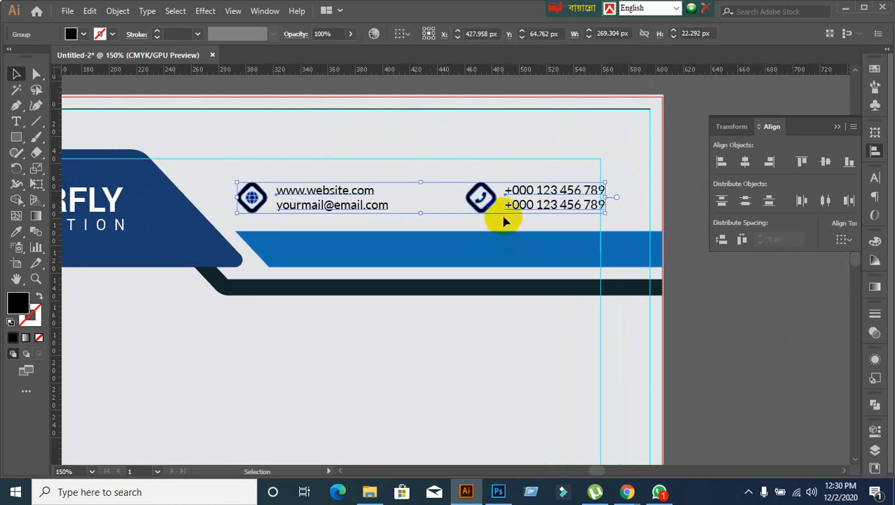
pyautogui.rightClick(486, 211)
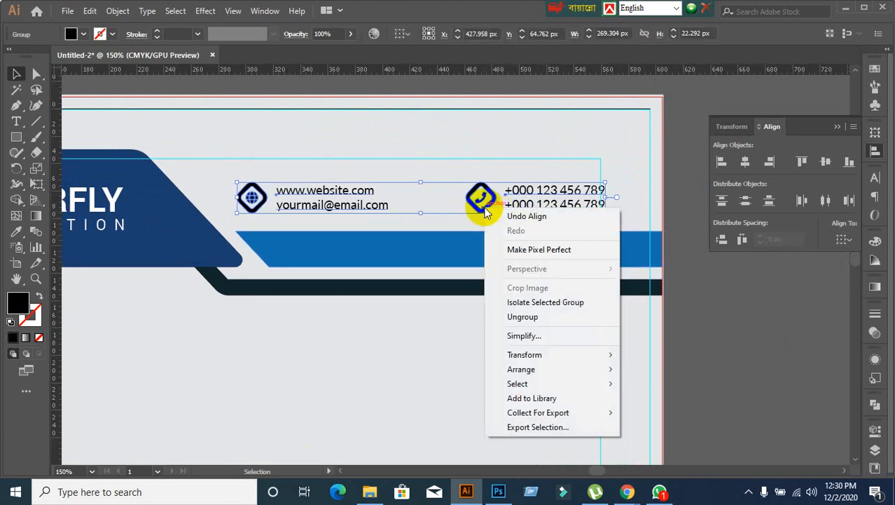
pyautogui.click(522, 317)
pyautogui.click(740, 330)
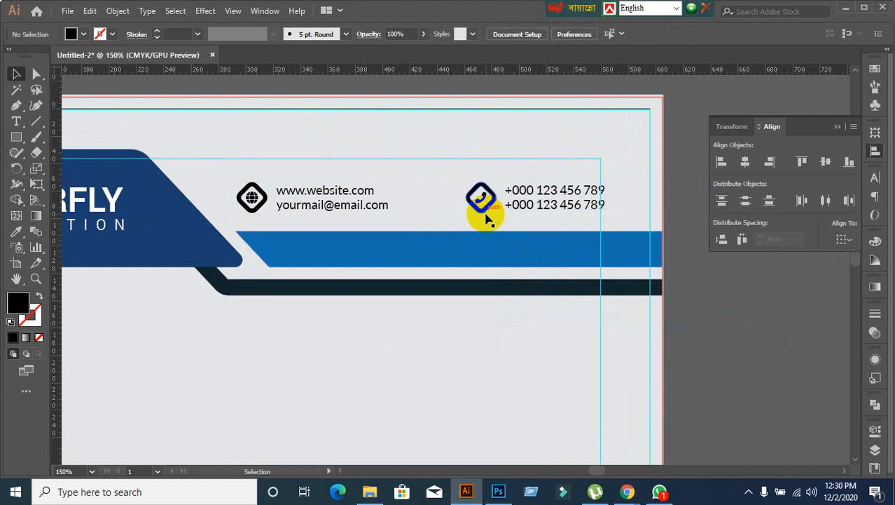
# Step: Nudge the phone contact block 3 px left so its numbers end at the inner right margin guide
pyautogui.press('Left')
pyautogui.press('Left')
pyautogui.press('Left')
pyautogui.press('Left')
pyautogui.press('Left')
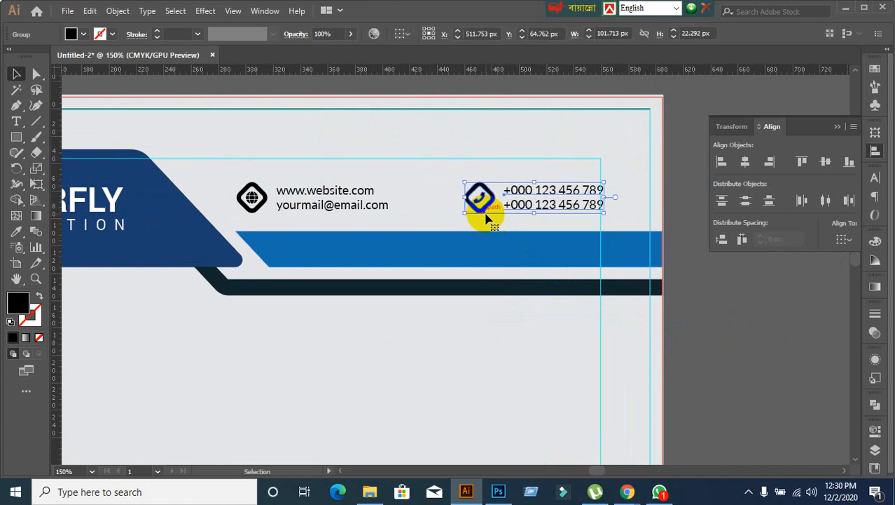
pyautogui.press('Right')
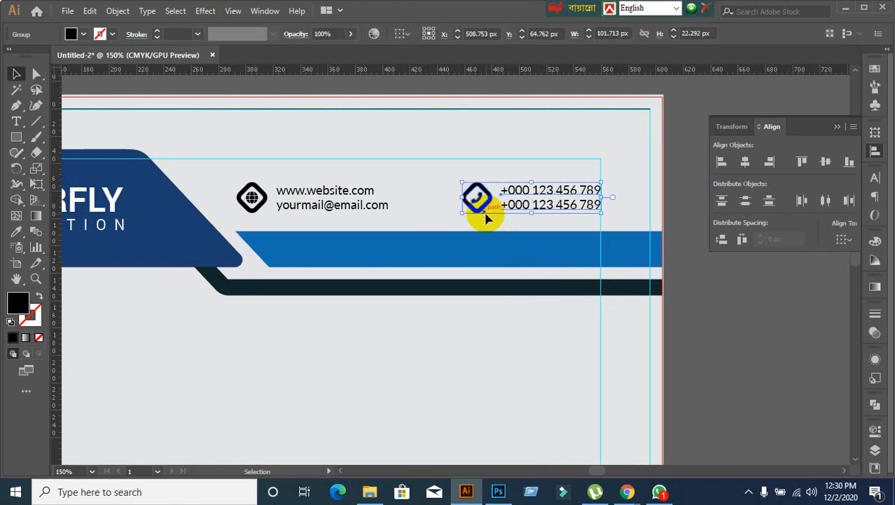
pyautogui.click(763, 300)
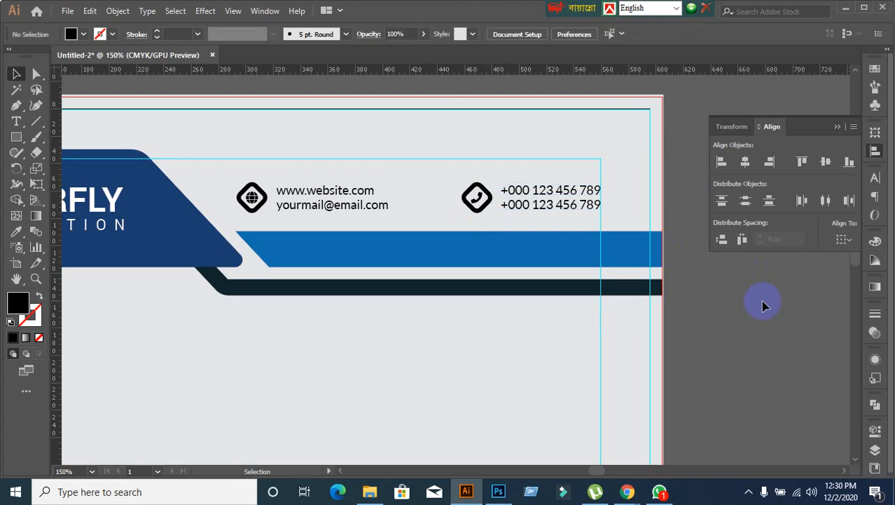
# Step: Examine the header contacts and the footer's location icon and address line against the margin guides
pyautogui.scroll(-3, 761, 299)
pyautogui.moveTo(641, 399); pyautogui.dragTo(564, 186)
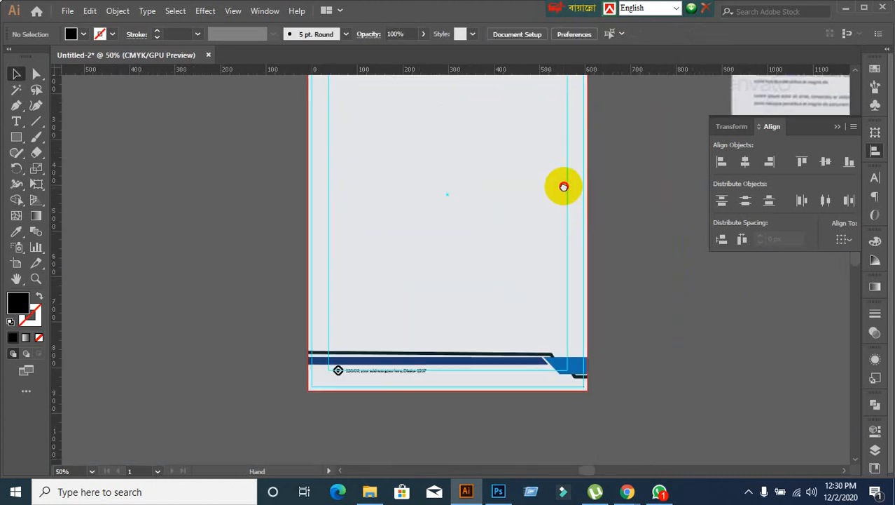
pyautogui.scroll(2, 481, 343)
pyautogui.scroll(-2, 453, 375)
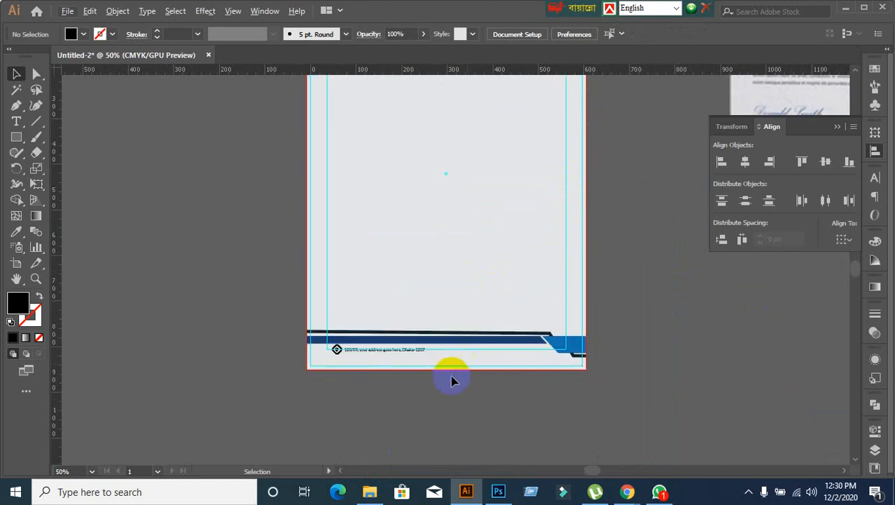
pyautogui.scroll(3, 453, 377)
pyautogui.scroll(1, 453, 377)
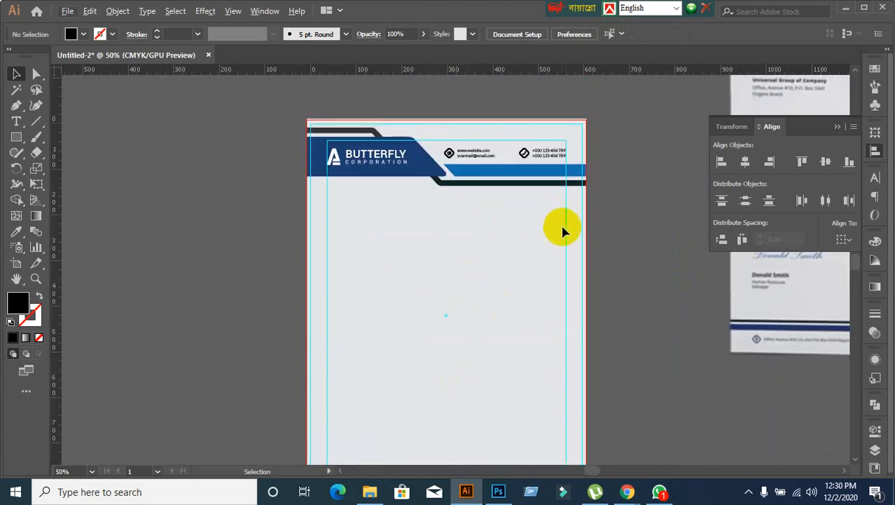
pyautogui.scroll(2, 564, 233)
pyautogui.scroll(2, 579, 258)
pyautogui.scroll(-1, 573, 289)
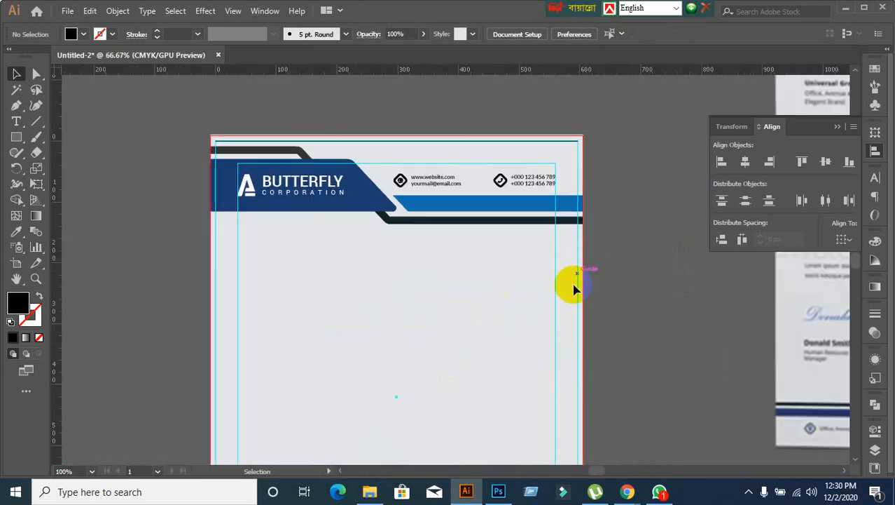
pyautogui.scroll(-1, 573, 289)
pyautogui.moveTo(494, 374); pyautogui.dragTo(506, 225)
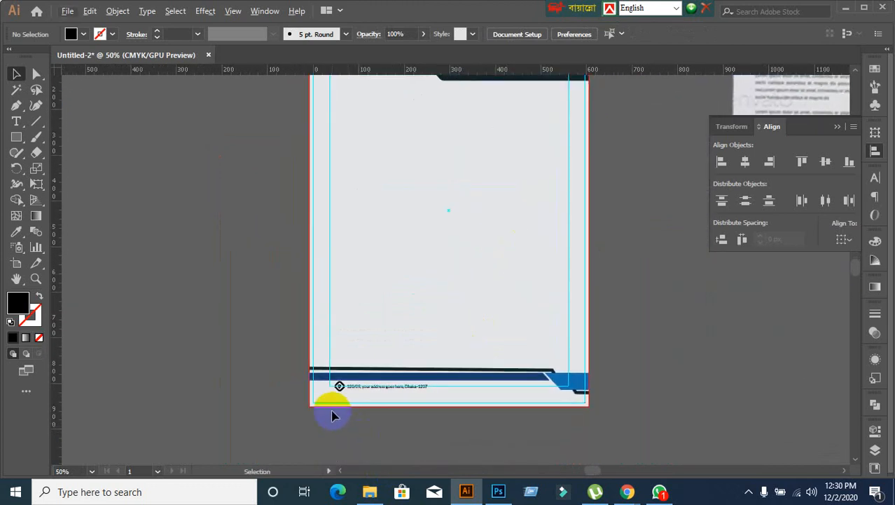
pyautogui.scroll(3, 333, 415)
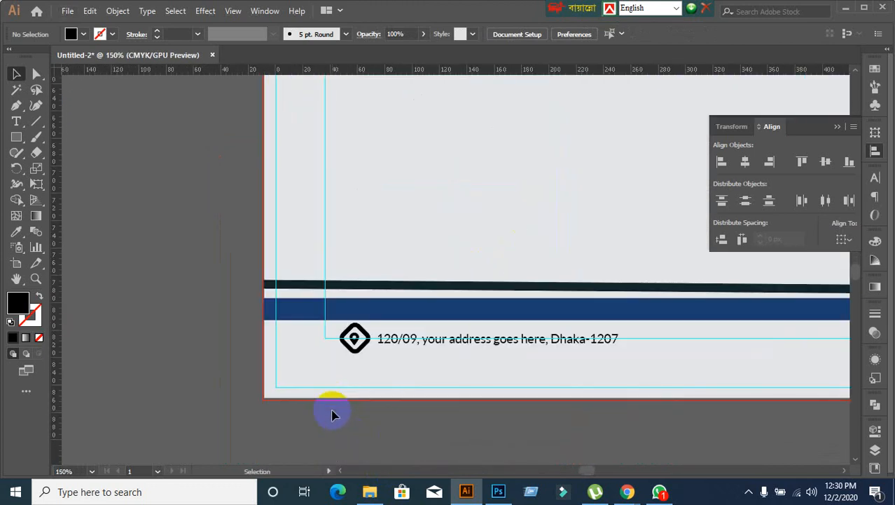
pyautogui.click(358, 356)
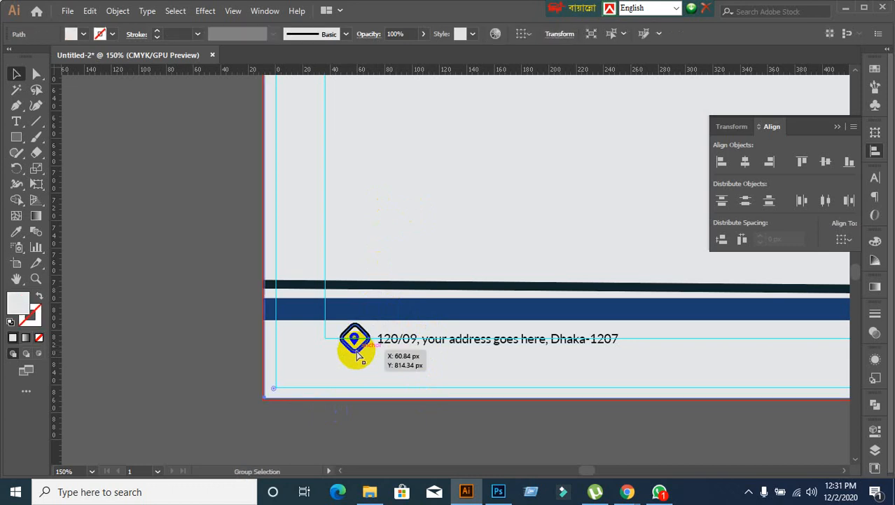
pyautogui.click(180, 355)
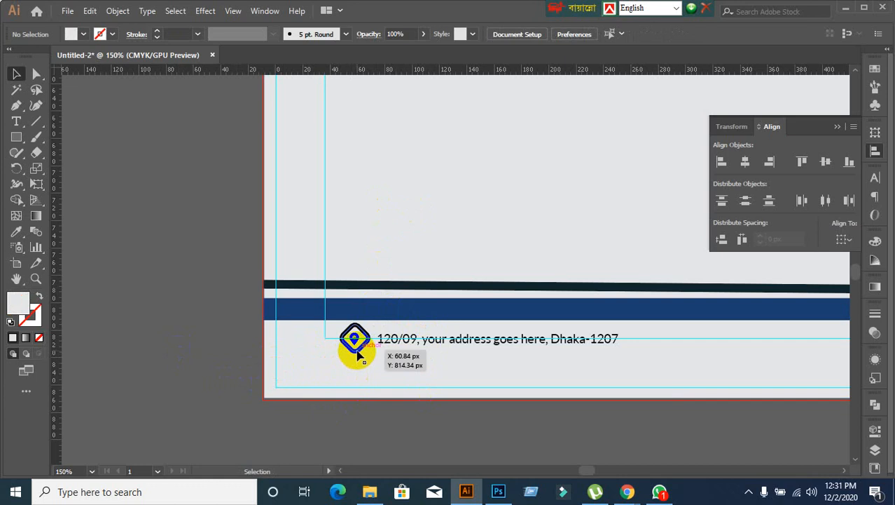
pyautogui.keyDown('alt'); pyautogui.scroll(-2, 358, 356); pyautogui.keyUp('alt')
pyautogui.moveTo(380, 206); pyautogui.dragTo(356, 238)
pyautogui.keyDown('alt'); pyautogui.scroll(2, 326, 405); pyautogui.keyUp('alt')
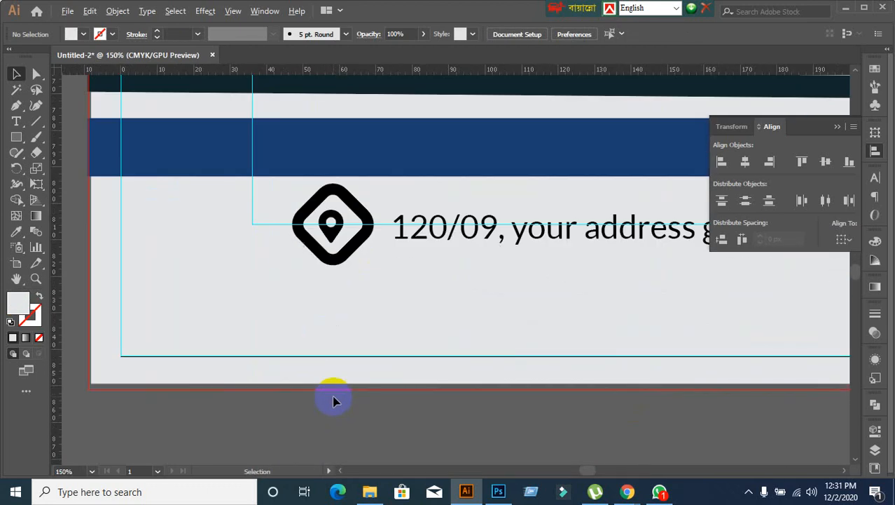
# Step: Expand the fill and stroke of the diamond frame around the footer's location pin
pyautogui.click(339, 250)
pyautogui.keyDown('alt'); pyautogui.scroll(3, 334, 261); pyautogui.keyUp('alt')
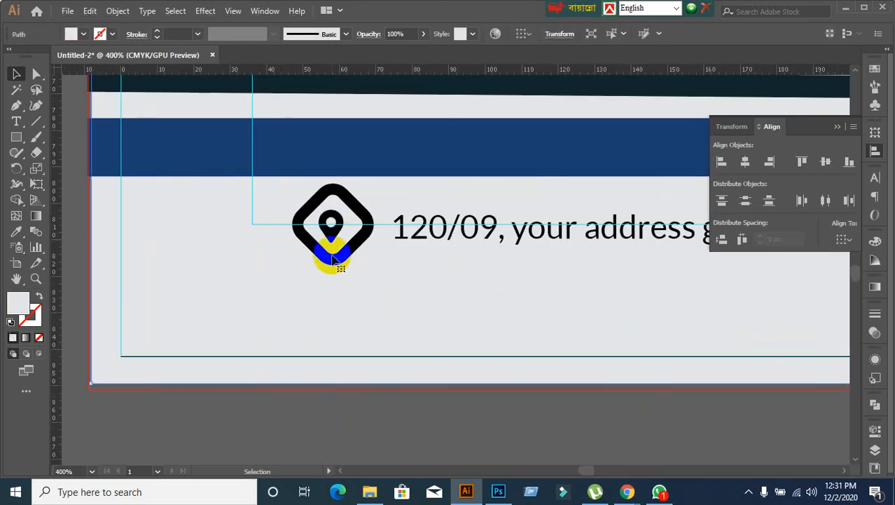
pyautogui.click(336, 260)
pyautogui.keyDown('alt'); pyautogui.scroll(-2, 403, 301); pyautogui.keyUp('alt')
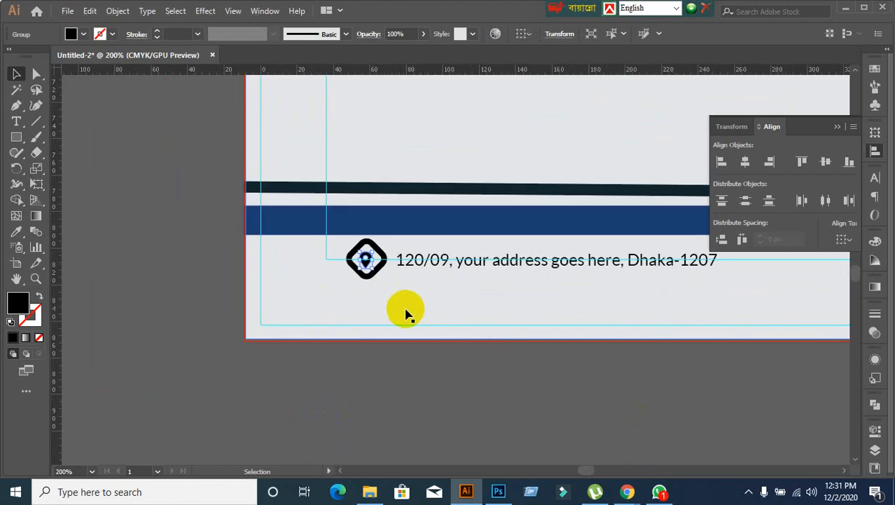
pyautogui.keyDown('alt'); pyautogui.scroll(2, 405, 312); pyautogui.keyUp('alt')
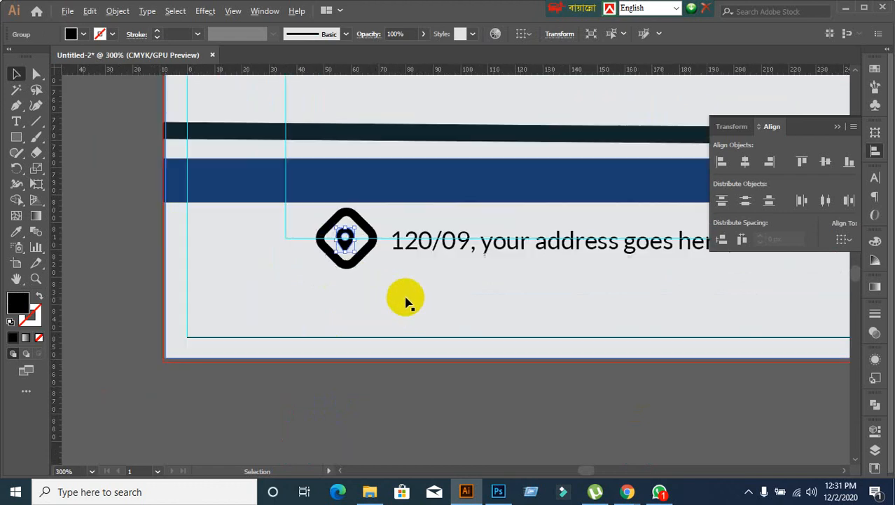
pyautogui.keyDown('alt'); pyautogui.scroll(2, 376, 312); pyautogui.keyUp('alt')
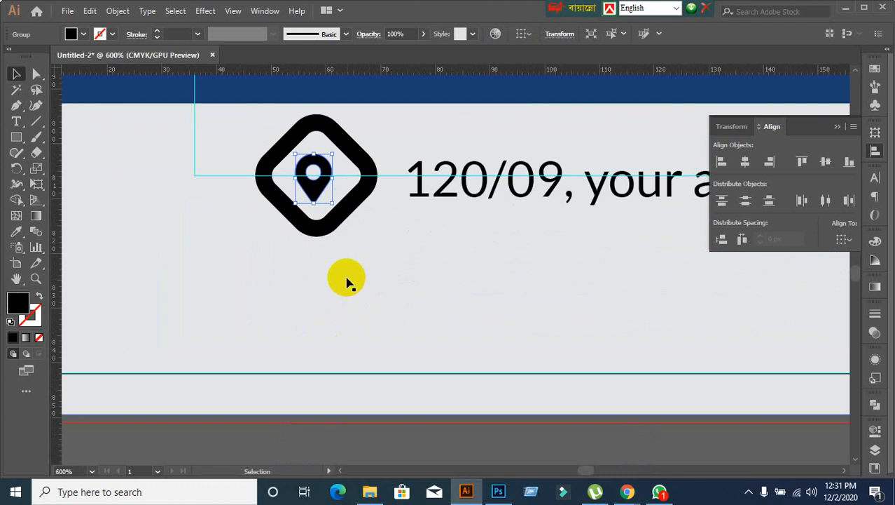
pyautogui.click(330, 235)
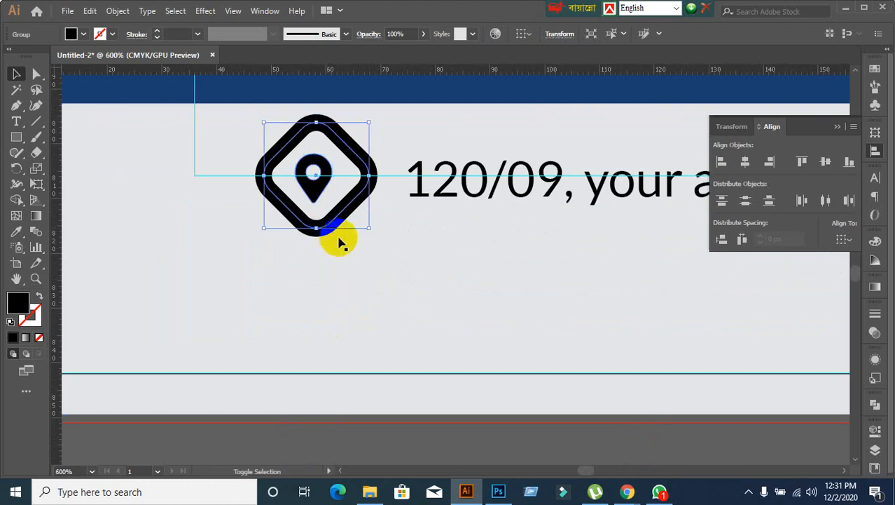
pyautogui.click(316, 239)
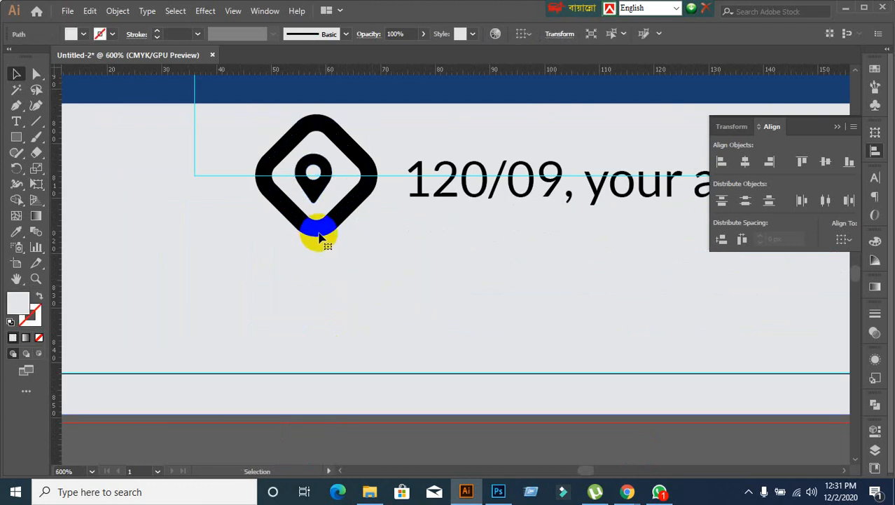
pyautogui.click(329, 226)
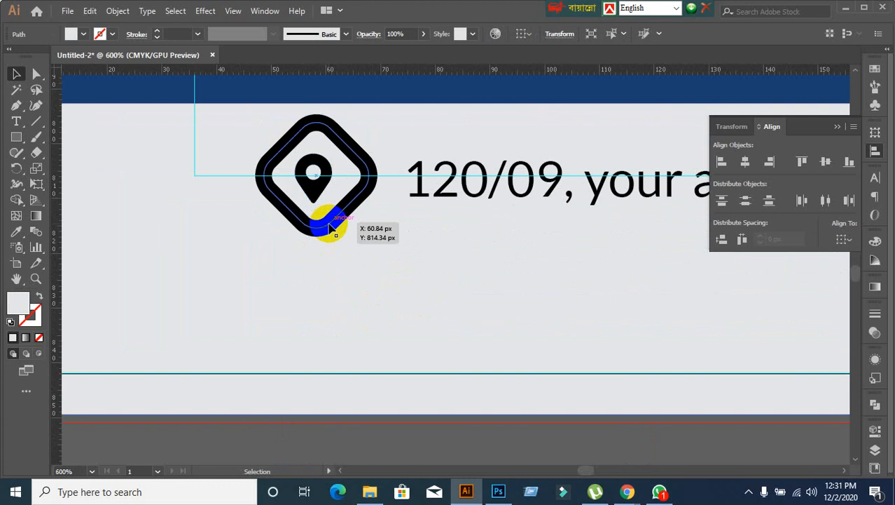
pyautogui.click(117, 11)
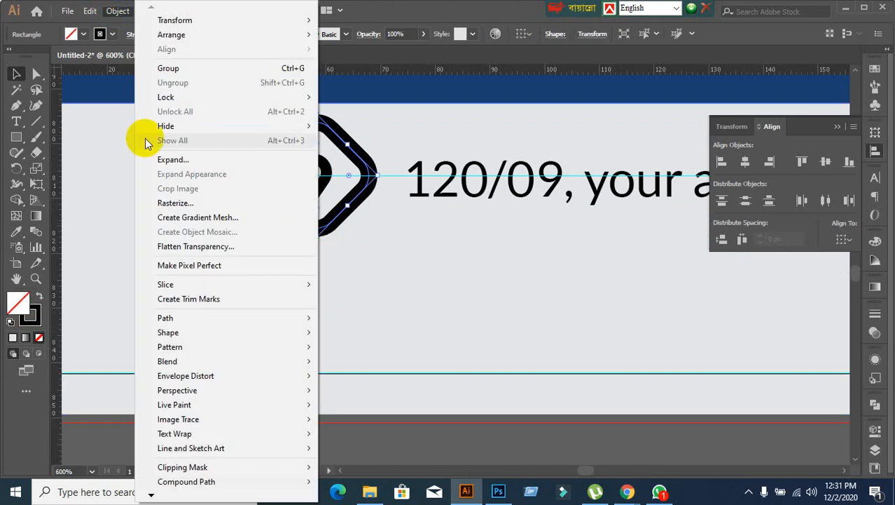
pyautogui.click(168, 161)
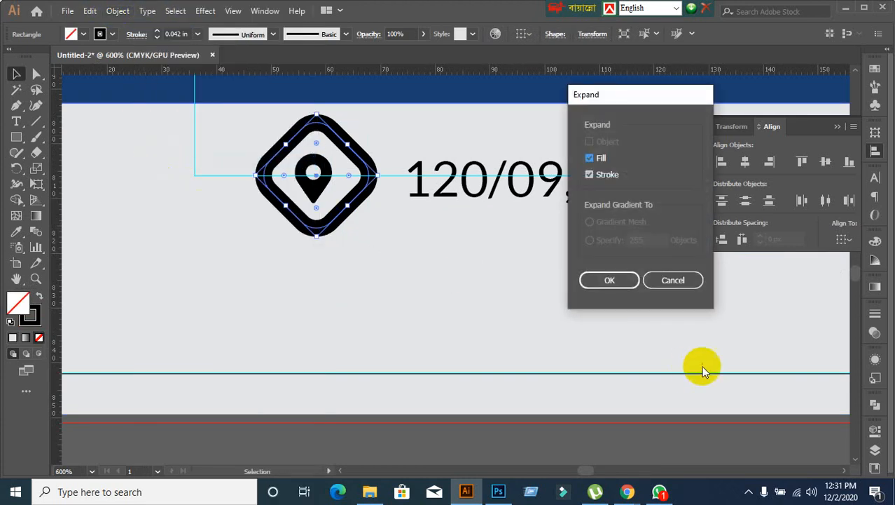
pyautogui.click(615, 281)
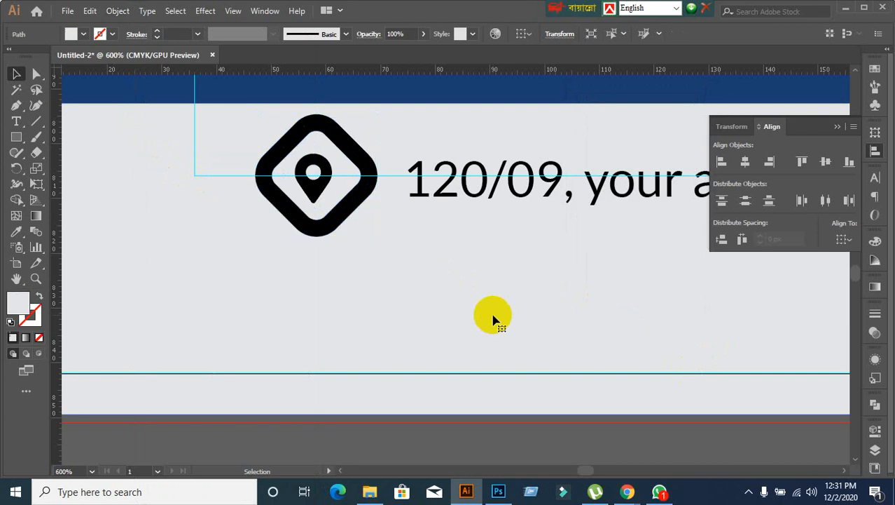
# Step: Centre the location pin vertically and horizontally inside the diamond frame, using the frame as key object
pyautogui.click(318, 188)
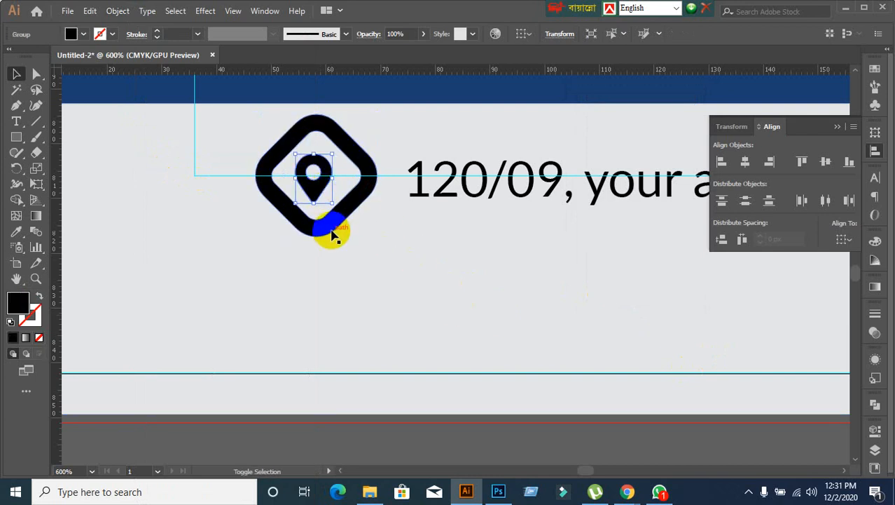
pyautogui.click(332, 238)
pyautogui.click(309, 199)
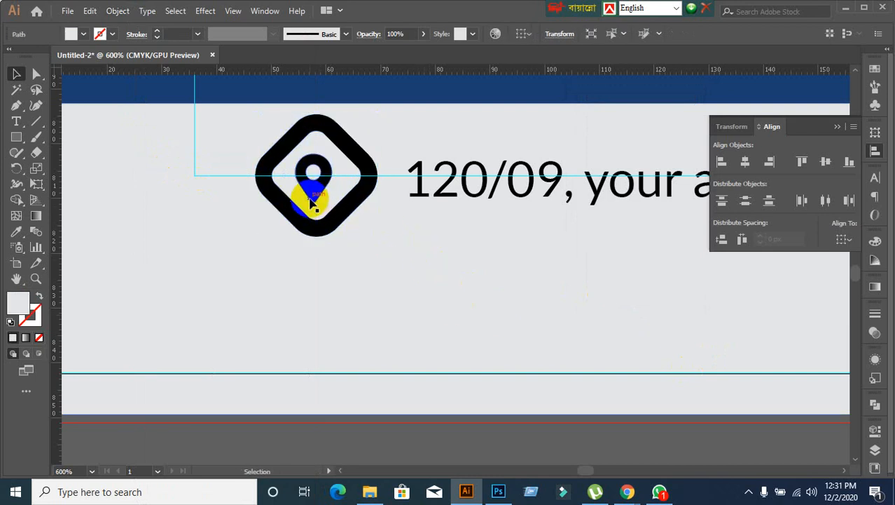
pyautogui.click(324, 234)
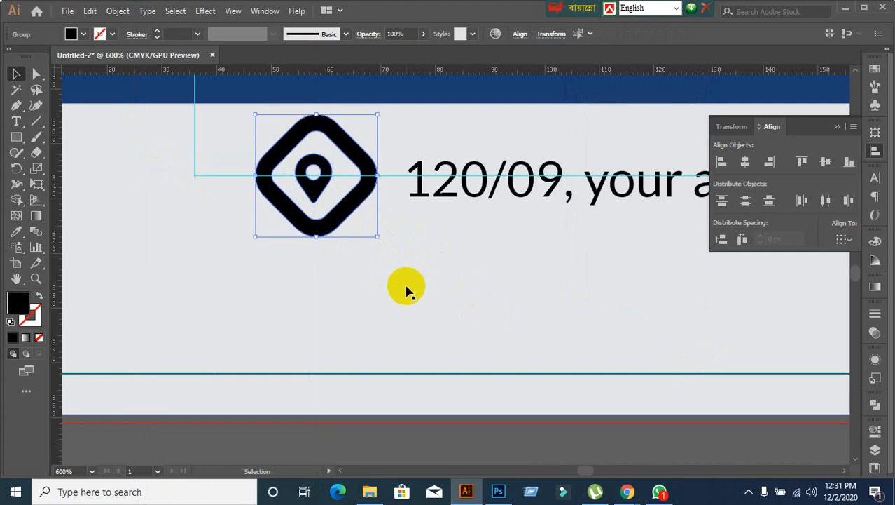
pyautogui.click(320, 189)
pyautogui.click(328, 227)
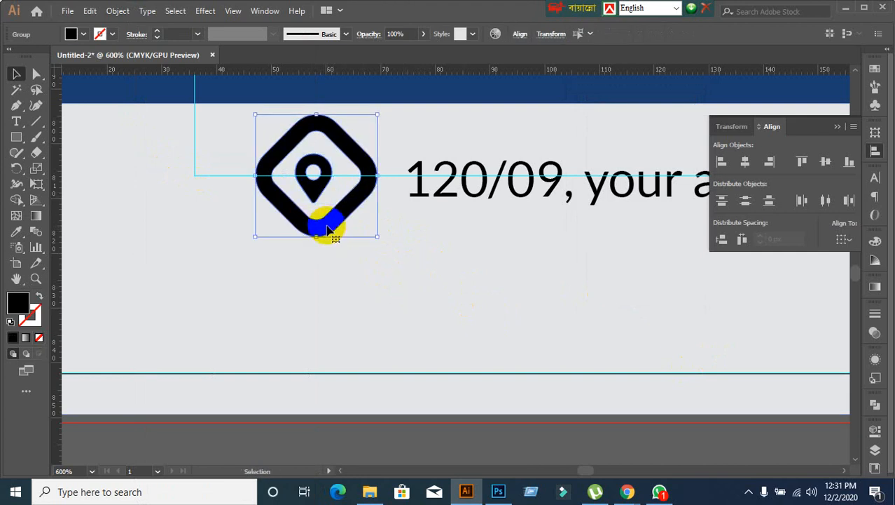
pyautogui.click(832, 166)
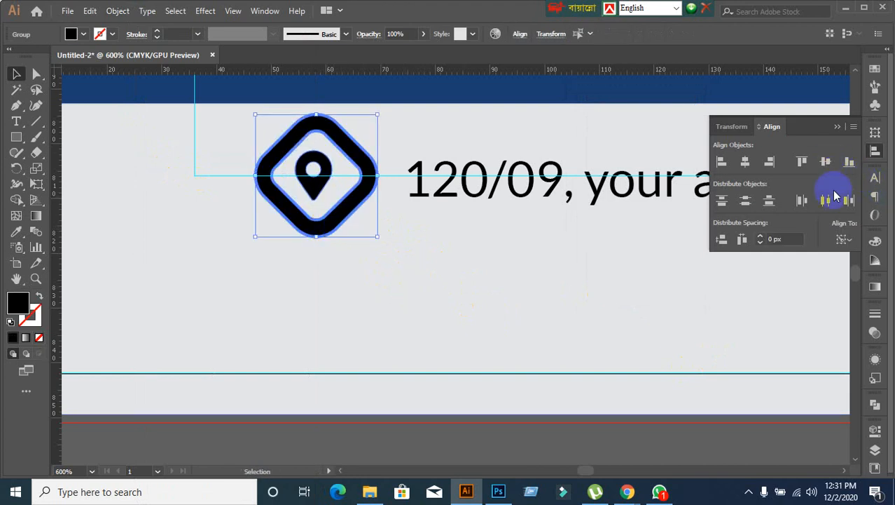
pyautogui.click(745, 166)
pyautogui.click(392, 294)
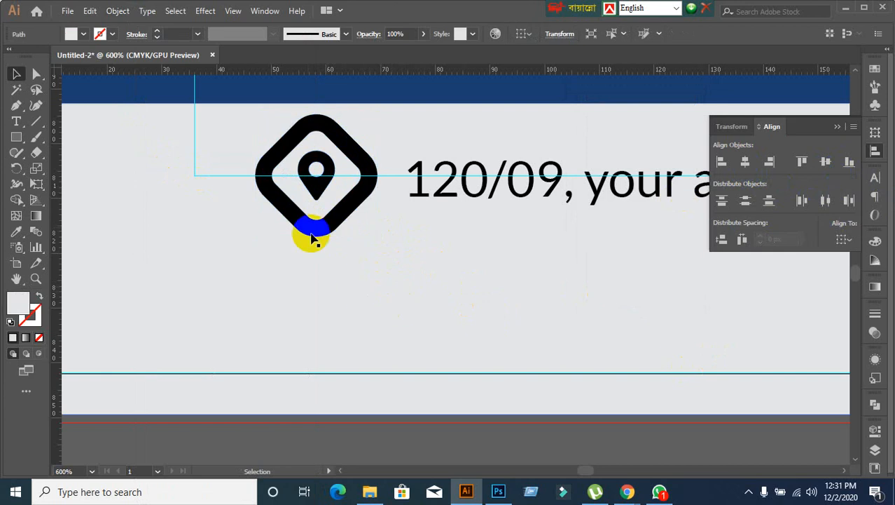
# Step: Examine the footer from the location icon and address line across to the blue corner shape
pyautogui.click(323, 225)
pyautogui.hotkey('shift', 'Up')
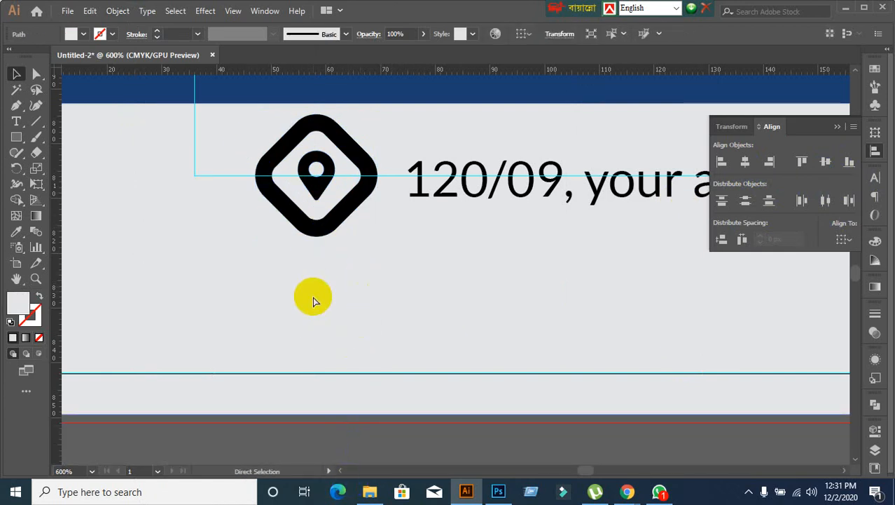
pyautogui.scroll(-3, 314, 301)
pyautogui.scroll(-3, 381, 359)
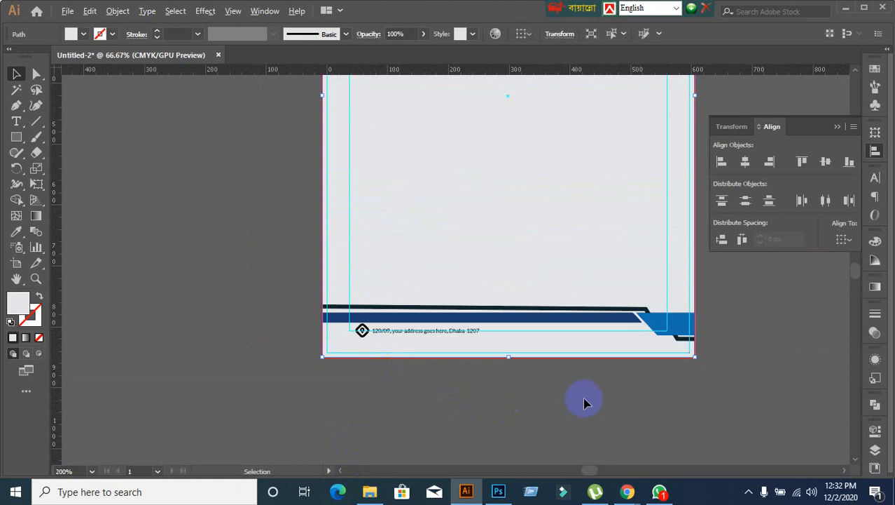
pyautogui.scroll(-2, 666, 393)
pyautogui.scroll(3, 488, 464)
pyautogui.scroll(-3, 487, 444)
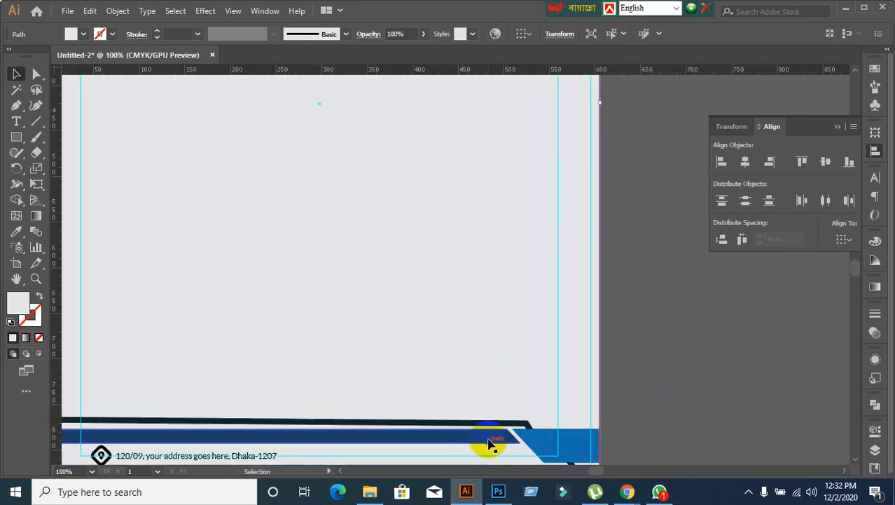
pyautogui.scroll(-2, 421, 431)
pyautogui.scroll(3, 324, 426)
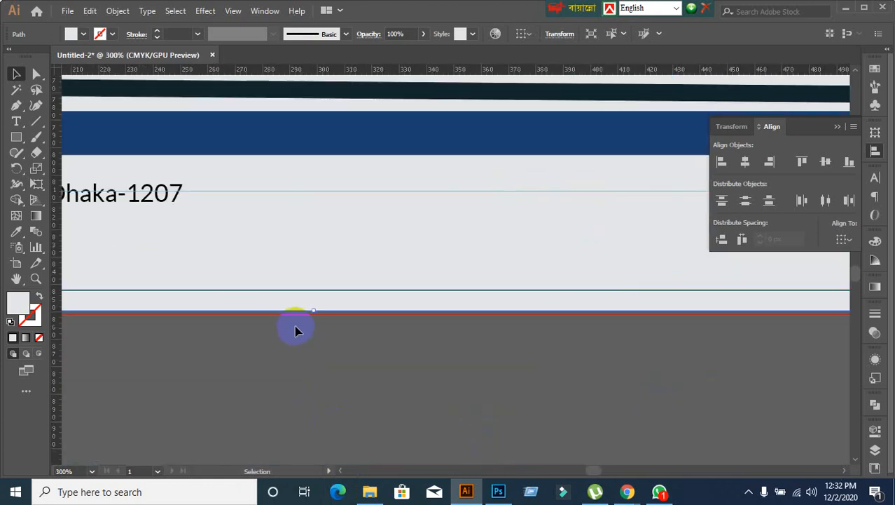
pyautogui.click(328, 369)
pyautogui.scroll(-2, 208, 384)
pyautogui.moveTo(154, 388); pyautogui.dragTo(455, 374)
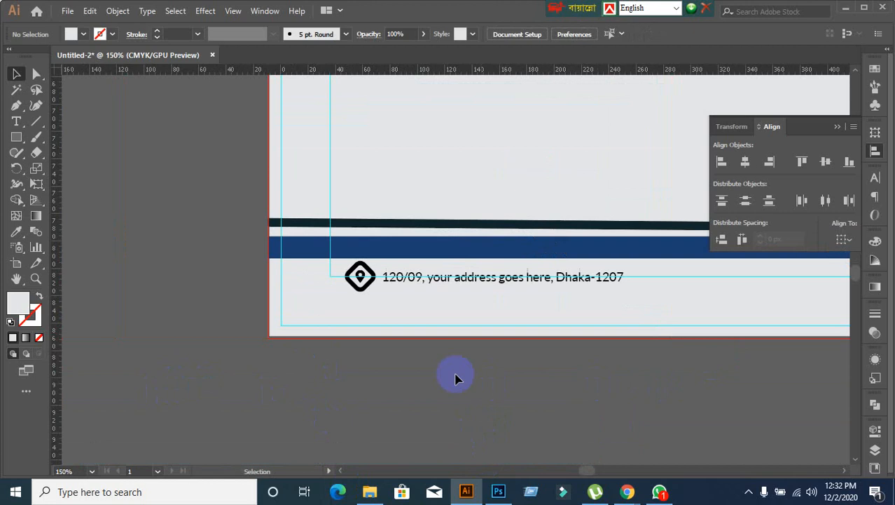
pyautogui.moveTo(260, 331); pyautogui.dragTo(272, 388)
pyautogui.click(271, 386)
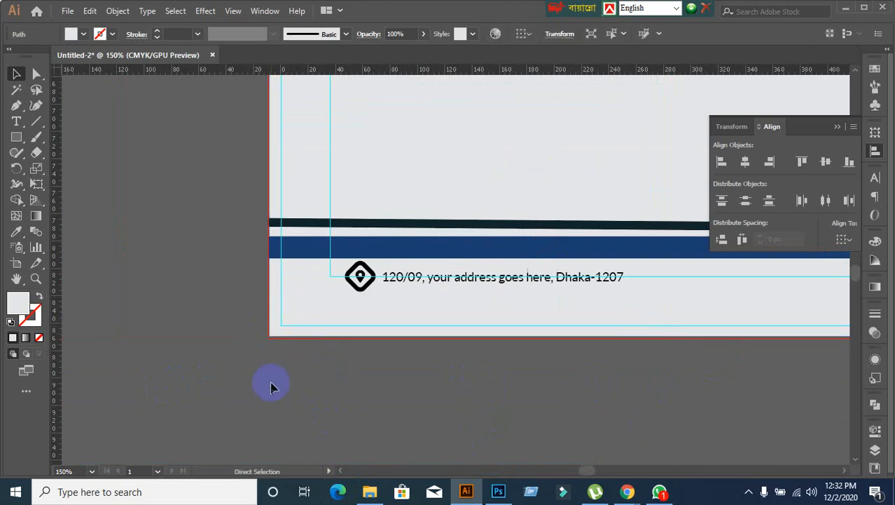
pyautogui.scroll(3, 359, 320)
# Step: Group the location pin and its diamond frame into one footer icon
pyautogui.click(351, 205)
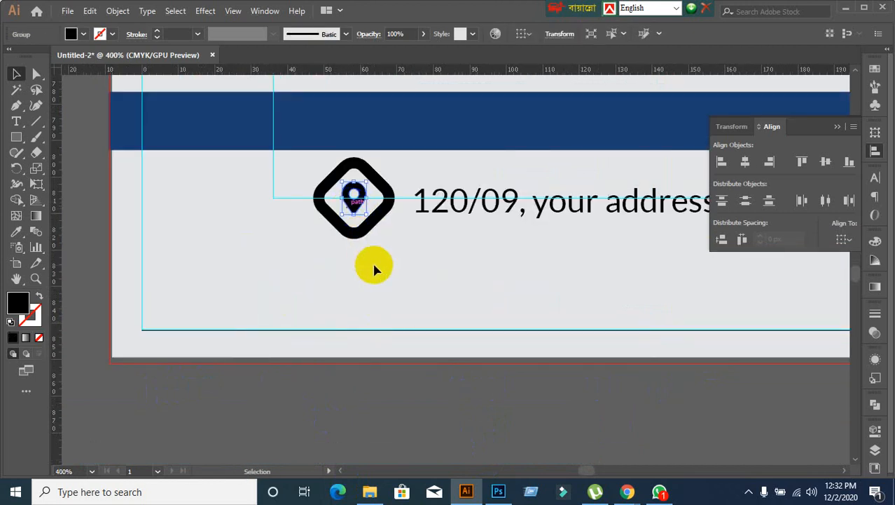
pyautogui.click(374, 263)
pyautogui.moveTo(308, 175); pyautogui.dragTo(372, 246)
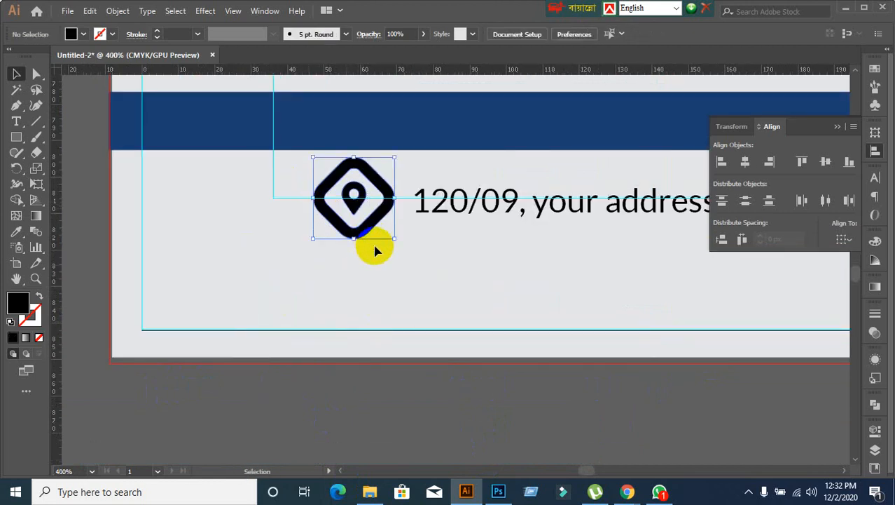
pyautogui.click(370, 252)
# Step: Align the address line to the vertical centre of the location icon, using the icon as key object
pyautogui.click(351, 197)
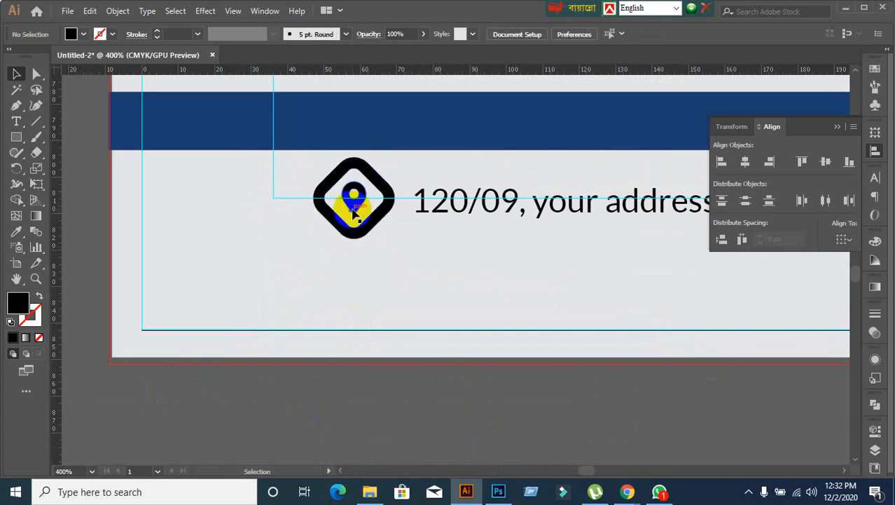
pyautogui.keyDown('shift'); pyautogui.click(480, 211); pyautogui.keyUp('shift')
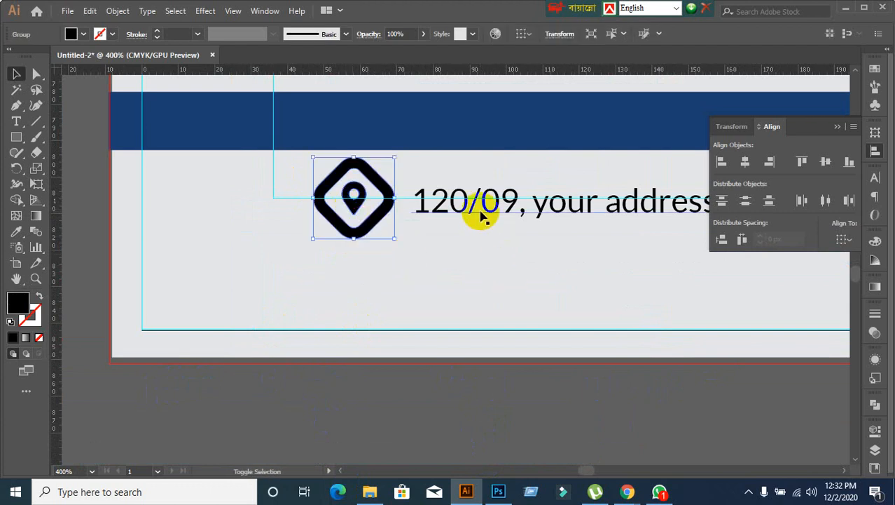
pyautogui.click(359, 200)
pyautogui.click(826, 163)
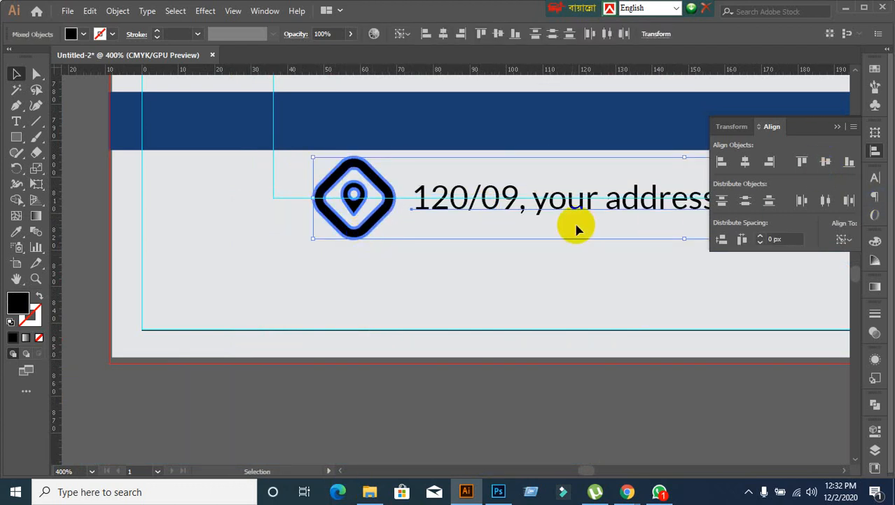
pyautogui.click(556, 230)
# Step: Review the whole letterhead, comparing the placement of the header contacts, logo and footer address within the margin guides
pyautogui.scroll(-3, 482, 262)
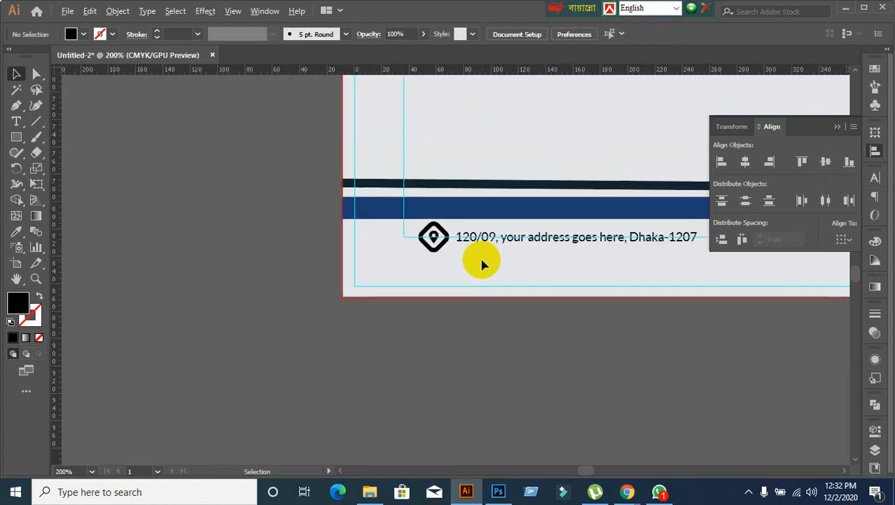
pyautogui.scroll(-1, 483, 264)
pyautogui.scroll(1, 483, 265)
pyautogui.scroll(-5, 519, 256)
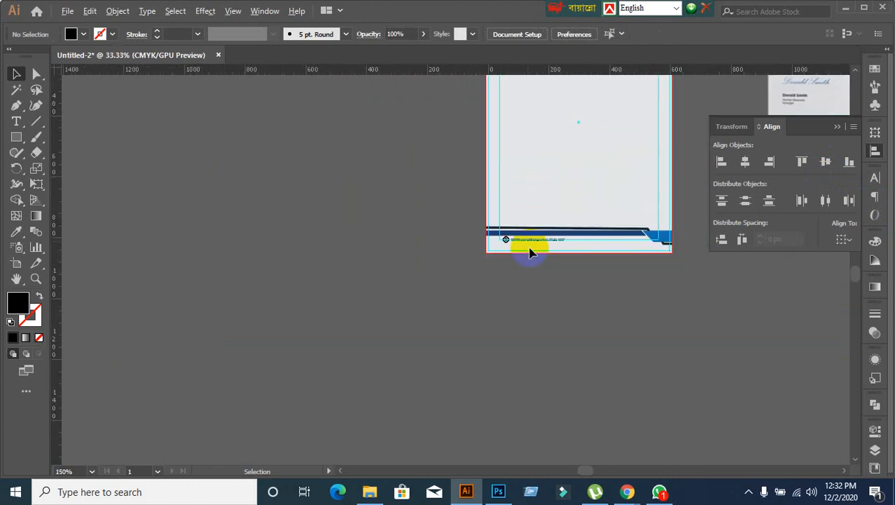
pyautogui.scroll(1, 596, 215)
pyautogui.scroll(-1, 542, 210)
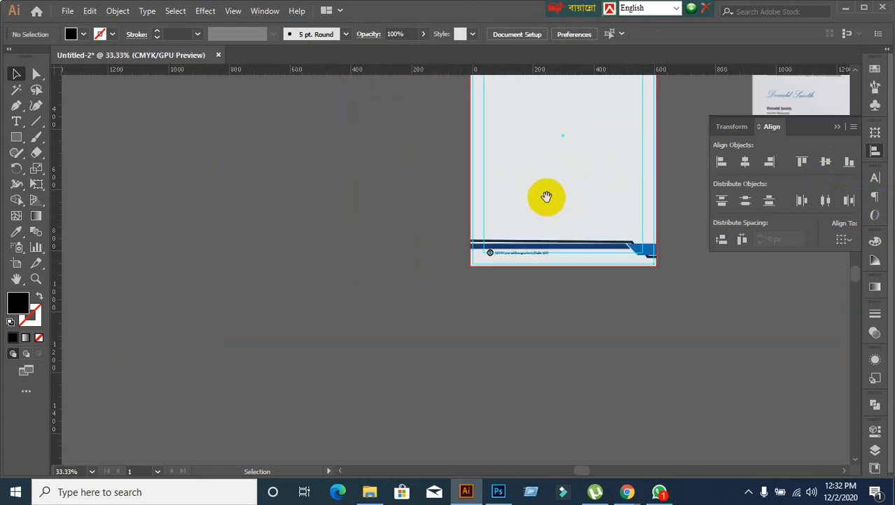
pyautogui.moveTo(547, 196); pyautogui.dragTo(405, 364)
pyautogui.scroll(2, 433, 258)
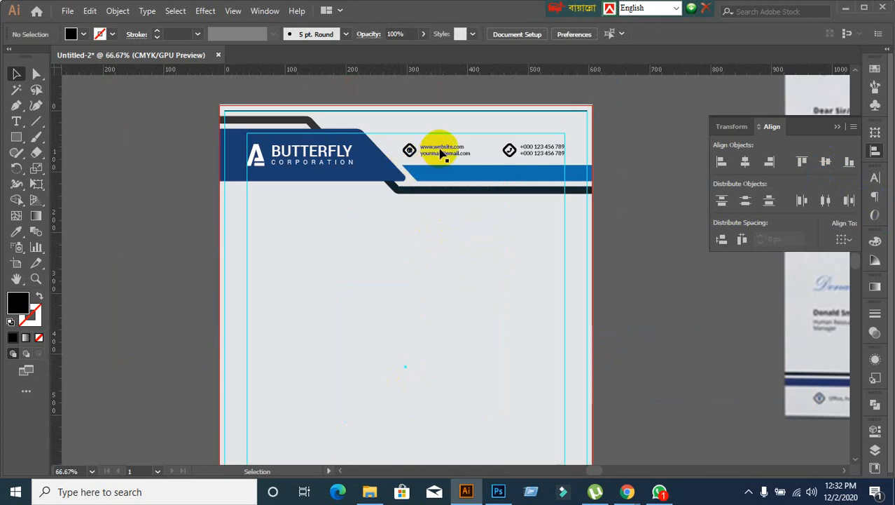
pyautogui.scroll(-5, 426, 334)
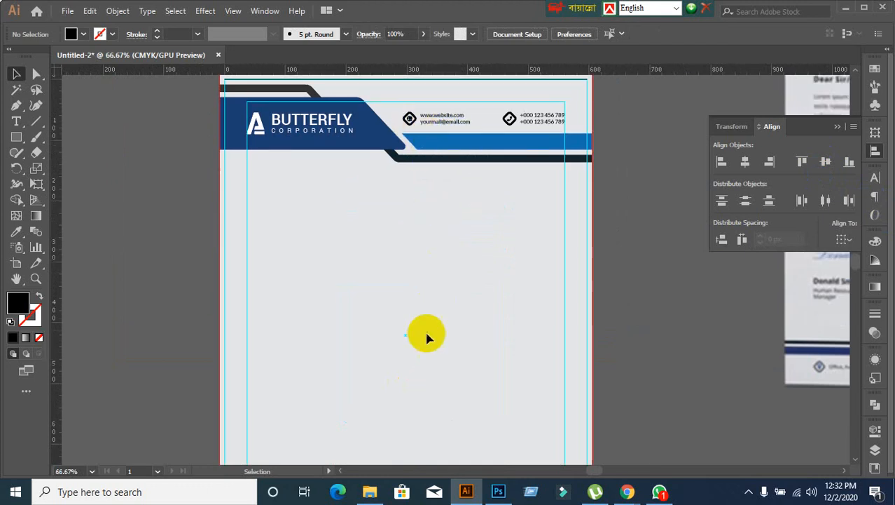
pyautogui.scroll(1, 258, 448)
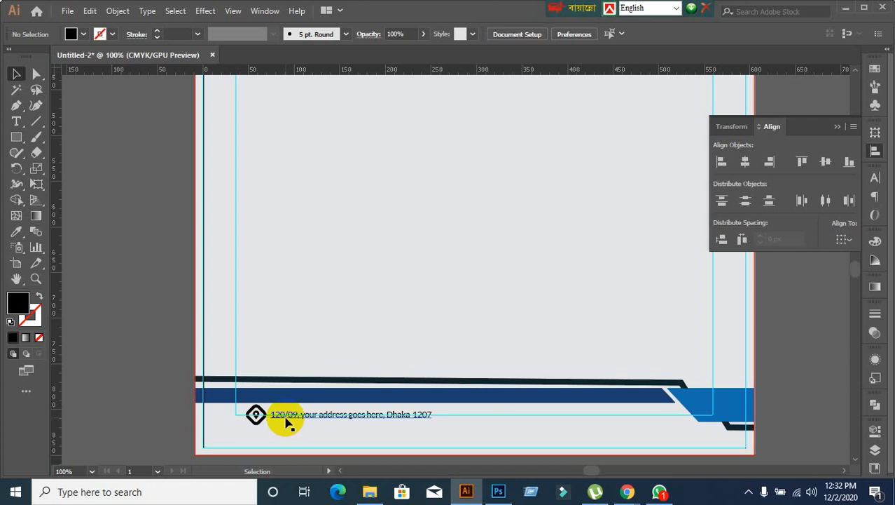
pyautogui.scroll(-1, 288, 410)
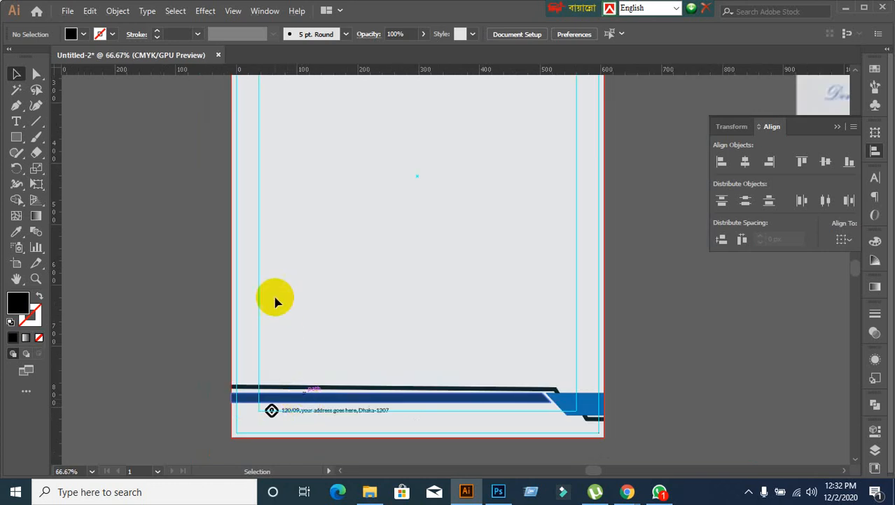
pyautogui.scroll(-1, 272, 287)
pyautogui.scroll(2, 280, 273)
pyautogui.click(309, 138)
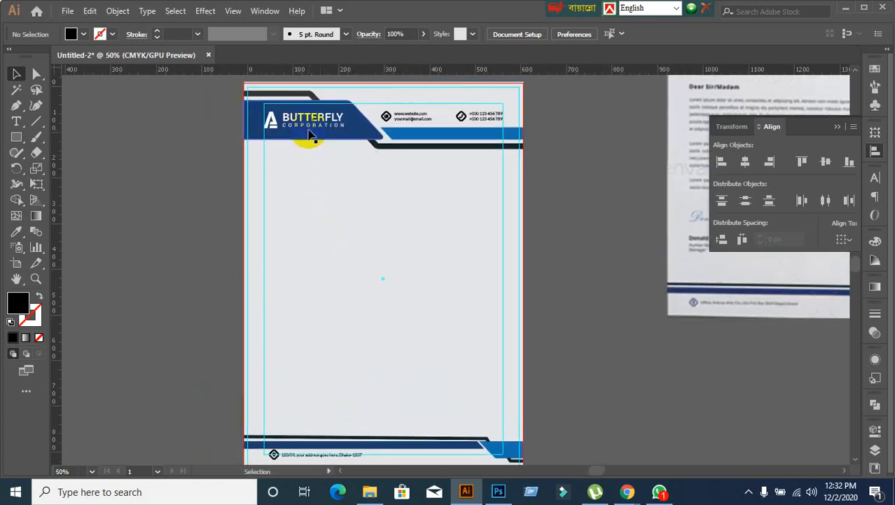
# Step: Align the footer location icon to the left edge of the header logo
pyautogui.click(246, 120)
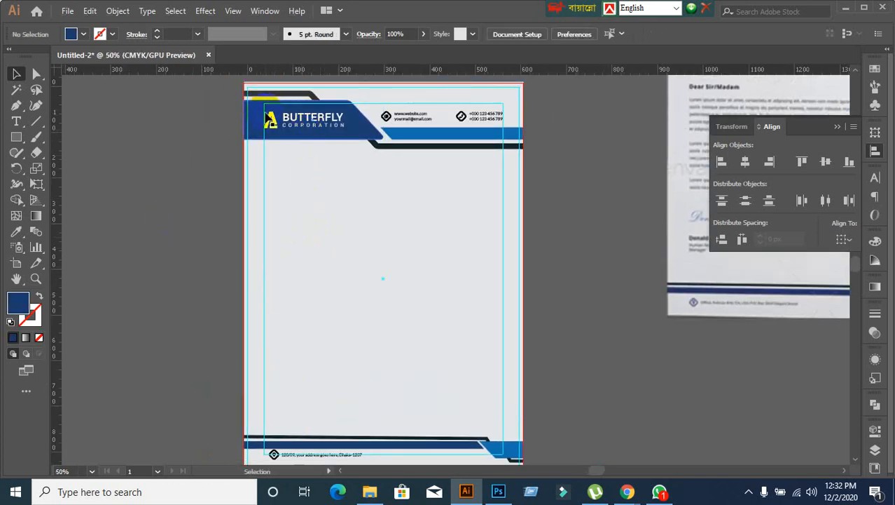
pyautogui.scroll(-3, 269, 140)
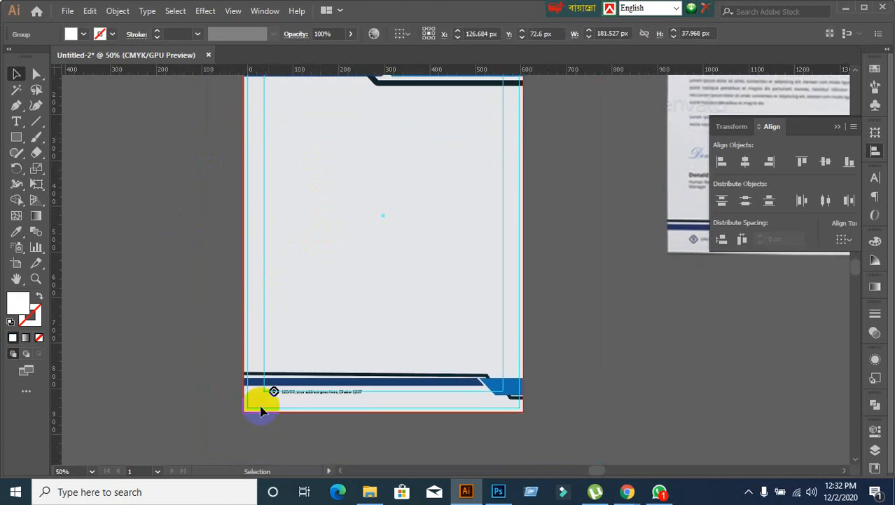
pyautogui.click(268, 395)
pyautogui.scroll(3, 272, 315)
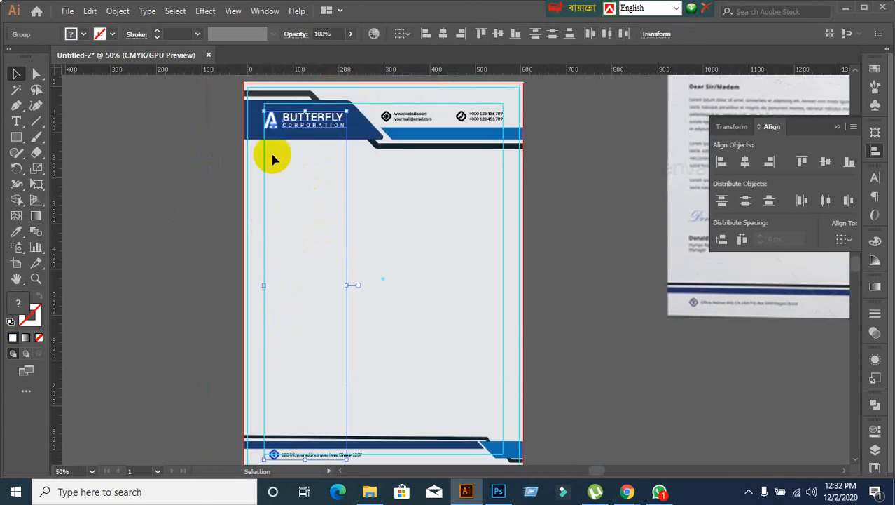
pyautogui.keyDown('shift'); pyautogui.click(270, 124); pyautogui.keyUp('shift')
pyautogui.click(723, 163)
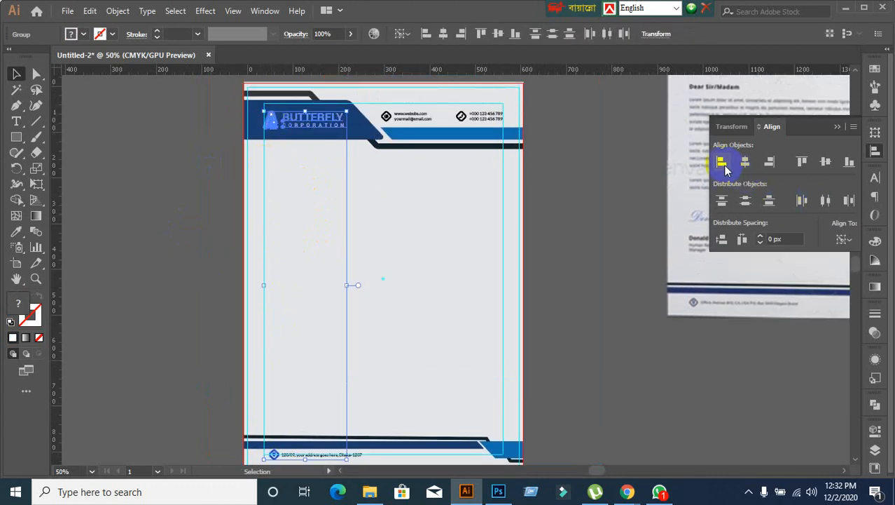
pyautogui.click(372, 321)
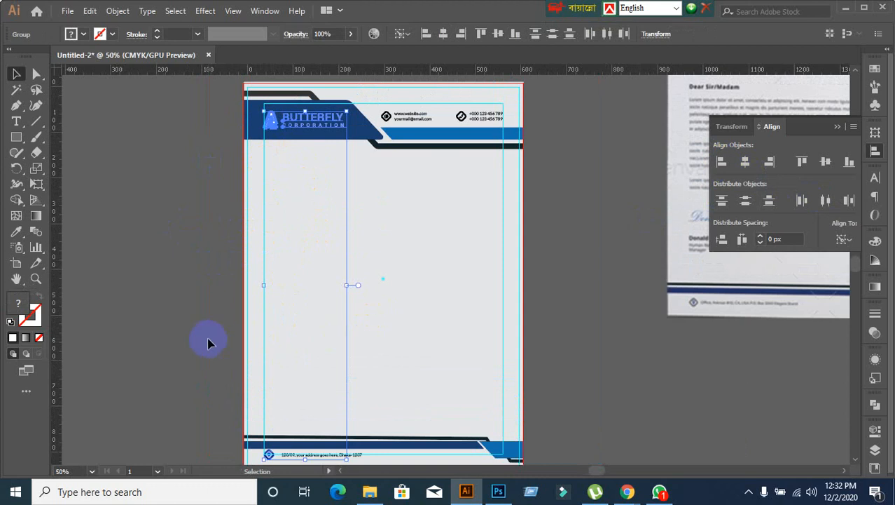
pyautogui.click(226, 304)
# Step: Compare the whole letterhead, including header, margins and footer address, with the reference letterhead beside it
pyautogui.scroll(-5, 232, 413)
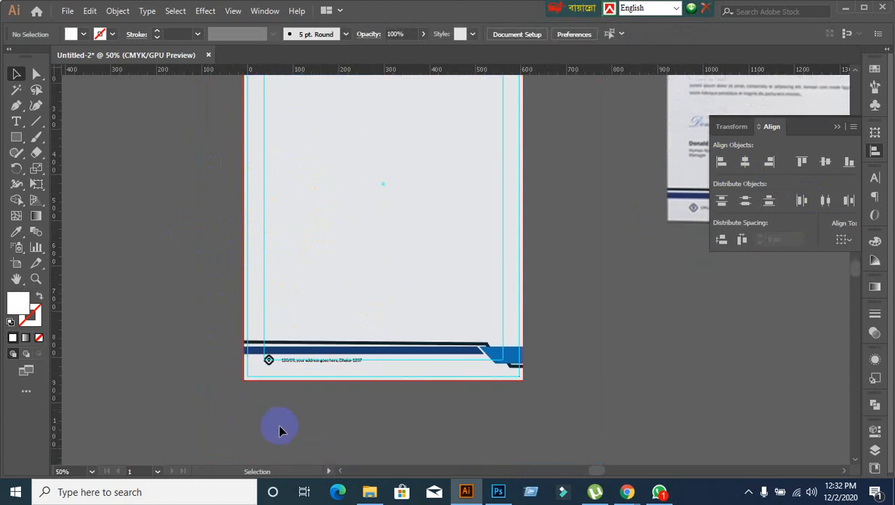
pyautogui.scroll(-1, 489, 384)
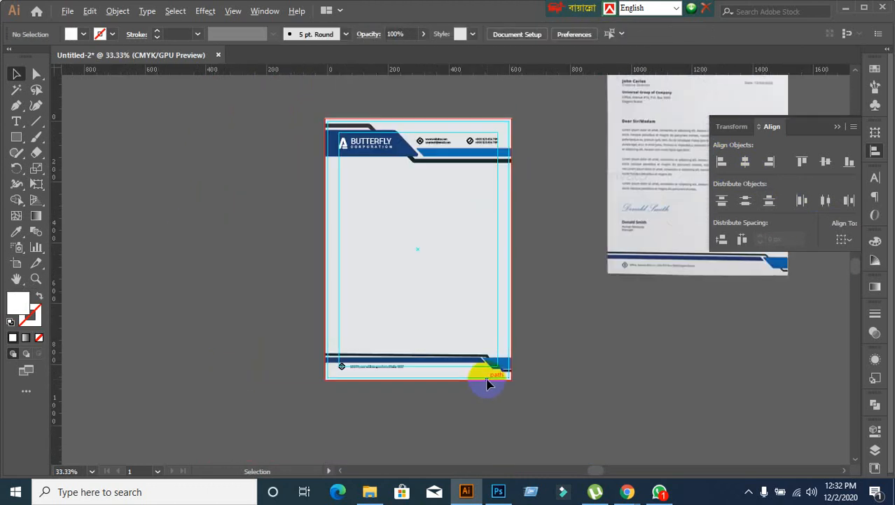
pyautogui.moveTo(597, 380); pyautogui.dragTo(507, 377)
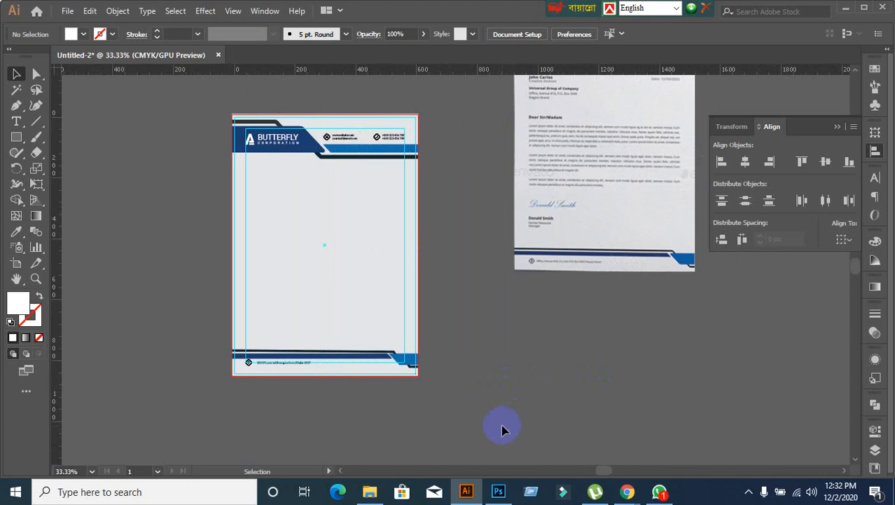
pyautogui.scroll(1, 417, 264)
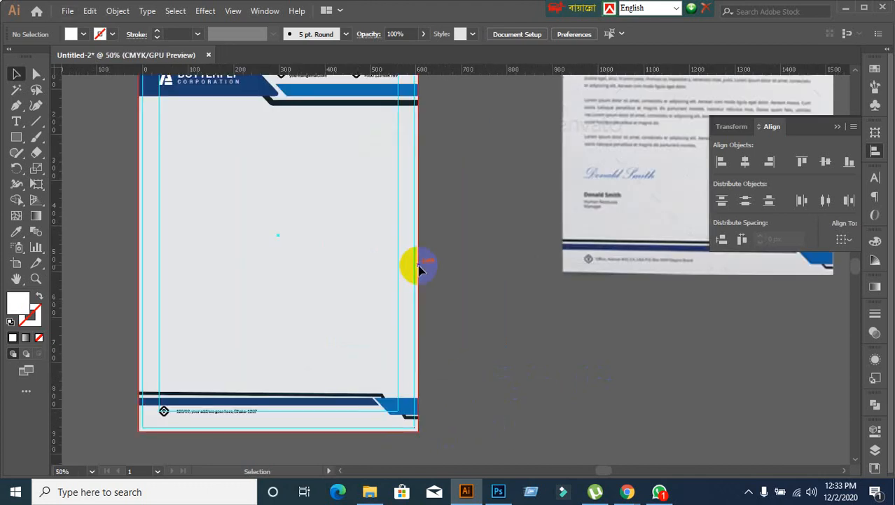
pyautogui.scroll(-1, 469, 266)
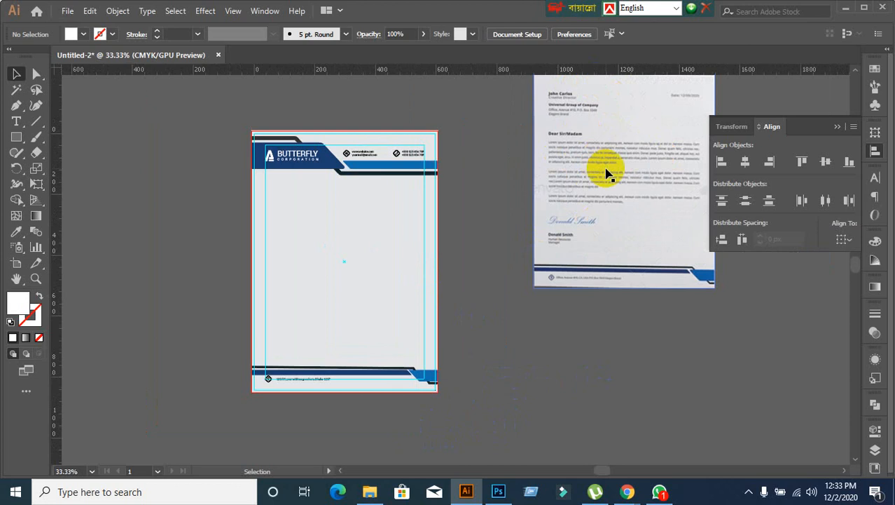
pyautogui.click(289, 114)
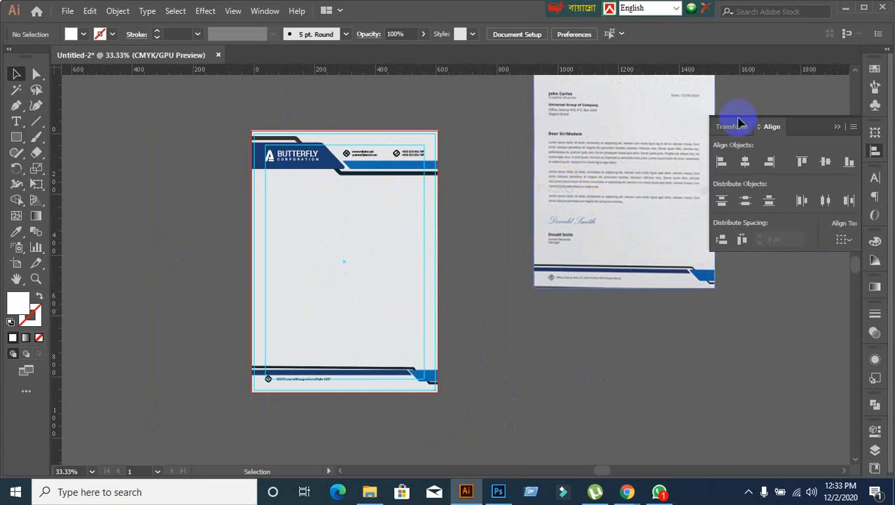
pyautogui.scroll(1, 634, 214)
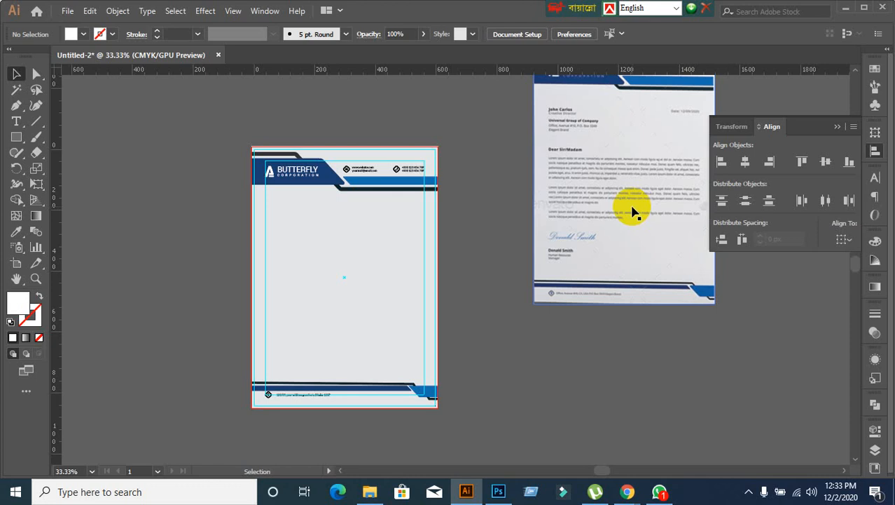
pyautogui.click(613, 329)
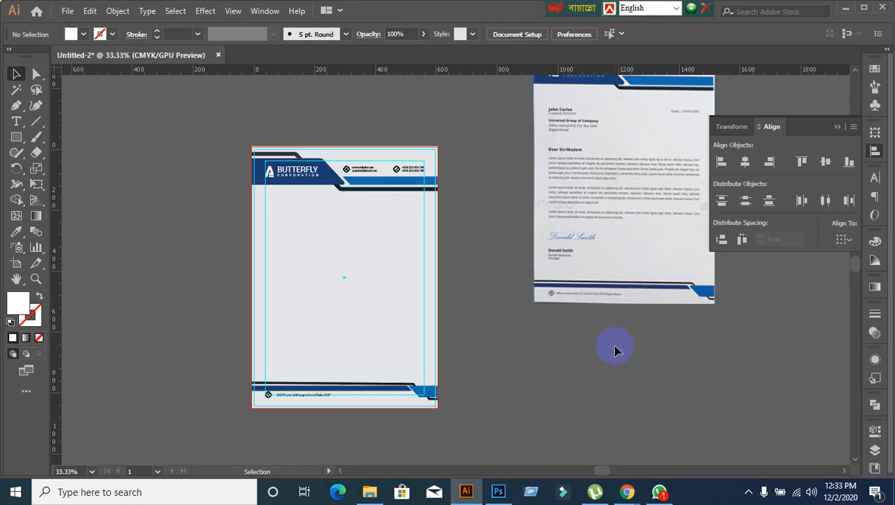
pyautogui.scroll(2, 364, 347)
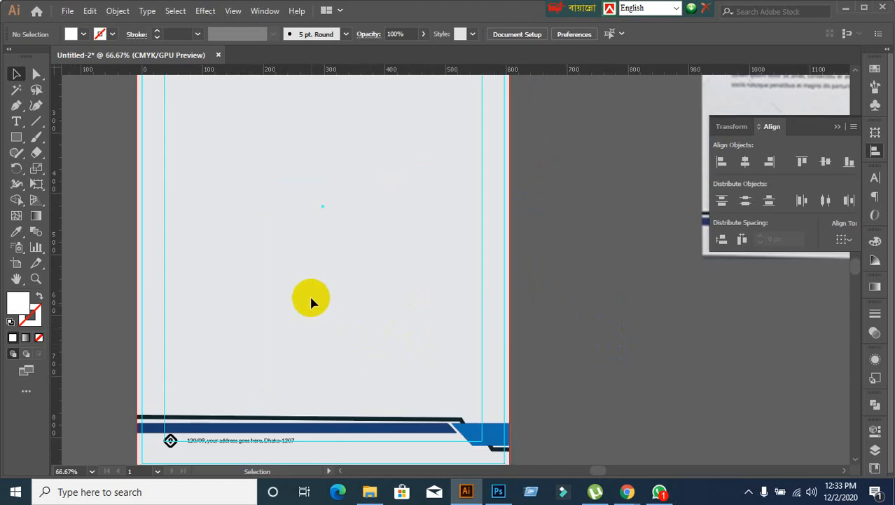
pyautogui.scroll(1, 309, 297)
pyautogui.scroll(-2, 309, 298)
pyautogui.scroll(2, 203, 318)
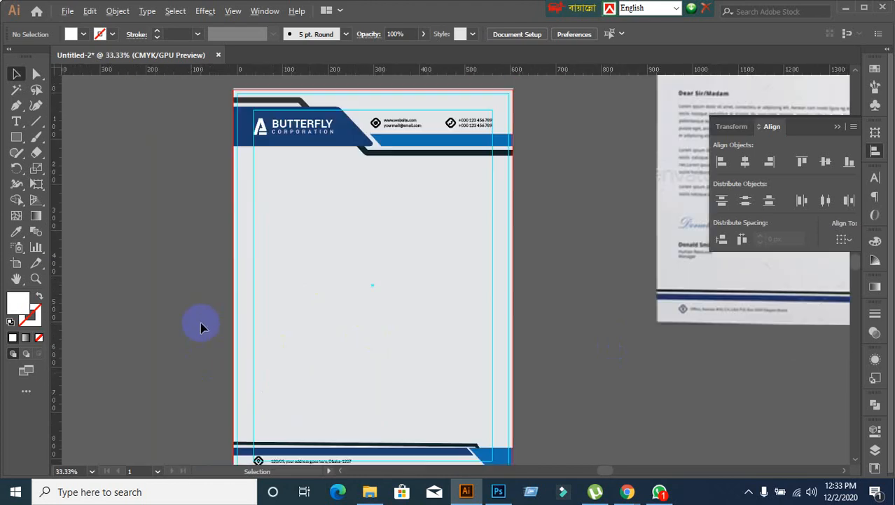
# Step: Select the page background rectangle and set alignment relative to the artboard
pyautogui.scroll(5, 219, 287)
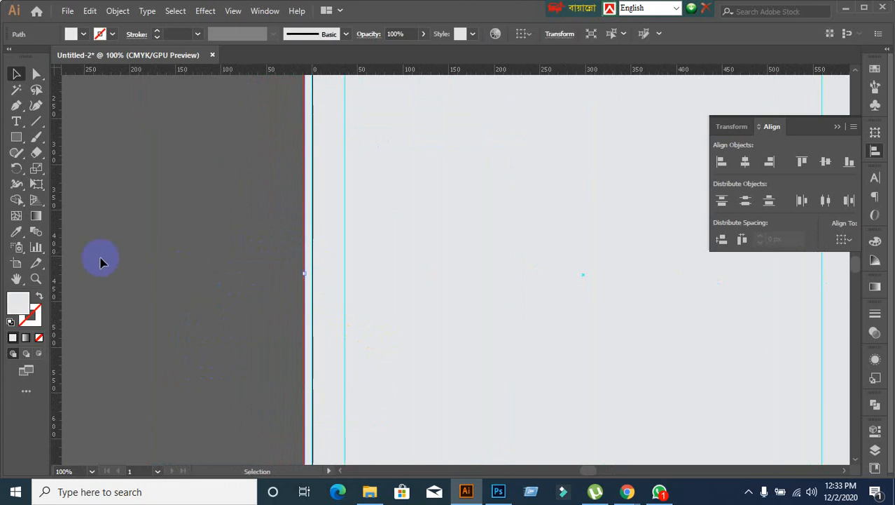
pyautogui.scroll(-3, 281, 309)
pyautogui.click(376, 303)
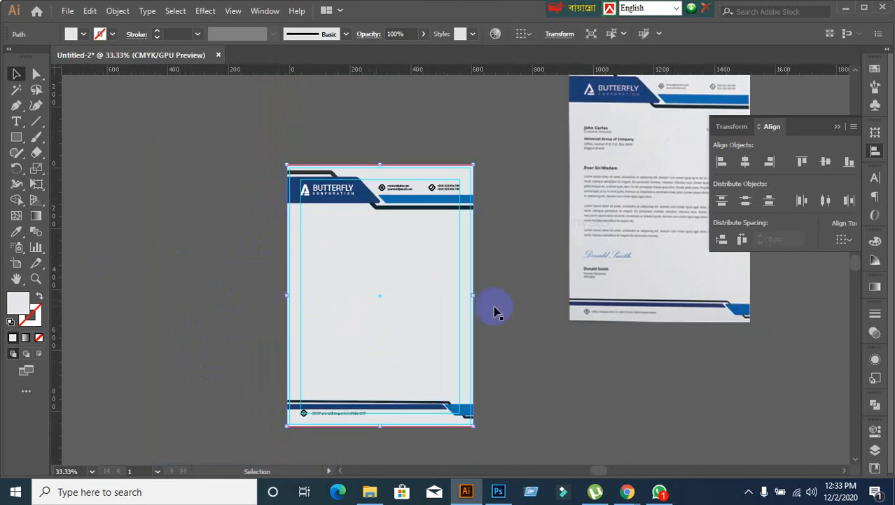
pyautogui.click(852, 245)
pyautogui.click(815, 284)
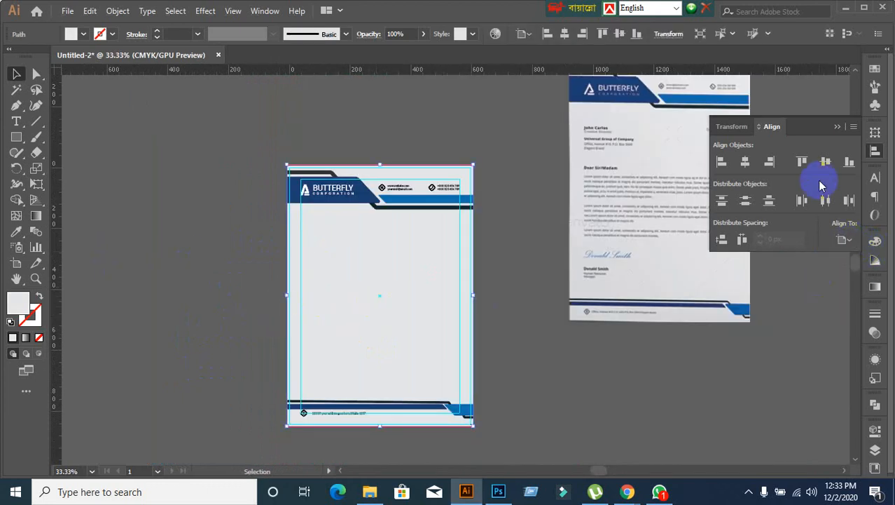
pyautogui.click(273, 406)
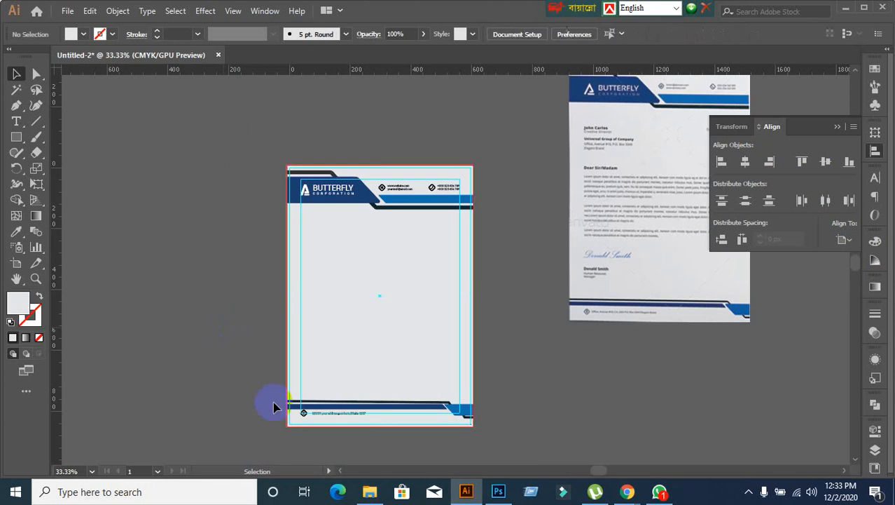
pyautogui.scroll(-1, 331, 433)
pyautogui.scroll(6, 325, 386)
pyautogui.scroll(-5, 296, 356)
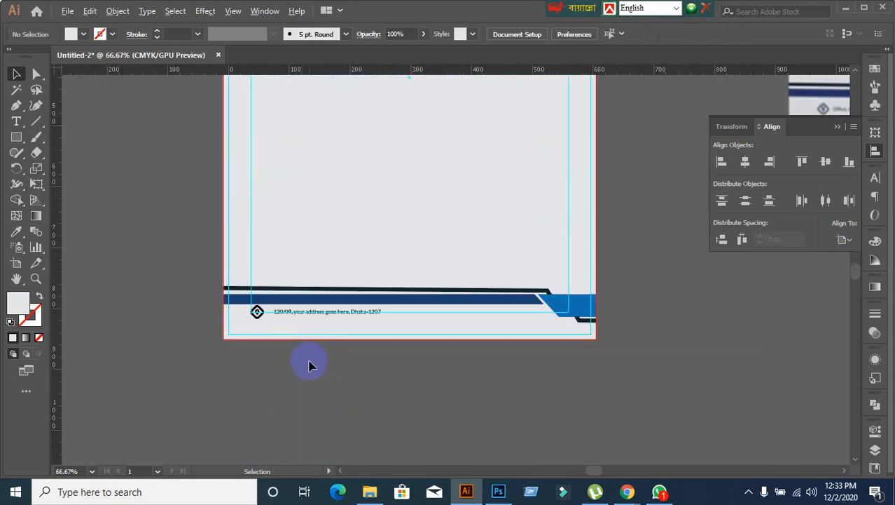
pyautogui.scroll(1, 309, 360)
pyautogui.scroll(4, 317, 376)
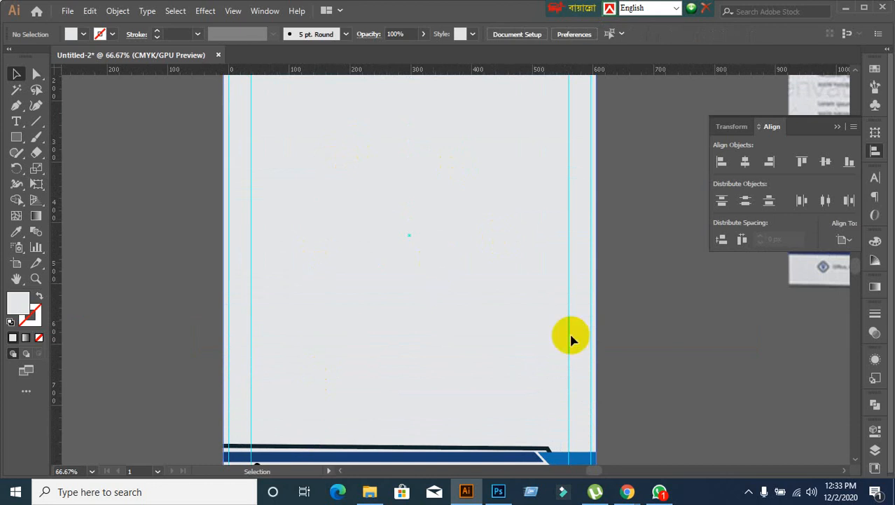
pyautogui.click(845, 17)
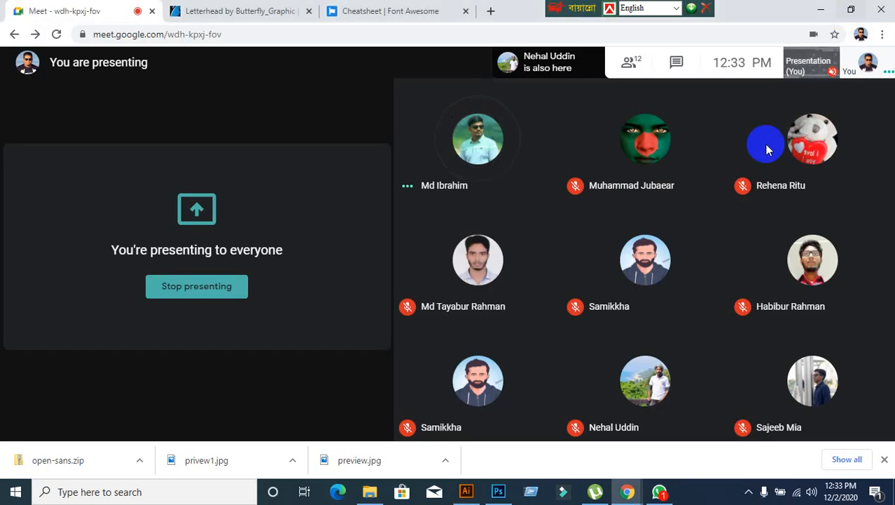
pyautogui.click(820, 10)
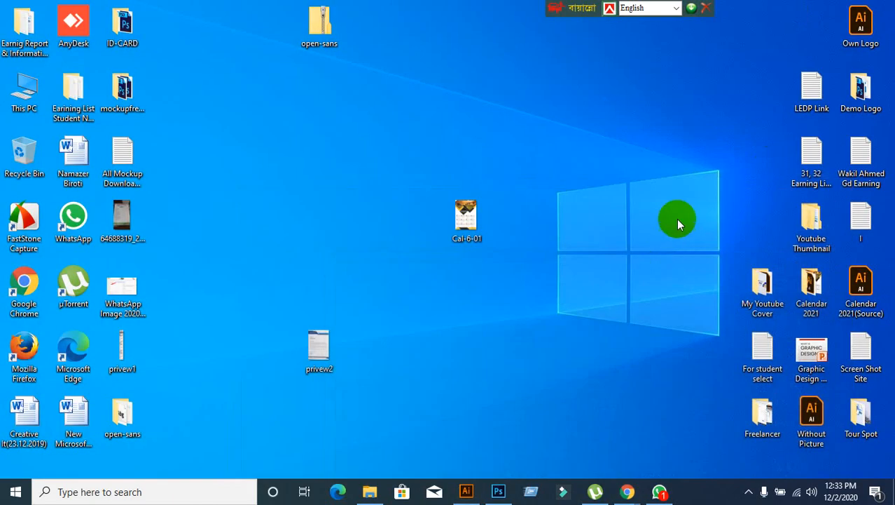
pyautogui.rightClick(871, 32)
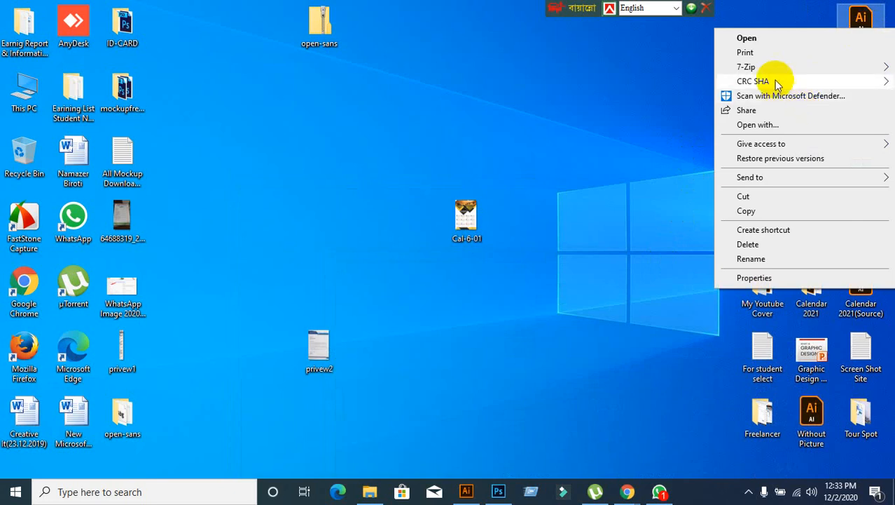
pyautogui.click(660, 167)
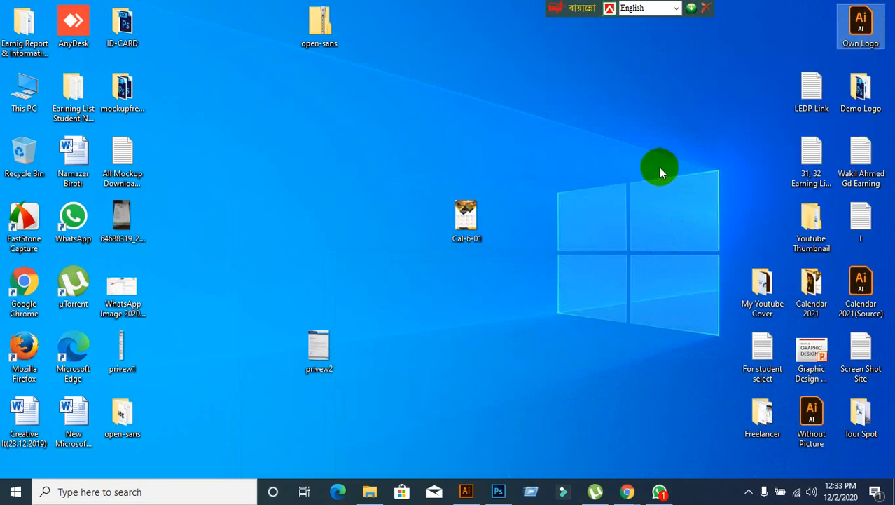
pyautogui.rightClick(862, 28)
pyautogui.click(760, 122)
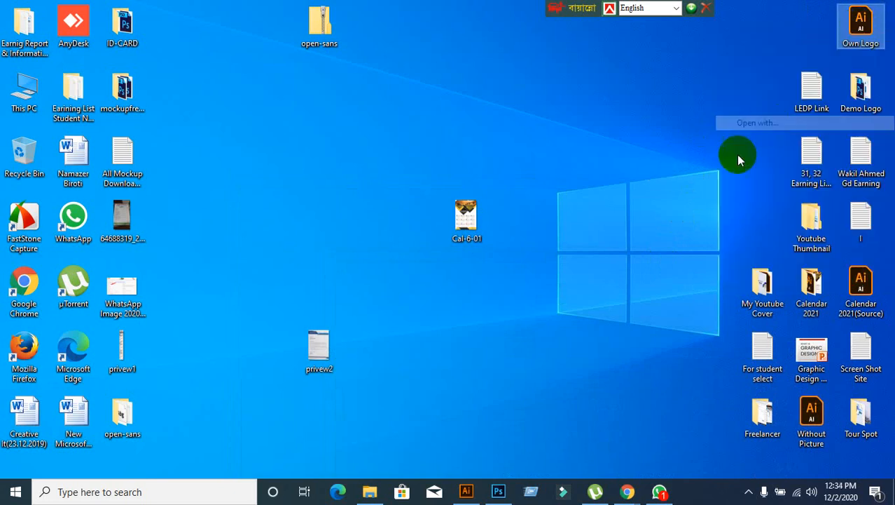
pyautogui.click(602, 352)
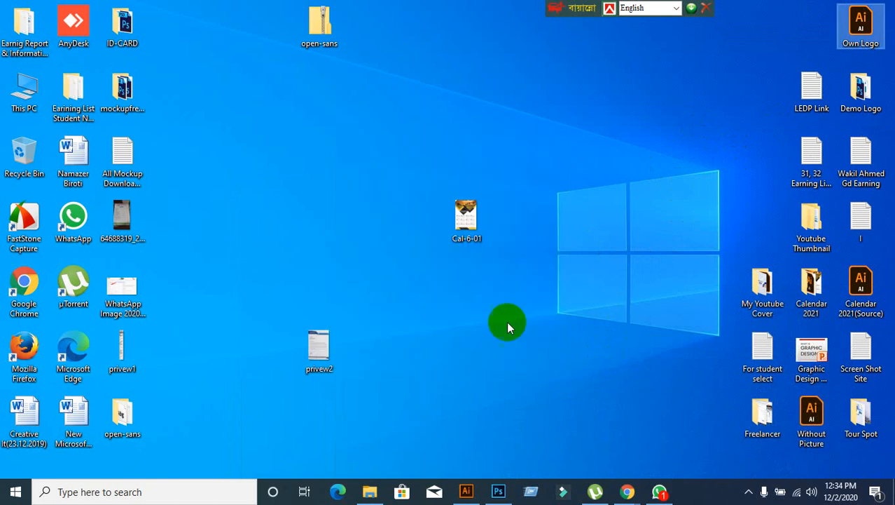
pyautogui.click(533, 335)
pyautogui.click(464, 493)
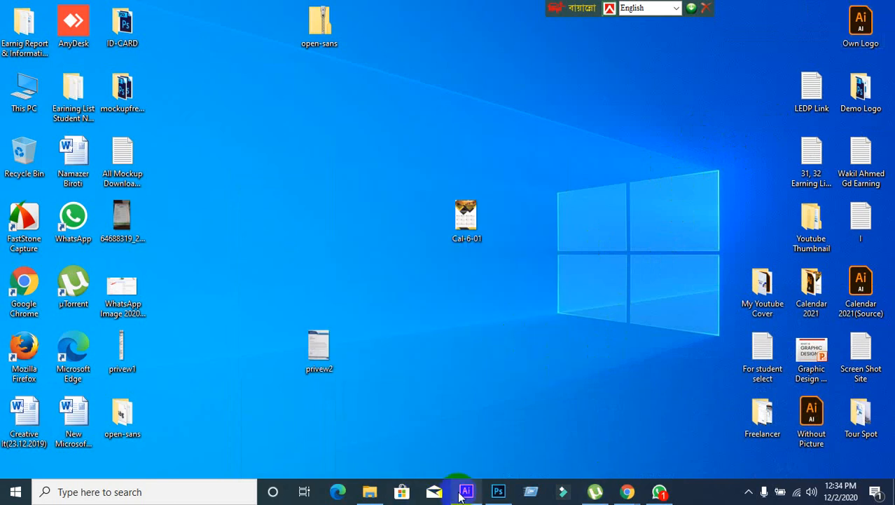
# Step: Move the Butterfly Corporation logo from the blue header shape down onto the blank page body and ungroup it
pyautogui.scroll(3, 412, 284)
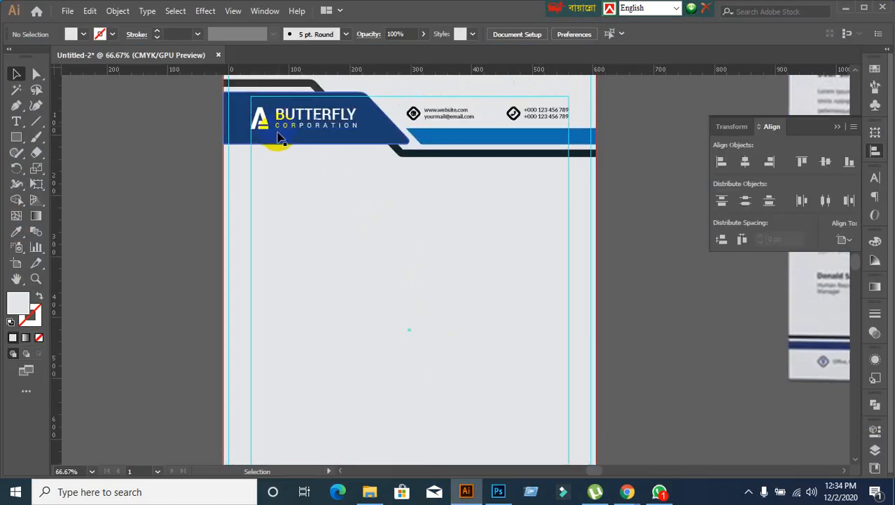
pyautogui.scroll(2, 240, 136)
pyautogui.click(300, 120)
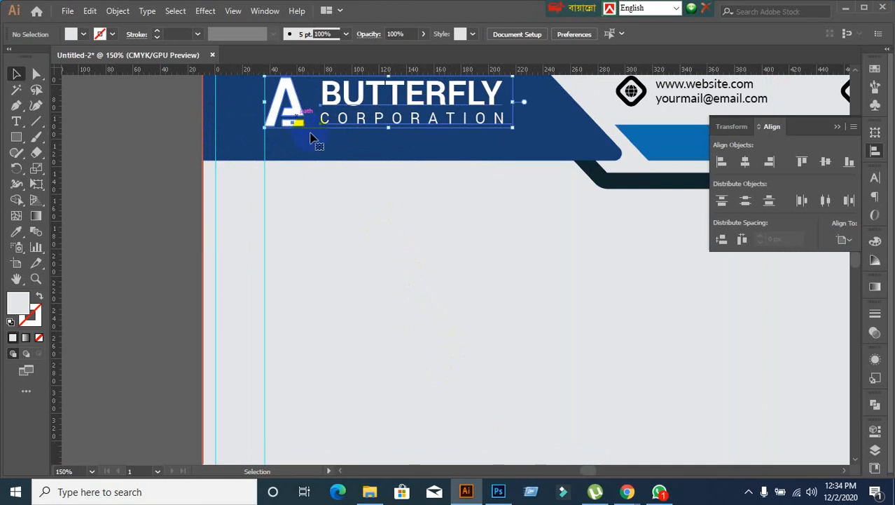
pyautogui.moveTo(363, 102); pyautogui.dragTo(443, 376)
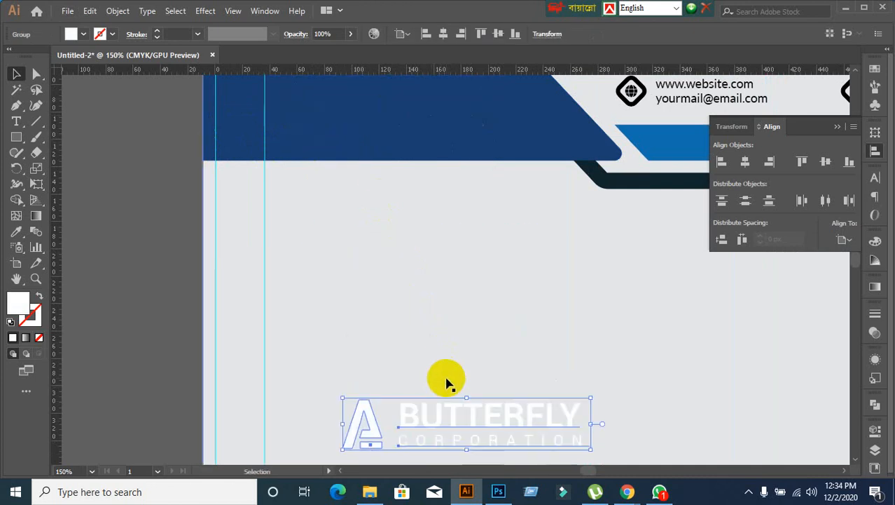
pyautogui.scroll(-3, 444, 376)
pyautogui.scroll(2, 499, 409)
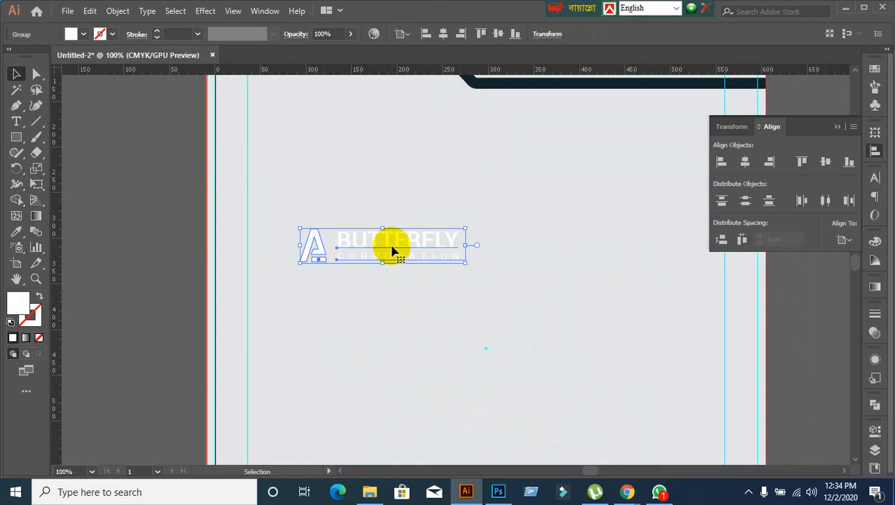
pyautogui.rightClick(391, 251)
pyautogui.click(449, 356)
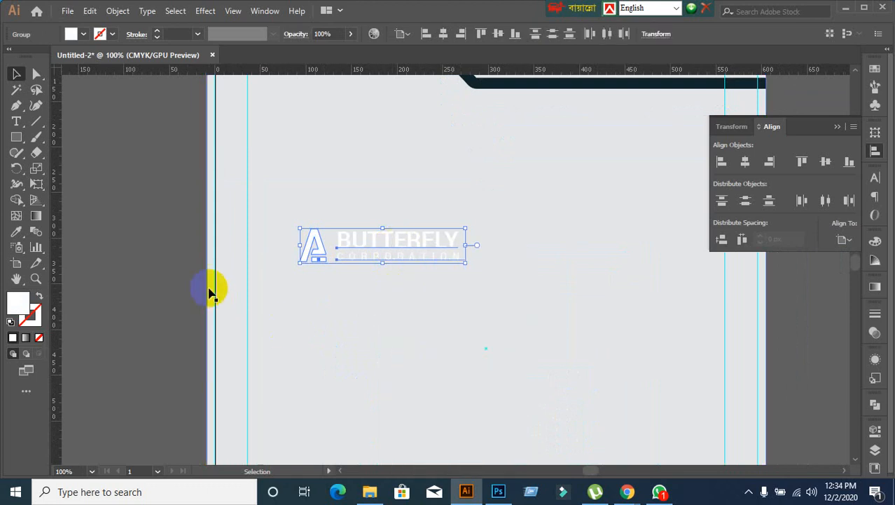
pyautogui.moveTo(409, 219); pyautogui.dragTo(462, 315)
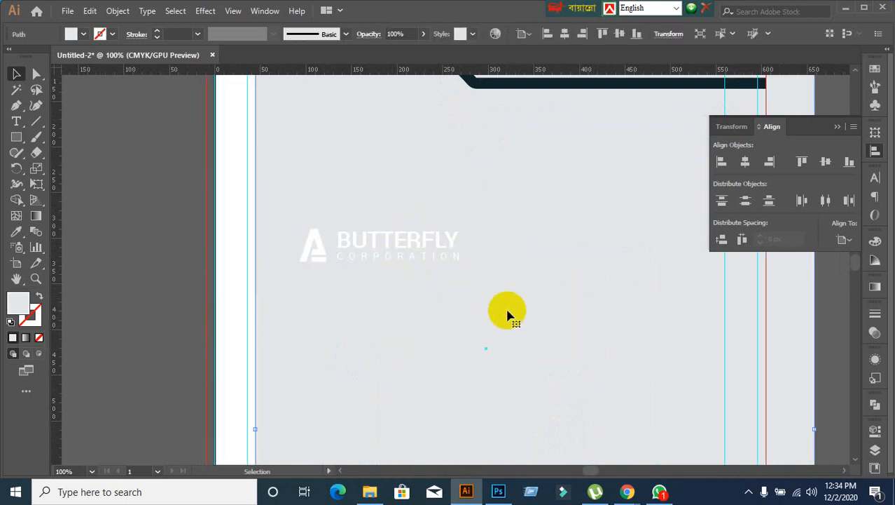
pyautogui.hotkey('ctrl', 'z')
pyautogui.click(187, 302)
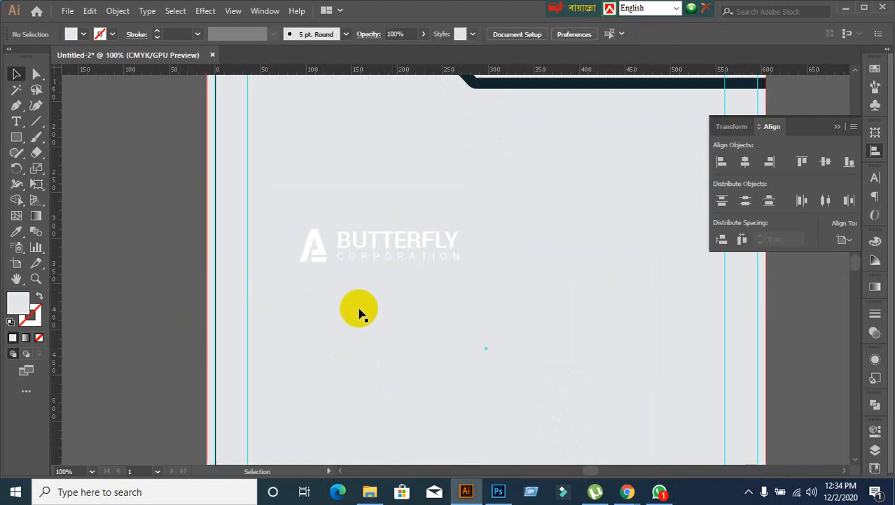
# Step: Delete the BUTTERFLY CORPORATION text from the body logo and recolor the remaining A icon with the header's dark blue
pyautogui.moveTo(371, 218); pyautogui.dragTo(410, 282)
pyautogui.press('Delete')
pyautogui.moveTo(283, 208); pyautogui.dragTo(337, 249)
pyautogui.hotkey('ctrl', '-')
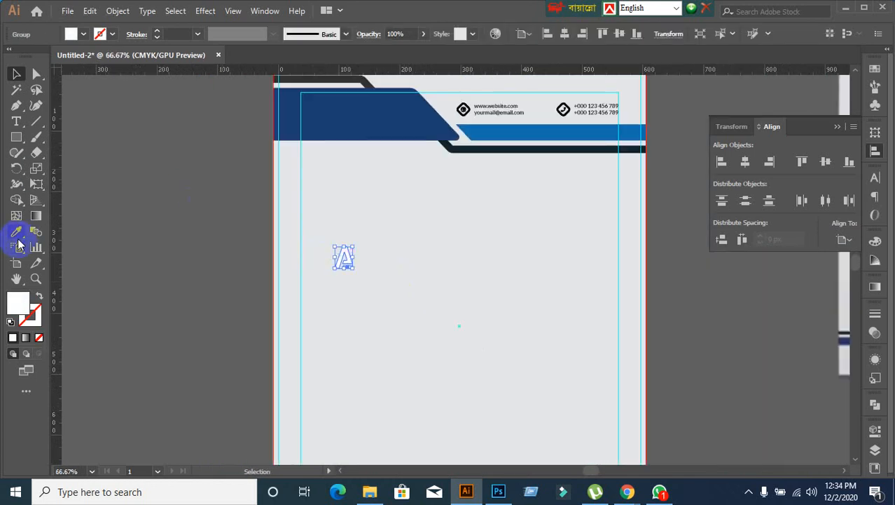
pyautogui.click(326, 112)
pyautogui.click(16, 74)
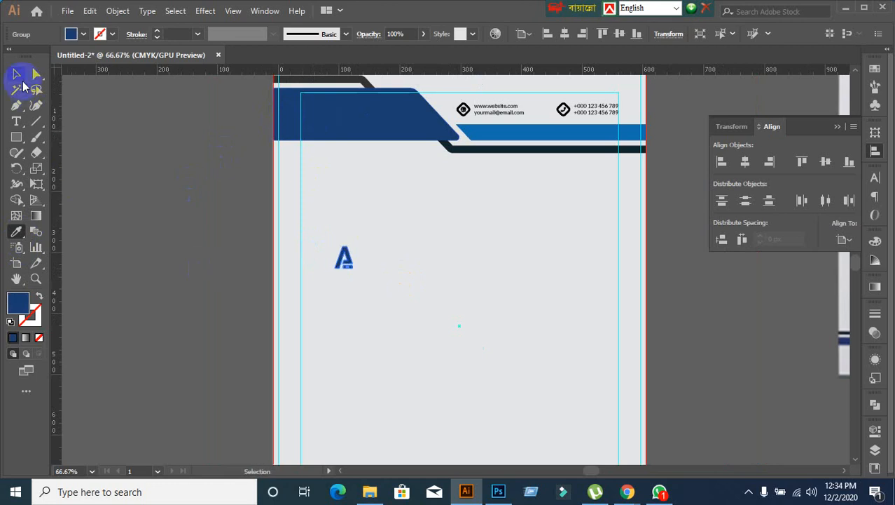
pyautogui.click(436, 358)
# Step: Move the dark blue A icon toward the middle of the page and scale it up several times
pyautogui.hotkey('ctrl', '+')
pyautogui.hotkey('ctrl', '+')
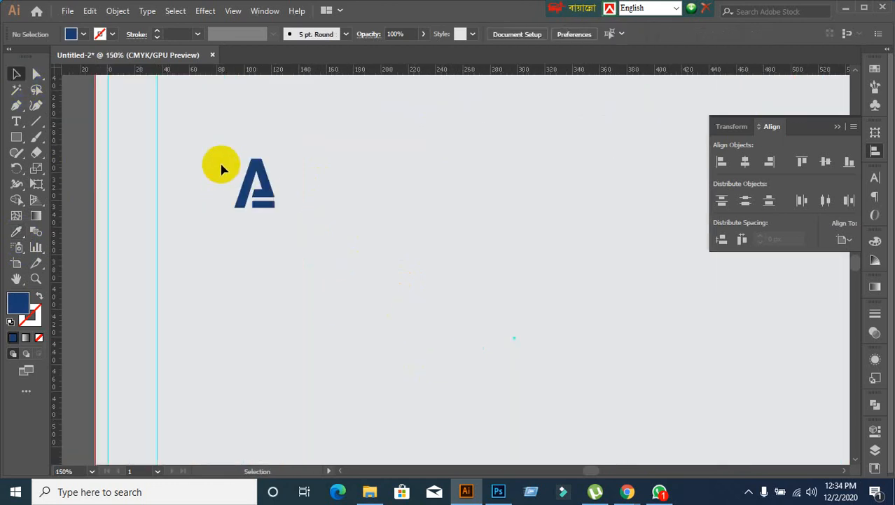
pyautogui.click(269, 196)
pyautogui.moveTo(436, 280); pyautogui.dragTo(534, 327)
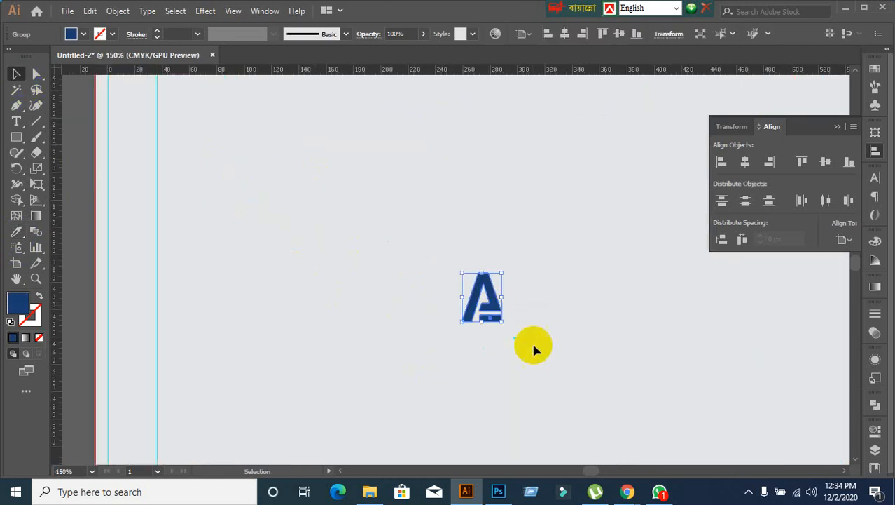
pyautogui.scroll(-1, 534, 362)
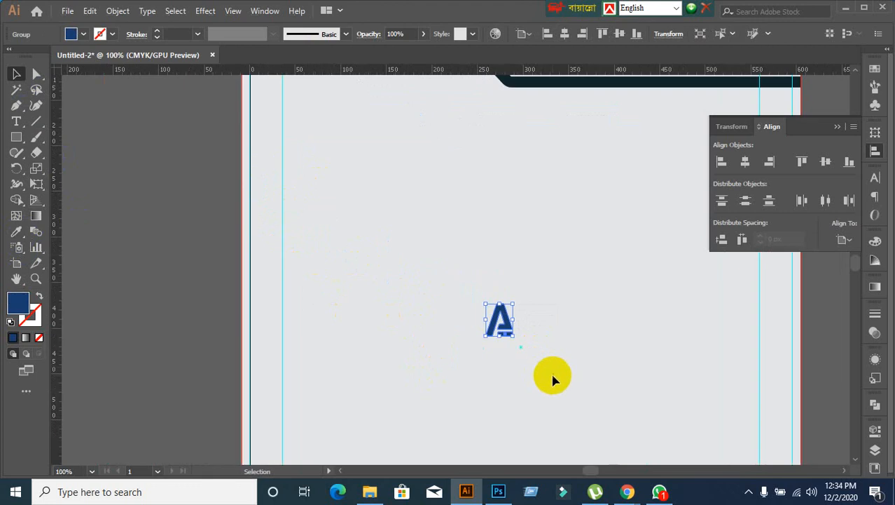
pyautogui.moveTo(551, 373); pyautogui.dragTo(444, 234)
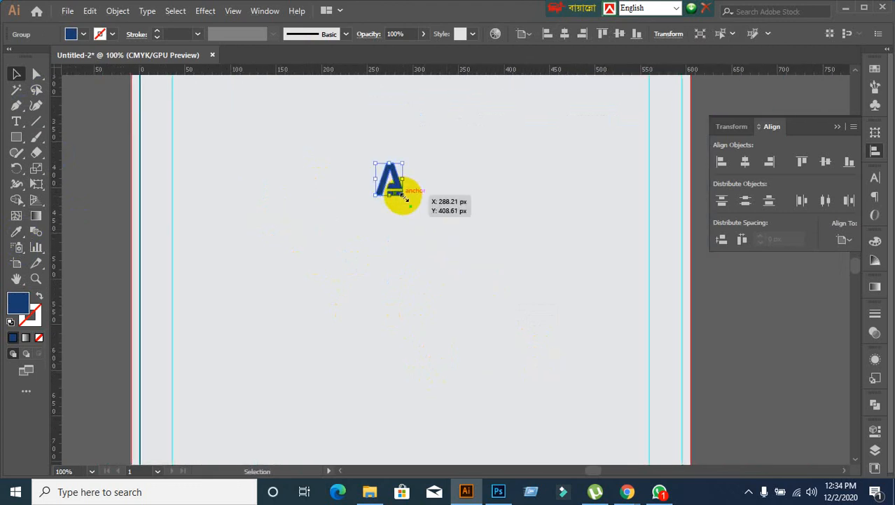
pyautogui.moveTo(404, 190); pyautogui.dragTo(526, 313)
pyautogui.scroll(-2, 584, 355)
pyautogui.click(689, 338)
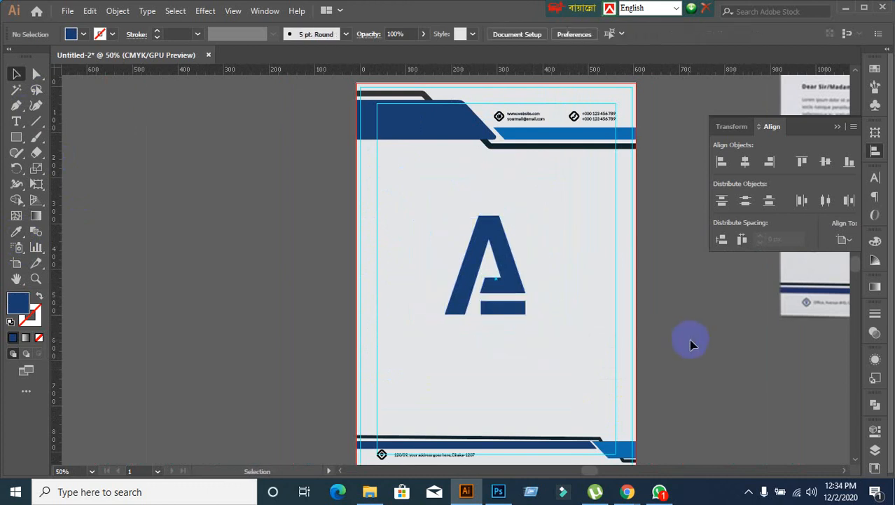
# Step: Center the large A icon horizontally on the artboard
pyautogui.click(510, 311)
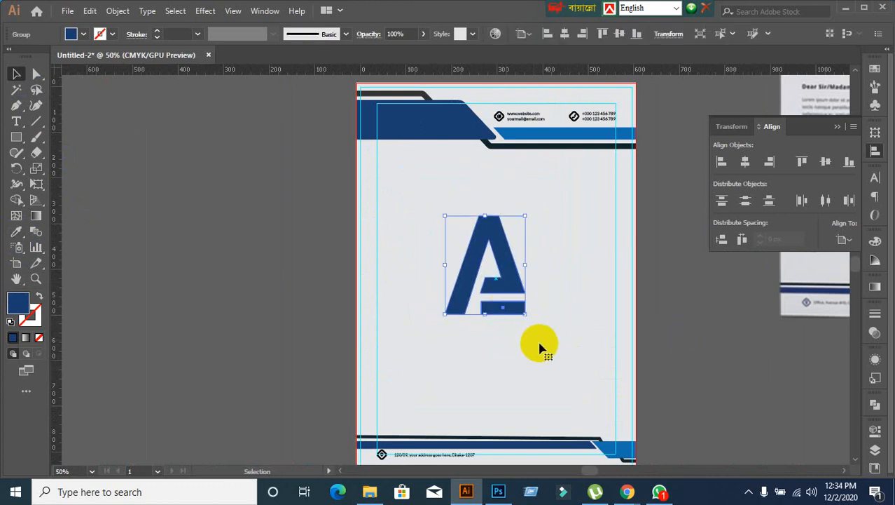
pyautogui.click(843, 239)
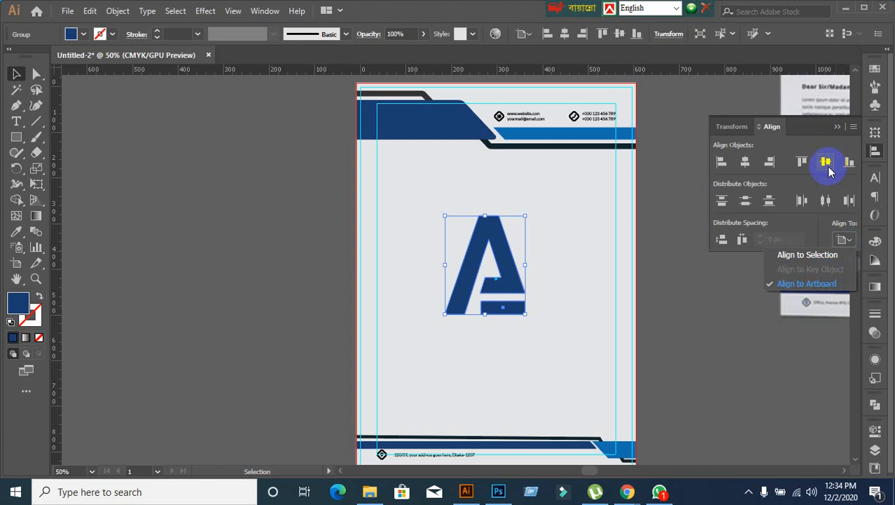
pyautogui.click(826, 164)
pyautogui.click(745, 164)
pyautogui.click(536, 330)
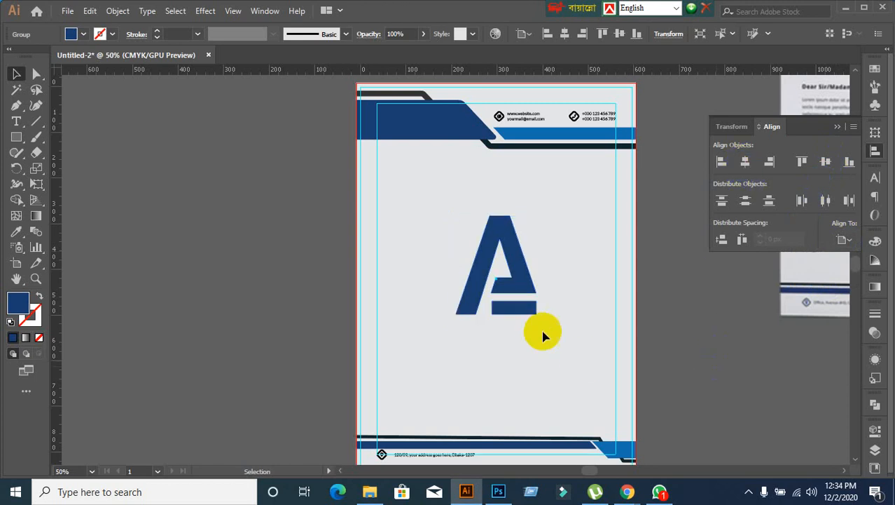
# Step: Enlarge the A icon proportionally from its center to about half the page width
pyautogui.click(519, 312)
pyautogui.moveTo(536, 315); pyautogui.dragTo(565, 349)
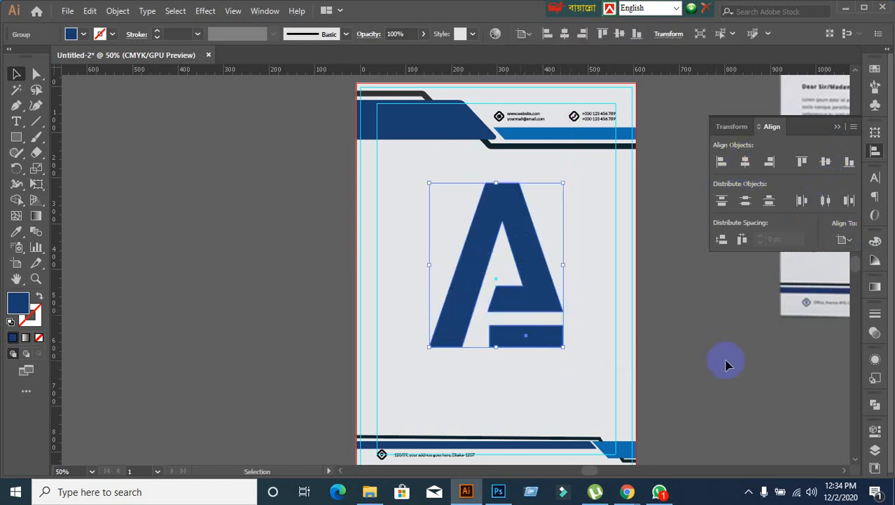
pyautogui.click(724, 361)
# Step: Set the large A icon's opacity to 7%
pyautogui.click(534, 310)
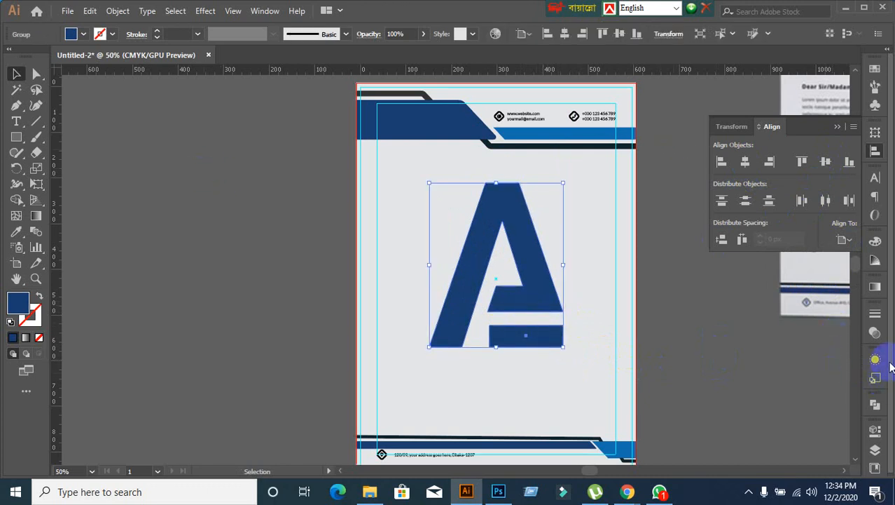
pyautogui.click(875, 332)
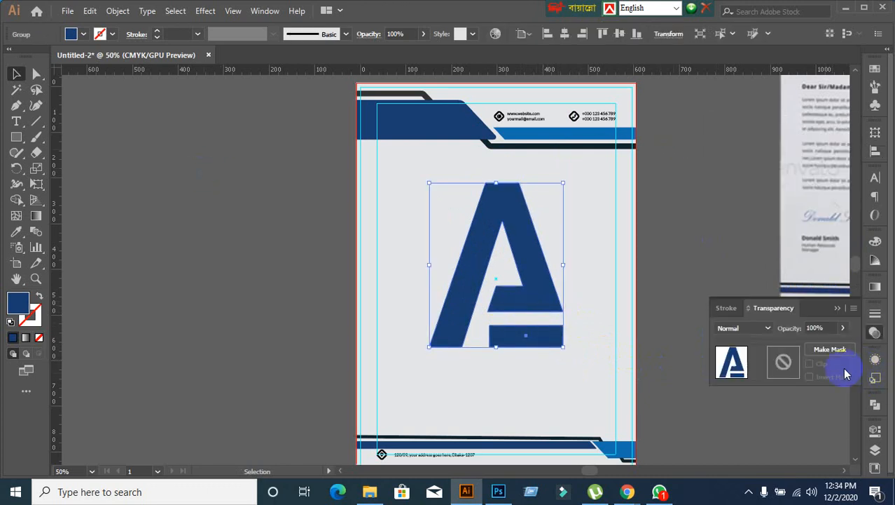
pyautogui.click(817, 327)
pyautogui.write('10')
pyautogui.press('Return')
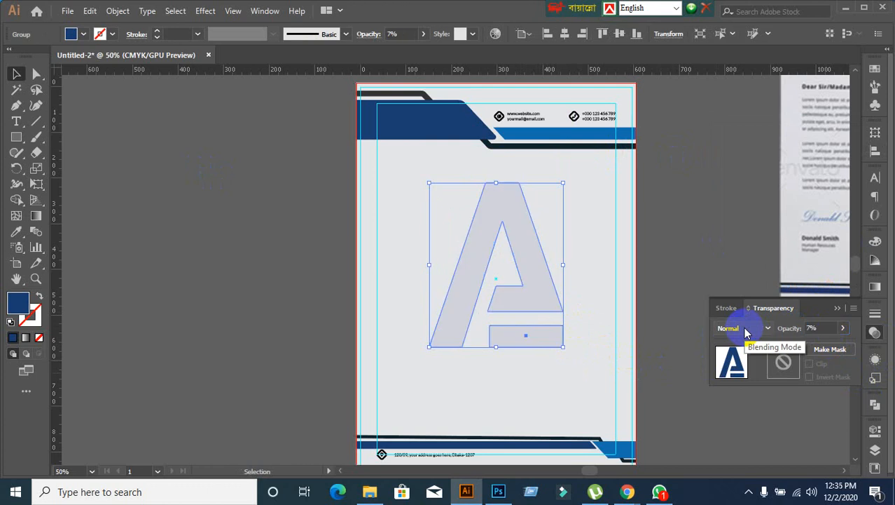
pyautogui.click(273, 365)
# Step: Raise the large A icon's opacity to 10%
pyautogui.click(457, 334)
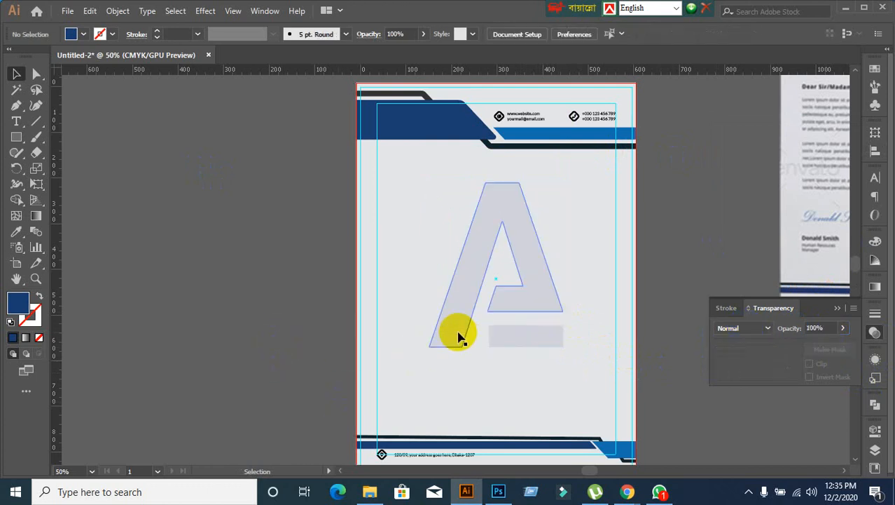
pyautogui.click(815, 327)
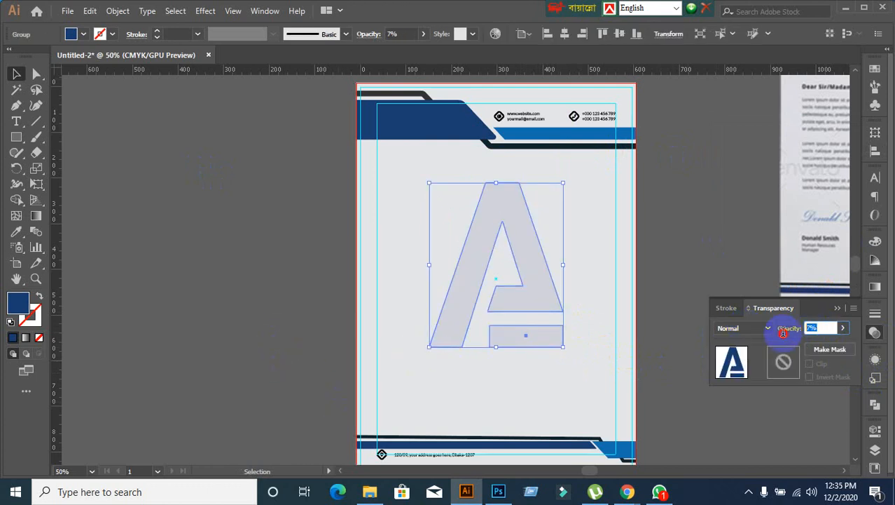
pyautogui.write('10')
pyautogui.press('Return')
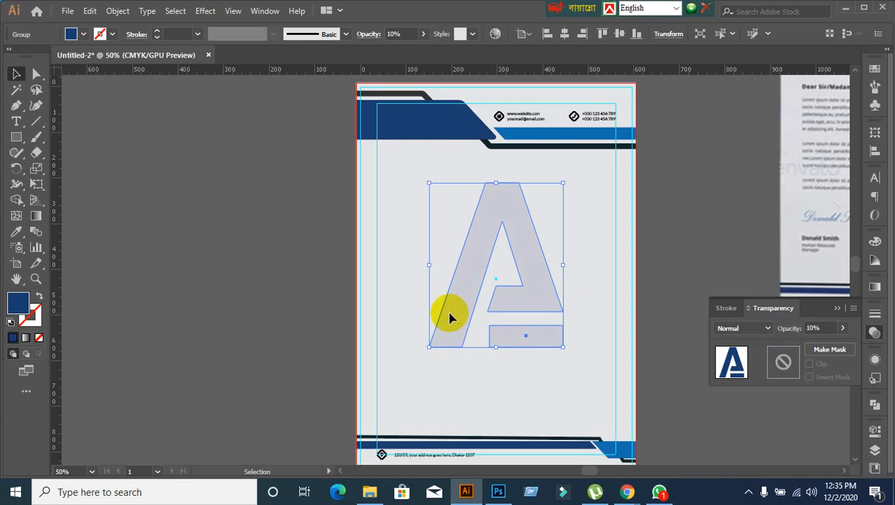
pyautogui.click(295, 366)
# Step: Undo all the A icon edits and the logo move until the complete white logo is back in the blue header shape
pyautogui.hotkey('ctrl', 'z')
pyautogui.hotkey('ctrl', 'z')
pyautogui.hotkey('ctrl', 'z')
pyautogui.hotkey('ctrl', 'z')
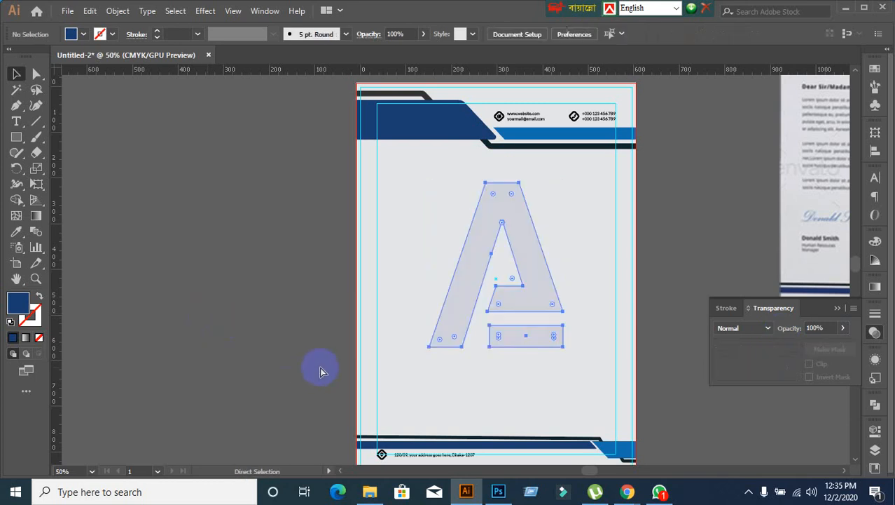
pyautogui.hotkey('ctrl', 'z')
pyautogui.hotkey('ctrl', 'z')
pyautogui.hotkey('ctrl', 'z')
pyautogui.hotkey('ctrl', 'z')
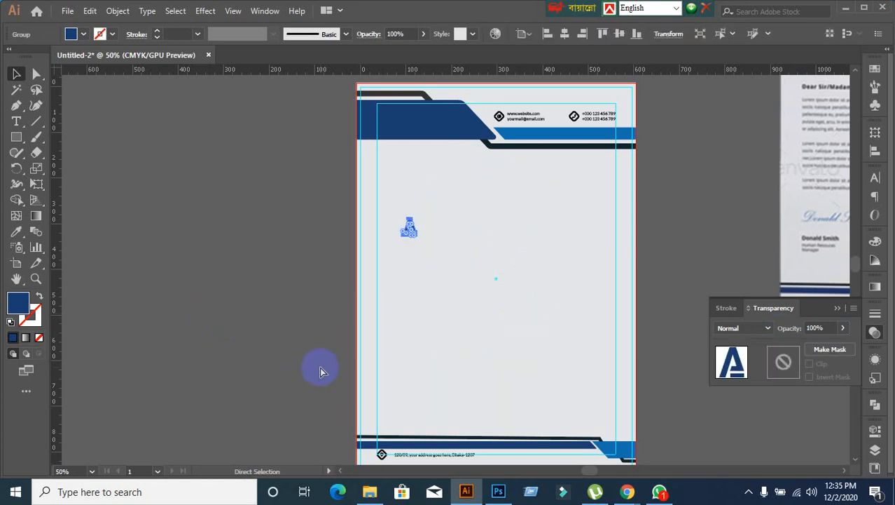
pyautogui.hotkey('ctrl', 'z')
pyautogui.hotkey('ctrl', 'z')
pyautogui.hotkey('ctrl', 'z')
pyautogui.hotkey('ctrl', 'z')
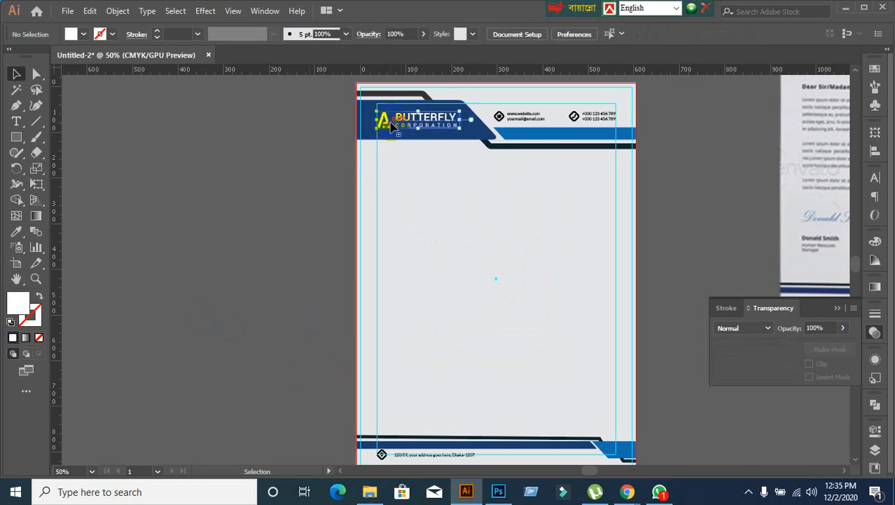
# Step: Duplicate the header logo onto the page body and recolor the copy with the header's dark blue
pyautogui.moveTo(394, 124); pyautogui.dragTo(455, 302)
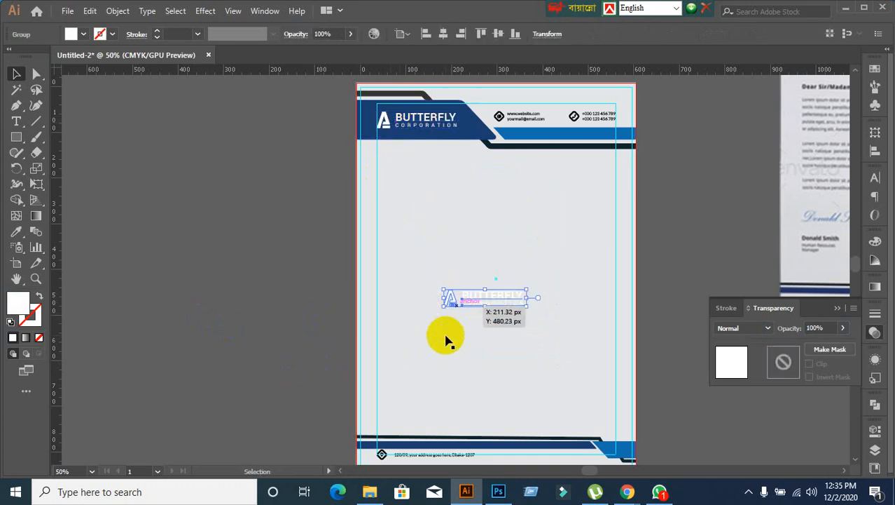
pyautogui.click(16, 231)
pyautogui.click(474, 130)
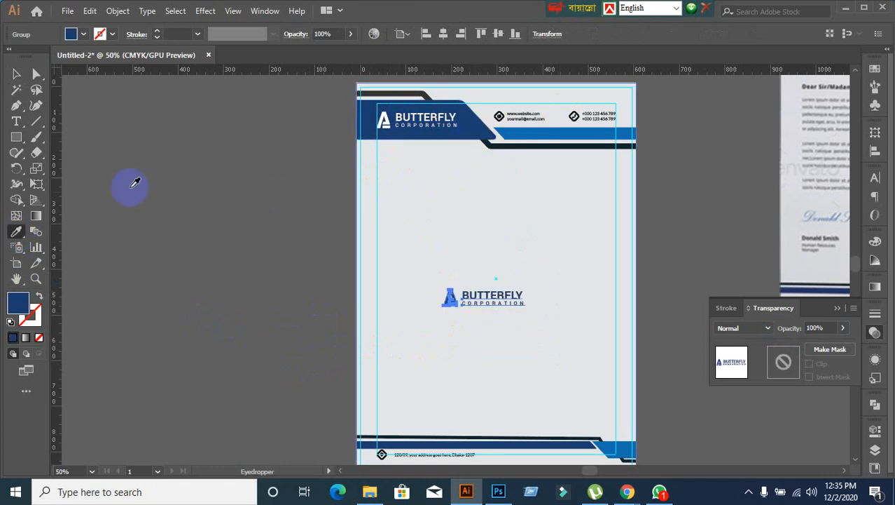
pyautogui.click(16, 73)
# Step: Enlarge the dark blue logo copy proportionally to span most of the width between the page margins, then deselect everything
pyautogui.moveTo(336, 248); pyautogui.dragTo(579, 354)
pyautogui.click(526, 308)
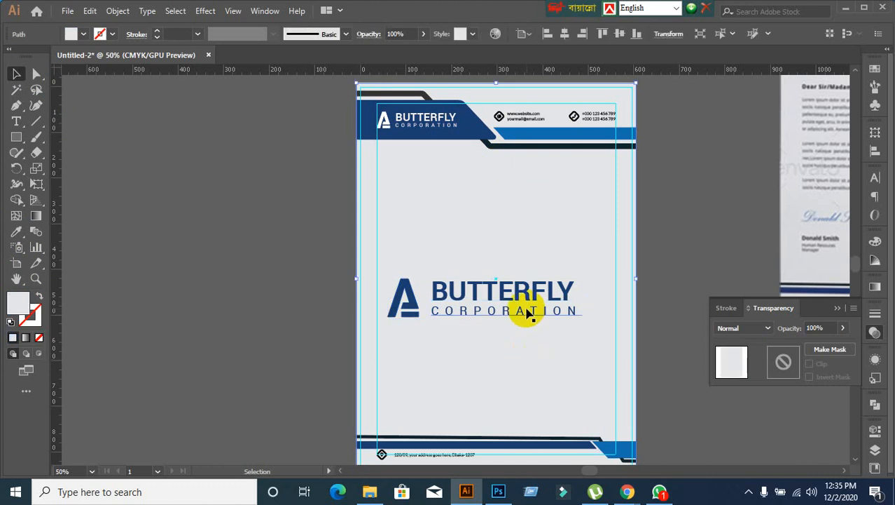
pyautogui.click(284, 300)
pyautogui.press('a')
pyautogui.click(415, 223)
pyautogui.hotkey('ctrl', 'shift', 'a')
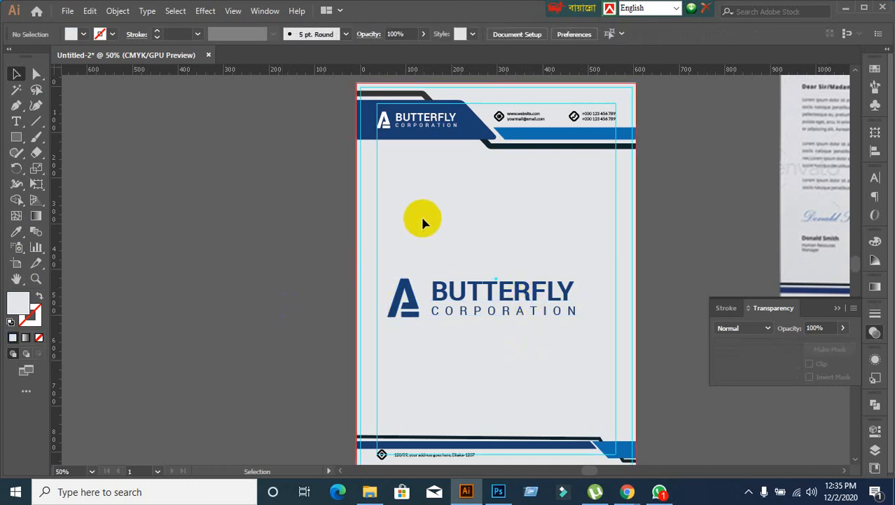
pyautogui.press('v')
# Step: Center the enlarged logo copy horizontally and vertically on the artboard
pyautogui.click(460, 290)
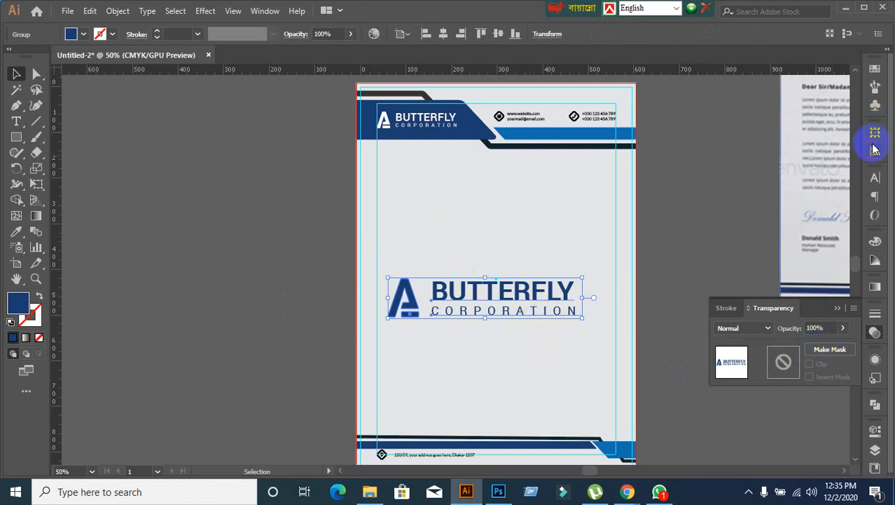
pyautogui.click(875, 149)
pyautogui.click(840, 240)
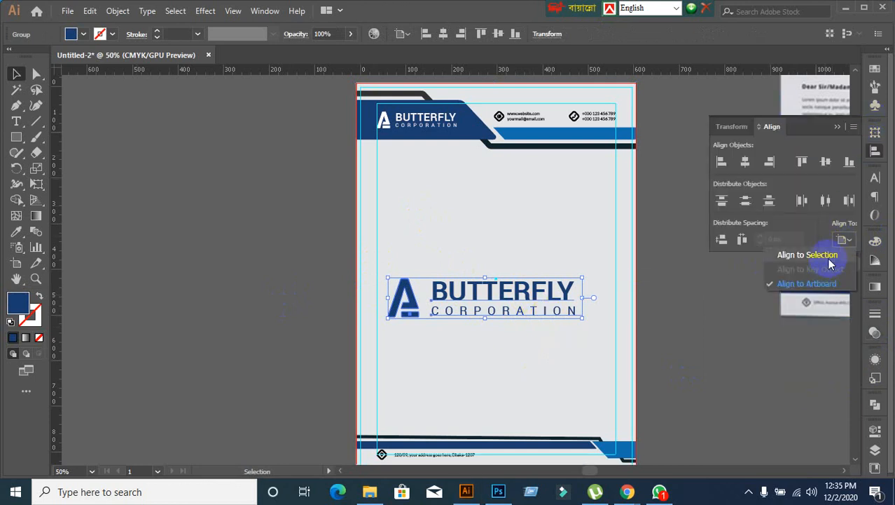
pyautogui.click(746, 162)
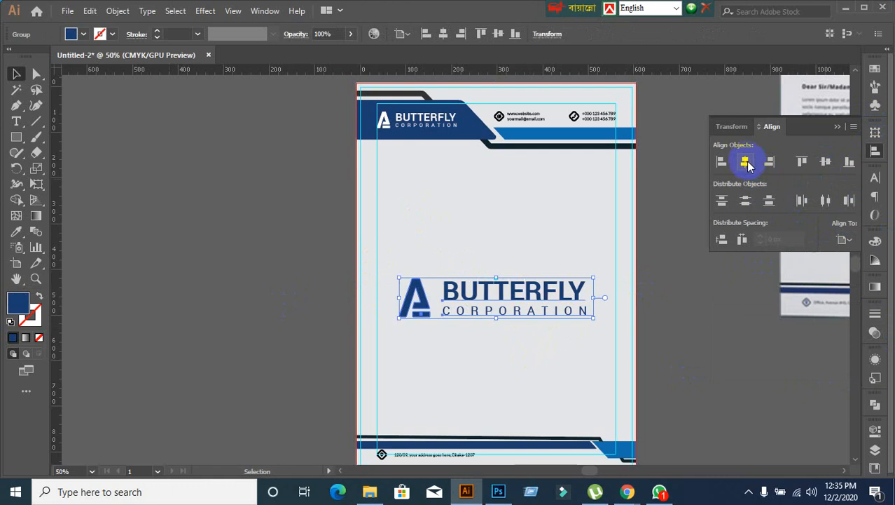
pyautogui.click(844, 239)
pyautogui.click(833, 200)
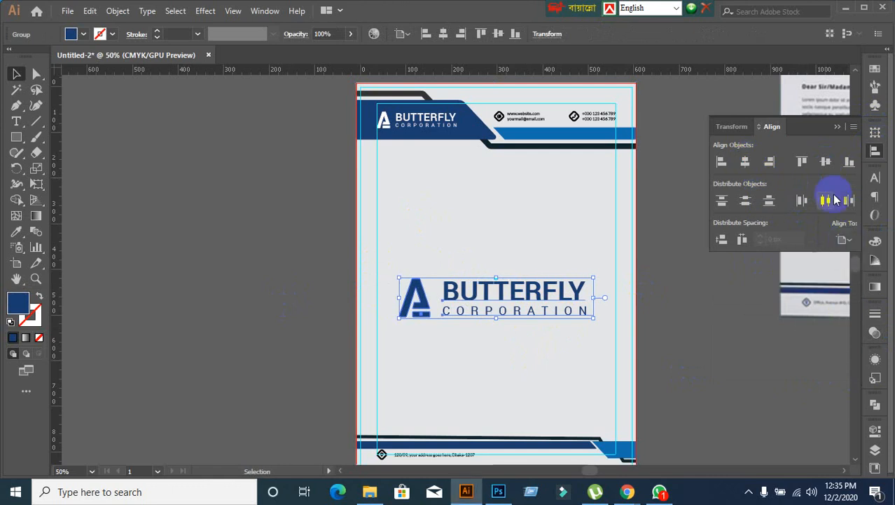
pyautogui.click(825, 162)
pyautogui.click(480, 316)
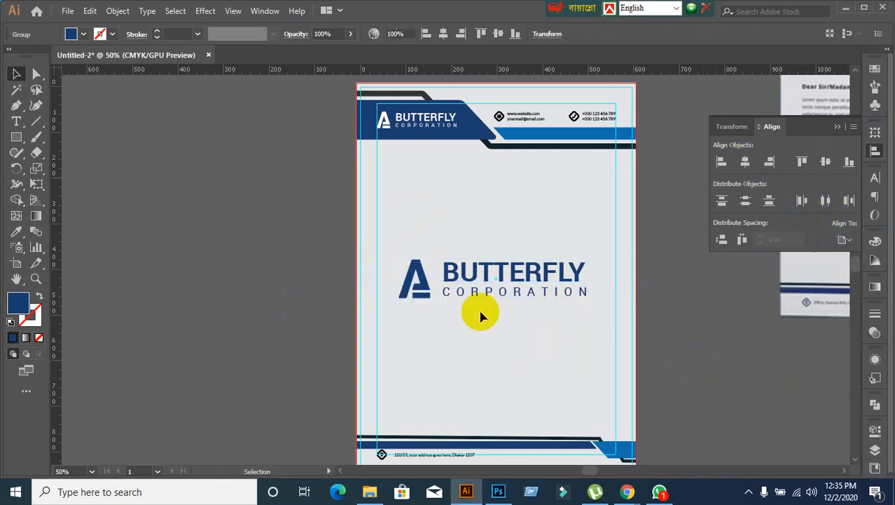
# Step: Set the centered logo copy's opacity to 10%
pyautogui.click(463, 290)
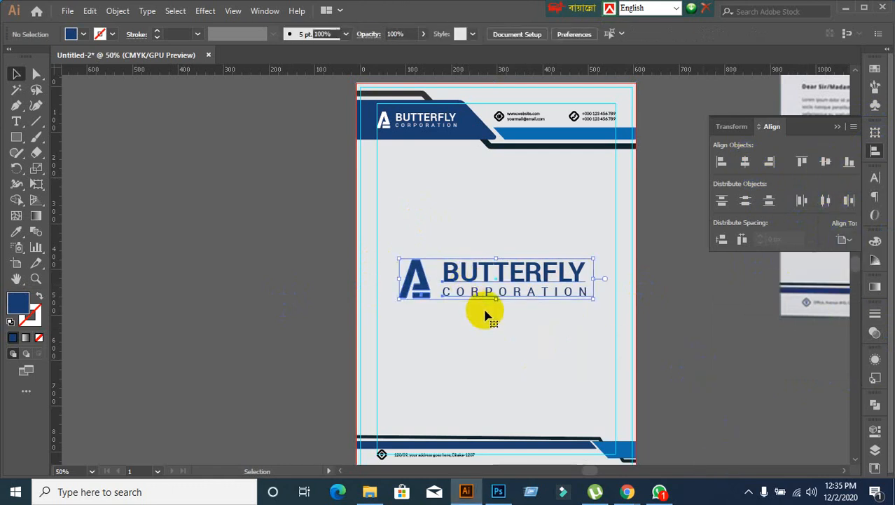
pyautogui.click(876, 333)
pyautogui.click(820, 327)
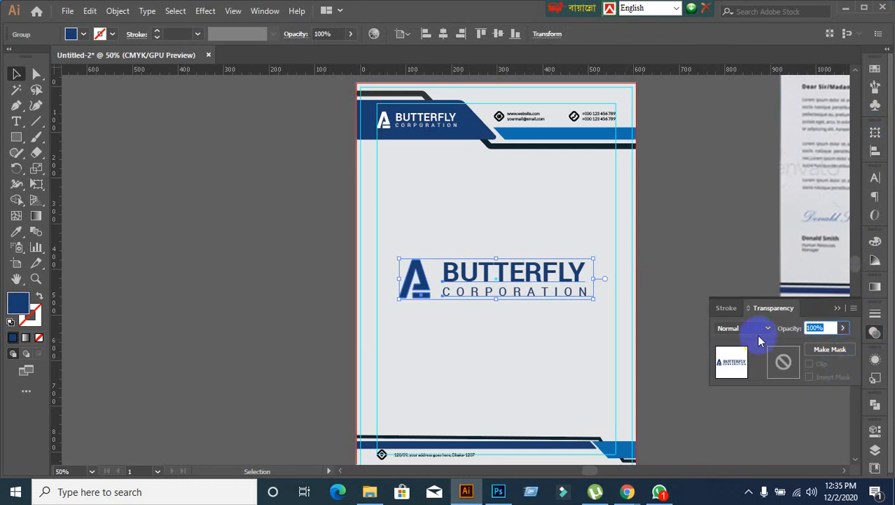
pyautogui.write('10')
pyautogui.press('Return')
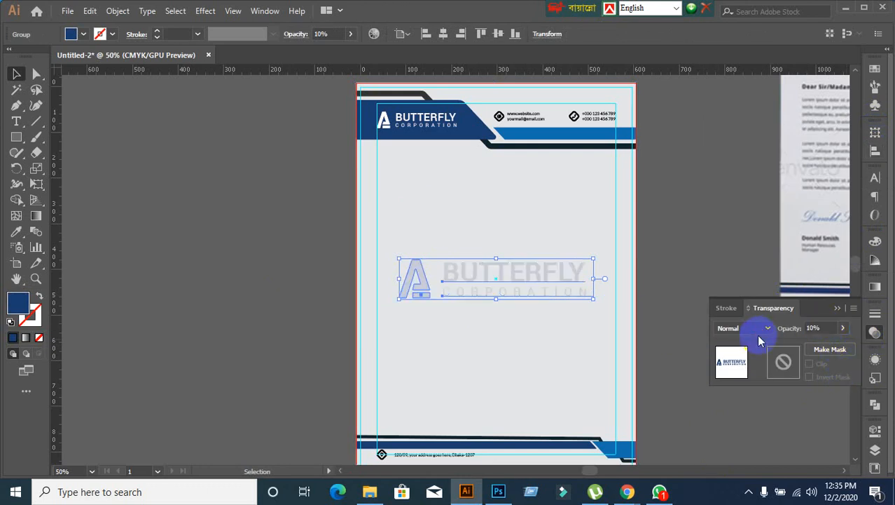
pyautogui.click(698, 223)
# Step: Lower the centered logo copy's opacity to 7% to make a faint watermark
pyautogui.click(516, 274)
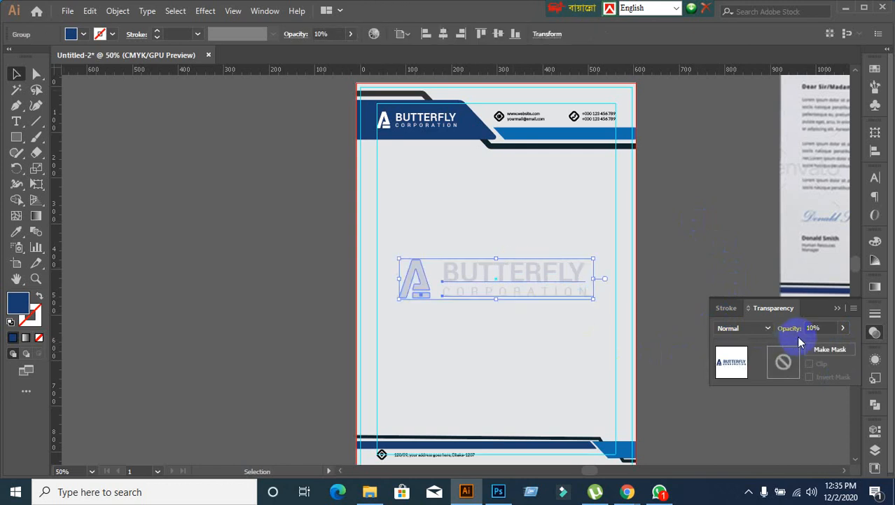
pyautogui.click(819, 327)
pyautogui.write('7')
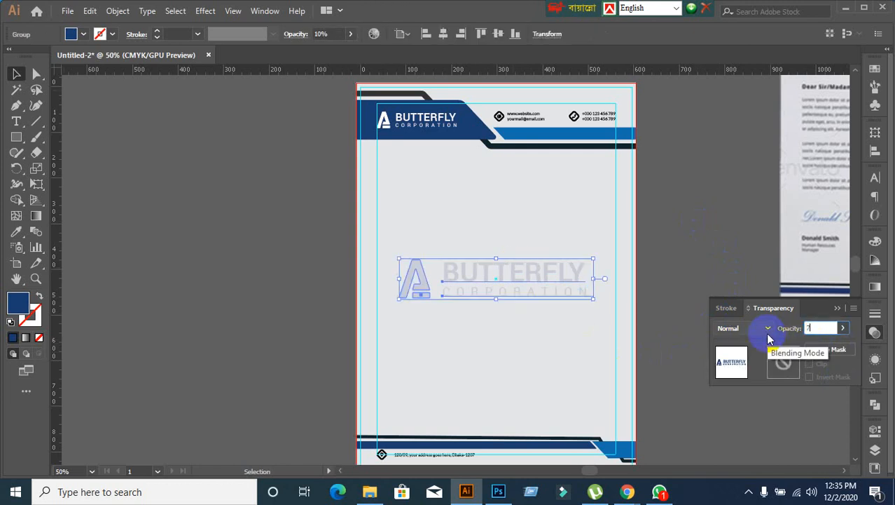
pyautogui.press('Return')
pyautogui.click(315, 326)
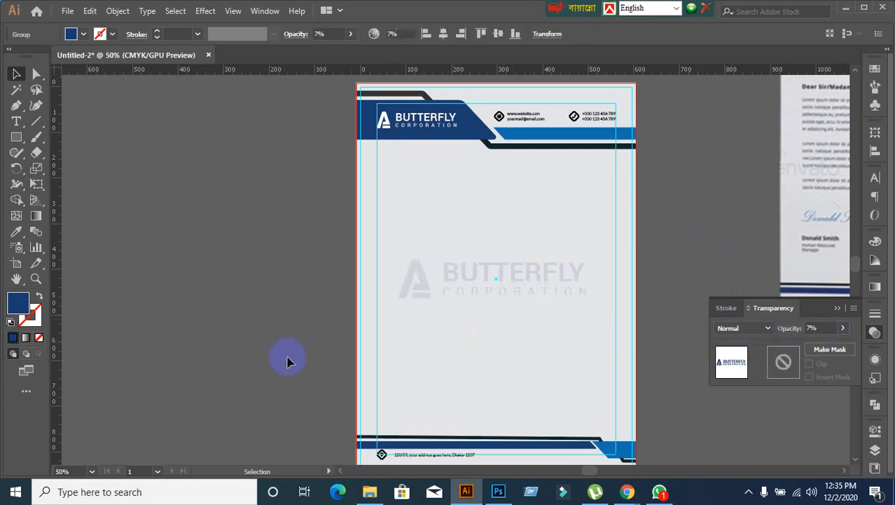
# Step: Change the fill of the letterhead's page background rectangle to white and deselect it
pyautogui.click(468, 369)
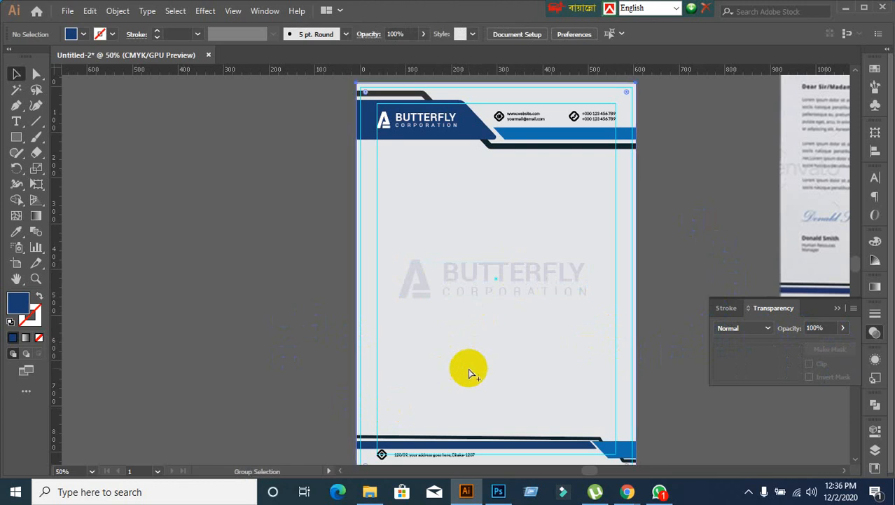
pyautogui.click(242, 353)
pyautogui.click(507, 380)
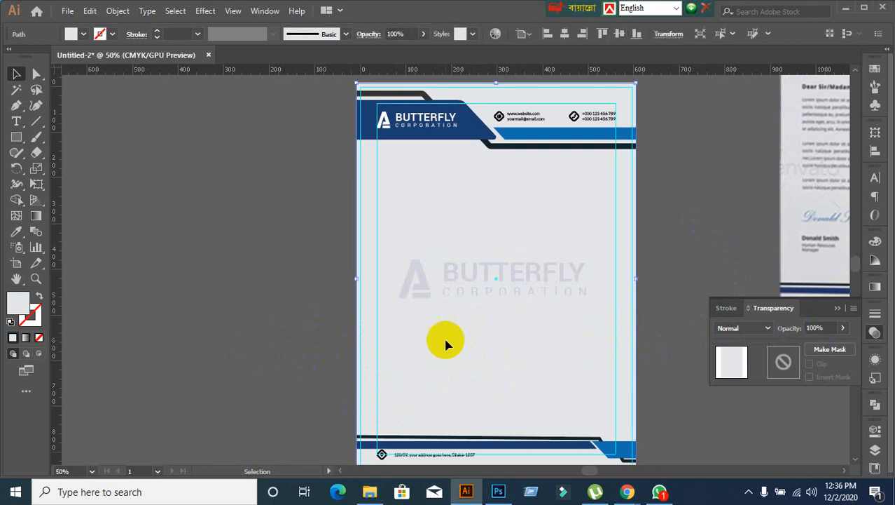
pyautogui.click(83, 34)
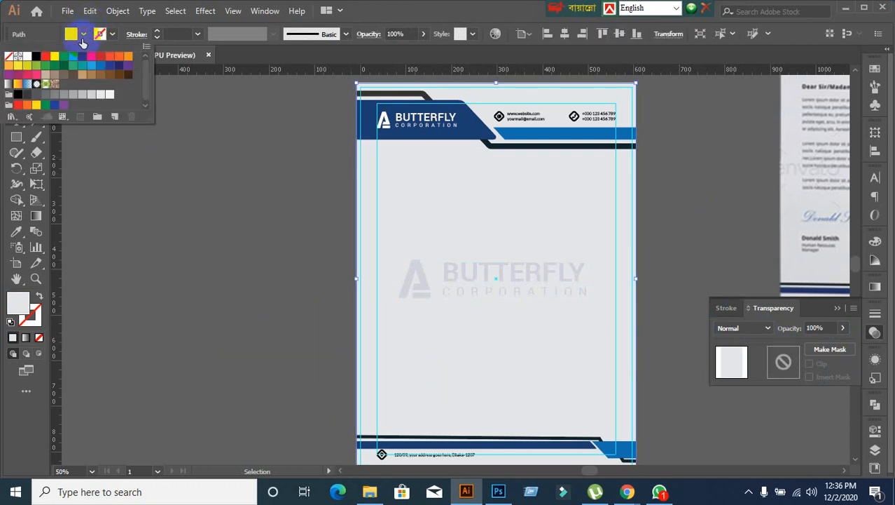
pyautogui.click(26, 56)
pyautogui.click(221, 350)
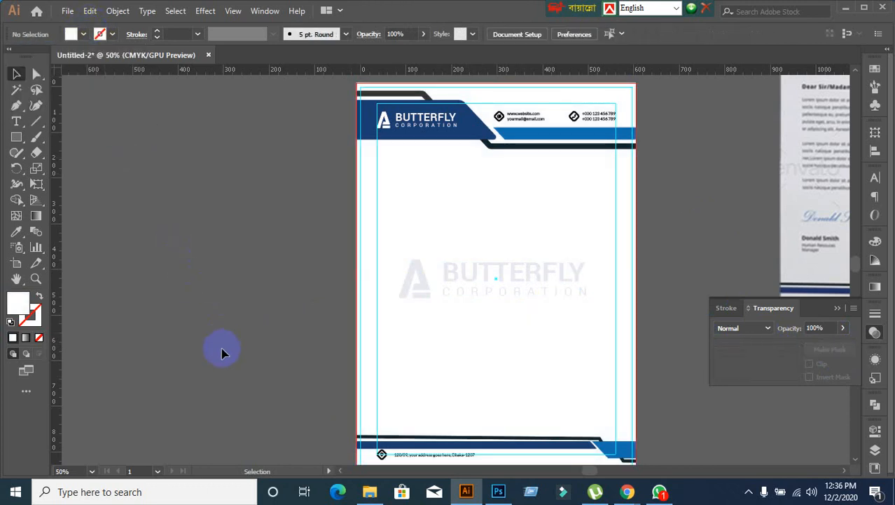
# Step: Inspect the faint logo watermark and its fill color in the Color Picker against the page background, leaving the color as is
pyautogui.click(500, 286)
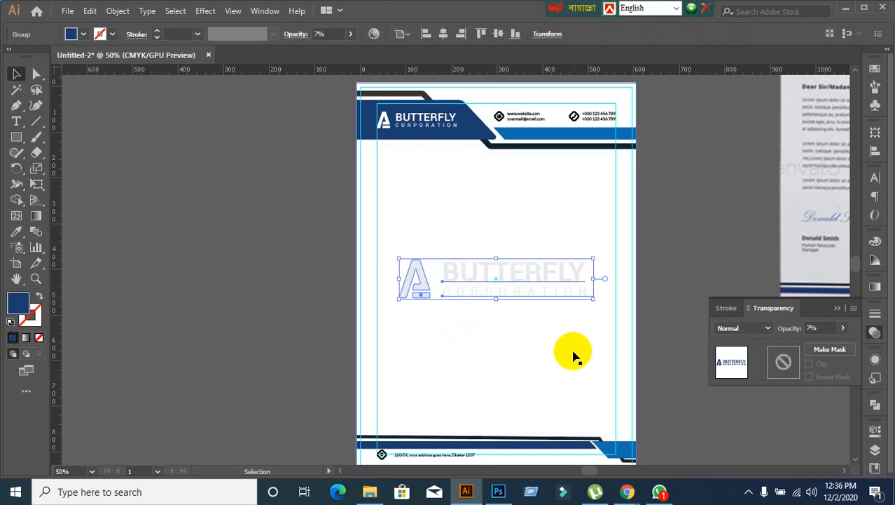
pyautogui.click(242, 282)
pyautogui.click(424, 278)
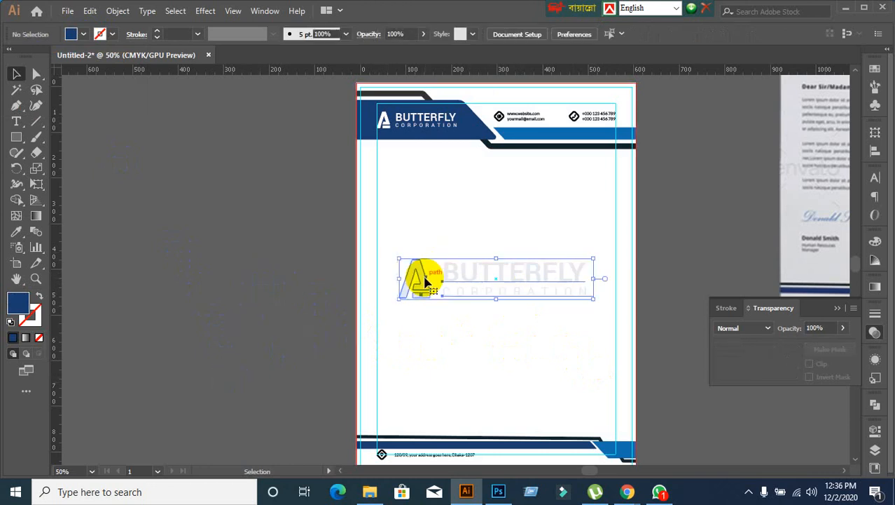
pyautogui.doubleClick(17, 306)
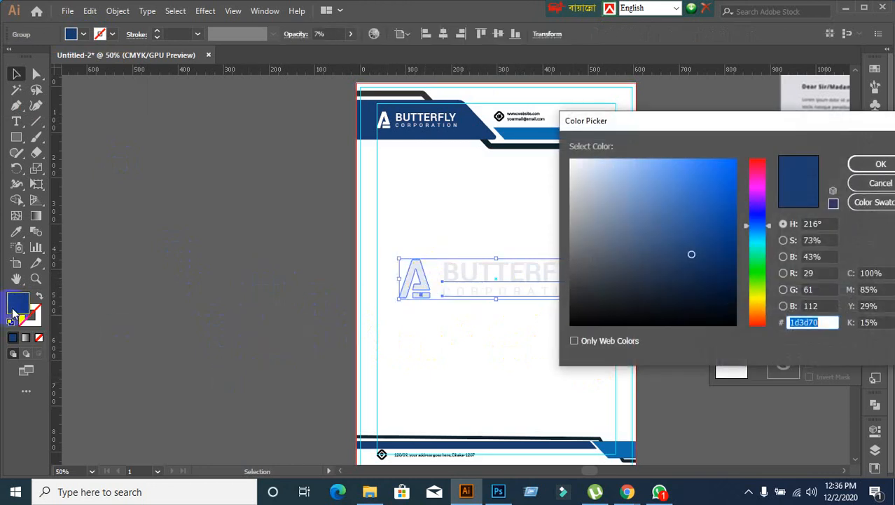
pyautogui.click(884, 182)
pyautogui.click(236, 283)
pyautogui.scroll(-1, 452, 315)
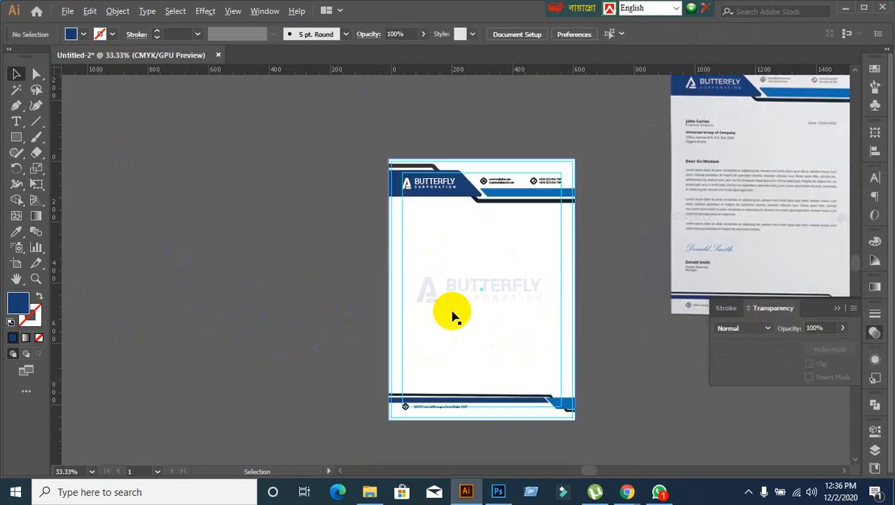
pyautogui.scroll(1, 592, 351)
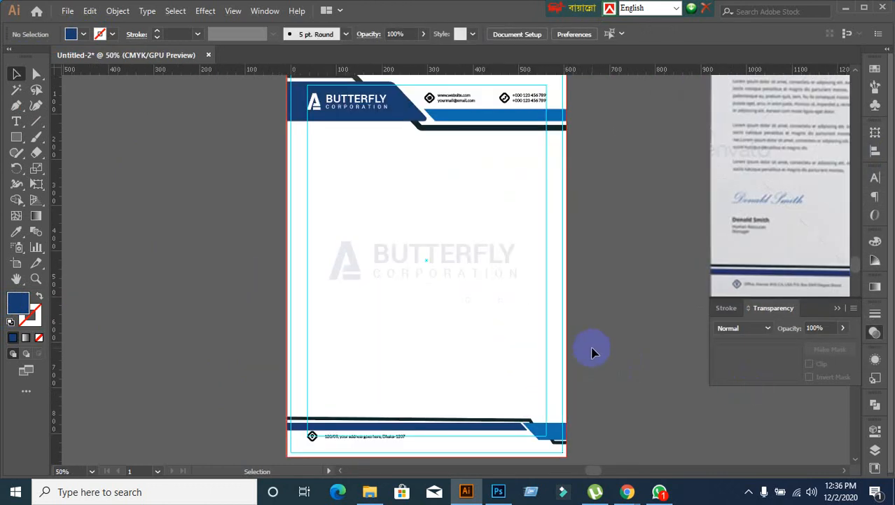
# Step: Check the Google Meet call in Chrome and return to the letterhead in Illustrator
pyautogui.click(845, 9)
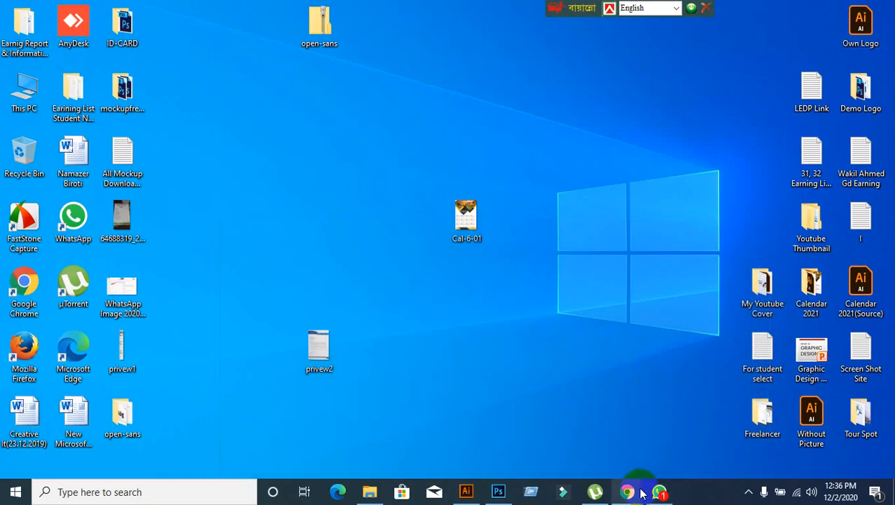
pyautogui.moveTo(641, 493)
pyautogui.click(532, 431)
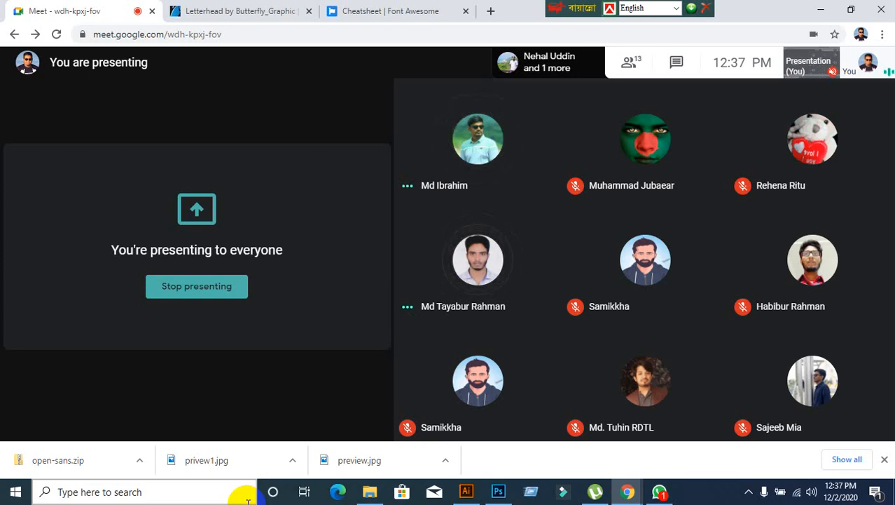
pyautogui.click(466, 491)
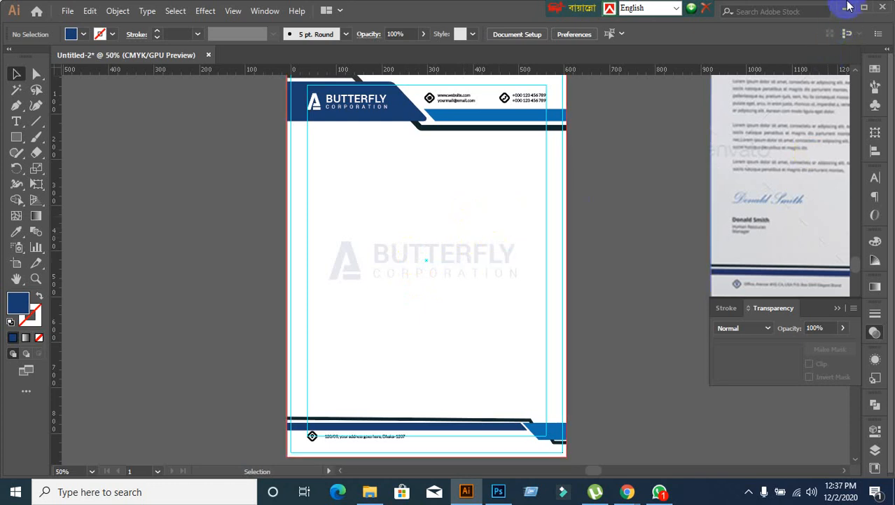
# Step: Minimize Illustrator and the Google Meet browser window to bring up the desktop
pyautogui.click(848, 7)
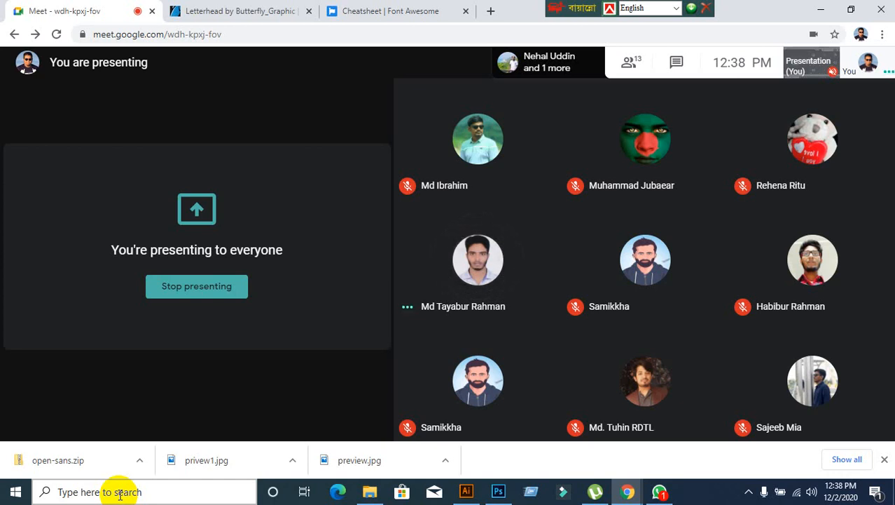
pyautogui.moveTo(618, 279)
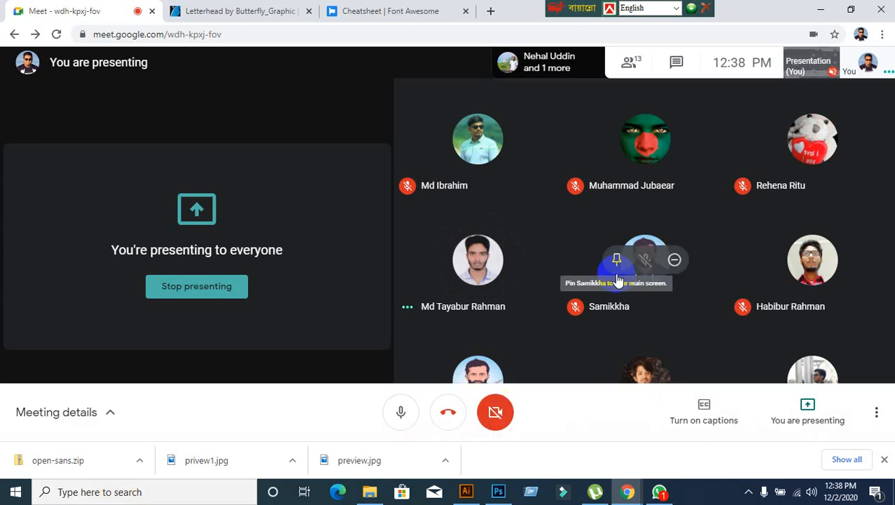
pyautogui.click(818, 11)
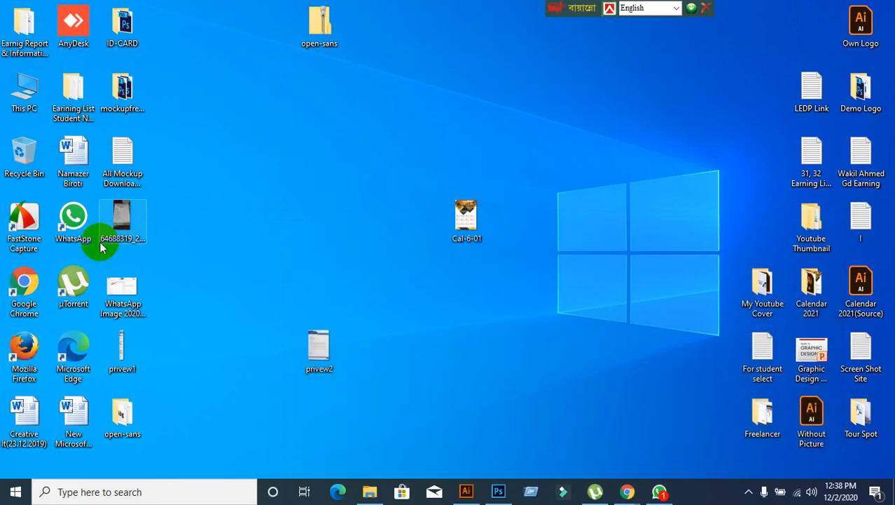